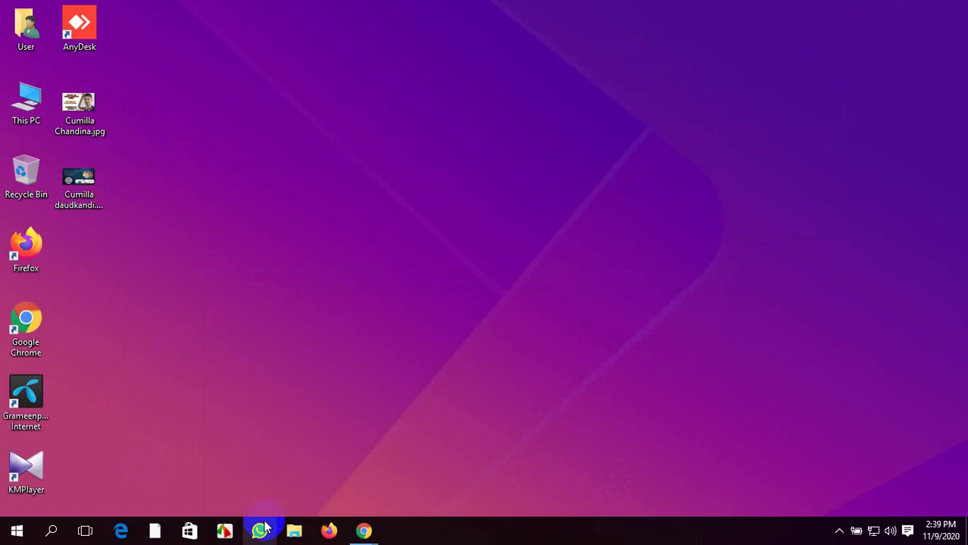
Start the Apache and MySQL services in XAMPP Control Panel
{"action": "left_click", "coordinate": [154, 530]}
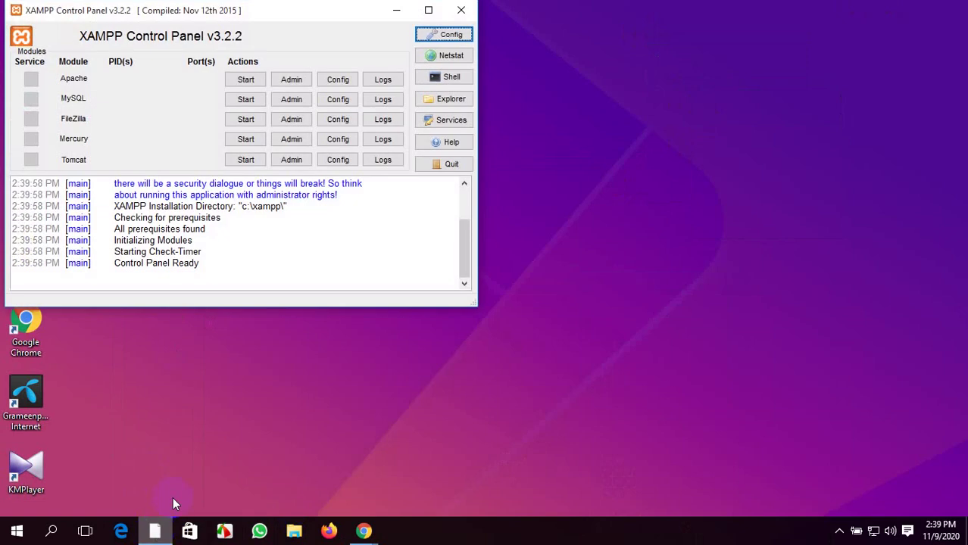
{"action": "left_click_drag", "start_coordinate": [277, 10], "coordinate": [406, 50]}
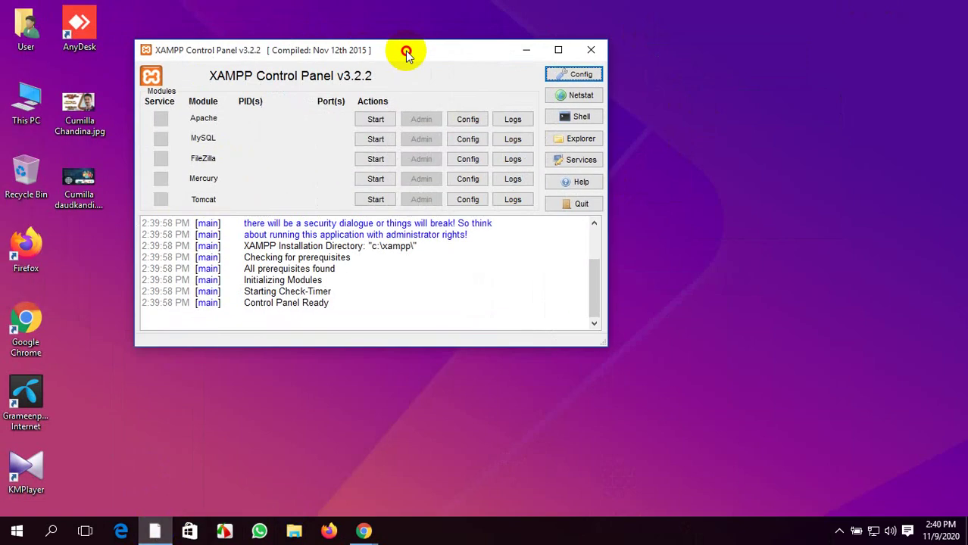
{"action": "left_click", "coordinate": [374, 120]}
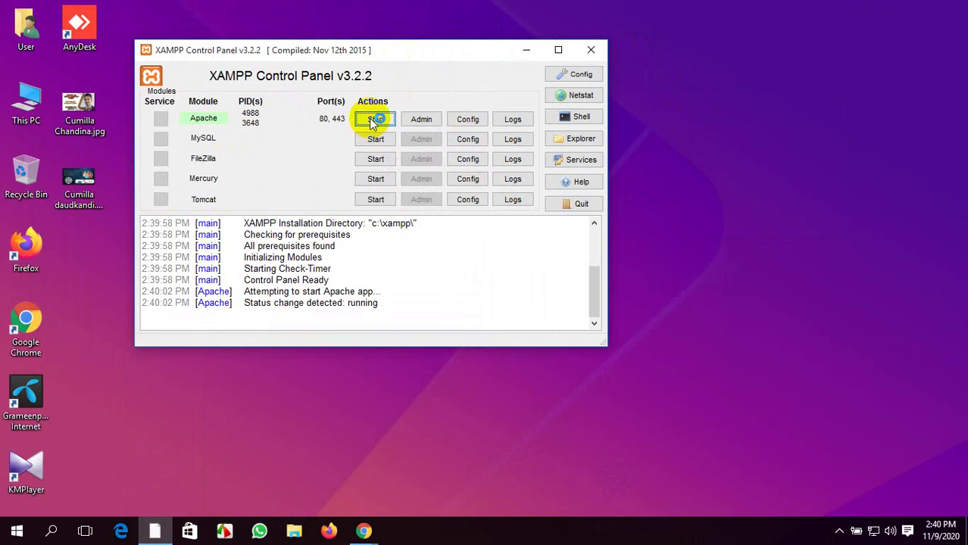
{"action": "left_click", "coordinate": [375, 139]}
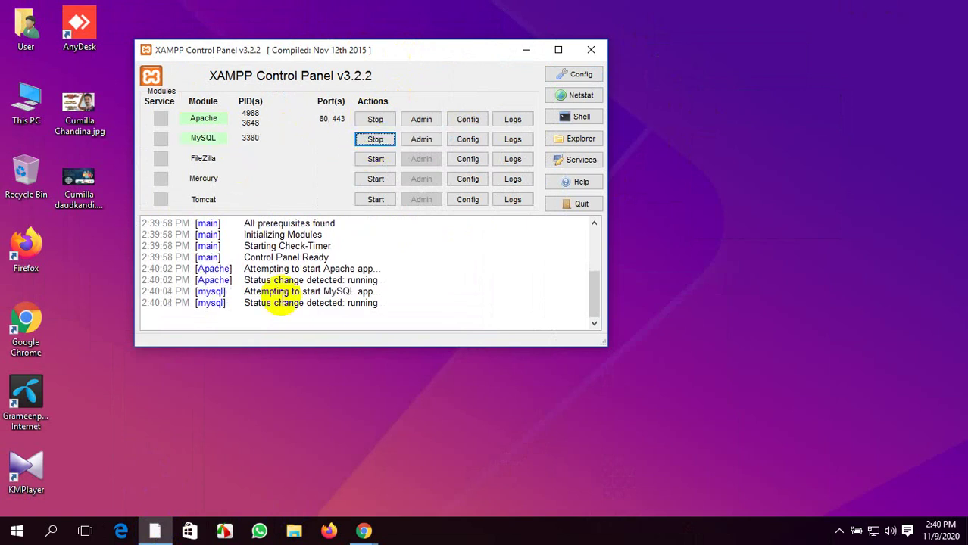
Minimize the control panel and refresh the desktop twice
{"action": "left_click", "coordinate": [528, 51]}
{"action": "right_click", "coordinate": [434, 122]}
{"action": "left_click", "coordinate": [487, 165]}
{"action": "right_click", "coordinate": [406, 111]}
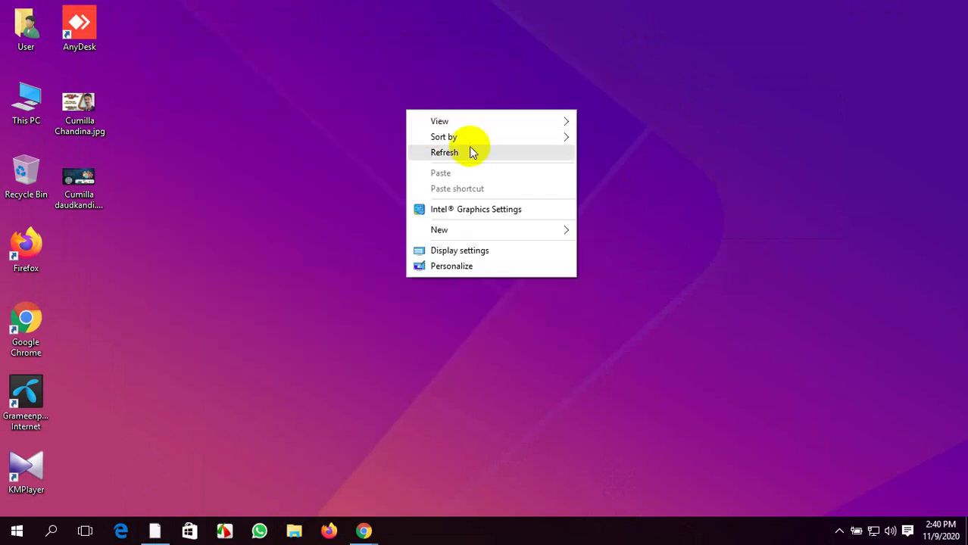
{"action": "left_click", "coordinate": [472, 152]}
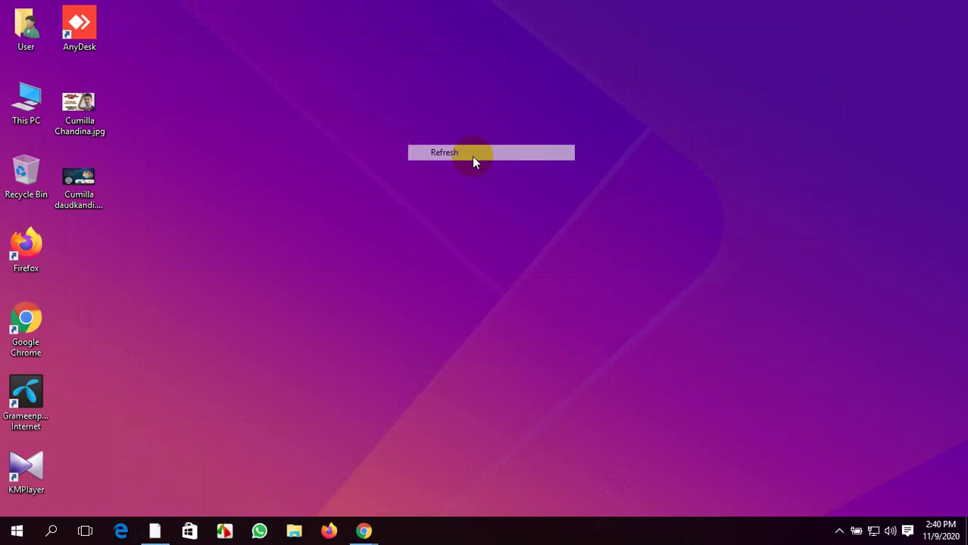
Navigate through This PC and Local Disk (C:) to C:\xampp\htdocs
{"action": "double_click", "coordinate": [28, 112]}
{"action": "double_click", "coordinate": [214, 273]}
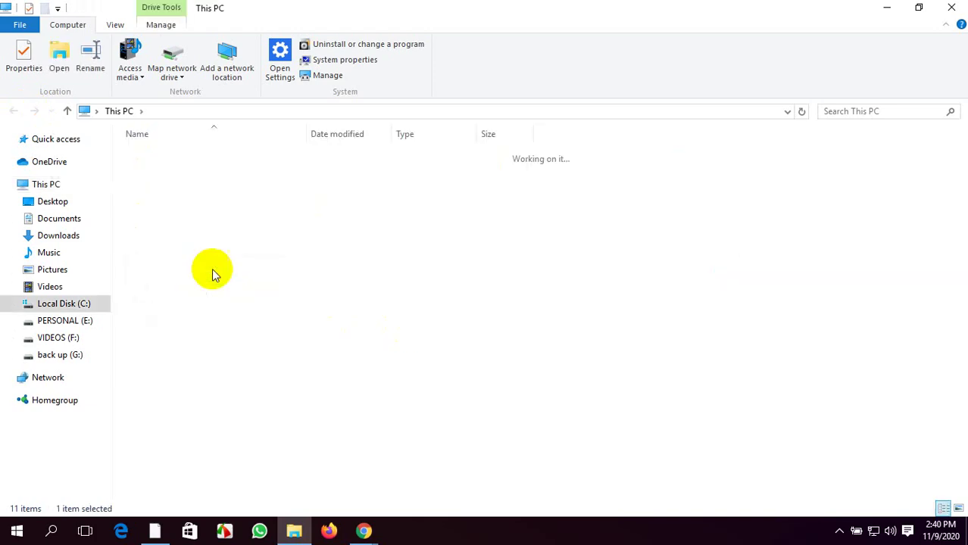
{"action": "double_click", "coordinate": [194, 249]}
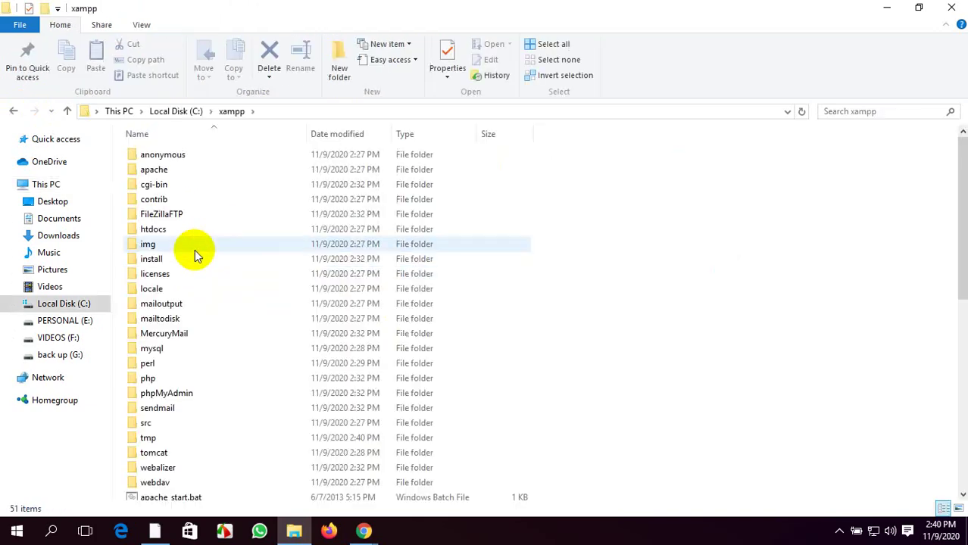
{"action": "double_click", "coordinate": [195, 230]}
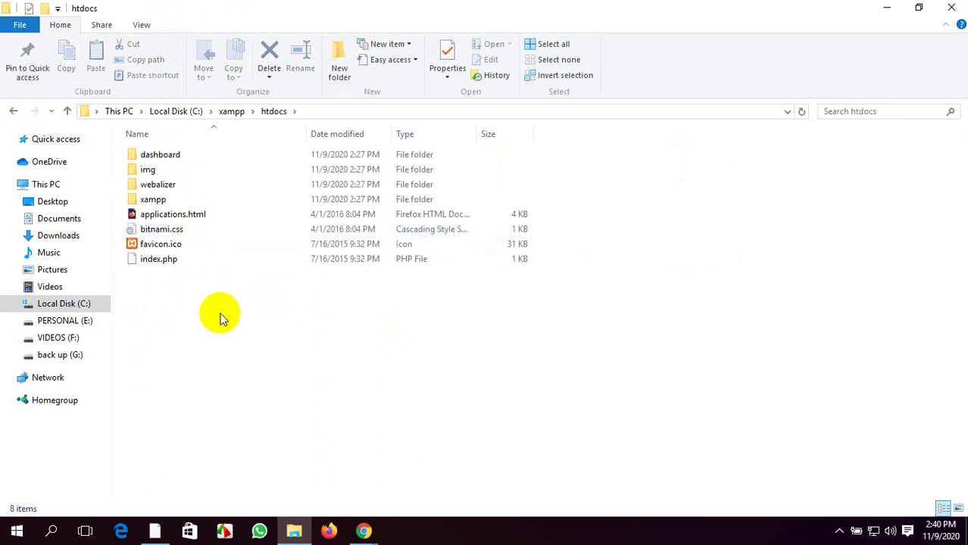
Create a new folder named greenbangla in htdocs and refresh the listing
{"action": "right_click", "coordinate": [220, 313]}
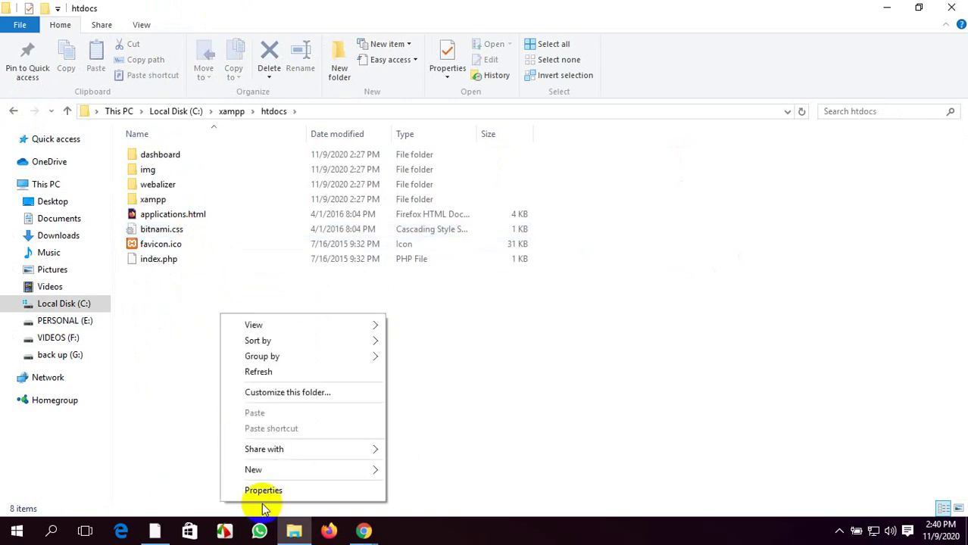
{"action": "mouse_move", "coordinate": [347, 471]}
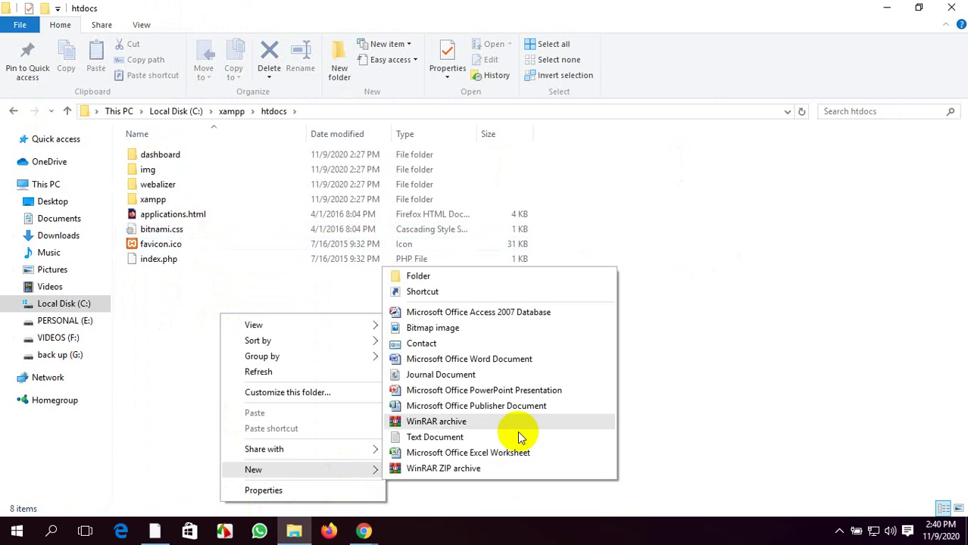
{"action": "left_click", "coordinate": [486, 274]}
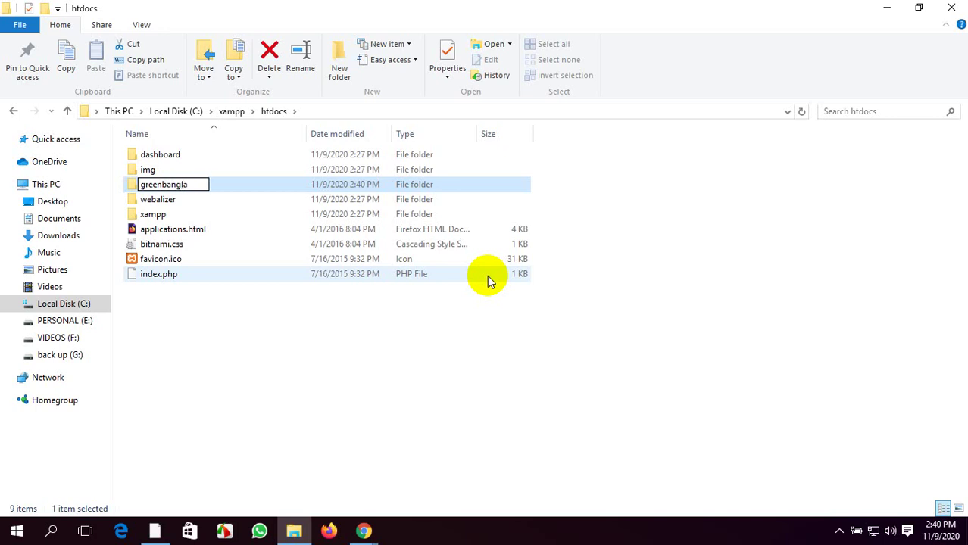
{"action": "left_click", "coordinate": [259, 186]}
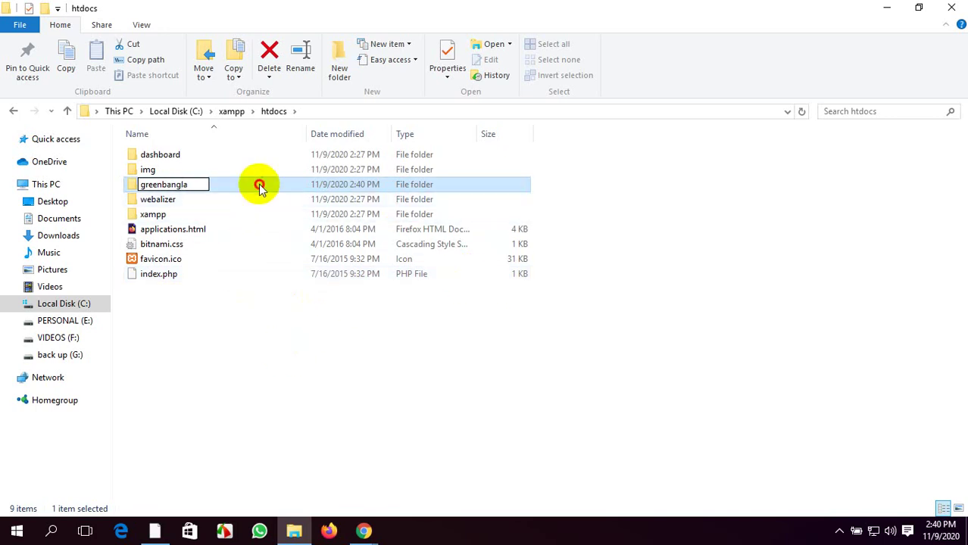
{"action": "left_click", "coordinate": [318, 400]}
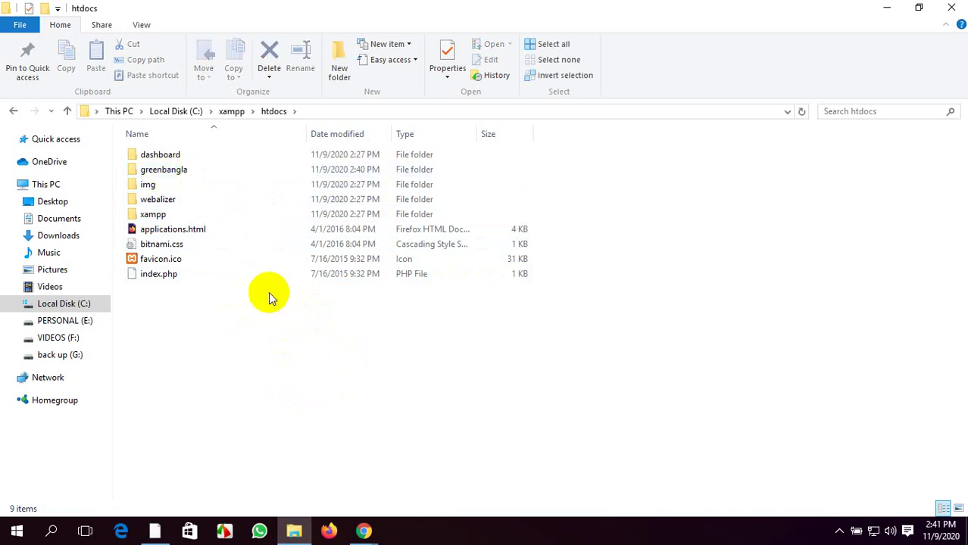
{"action": "right_click", "coordinate": [291, 362]}
{"action": "left_click", "coordinate": [331, 217]}
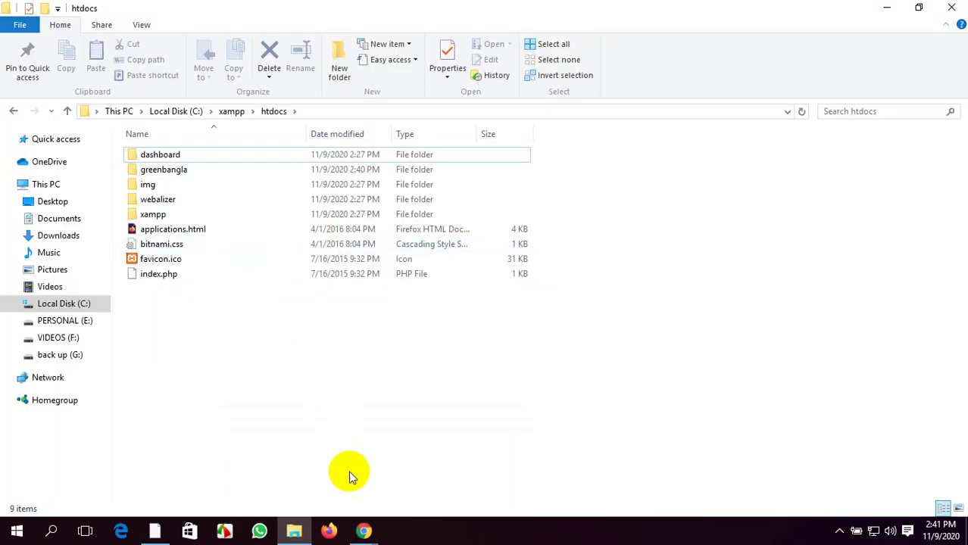
{"action": "mouse_move", "coordinate": [363, 531]}
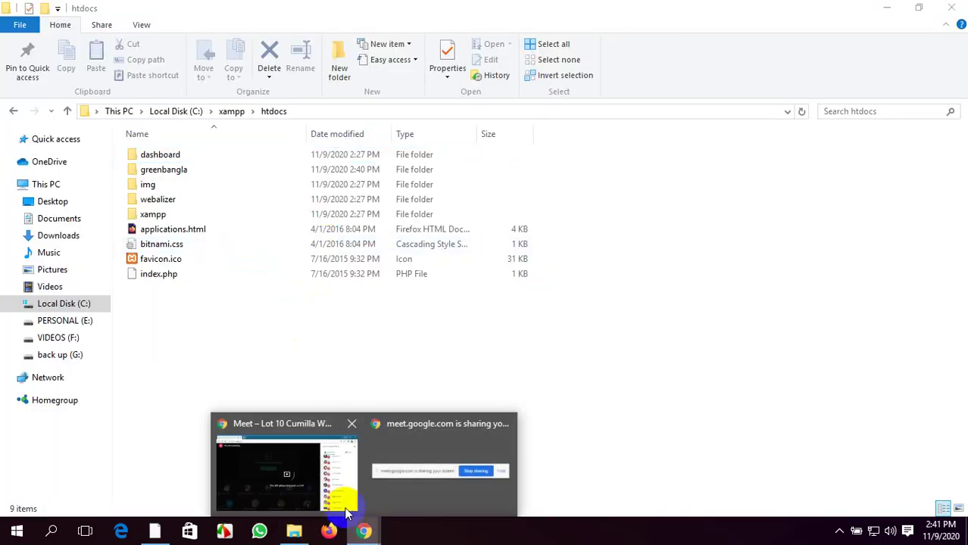
{"action": "left_click", "coordinate": [346, 500]}
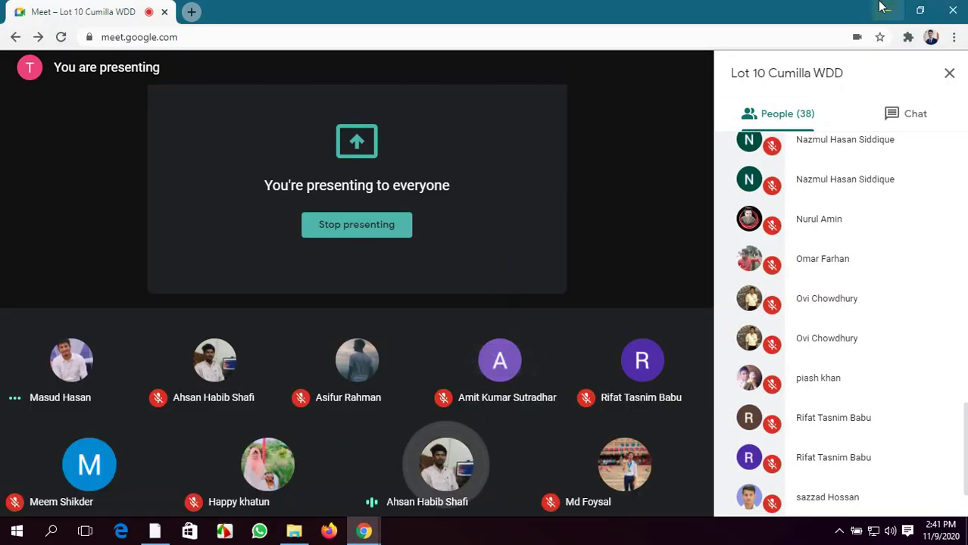
{"action": "key", "text": "alt+Tab"}
{"action": "right_click", "coordinate": [388, 395]}
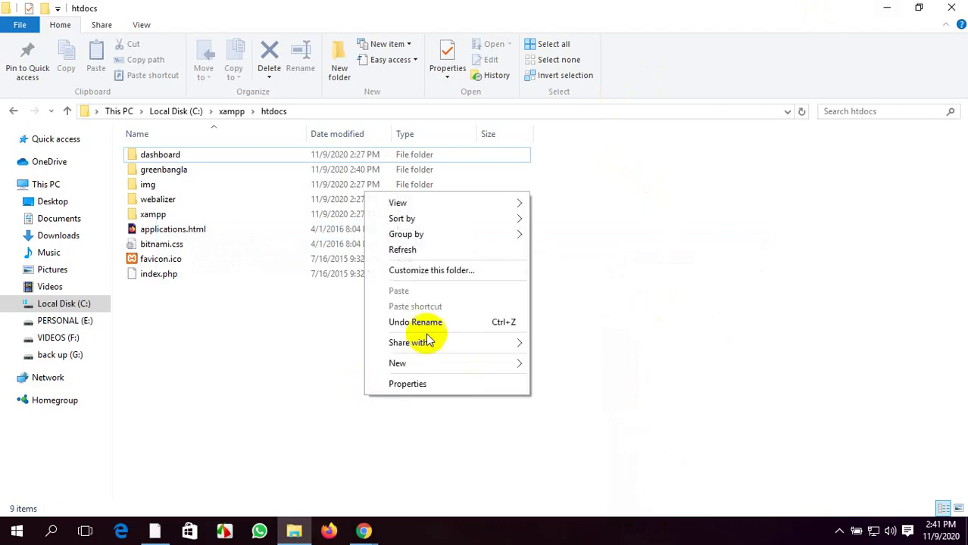
{"action": "left_click", "coordinate": [417, 250]}
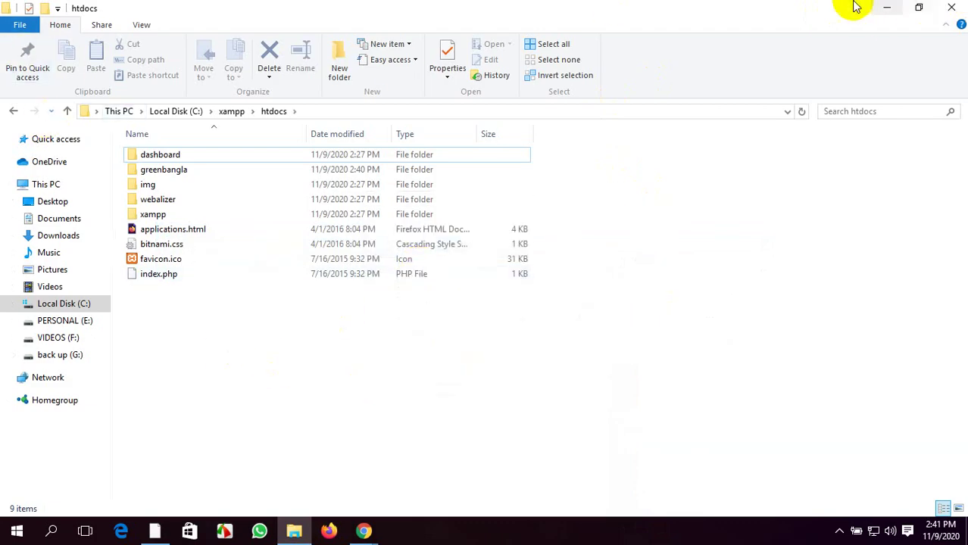
{"action": "left_click", "coordinate": [887, 8]}
Look inside the old extracted wordpress folder in Downloads
{"action": "double_click", "coordinate": [26, 101]}
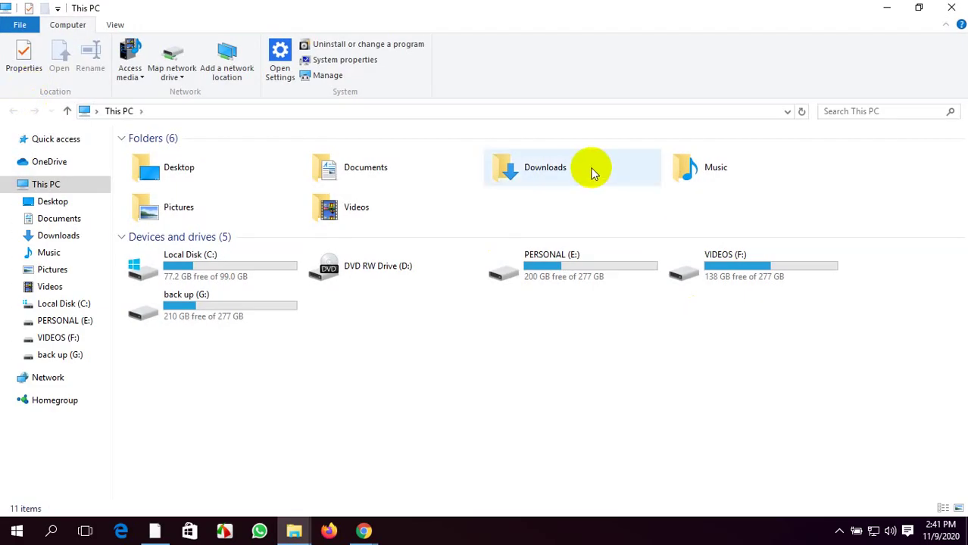
{"action": "double_click", "coordinate": [593, 173]}
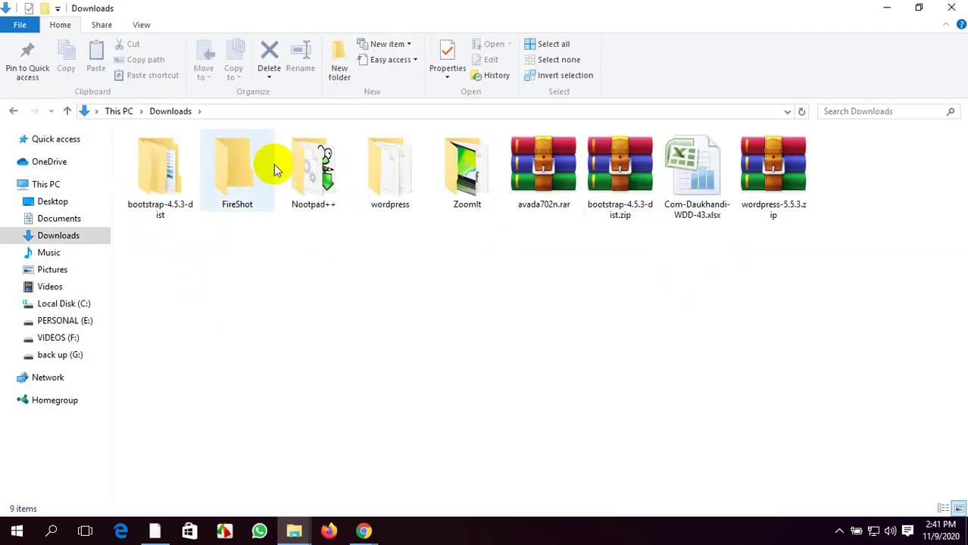
{"action": "double_click", "coordinate": [421, 174]}
{"action": "left_click_drag", "start_coordinate": [243, 455], "coordinate": [260, 154]}
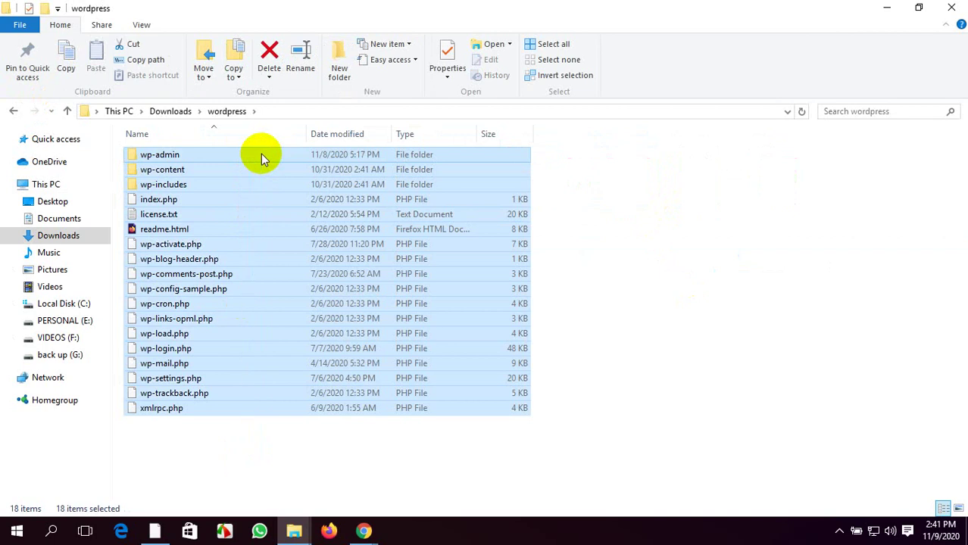
{"action": "left_click", "coordinate": [310, 480]}
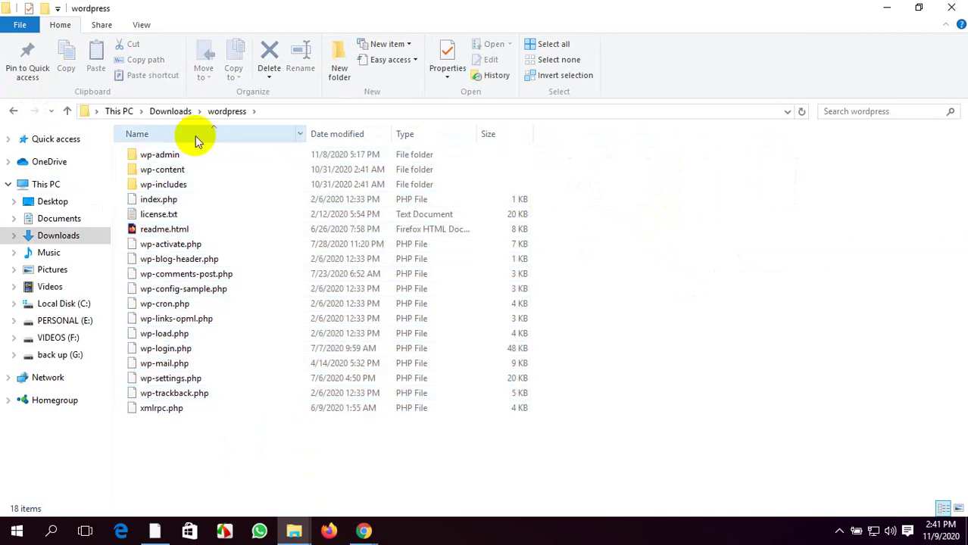
Delete the old wordpress folder from Downloads and refresh the listing
{"action": "left_click", "coordinate": [14, 111]}
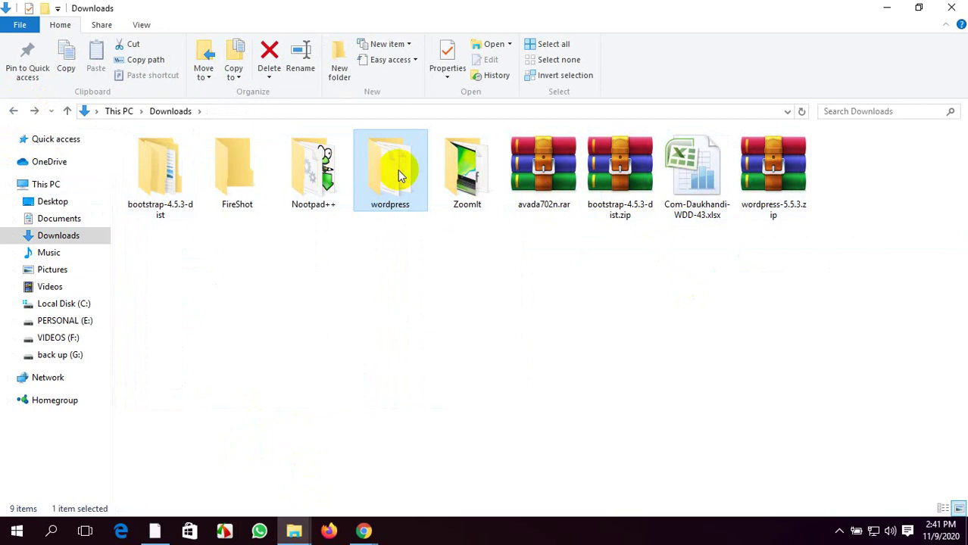
{"action": "key", "text": "Delete"}
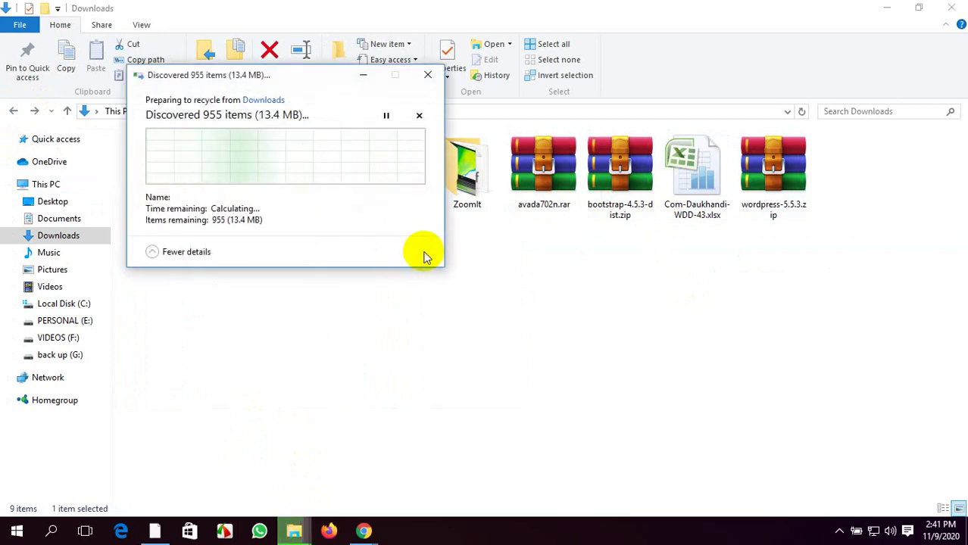
{"action": "right_click", "coordinate": [564, 274]}
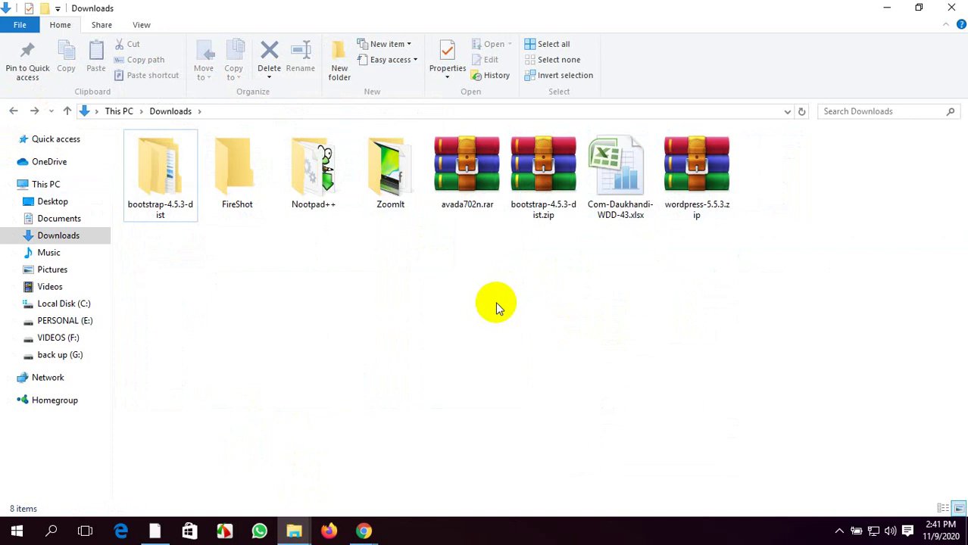
{"action": "right_click", "coordinate": [385, 274]}
{"action": "left_click", "coordinate": [462, 331]}
Extract wordpress-5.5.3.zip with WinRAR into Downloads
{"action": "mouse_move", "coordinate": [307, 517]}
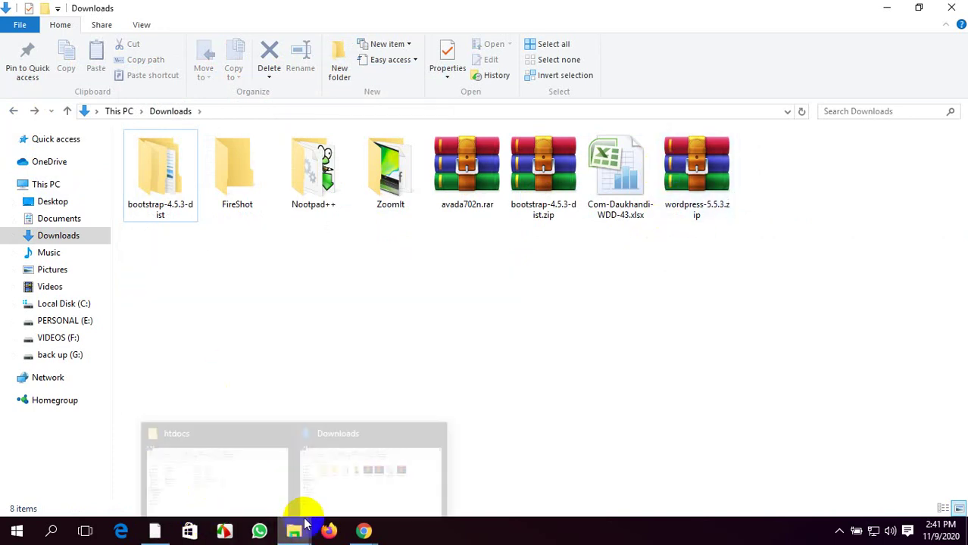
{"action": "left_click", "coordinate": [691, 199]}
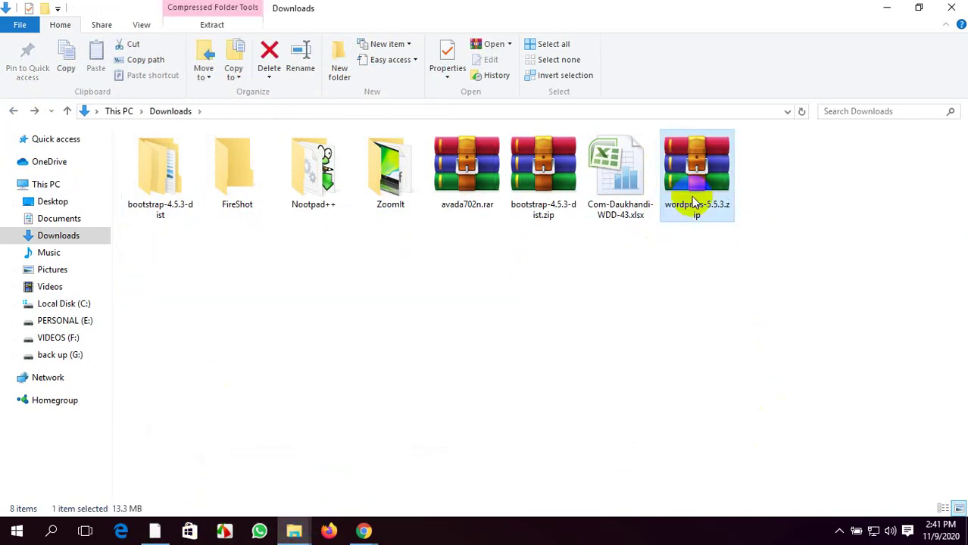
{"action": "right_click", "coordinate": [691, 198]}
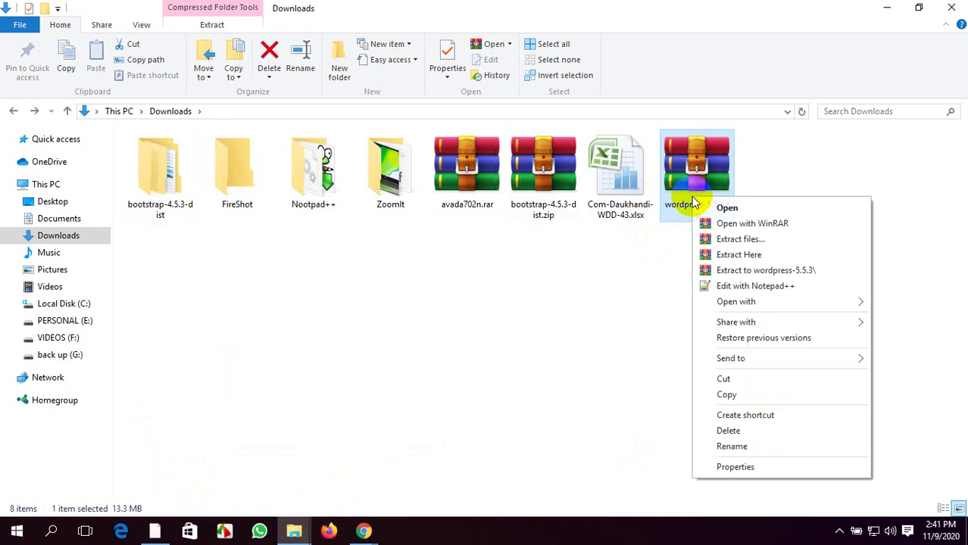
{"action": "left_click", "coordinate": [758, 255]}
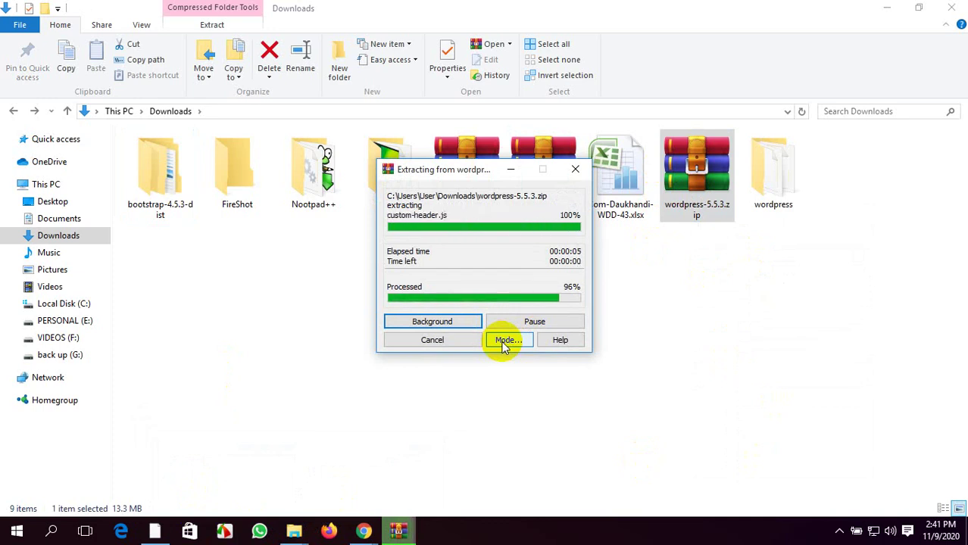
{"action": "right_click", "coordinate": [296, 314]}
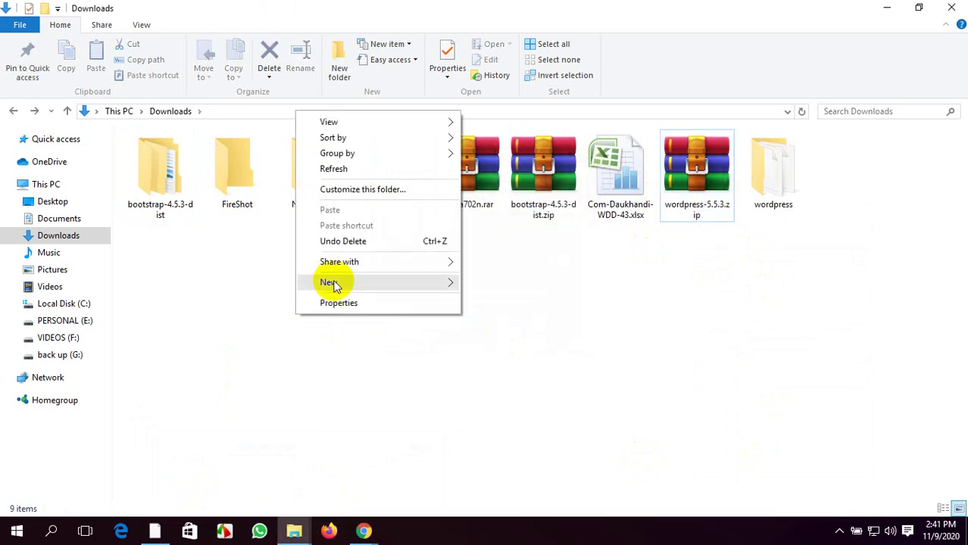
Select and copy all the files in the extracted wordpress folder
{"action": "left_click", "coordinate": [345, 170]}
{"action": "double_click", "coordinate": [381, 173]}
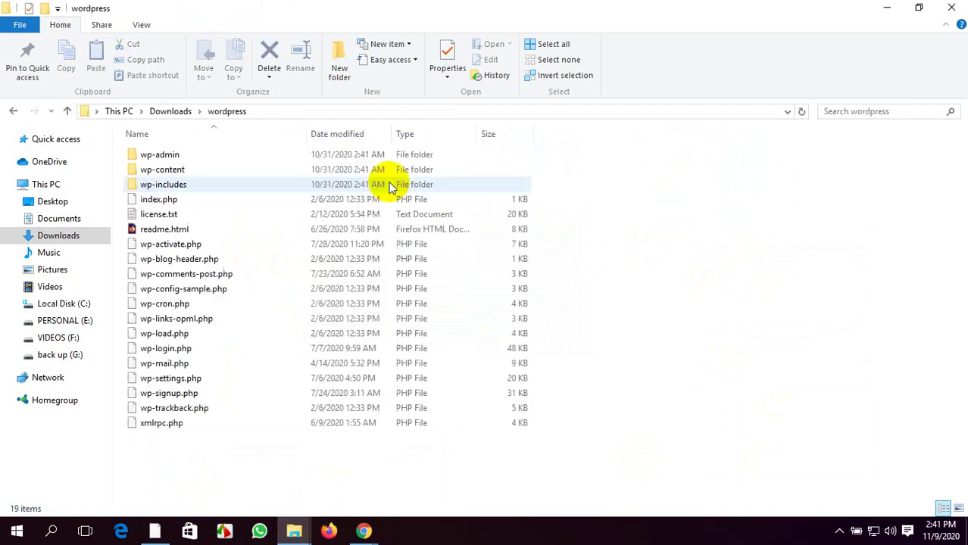
{"action": "key", "text": "ctrl+a"}
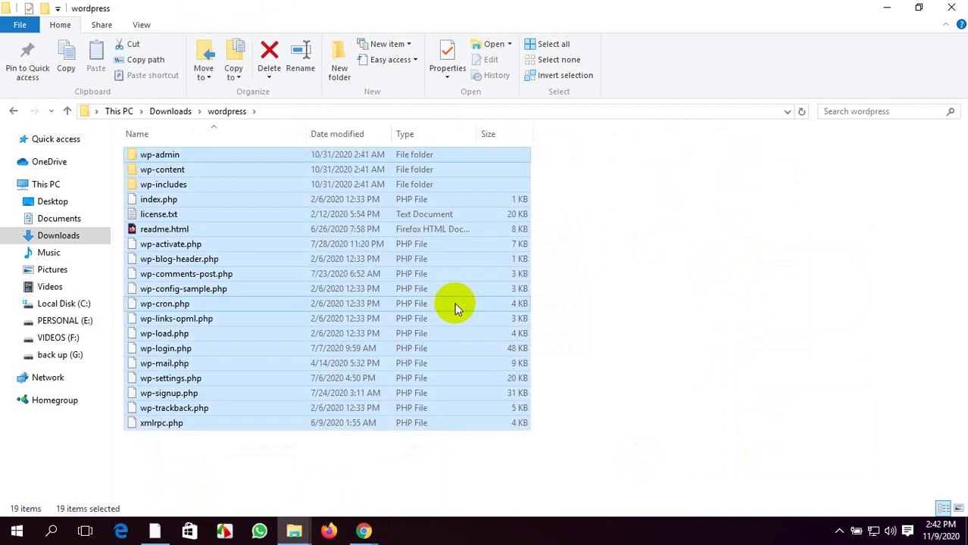
{"action": "key", "text": "ctrl+c"}
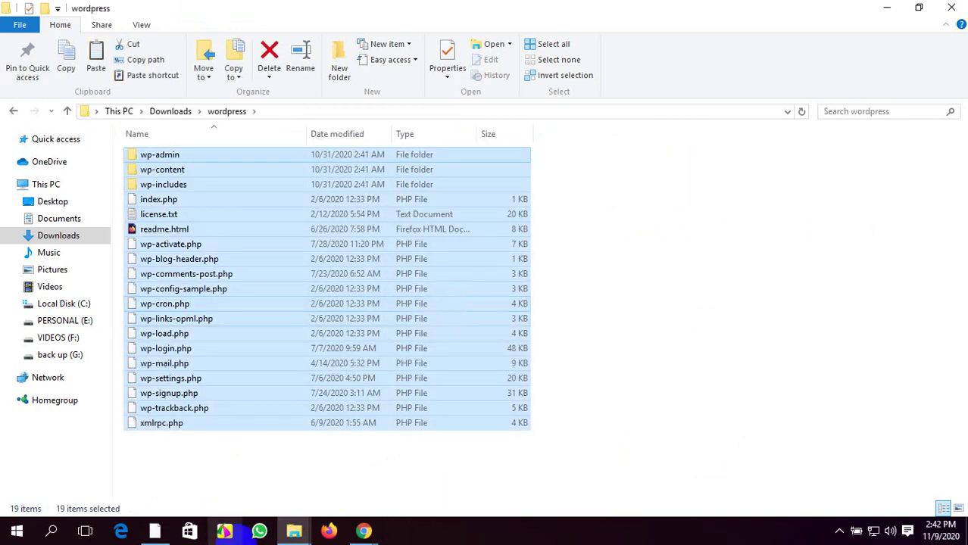
Paste the WordPress files into C:\xampp\htdocs\greenbangla
{"action": "left_click", "coordinate": [948, 9]}
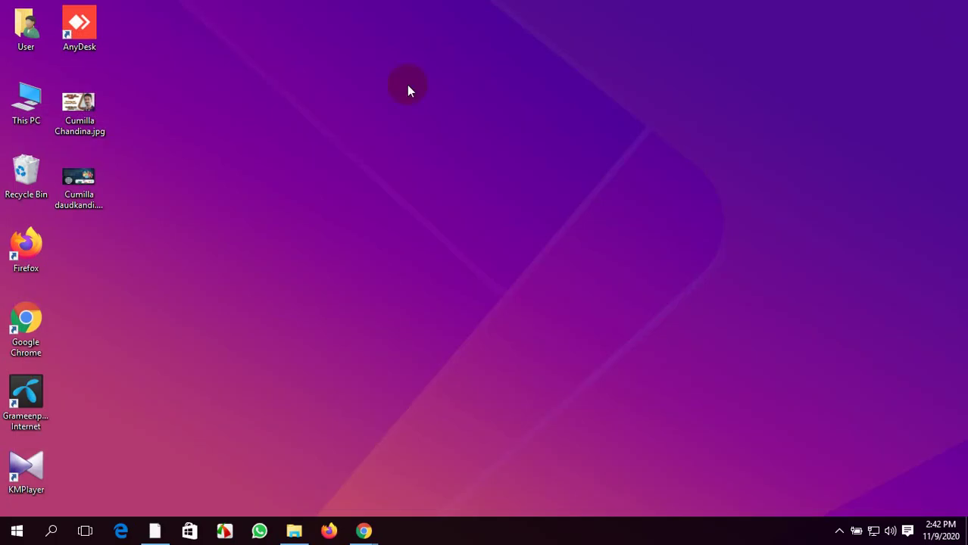
{"action": "left_click", "coordinate": [295, 532]}
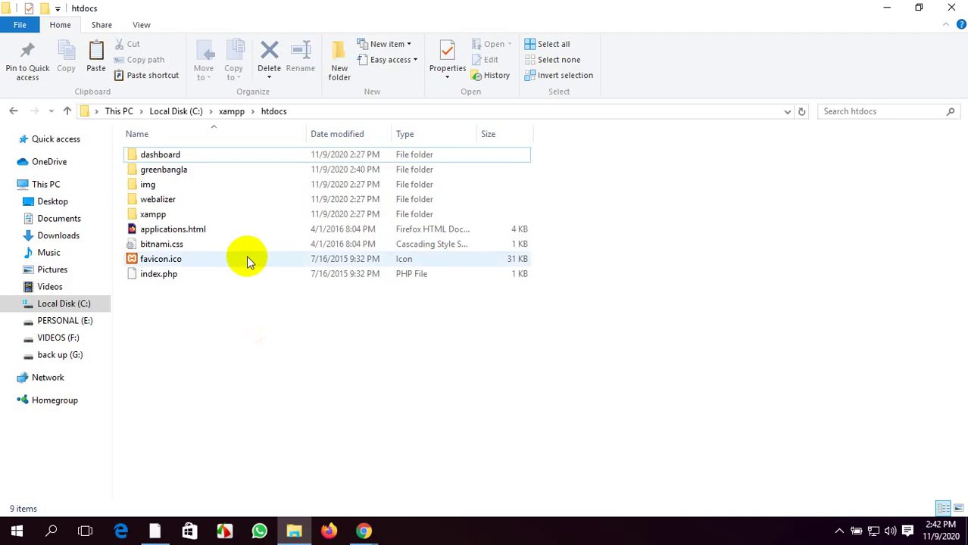
{"action": "double_click", "coordinate": [184, 169]}
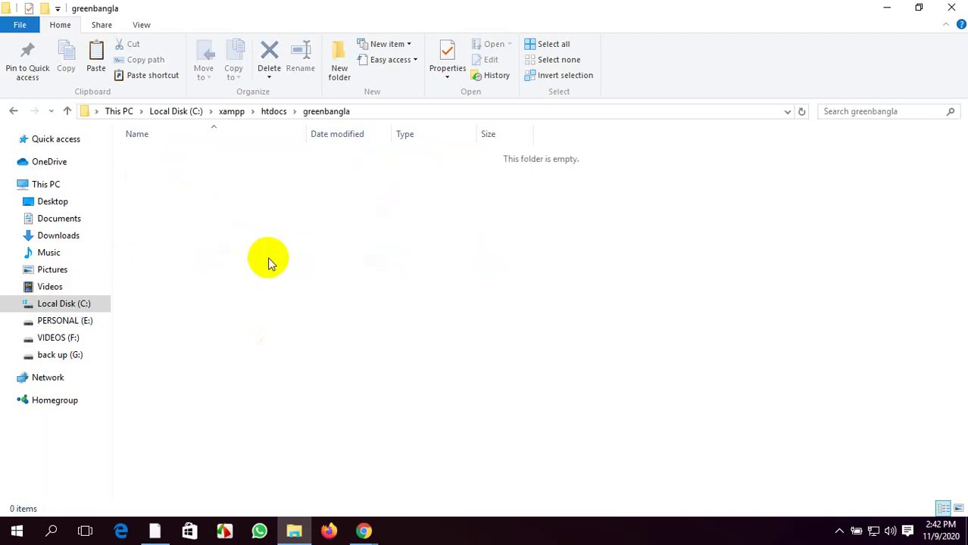
{"action": "key", "text": "ctrl+v"}
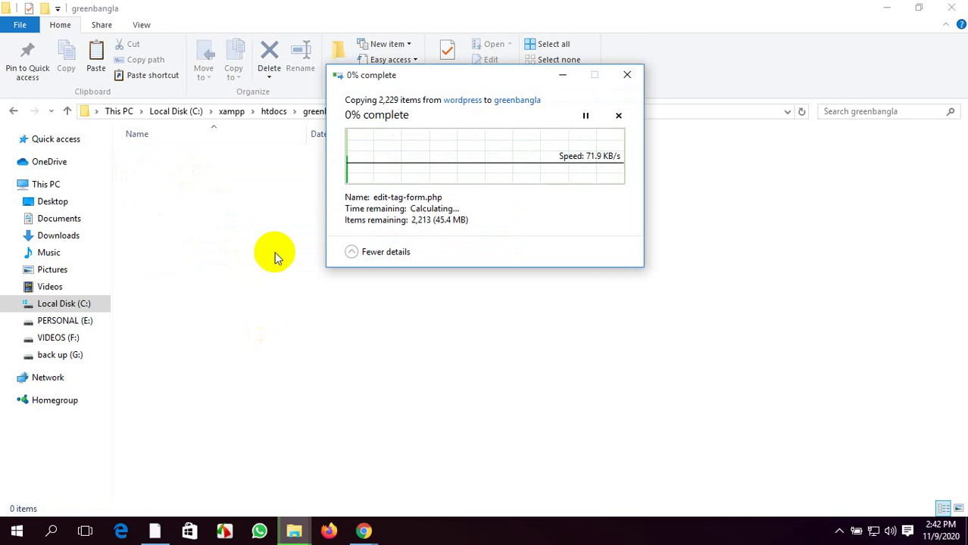
Minimize the folder window and refresh the desktop twice while the copy runs
{"action": "left_click", "coordinate": [885, 7]}
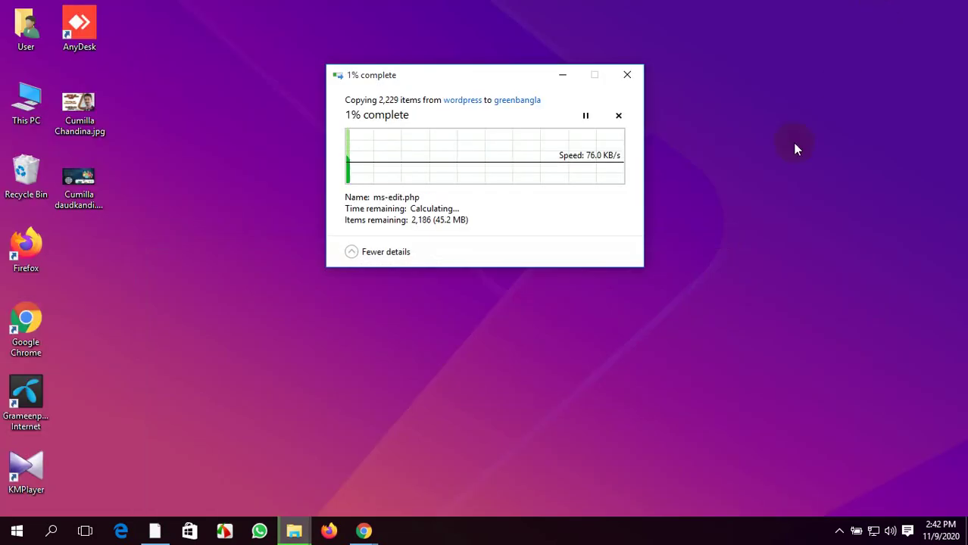
{"action": "right_click", "coordinate": [794, 145]}
{"action": "left_click", "coordinate": [819, 187]}
{"action": "right_click", "coordinate": [799, 184]}
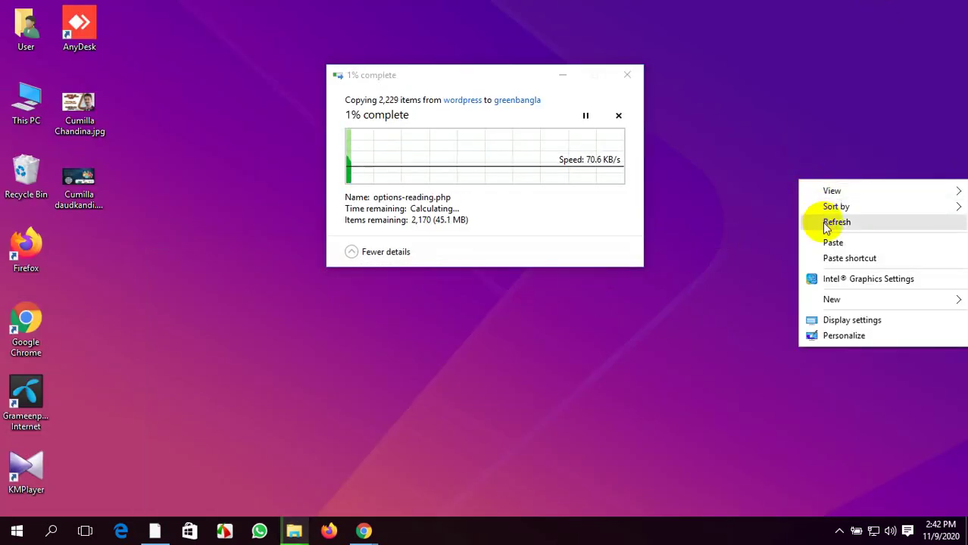
{"action": "left_click", "coordinate": [824, 221]}
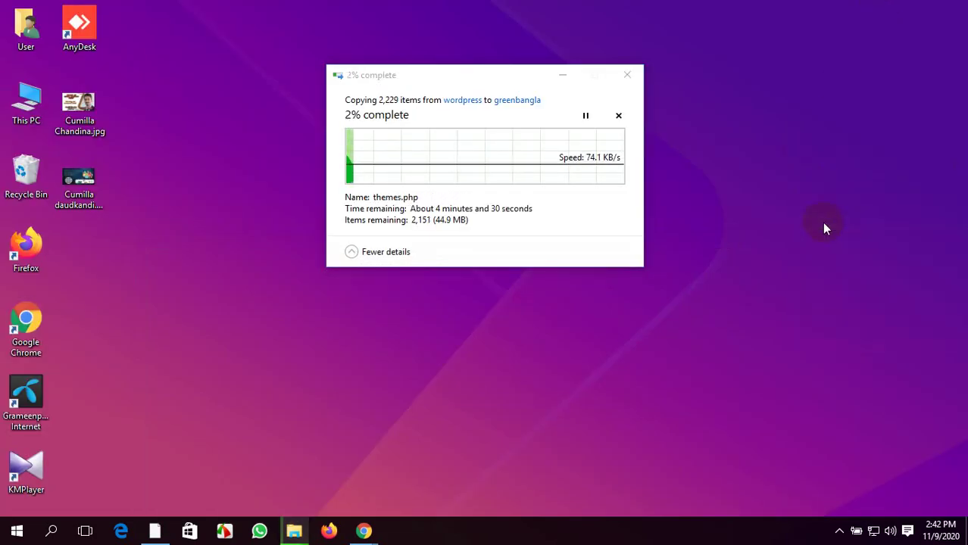
Run the tree command from the Run box three times
{"action": "key", "text": "super+r"}
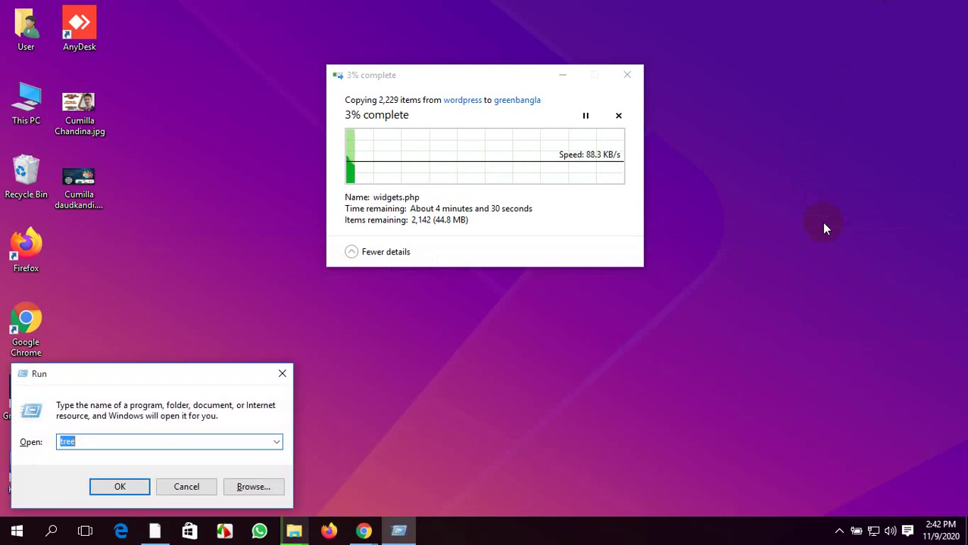
{"action": "key", "text": "Return"}
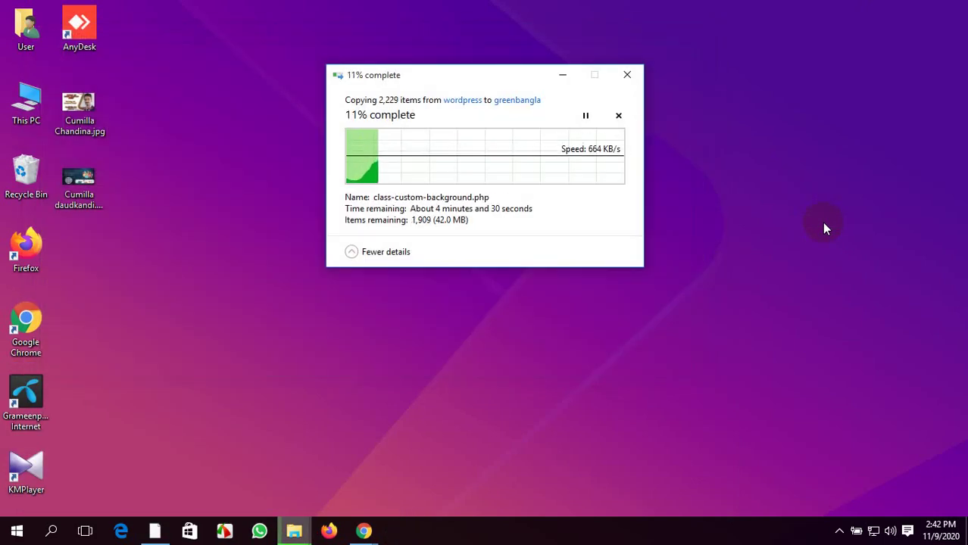
{"action": "key", "text": "super+r"}
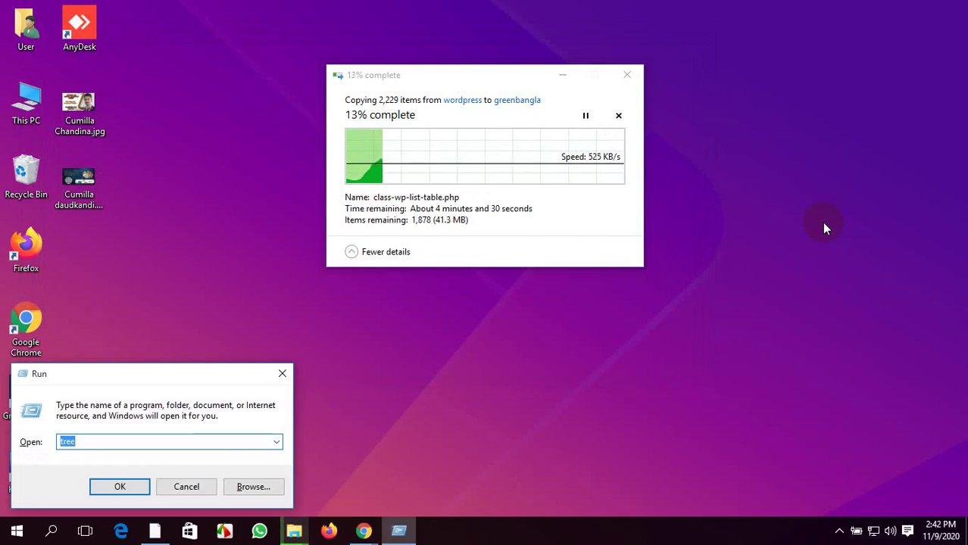
{"action": "key", "text": "Return"}
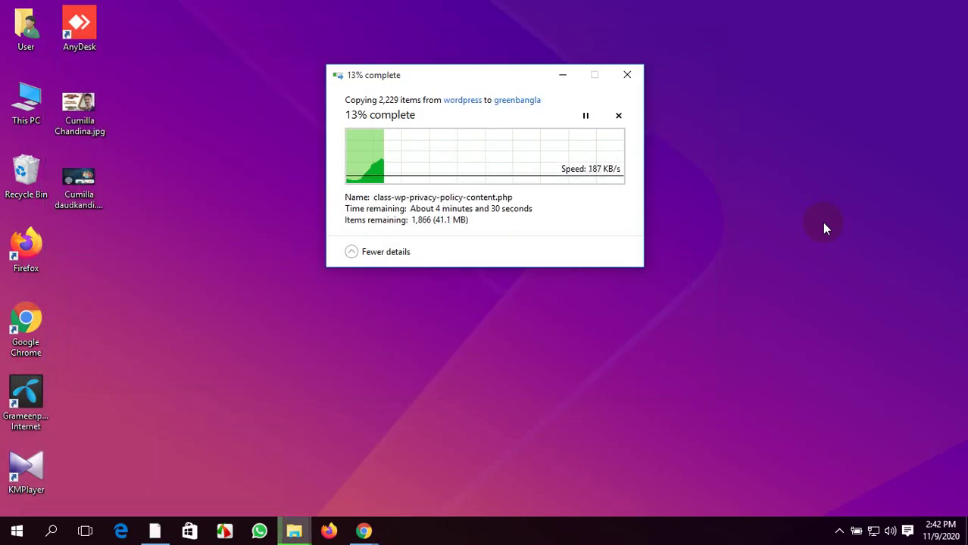
{"action": "key", "text": "super+r"}
{"action": "key", "text": "Return"}
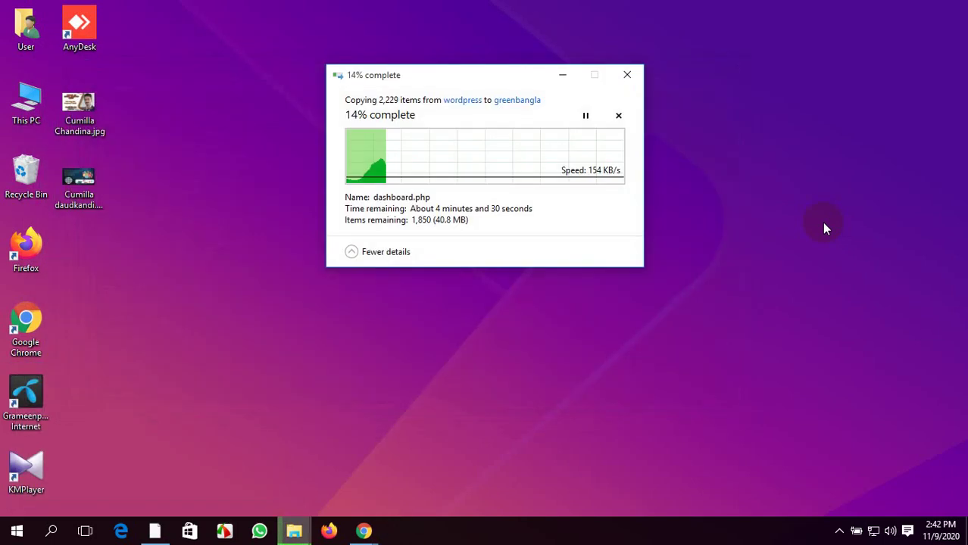
Refresh the desktop four more times, then bring Google Meet to the front
{"action": "right_click", "coordinate": [790, 144]}
{"action": "left_click", "coordinate": [788, 161]}
{"action": "right_click", "coordinate": [747, 156]}
{"action": "left_click", "coordinate": [765, 200]}
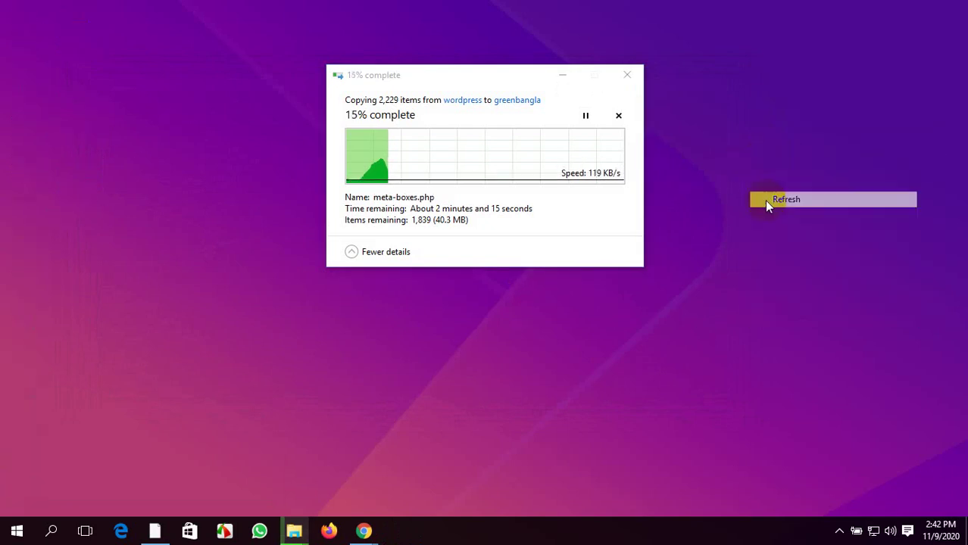
{"action": "right_click", "coordinate": [712, 172]}
{"action": "left_click", "coordinate": [728, 211]}
{"action": "right_click", "coordinate": [707, 182]}
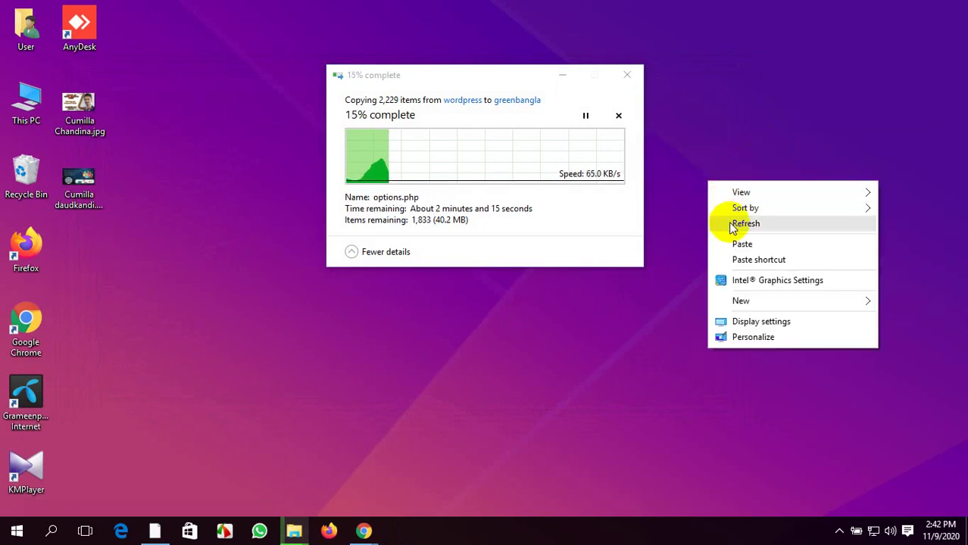
{"action": "left_click", "coordinate": [732, 223]}
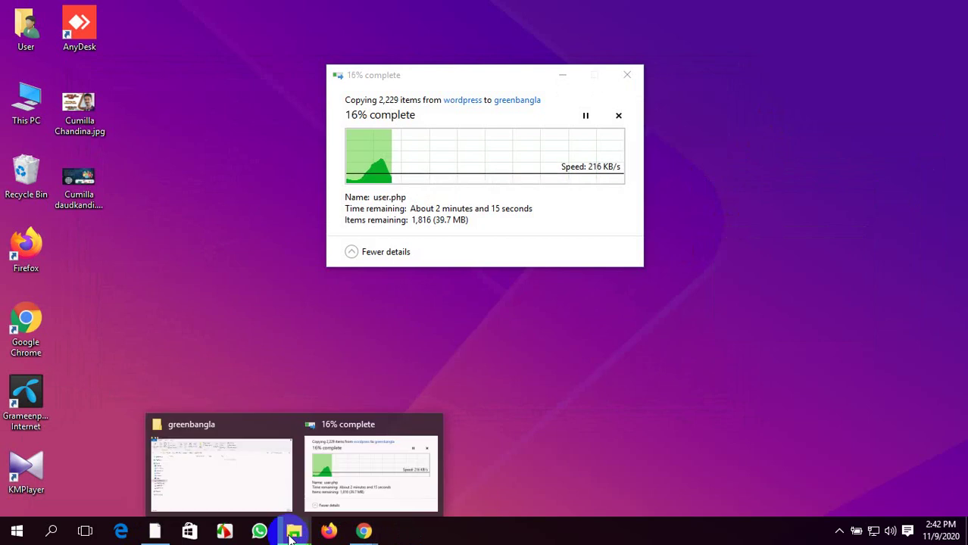
{"action": "mouse_move", "coordinate": [361, 534]}
{"action": "left_click", "coordinate": [262, 469]}
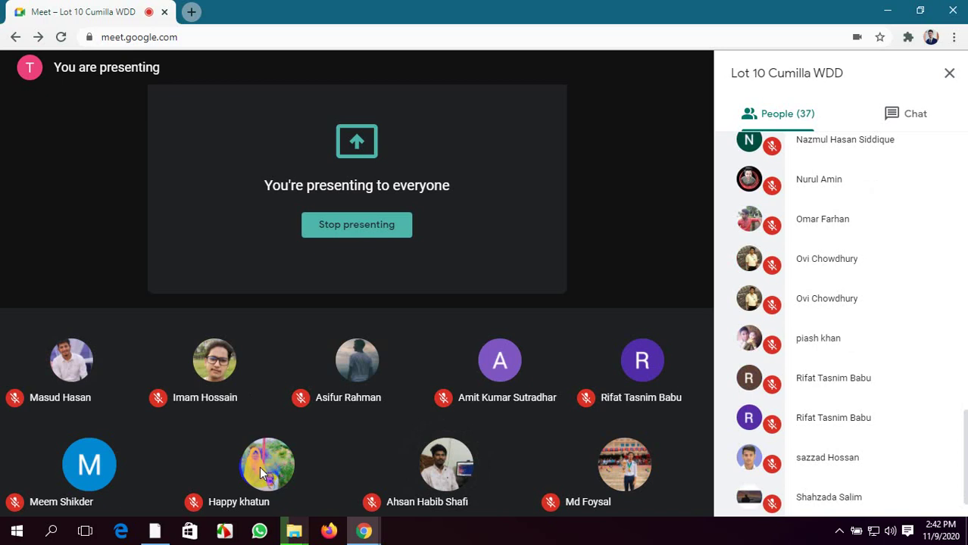
Check the copy progress, refresh the desktop, and return to Google Meet
{"action": "left_click", "coordinate": [294, 532]}
{"action": "left_click", "coordinate": [378, 466]}
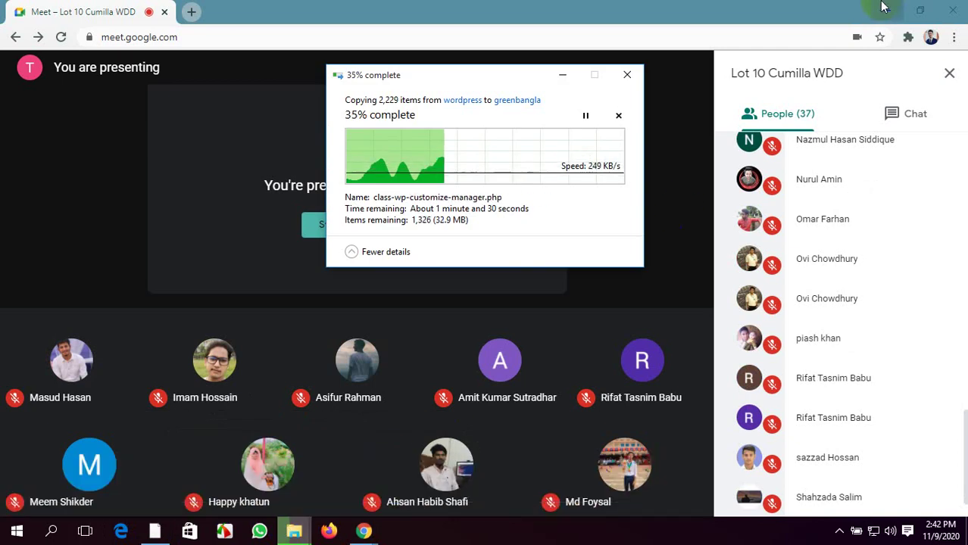
{"action": "left_click", "coordinate": [888, 11]}
{"action": "right_click", "coordinate": [714, 69]}
{"action": "left_click", "coordinate": [745, 117]}
{"action": "right_click", "coordinate": [746, 115]}
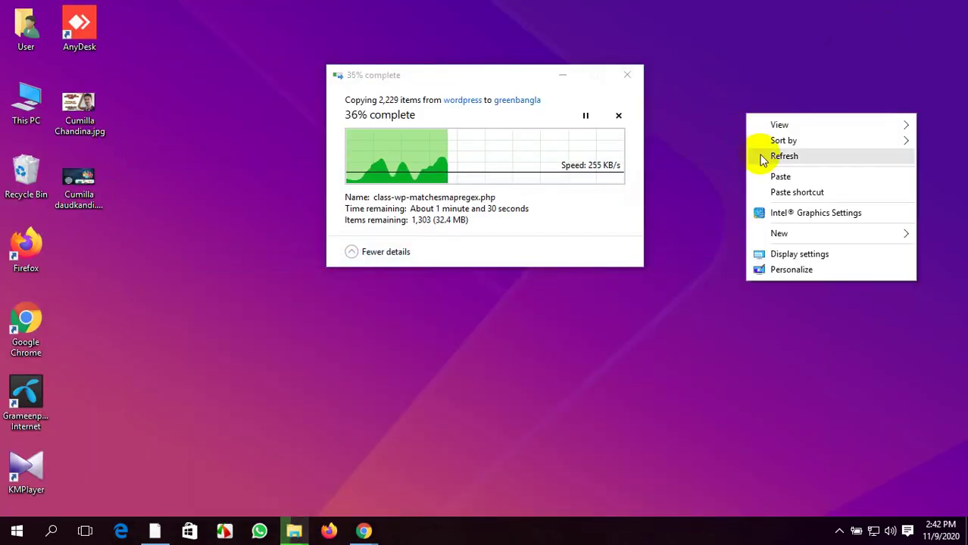
{"action": "left_click", "coordinate": [759, 157]}
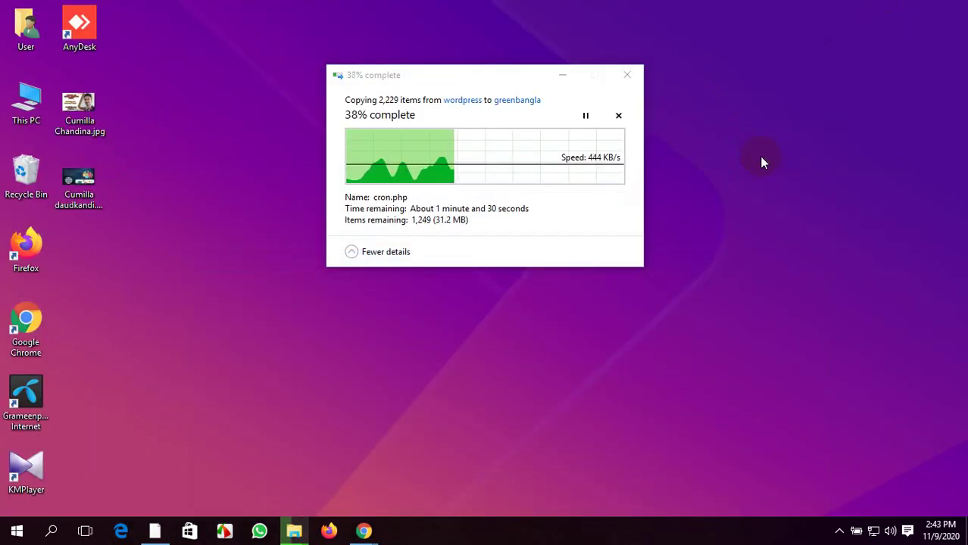
{"action": "right_click", "coordinate": [761, 159]}
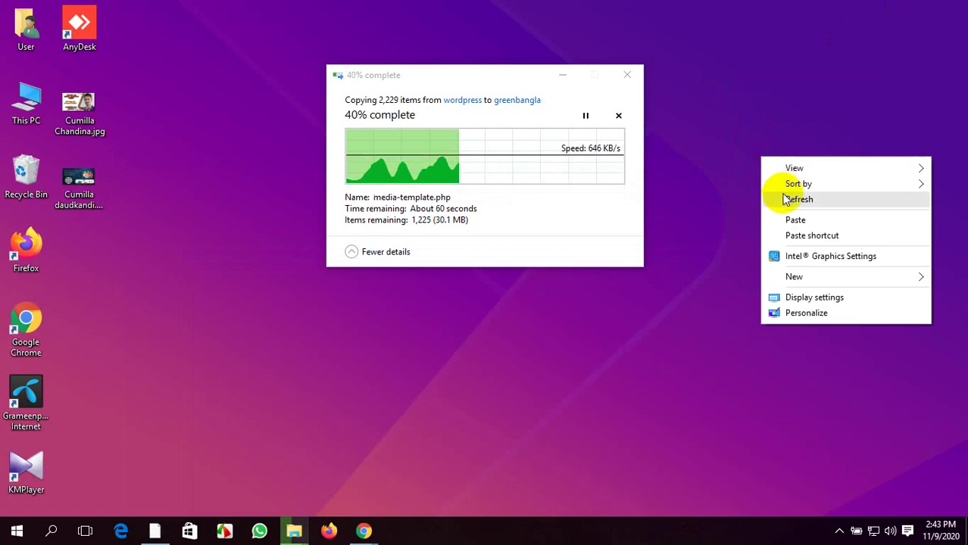
{"action": "left_click", "coordinate": [785, 200]}
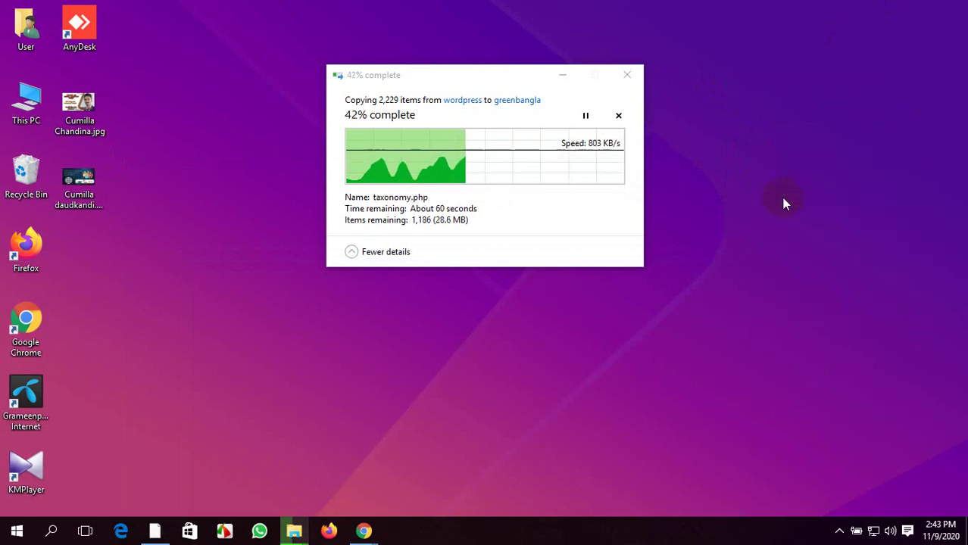
{"action": "mouse_move", "coordinate": [364, 531]}
{"action": "left_click", "coordinate": [303, 484]}
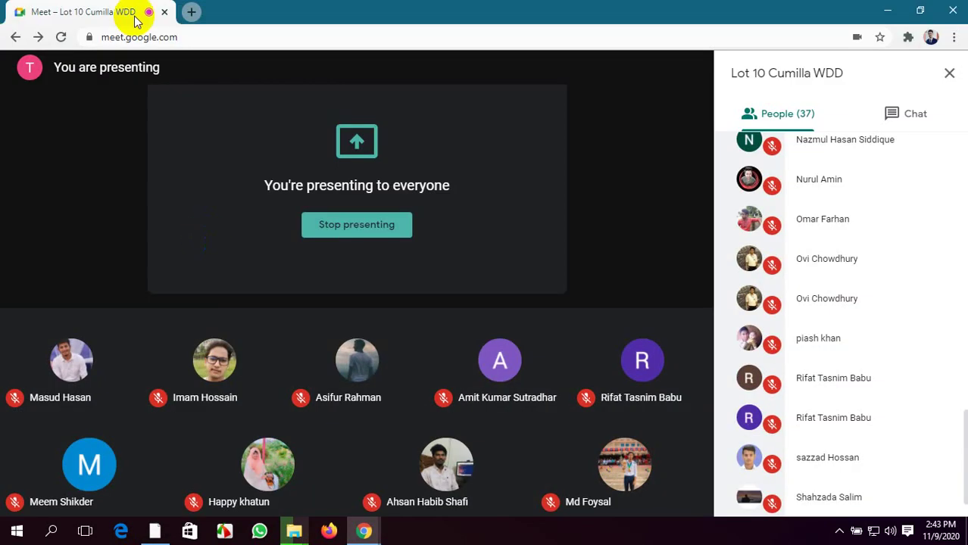
Open Gmail in a new browser tab
{"action": "left_click", "coordinate": [190, 12]}
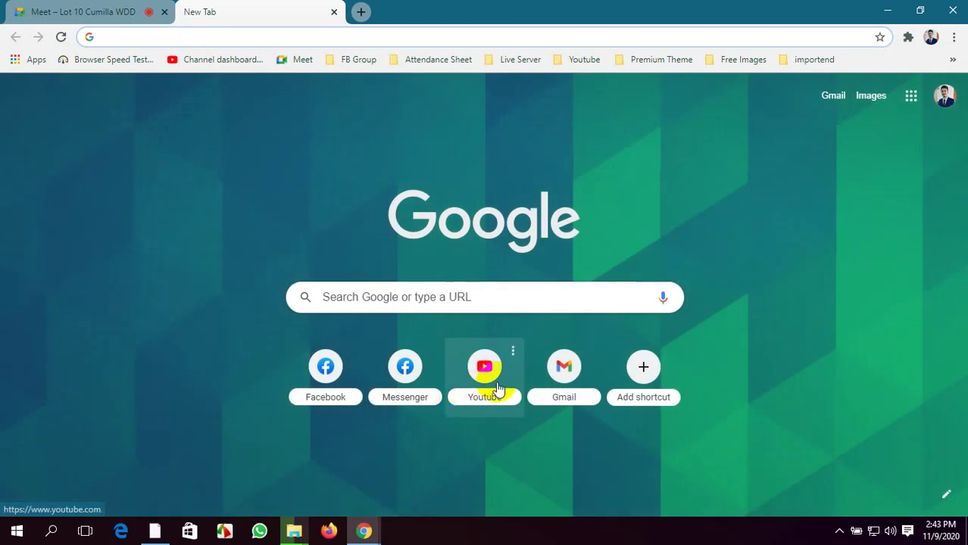
{"action": "left_click", "coordinate": [562, 368]}
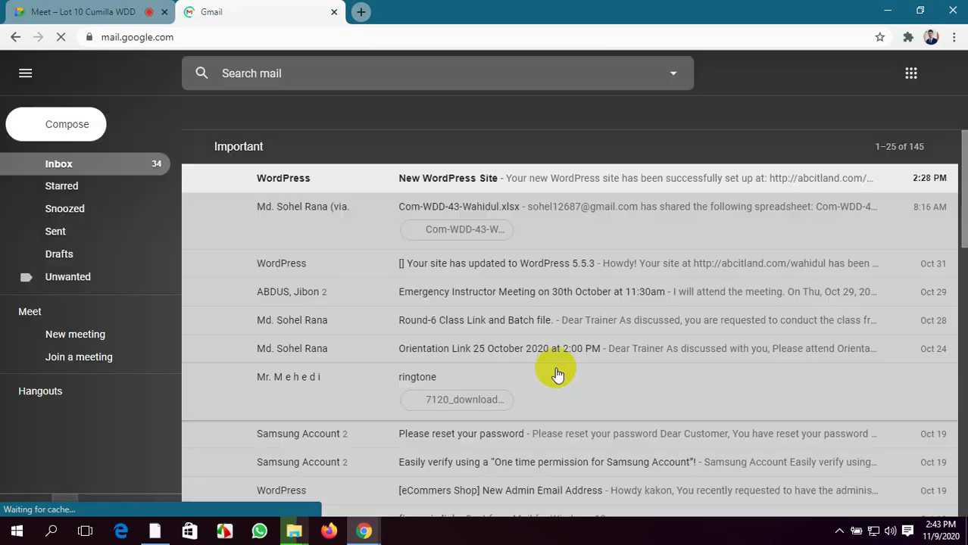
{"action": "scroll", "coordinate": [289, 240], "scroll_direction": "down", "scroll_amount": 1}
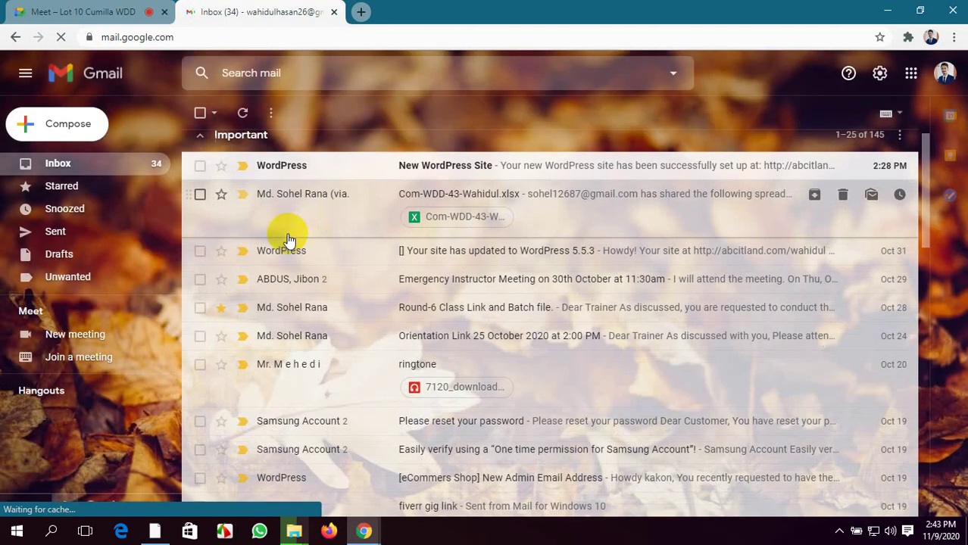
{"action": "scroll", "coordinate": [339, 219], "scroll_direction": "up", "scroll_amount": 1}
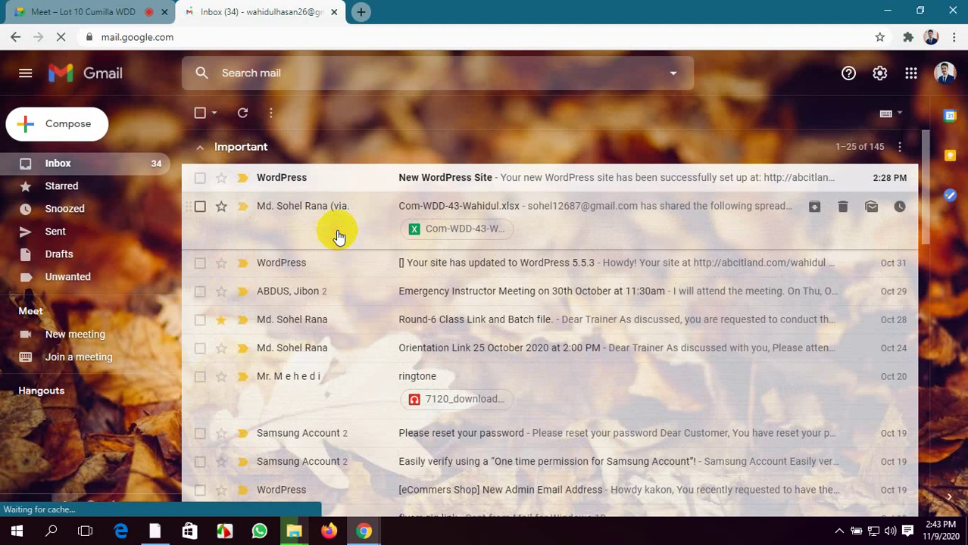
Open the email sharing Com-WDD-43-Wahidul.xlsx and edit its attachment in Google Sheets
{"action": "left_click", "coordinate": [338, 238]}
{"action": "scroll", "coordinate": [338, 233], "scroll_direction": "down", "scroll_amount": 5}
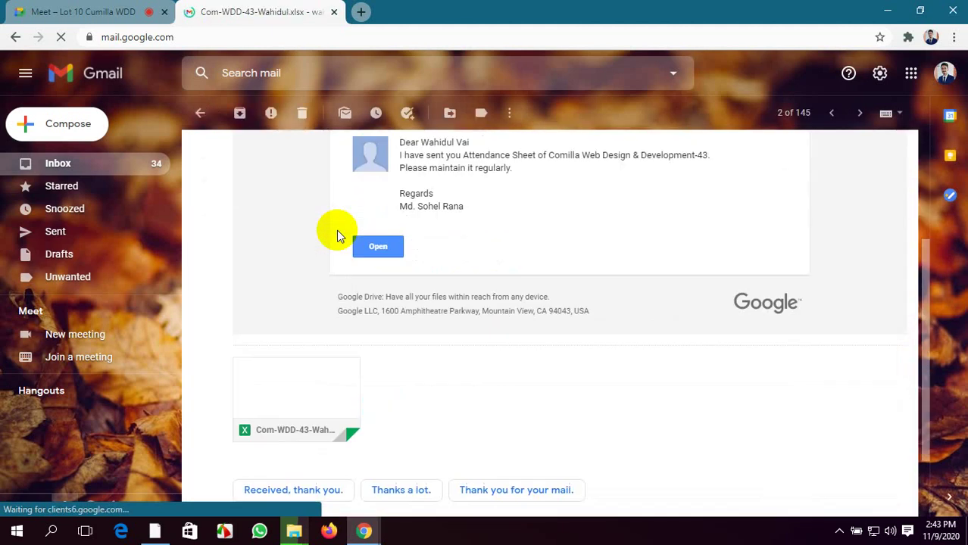
{"action": "left_click", "coordinate": [299, 272]}
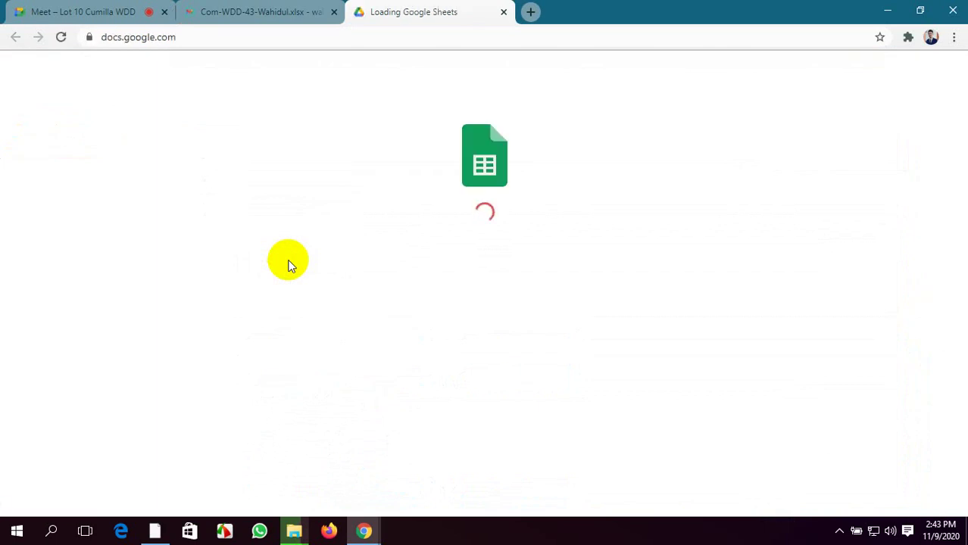
Wait for Com-WDD-43-Wahidul.xlsx to load, showing the Attendance tab's registration numbers and names
{"action": "left_click", "coordinate": [288, 11]}
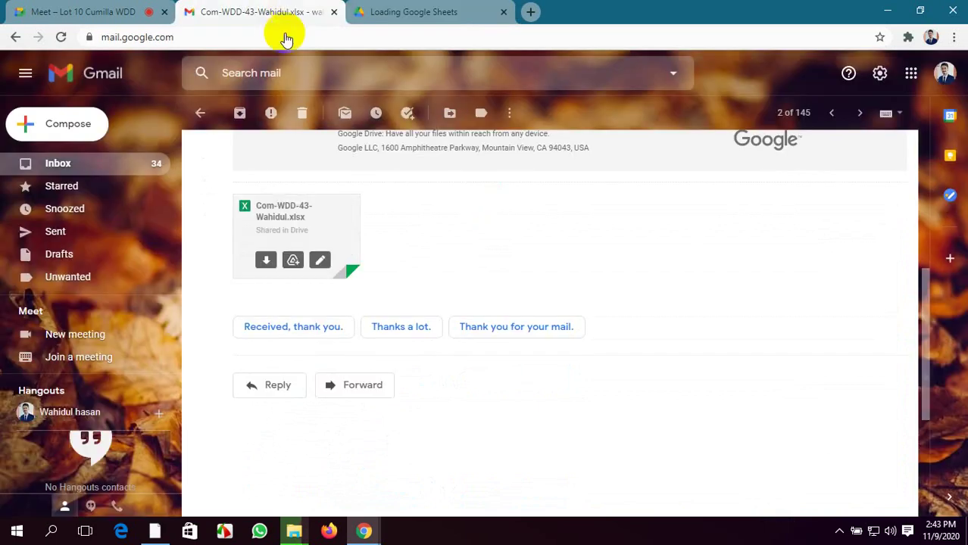
{"action": "left_click", "coordinate": [384, 9]}
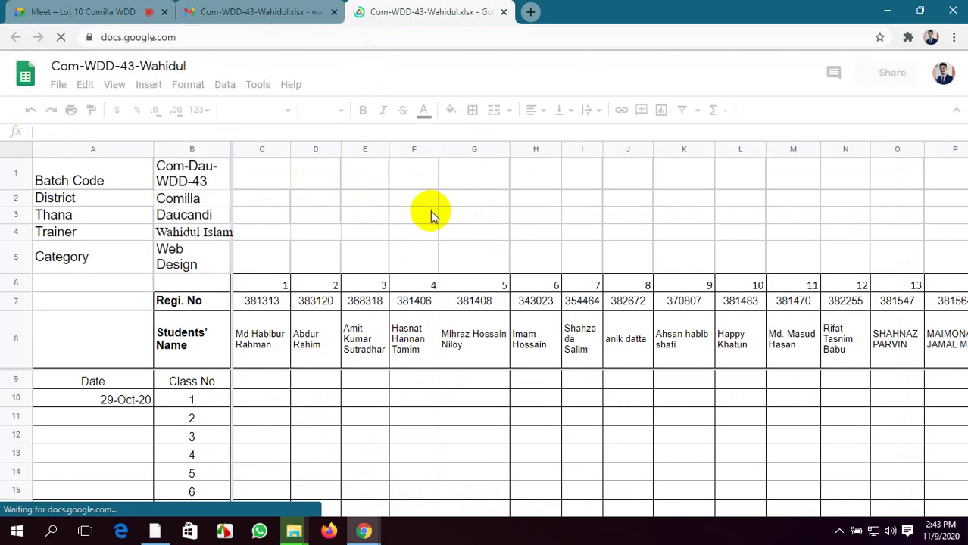
{"action": "scroll", "coordinate": [466, 319], "scroll_direction": "down", "scroll_amount": 3}
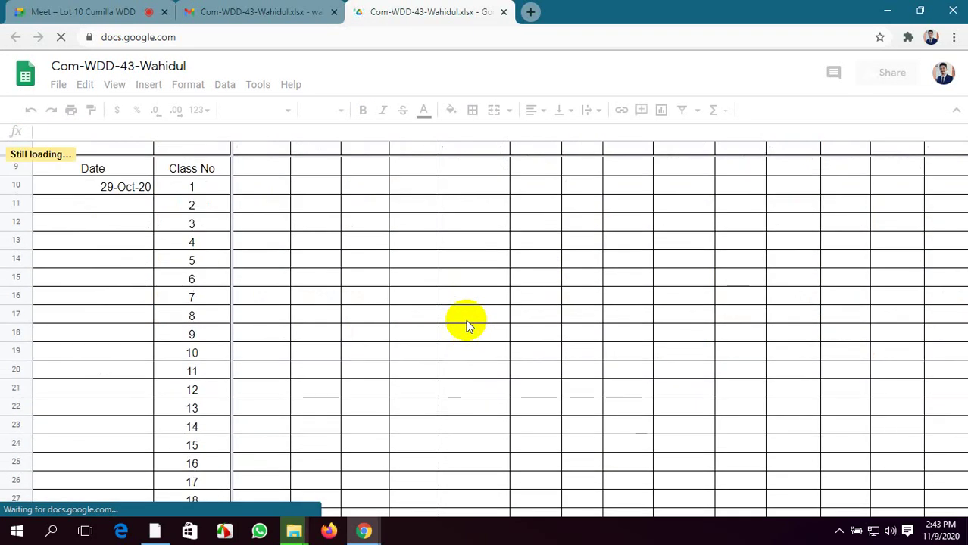
{"action": "scroll", "coordinate": [466, 319], "scroll_direction": "up", "scroll_amount": 3}
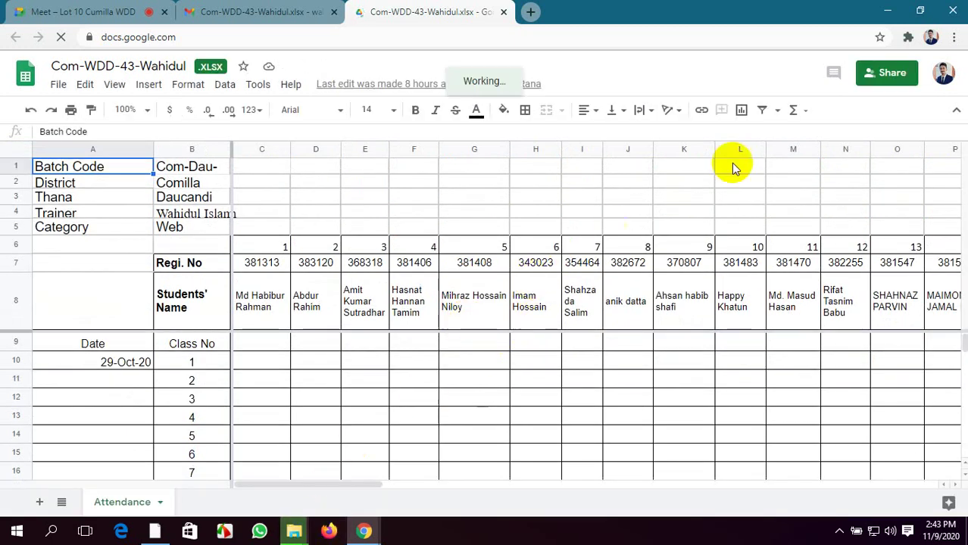
Save the spreadsheet bookmark in the Attendance Sheet folder and open a blank tab
{"action": "left_click", "coordinate": [878, 38]}
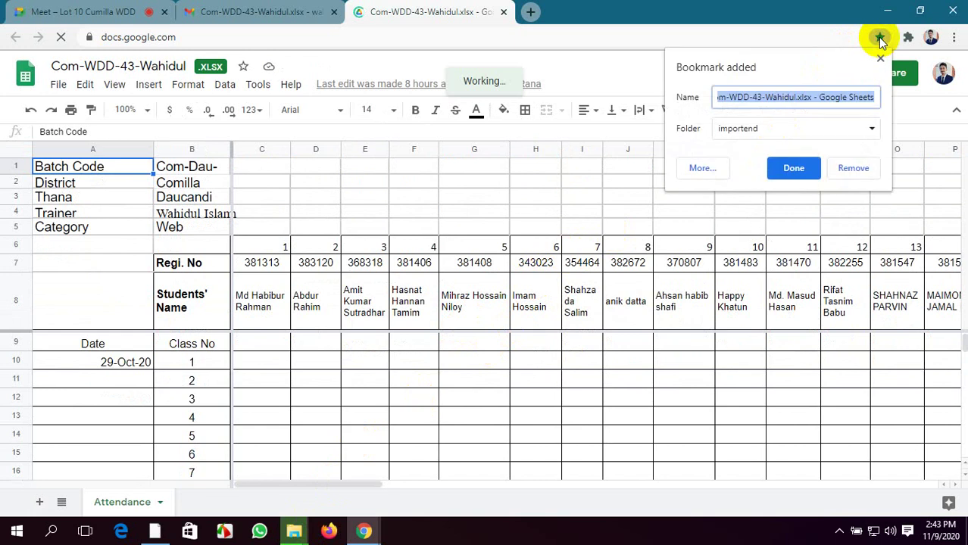
{"action": "left_click", "coordinate": [857, 131]}
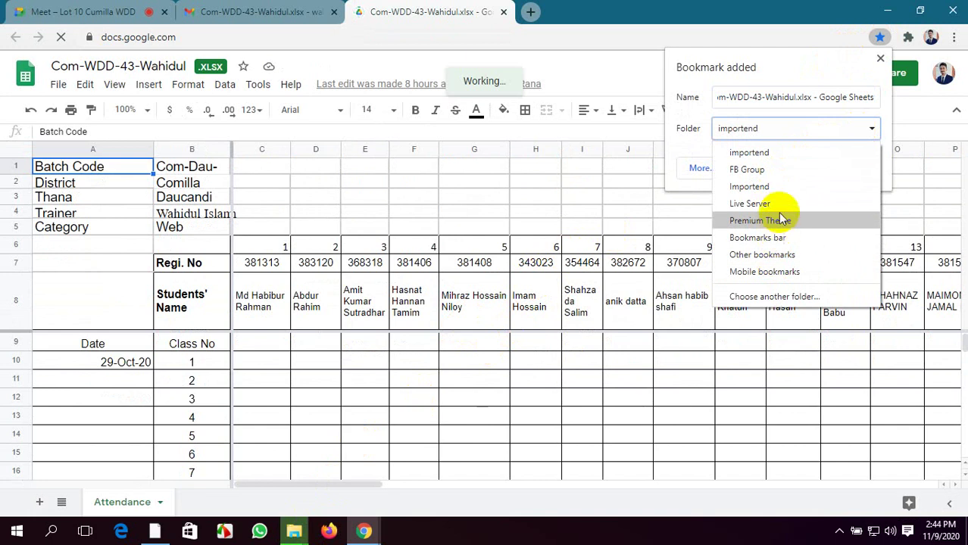
{"action": "left_click", "coordinate": [778, 296]}
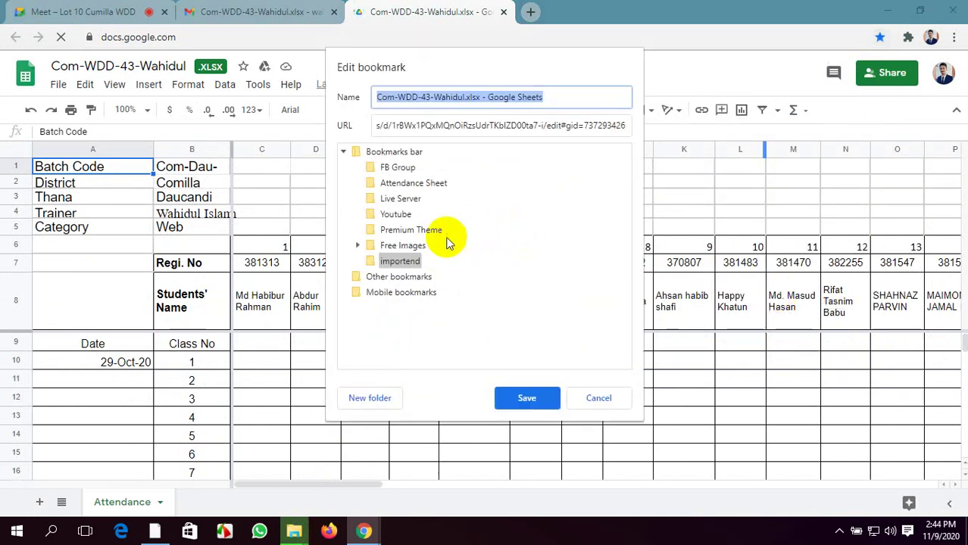
{"action": "left_click", "coordinate": [387, 183]}
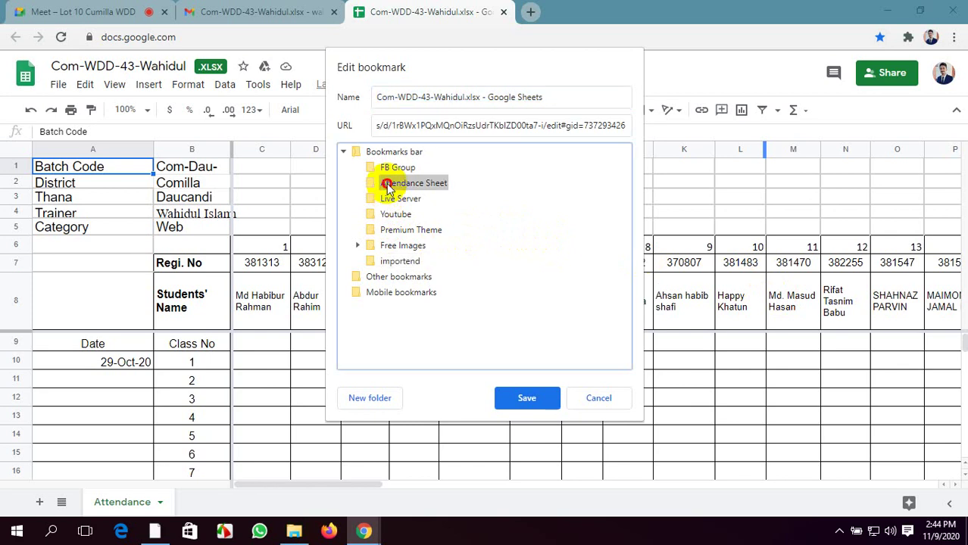
{"action": "left_click", "coordinate": [532, 395]}
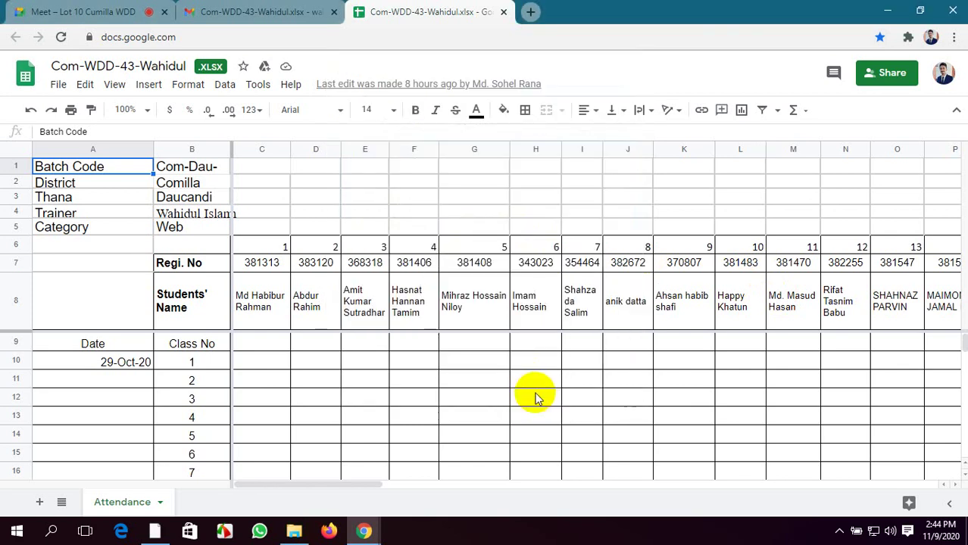
{"action": "left_click", "coordinate": [531, 12]}
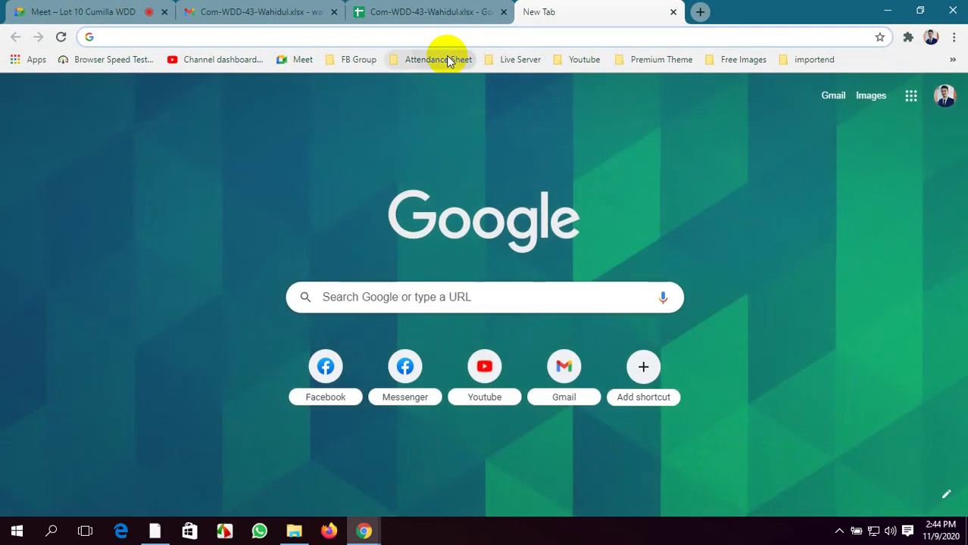
{"action": "left_click", "coordinate": [447, 59]}
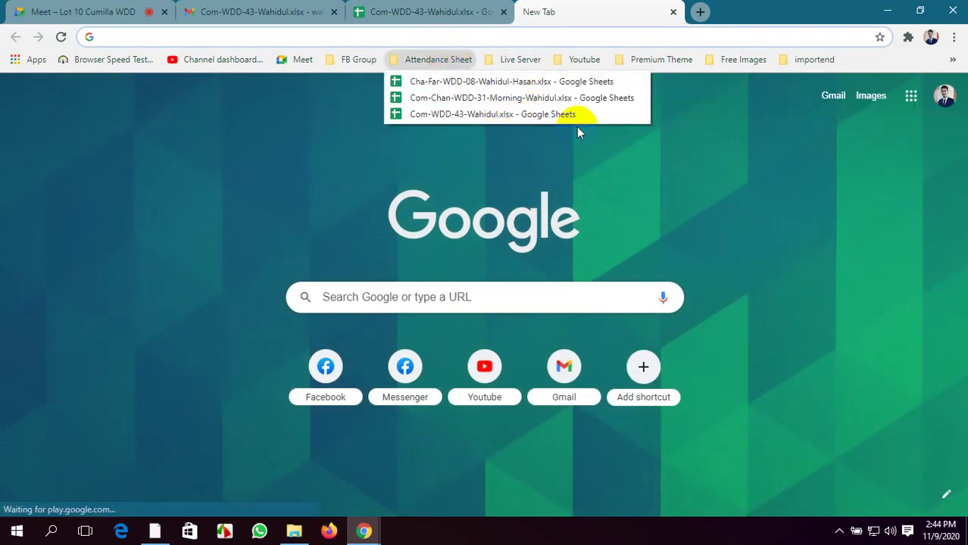
{"action": "right_click", "coordinate": [550, 85]}
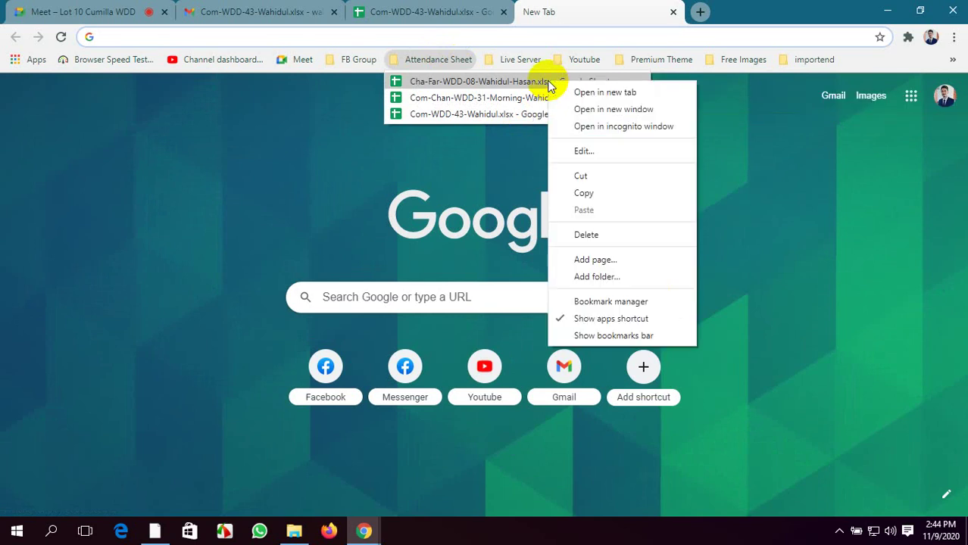
{"action": "left_click", "coordinate": [748, 111]}
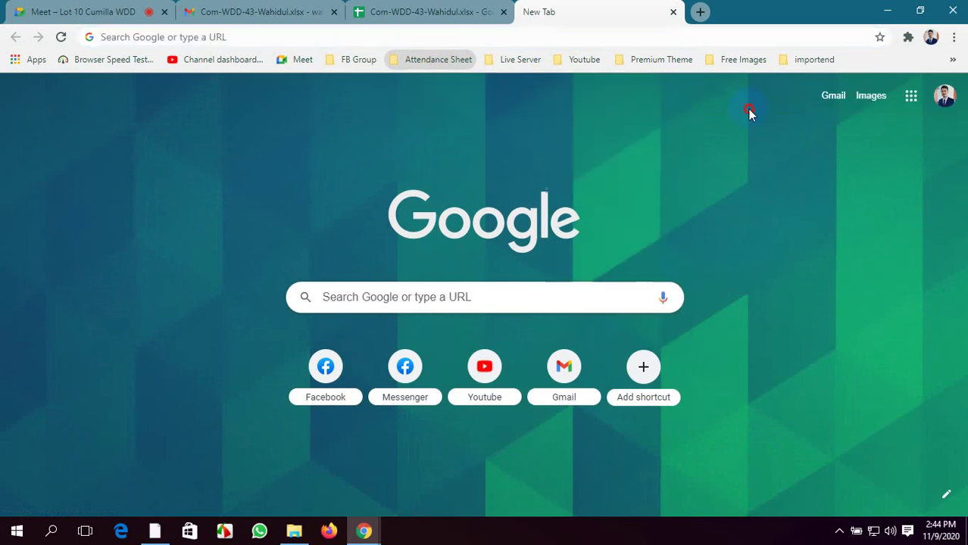
{"action": "left_click", "coordinate": [470, 12]}
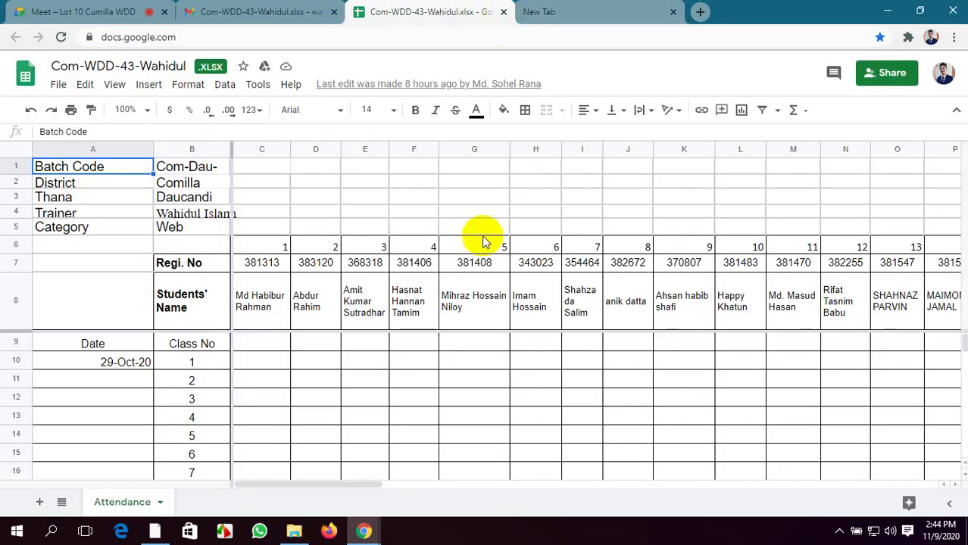
{"action": "scroll", "coordinate": [487, 333], "scroll_direction": "down", "scroll_amount": 8}
{"action": "scroll", "coordinate": [527, 384], "scroll_direction": "up", "scroll_amount": 4}
{"action": "scroll", "coordinate": [527, 384], "scroll_direction": "up", "scroll_amount": 5}
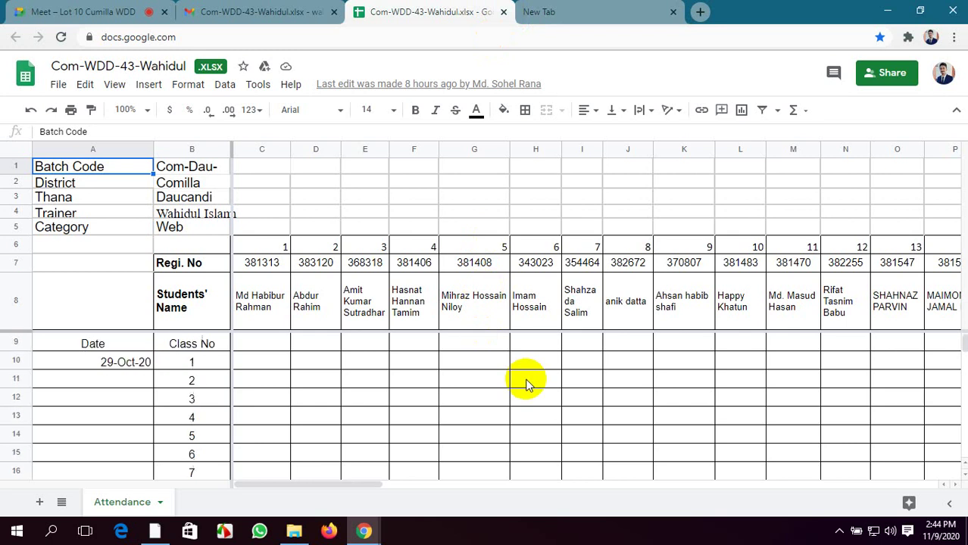
{"action": "scroll", "coordinate": [527, 384], "scroll_direction": "down", "scroll_amount": 18}
{"action": "scroll", "coordinate": [529, 384], "scroll_direction": "up", "scroll_amount": 12}
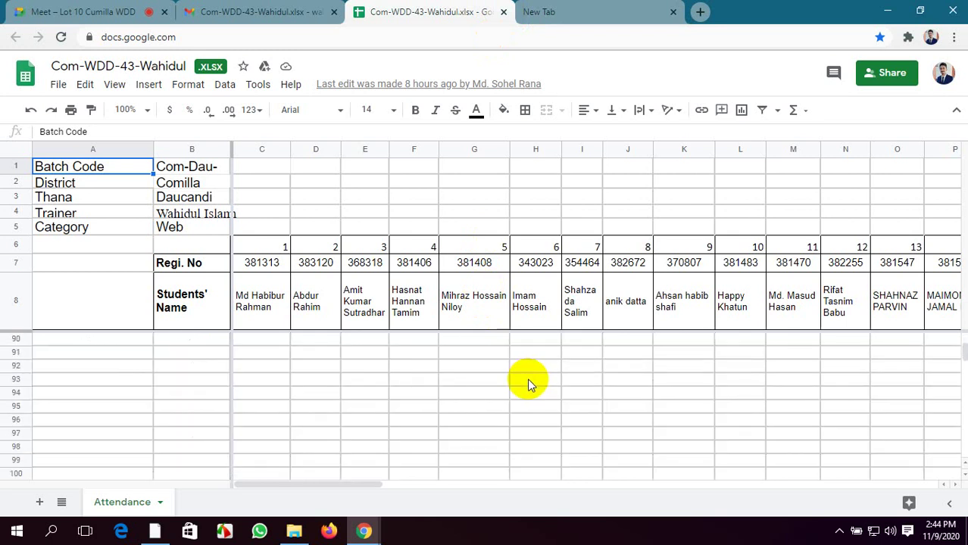
{"action": "scroll", "coordinate": [528, 384], "scroll_direction": "up", "scroll_amount": 5}
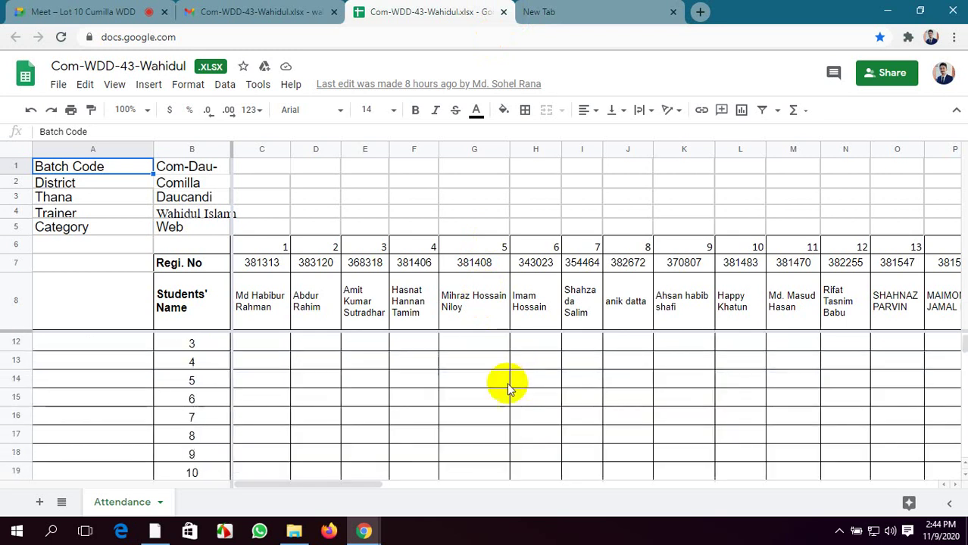
{"action": "left_click_drag", "start_coordinate": [350, 485], "coordinate": [320, 489]}
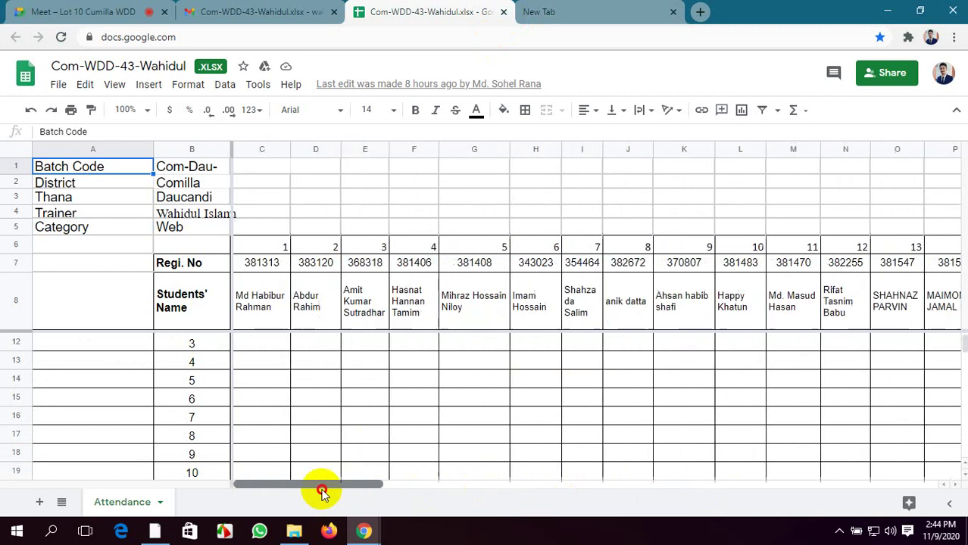
{"action": "scroll", "coordinate": [345, 299], "scroll_direction": "up", "scroll_amount": 1}
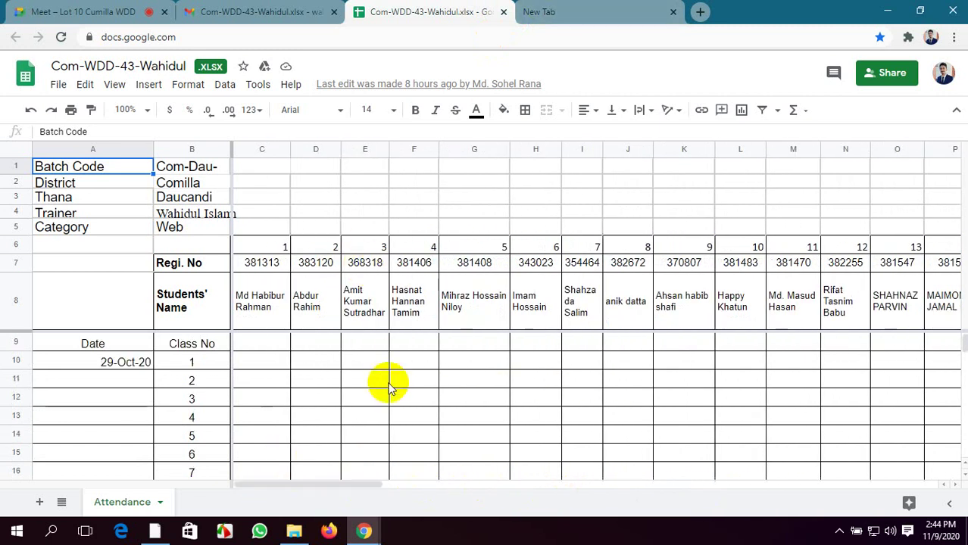
{"action": "left_click", "coordinate": [535, 9]}
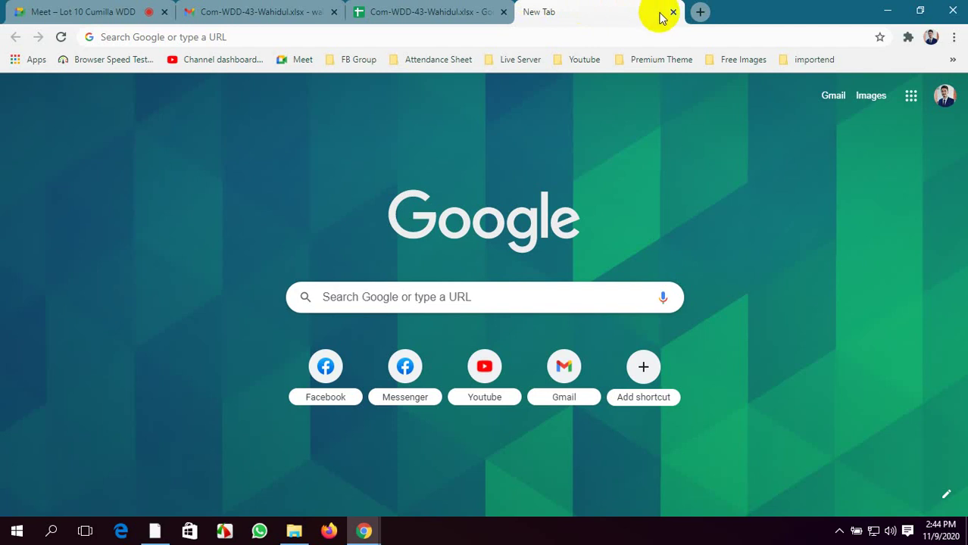
Close the spreadsheet, New Tab and Gmail tabs, then minimize Chrome
{"action": "left_click", "coordinate": [496, 11]}
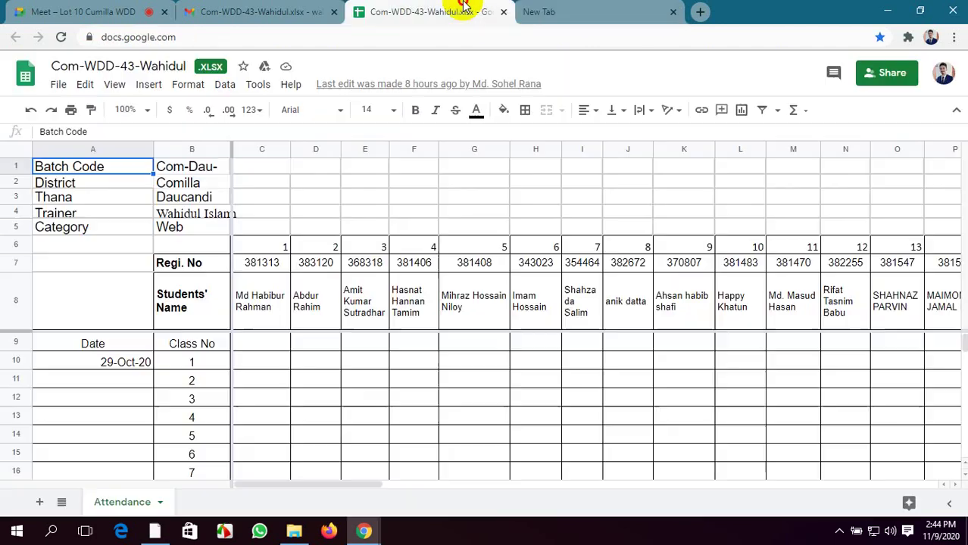
{"action": "left_click", "coordinate": [505, 14]}
{"action": "left_click", "coordinate": [504, 10]}
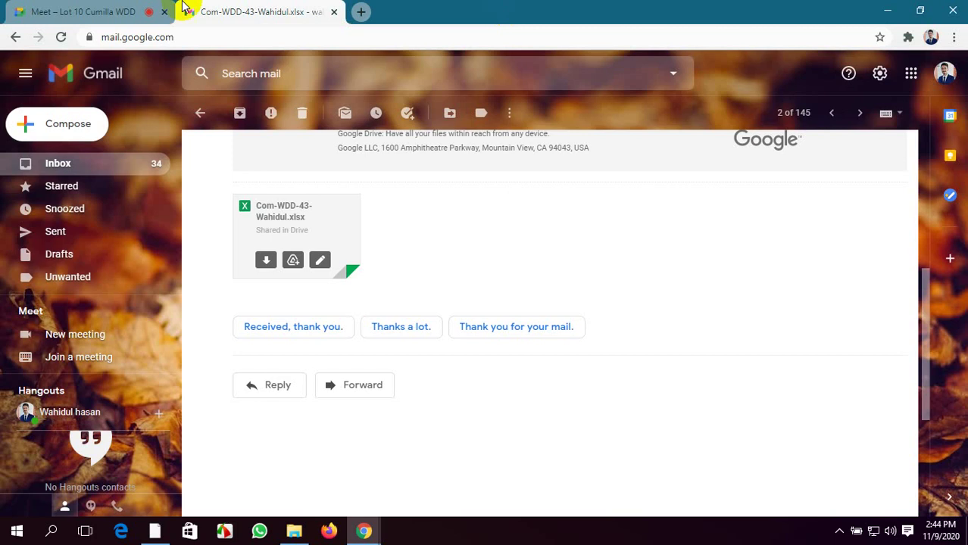
{"action": "left_click", "coordinate": [334, 12]}
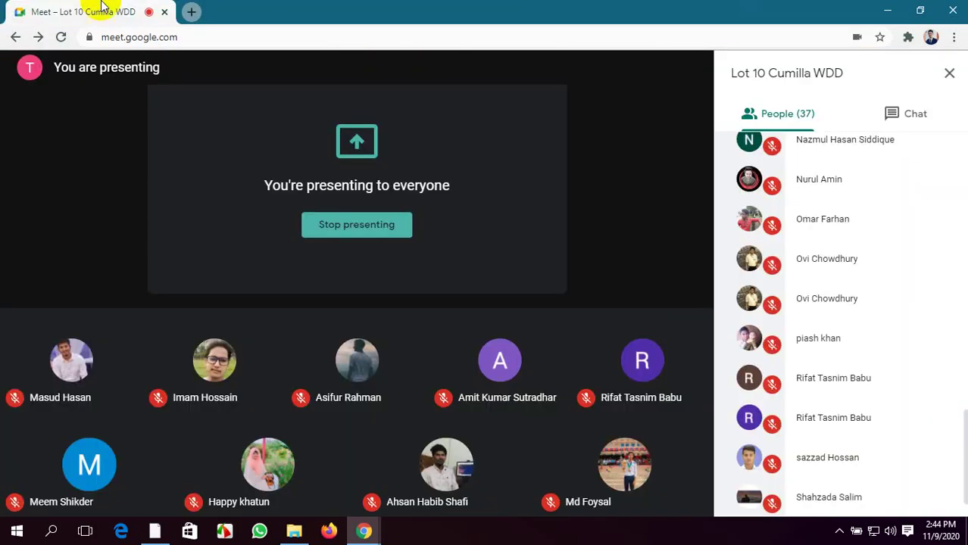
{"action": "left_click", "coordinate": [887, 11]}
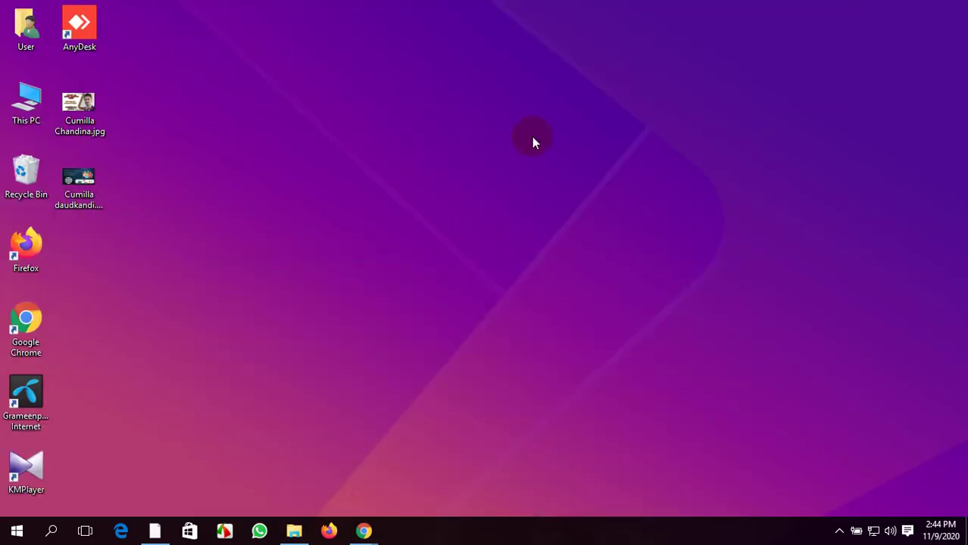
Restore File Explorer, refresh greenbangla to show its 19 WordPress items, and go back to htdocs
{"action": "right_click", "coordinate": [550, 144]}
{"action": "left_click", "coordinate": [572, 186]}
{"action": "left_click", "coordinate": [294, 532]}
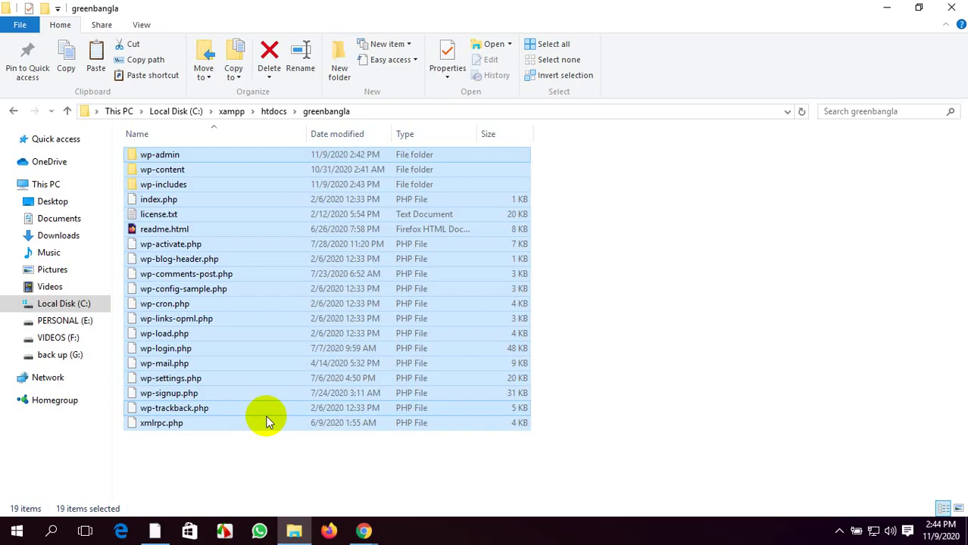
{"action": "right_click", "coordinate": [806, 281]}
{"action": "left_click", "coordinate": [822, 338]}
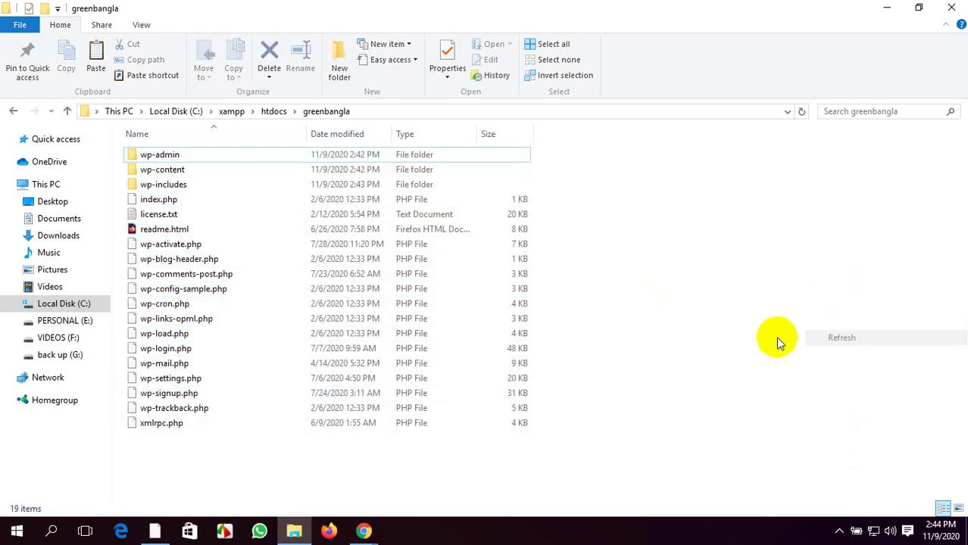
{"action": "left_click", "coordinate": [12, 111]}
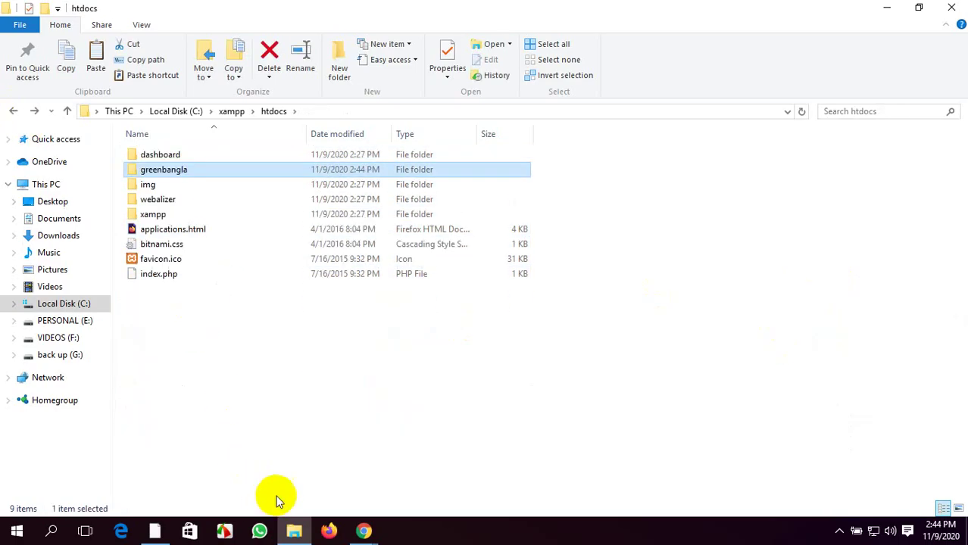
Load localhost/greenbangla in Firefox to reach the WordPress language selection page
{"action": "left_click", "coordinate": [328, 531]}
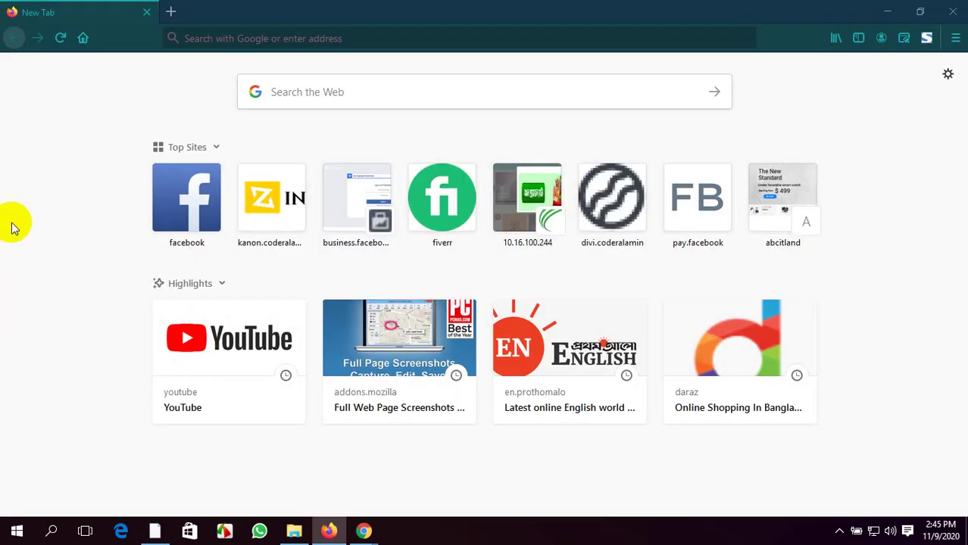
{"action": "left_click", "coordinate": [245, 38]}
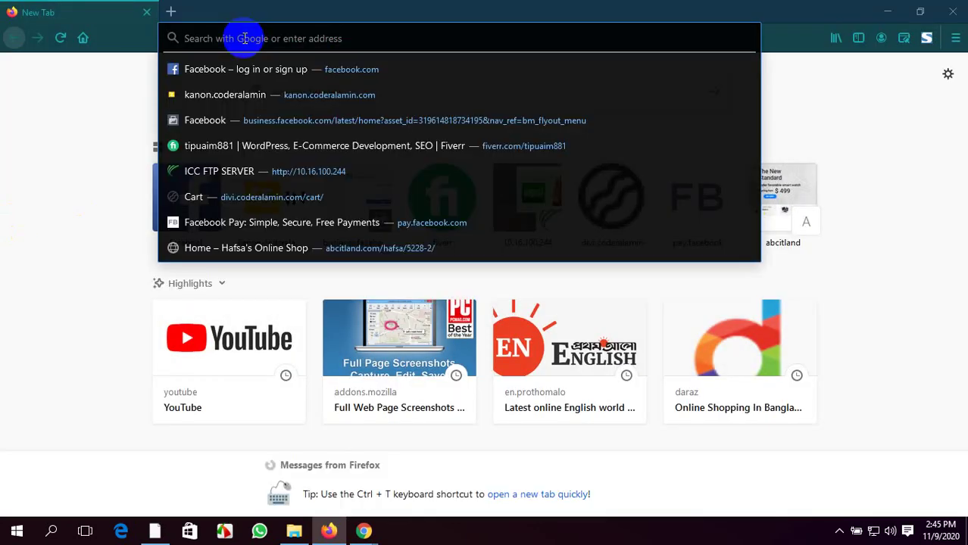
{"action": "type", "text": "loca"}
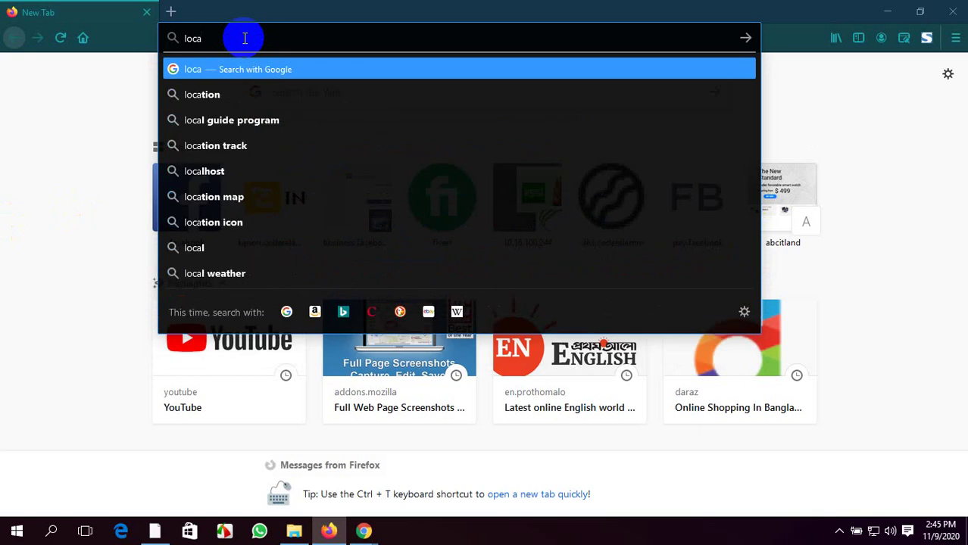
{"action": "type", "text": "lhost"}
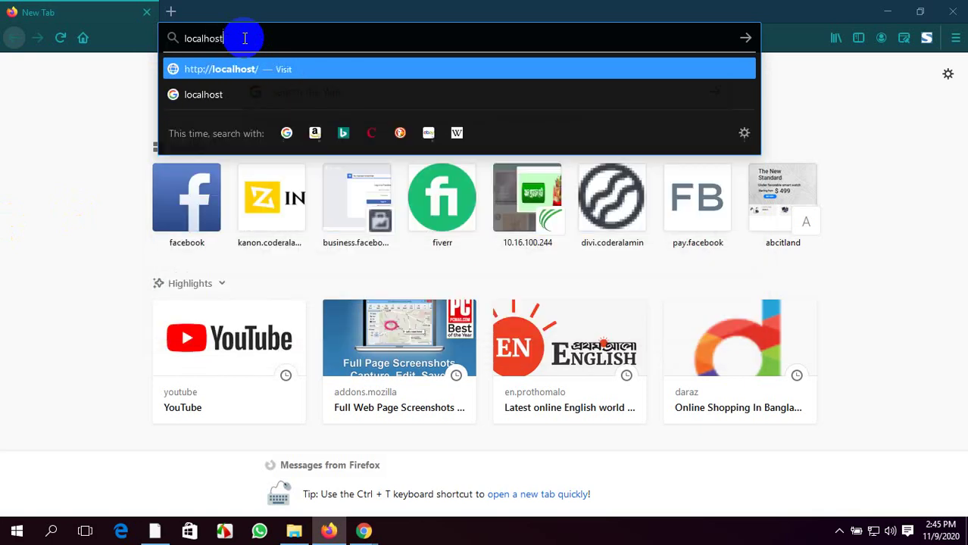
{"action": "type", "text": "/"}
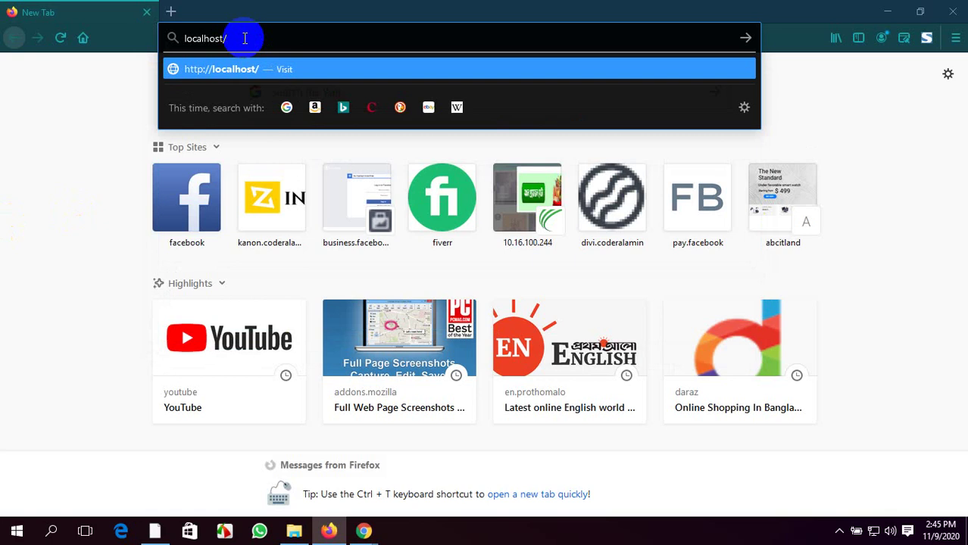
{"action": "type", "text": "green"}
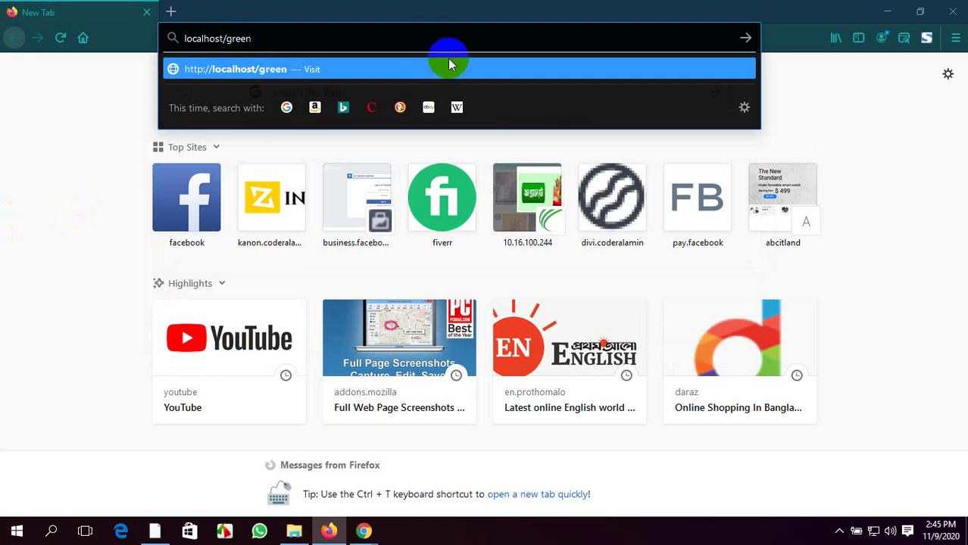
{"action": "type", "text": "bangla"}
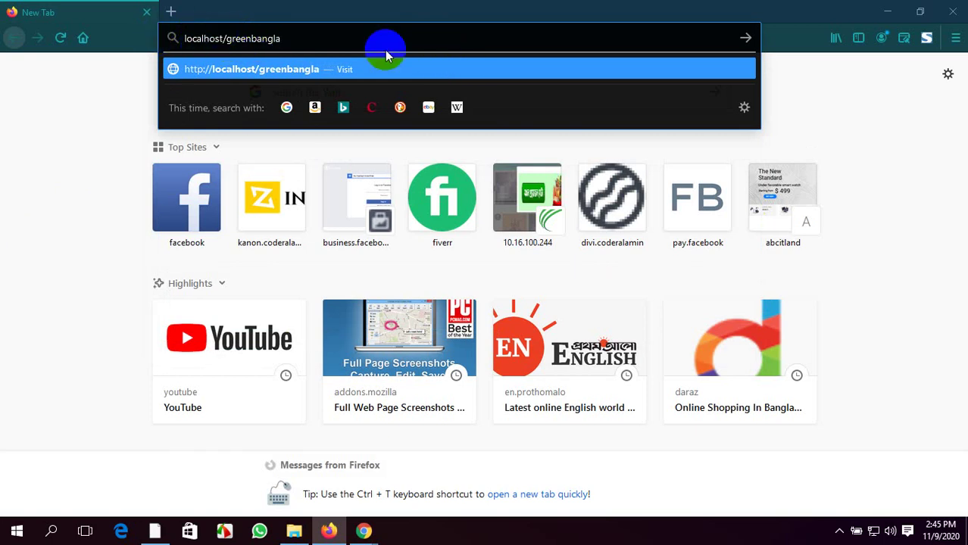
{"action": "key", "text": "Return"}
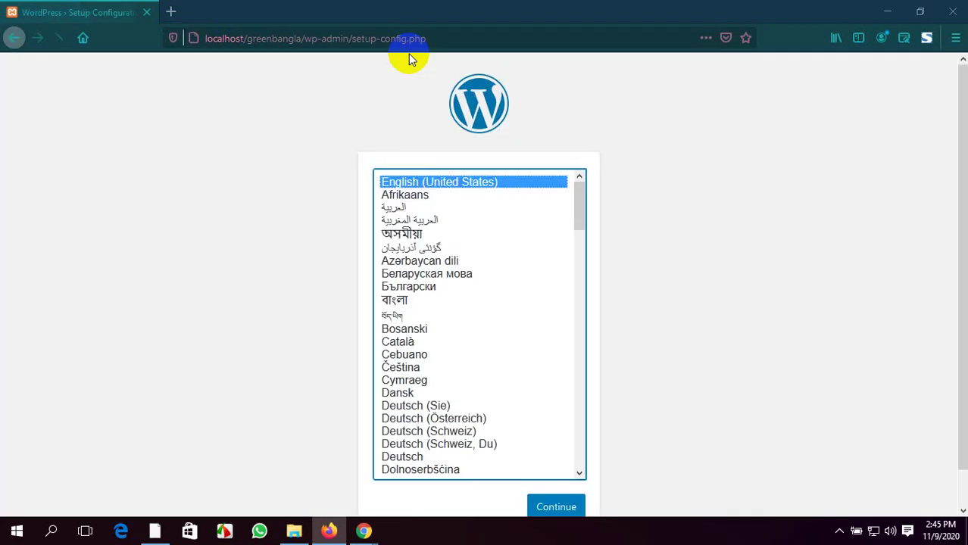
Continue WordPress setup in English (United States) to the database-information page, then open a blank tab
{"action": "scroll", "coordinate": [330, 306], "scroll_direction": "down", "scroll_amount": 1}
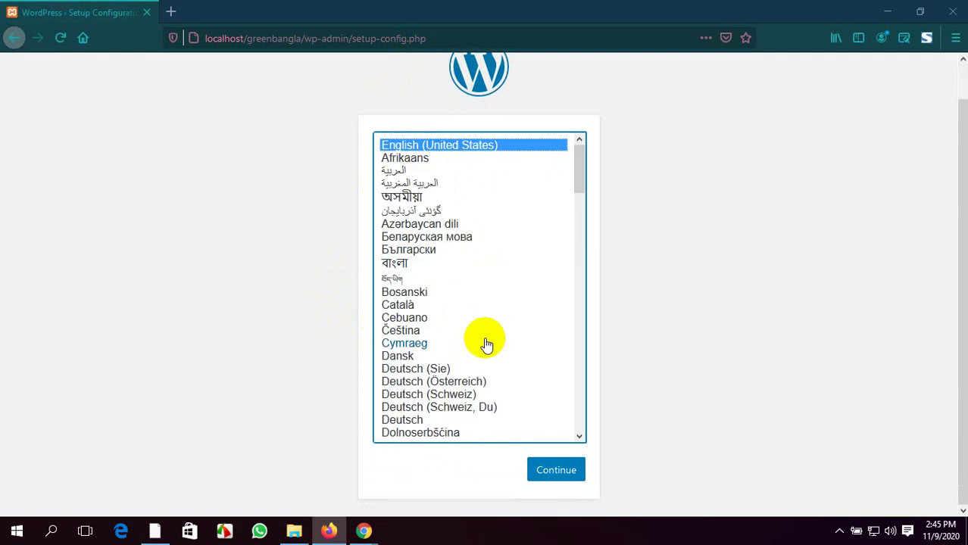
{"action": "left_click", "coordinate": [566, 477]}
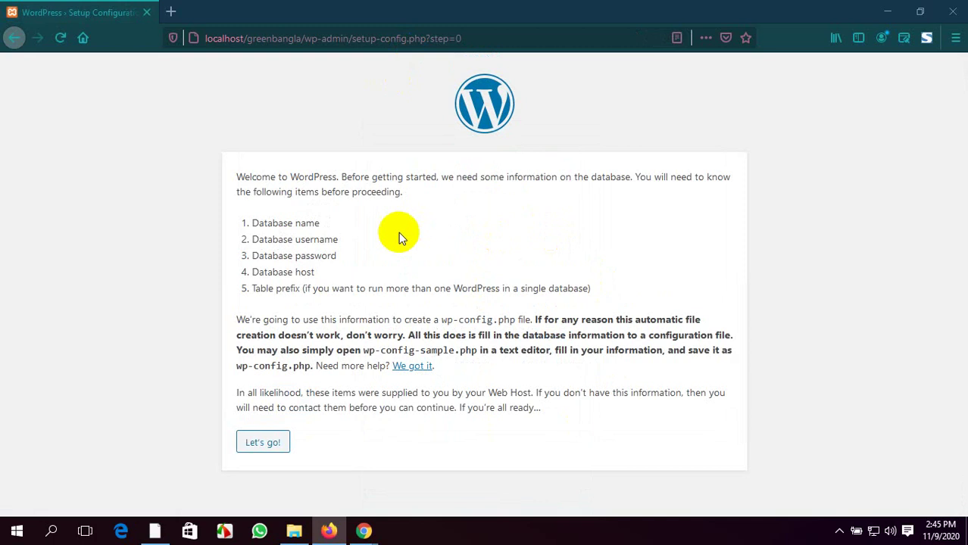
{"action": "left_click", "coordinate": [171, 12]}
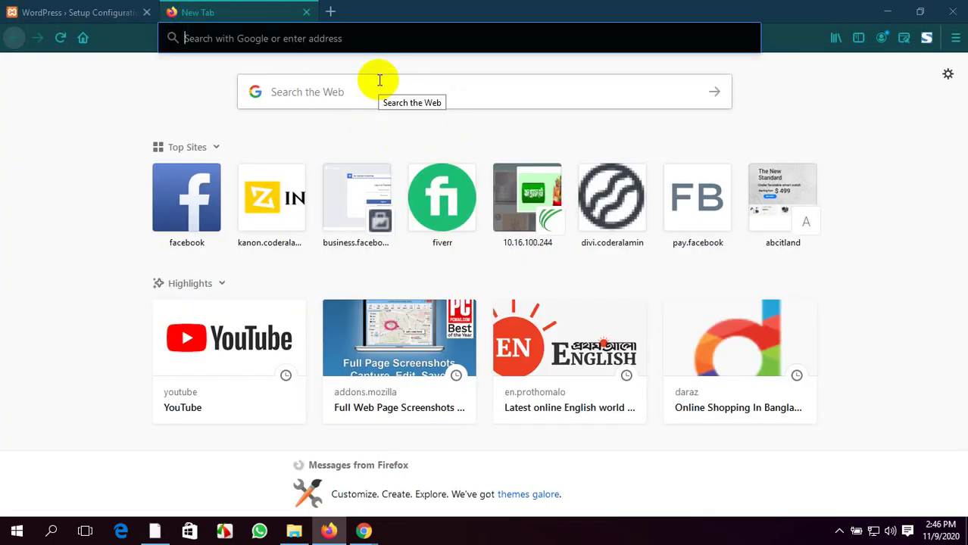
Load phpMyAdmin at localhost/phpmyadmin in the new tab
{"action": "type", "text": "loc"}
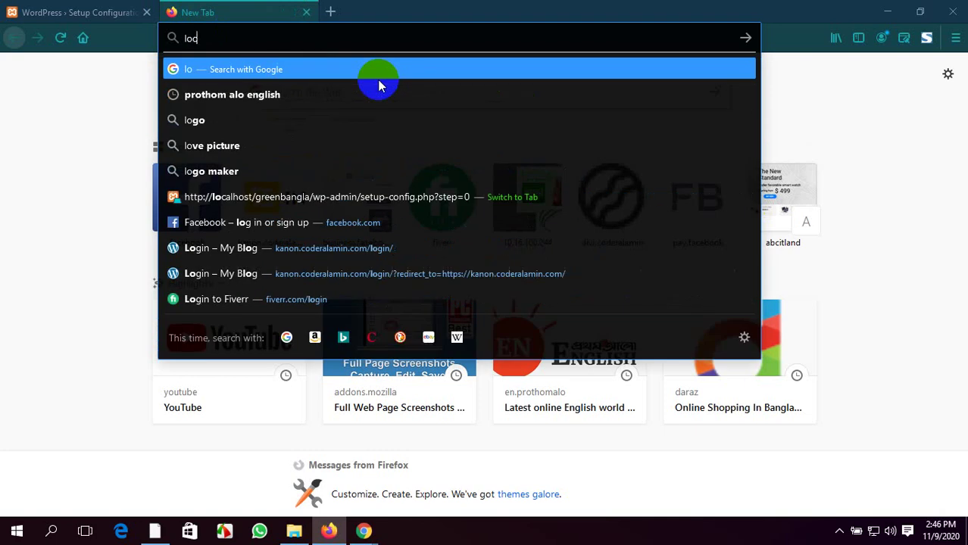
{"action": "type", "text": "al"}
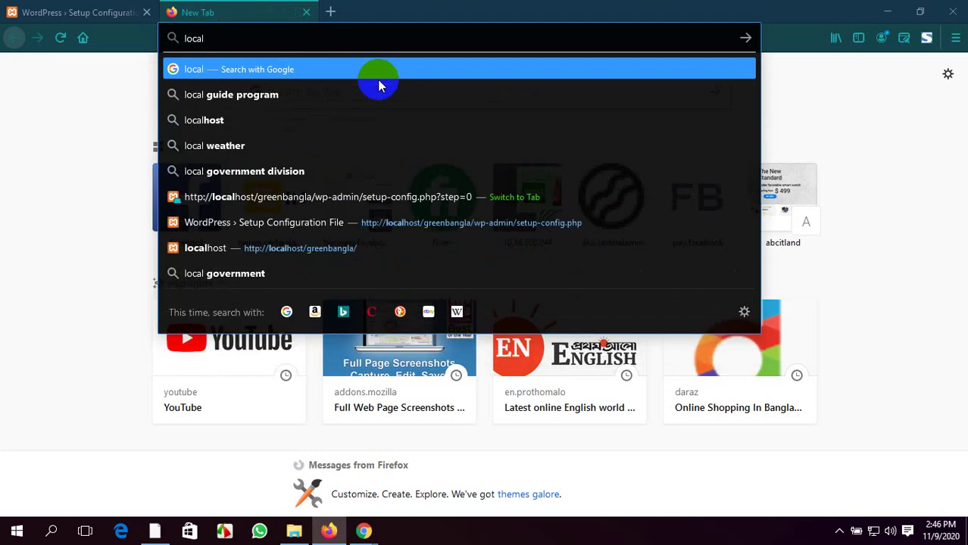
{"action": "type", "text": "host"}
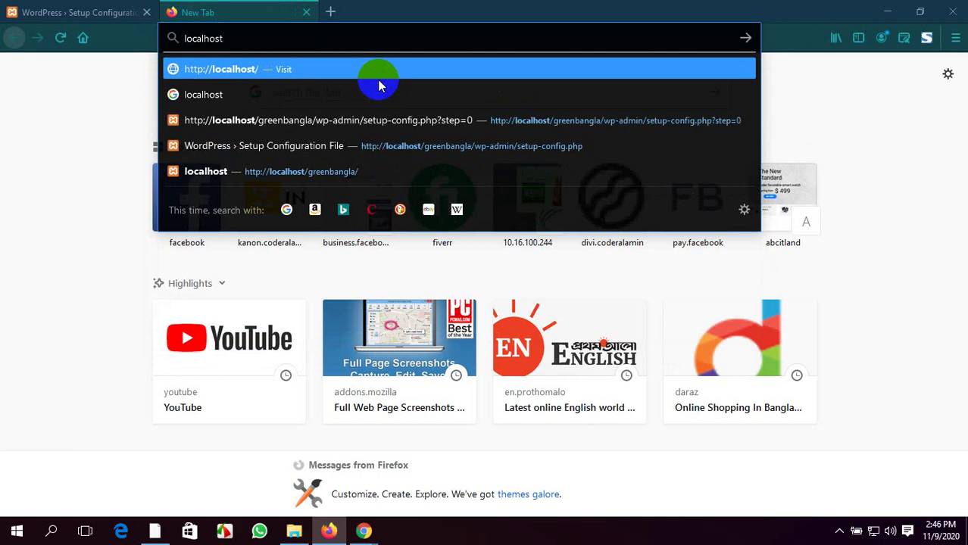
{"action": "key", "text": "BackSpace"}
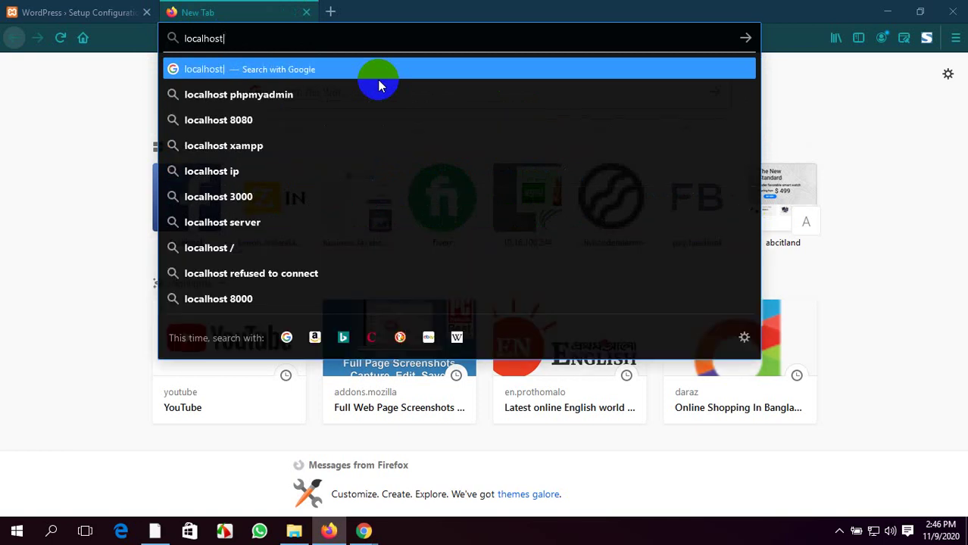
{"action": "type", "text": "/"}
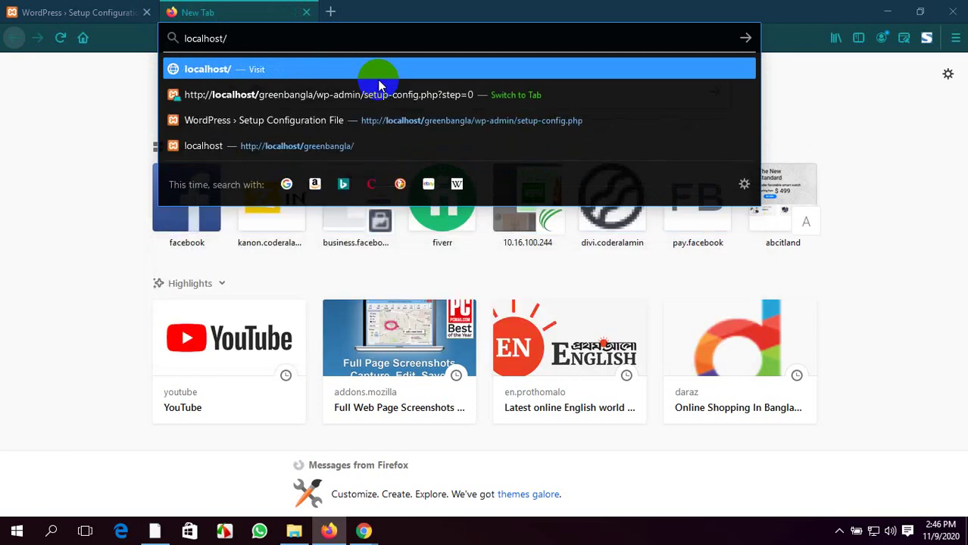
{"action": "type", "text": "php"}
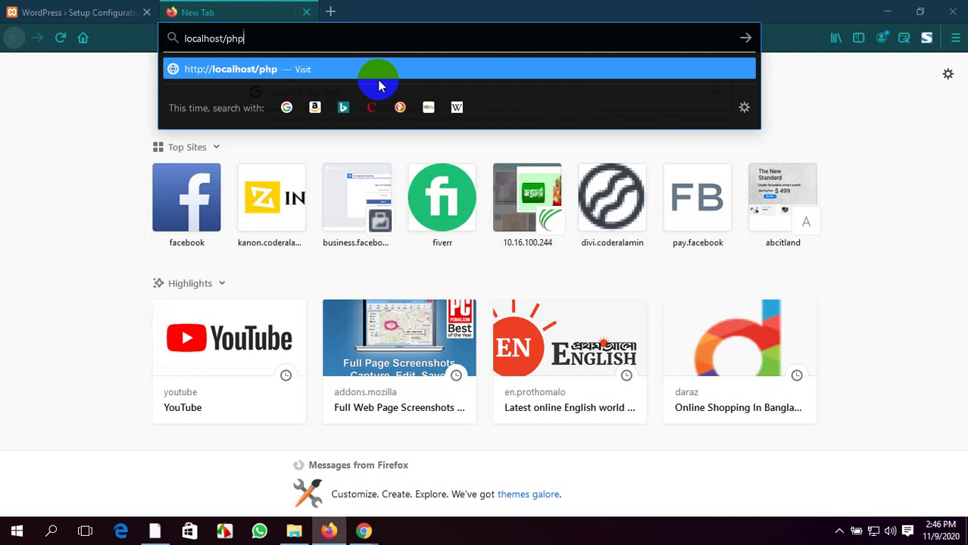
{"action": "type", "text": "myadmin"}
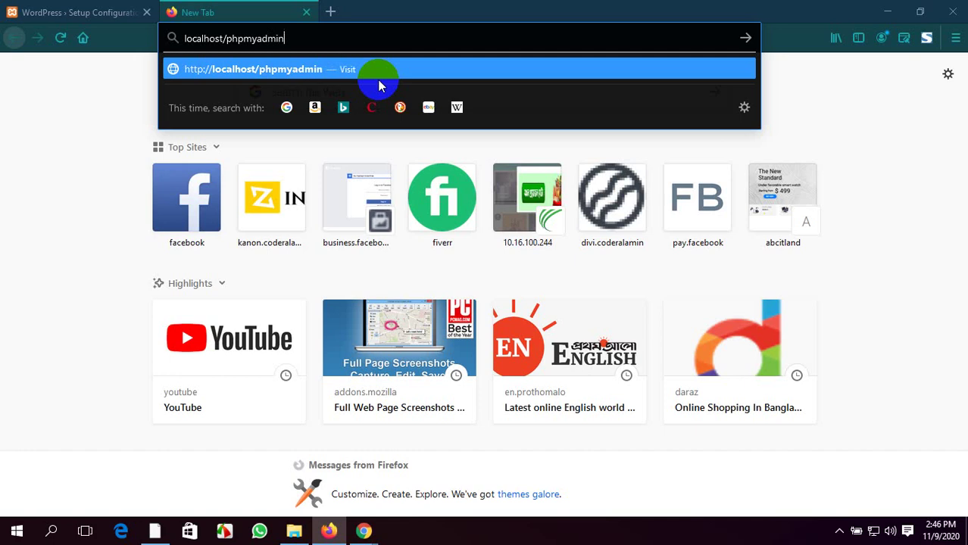
{"action": "left_click", "coordinate": [380, 79]}
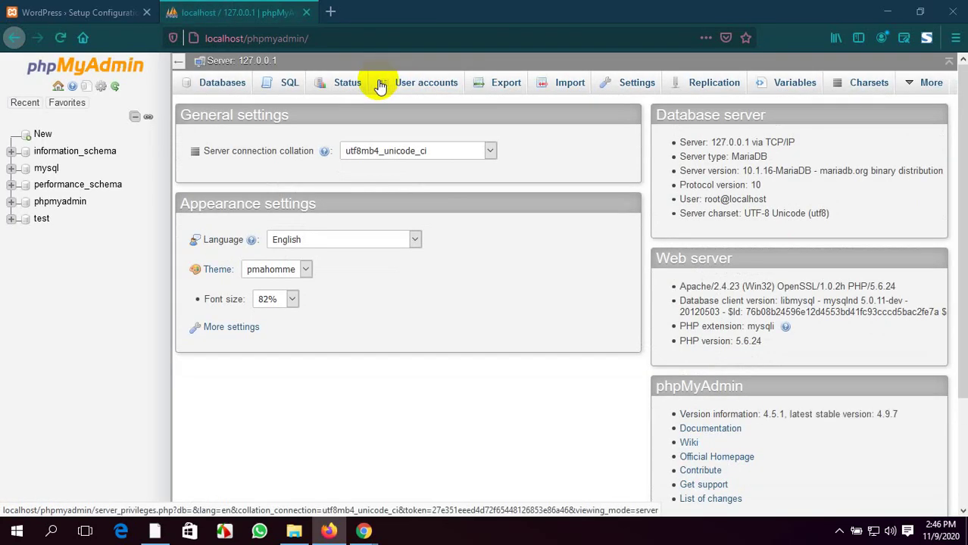
Create a database named greenbangla from the Databases list and view its privileges
{"action": "scroll", "coordinate": [350, 336], "scroll_direction": "down", "scroll_amount": 3}
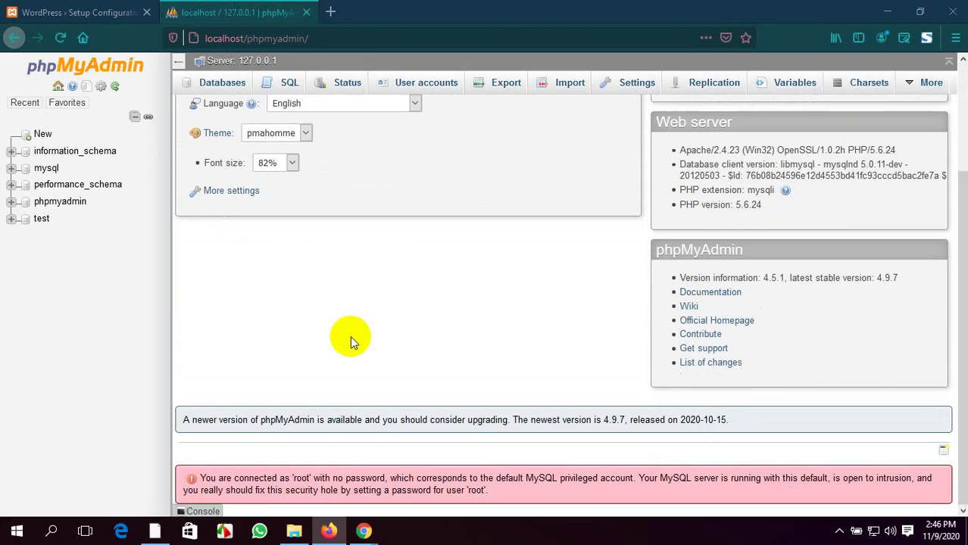
{"action": "scroll", "coordinate": [350, 336], "scroll_direction": "up", "scroll_amount": 3}
{"action": "scroll", "coordinate": [354, 340], "scroll_direction": "down", "scroll_amount": 3}
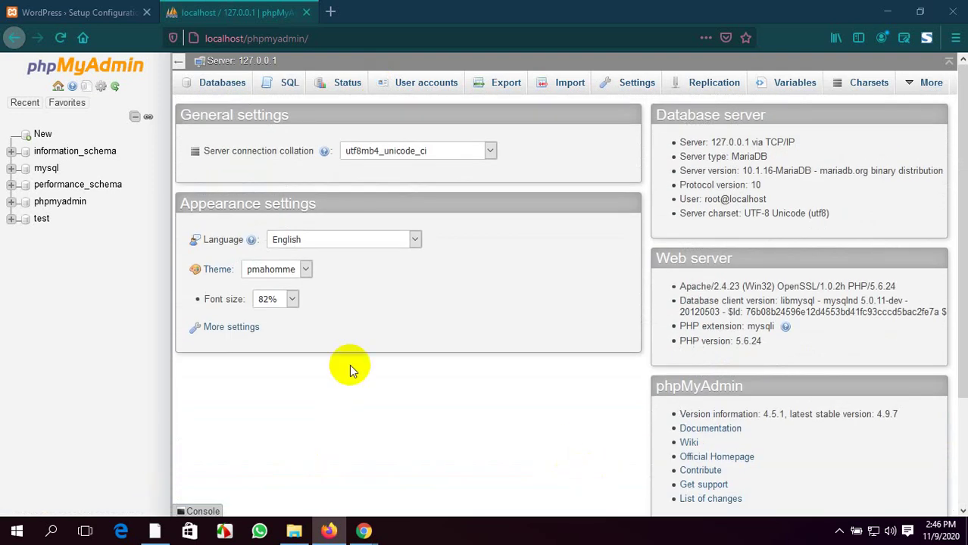
{"action": "left_click", "coordinate": [42, 136]}
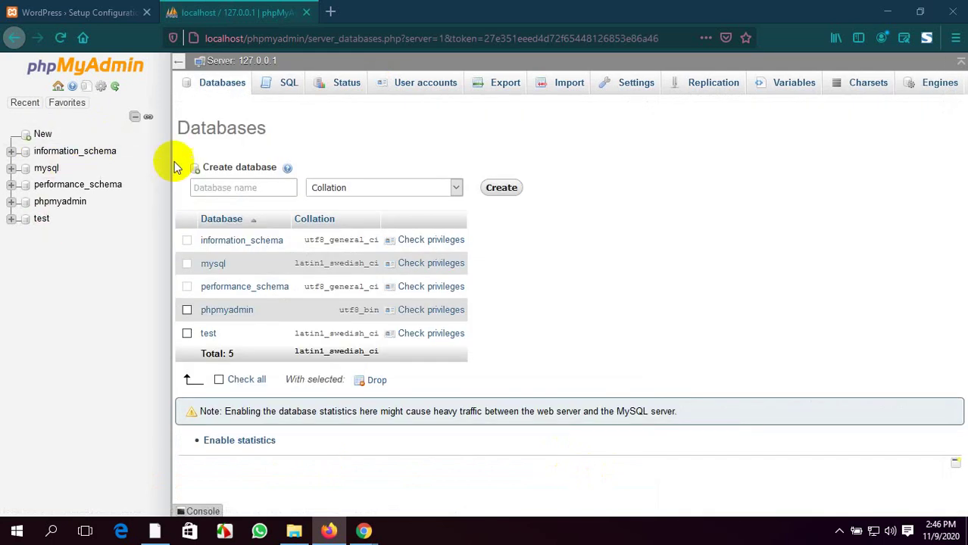
{"action": "left_click", "coordinate": [218, 188]}
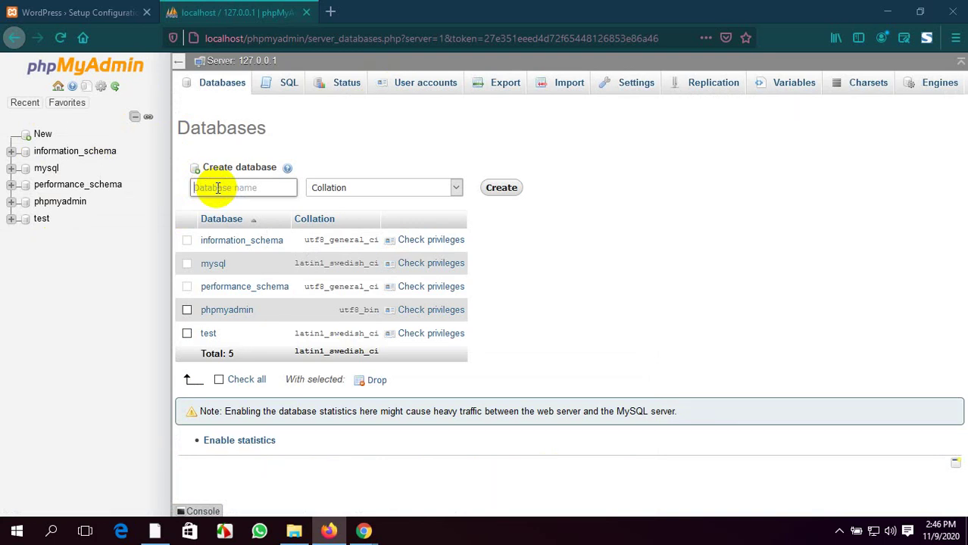
{"action": "type", "text": "greenbangla"}
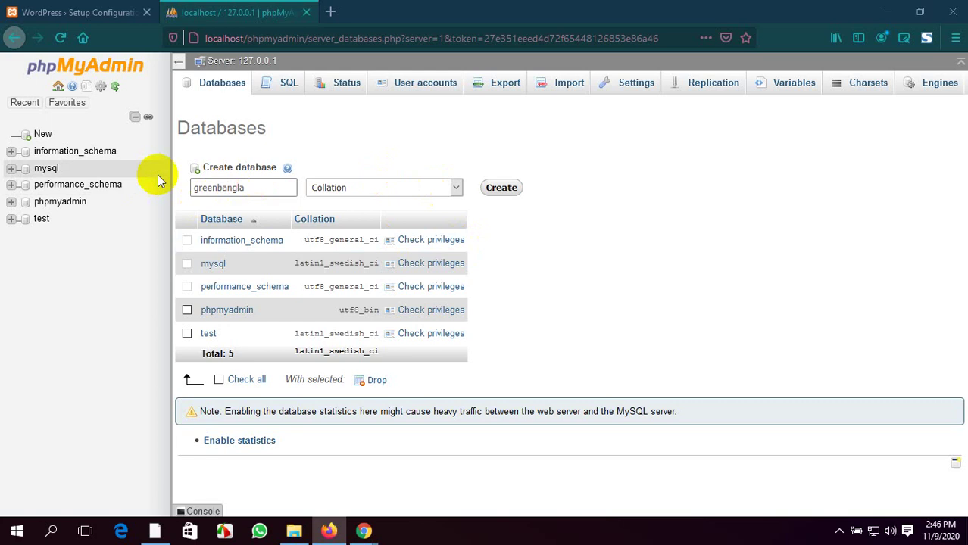
{"action": "left_click", "coordinate": [502, 188]}
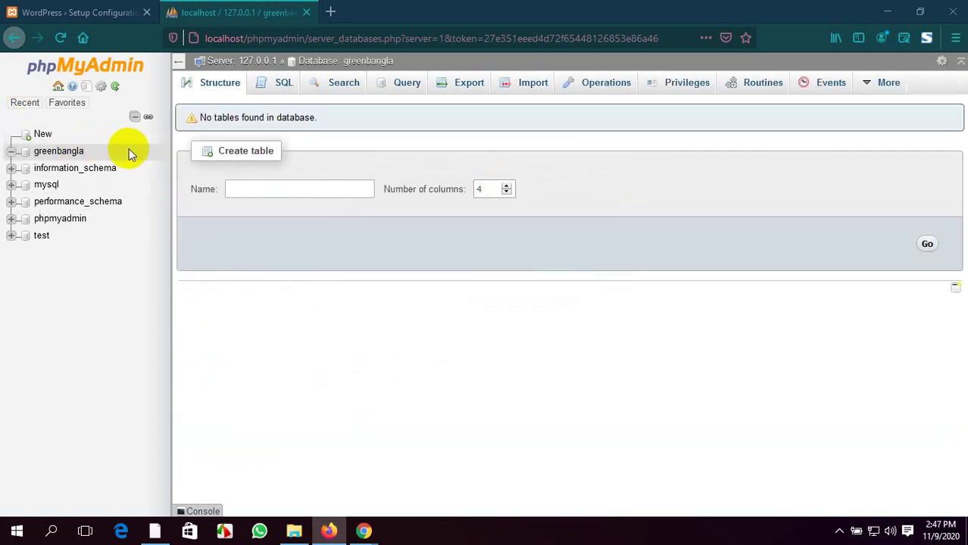
{"action": "left_click", "coordinate": [698, 87]}
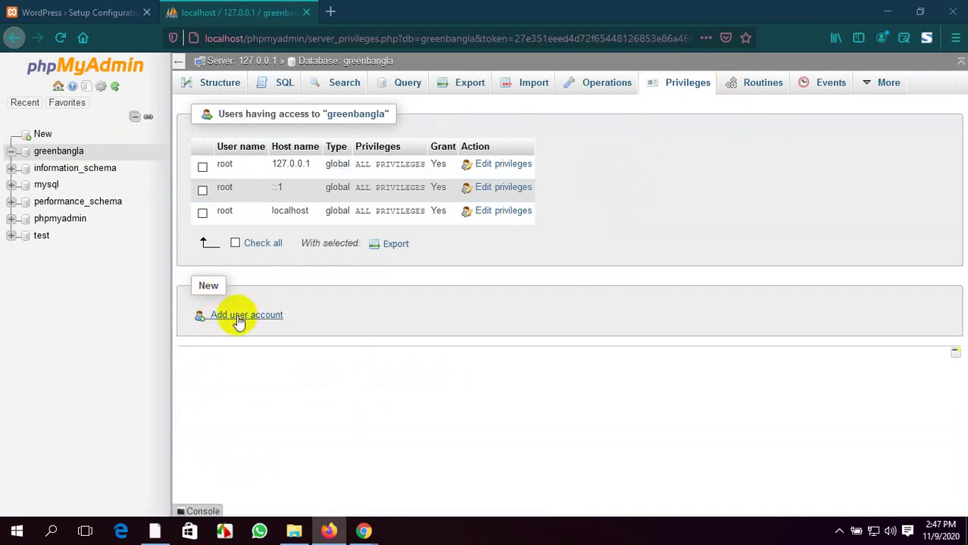
Open the Add user account form for the greenbangla database
{"action": "left_click", "coordinate": [244, 317]}
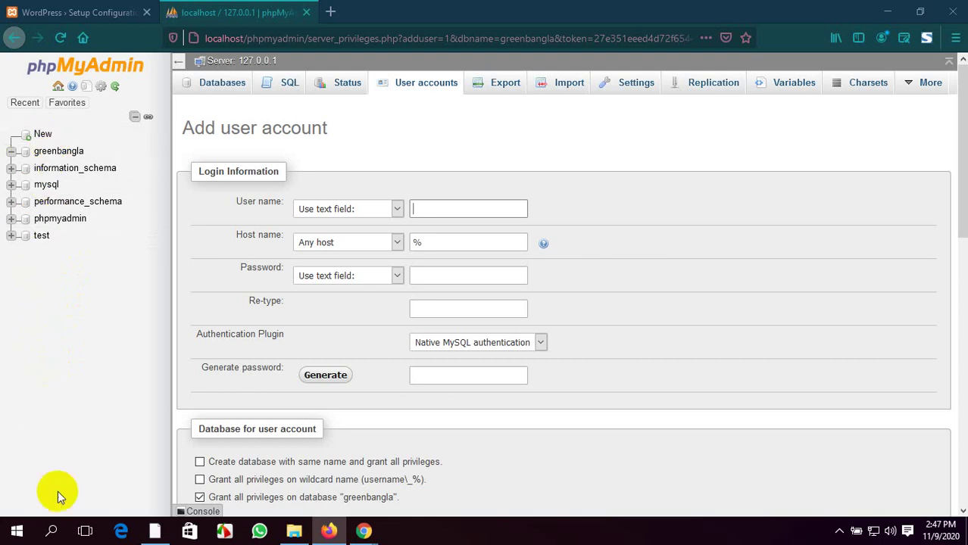
{"action": "scroll", "coordinate": [65, 303], "scroll_direction": "down", "scroll_amount": 3}
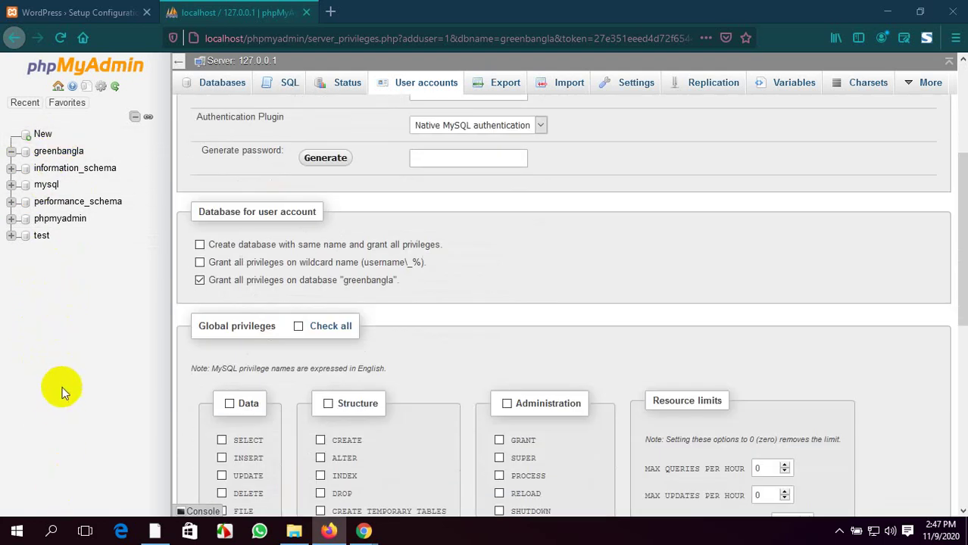
{"action": "scroll", "coordinate": [71, 349], "scroll_direction": "up", "scroll_amount": 3}
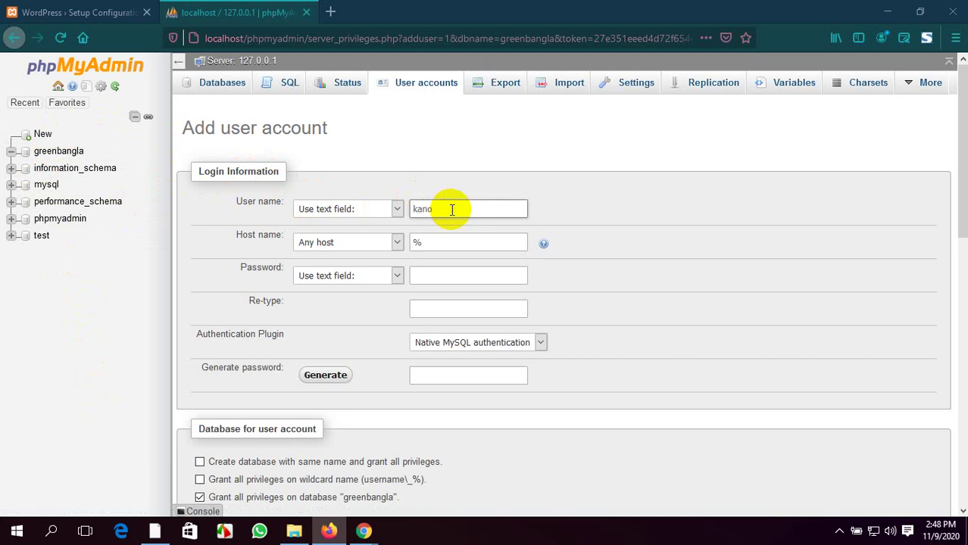
Set the new account's host to localhost and enter the password twice
{"action": "double_click", "coordinate": [413, 243]}
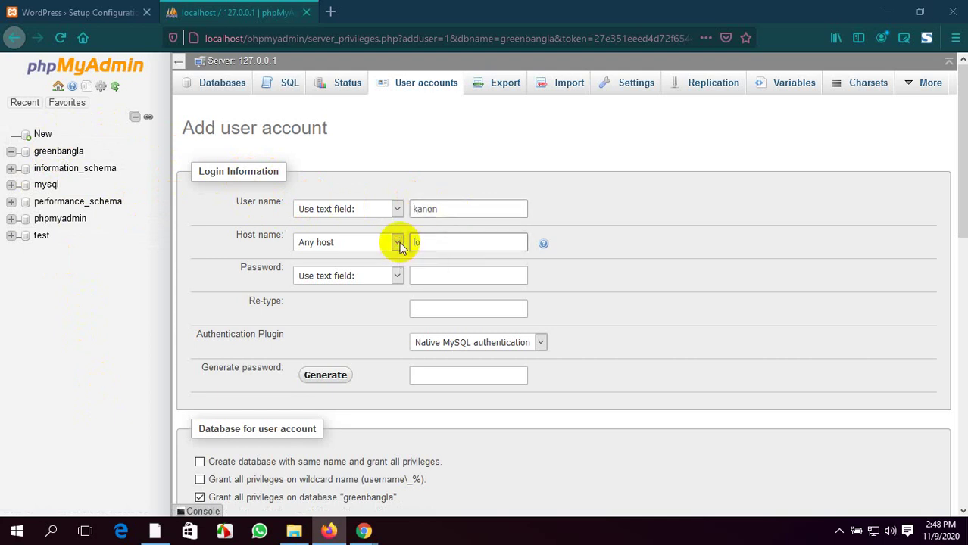
{"action": "type", "text": "localhost"}
{"action": "left_click", "coordinate": [454, 278]}
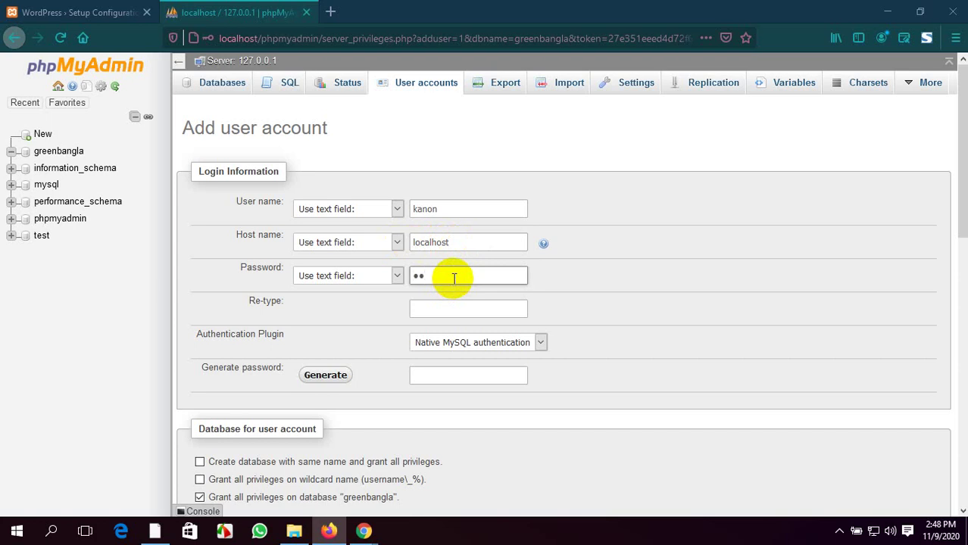
{"action": "left_click", "coordinate": [459, 307]}
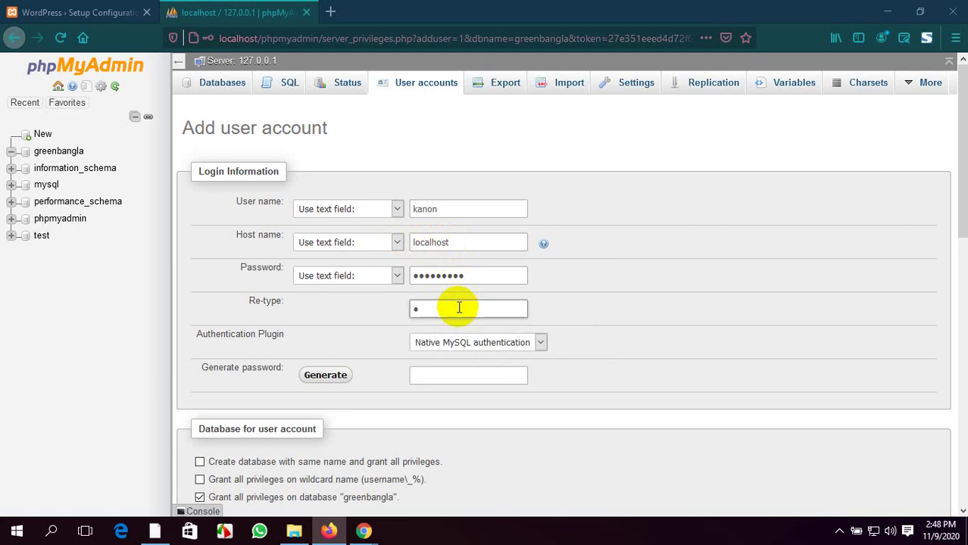
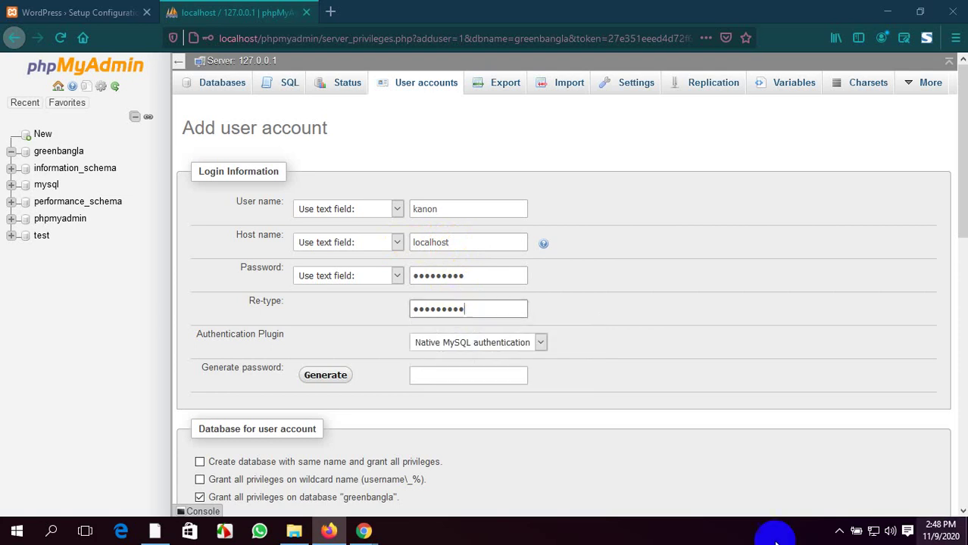
Grant all global privileges, create the account, and decline Firefox's offer to save the login
{"action": "scroll", "coordinate": [388, 357], "scroll_direction": "down", "scroll_amount": 3}
{"action": "scroll", "coordinate": [388, 358], "scroll_direction": "down", "scroll_amount": 4}
{"action": "left_click", "coordinate": [300, 253]}
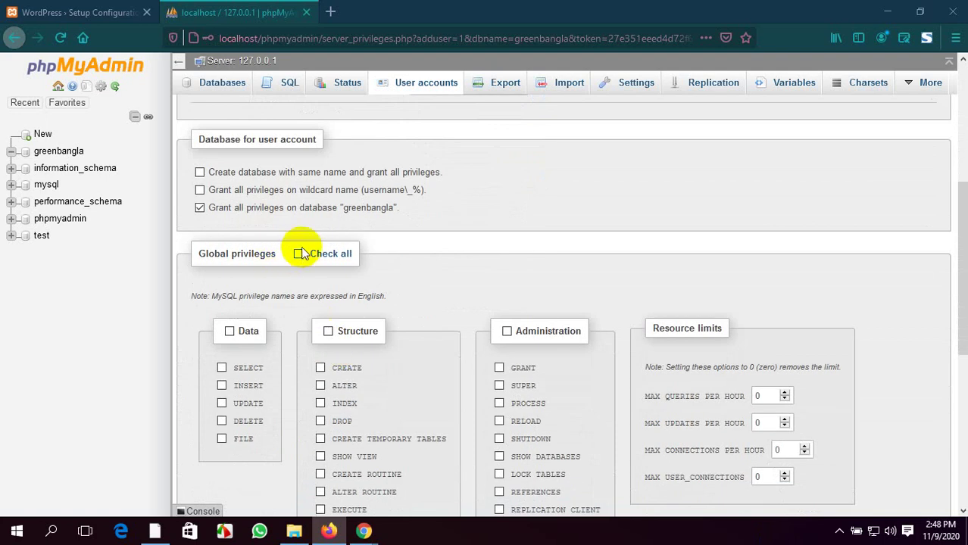
{"action": "scroll", "coordinate": [395, 305], "scroll_direction": "down", "scroll_amount": 9}
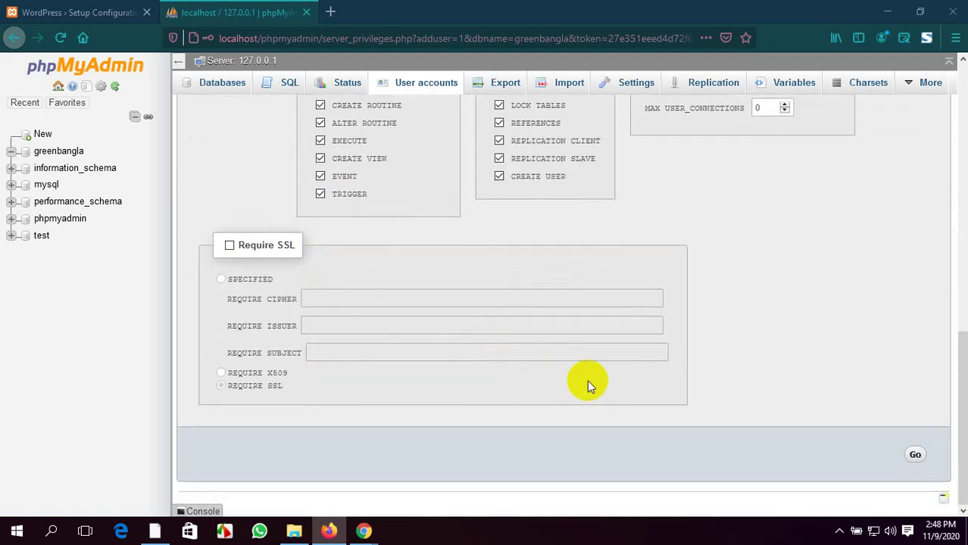
{"action": "left_click", "coordinate": [915, 457]}
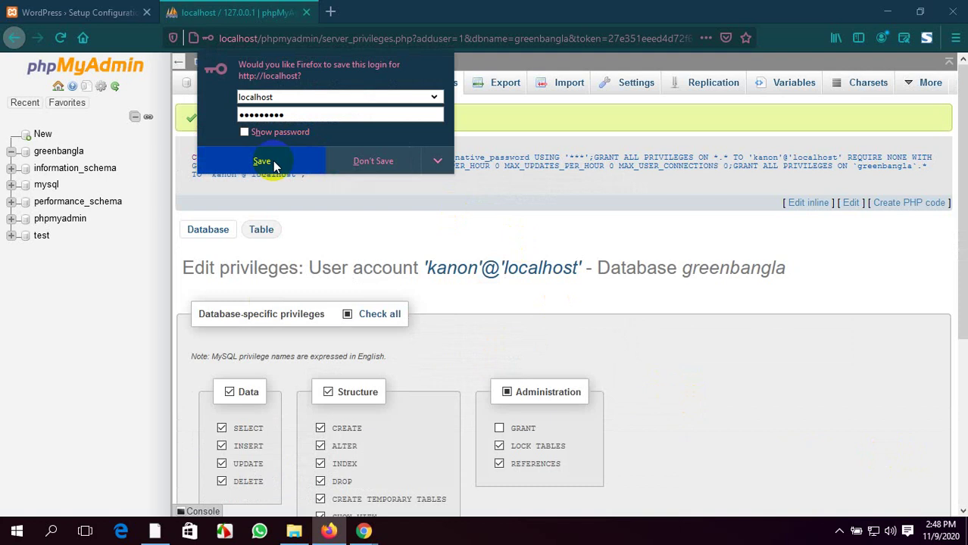
{"action": "left_click", "coordinate": [372, 161]}
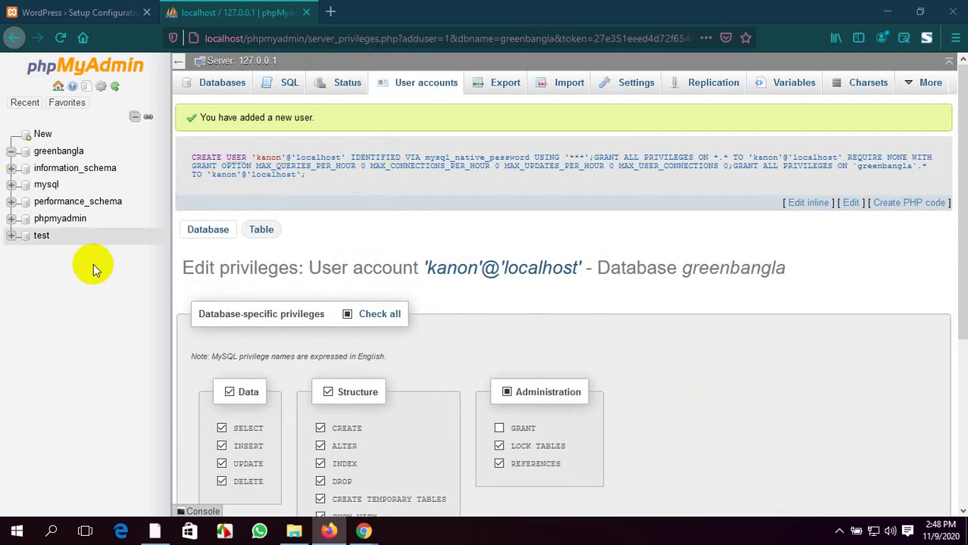
Return to the WordPress setup page, moving phpMyAdmin's tab first, and begin setup
{"action": "left_click", "coordinate": [76, 12]}
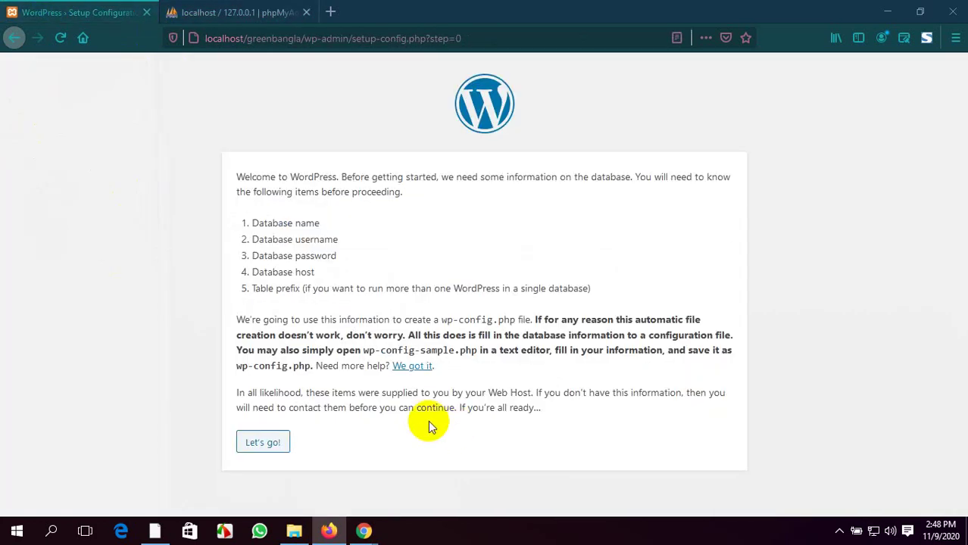
{"action": "left_click_drag", "start_coordinate": [238, 12], "coordinate": [86, 6]}
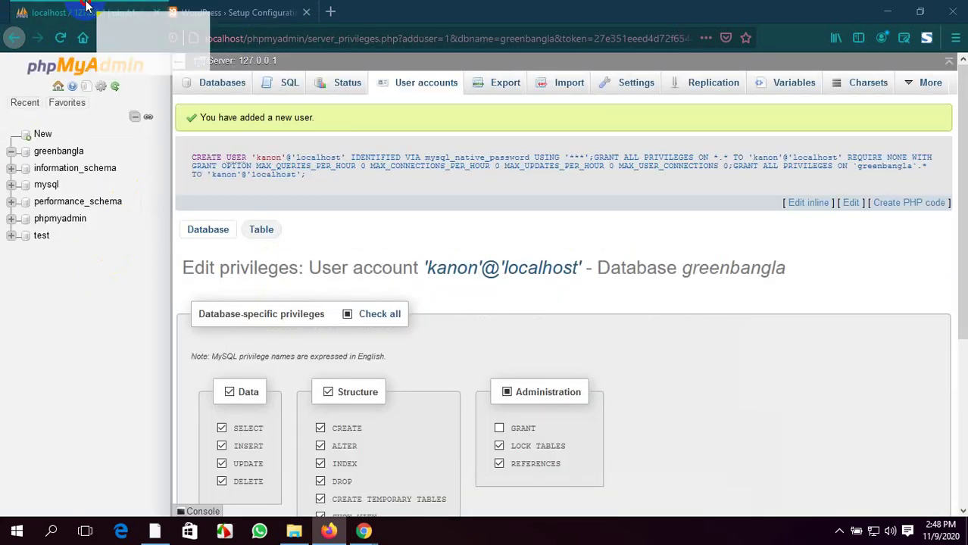
{"action": "left_click", "coordinate": [227, 12]}
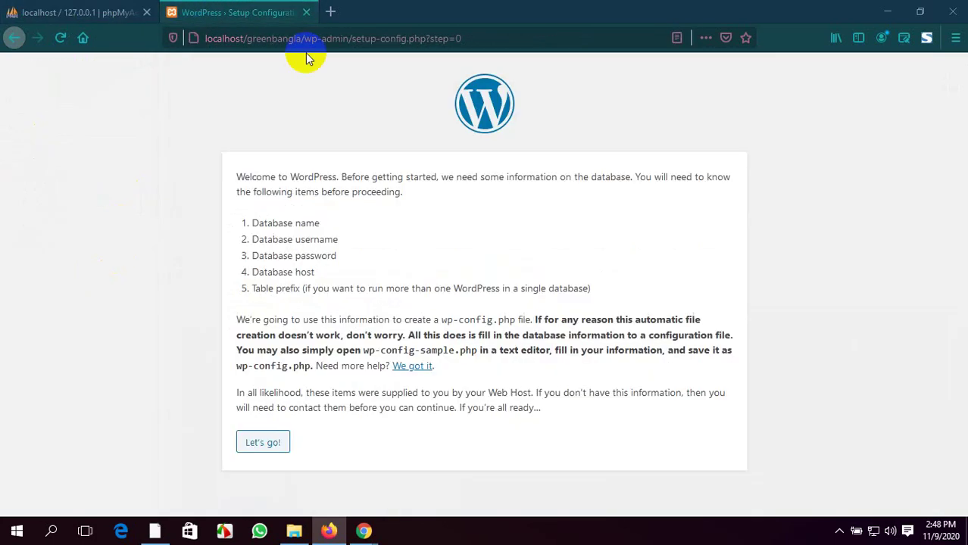
{"action": "left_click", "coordinate": [258, 445]}
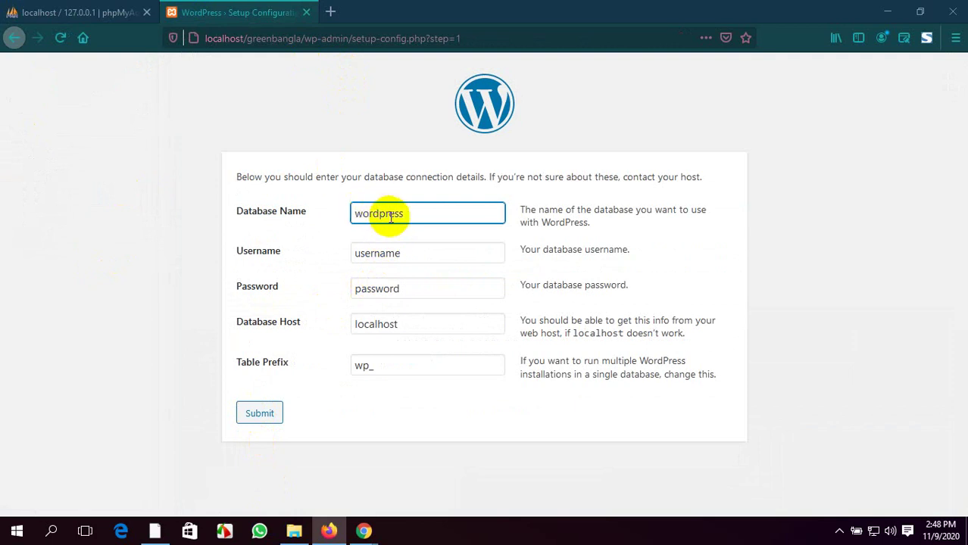
Submit database name greenbangla with the new database user's username and password
{"action": "left_click_drag", "start_coordinate": [407, 214], "coordinate": [338, 216]}
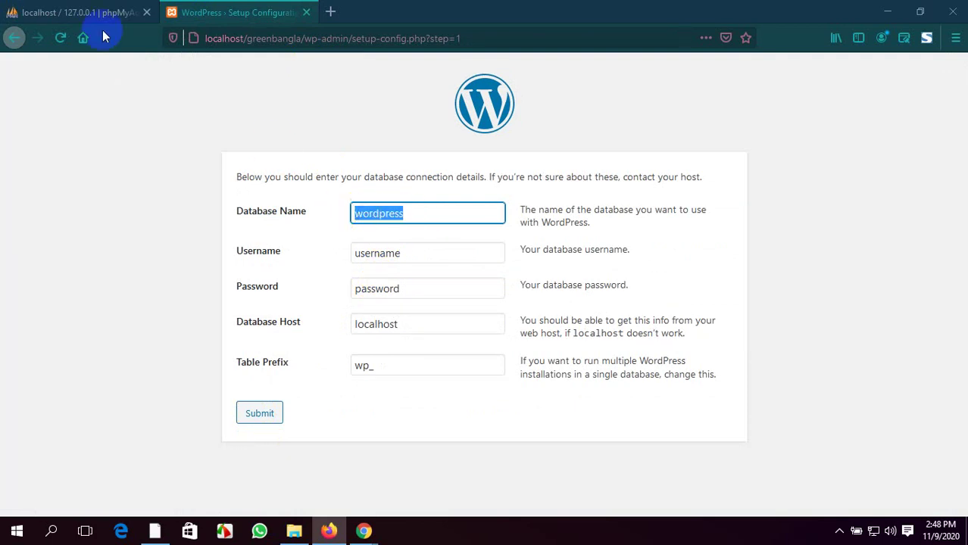
{"action": "key", "text": "BackSpace"}
{"action": "type", "text": "greenbangla"}
{"action": "left_click_drag", "start_coordinate": [404, 253], "coordinate": [345, 252]}
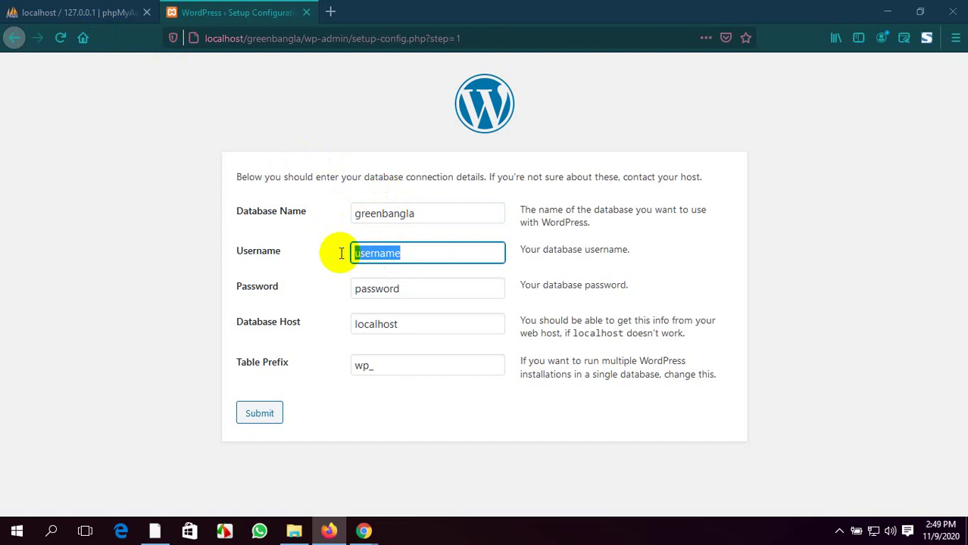
{"action": "type", "text": "kanon"}
{"action": "left_click_drag", "start_coordinate": [402, 286], "coordinate": [324, 285]}
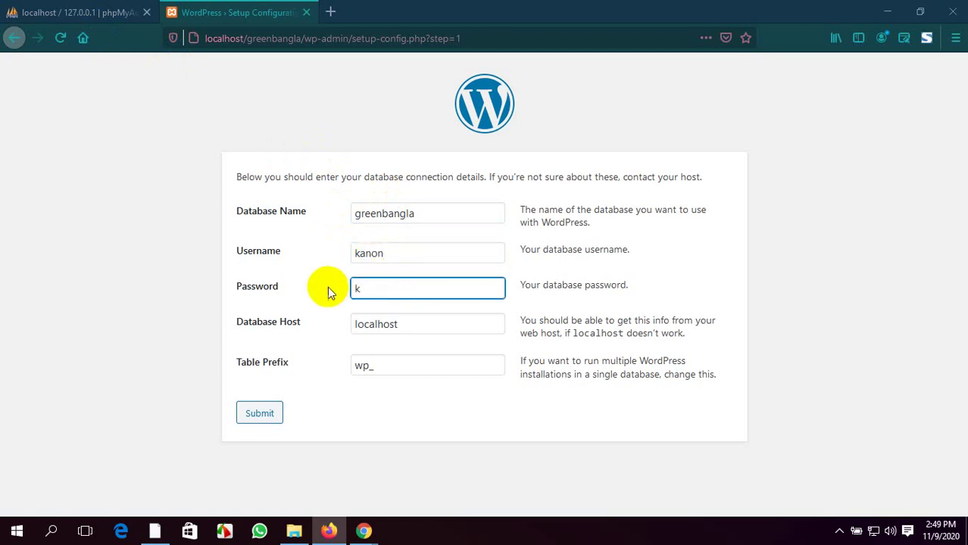
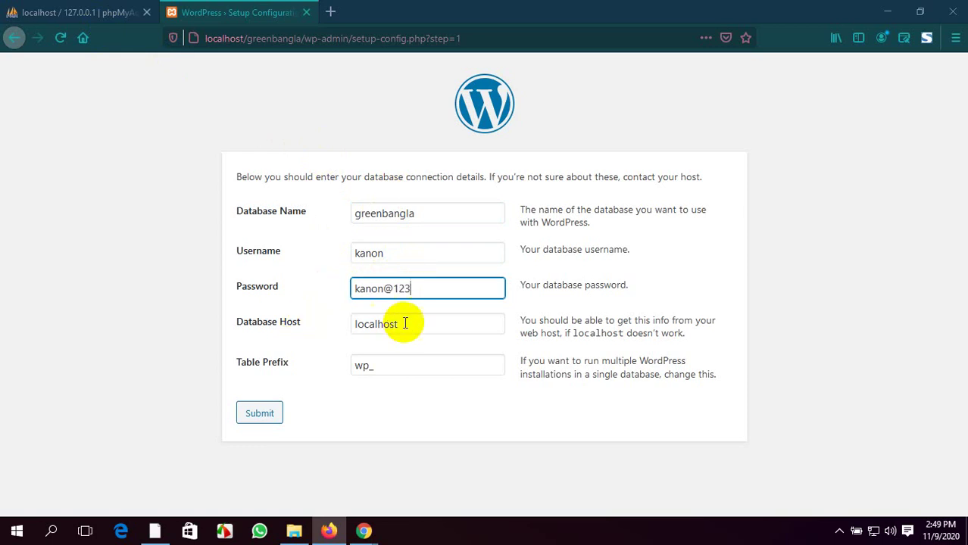
{"action": "left_click", "coordinate": [260, 414]}
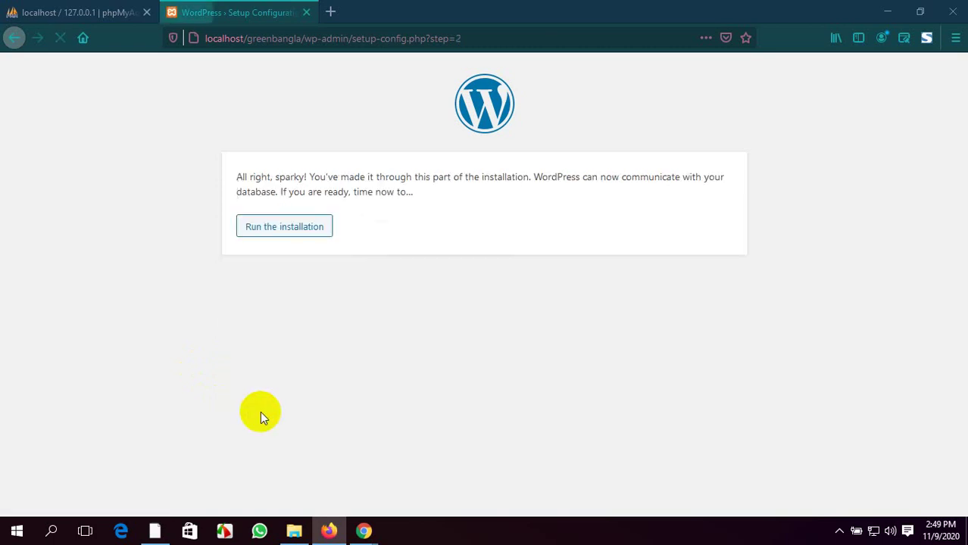
Run the installation and enter 'Green Bangla' as the Site Title
{"action": "left_click", "coordinate": [274, 230]}
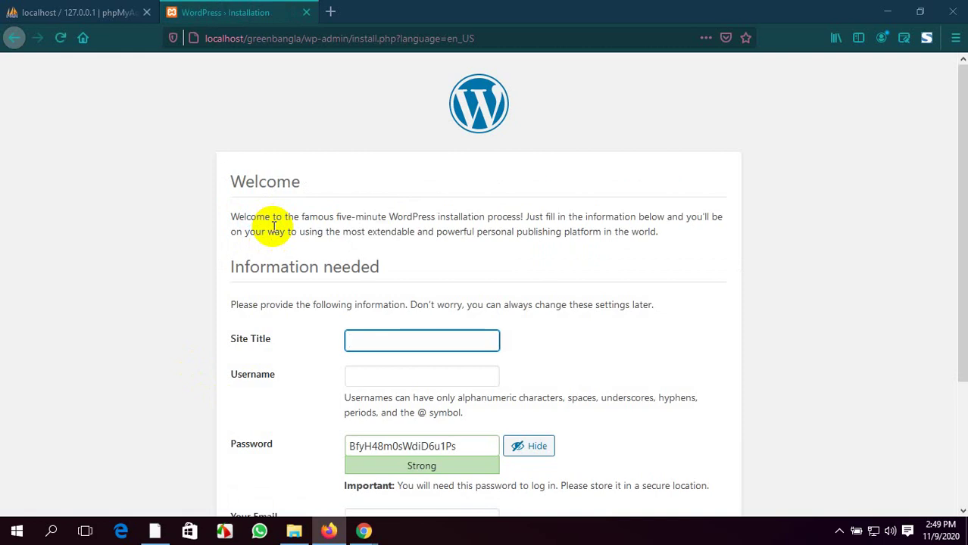
{"action": "scroll", "coordinate": [351, 320], "scroll_direction": "down", "scroll_amount": 3}
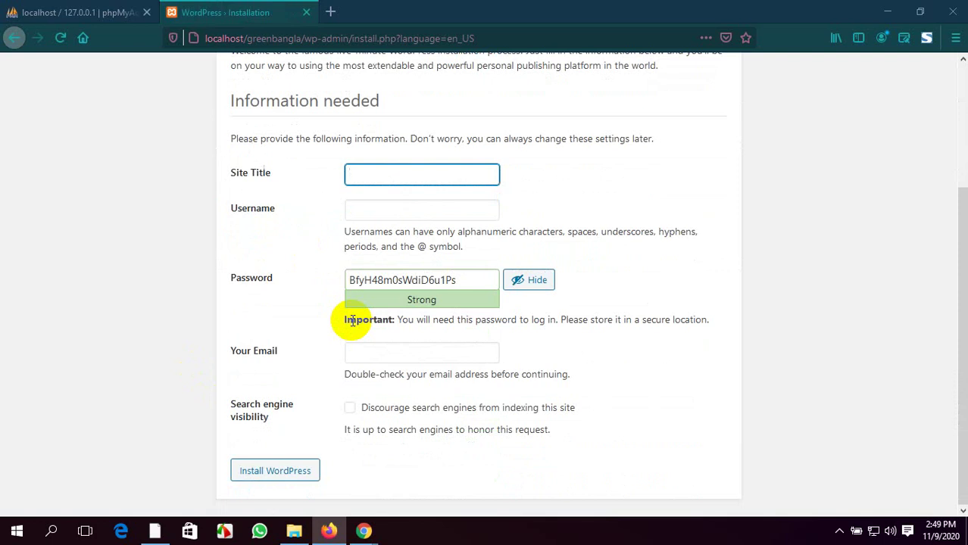
{"action": "scroll", "coordinate": [351, 320], "scroll_direction": "up", "scroll_amount": 3}
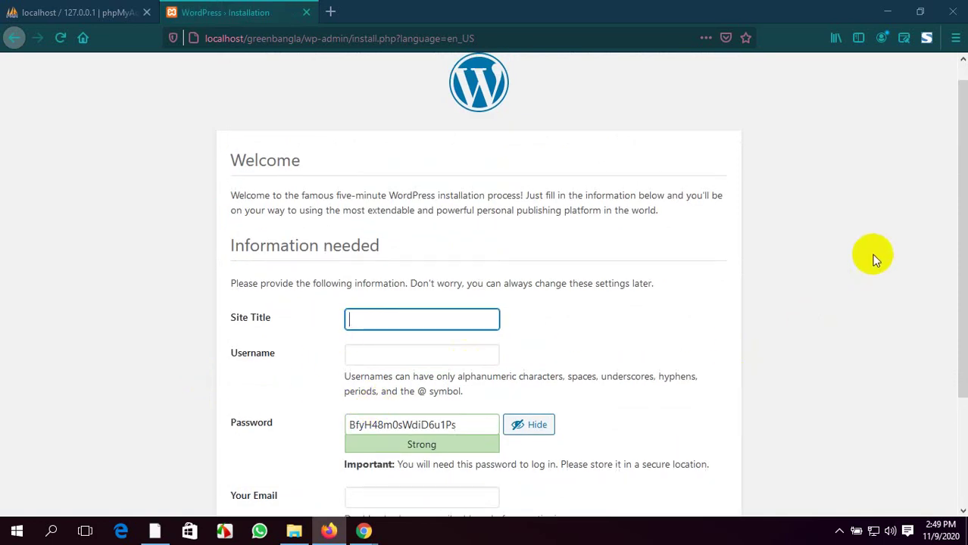
{"action": "type", "text": "Greeb"}
{"action": "key", "text": "BackSpace"}
{"action": "type", "text": "n Bangla"}
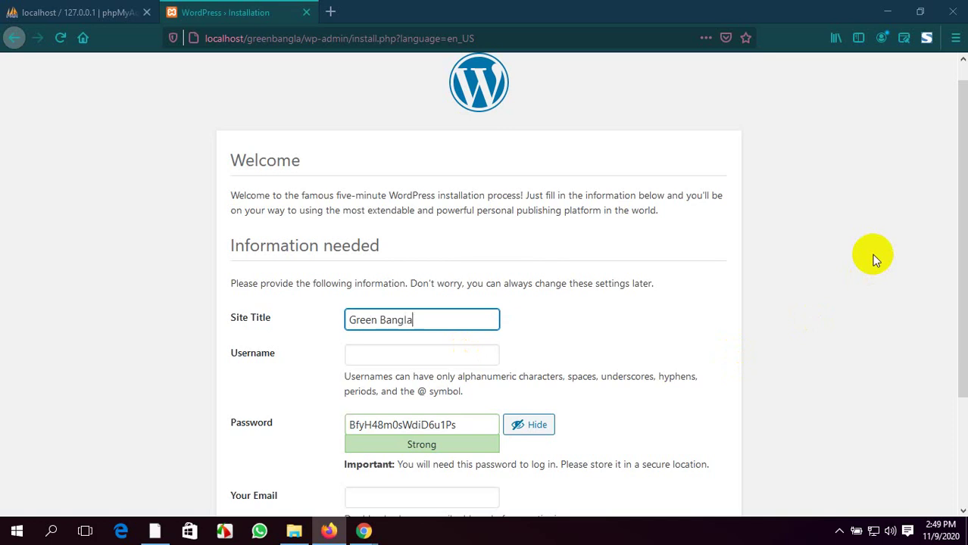
Enter the admin username and replace the generated password with a confirmed weak one
{"action": "scroll", "coordinate": [874, 259], "scroll_direction": "down", "scroll_amount": 2}
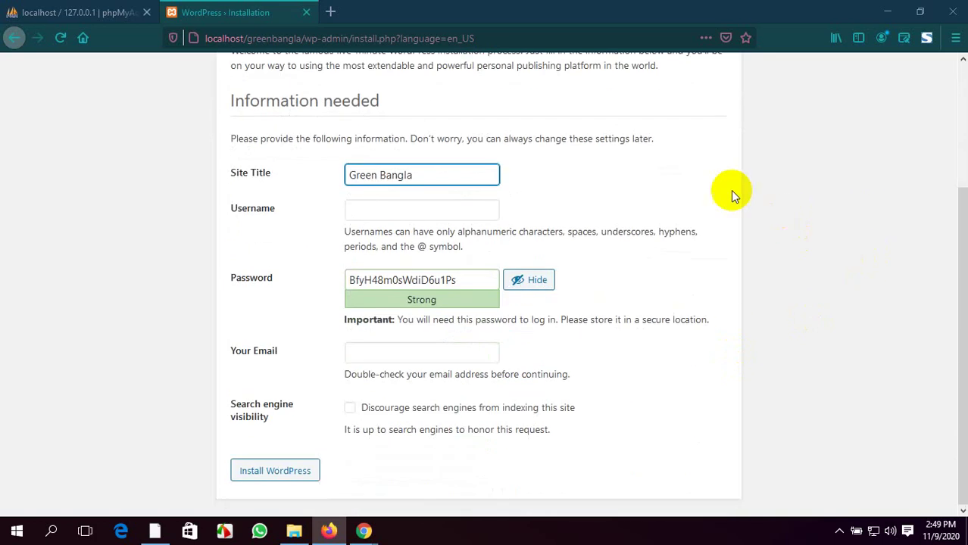
{"action": "left_click", "coordinate": [396, 209]}
{"action": "type", "text": "kanon"}
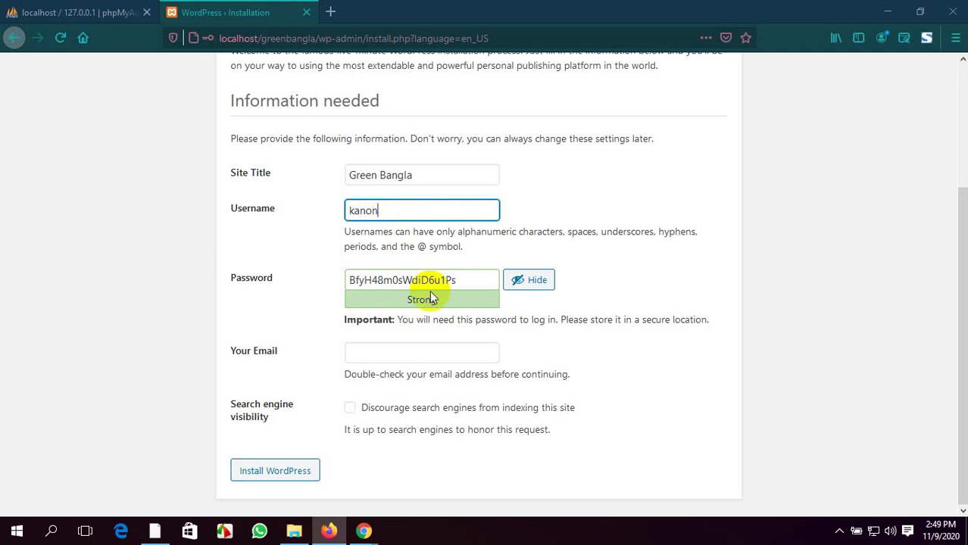
{"action": "left_click_drag", "start_coordinate": [464, 282], "coordinate": [303, 293]}
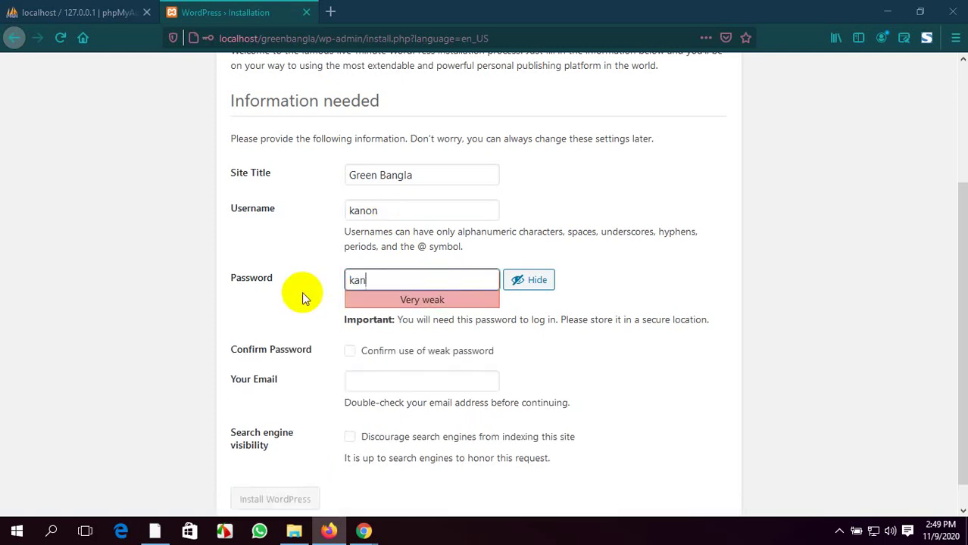
{"action": "left_click", "coordinate": [351, 355]}
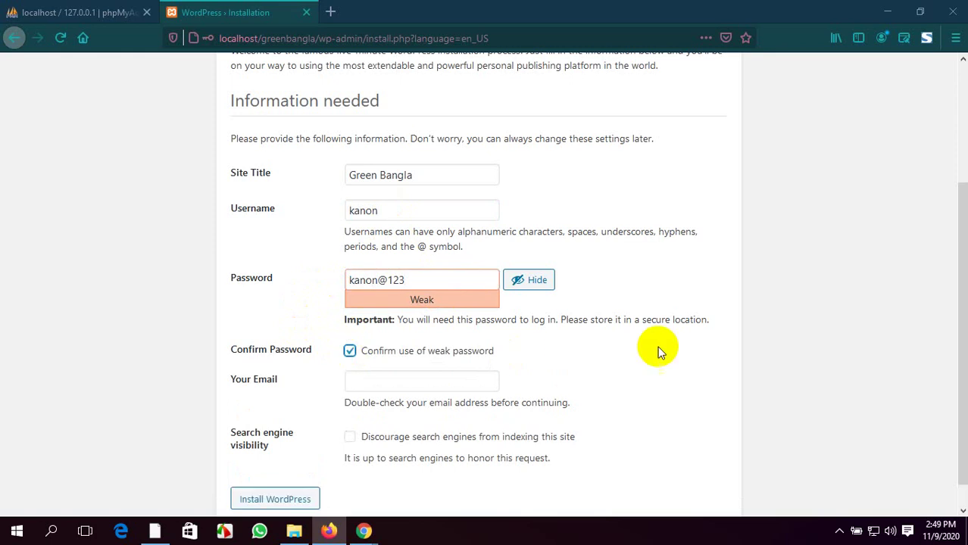
Fill in the admin e-mail, install WordPress, and decline saving the login
{"action": "scroll", "coordinate": [309, 309], "scroll_direction": "down", "scroll_amount": 1}
{"action": "left_click", "coordinate": [387, 358]}
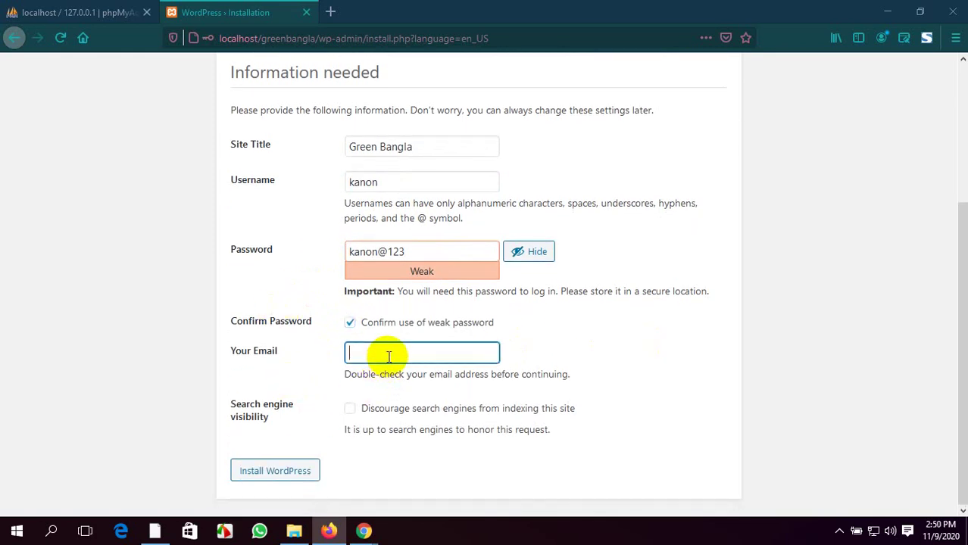
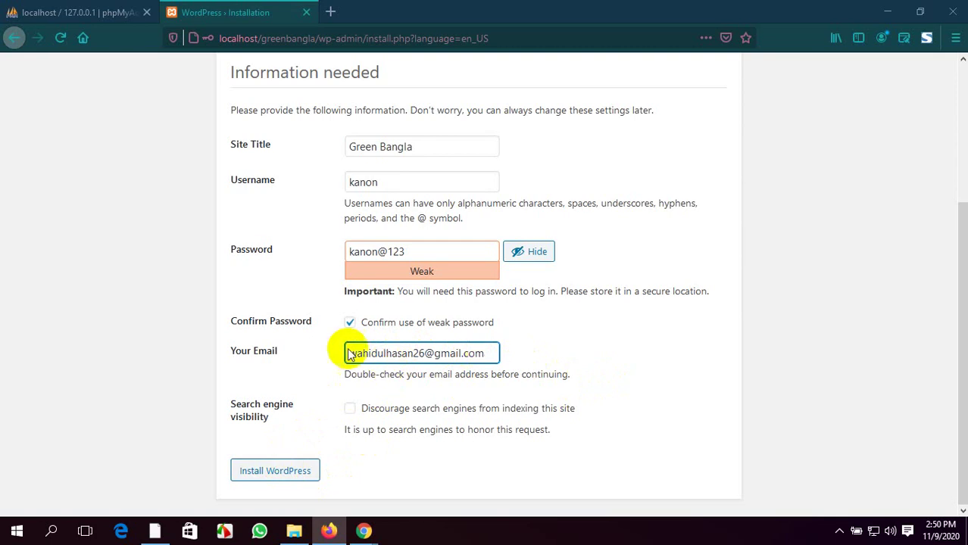
{"action": "left_click", "coordinate": [259, 479]}
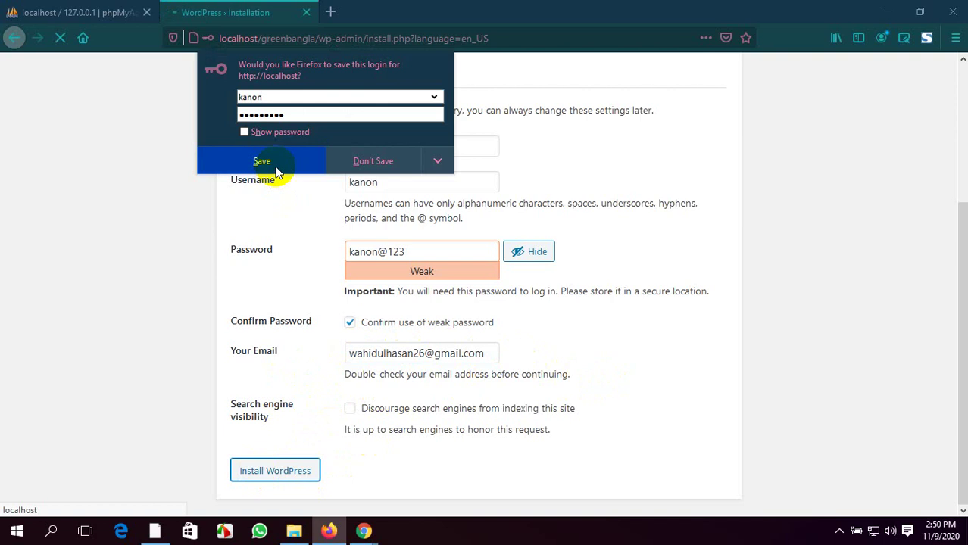
{"action": "left_click", "coordinate": [399, 162]}
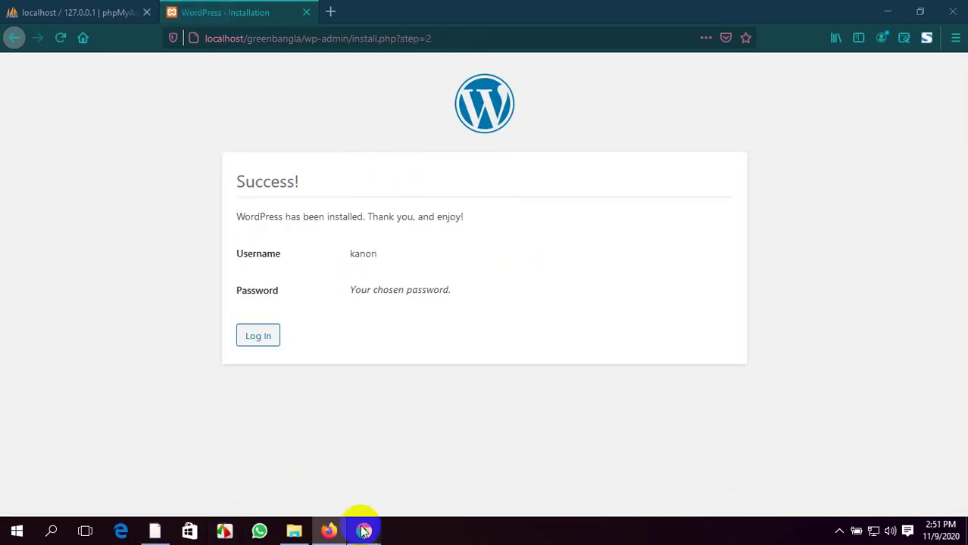
Attempt to log in with the admin username and password, with Remember Me ticked
{"action": "left_click", "coordinate": [267, 338]}
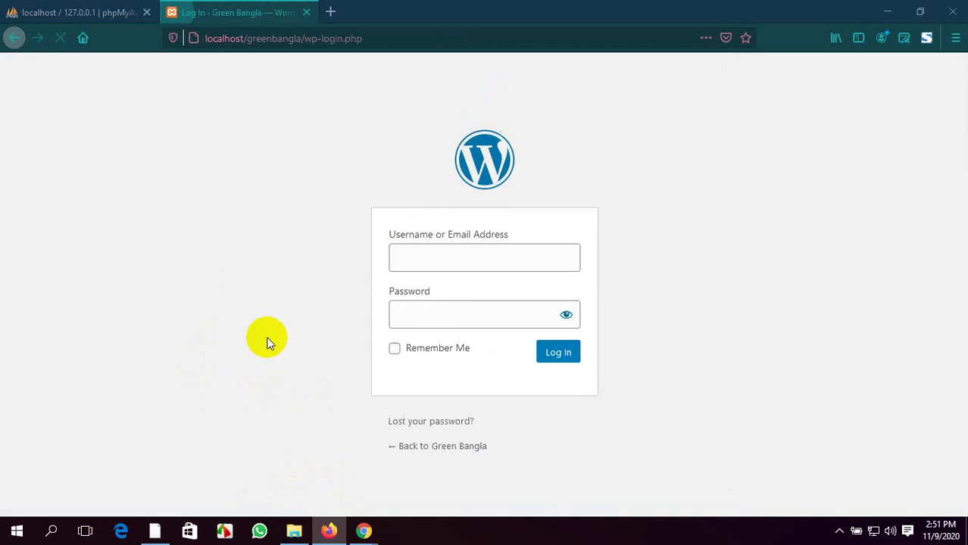
{"action": "type", "text": "ka"}
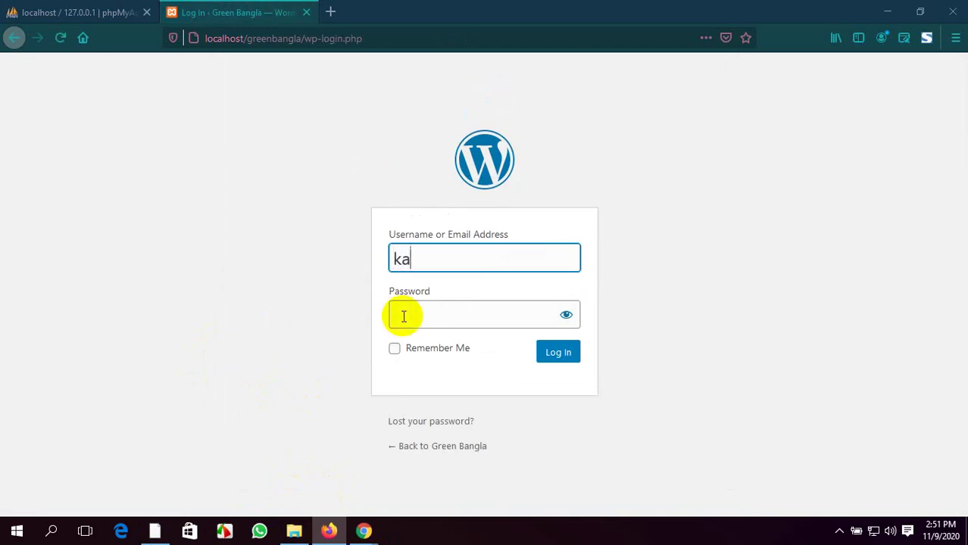
{"action": "type", "text": "non"}
{"action": "left_click", "coordinate": [404, 317]}
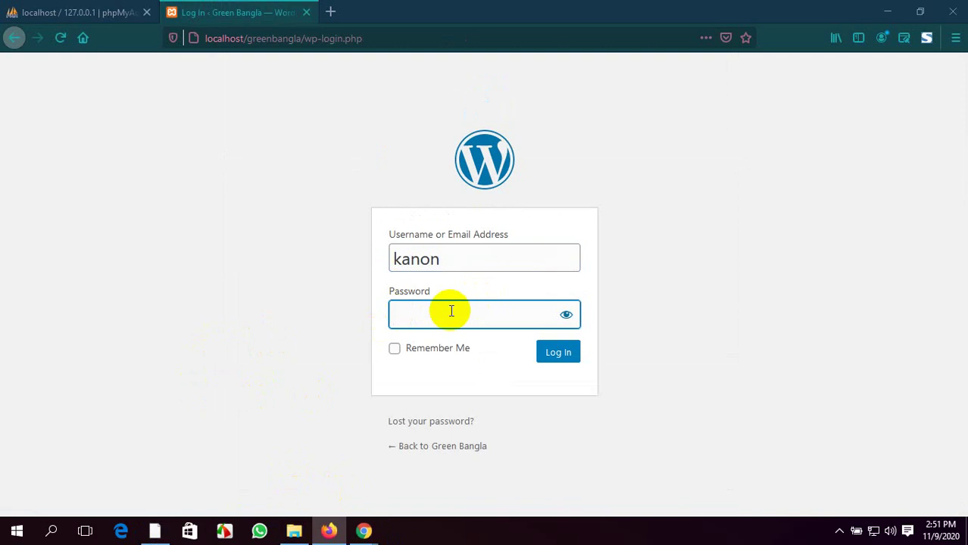
{"action": "type", "text": "****"}
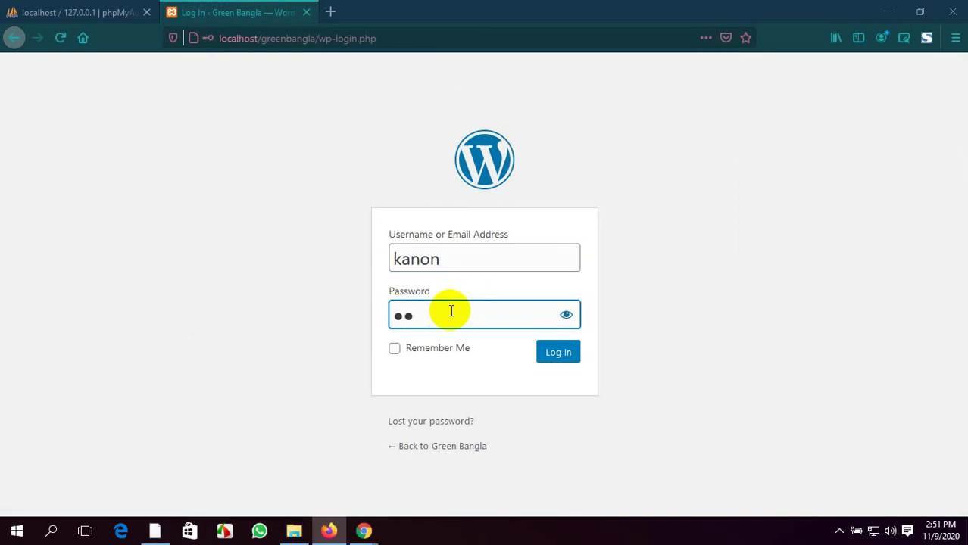
{"action": "type", "text": "*****"}
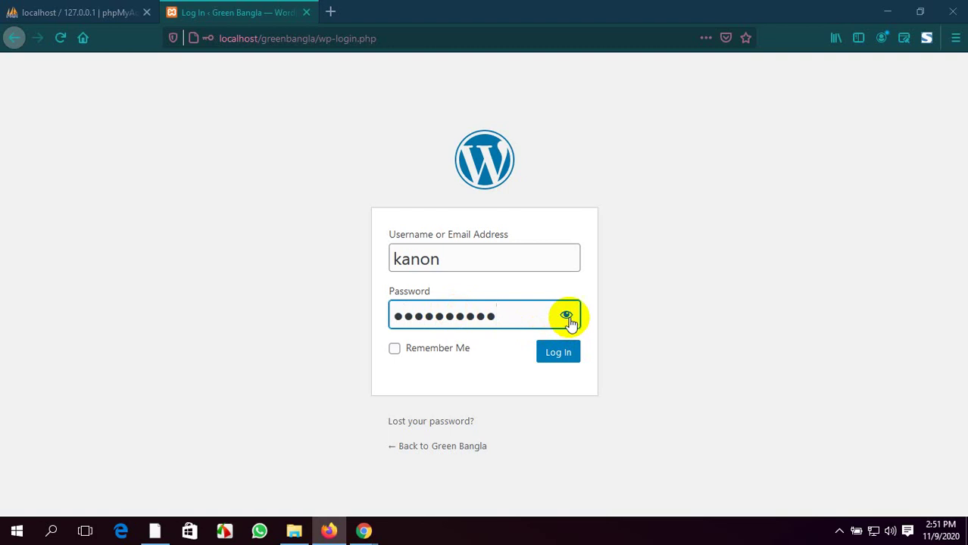
{"action": "left_click", "coordinate": [567, 317]}
{"action": "left_click", "coordinate": [393, 350]}
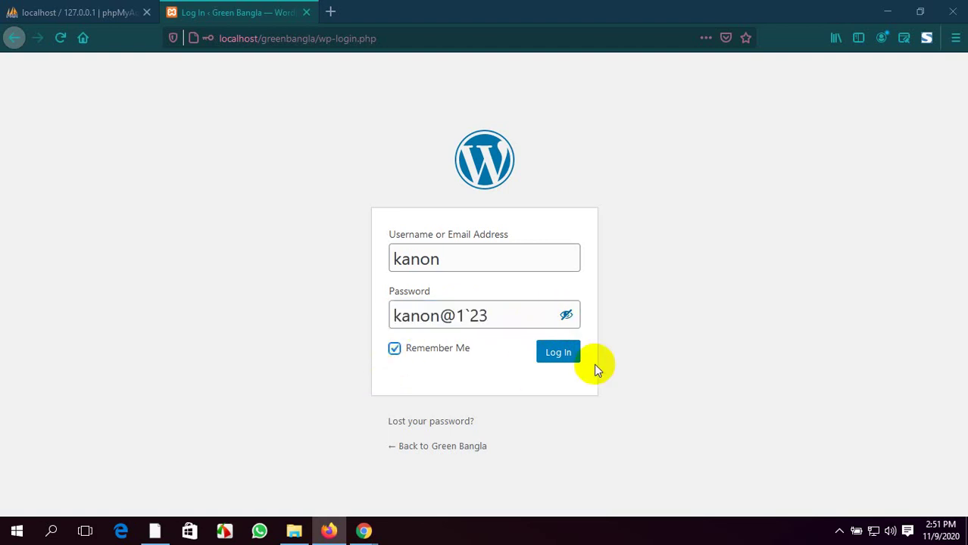
{"action": "left_click", "coordinate": [572, 356]}
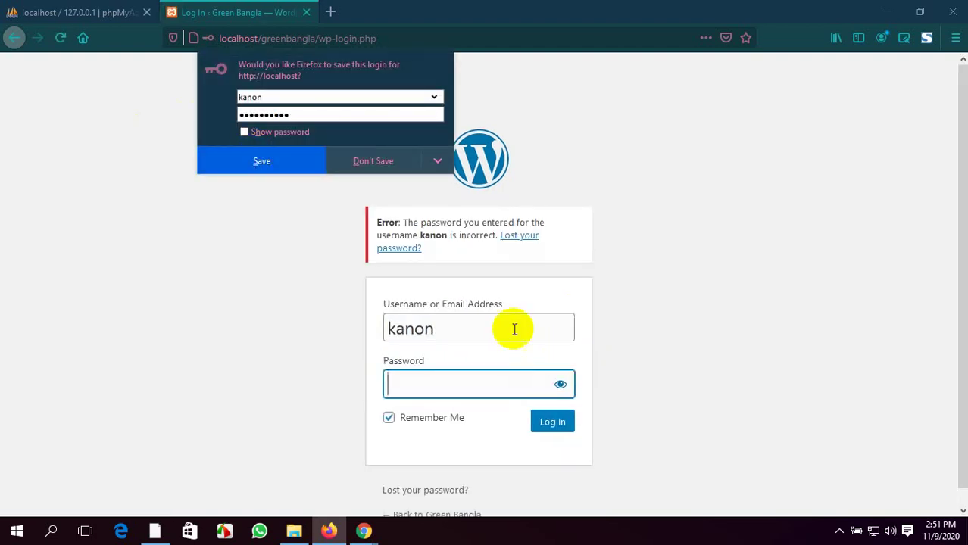
Re-enter the correct password, log in to the Dashboard, and let Firefox save the login
{"action": "left_click", "coordinate": [424, 386]}
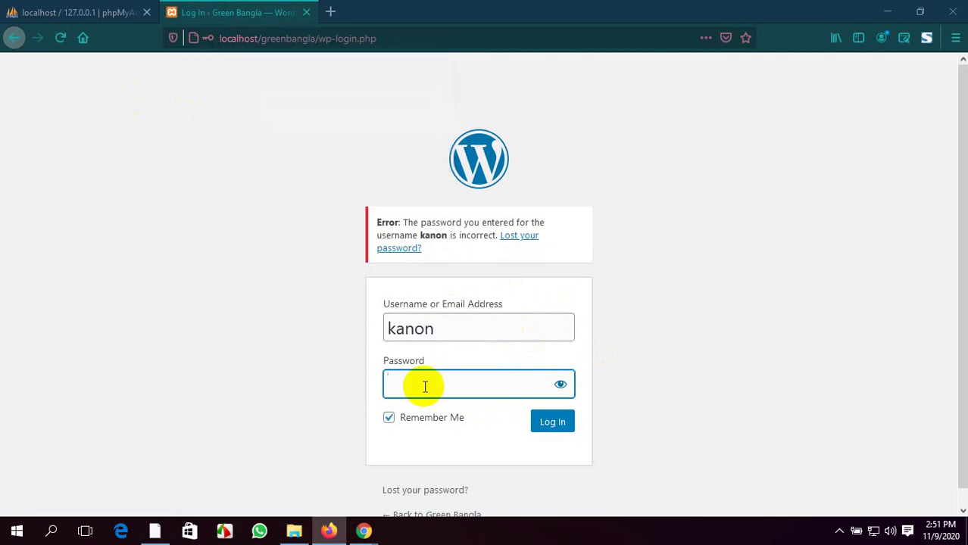
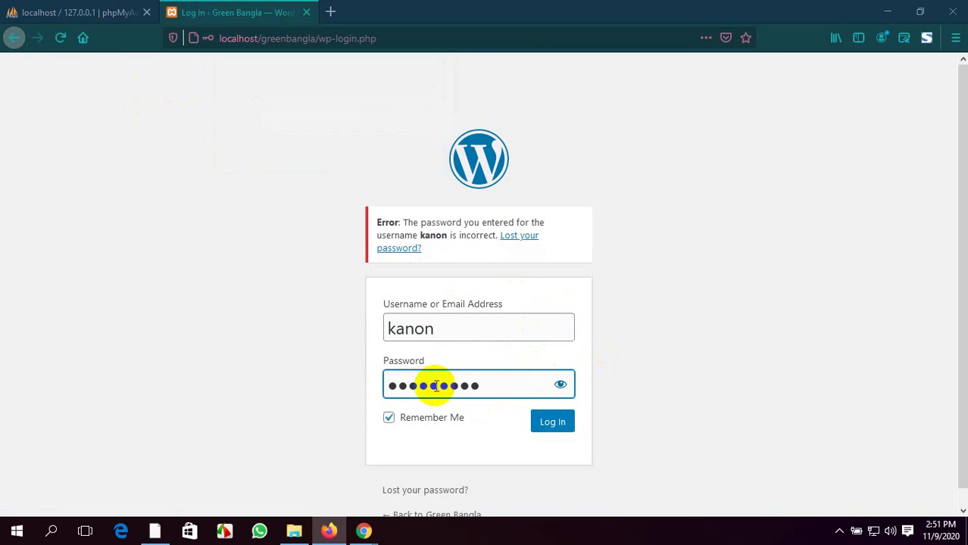
{"action": "left_click", "coordinate": [560, 385]}
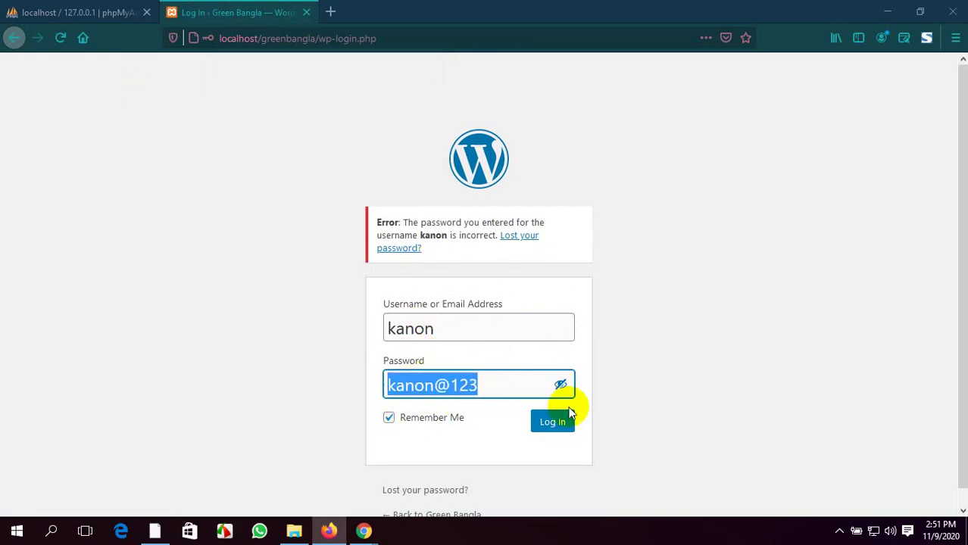
{"action": "left_click", "coordinate": [544, 423]}
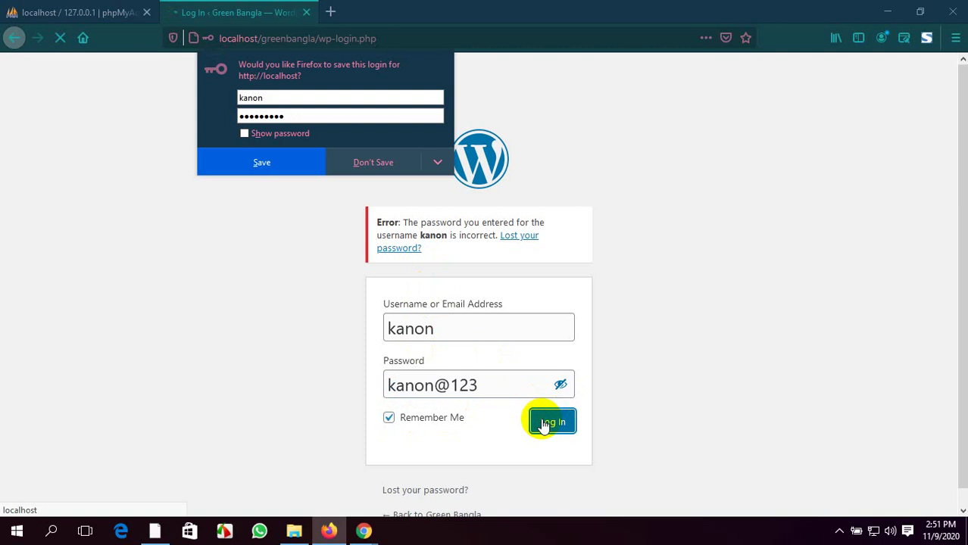
{"action": "left_click", "coordinate": [274, 162]}
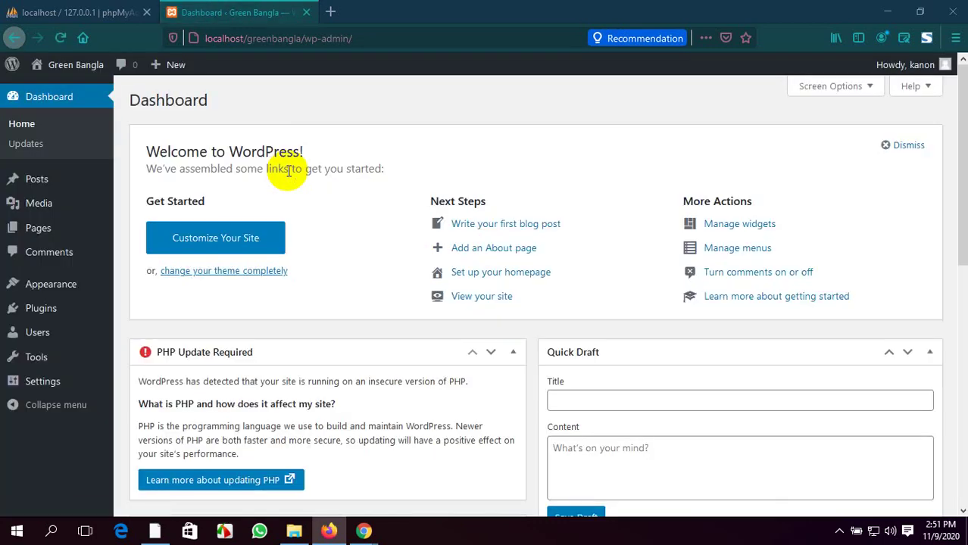
Visit the Green Bangla front page from the admin bar's site menu
{"action": "scroll", "coordinate": [394, 413], "scroll_direction": "down", "scroll_amount": 6}
{"action": "scroll", "coordinate": [393, 414], "scroll_direction": "up", "scroll_amount": 6}
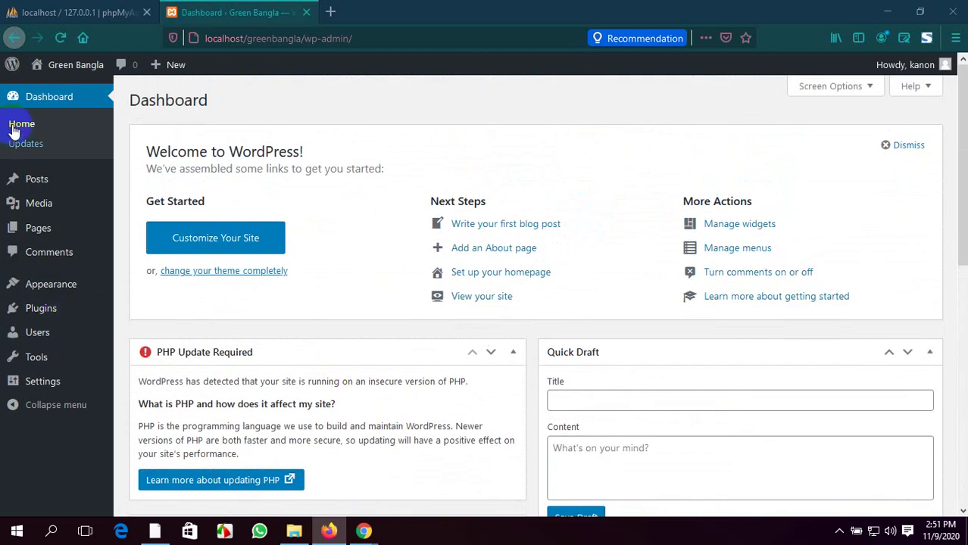
{"action": "left_click", "coordinate": [53, 73]}
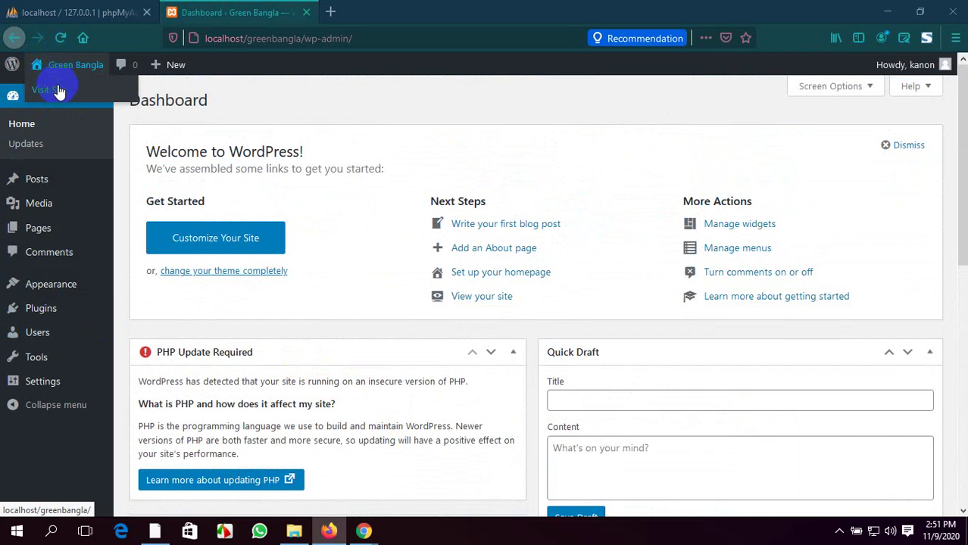
{"action": "left_click", "coordinate": [58, 90]}
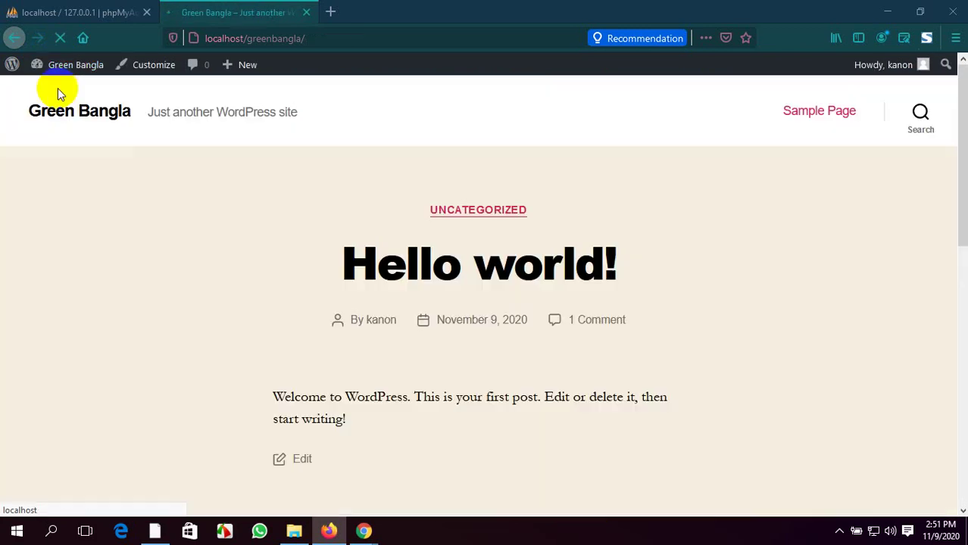
Open the Dashboard in a background tab, rearrange and close it, then start a blank tab
{"action": "scroll", "coordinate": [177, 402], "scroll_direction": "down", "scroll_amount": 4}
{"action": "scroll", "coordinate": [175, 402], "scroll_direction": "up", "scroll_amount": 4}
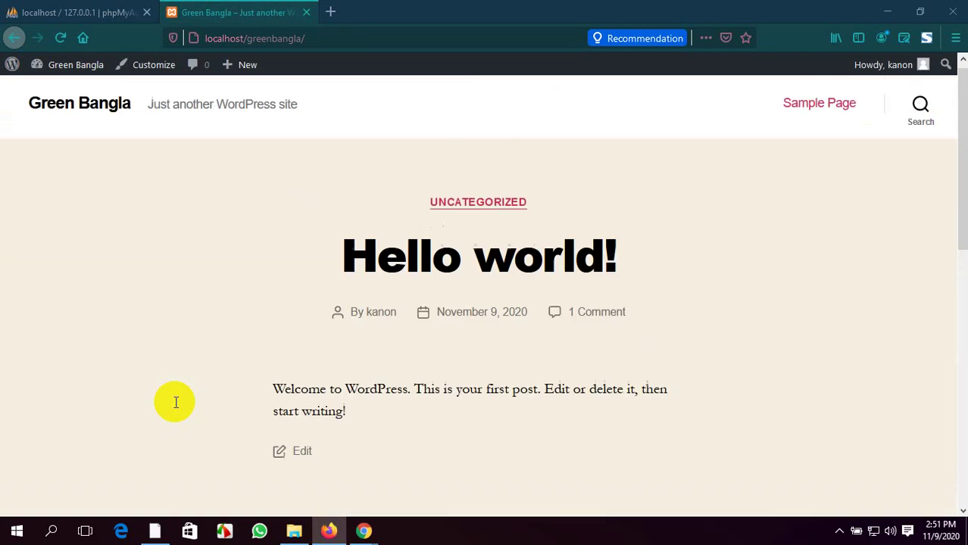
{"action": "scroll", "coordinate": [176, 402], "scroll_direction": "down", "scroll_amount": 4}
{"action": "scroll", "coordinate": [176, 402], "scroll_direction": "up", "scroll_amount": 4}
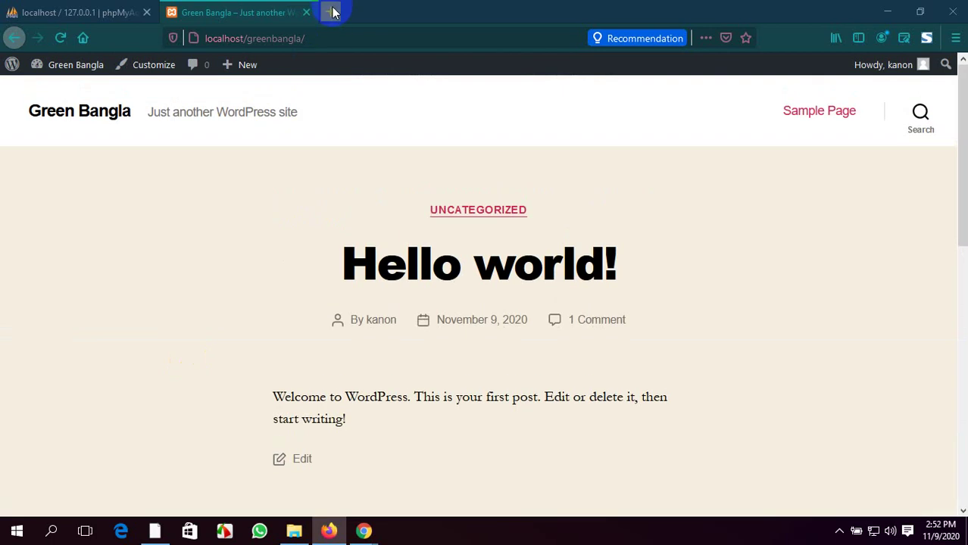
{"action": "mouse_move", "coordinate": [75, 65]}
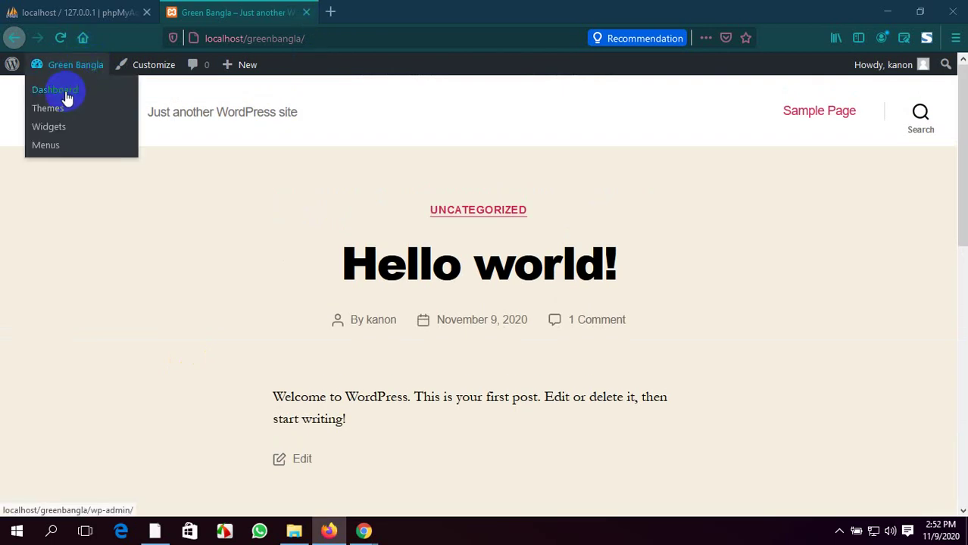
{"action": "middle_click", "coordinate": [67, 96]}
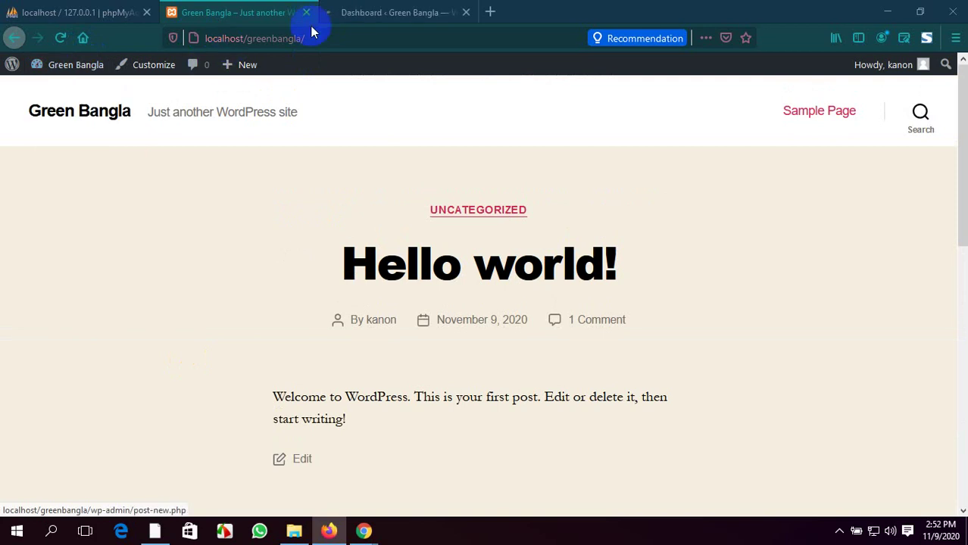
{"action": "left_click", "coordinate": [371, 7]}
{"action": "left_click_drag", "start_coordinate": [378, 6], "coordinate": [235, 6]}
{"action": "left_click", "coordinate": [364, 6]}
{"action": "left_click", "coordinate": [254, 7]}
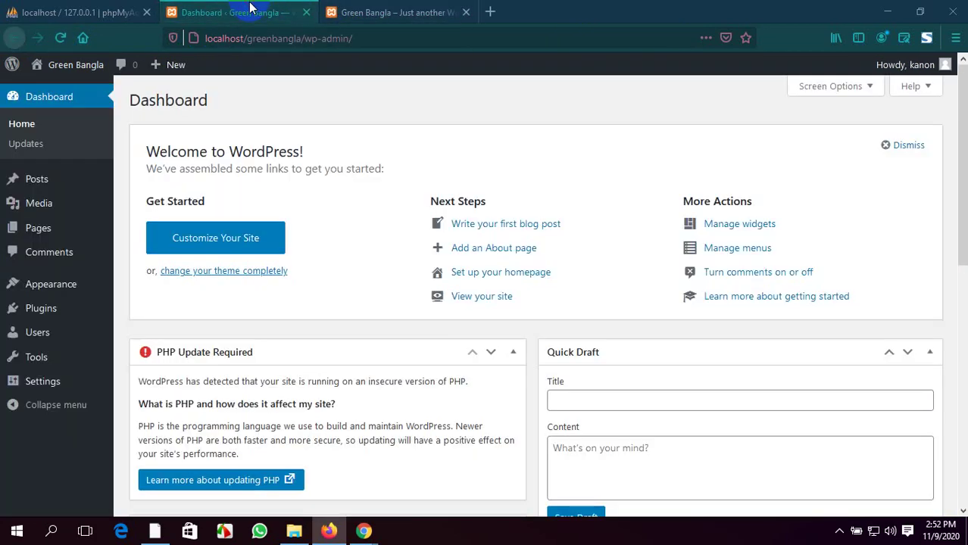
{"action": "left_click", "coordinate": [306, 13]}
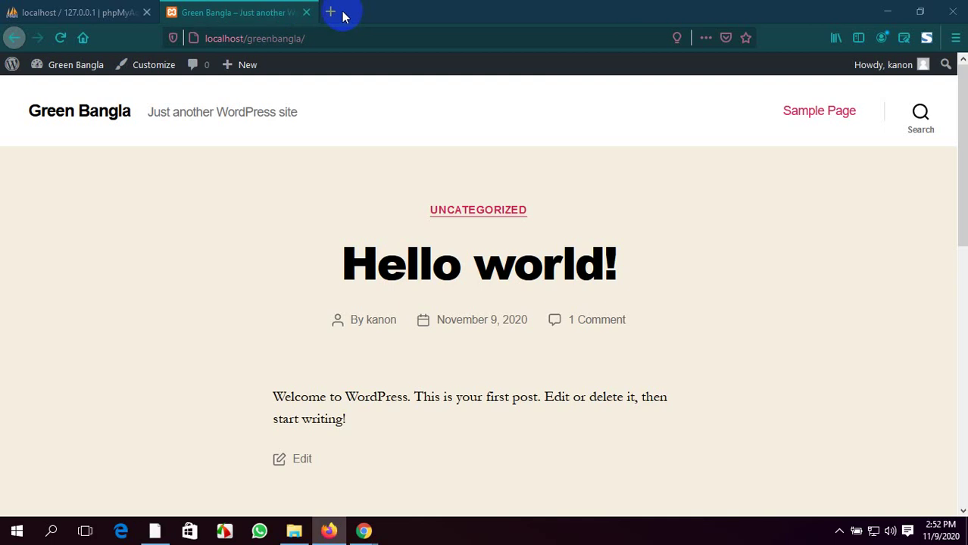
{"action": "left_click", "coordinate": [331, 12]}
Load localhost/greenbangla/wp-admin in the new tab, then return to the Green Bangla front page
{"action": "type", "text": "l"}
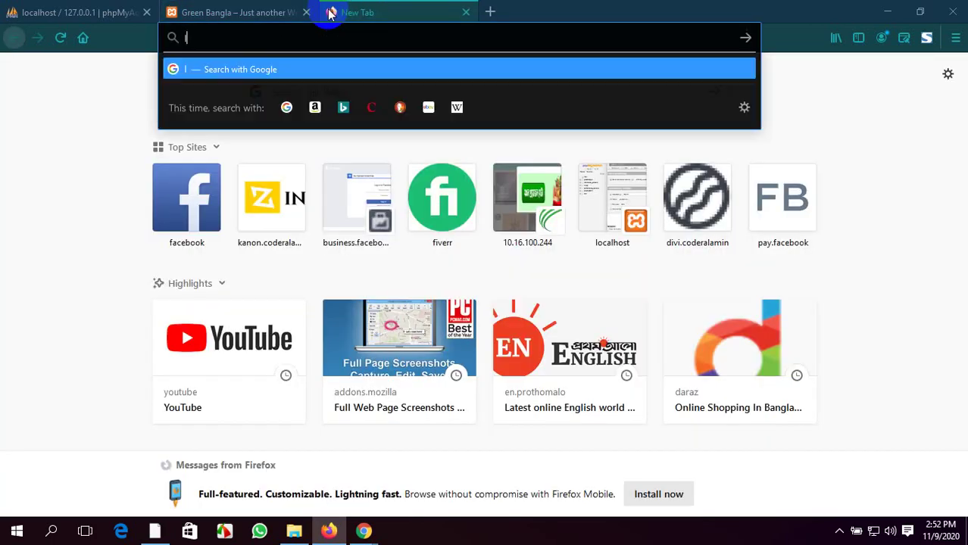
{"action": "type", "text": "ocal"}
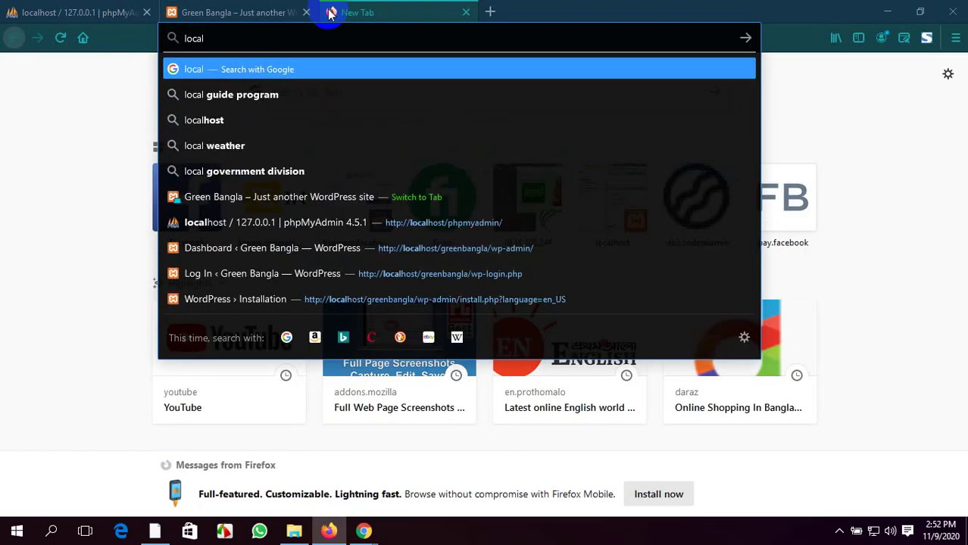
{"action": "type", "text": "host/"}
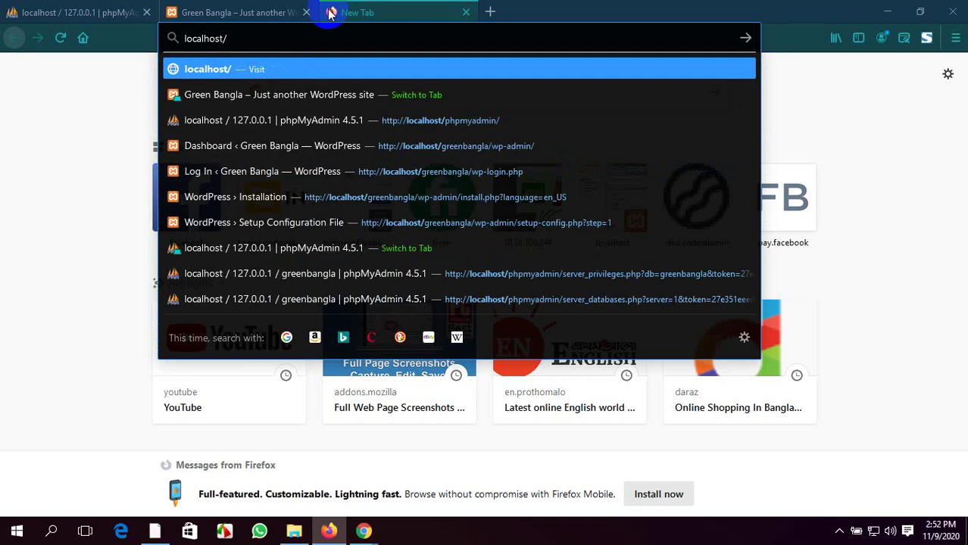
{"action": "type", "text": "gree"}
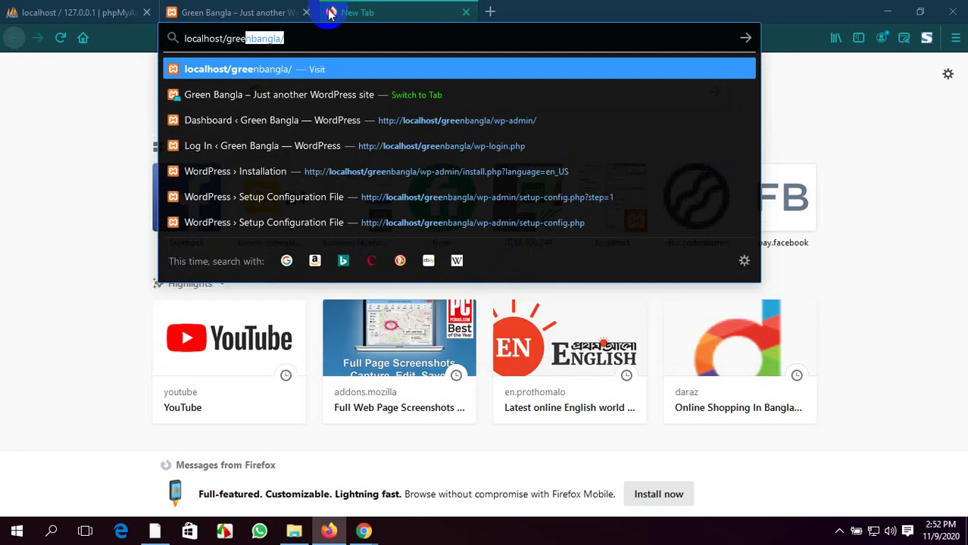
{"action": "type", "text": "nbangla/"}
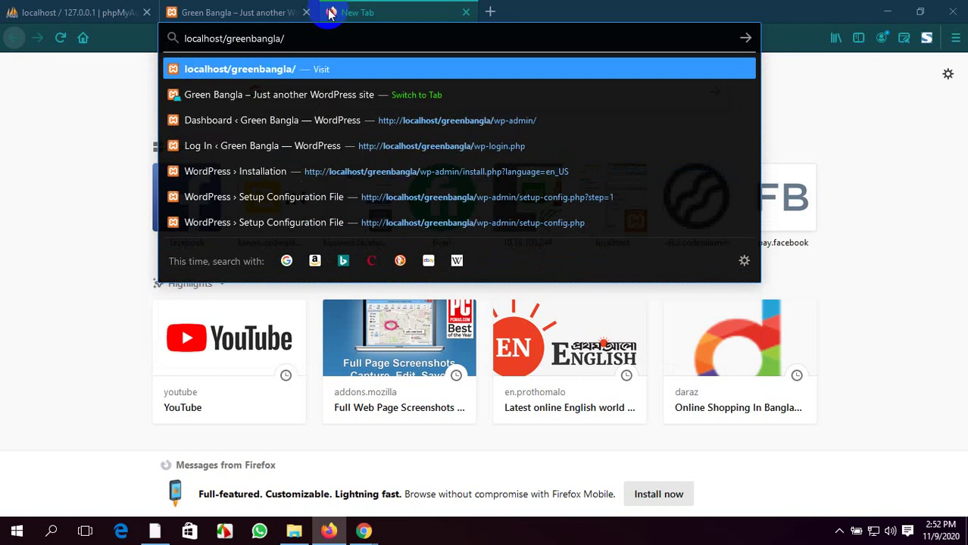
{"action": "type", "text": "wp-"}
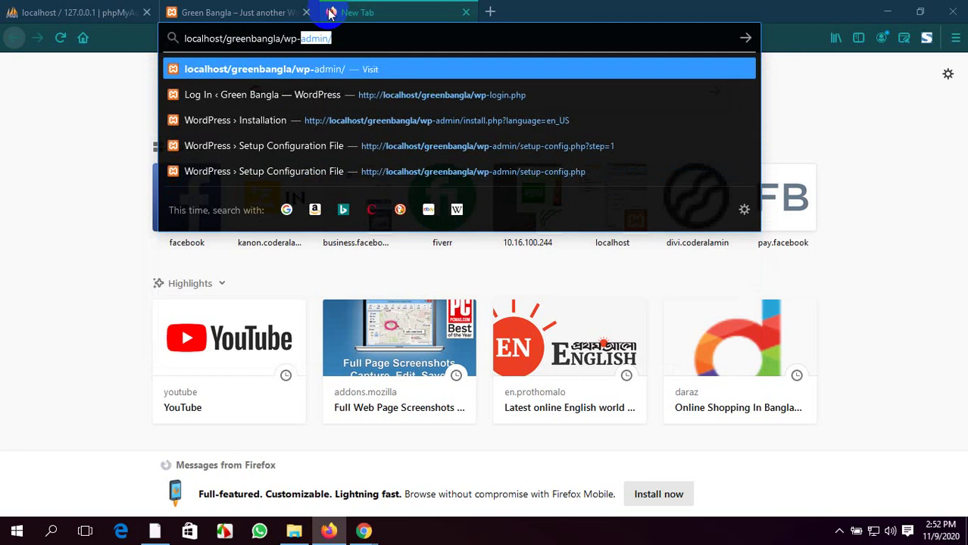
{"action": "type", "text": "admin"}
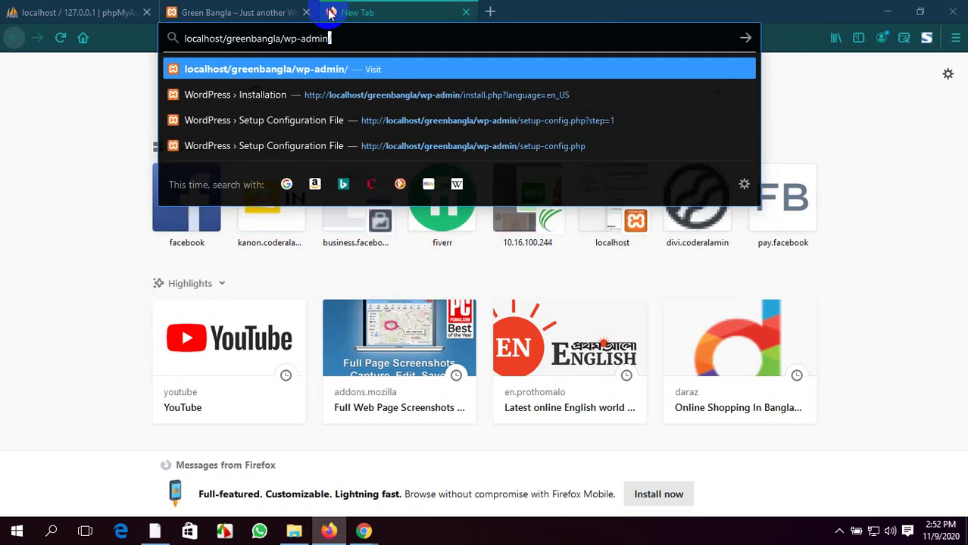
{"action": "key", "text": "Return"}
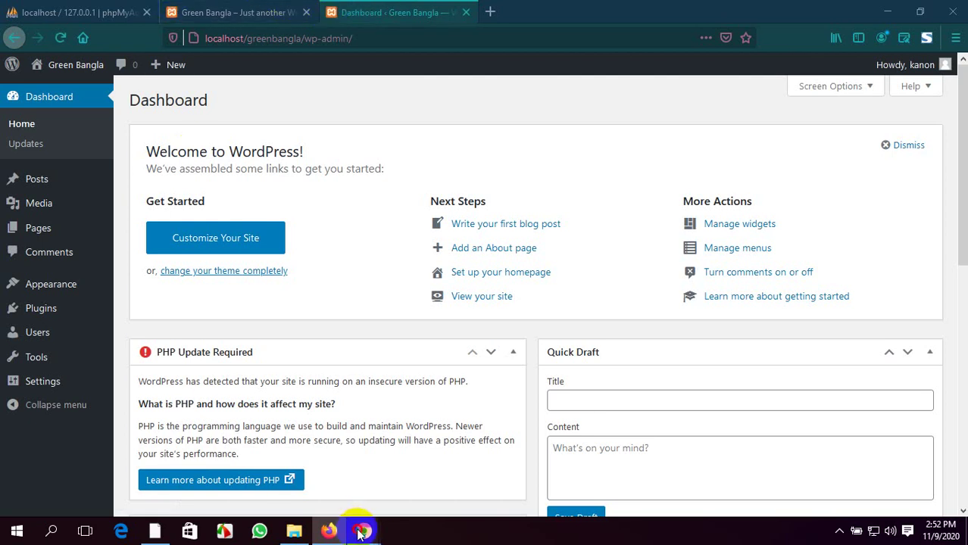
{"action": "mouse_move", "coordinate": [363, 532]}
{"action": "left_click", "coordinate": [306, 474]}
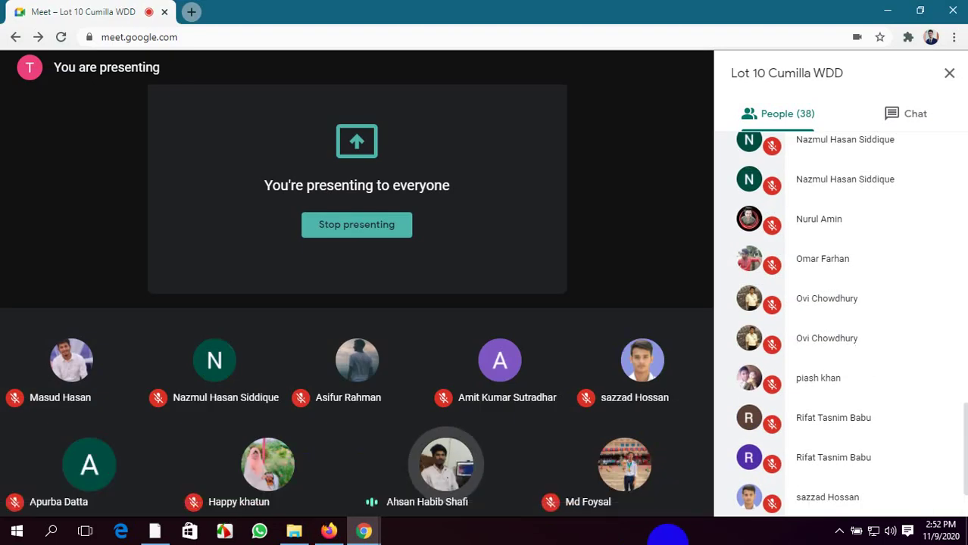
{"action": "left_click", "coordinate": [328, 531]}
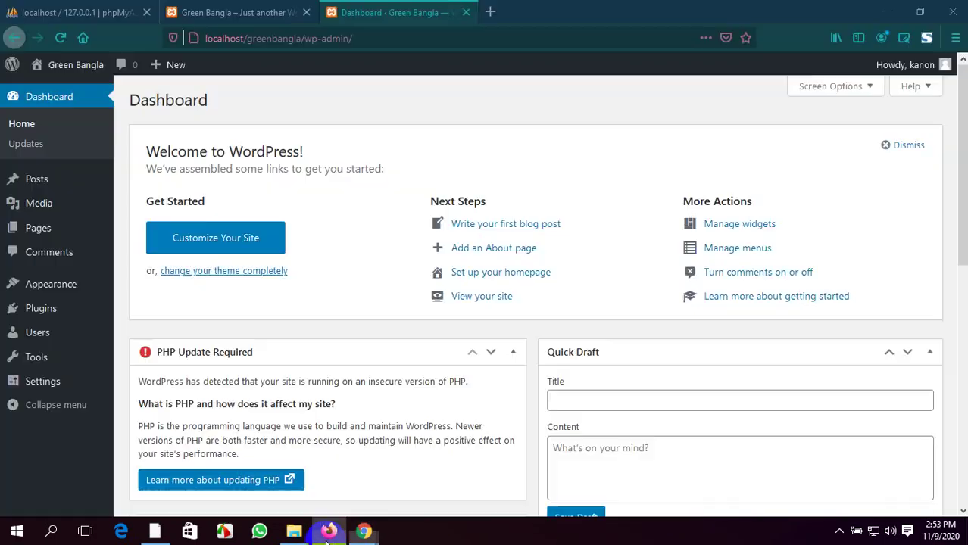
{"action": "left_click", "coordinate": [242, 10]}
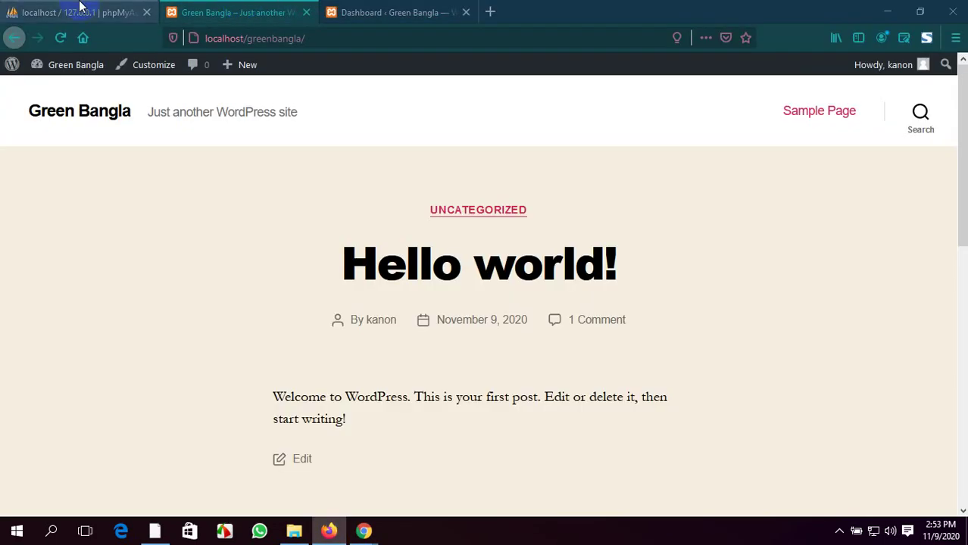
Flip between the WordPress dashboard and the Green Bangla front page, and drag the Dashboard tab into second place
{"action": "left_click", "coordinate": [80, 9]}
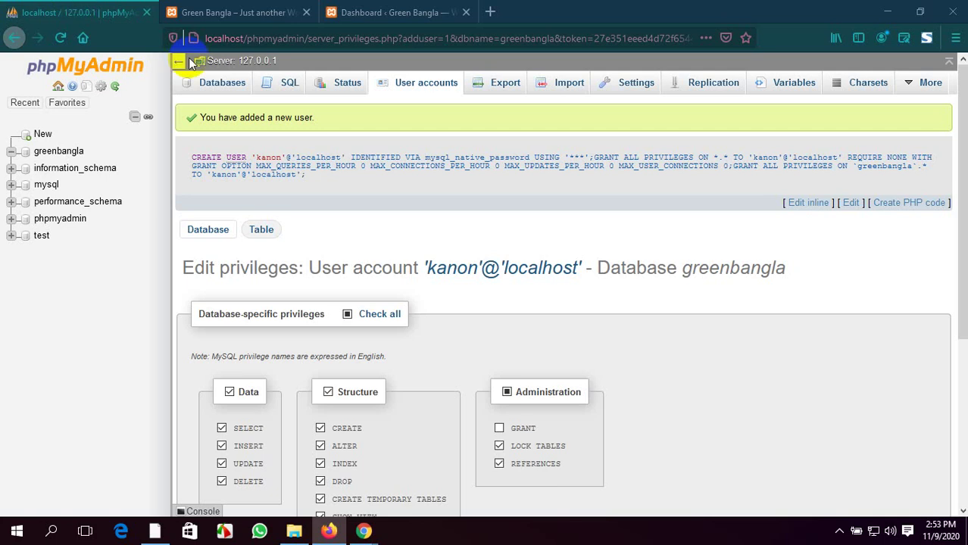
{"action": "left_click", "coordinate": [388, 12]}
{"action": "left_click", "coordinate": [269, 7]}
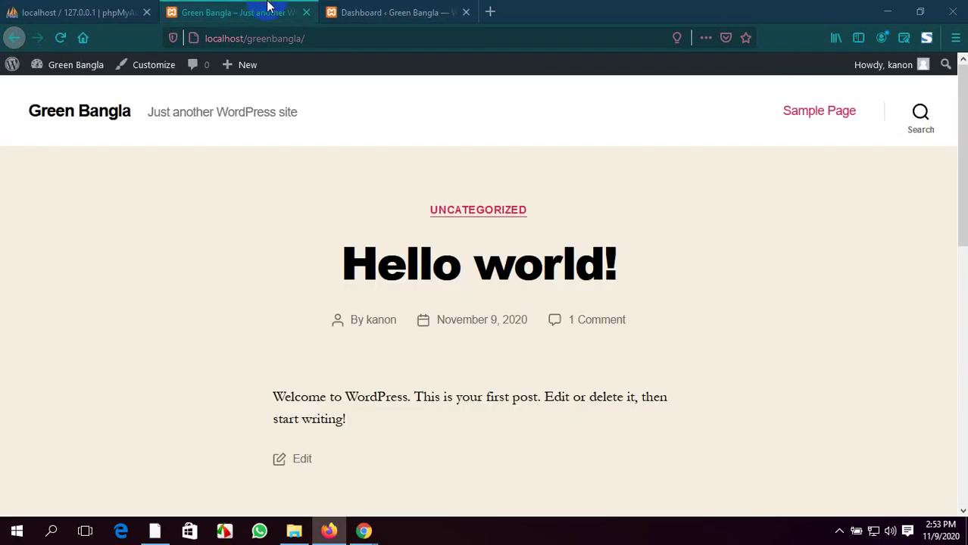
{"action": "left_click", "coordinate": [388, 12]}
{"action": "left_click", "coordinate": [243, 7]}
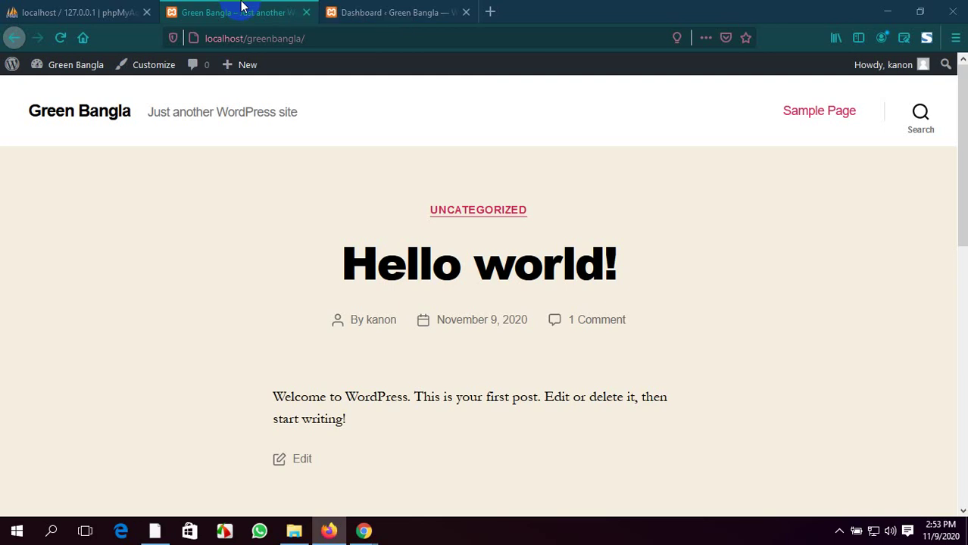
{"action": "left_click_drag", "start_coordinate": [346, 8], "coordinate": [256, 9]}
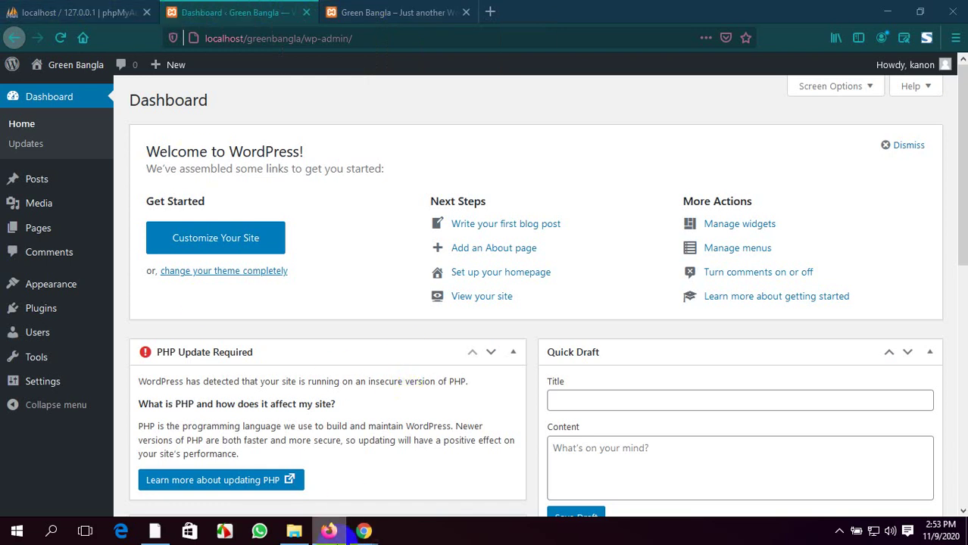
From the user privileges page, choose New to open the database-creation page
{"action": "left_click", "coordinate": [72, 10]}
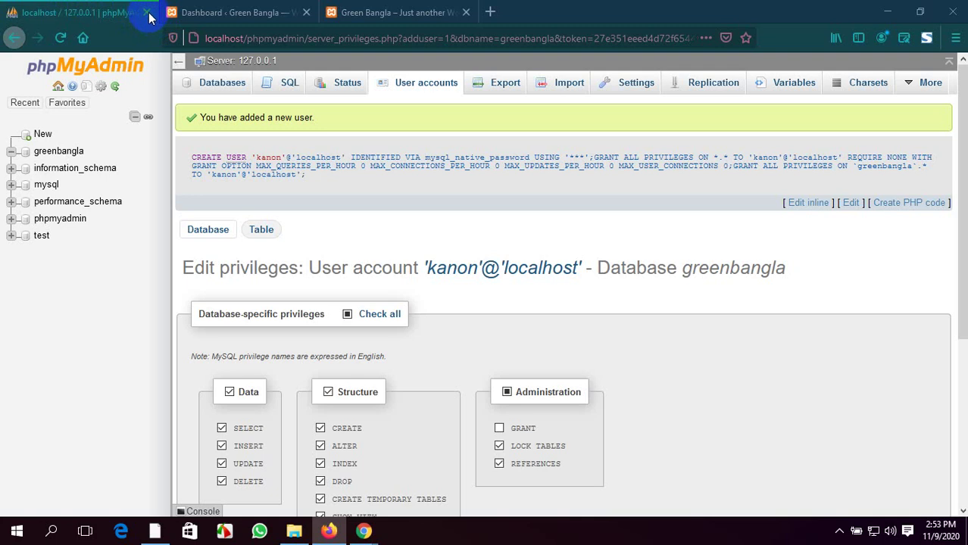
{"action": "scroll", "coordinate": [170, 363], "scroll_direction": "down", "scroll_amount": 3}
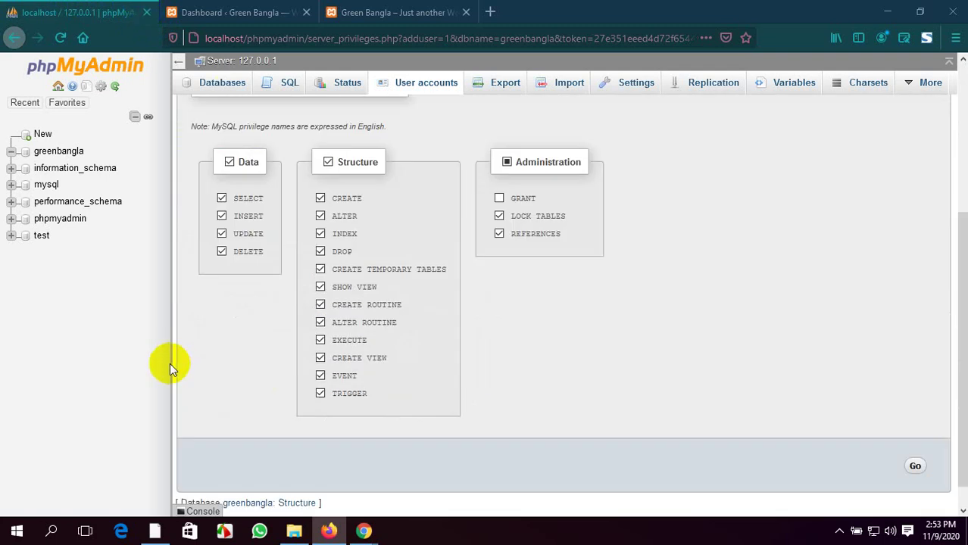
{"action": "scroll", "coordinate": [173, 365], "scroll_direction": "up", "scroll_amount": 4}
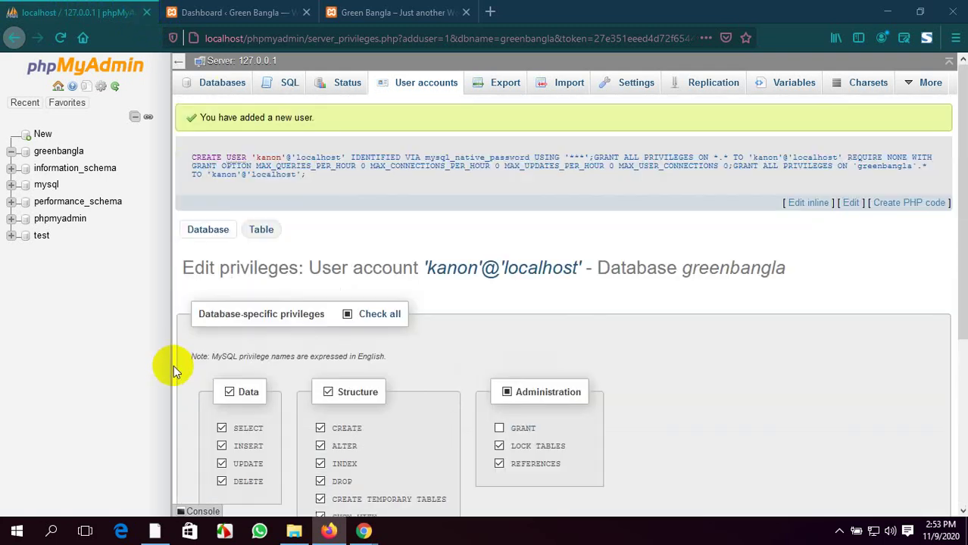
{"action": "left_click", "coordinate": [41, 137]}
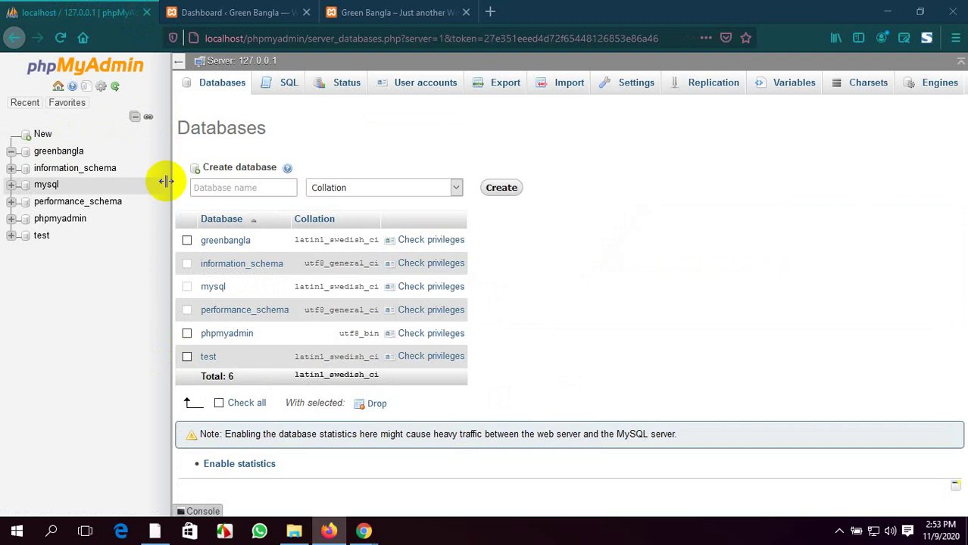
{"action": "left_click", "coordinate": [230, 187]}
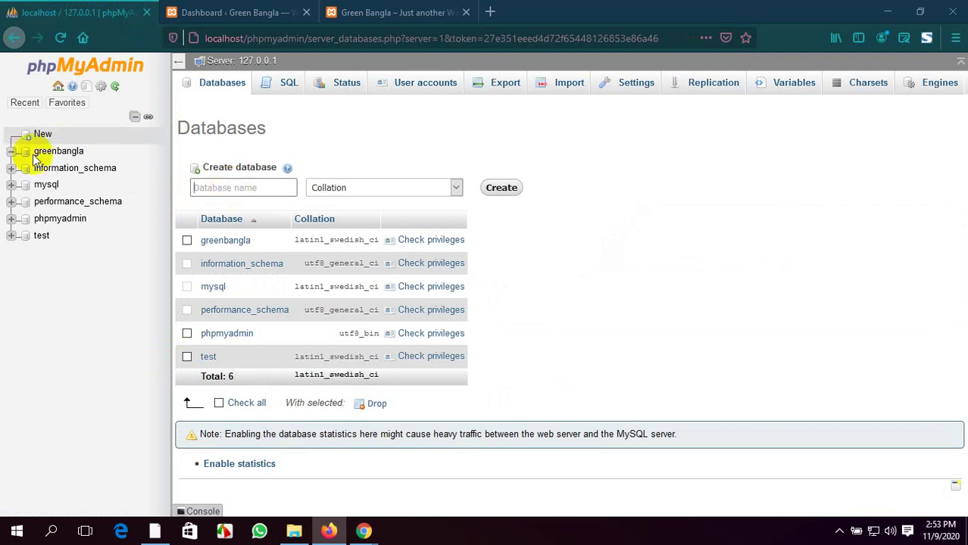
Close the phpMyAdmin tab and scroll through the Green Bangla front page
{"action": "left_click", "coordinate": [147, 13]}
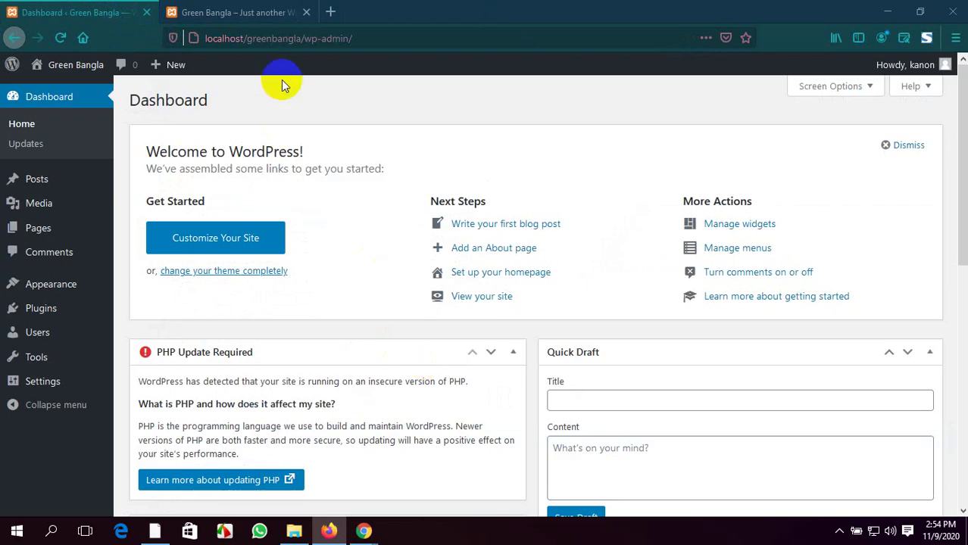
{"action": "scroll", "coordinate": [293, 184], "scroll_direction": "down", "scroll_amount": 5}
{"action": "left_click", "coordinate": [238, 12]}
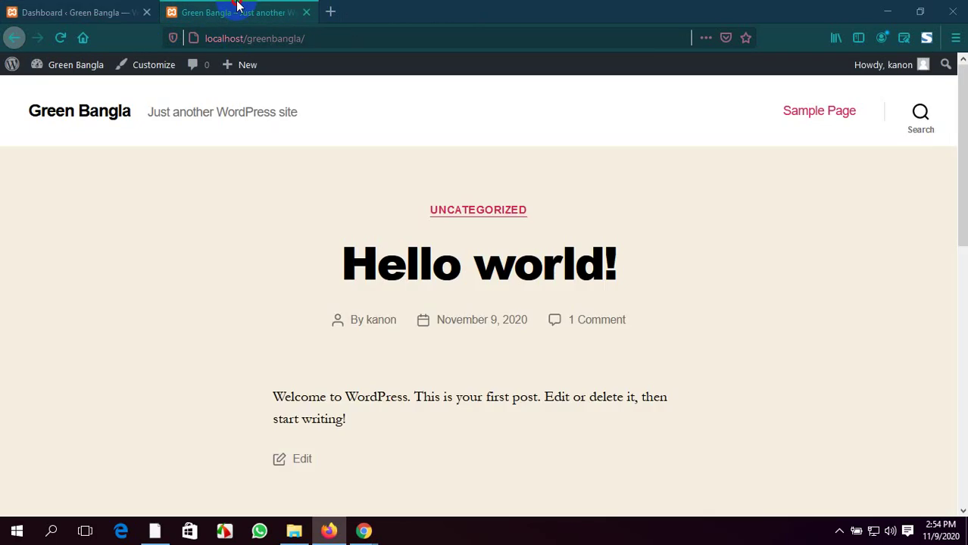
{"action": "scroll", "coordinate": [497, 306], "scroll_direction": "down", "scroll_amount": 10}
{"action": "scroll", "coordinate": [499, 318], "scroll_direction": "up", "scroll_amount": 8}
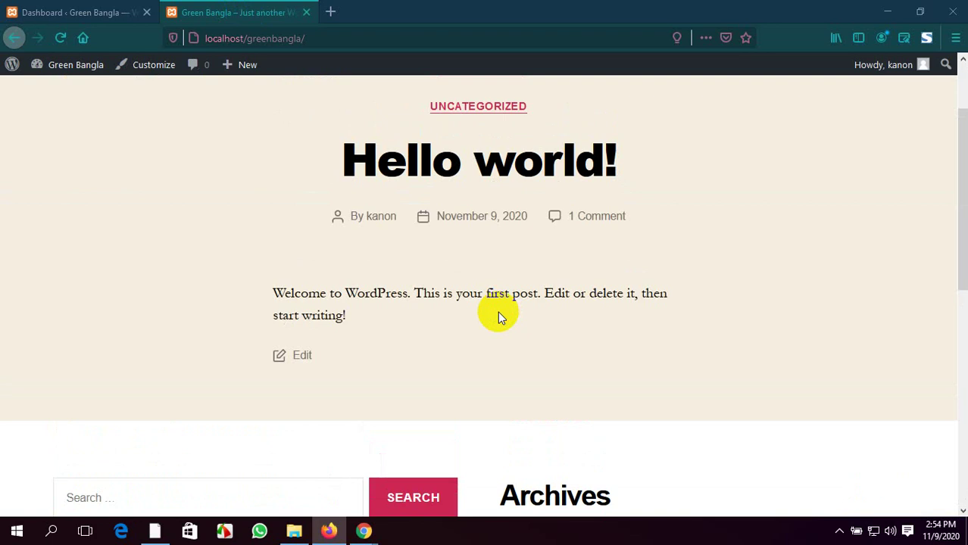
{"action": "scroll", "coordinate": [498, 316], "scroll_direction": "up", "scroll_amount": 2}
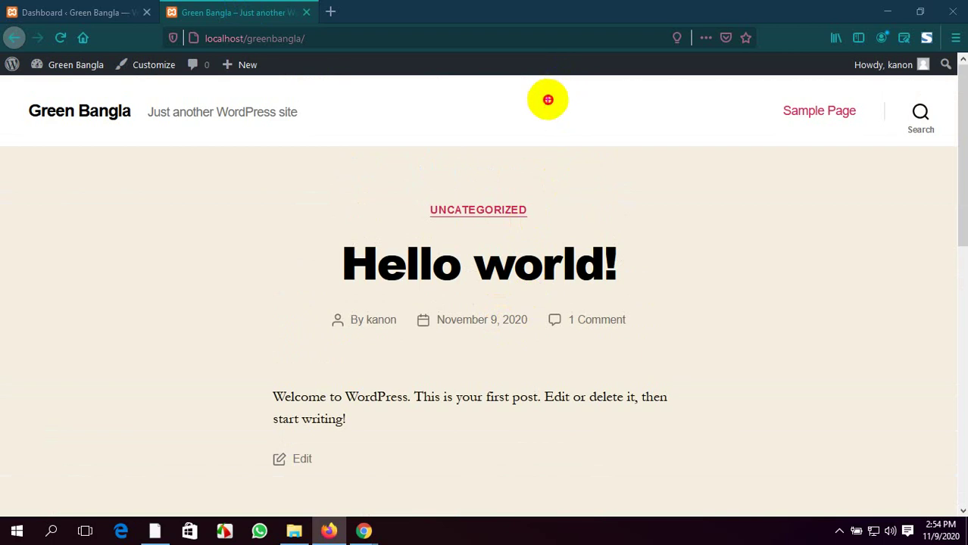
Outline the empty header area beside Sample Page, then clear the annotation boxes
{"action": "mouse_move", "coordinate": [547, 99]}
{"action": "left_mouse_down"}
{"action": "mouse_move", "coordinate": [792, 134]}
{"action": "mouse_move", "coordinate": [885, 130]}
{"action": "left_mouse_up"}
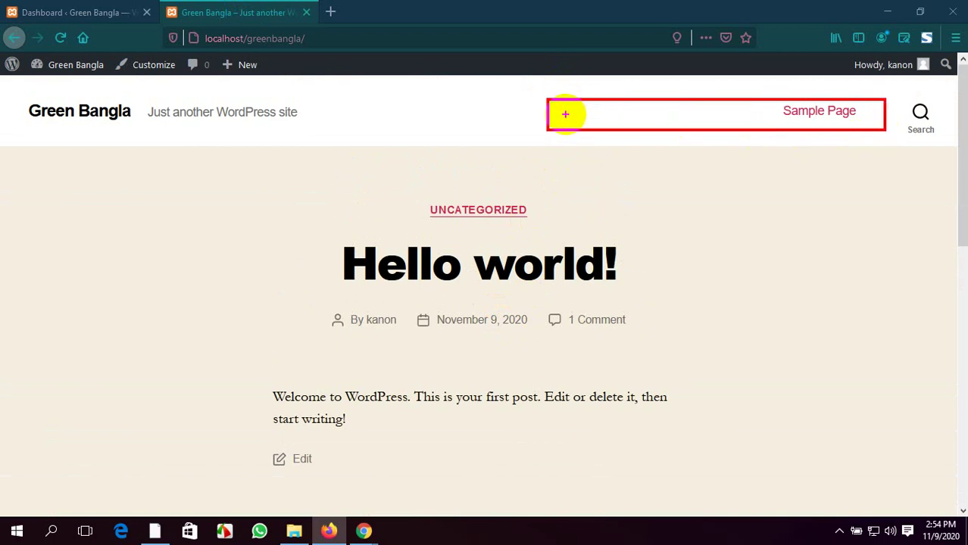
{"action": "left_click_drag", "start_coordinate": [564, 114], "coordinate": [873, 125]}
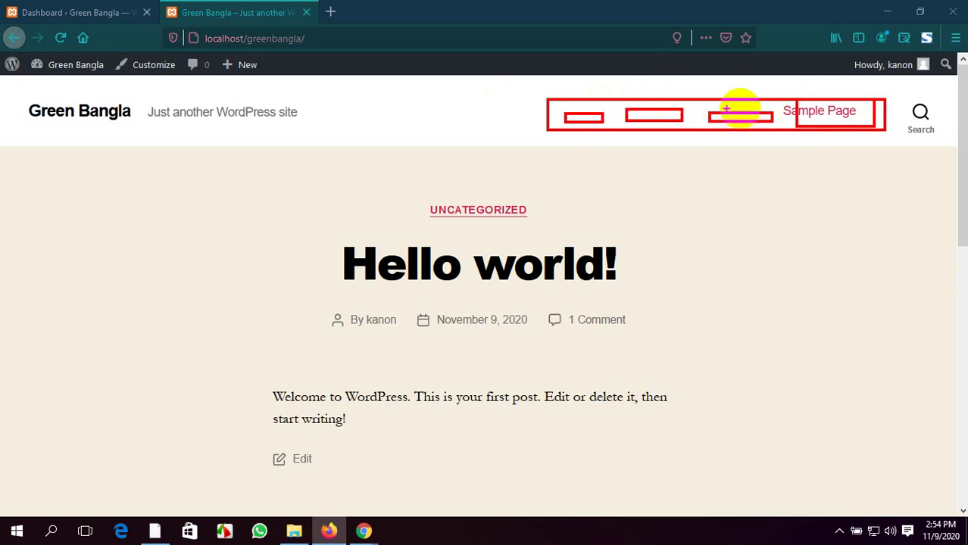
{"action": "key", "text": "Escape"}
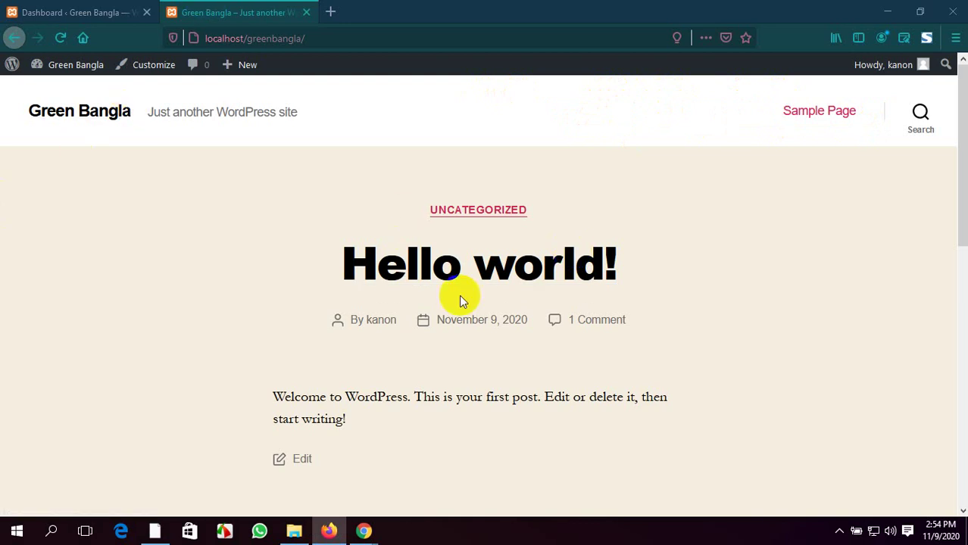
{"action": "scroll", "coordinate": [460, 302], "scroll_direction": "down", "scroll_amount": 10}
{"action": "scroll", "coordinate": [460, 301], "scroll_direction": "up", "scroll_amount": 10}
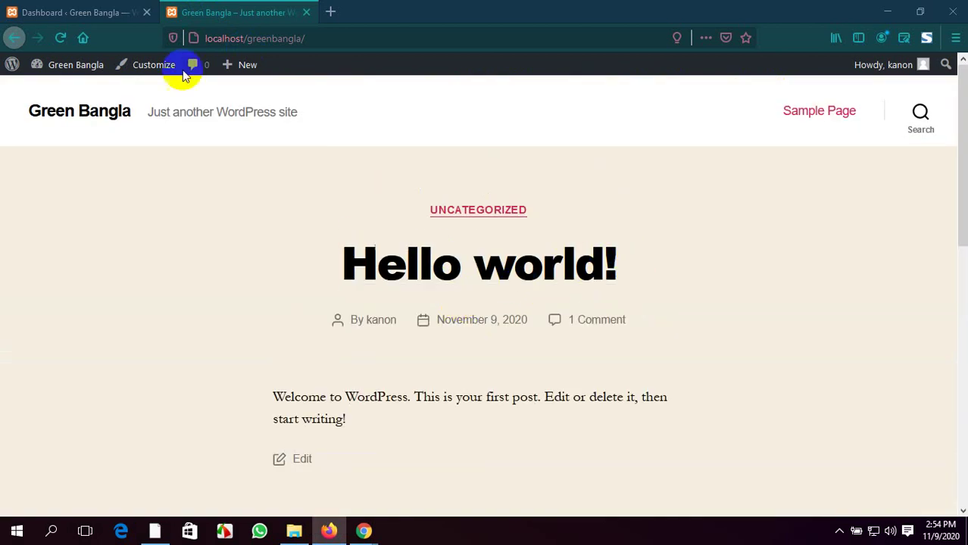
Switch back and forth between the WordPress dashboard and the Green Bangla front page
{"action": "left_click", "coordinate": [89, 8]}
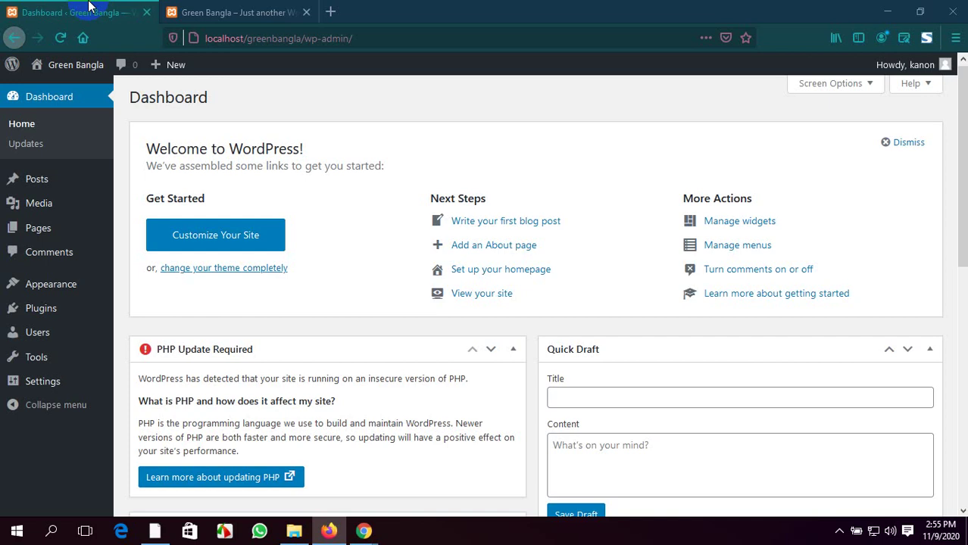
{"action": "left_click", "coordinate": [234, 12]}
{"action": "left_click", "coordinate": [86, 12]}
{"action": "left_click", "coordinate": [393, 383]}
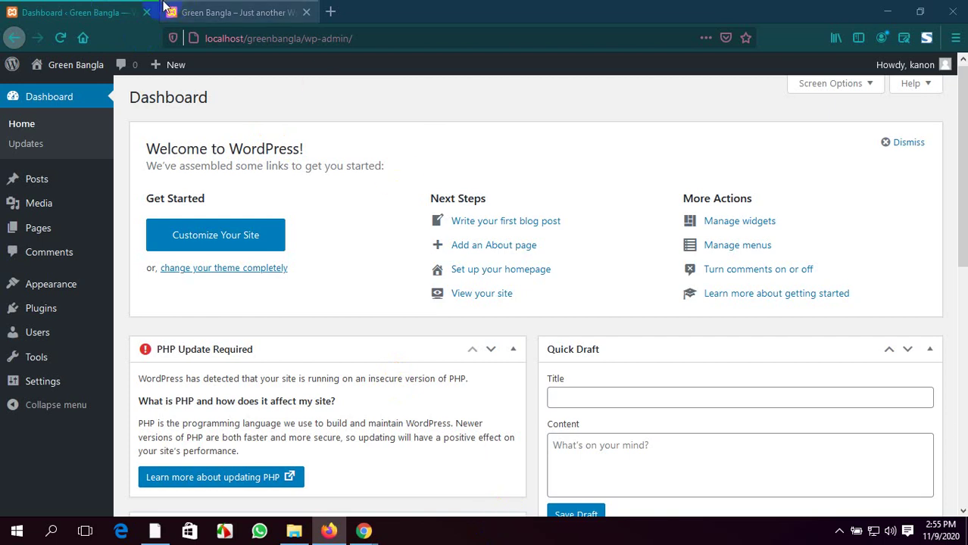
{"action": "left_click", "coordinate": [216, 11]}
{"action": "left_click", "coordinate": [129, 9]}
From the front page, minimize Firefox and the Meet window to reveal the htdocs folder
{"action": "left_click", "coordinate": [285, 9]}
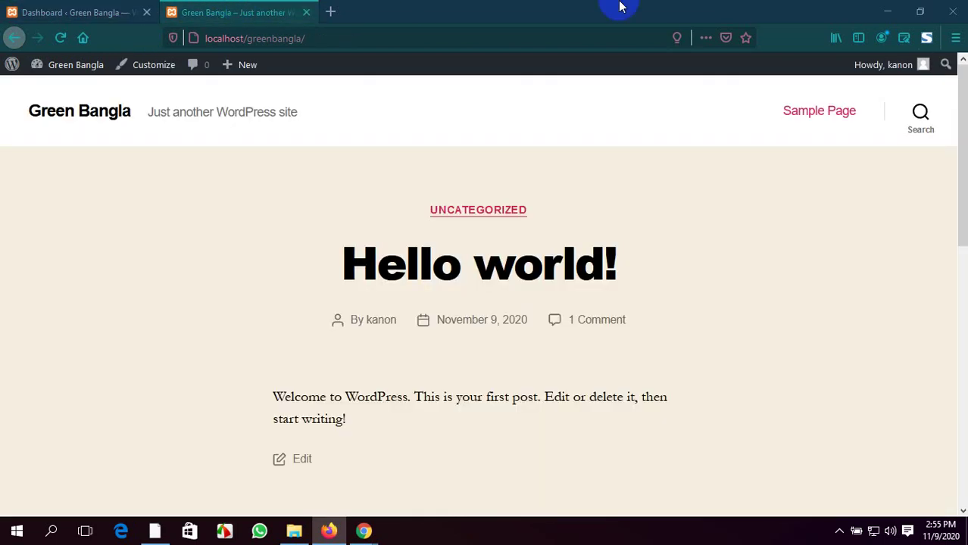
{"action": "left_click", "coordinate": [887, 10]}
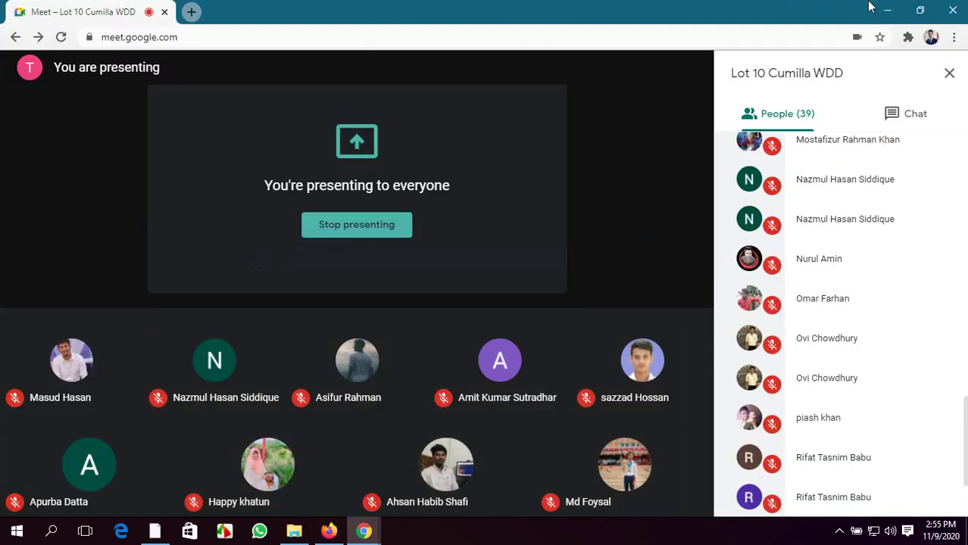
{"action": "left_click", "coordinate": [887, 10]}
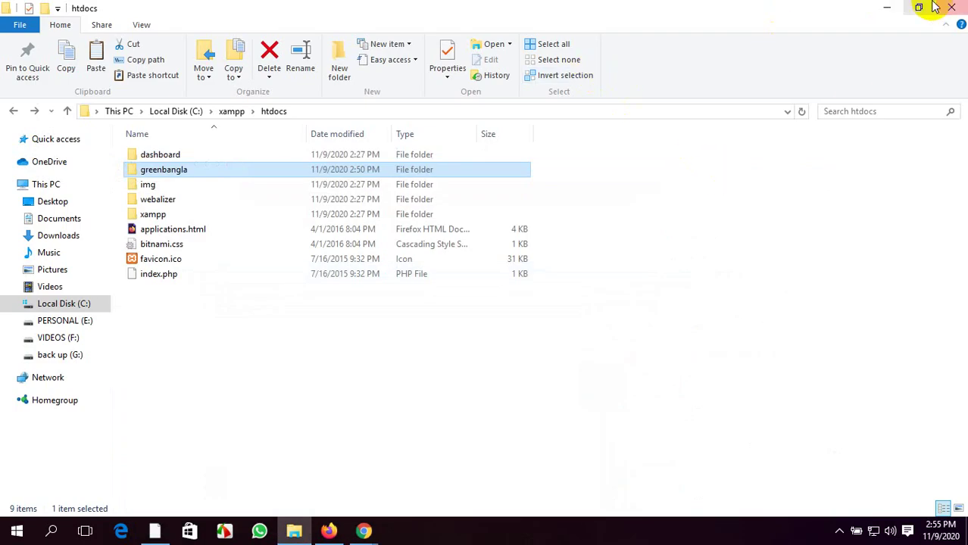
Minimize the htdocs window and refresh the desktop twice
{"action": "left_click", "coordinate": [887, 8]}
{"action": "right_click", "coordinate": [461, 82]}
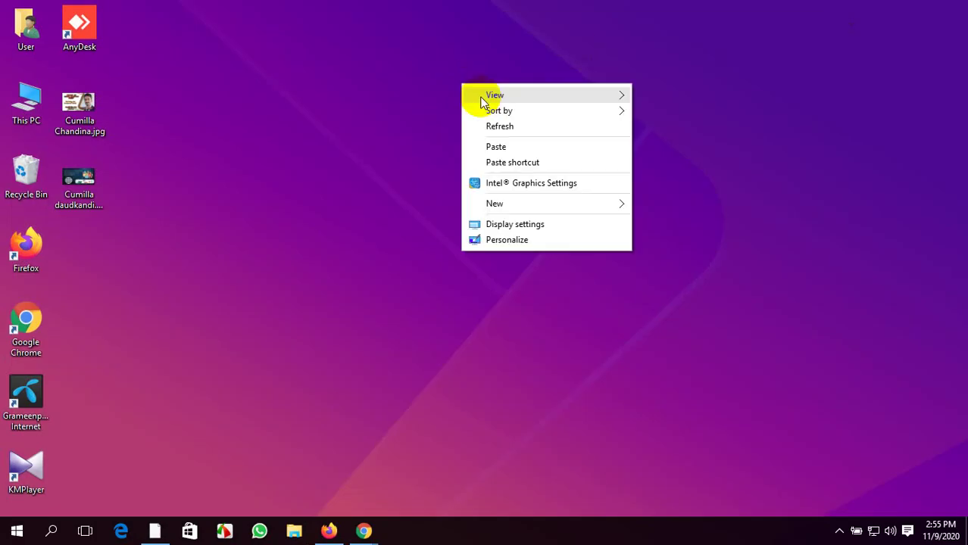
{"action": "left_click", "coordinate": [505, 128]}
{"action": "right_click", "coordinate": [333, 121]}
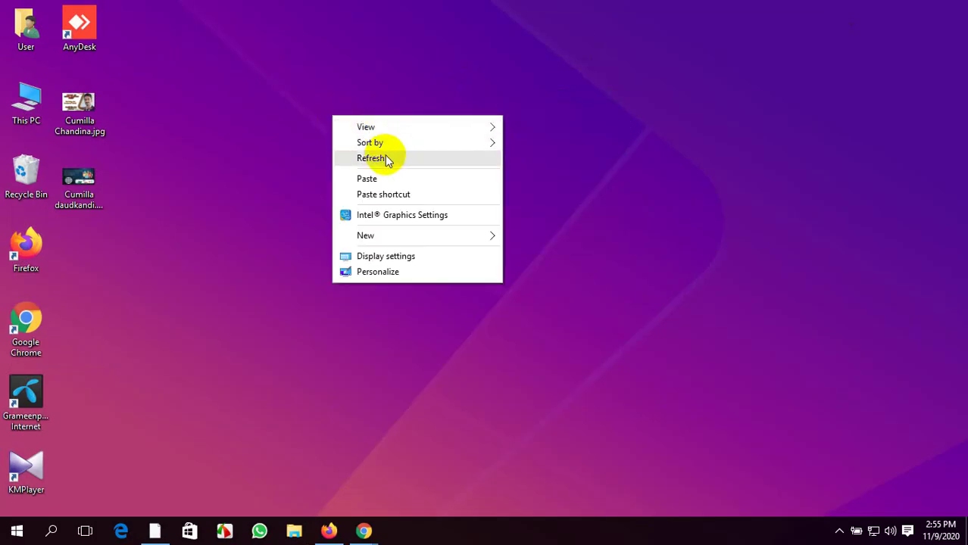
{"action": "left_click", "coordinate": [384, 156]}
Browse This PC > Local Disk (C:) > xampp > htdocs > greenbangla
{"action": "double_click", "coordinate": [25, 106]}
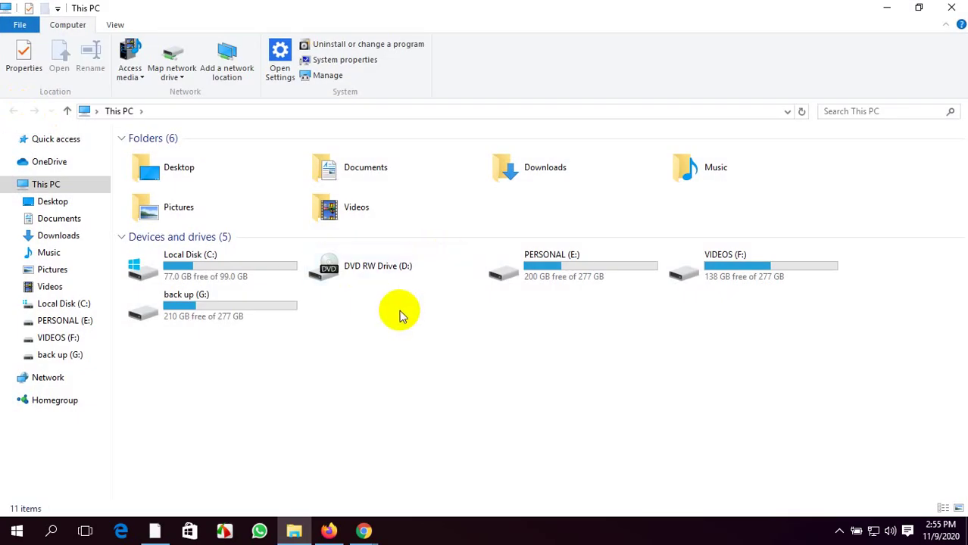
{"action": "double_click", "coordinate": [173, 265]}
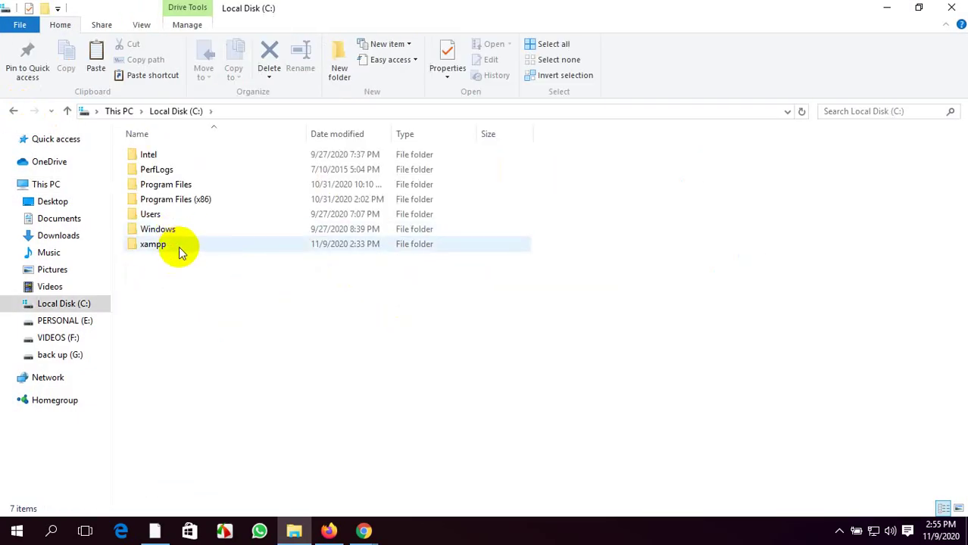
{"action": "double_click", "coordinate": [180, 248]}
{"action": "scroll", "coordinate": [191, 303], "scroll_direction": "down", "scroll_amount": 2}
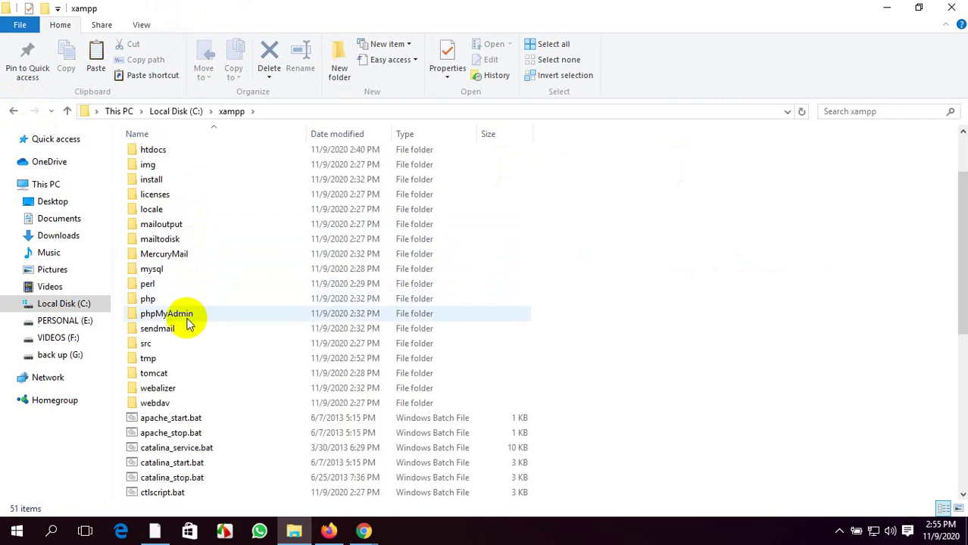
{"action": "scroll", "coordinate": [189, 323], "scroll_direction": "up", "scroll_amount": 2}
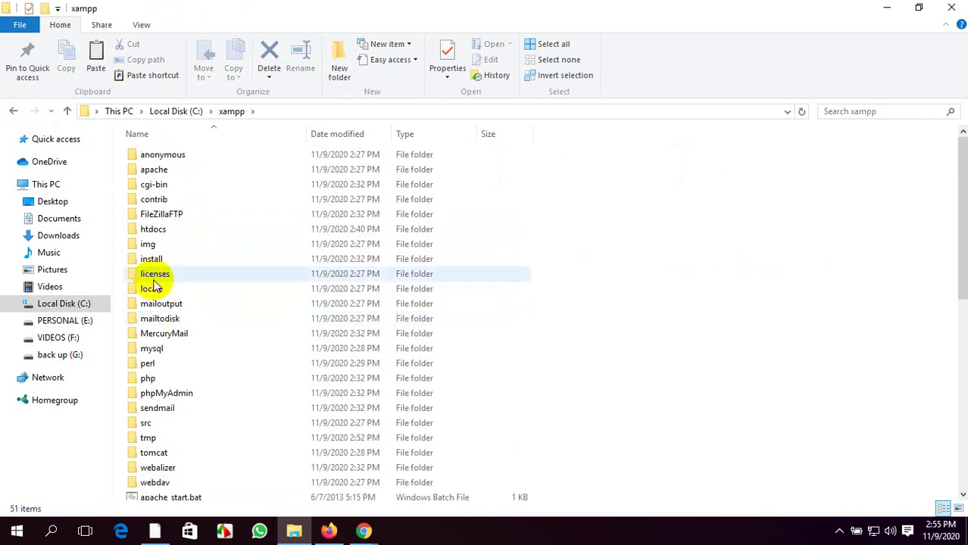
{"action": "double_click", "coordinate": [196, 230]}
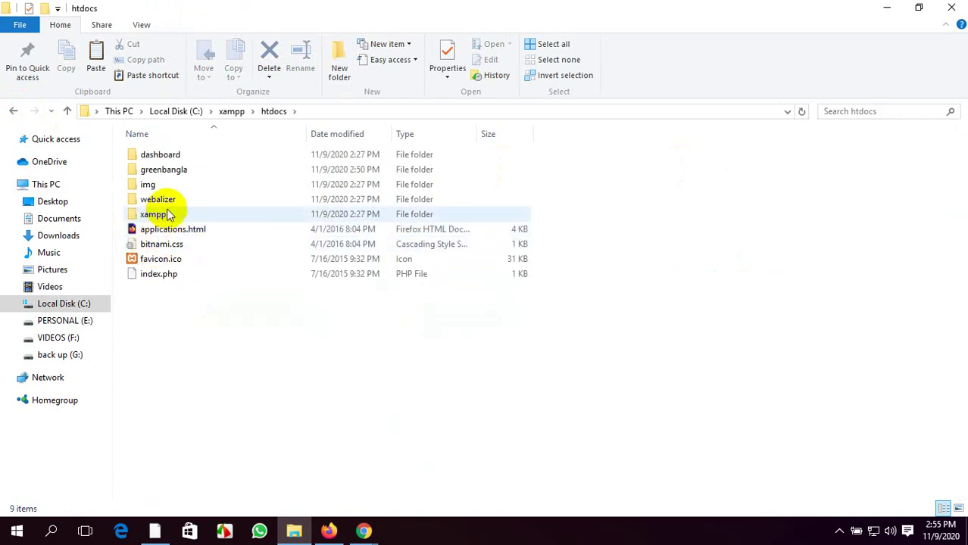
{"action": "double_click", "coordinate": [185, 171]}
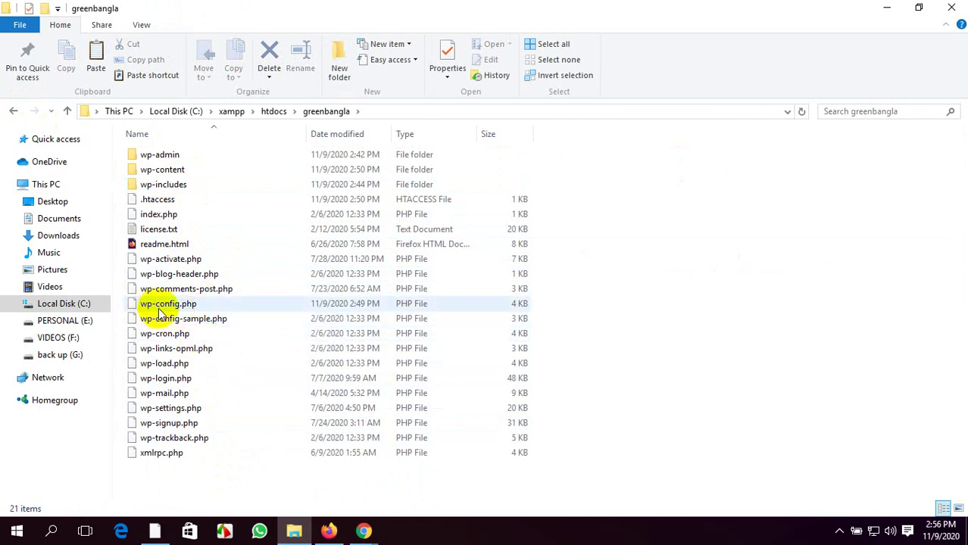
Select wp-config.php and wp-config-sample.php, then minimize greenbangla and reopen This PC
{"action": "left_click", "coordinate": [212, 304]}
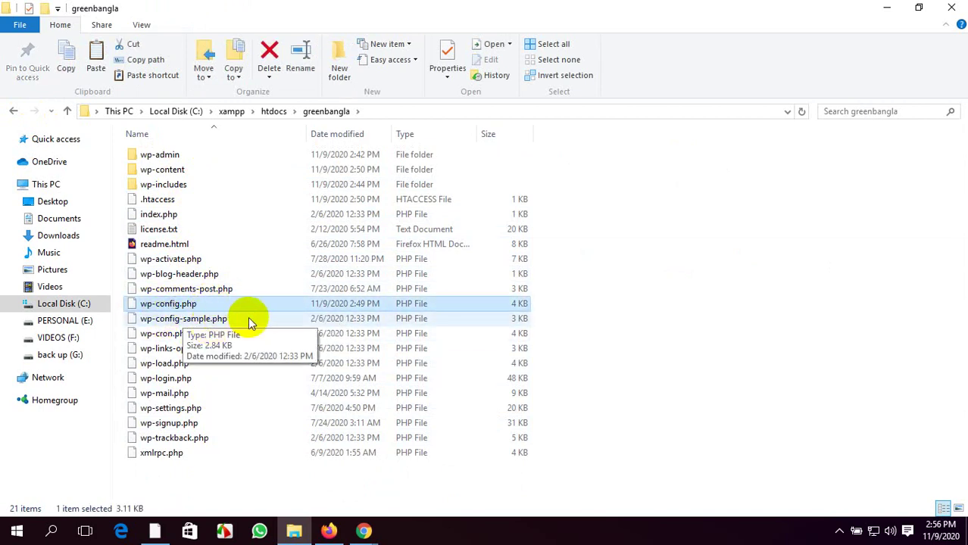
{"action": "left_click", "coordinate": [249, 317]}
{"action": "left_click", "coordinate": [271, 486]}
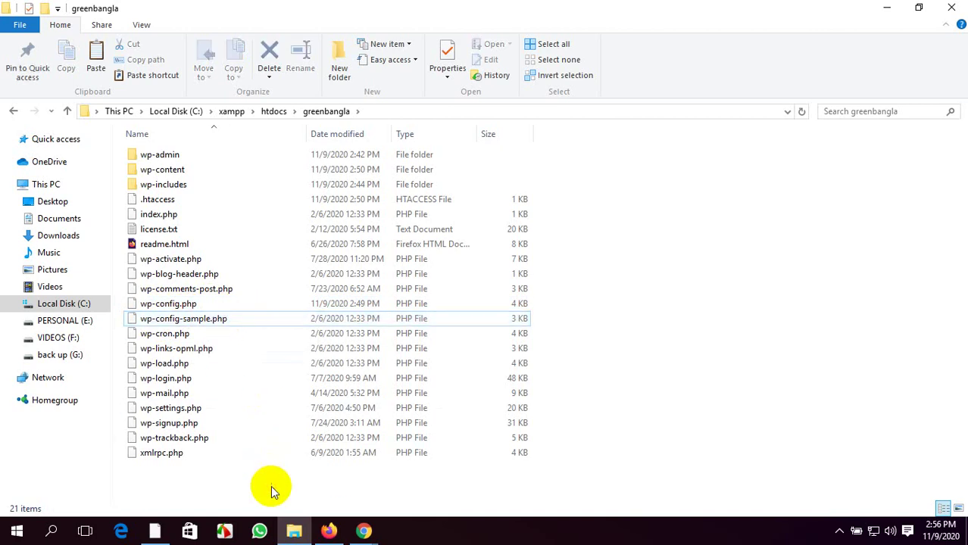
{"action": "left_click", "coordinate": [887, 8]}
{"action": "double_click", "coordinate": [21, 100]}
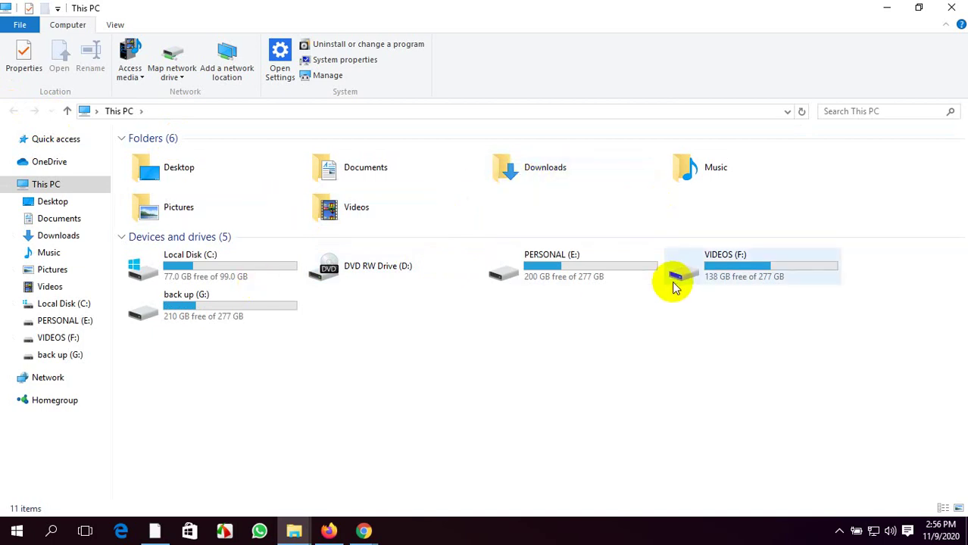
Open Downloads\wordpress, then return to greenbangla and select wp-config.php
{"action": "double_click", "coordinate": [576, 172]}
{"action": "double_click", "coordinate": [413, 185]}
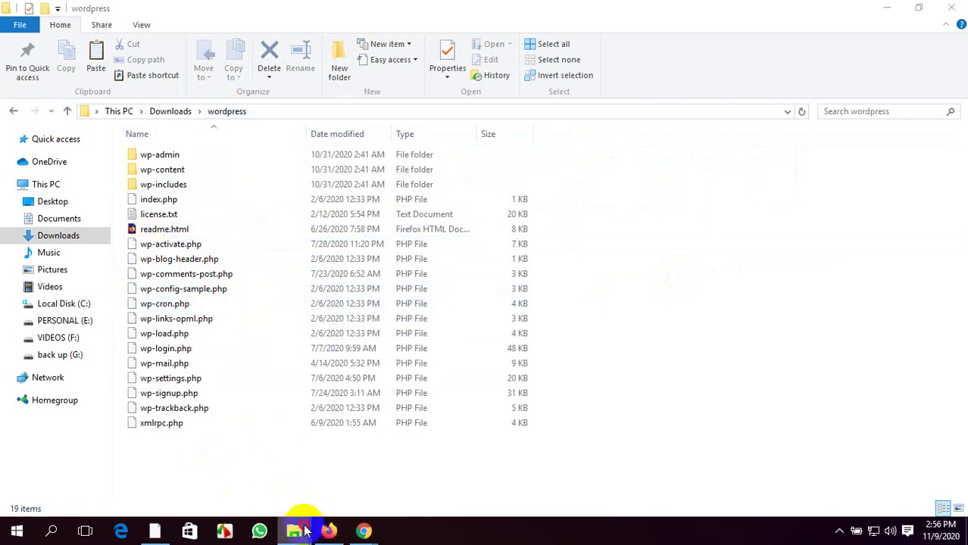
{"action": "left_click", "coordinate": [253, 454]}
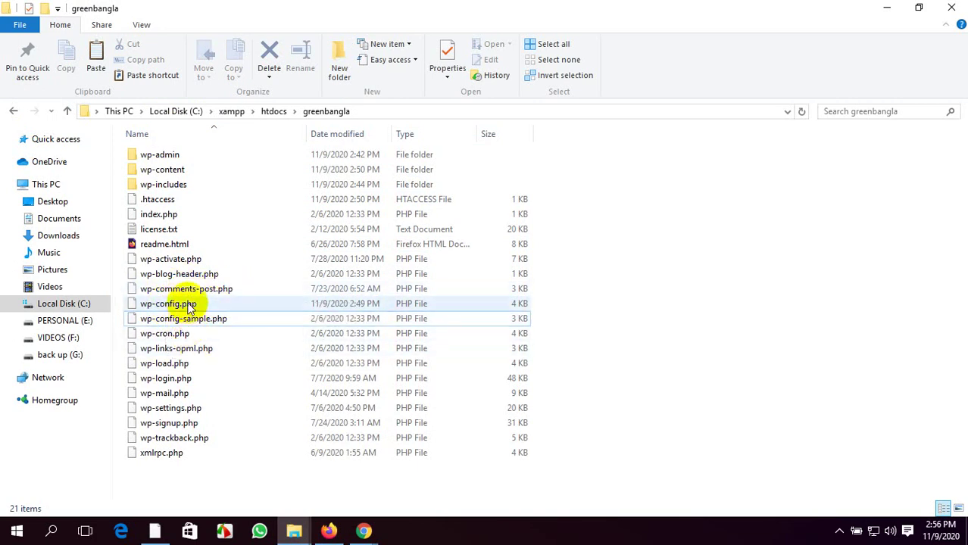
{"action": "left_click", "coordinate": [220, 307]}
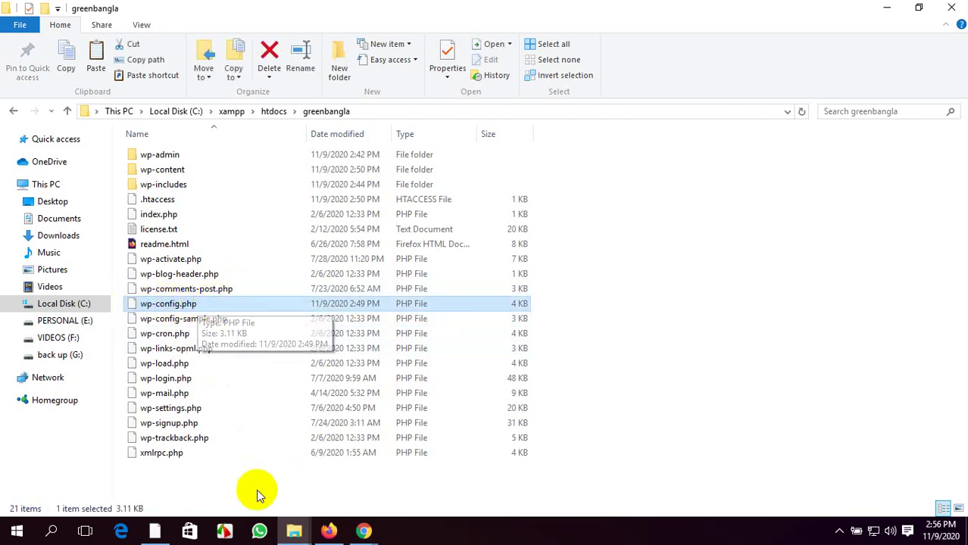
Switch to the wordpress window and back, then bring up wp-config.php's context menu in greenbangla
{"action": "mouse_move", "coordinate": [294, 531]}
{"action": "left_click", "coordinate": [324, 485]}
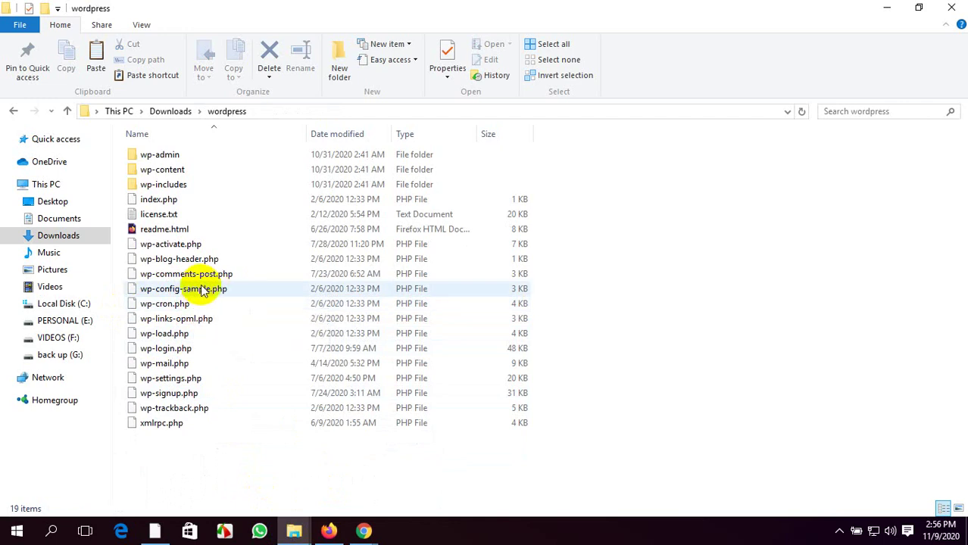
{"action": "mouse_move", "coordinate": [294, 531]}
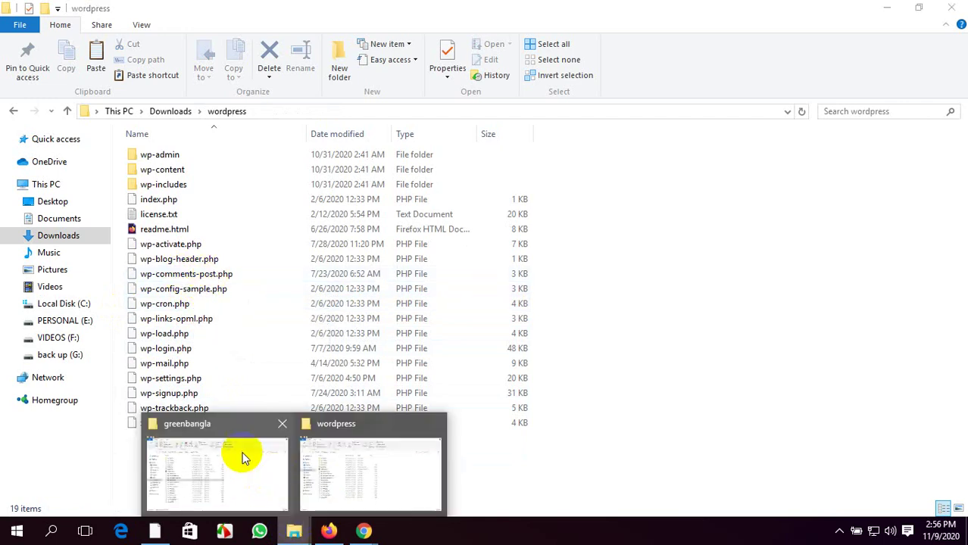
{"action": "left_click", "coordinate": [243, 455]}
{"action": "left_click", "coordinate": [193, 304]}
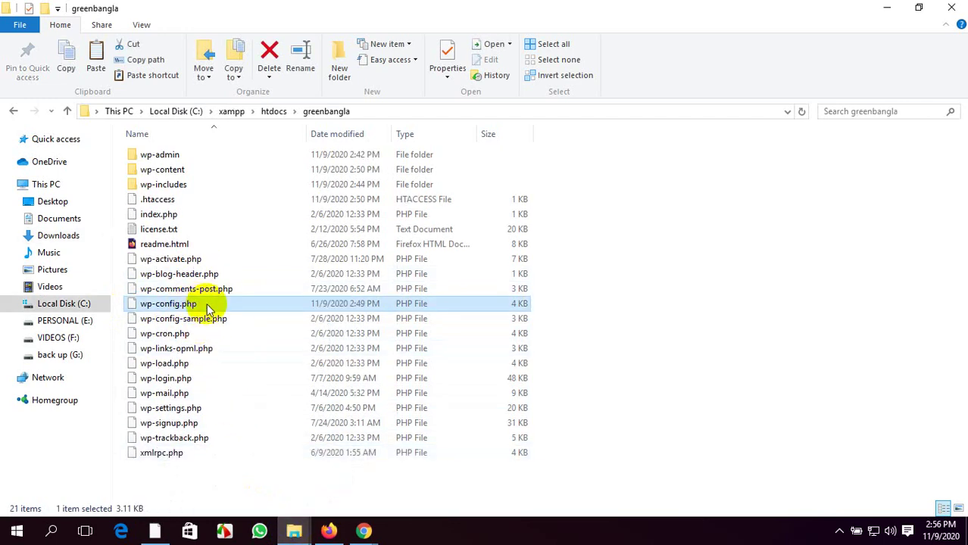
{"action": "right_click", "coordinate": [218, 305]}
Open greenbangla's wp-config.php with Edit with Notepad++ and scroll to the database settings
{"action": "left_click", "coordinate": [665, 312]}
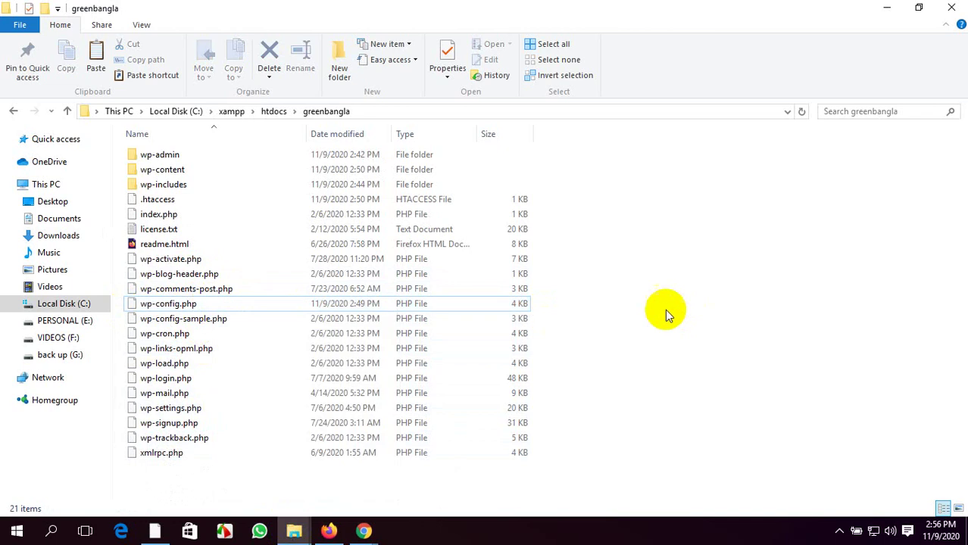
{"action": "left_click", "coordinate": [243, 307]}
{"action": "right_click", "coordinate": [243, 307]}
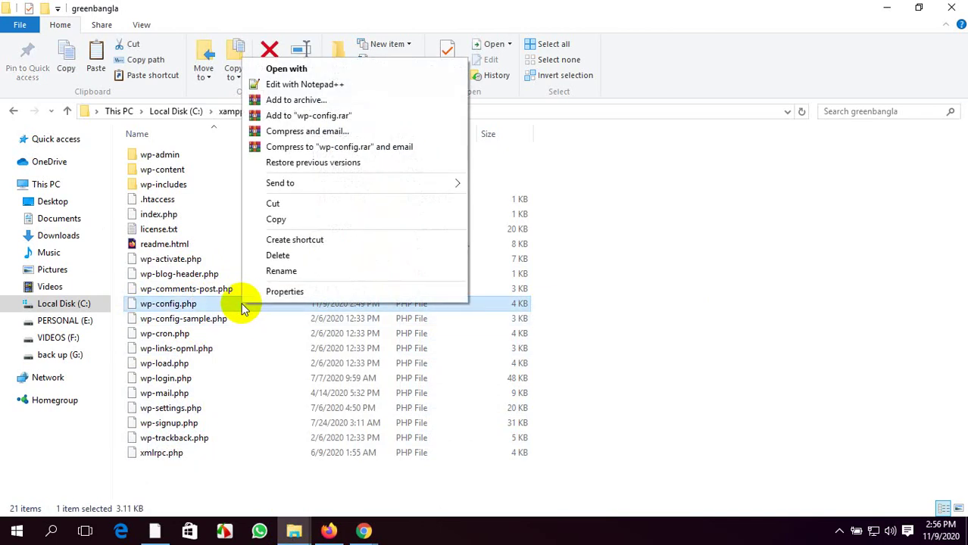
{"action": "left_click", "coordinate": [311, 85]}
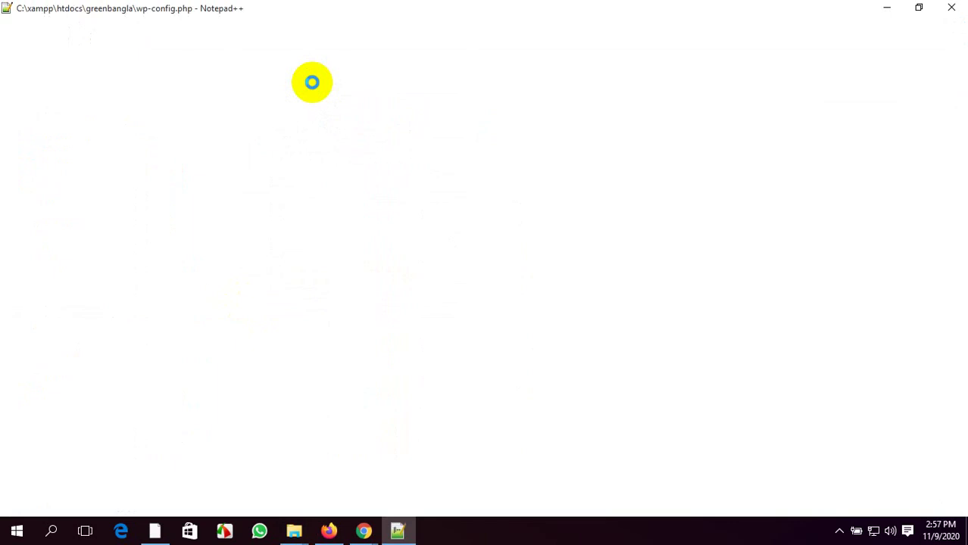
{"action": "scroll", "coordinate": [265, 347], "scroll_direction": "down", "scroll_amount": 3}
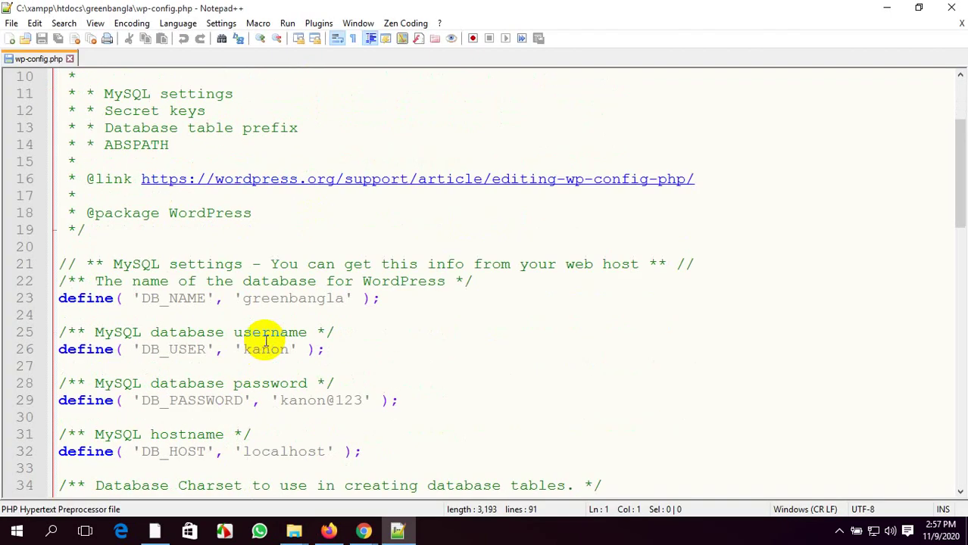
{"action": "scroll", "coordinate": [265, 343], "scroll_direction": "down", "scroll_amount": 1}
Highlight the DB_NAME value greenbangla, then the database username and password values
{"action": "left_click", "coordinate": [148, 247]}
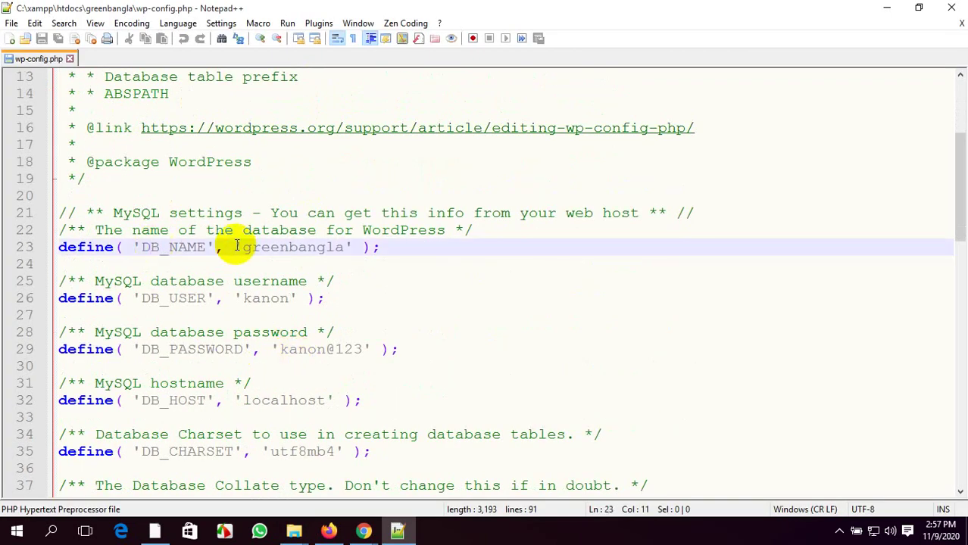
{"action": "left_click_drag", "start_coordinate": [243, 249], "coordinate": [345, 248]}
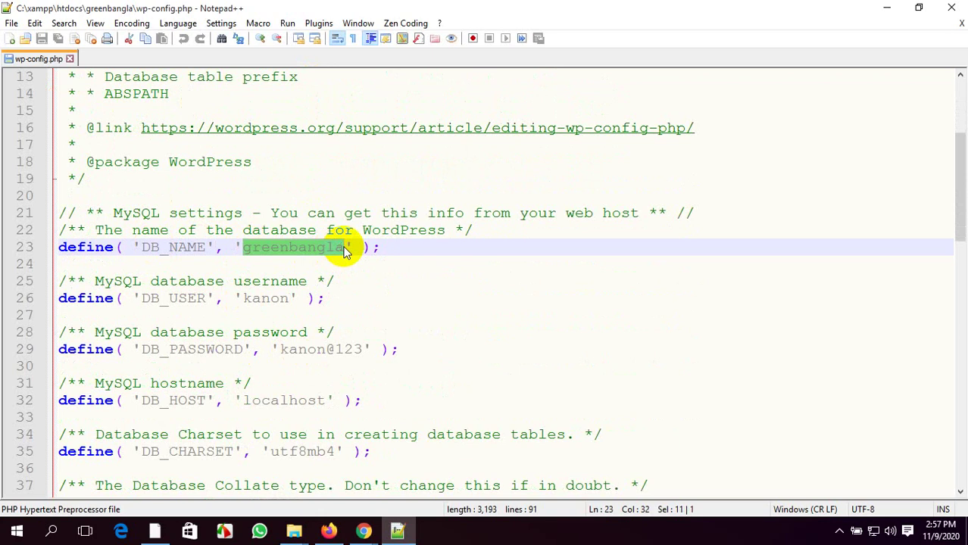
{"action": "left_click", "coordinate": [345, 247]}
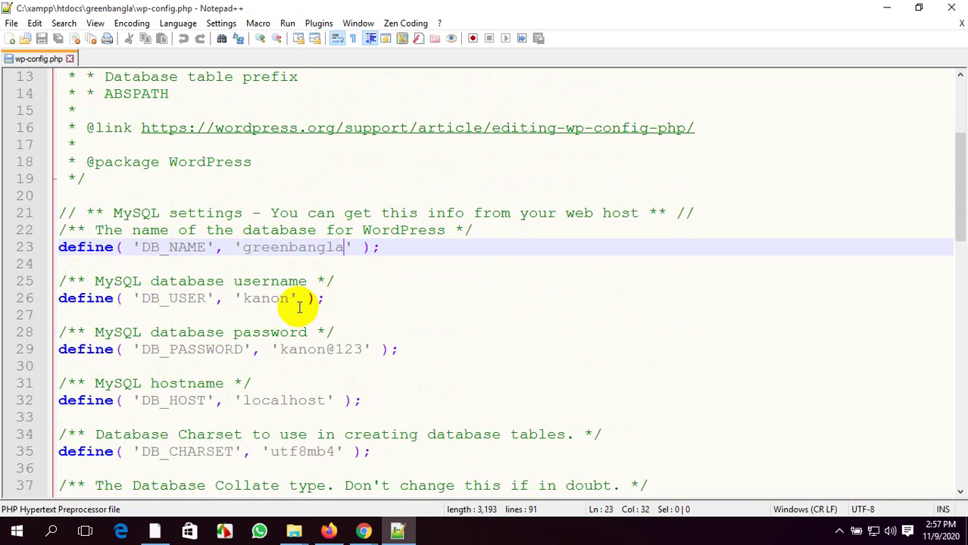
{"action": "scroll", "coordinate": [242, 250], "scroll_direction": "down", "scroll_amount": 1}
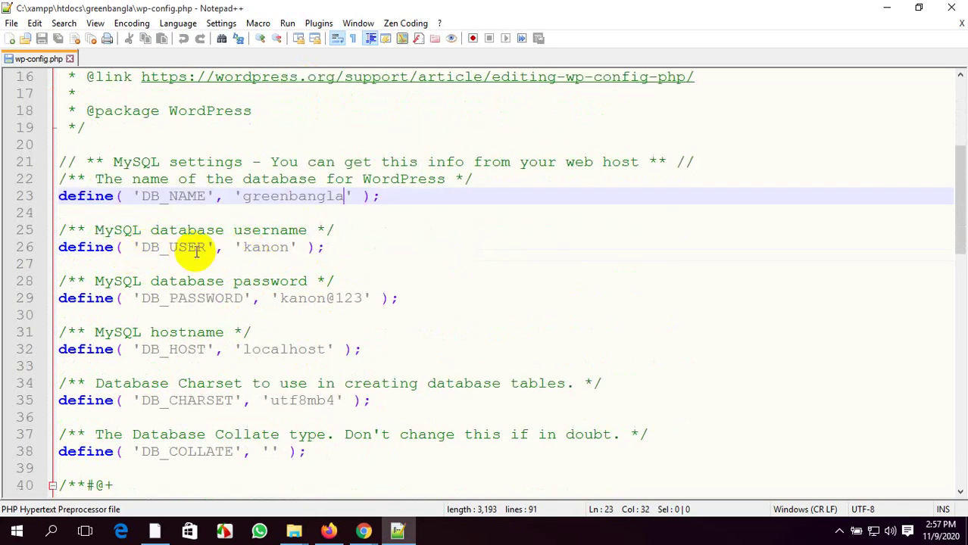
{"action": "left_click_drag", "start_coordinate": [243, 247], "coordinate": [290, 248]}
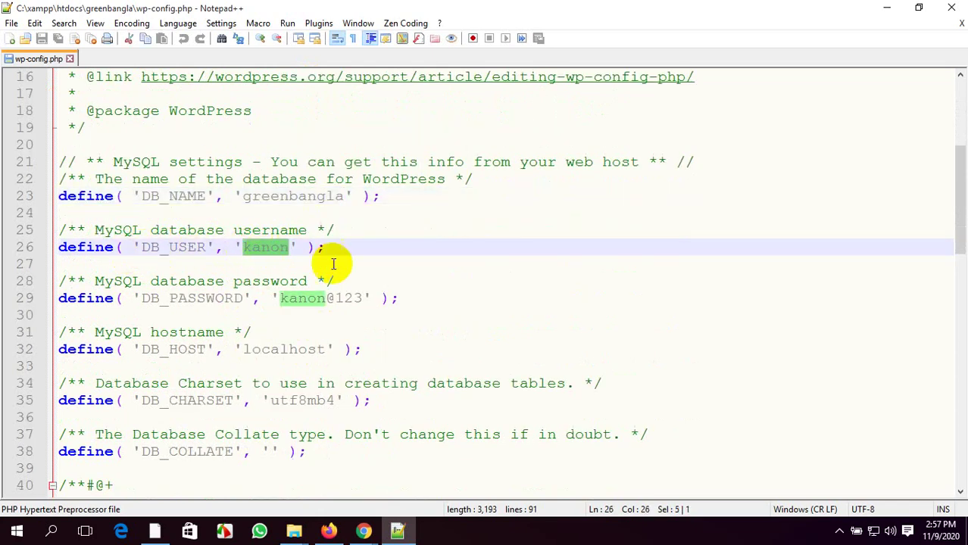
{"action": "left_click", "coordinate": [439, 277]}
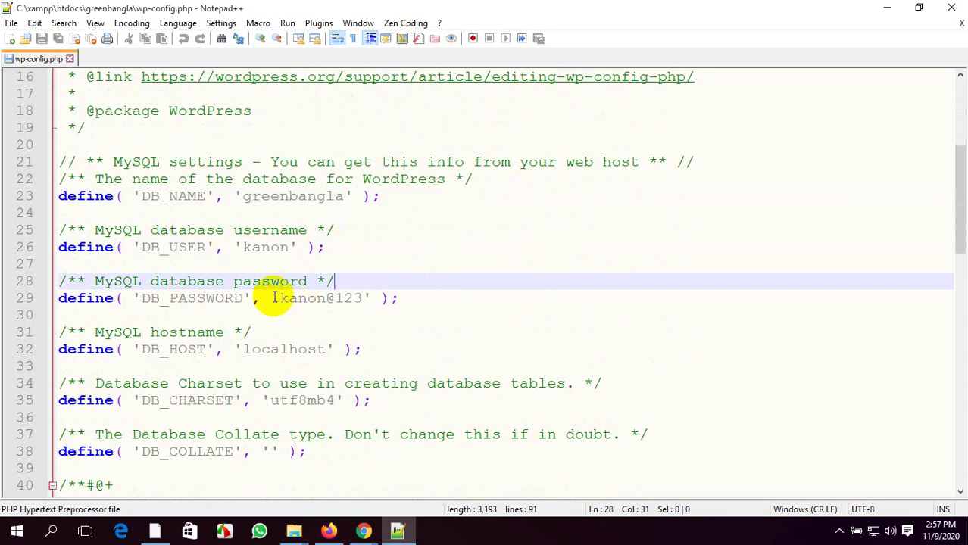
{"action": "left_click_drag", "start_coordinate": [281, 299], "coordinate": [358, 300]}
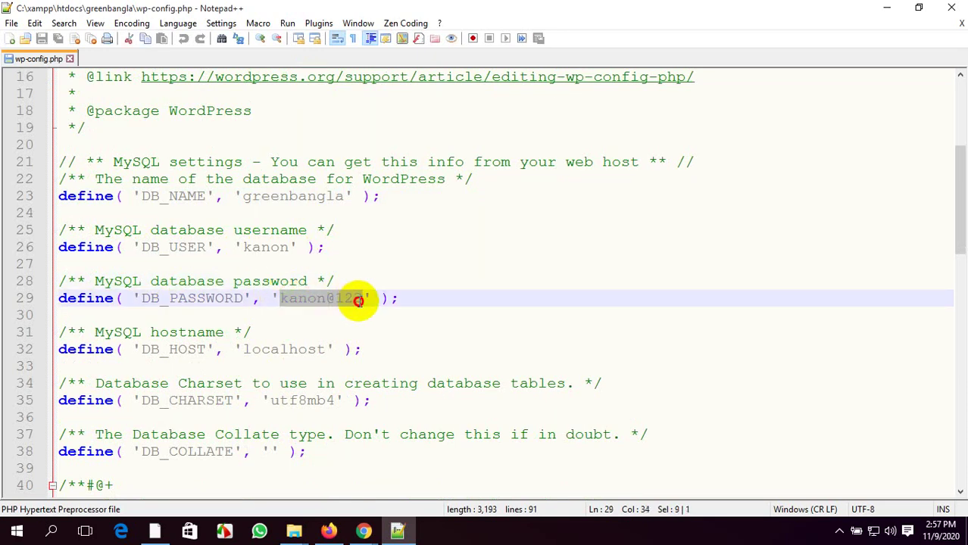
{"action": "left_click", "coordinate": [439, 303]}
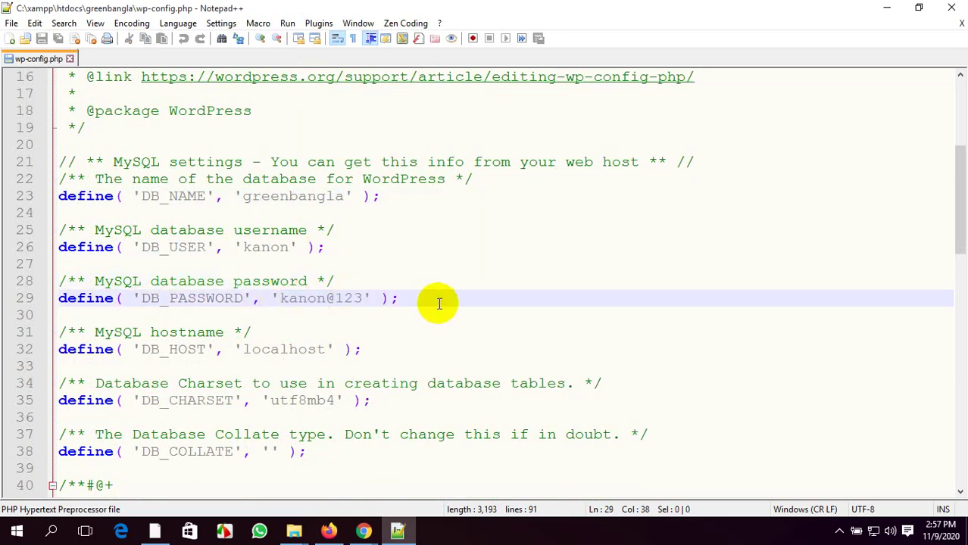
Scroll through the remaining settings, then close wp-config.php and exit Notepad++
{"action": "scroll", "coordinate": [438, 303], "scroll_direction": "down", "scroll_amount": 1}
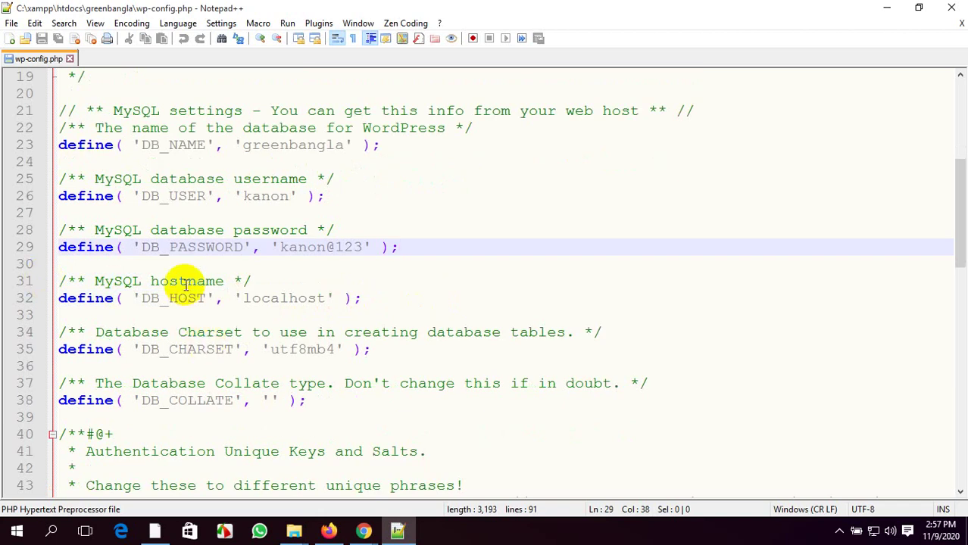
{"action": "scroll", "coordinate": [200, 273], "scroll_direction": "down", "scroll_amount": 1}
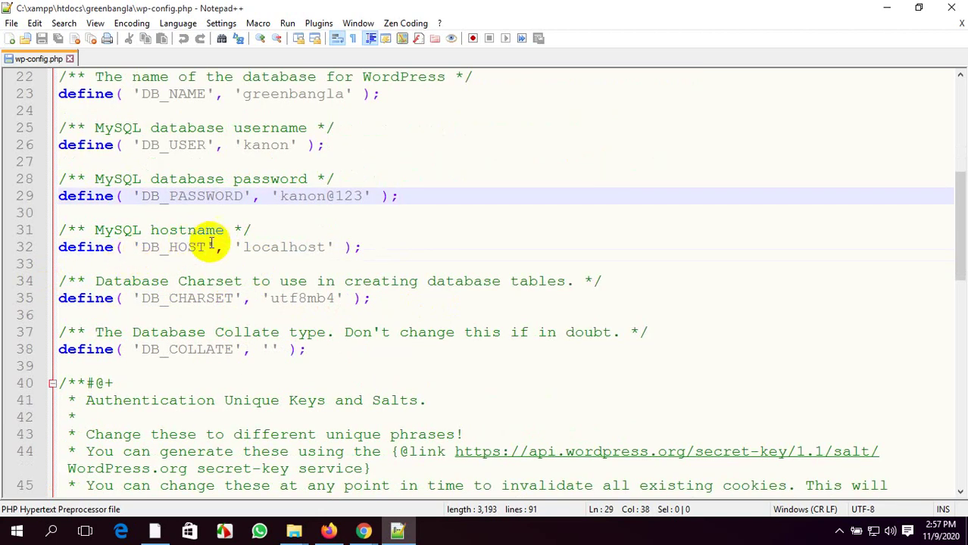
{"action": "scroll", "coordinate": [201, 296], "scroll_direction": "down", "scroll_amount": 8}
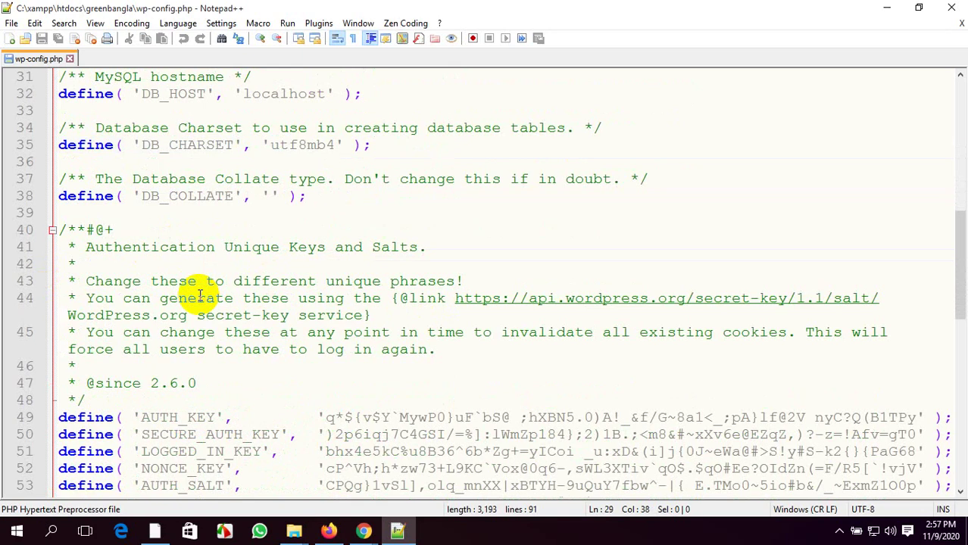
{"action": "scroll", "coordinate": [200, 295], "scroll_direction": "down", "scroll_amount": 7}
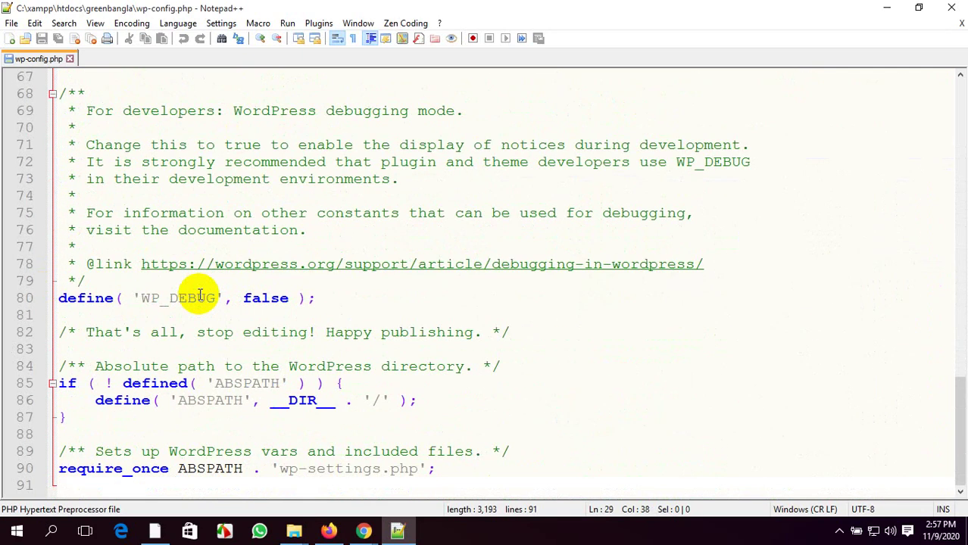
{"action": "scroll", "coordinate": [200, 295], "scroll_direction": "up", "scroll_amount": 20}
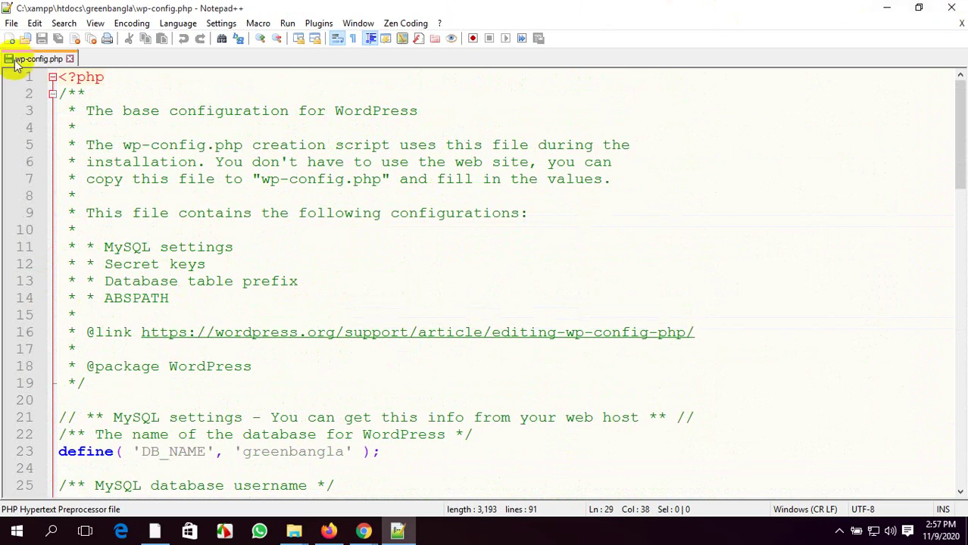
{"action": "left_click", "coordinate": [70, 59]}
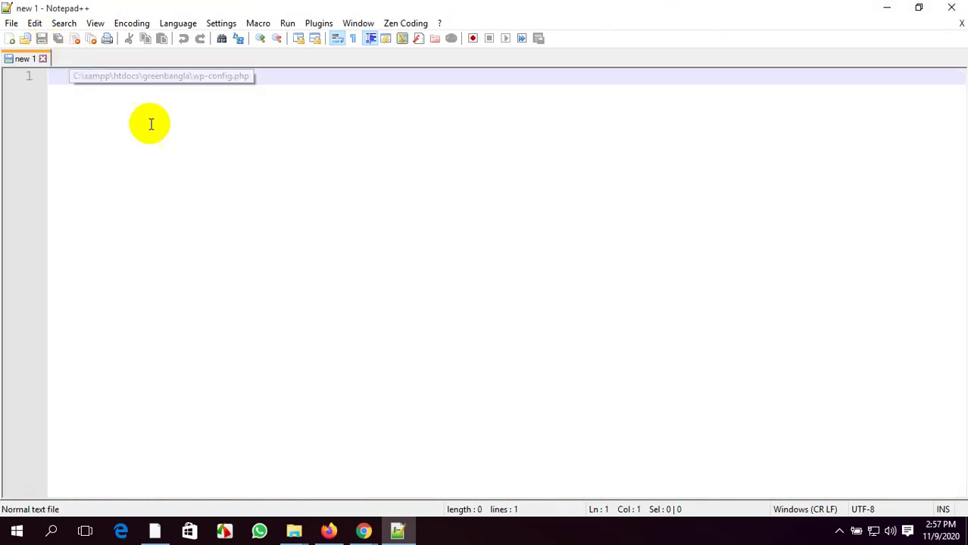
{"action": "left_click", "coordinate": [955, 9]}
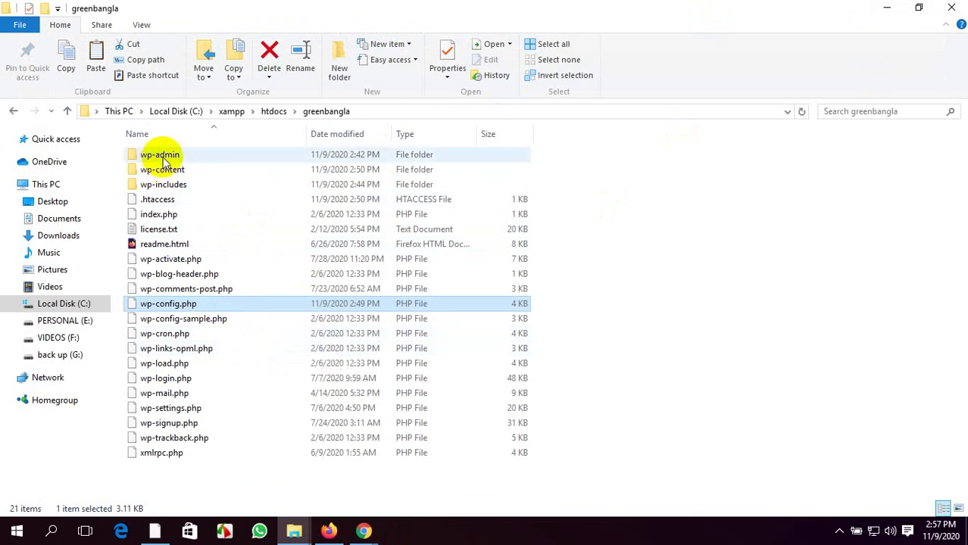
Look inside the wp-admin folder, then go back to greenbangla
{"action": "double_click", "coordinate": [162, 156]}
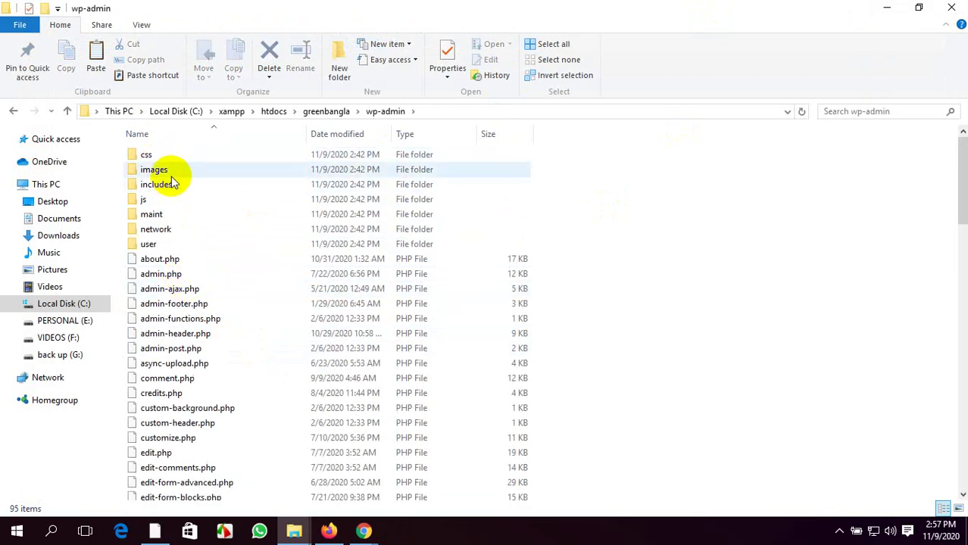
{"action": "scroll", "coordinate": [176, 178], "scroll_direction": "down", "scroll_amount": 4}
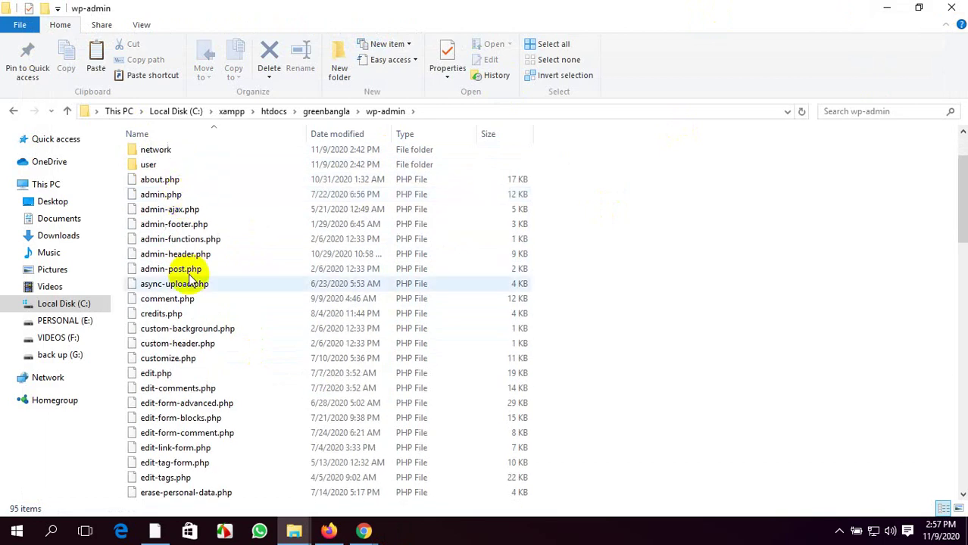
{"action": "scroll", "coordinate": [206, 315], "scroll_direction": "down", "scroll_amount": 20}
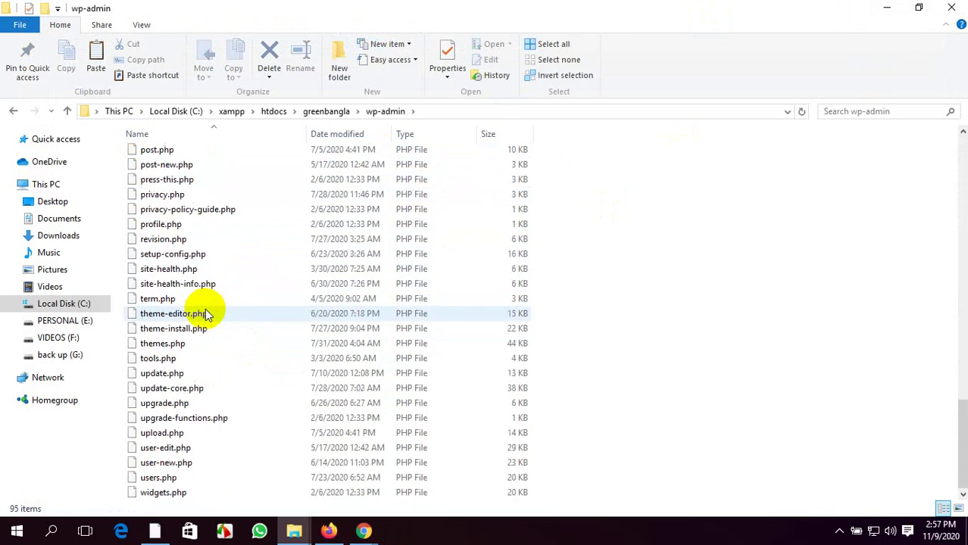
{"action": "scroll", "coordinate": [212, 310], "scroll_direction": "up", "scroll_amount": 20}
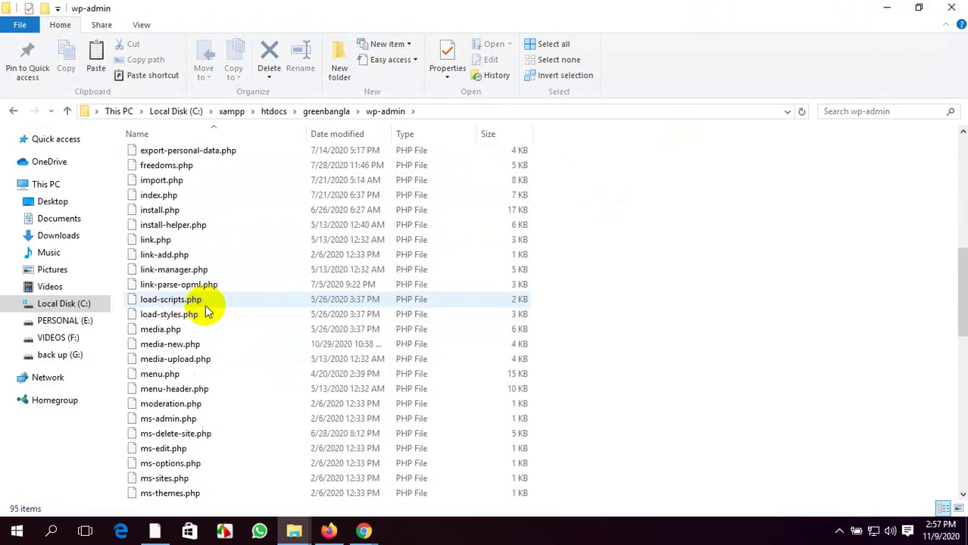
{"action": "left_click", "coordinate": [12, 112]}
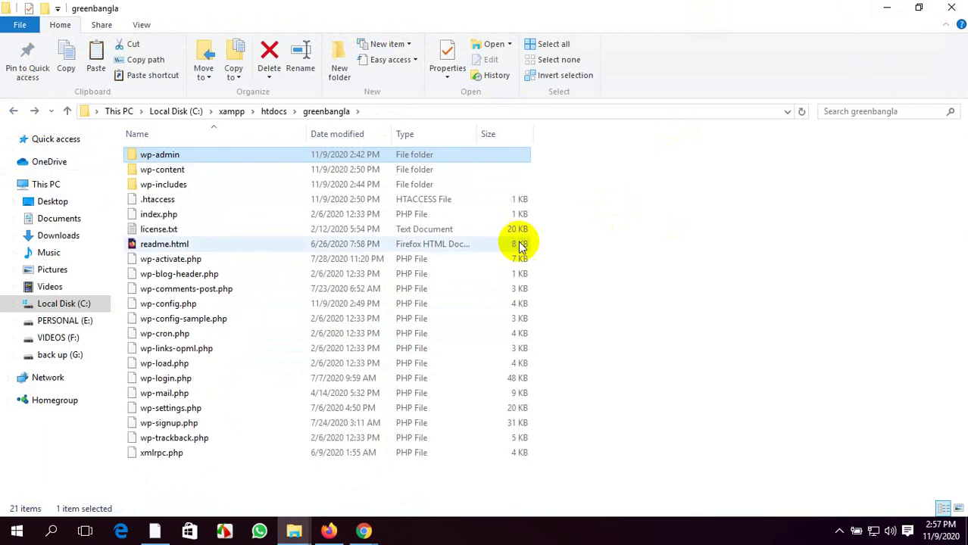
Minimize greenbangla, close the Downloads\wordpress window and refresh the desktop
{"action": "left_click", "coordinate": [888, 8]}
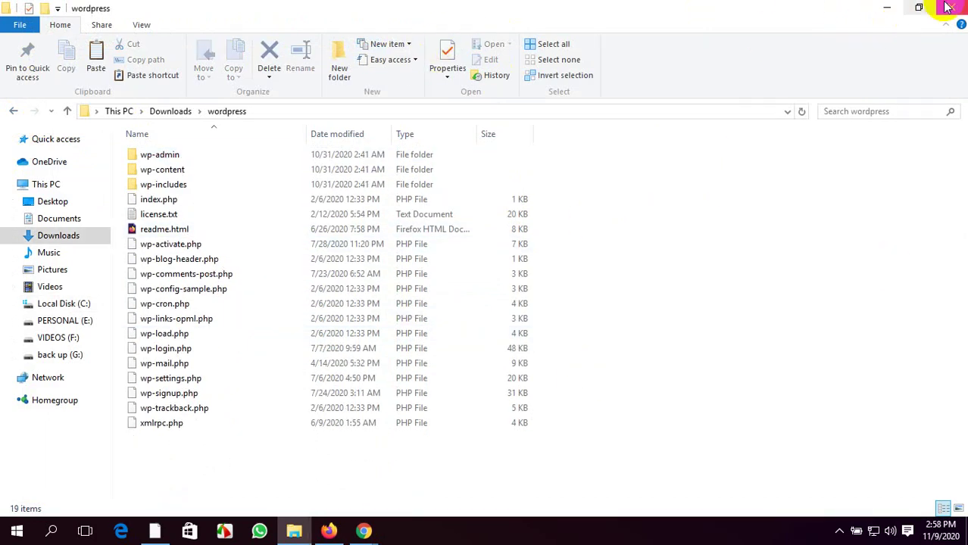
{"action": "left_click", "coordinate": [952, 8]}
{"action": "right_click", "coordinate": [447, 52]}
{"action": "left_click", "coordinate": [482, 95]}
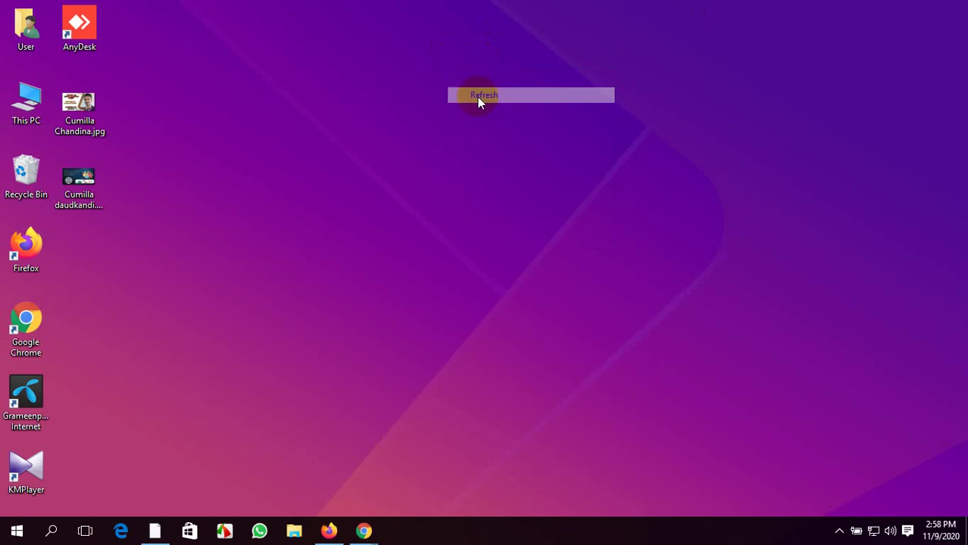
Refresh the desktop again and bring Firefox forward on the WordPress Dashboard
{"action": "right_click", "coordinate": [477, 97]}
{"action": "left_click", "coordinate": [491, 139]}
{"action": "left_click", "coordinate": [328, 531]}
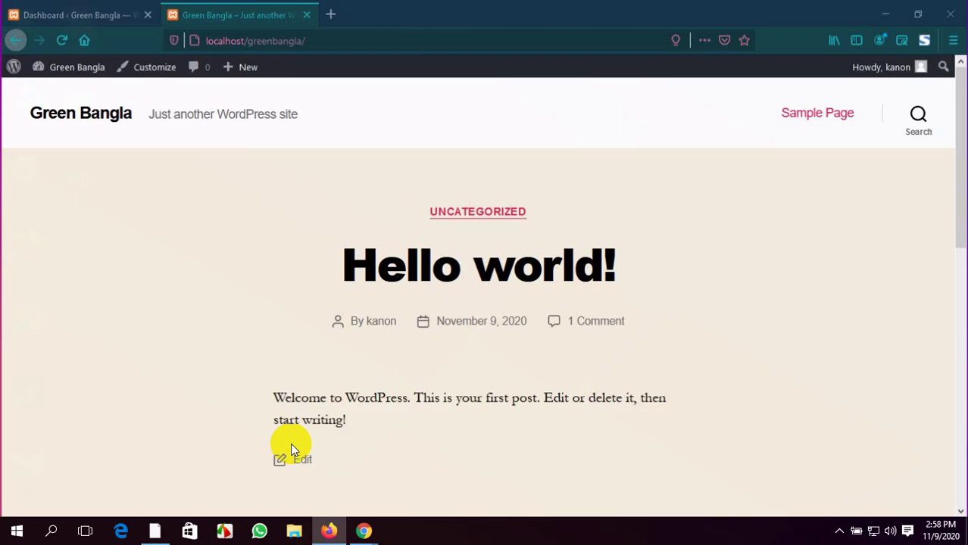
{"action": "left_click", "coordinate": [114, 13]}
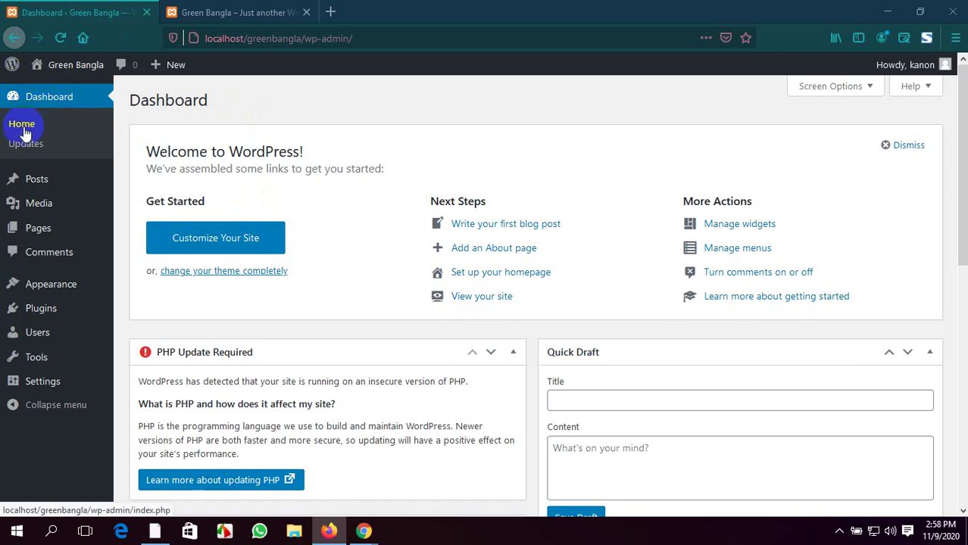
View the Hello world! front page and its admin-bar quick links, then return to the Dashboard
{"action": "mouse_move", "coordinate": [30, 205]}
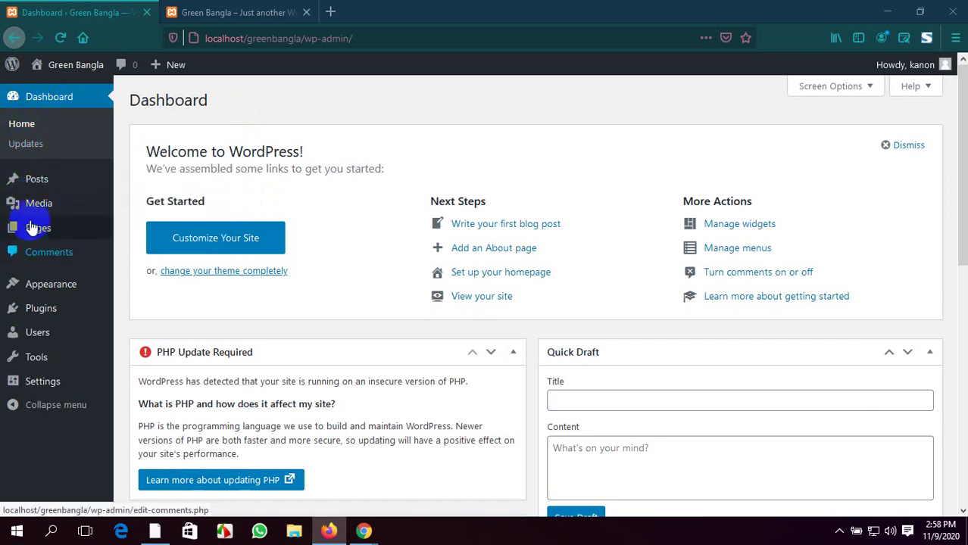
{"action": "mouse_move", "coordinate": [50, 282]}
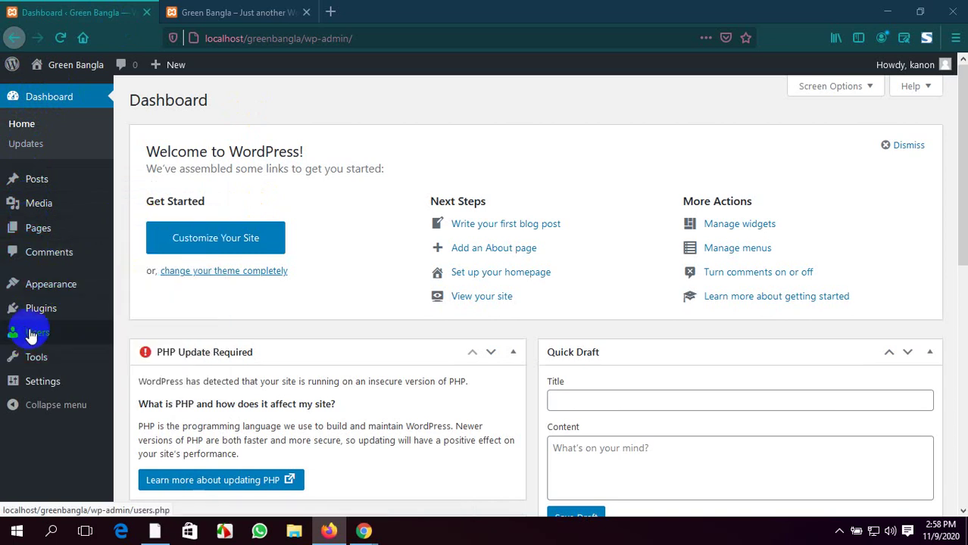
{"action": "mouse_move", "coordinate": [29, 312]}
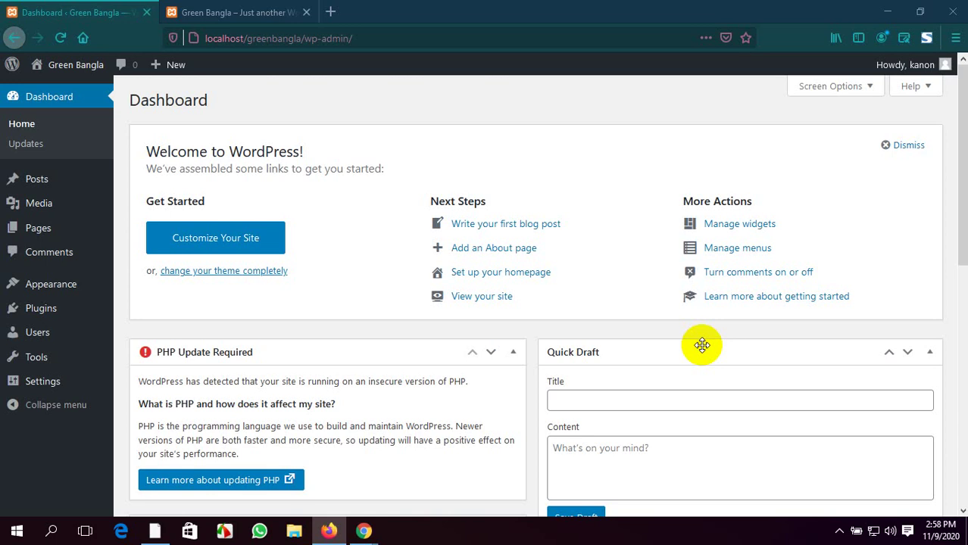
{"action": "left_click", "coordinate": [258, 12]}
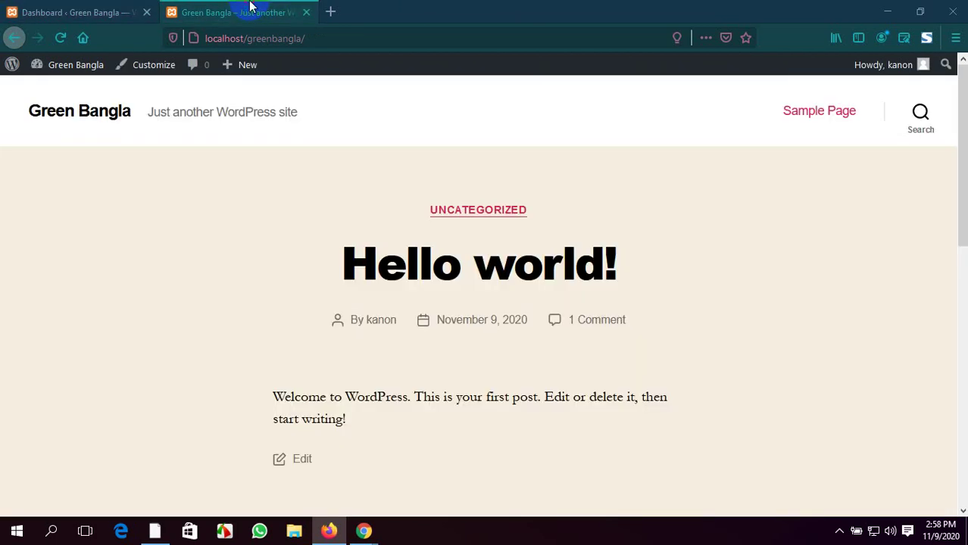
{"action": "left_click", "coordinate": [66, 70]}
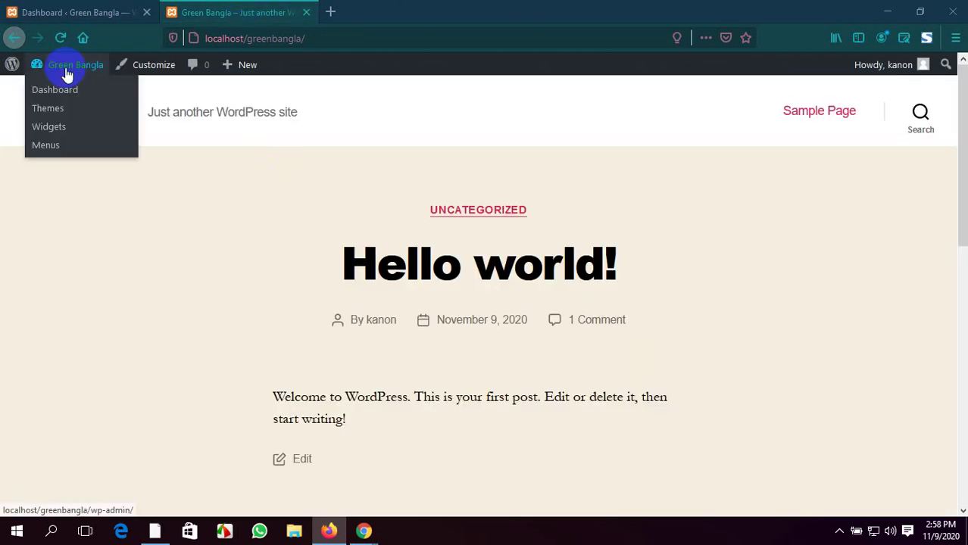
{"action": "left_click", "coordinate": [67, 66]}
{"action": "left_click", "coordinate": [76, 9]}
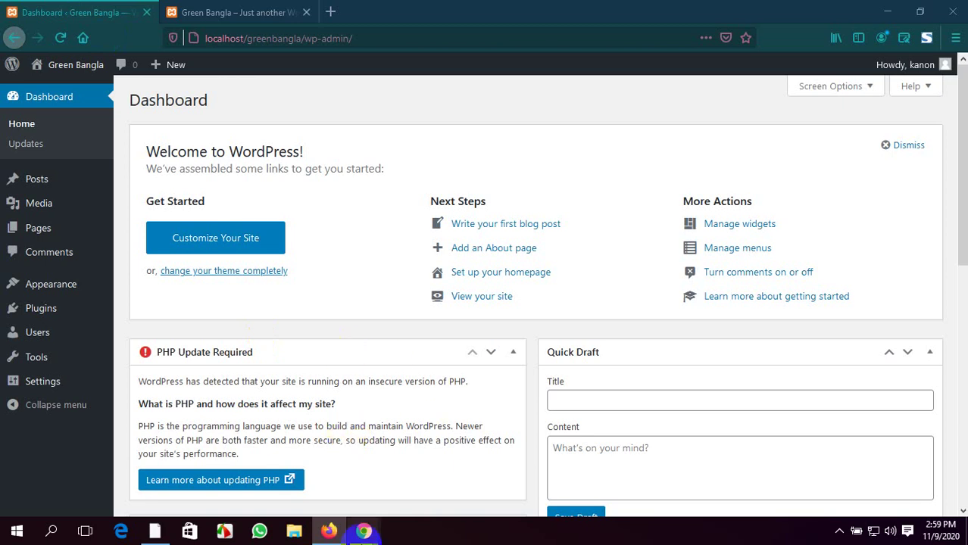
In the Meet call, mute one participant for everyone and confirm Mute
{"action": "left_click", "coordinate": [303, 491]}
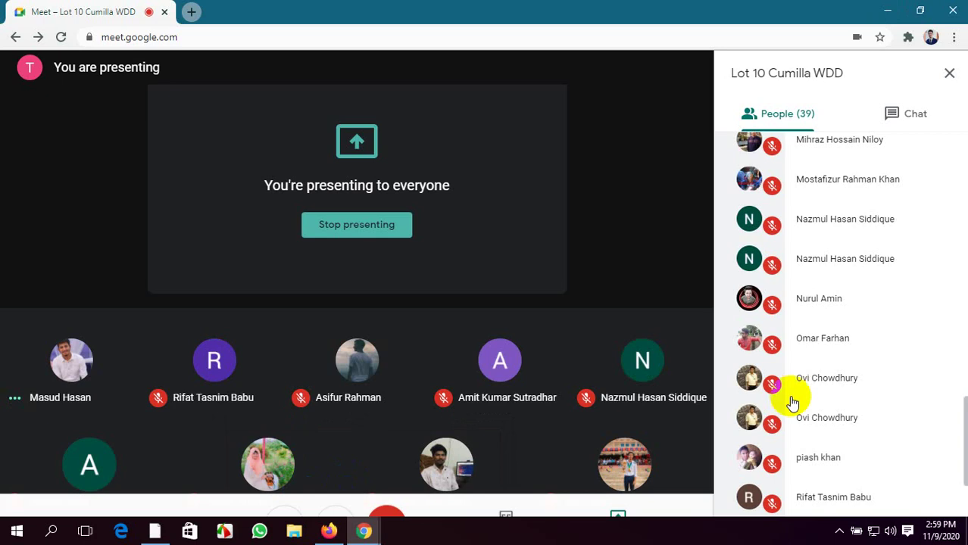
{"action": "scroll", "coordinate": [869, 308], "scroll_direction": "down", "scroll_amount": 3}
{"action": "scroll", "coordinate": [825, 345], "scroll_direction": "up", "scroll_amount": 15}
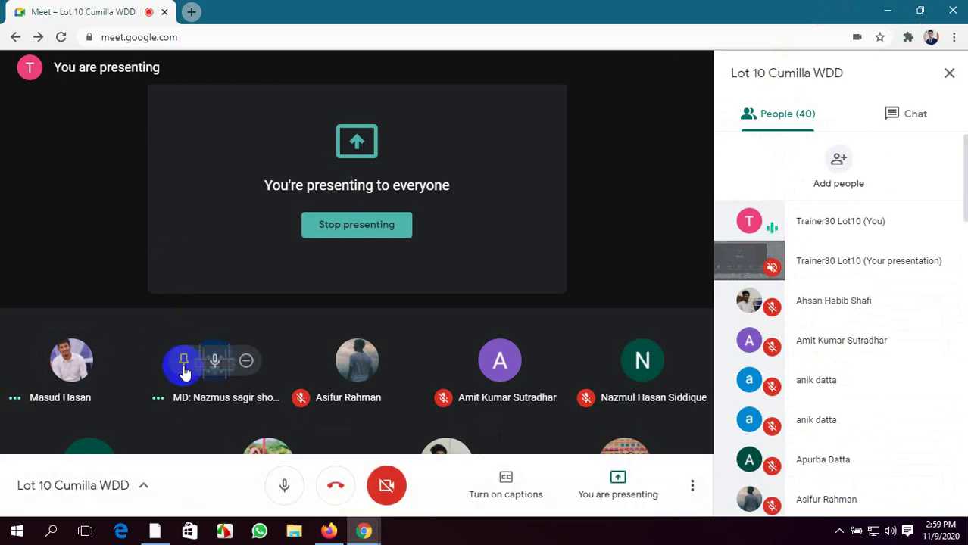
{"action": "left_click", "coordinate": [215, 362]}
{"action": "left_click", "coordinate": [572, 319]}
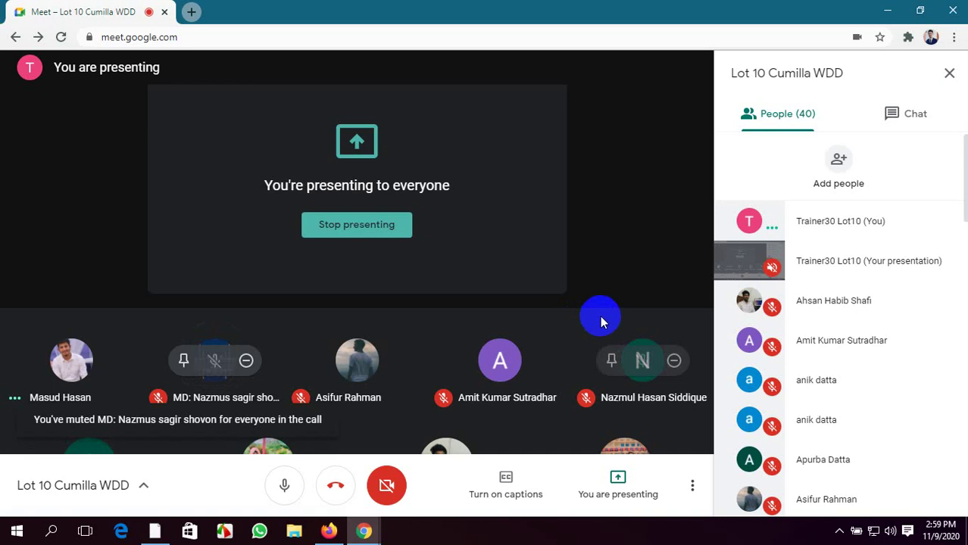
Hide the Chrome Meet window to get back to the WordPress dashboard
{"action": "scroll", "coordinate": [858, 346], "scroll_direction": "down", "scroll_amount": 10}
{"action": "scroll", "coordinate": [858, 345], "scroll_direction": "down", "scroll_amount": 8}
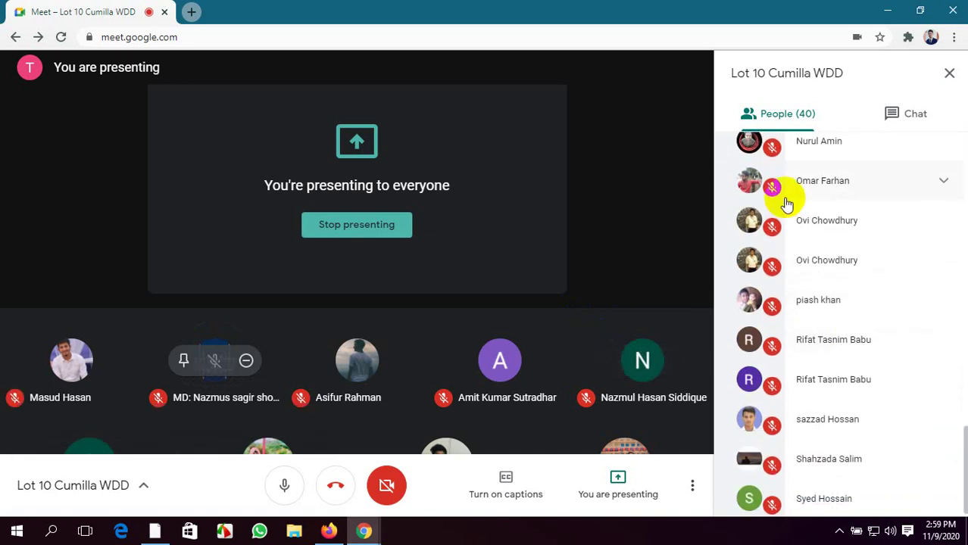
{"action": "scroll", "coordinate": [785, 195], "scroll_direction": "up", "scroll_amount": 15}
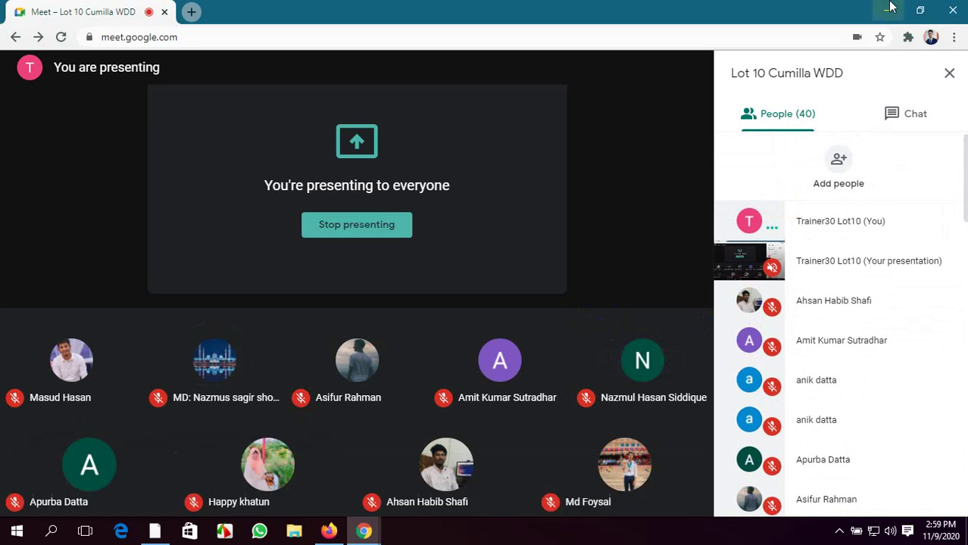
{"action": "left_click", "coordinate": [887, 10]}
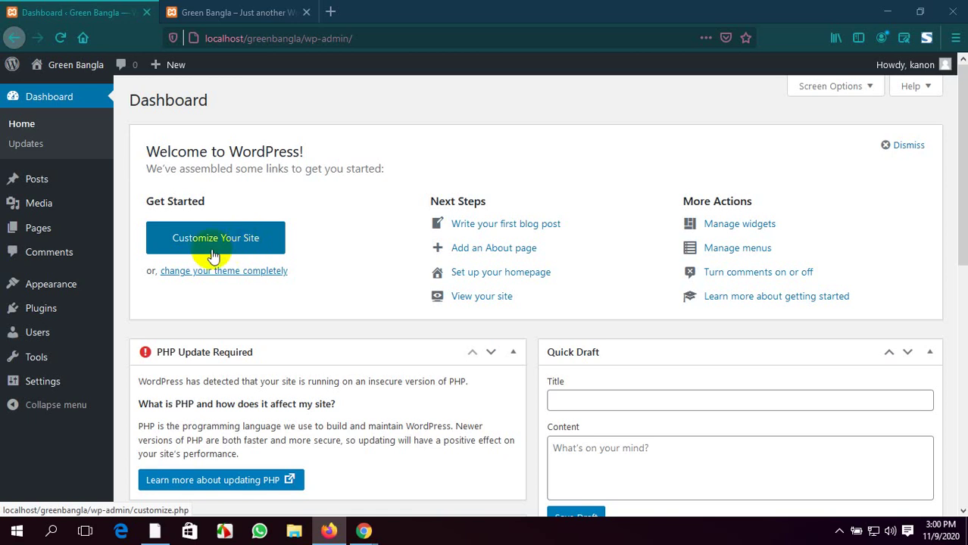
{"action": "mouse_move", "coordinate": [50, 190]}
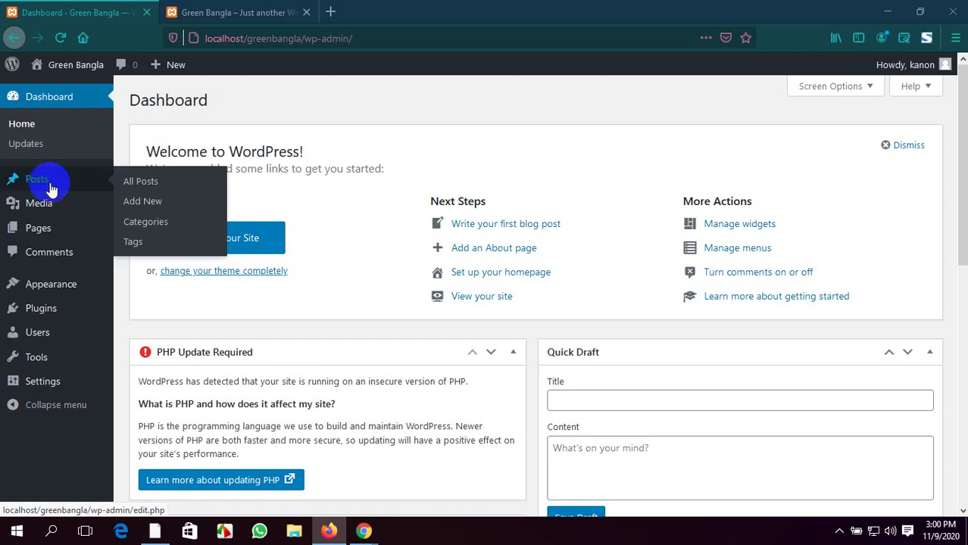
{"action": "mouse_move", "coordinate": [38, 211]}
{"action": "mouse_move", "coordinate": [42, 231]}
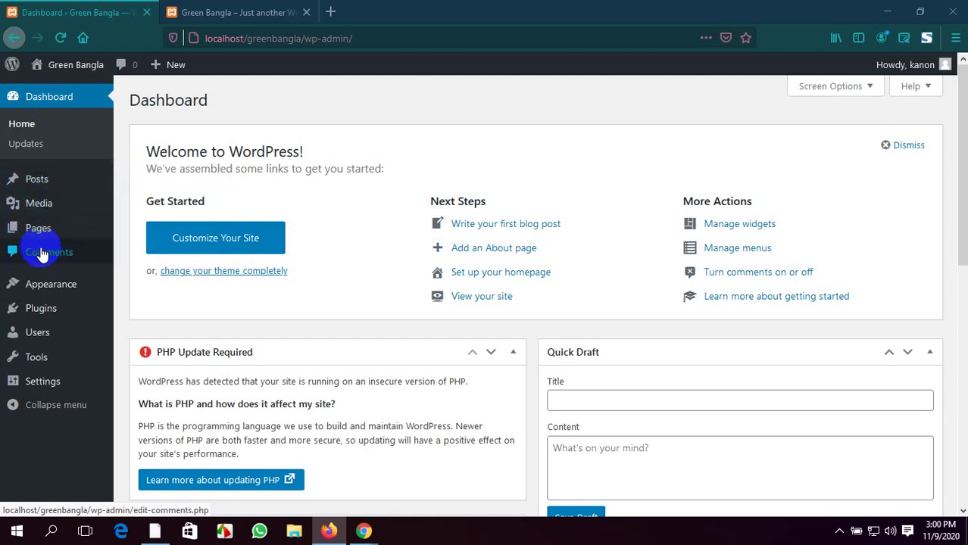
{"action": "mouse_move", "coordinate": [22, 295]}
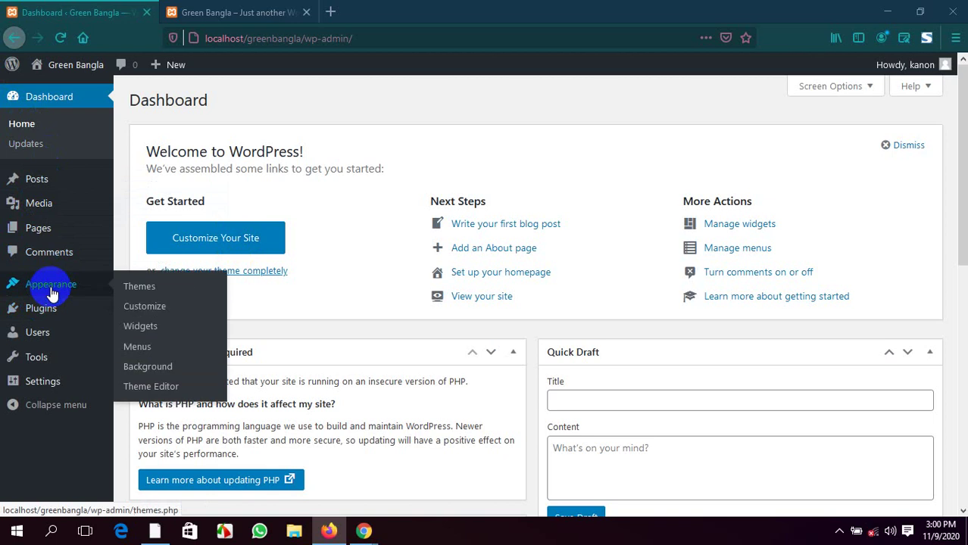
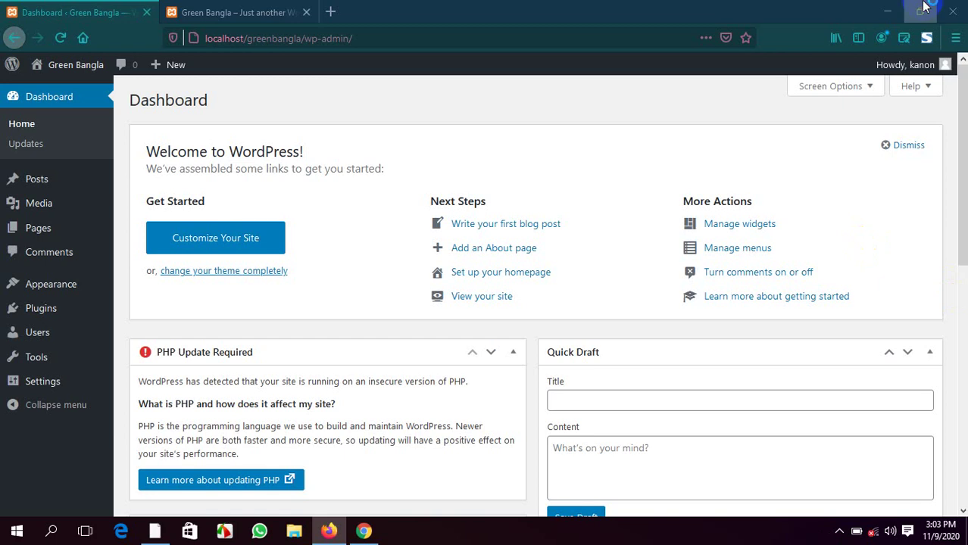
Minimize Firefox to reveal the desktop and refresh the desktop twice
{"action": "left_click", "coordinate": [888, 11]}
{"action": "right_click", "coordinate": [560, 72]}
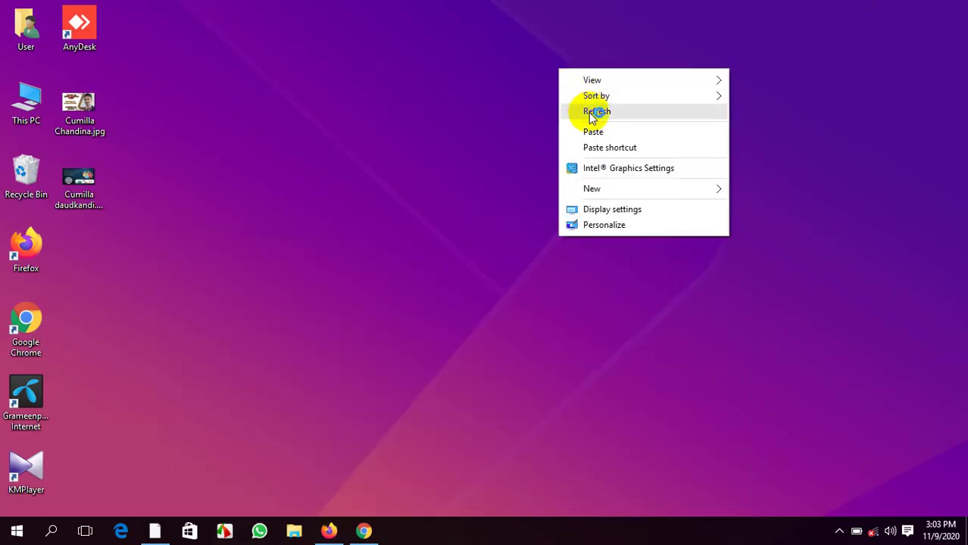
{"action": "left_click", "coordinate": [588, 112]}
{"action": "right_click", "coordinate": [583, 108]}
{"action": "left_click", "coordinate": [607, 153]}
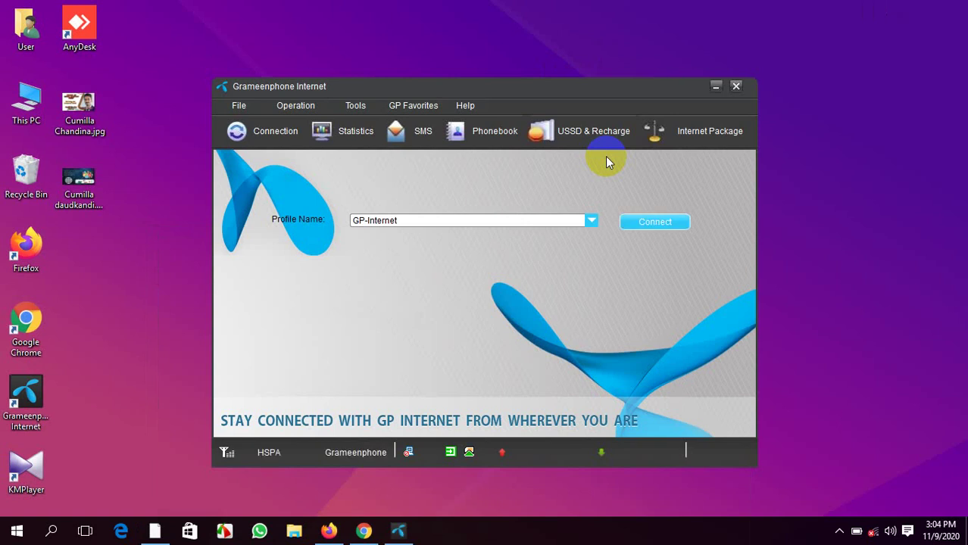
Connect Grameenphone Internet with the GP-Internet profile, minimize its window and refresh the desktop
{"action": "left_click", "coordinate": [655, 224]}
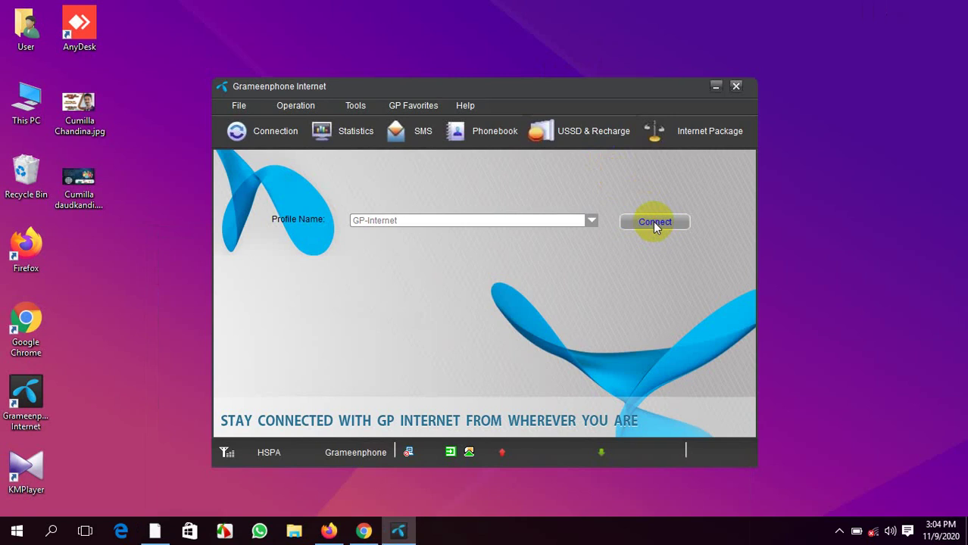
{"action": "left_click", "coordinate": [714, 87]}
{"action": "right_click", "coordinate": [596, 91]}
{"action": "left_click", "coordinate": [622, 130]}
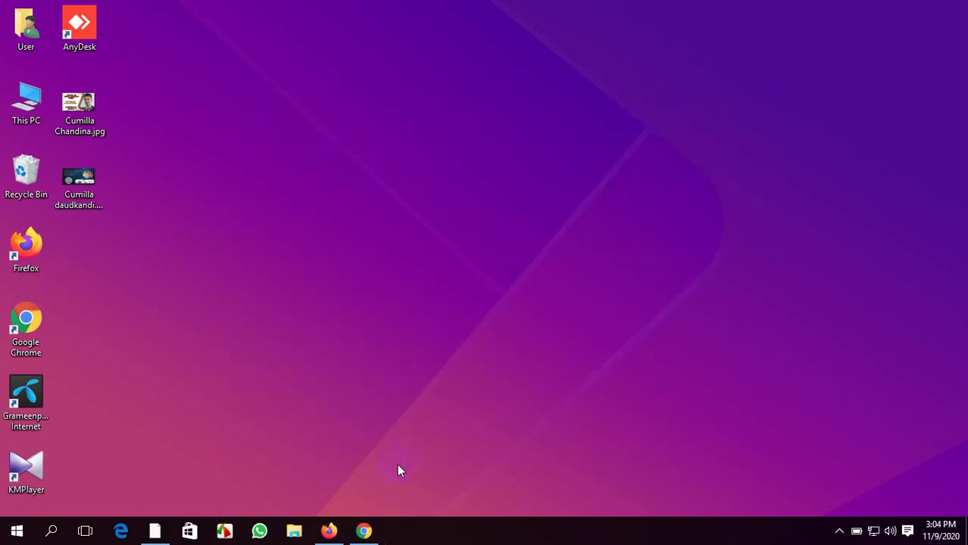
In Chrome, close the loading Grameenphone tab and admit the waiting person into the Meet call
{"action": "left_click", "coordinate": [361, 532]}
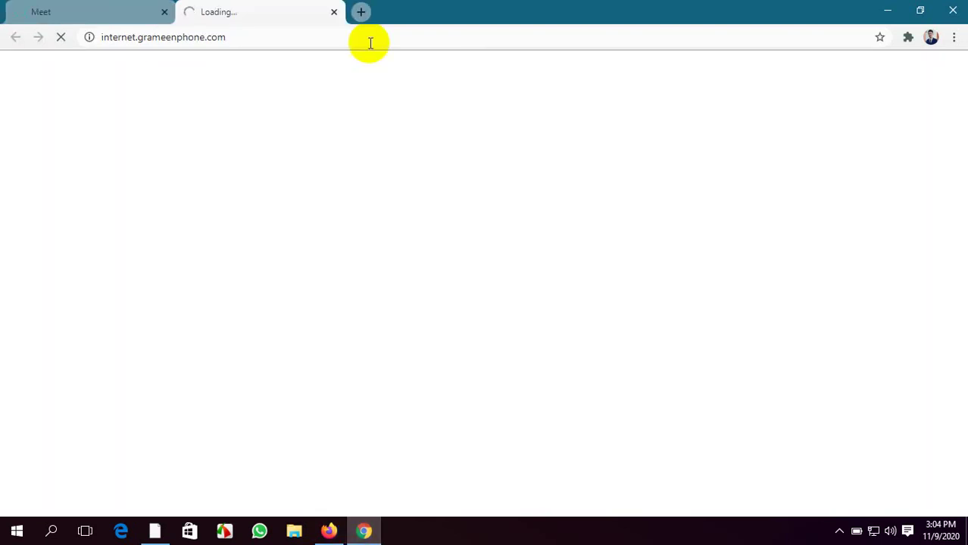
{"action": "left_click", "coordinate": [334, 13]}
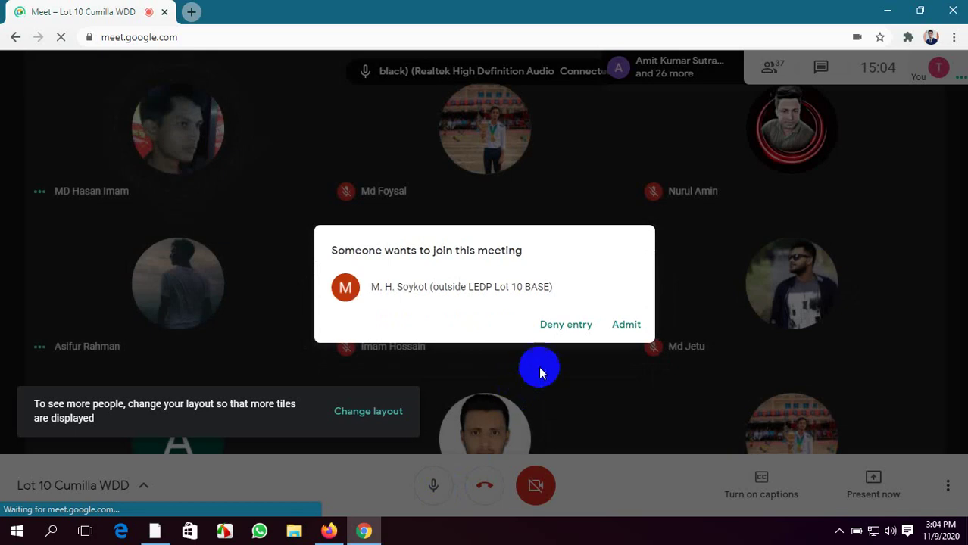
{"action": "left_click", "coordinate": [622, 330]}
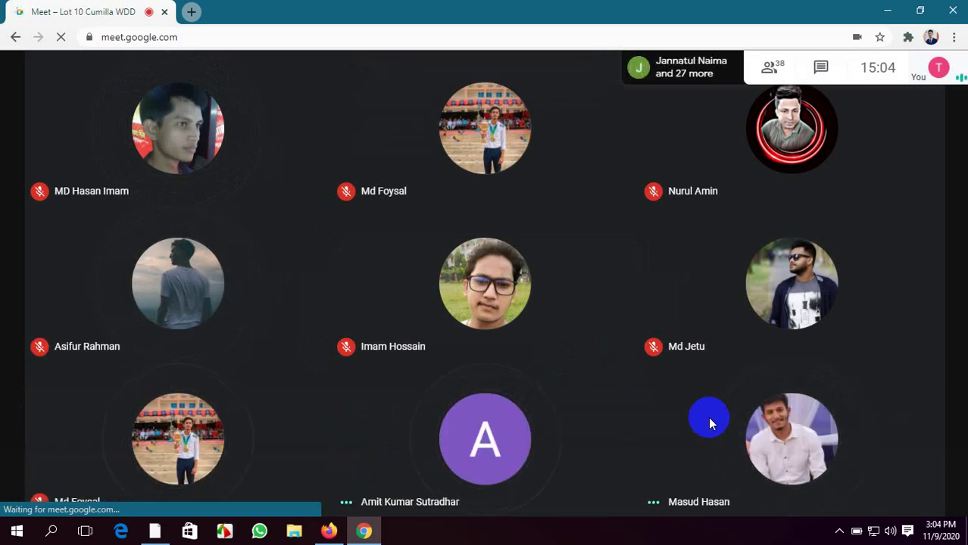
Minimize the Meet window, refresh the desktop three times, and bring back the WordPress dashboard
{"action": "left_click", "coordinate": [887, 11]}
{"action": "right_click", "coordinate": [564, 120]}
{"action": "left_click", "coordinate": [601, 163]}
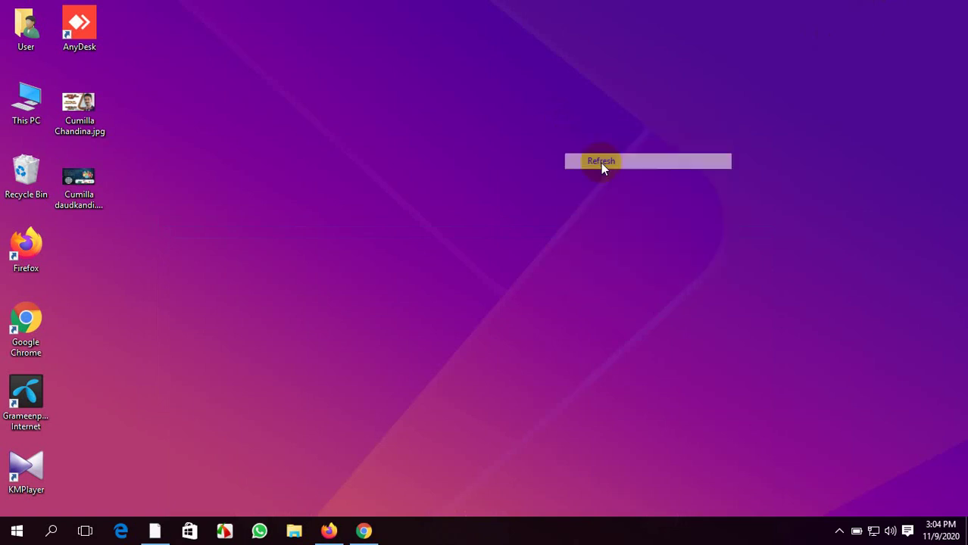
{"action": "right_click", "coordinate": [345, 149]}
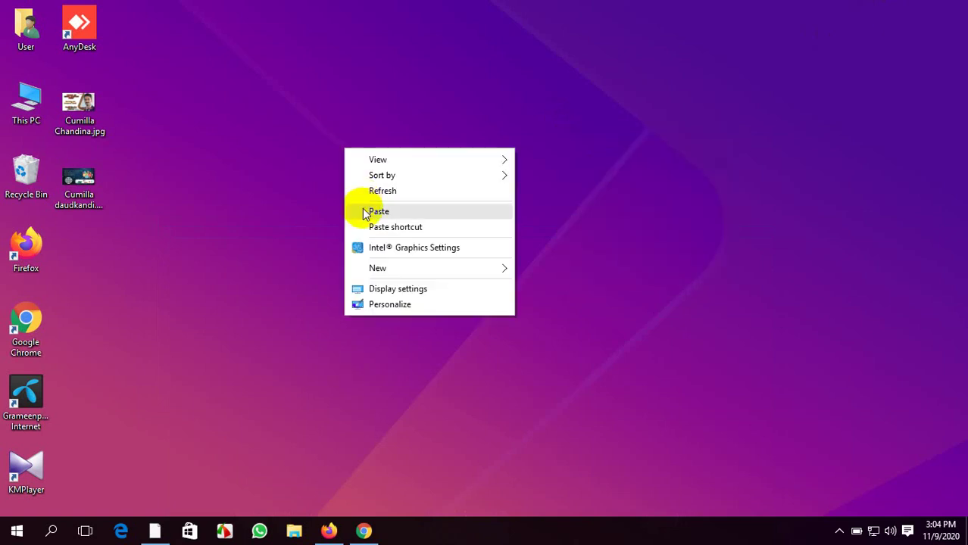
{"action": "left_click", "coordinate": [374, 192]}
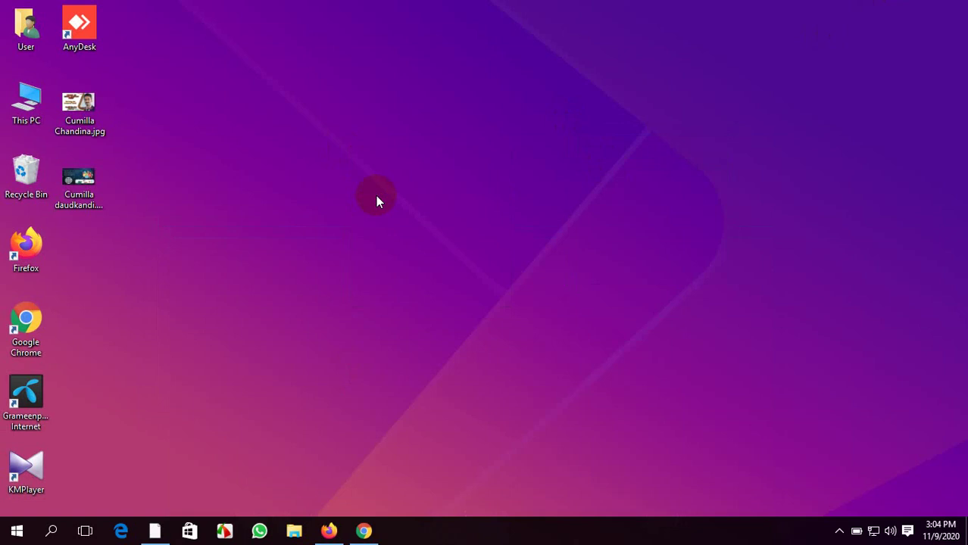
{"action": "right_click", "coordinate": [376, 196]}
{"action": "left_click", "coordinate": [403, 237]}
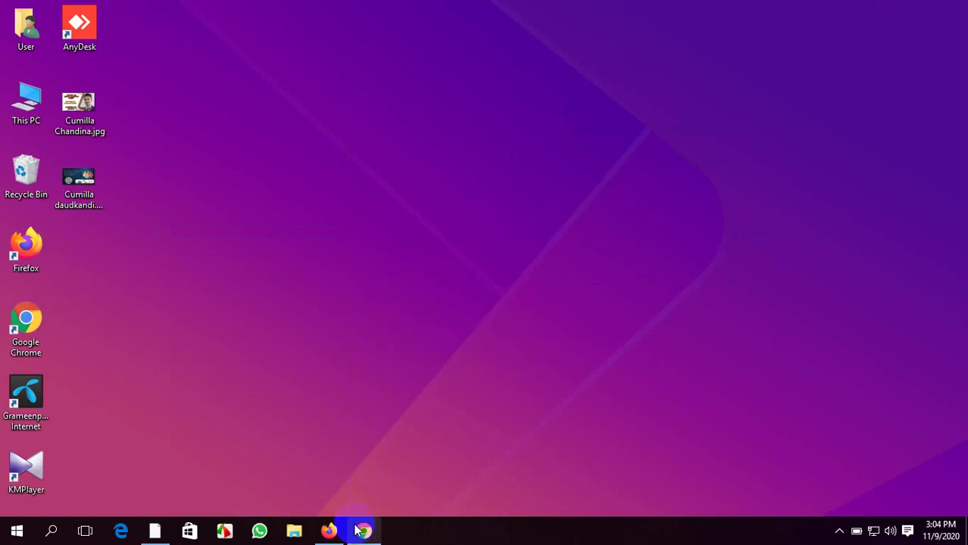
{"action": "left_click", "coordinate": [328, 531]}
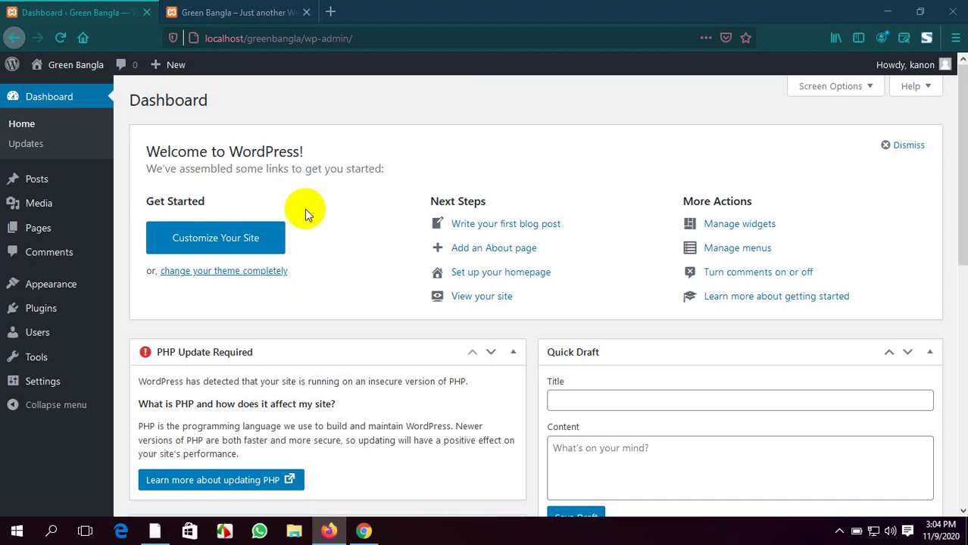
Present your entire screen in Meet, dismiss the sharing notice, and return to WordPress
{"action": "left_click", "coordinate": [364, 531]}
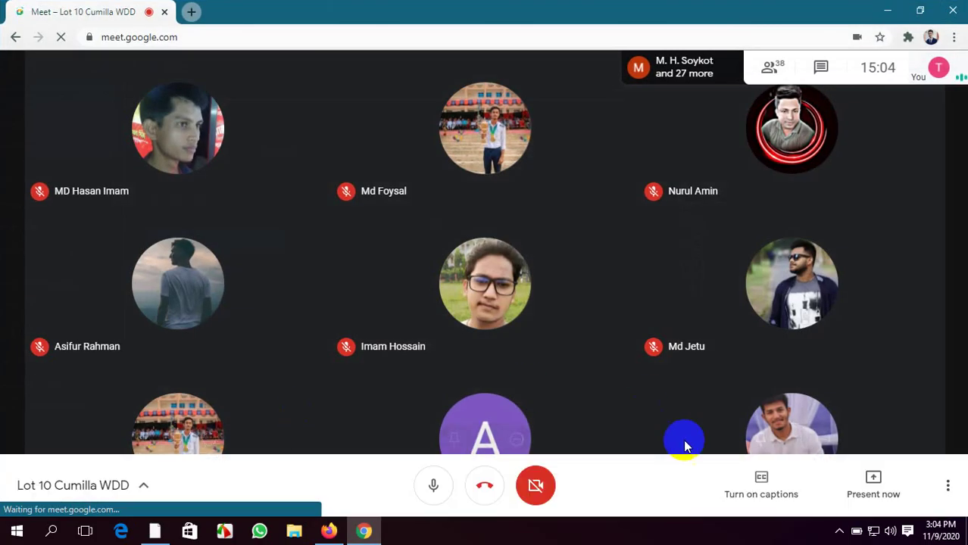
{"action": "left_click", "coordinate": [856, 478]}
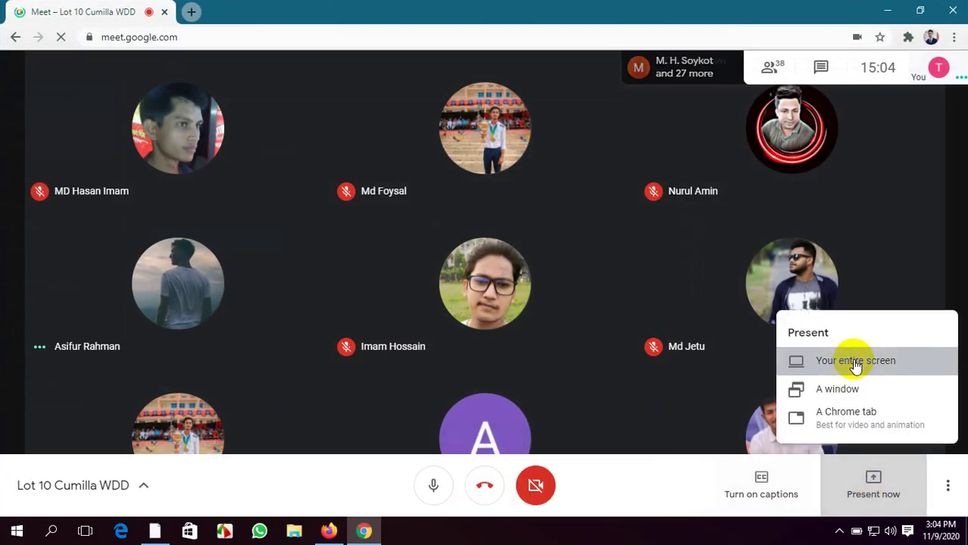
{"action": "left_click", "coordinate": [856, 364]}
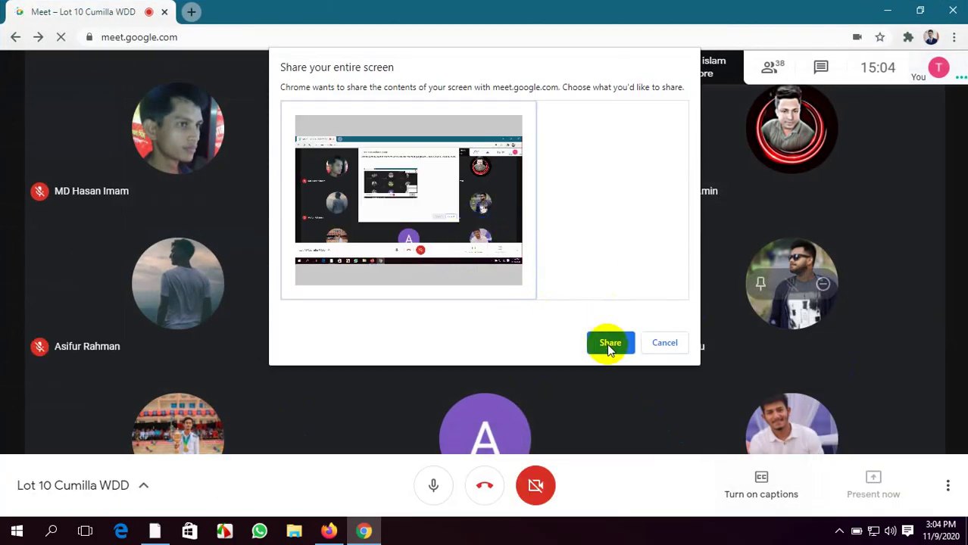
{"action": "left_click", "coordinate": [610, 343]}
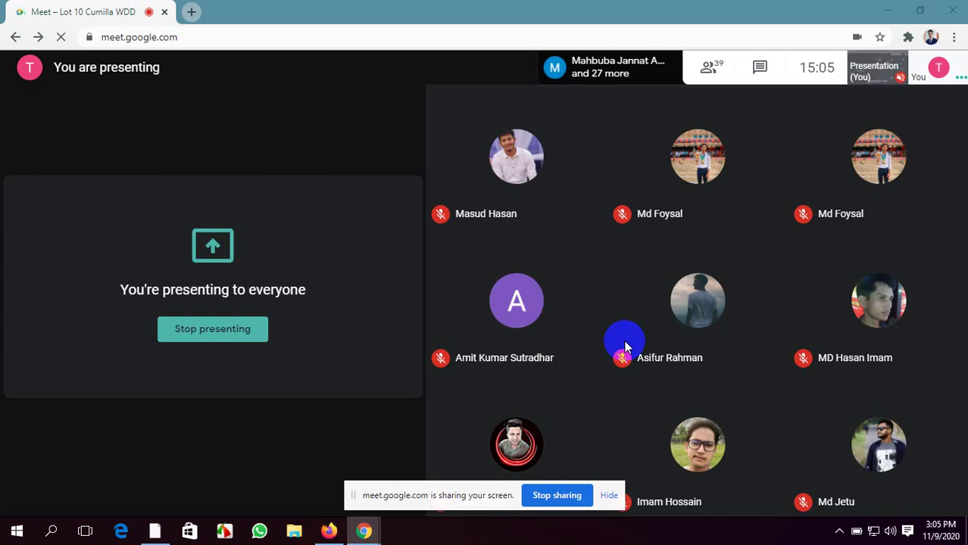
{"action": "left_click", "coordinate": [612, 496]}
{"action": "left_click", "coordinate": [328, 531]}
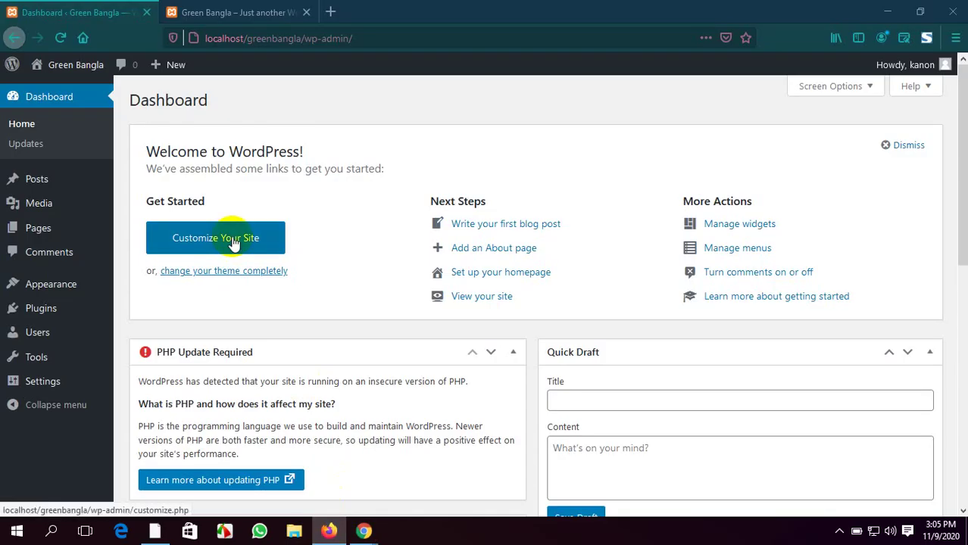
Open Posts > All Posts in the admin sidebar, then view the Green Bangla front page with Hello world!
{"action": "left_click", "coordinate": [32, 151]}
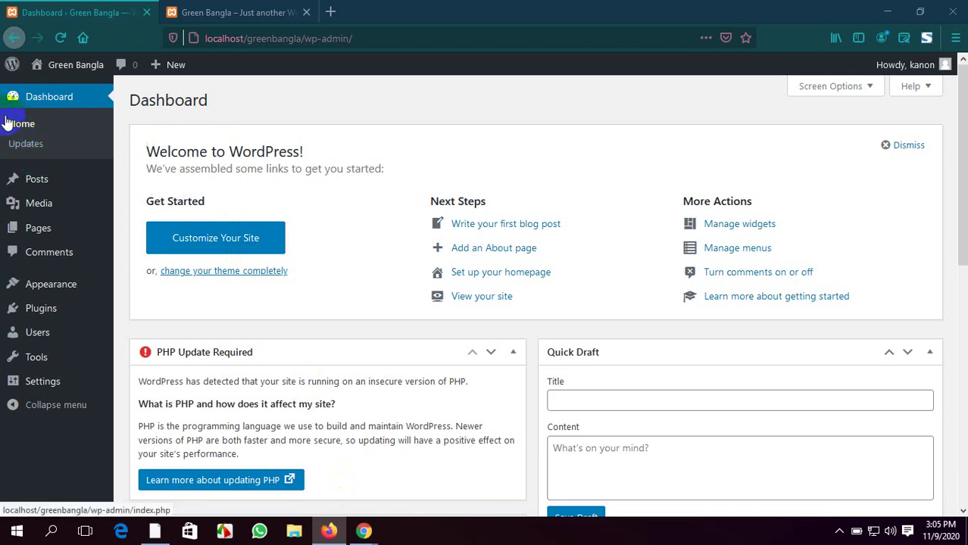
{"action": "scroll", "coordinate": [447, 291], "scroll_direction": "down", "scroll_amount": 3}
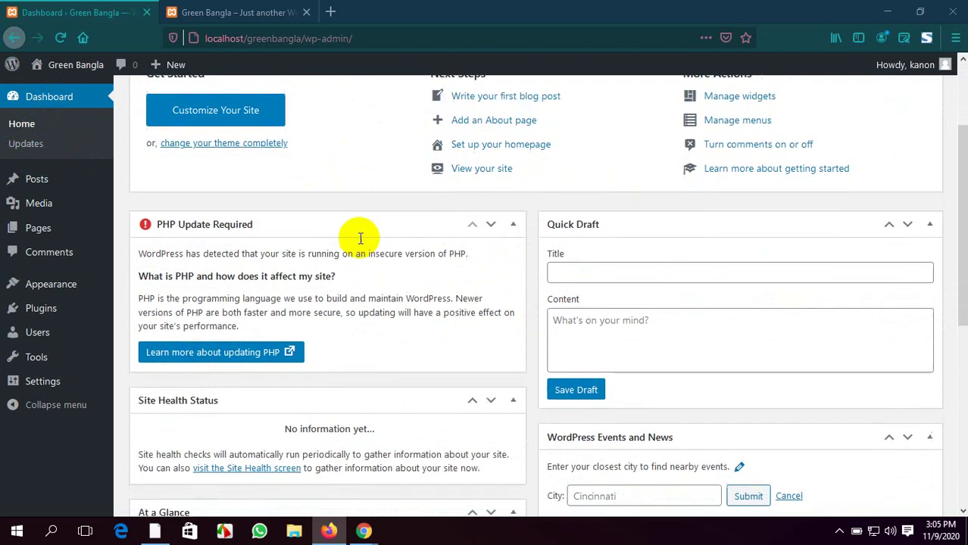
{"action": "scroll", "coordinate": [361, 239], "scroll_direction": "up", "scroll_amount": 3}
{"action": "left_click", "coordinate": [35, 183]}
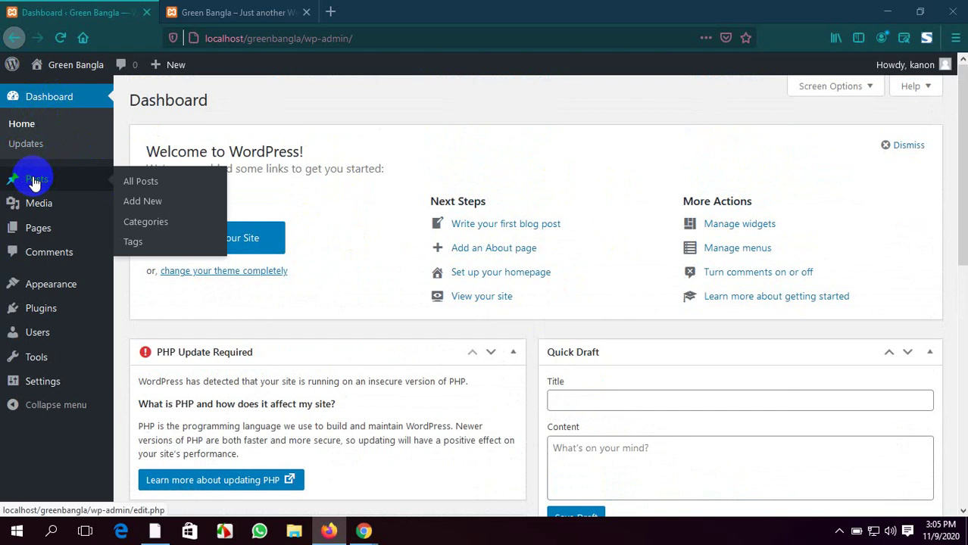
{"action": "left_click", "coordinate": [144, 182]}
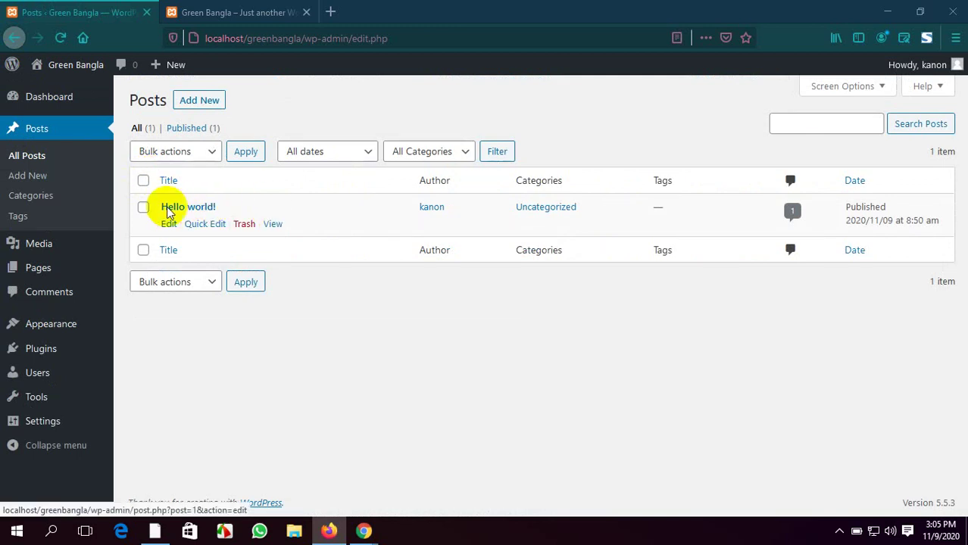
{"action": "left_click", "coordinate": [196, 11]}
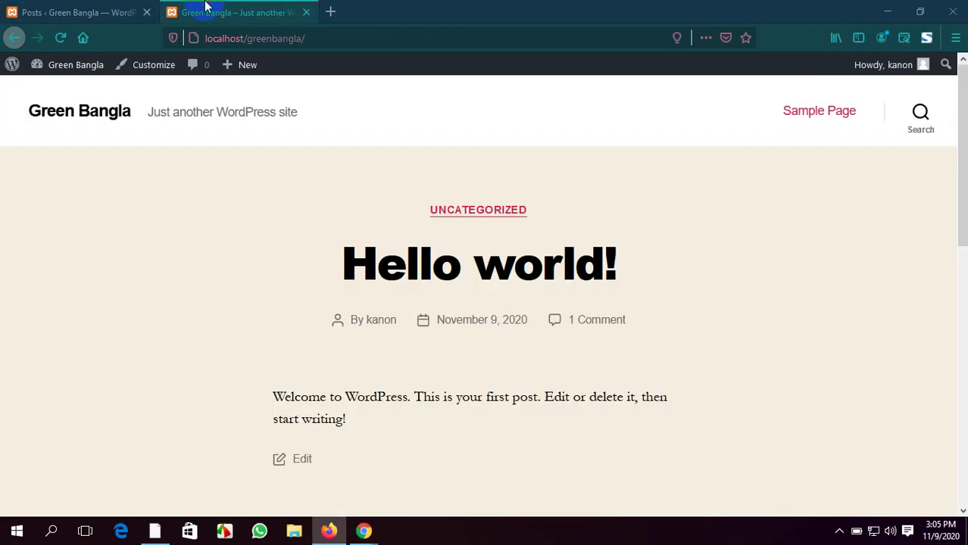
Open the Prothom Alo English news site in a new browser tab
{"action": "left_click", "coordinate": [327, 12]}
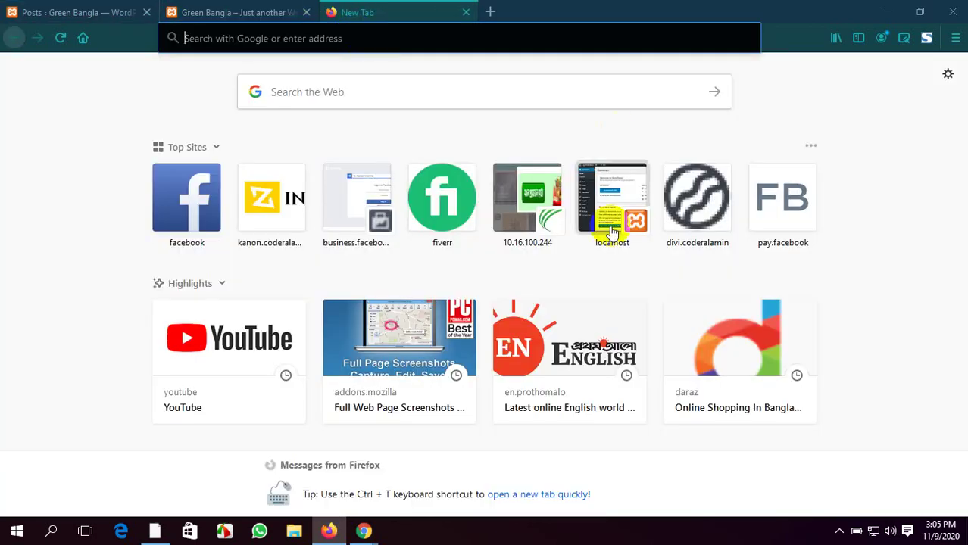
{"action": "left_click", "coordinate": [584, 359]}
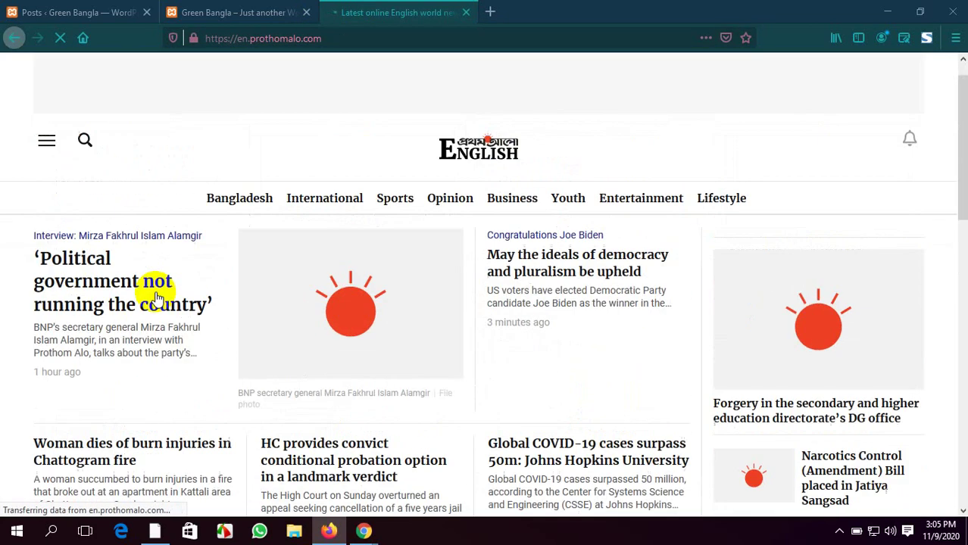
{"action": "left_click", "coordinate": [198, 10]}
{"action": "left_click", "coordinate": [78, 10]}
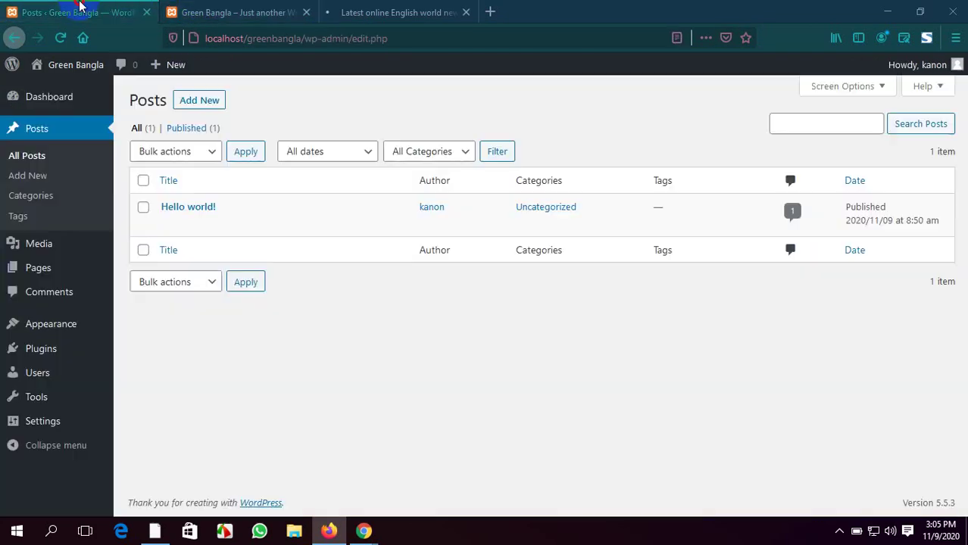
Look over the front page, news tab and Posts list, then start a new post with Add New
{"action": "mouse_move", "coordinate": [177, 207]}
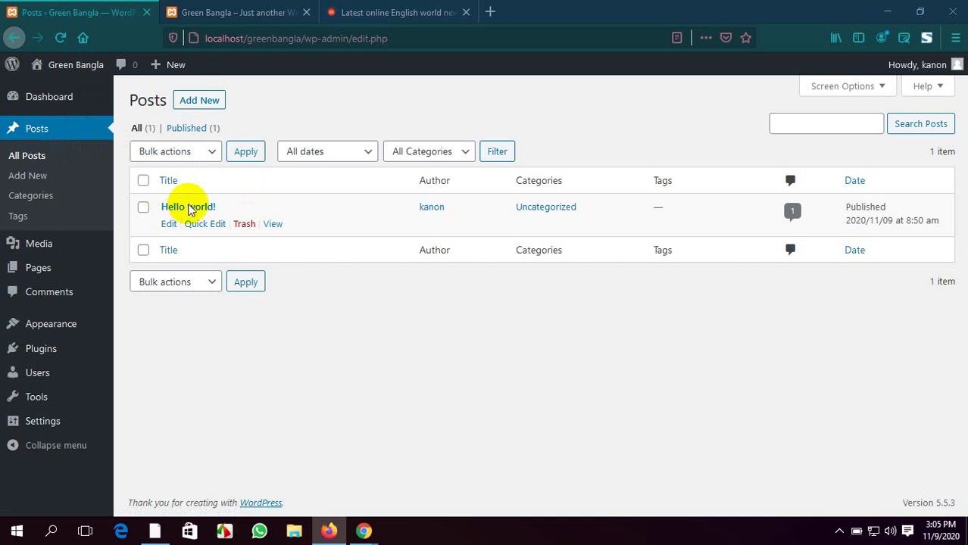
{"action": "left_click", "coordinate": [220, 9]}
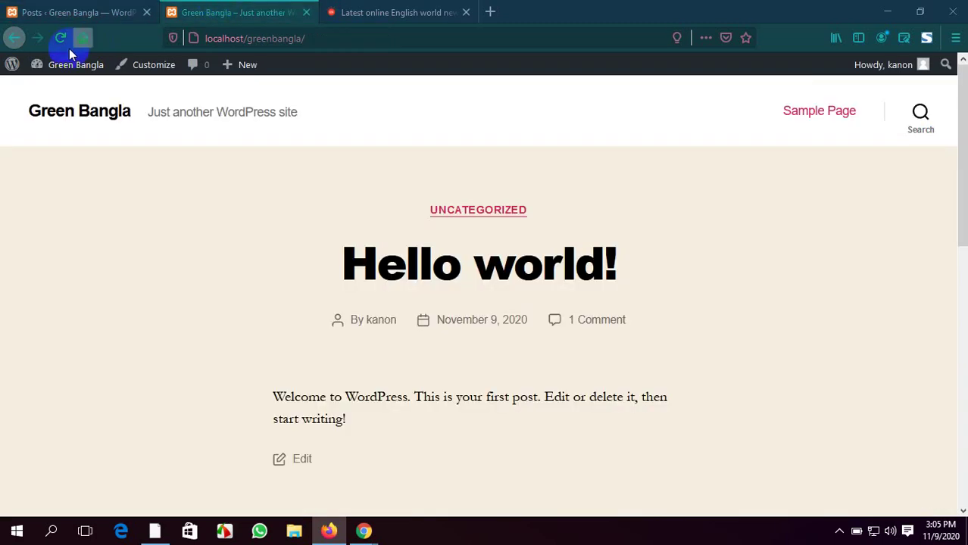
{"action": "left_click", "coordinate": [72, 12]}
{"action": "mouse_move", "coordinate": [53, 96]}
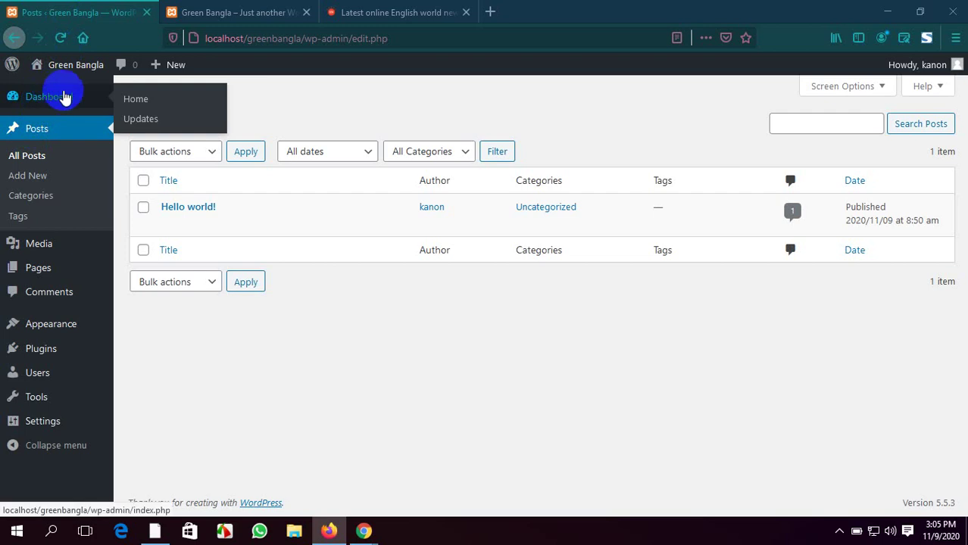
{"action": "left_click", "coordinate": [275, 8]}
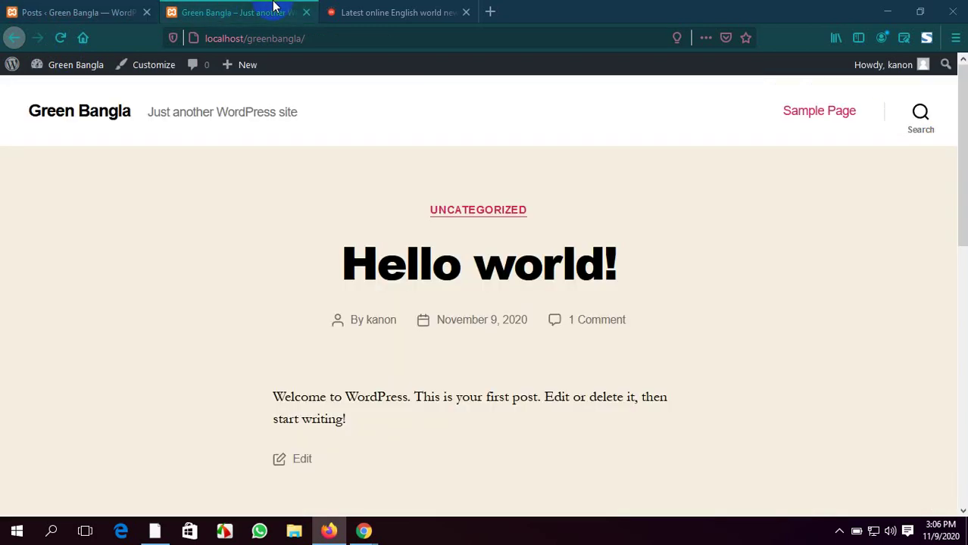
{"action": "left_click", "coordinate": [380, 9]}
{"action": "left_click", "coordinate": [244, 9]}
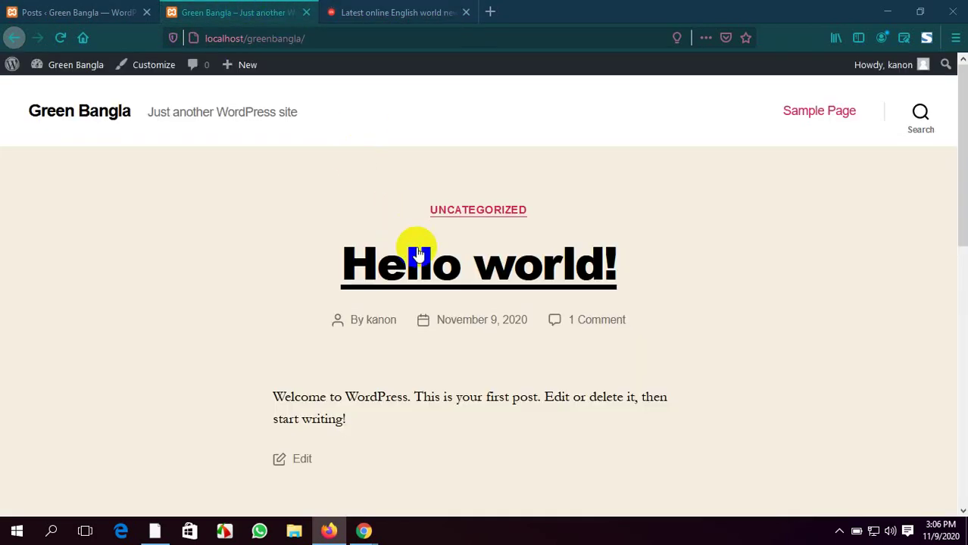
{"action": "scroll", "coordinate": [434, 259], "scroll_direction": "down", "scroll_amount": 2}
{"action": "scroll", "coordinate": [439, 259], "scroll_direction": "up", "scroll_amount": 2}
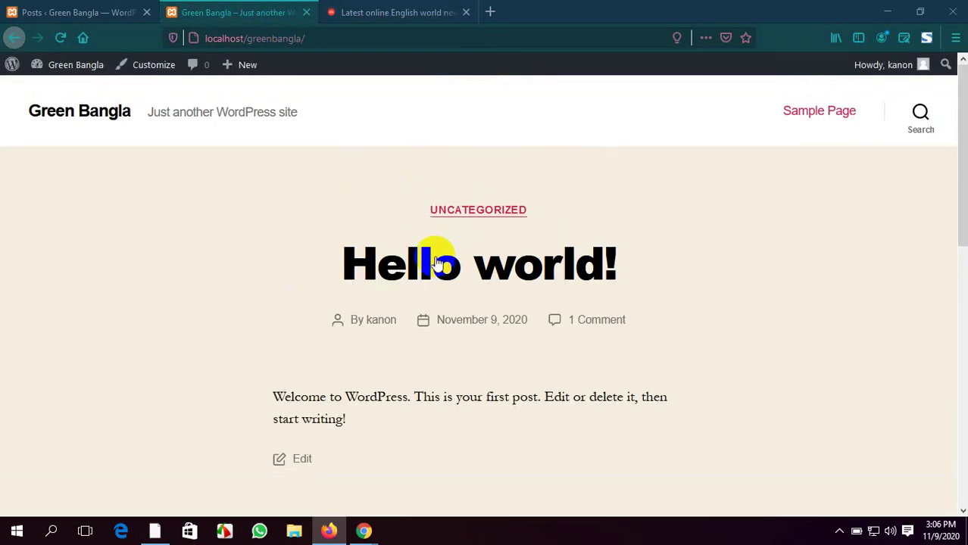
{"action": "left_click", "coordinate": [61, 10]}
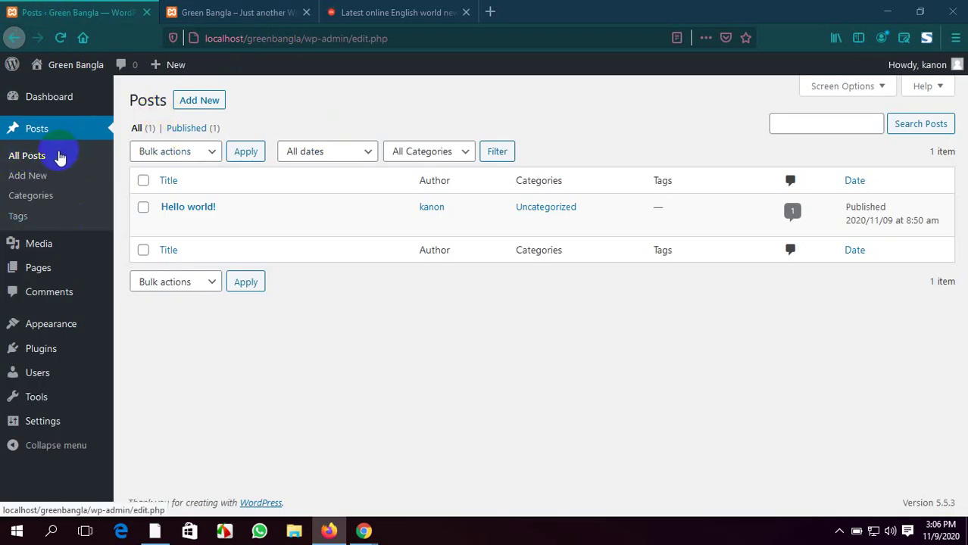
{"action": "left_click", "coordinate": [23, 177]}
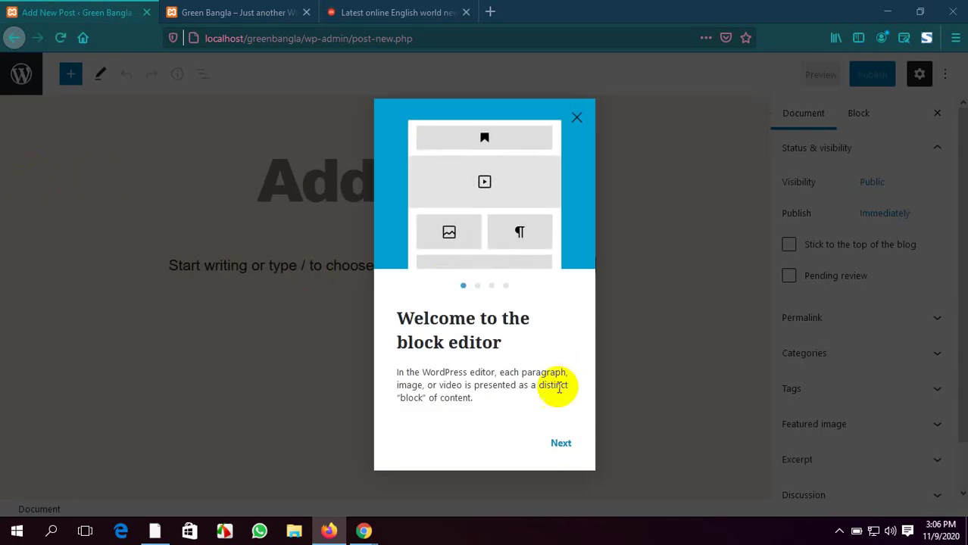
Page through the welcome guide to Get started, place the caret in the title, then switch to Prothom Alo
{"action": "left_click", "coordinate": [560, 444]}
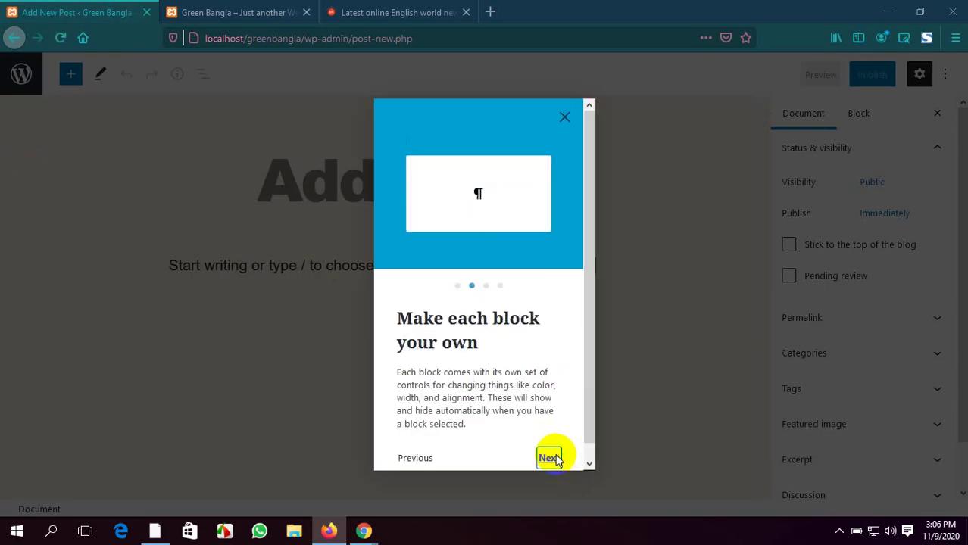
{"action": "left_click", "coordinate": [562, 445]}
{"action": "left_click", "coordinate": [562, 444]}
{"action": "left_click", "coordinate": [562, 443]}
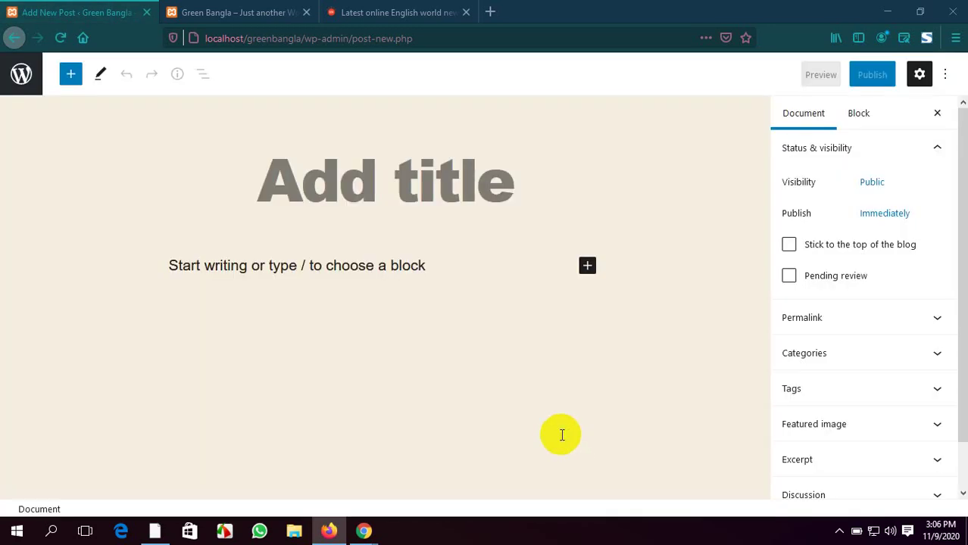
{"action": "left_click", "coordinate": [324, 152]}
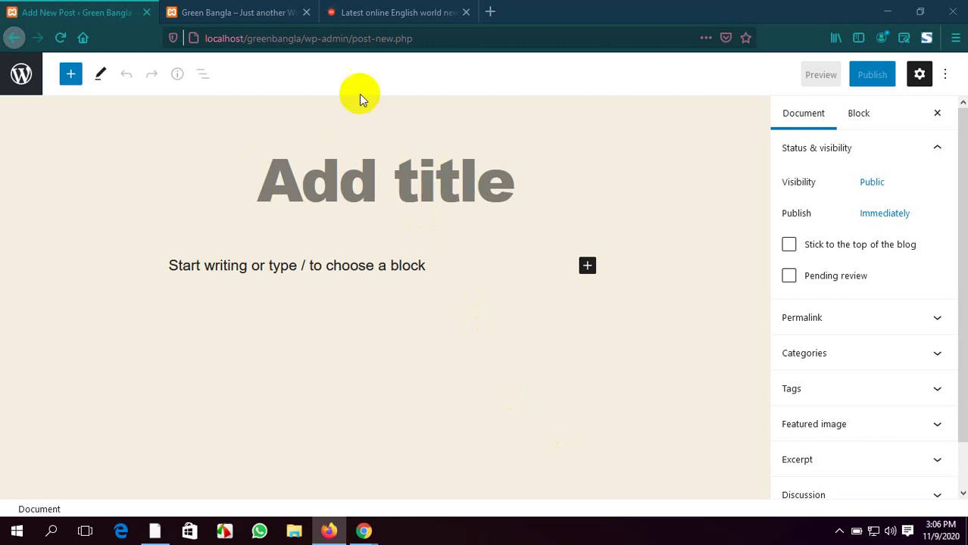
{"action": "left_click", "coordinate": [363, 14]}
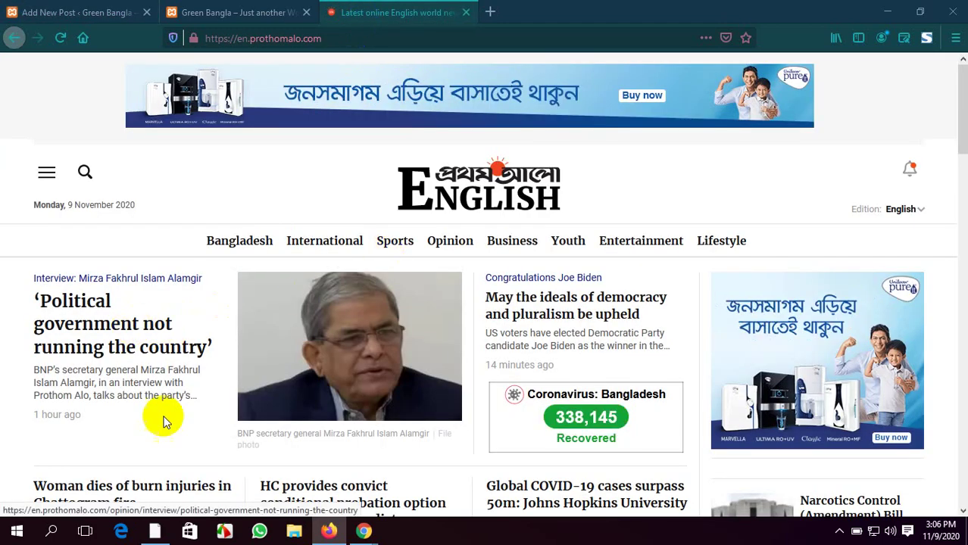
Open the 'Woman dies of burn injuries in Chattogram fire' article and select its full headline
{"action": "scroll", "coordinate": [344, 438], "scroll_direction": "down", "scroll_amount": 2}
{"action": "scroll", "coordinate": [345, 438], "scroll_direction": "down", "scroll_amount": 1}
{"action": "scroll", "coordinate": [346, 433], "scroll_direction": "up", "scroll_amount": 2}
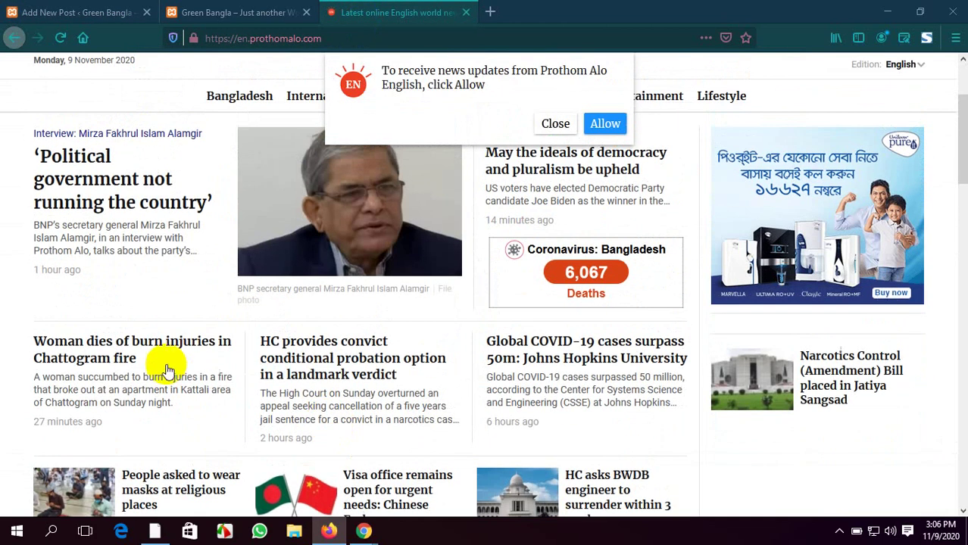
{"action": "left_click", "coordinate": [168, 345]}
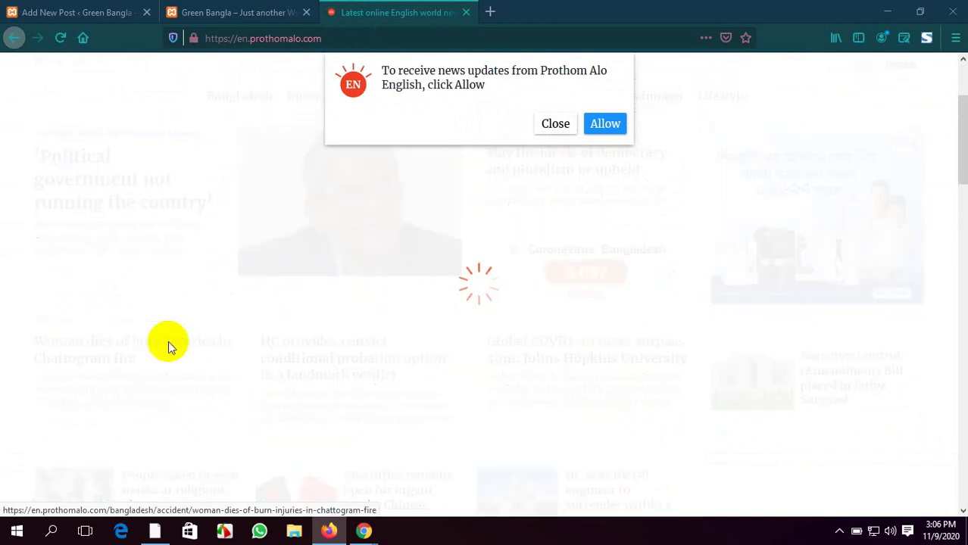
{"action": "left_click", "coordinate": [555, 124]}
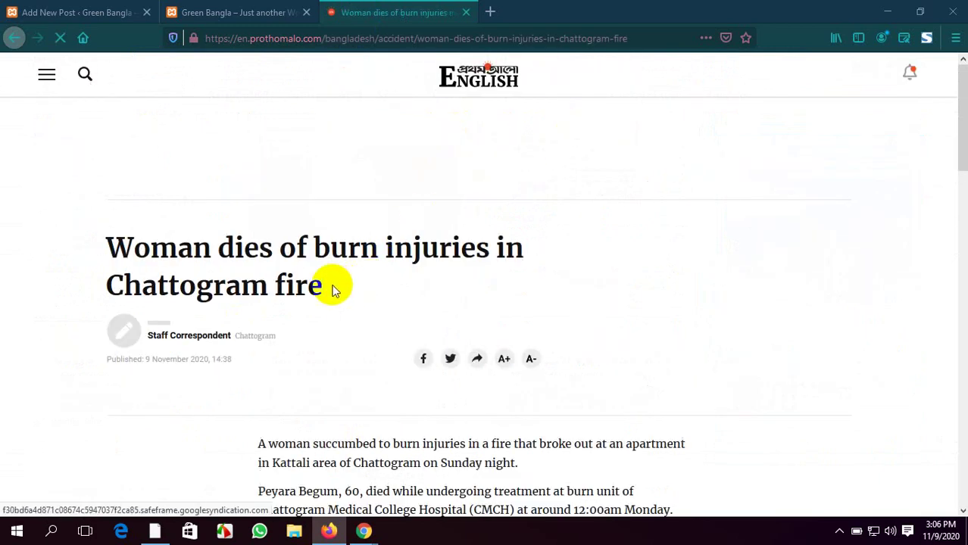
{"action": "mouse_move", "coordinate": [320, 284]}
{"action": "left_mouse_down"}
{"action": "mouse_move", "coordinate": [228, 253]}
{"action": "mouse_move", "coordinate": [313, 250]}
{"action": "left_mouse_up"}
{"action": "left_click", "coordinate": [650, 259]}
{"action": "left_click", "coordinate": [722, 277]}
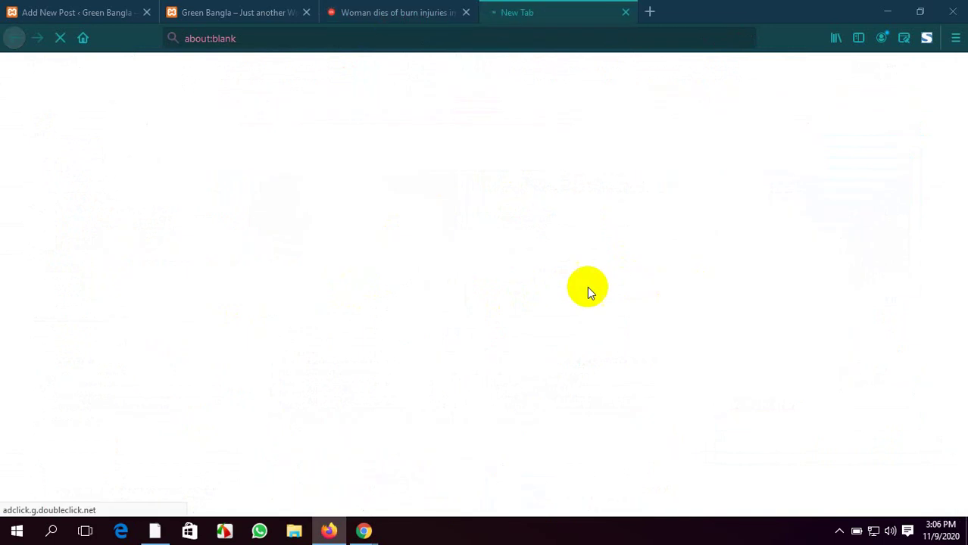
{"action": "left_click", "coordinate": [626, 12]}
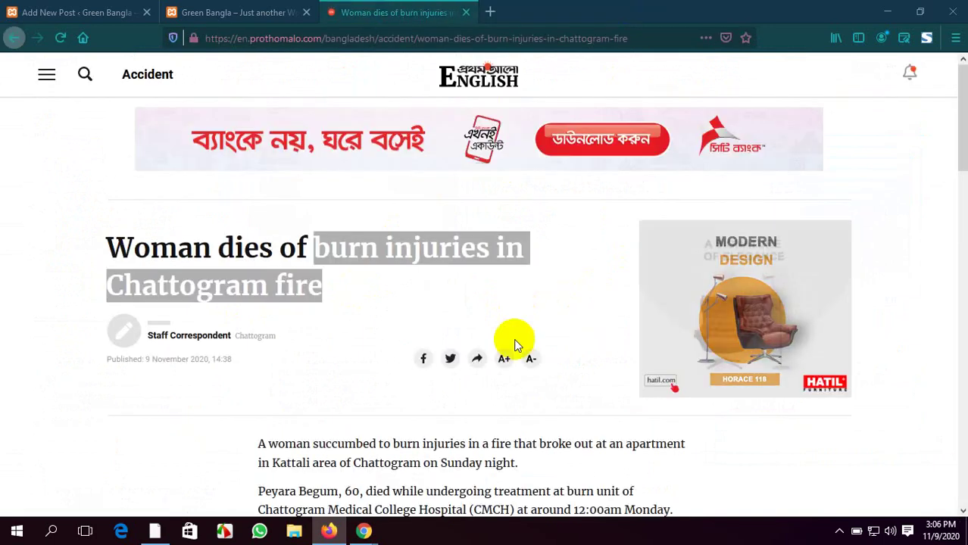
{"action": "scroll", "coordinate": [455, 333], "scroll_direction": "down", "scroll_amount": 5}
{"action": "scroll", "coordinate": [227, 319], "scroll_direction": "up", "scroll_amount": 5}
{"action": "scroll", "coordinate": [46, 305], "scroll_direction": "down", "scroll_amount": 1}
{"action": "left_click", "coordinate": [36, 303]}
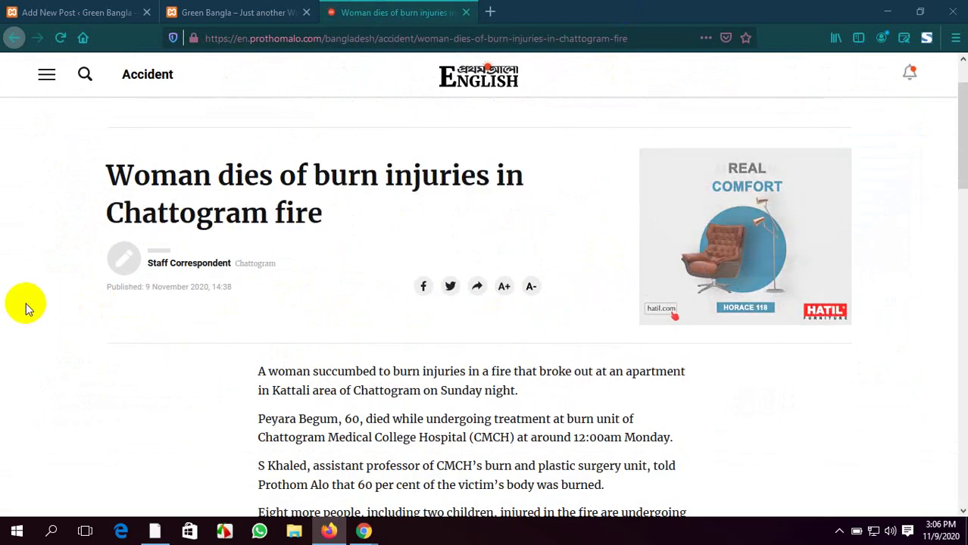
{"action": "left_click_drag", "start_coordinate": [327, 215], "coordinate": [107, 175]}
{"action": "key", "text": "ctrl+c"}
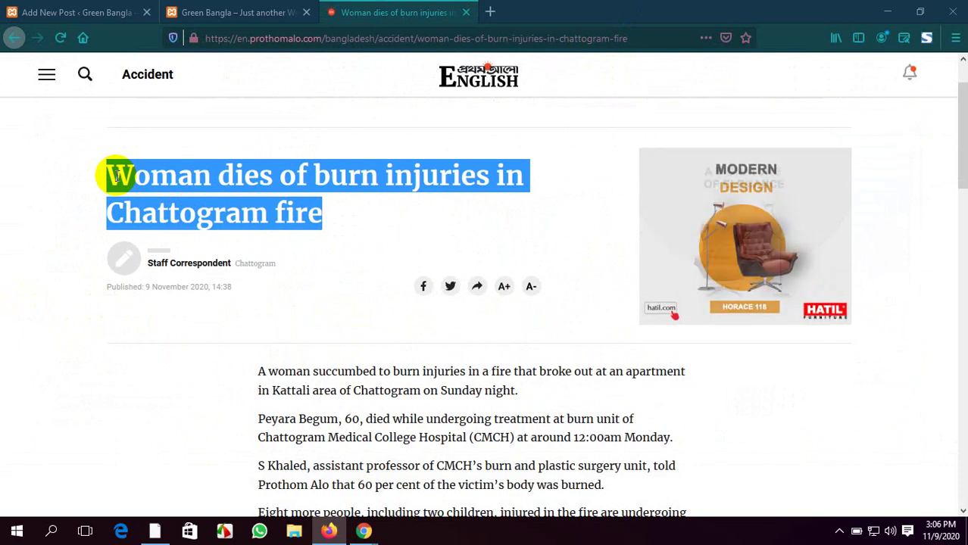
Paste the headline into the new post's title, then go back to the article
{"action": "left_click", "coordinate": [62, 9]}
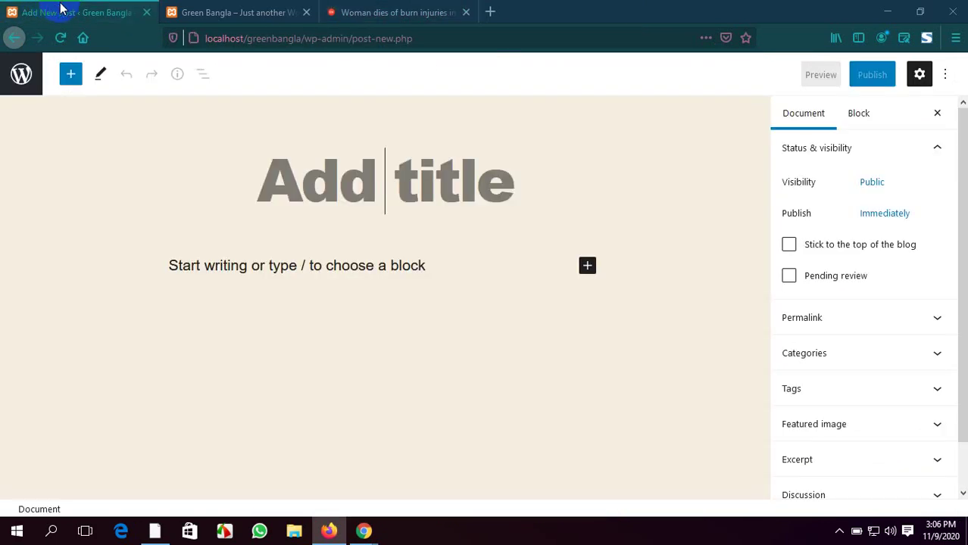
{"action": "left_click", "coordinate": [299, 227]}
{"action": "key", "text": "ctrl+v"}
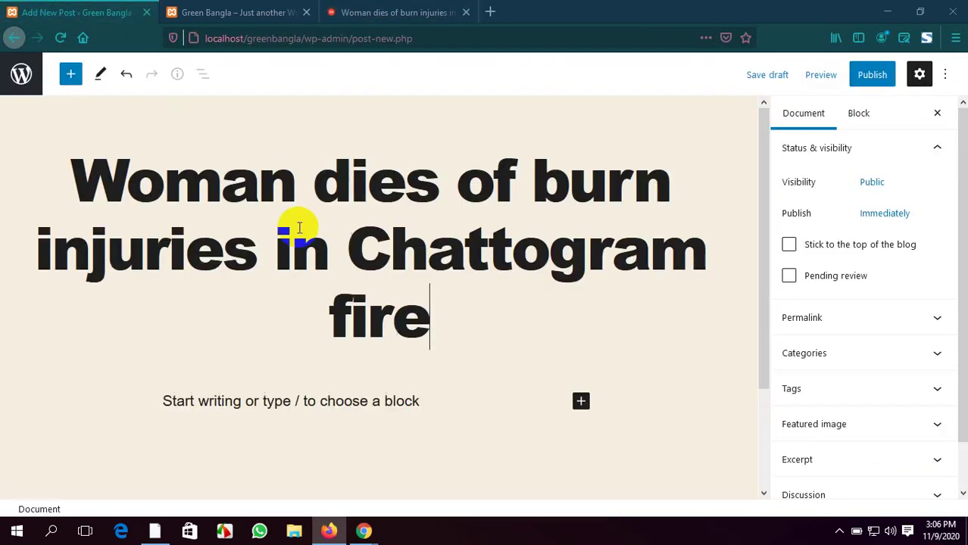
{"action": "scroll", "coordinate": [519, 402], "scroll_direction": "down", "scroll_amount": 3}
{"action": "left_click", "coordinate": [202, 9]}
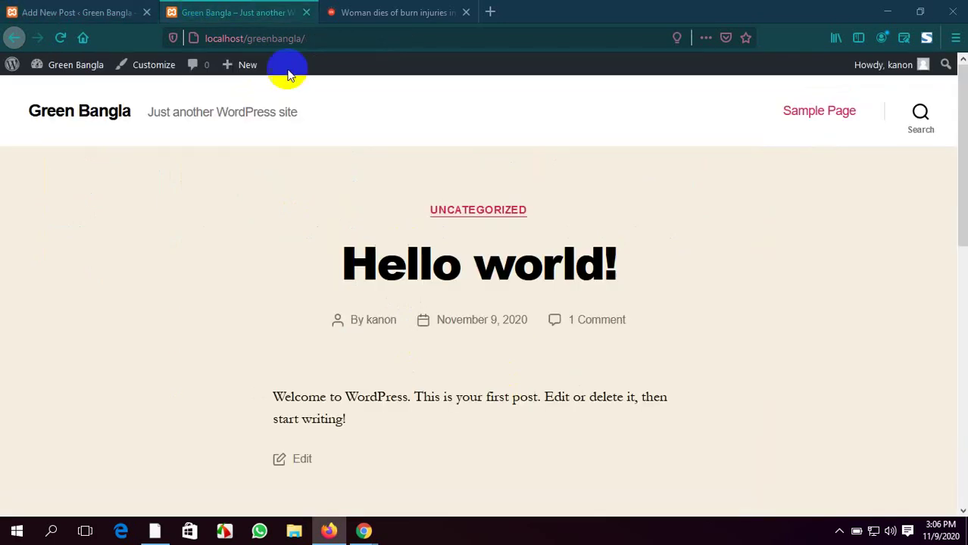
{"action": "left_click", "coordinate": [395, 13]}
{"action": "scroll", "coordinate": [470, 284], "scroll_direction": "down", "scroll_amount": 6}
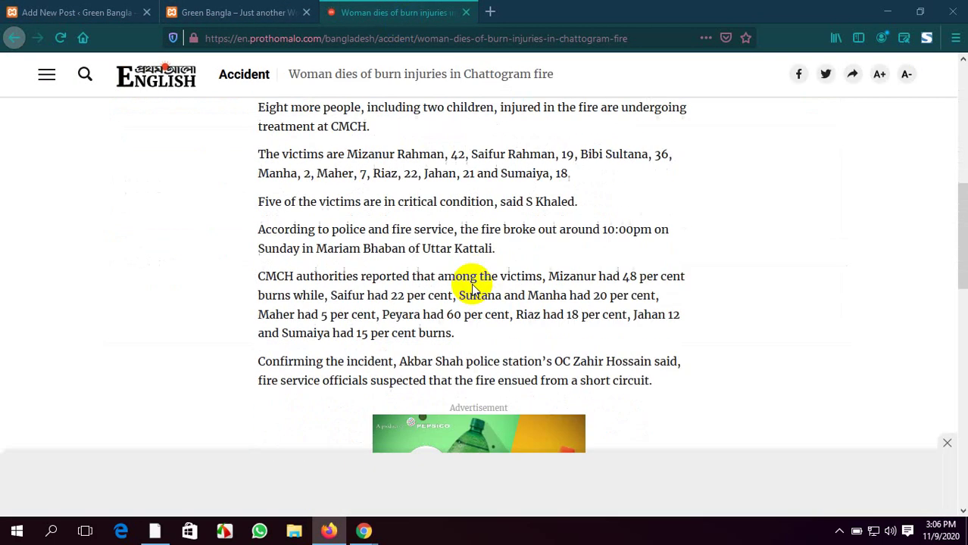
{"action": "scroll", "coordinate": [471, 286], "scroll_direction": "down", "scroll_amount": 2}
{"action": "scroll", "coordinate": [471, 286], "scroll_direction": "up", "scroll_amount": 2}
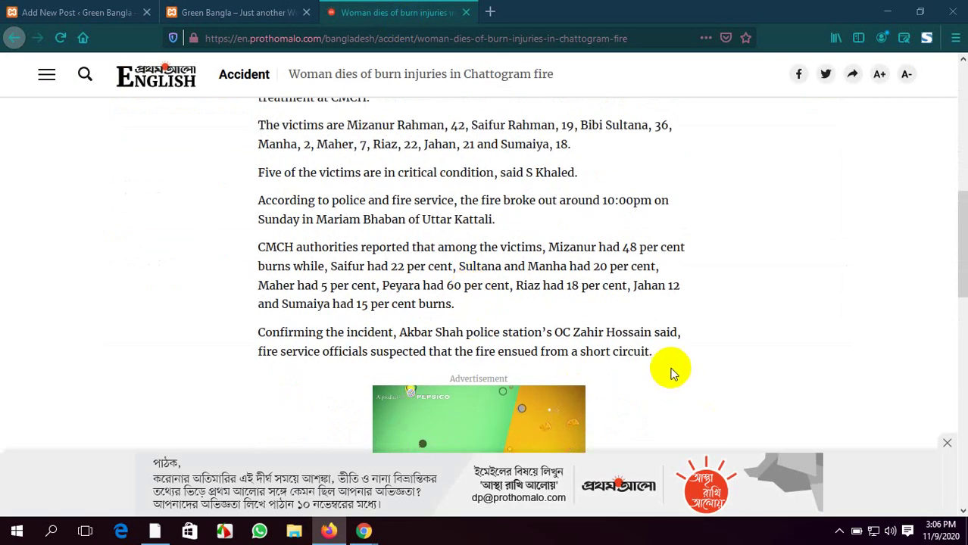
Select the article's body text and place the caret in the post's empty paragraph
{"action": "left_click_drag", "start_coordinate": [650, 352], "coordinate": [258, 235]}
{"action": "scroll", "coordinate": [256, 169], "scroll_direction": "up", "scroll_amount": 6}
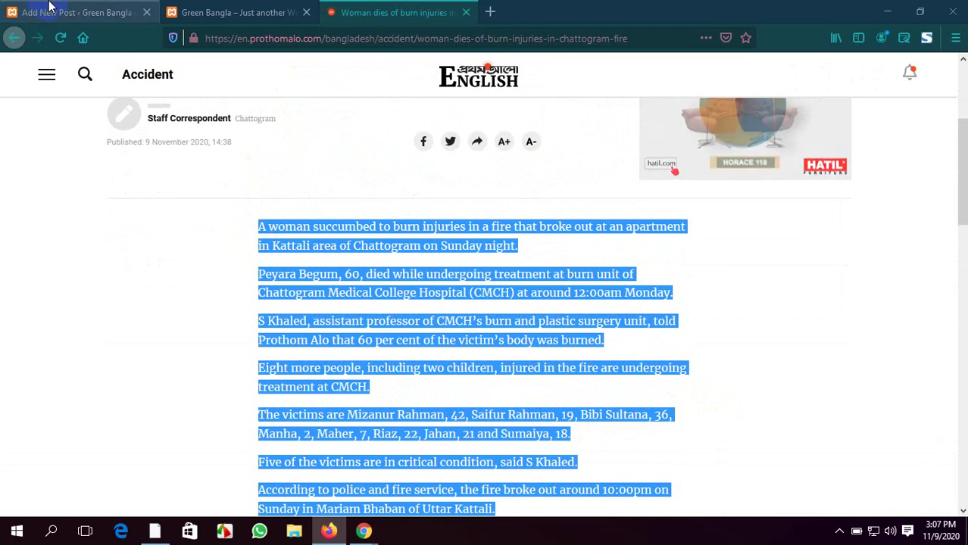
{"action": "left_click", "coordinate": [48, 12]}
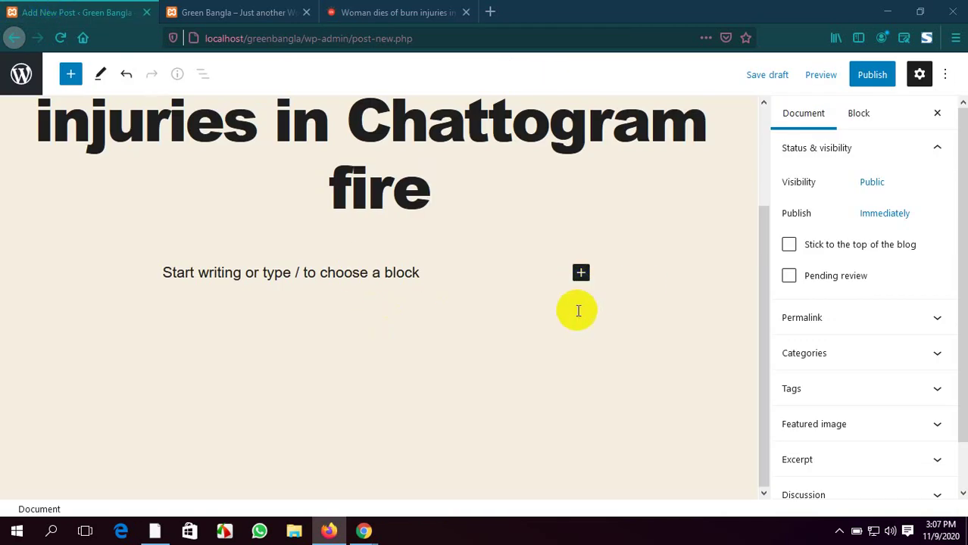
{"action": "left_click", "coordinate": [580, 275]}
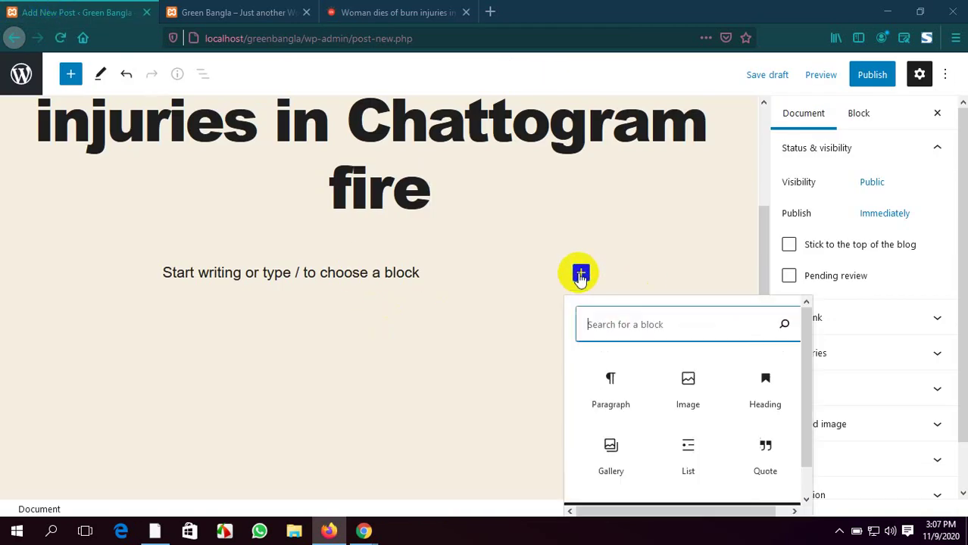
{"action": "left_click", "coordinate": [493, 407]}
{"action": "left_click", "coordinate": [473, 331]}
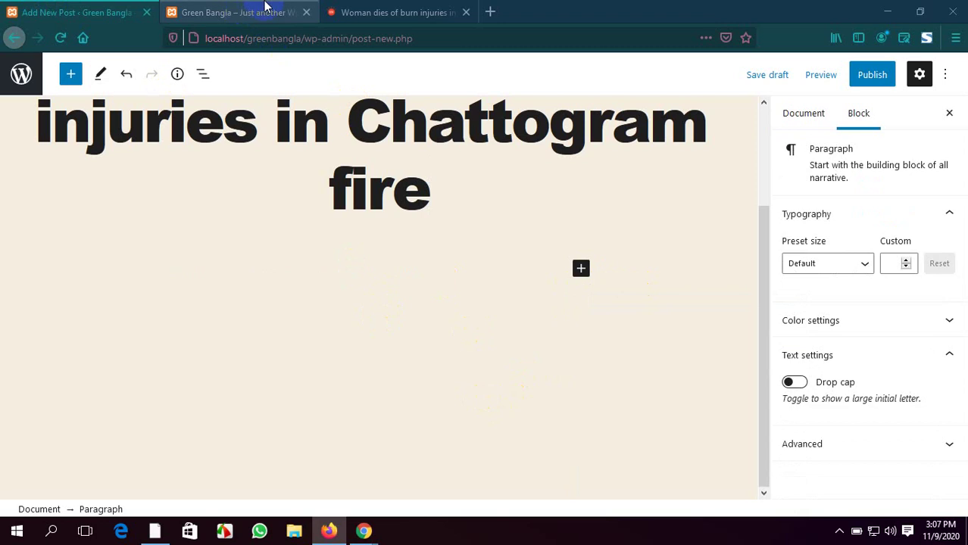
{"action": "left_click", "coordinate": [379, 7]}
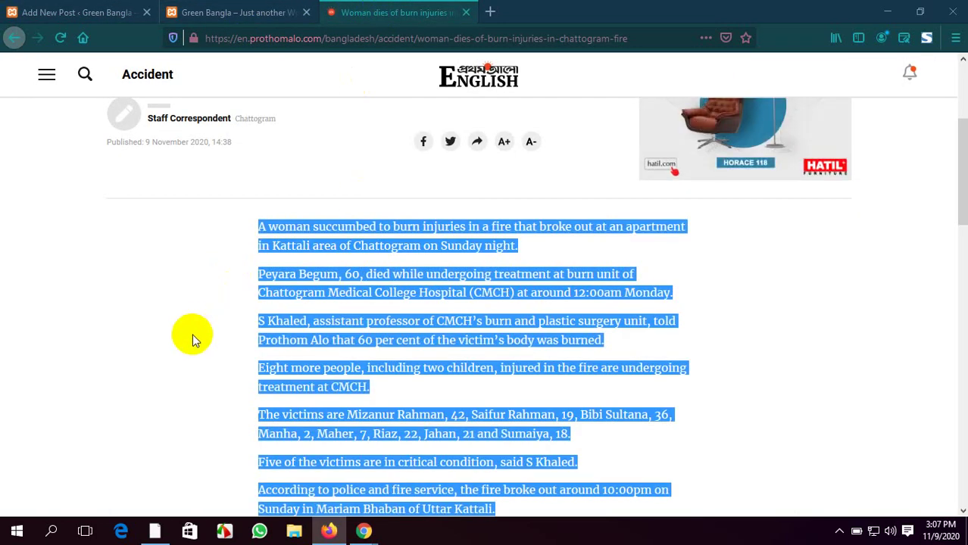
{"action": "scroll", "coordinate": [659, 360], "scroll_direction": "down", "scroll_amount": 3}
{"action": "scroll", "coordinate": [676, 362], "scroll_direction": "down", "scroll_amount": 20}
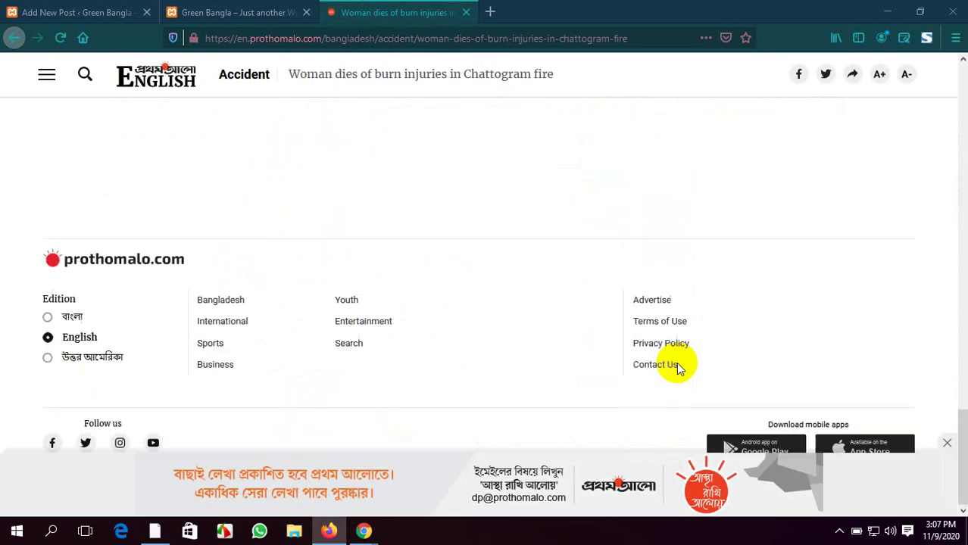
{"action": "scroll", "coordinate": [677, 362], "scroll_direction": "up", "scroll_amount": 15}
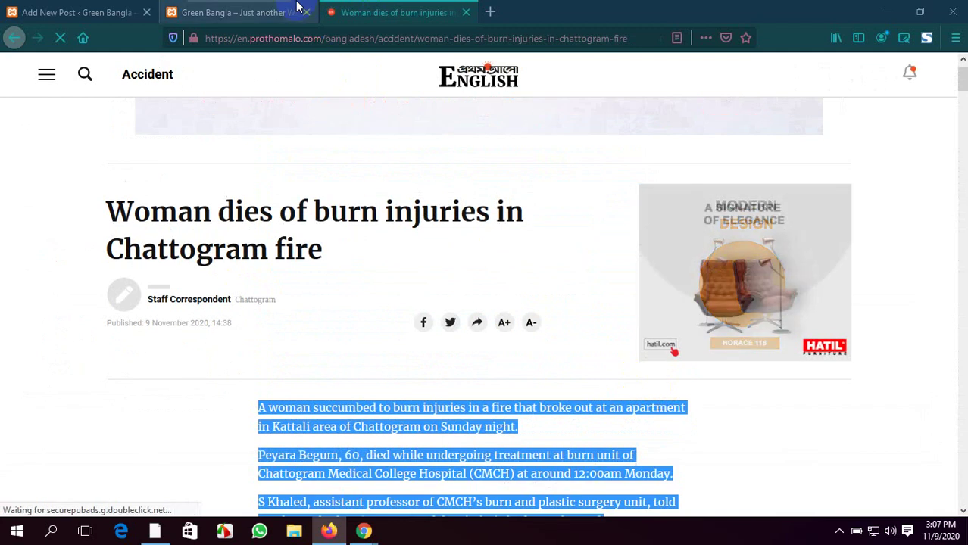
{"action": "left_click", "coordinate": [298, 6]}
{"action": "left_click", "coordinate": [76, 11]}
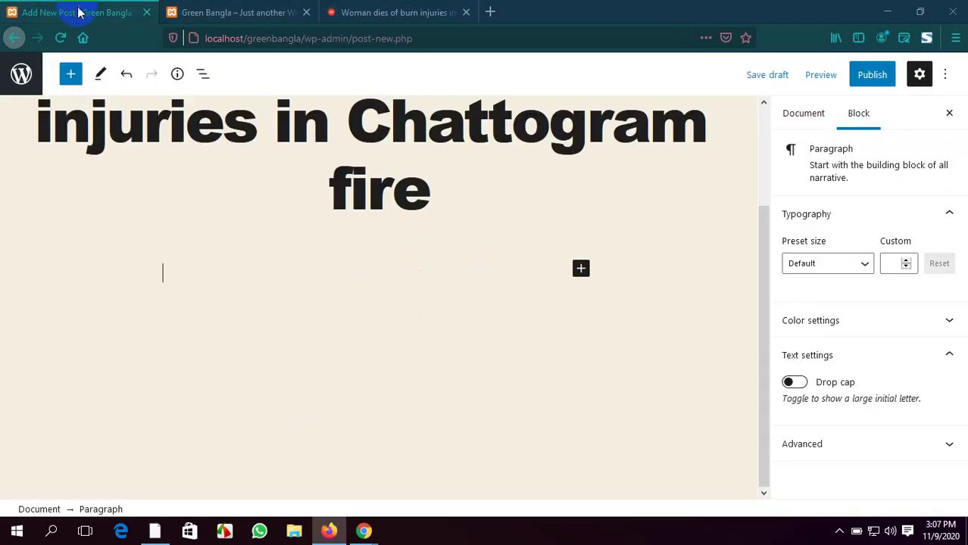
{"action": "scroll", "coordinate": [385, 227], "scroll_direction": "up", "scroll_amount": 3}
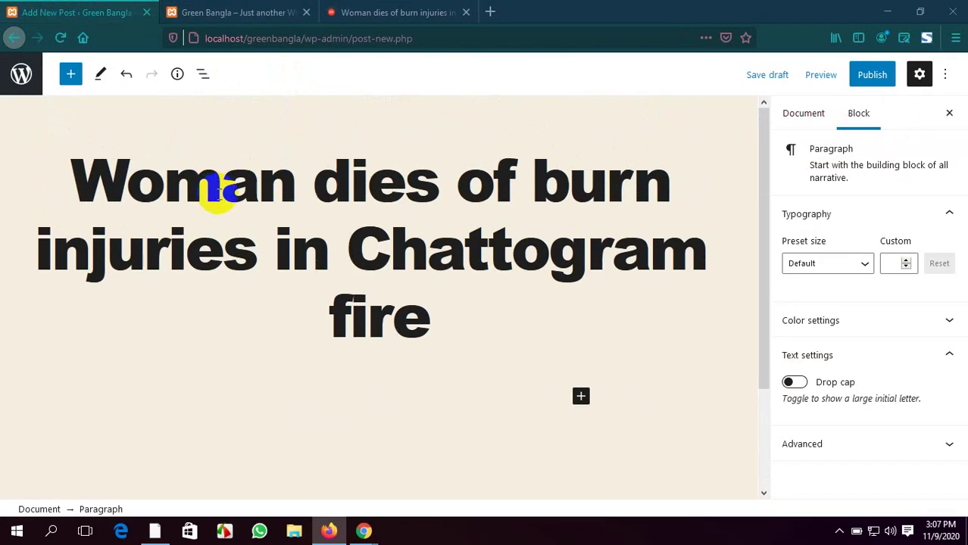
{"action": "scroll", "coordinate": [492, 267], "scroll_direction": "down", "scroll_amount": 3}
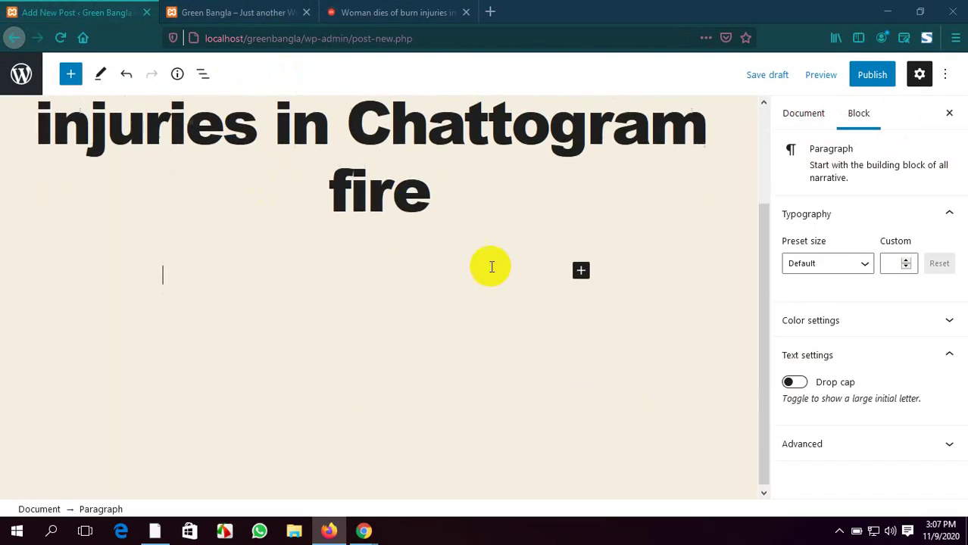
Add a Paragraph block and paste the burn-injuries article text with Ctrl+V
{"action": "left_click", "coordinate": [581, 268]}
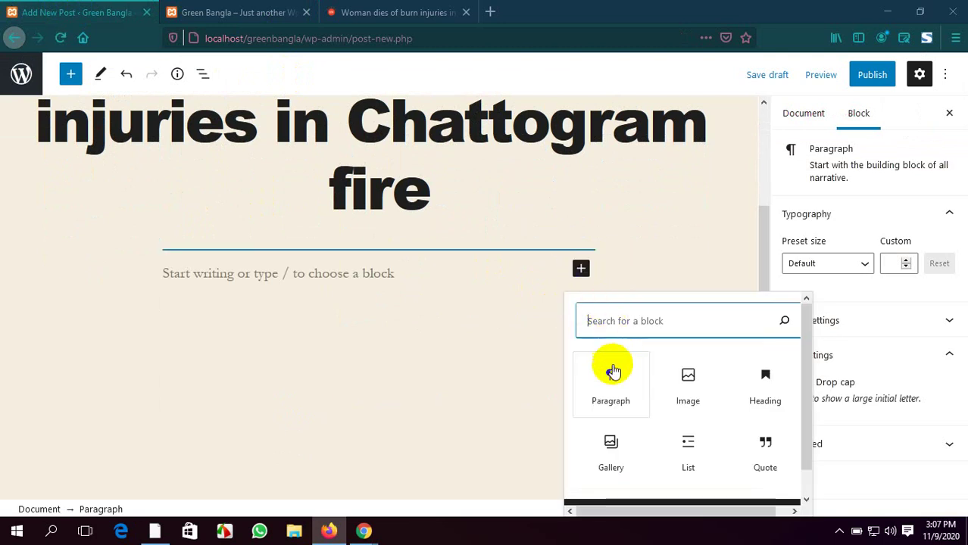
{"action": "scroll", "coordinate": [722, 394], "scroll_direction": "down", "scroll_amount": 1}
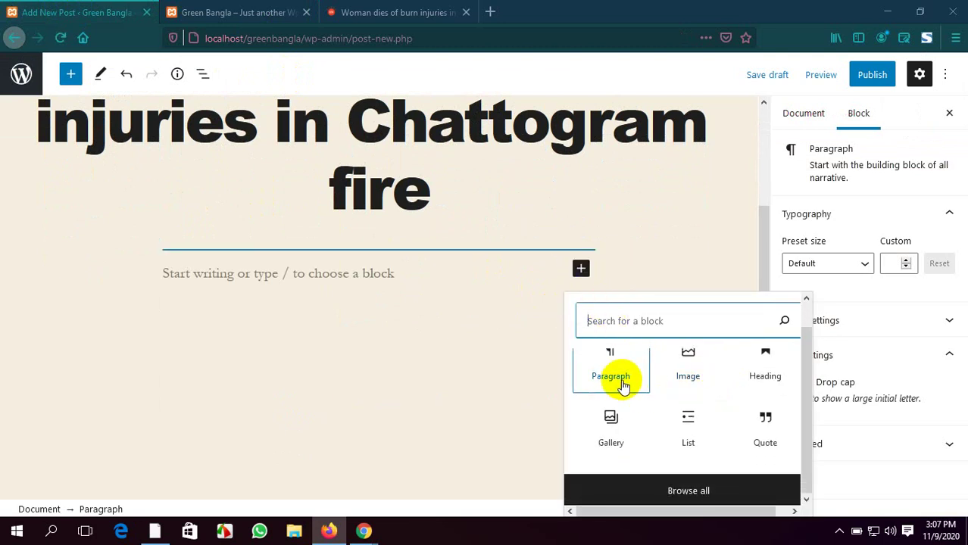
{"action": "scroll", "coordinate": [621, 386], "scroll_direction": "up", "scroll_amount": 1}
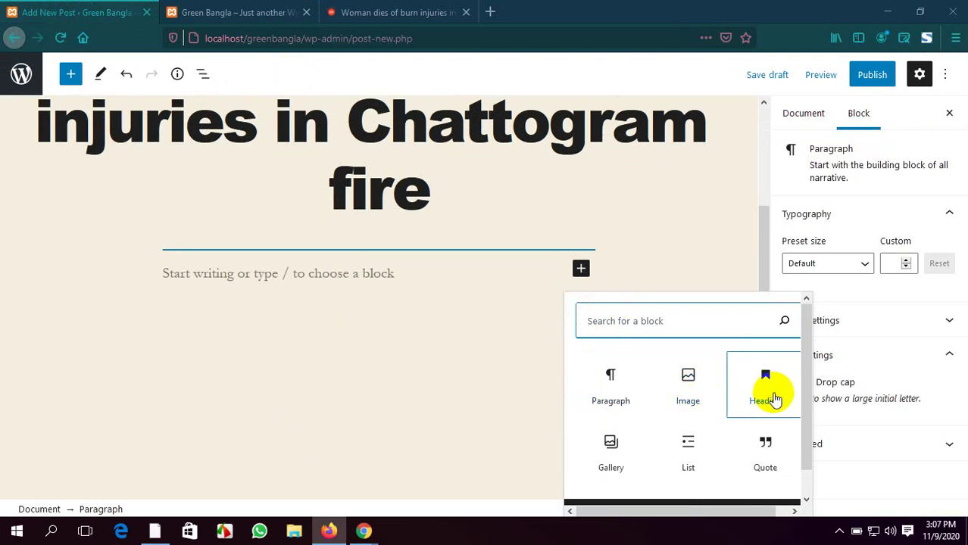
{"action": "left_click", "coordinate": [613, 392]}
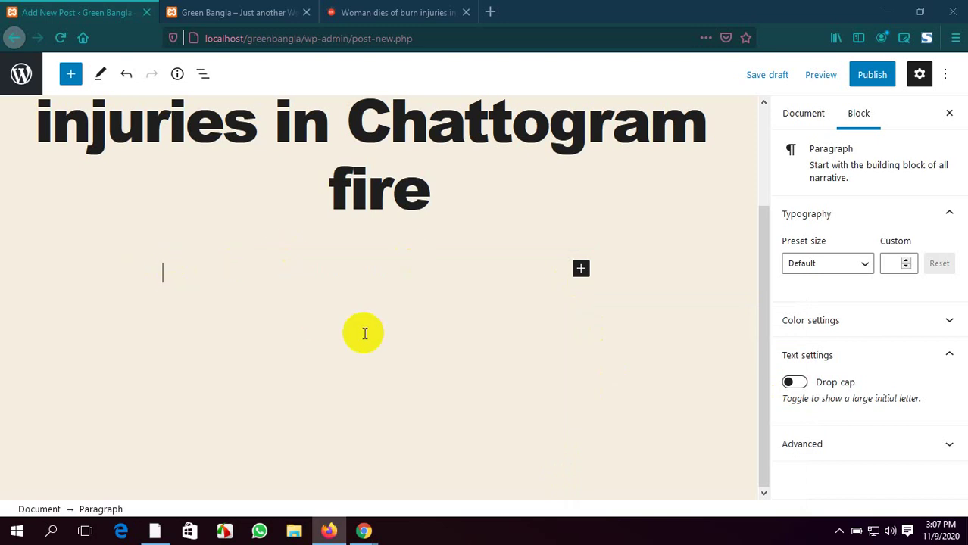
{"action": "key", "text": "ctrl+v"}
{"action": "scroll", "coordinate": [365, 334], "scroll_direction": "up", "scroll_amount": 15}
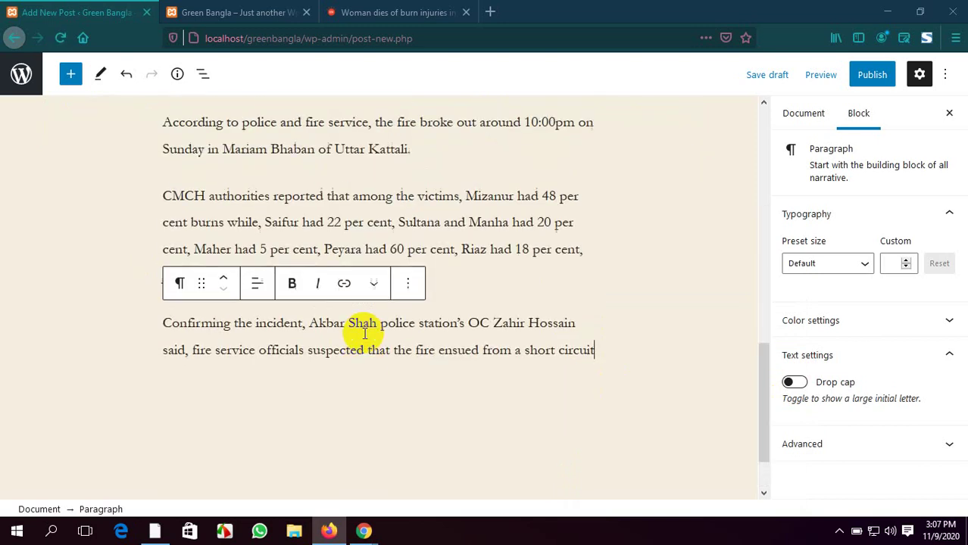
{"action": "scroll", "coordinate": [364, 332], "scroll_direction": "down", "scroll_amount": 15}
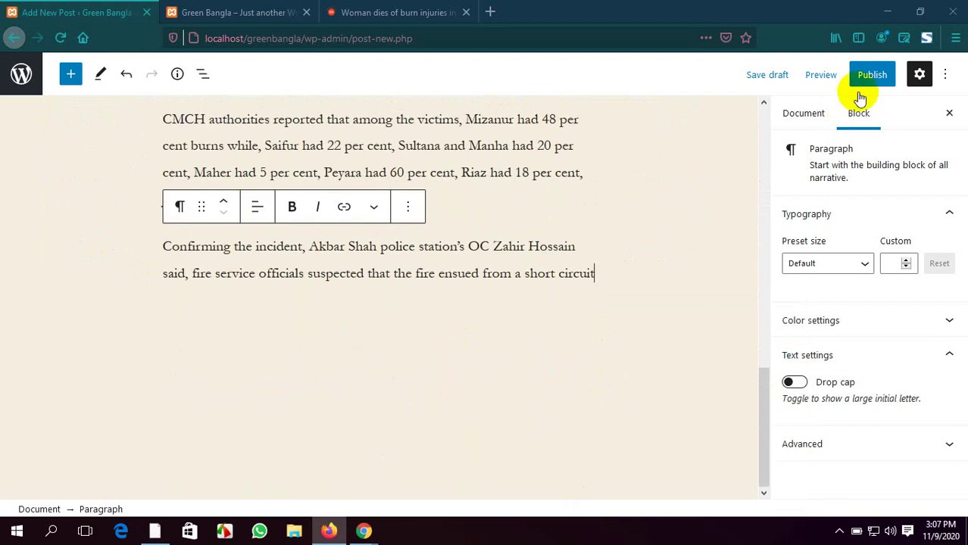
Publish the Chattogram fire post, then reload the homepage to see it above Hello world!
{"action": "left_click", "coordinate": [884, 76]}
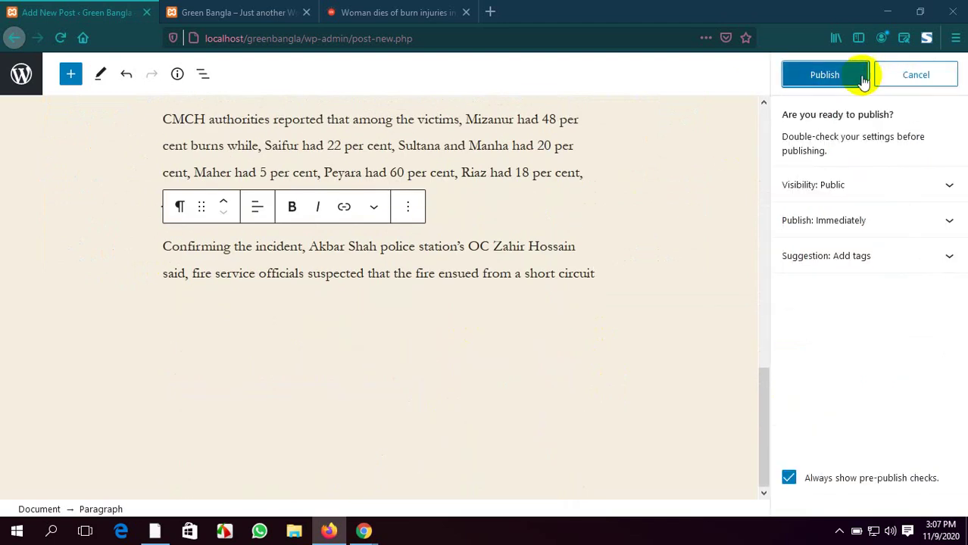
{"action": "left_click", "coordinate": [825, 75]}
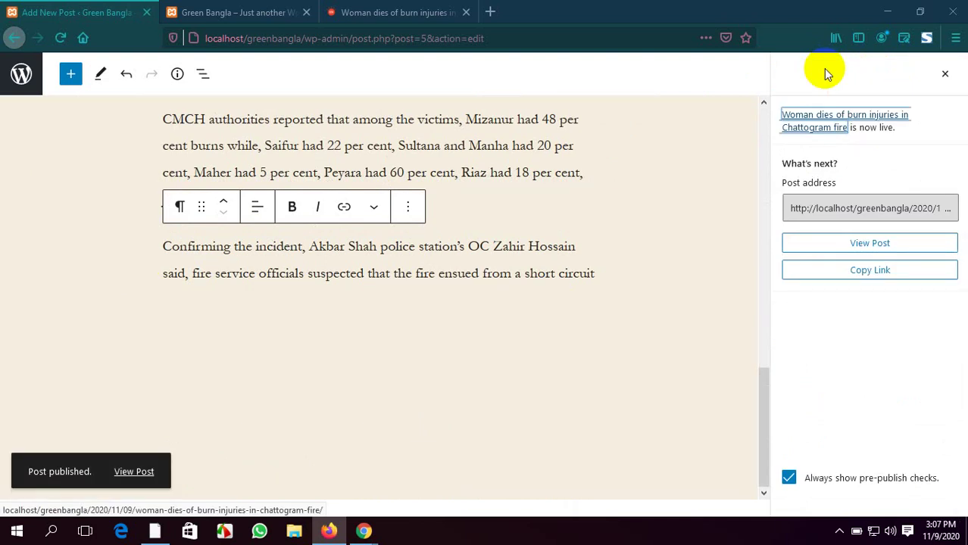
{"action": "left_click", "coordinate": [218, 9]}
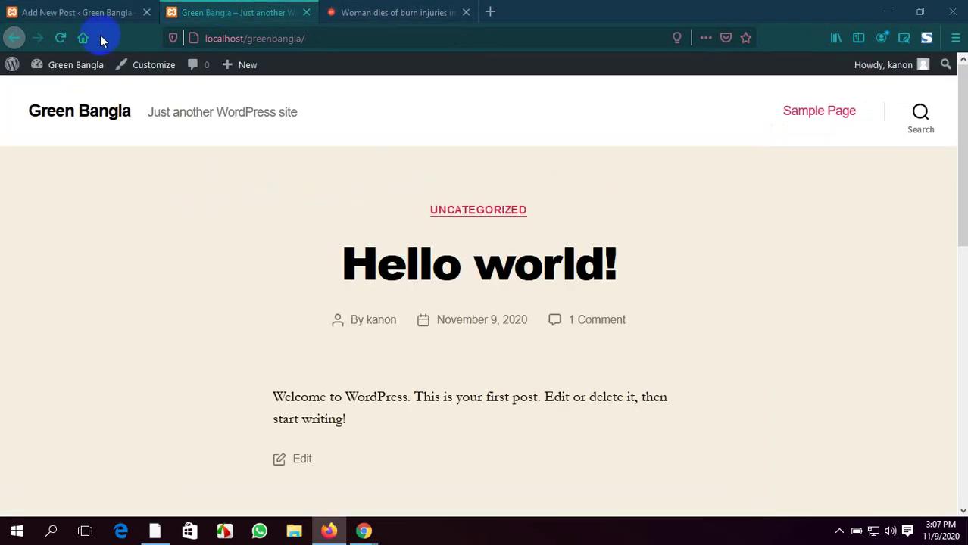
{"action": "left_click", "coordinate": [59, 38]}
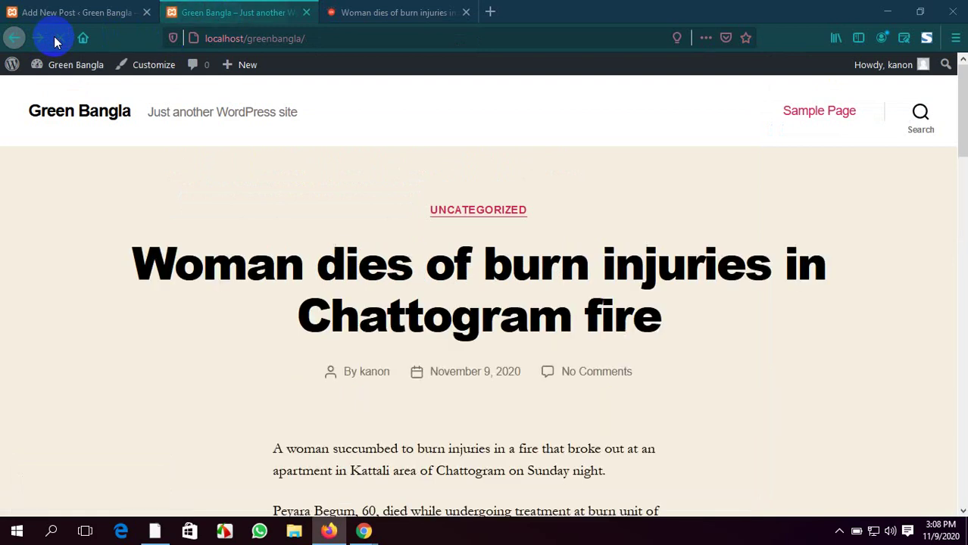
{"action": "scroll", "coordinate": [203, 270], "scroll_direction": "down", "scroll_amount": 3}
{"action": "scroll", "coordinate": [206, 270], "scroll_direction": "down", "scroll_amount": 10}
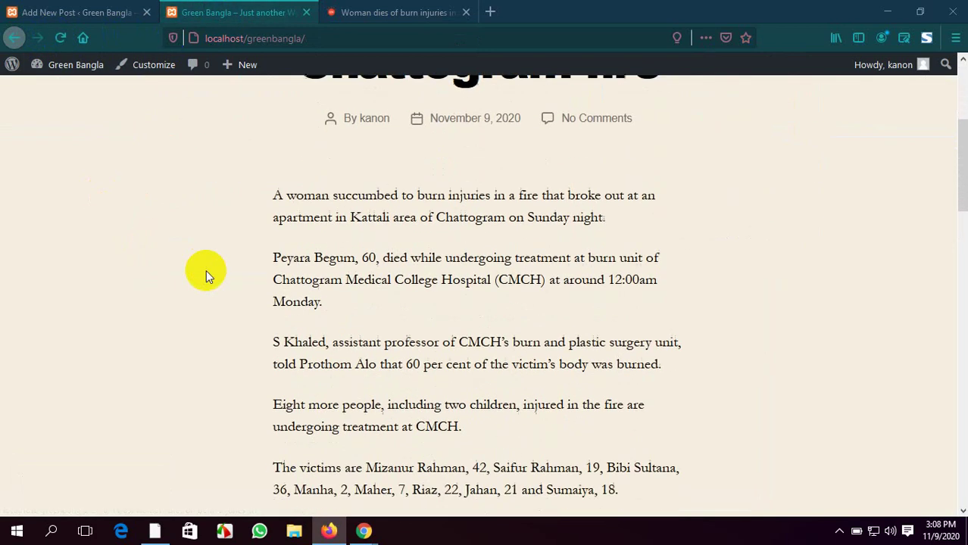
{"action": "scroll", "coordinate": [206, 269], "scroll_direction": "up", "scroll_amount": 12}
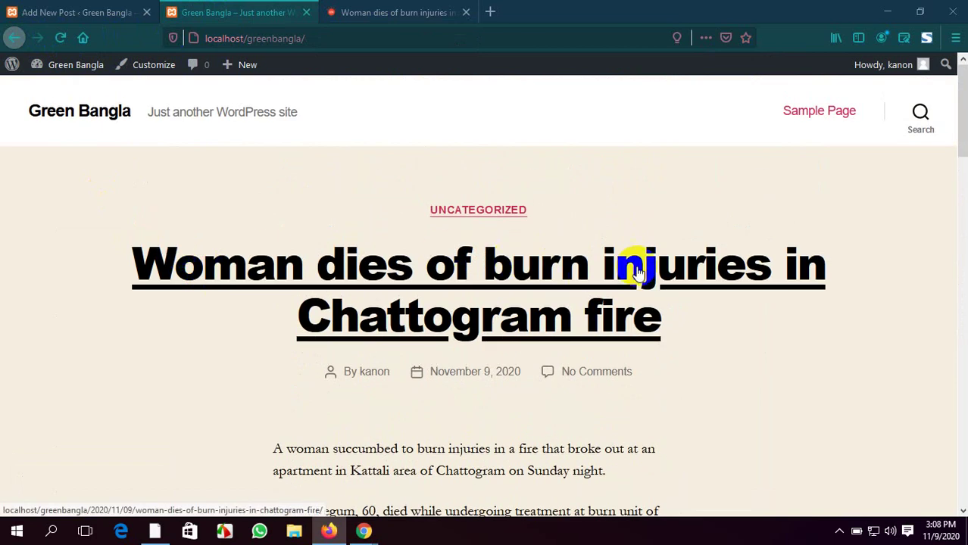
{"action": "scroll", "coordinate": [642, 324], "scroll_direction": "down", "scroll_amount": 2}
{"action": "scroll", "coordinate": [641, 319], "scroll_direction": "down", "scroll_amount": 10}
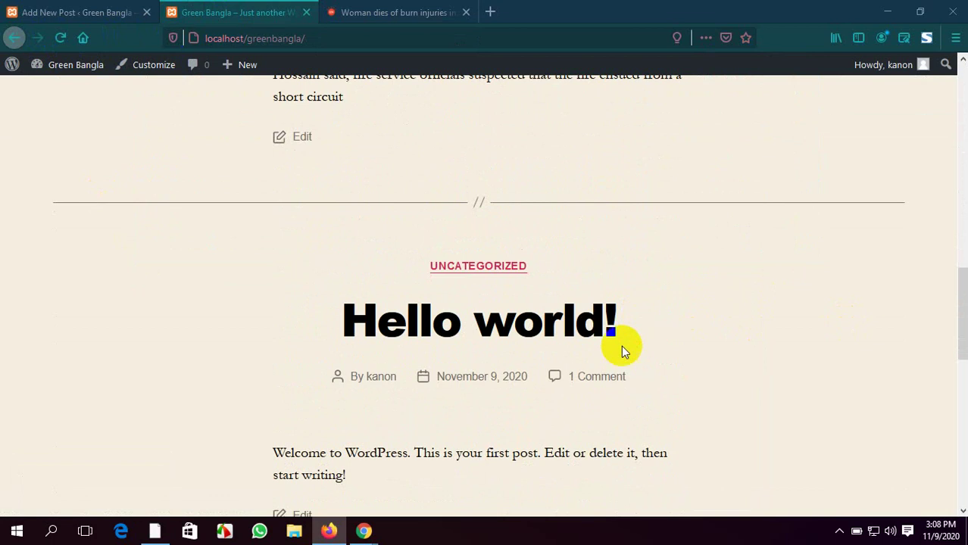
{"action": "scroll", "coordinate": [621, 346], "scroll_direction": "down", "scroll_amount": 1}
{"action": "scroll", "coordinate": [620, 346], "scroll_direction": "up", "scroll_amount": 4}
{"action": "scroll", "coordinate": [480, 192], "scroll_direction": "up", "scroll_amount": 4}
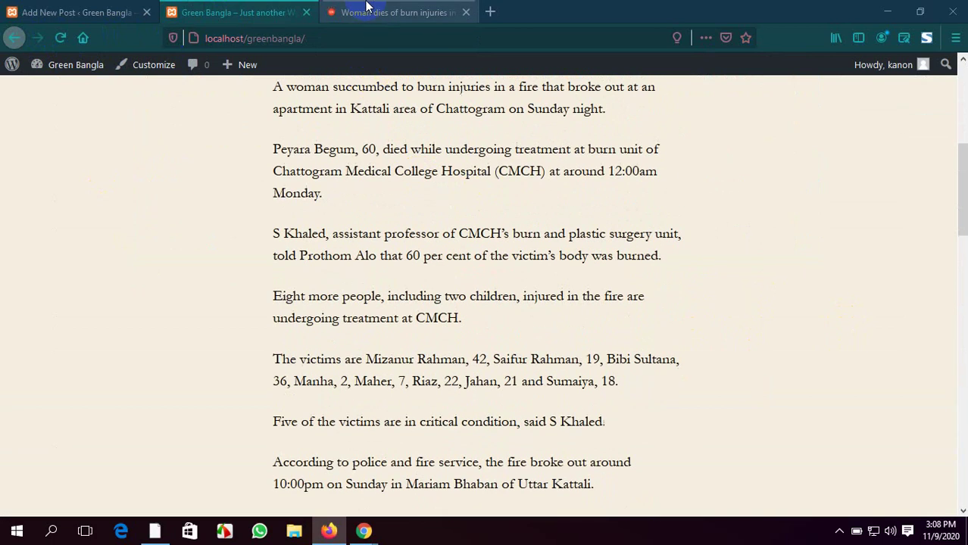
Go back to the 'Seven of a family among nine injured in Chattogram fire' article and select its headline
{"action": "left_click", "coordinate": [367, 10]}
{"action": "left_click", "coordinate": [27, 283]}
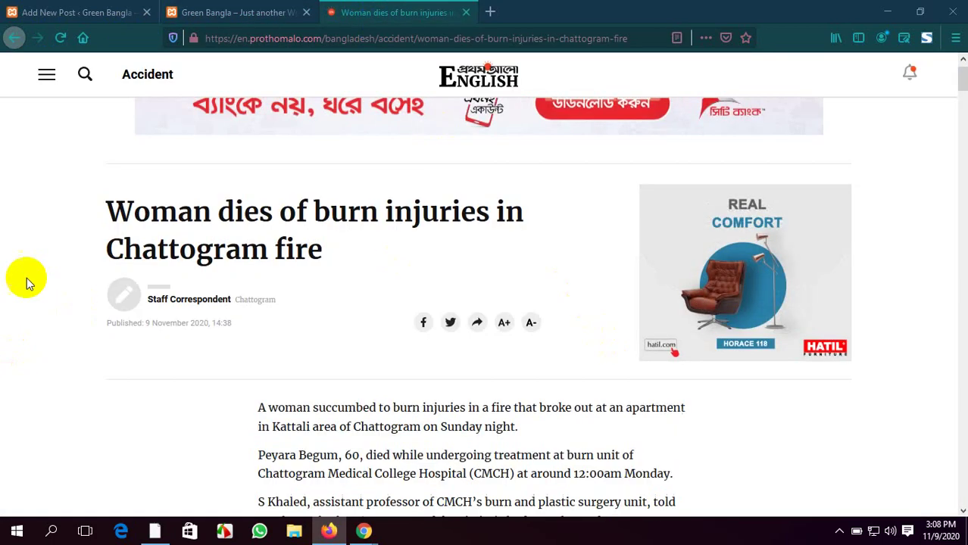
{"action": "left_click", "coordinate": [13, 37]}
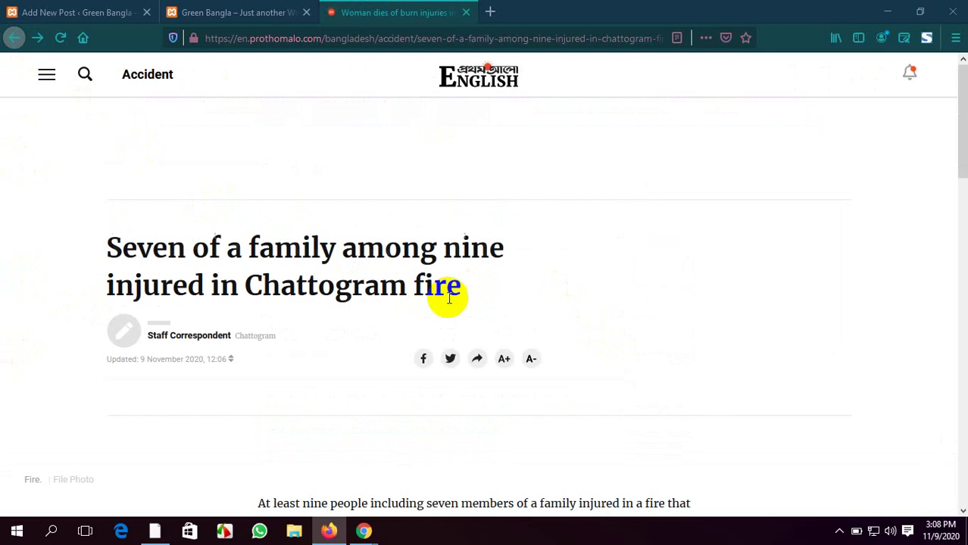
{"action": "scroll", "coordinate": [446, 296], "scroll_direction": "down", "scroll_amount": 5}
{"action": "scroll", "coordinate": [449, 298], "scroll_direction": "down", "scroll_amount": 3}
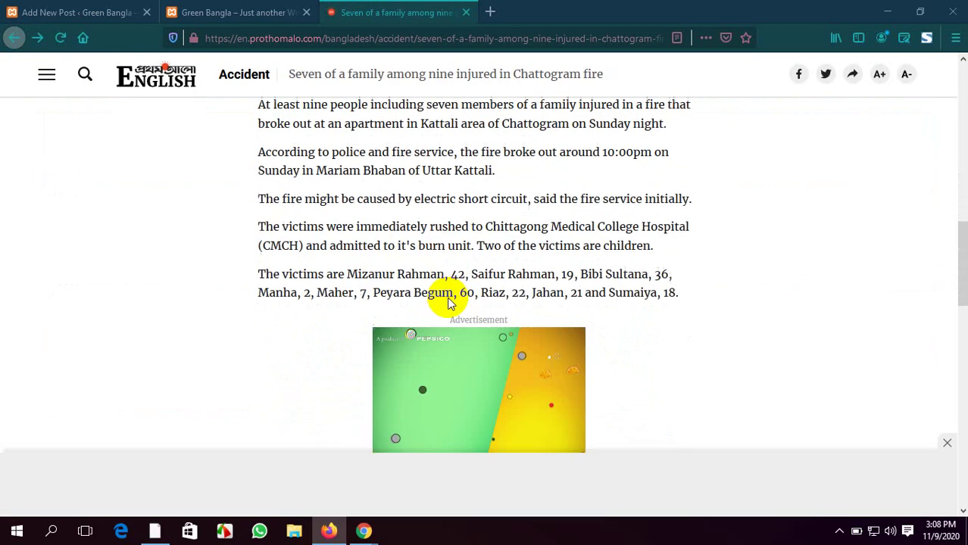
{"action": "scroll", "coordinate": [449, 298], "scroll_direction": "up", "scroll_amount": 9}
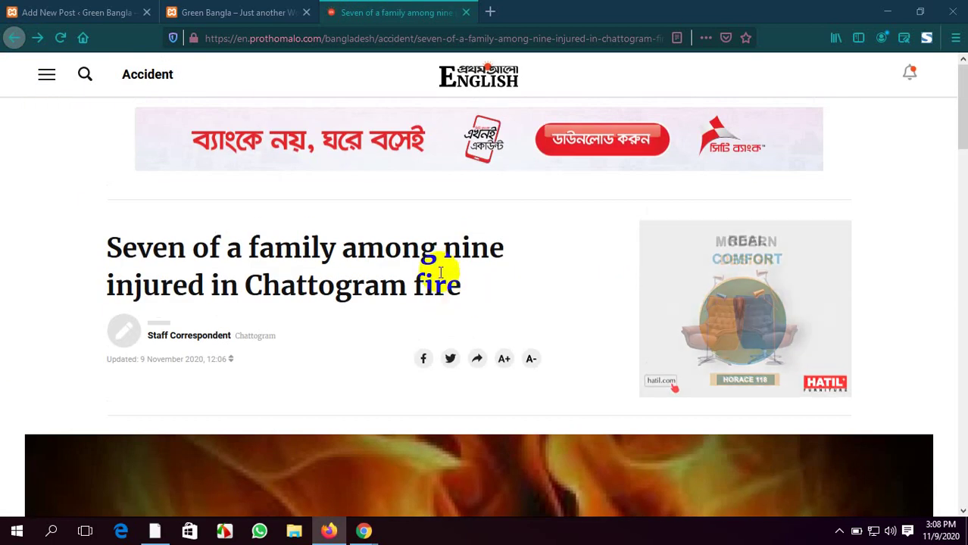
{"action": "left_click_drag", "start_coordinate": [460, 286], "coordinate": [114, 244]}
{"action": "key", "text": "ctrl+c"}
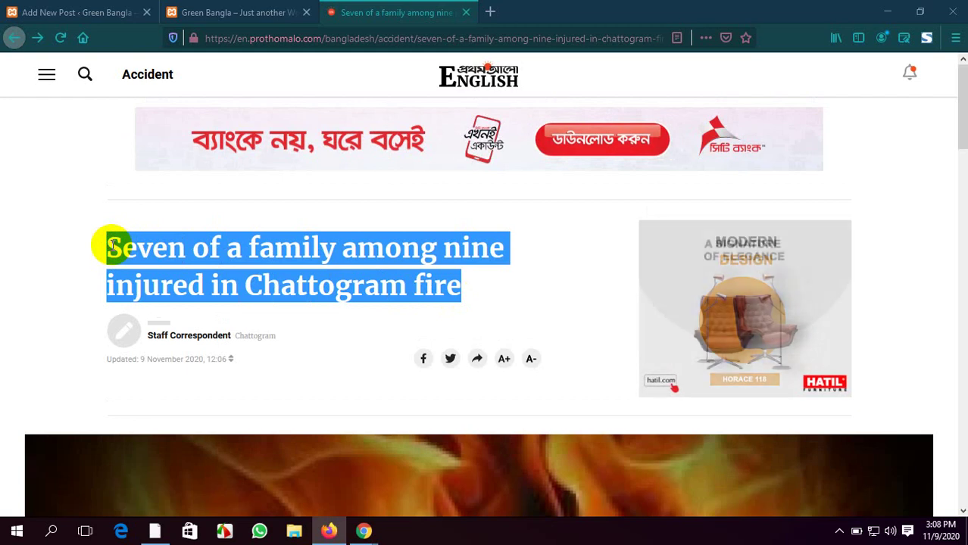
{"action": "left_click", "coordinate": [53, 13]}
{"action": "scroll", "coordinate": [137, 170], "scroll_direction": "up", "scroll_amount": 15}
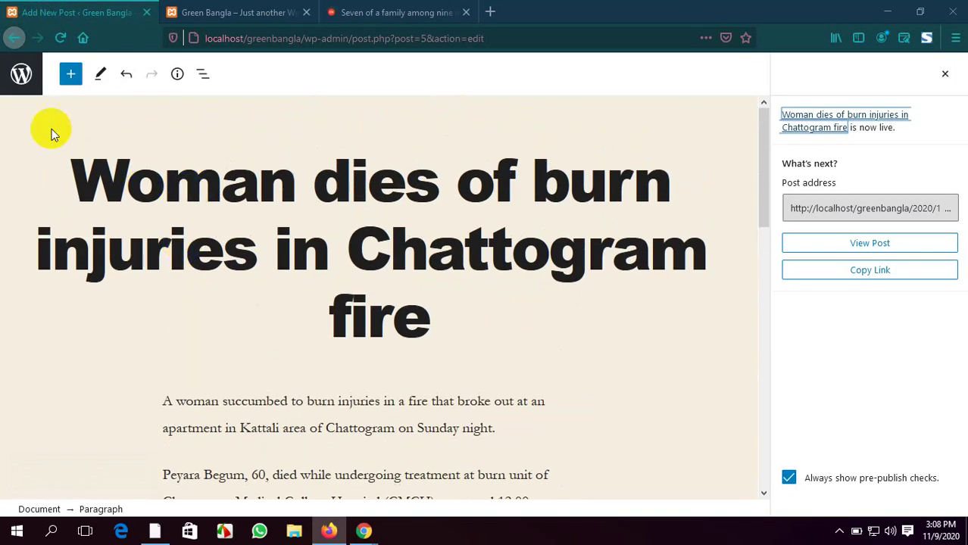
Go back to Posts, reload, and open All Posts listing the burn-injuries post and Hello world!
{"action": "left_click", "coordinate": [14, 38]}
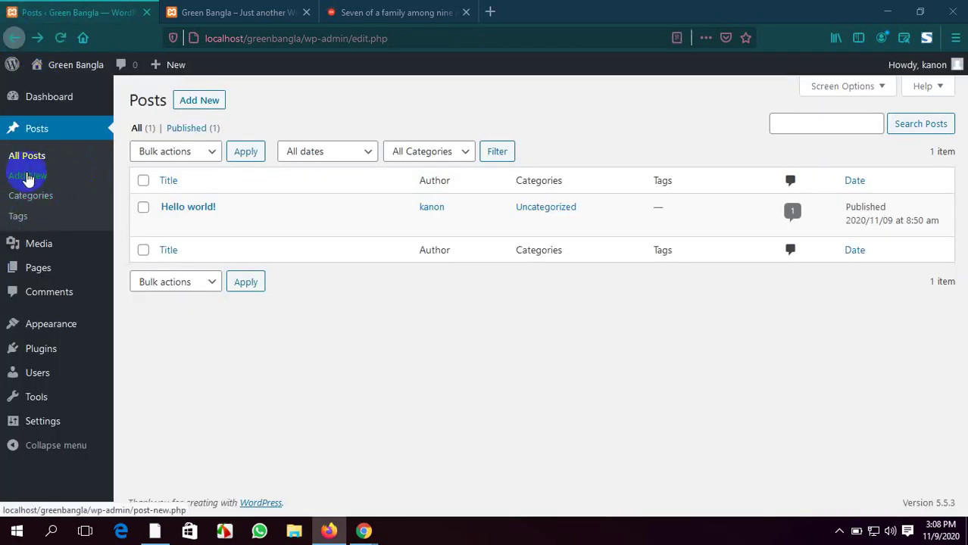
{"action": "left_click", "coordinate": [60, 40]}
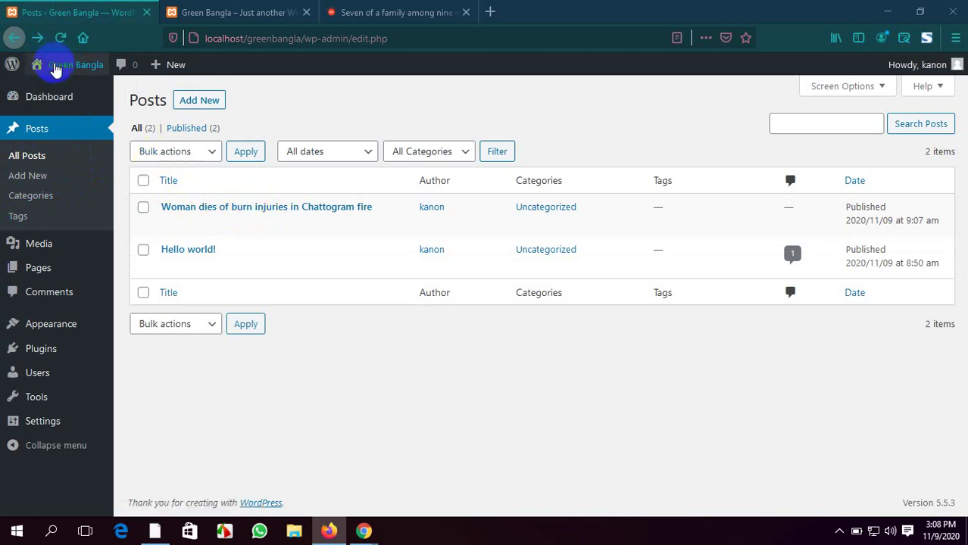
{"action": "left_click", "coordinate": [27, 155]}
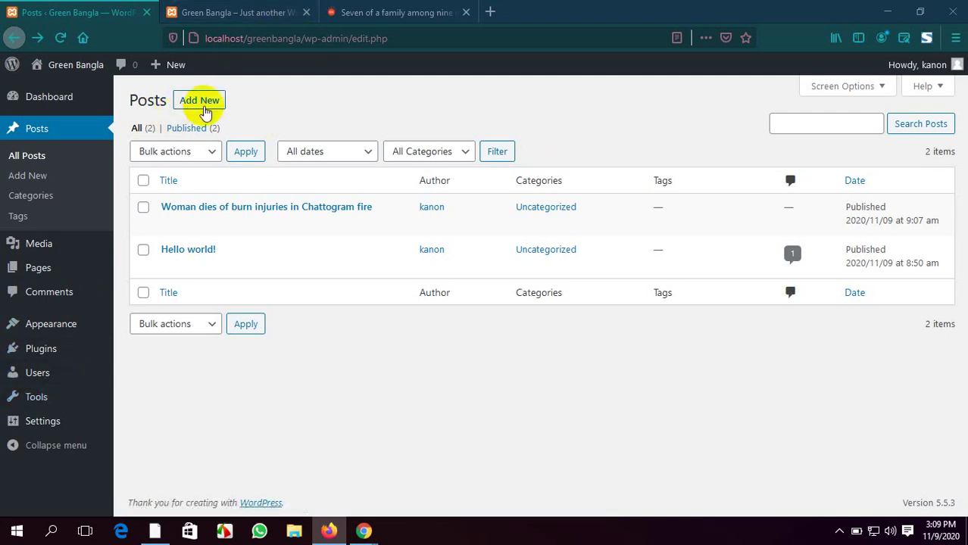
Open a new post in another tab and paste 'Seven of a family among nine injured in Chattogram fire' as its title
{"action": "middle_click", "coordinate": [210, 105]}
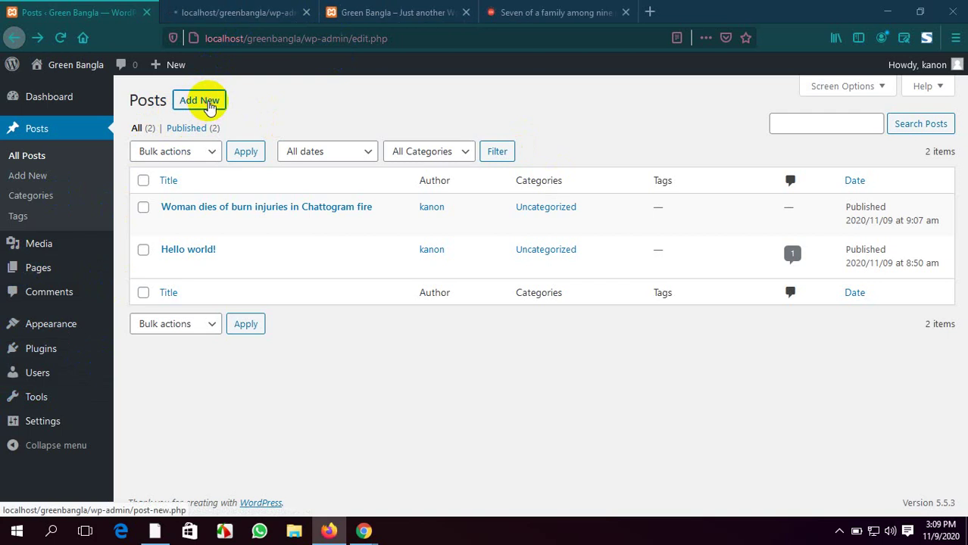
{"action": "left_click", "coordinate": [226, 8]}
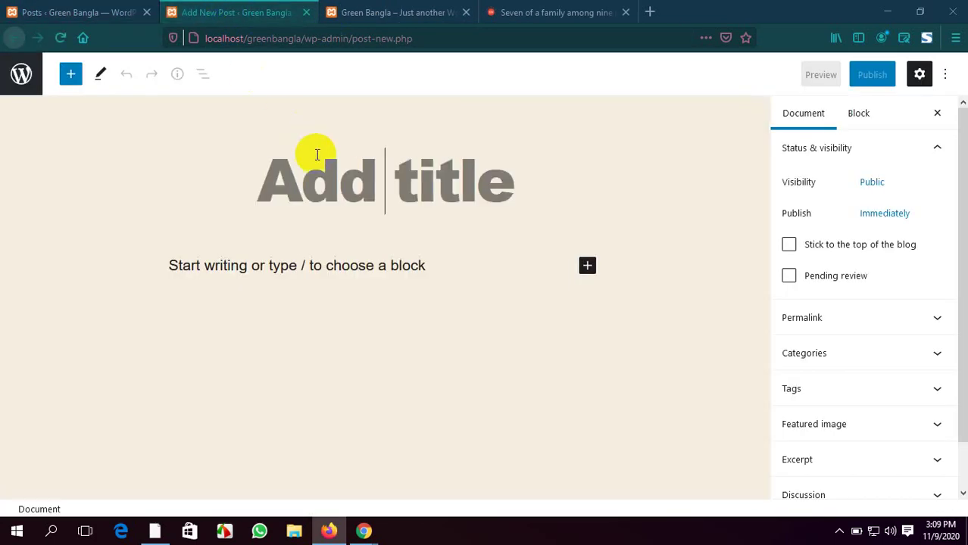
{"action": "left_click", "coordinate": [536, 9]}
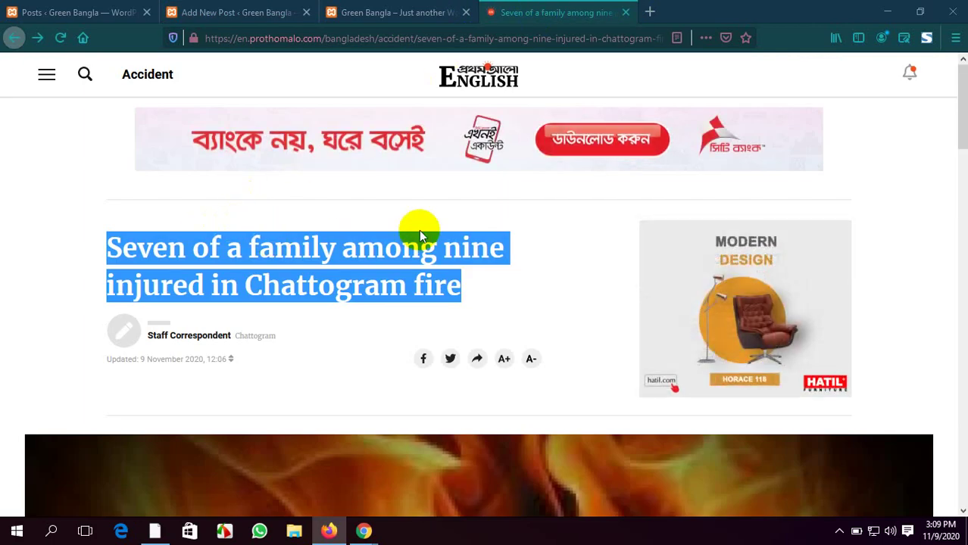
{"action": "left_click", "coordinate": [252, 9]}
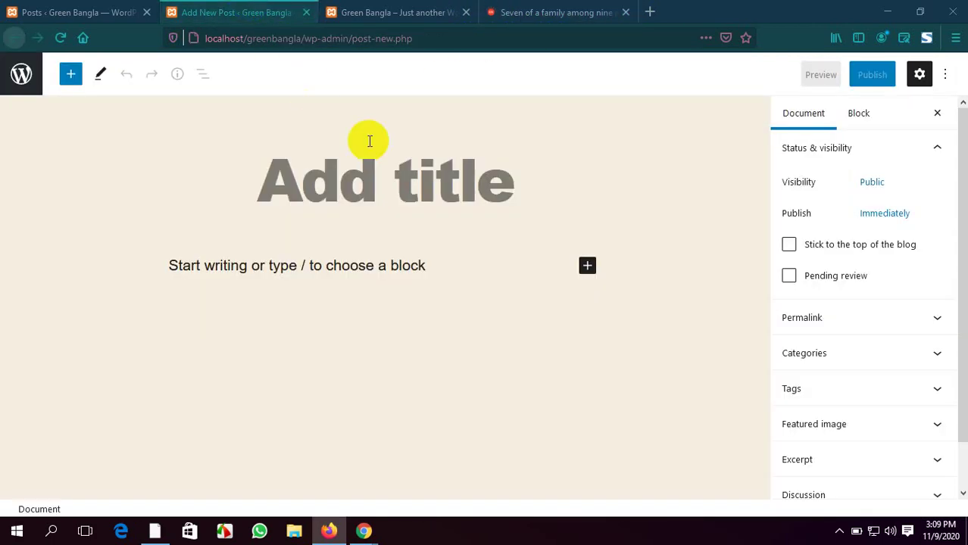
{"action": "key", "text": "ctrl+v"}
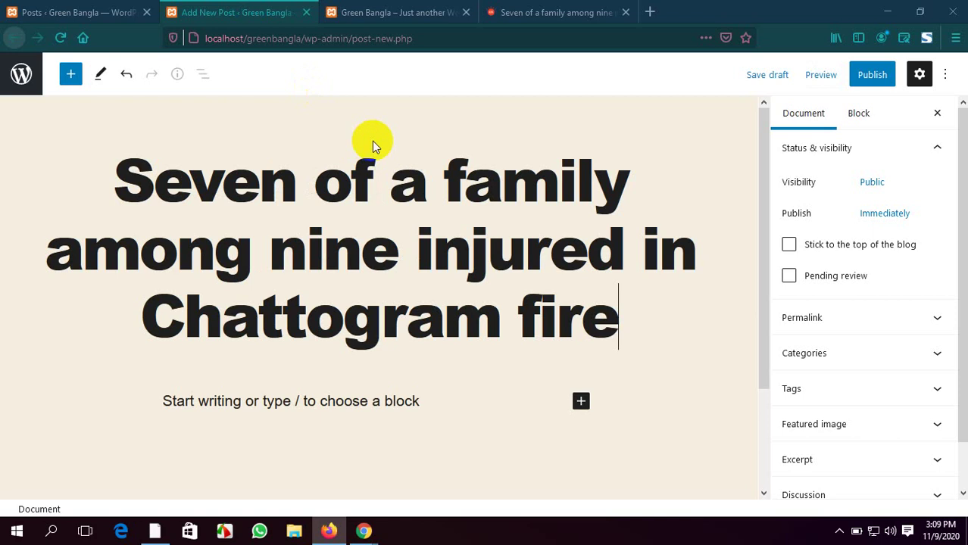
{"action": "left_click", "coordinate": [564, 9]}
{"action": "scroll", "coordinate": [326, 337], "scroll_direction": "down", "scroll_amount": 8}
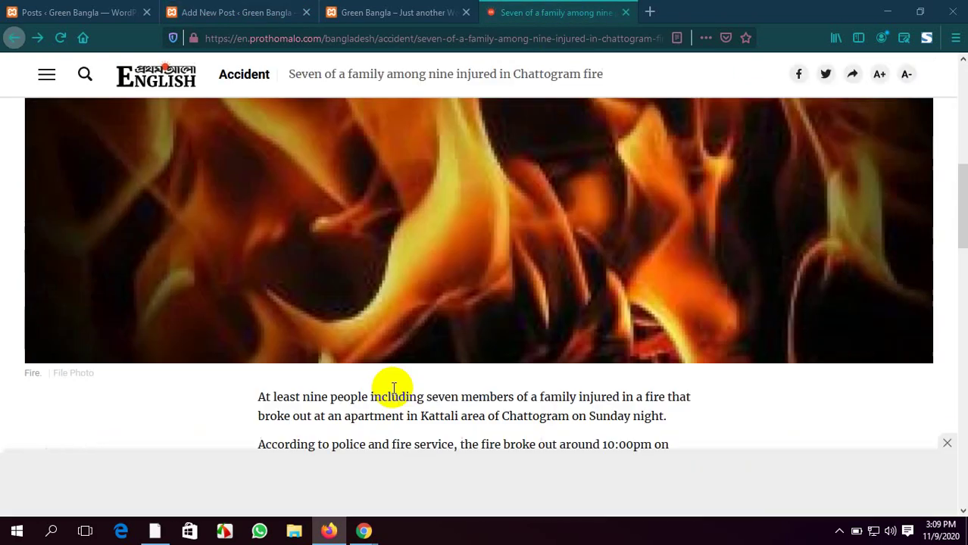
Open the article's fire photo on its own and save it to the Desktop
{"action": "scroll", "coordinate": [409, 281], "scroll_direction": "up", "scroll_amount": 4}
{"action": "right_click", "coordinate": [412, 276]}
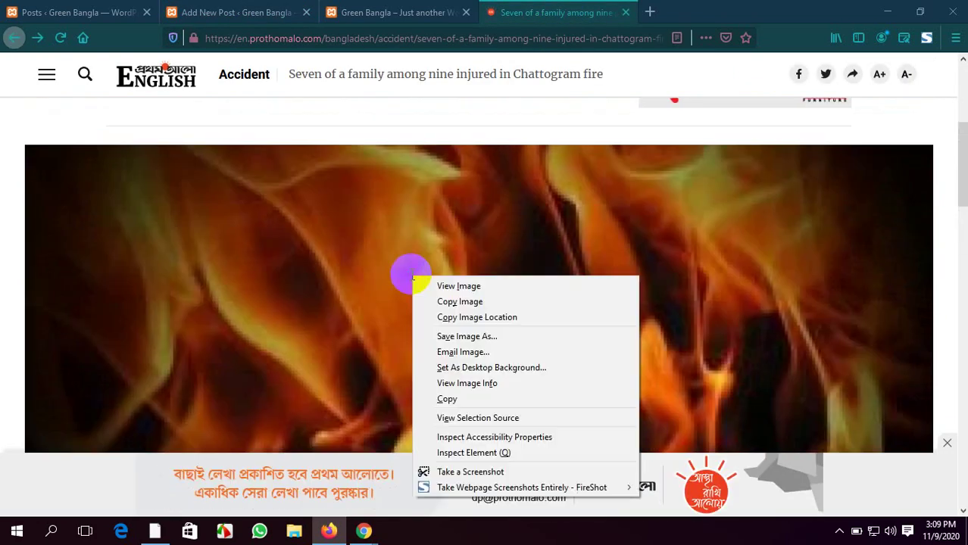
{"action": "left_click", "coordinate": [457, 286]}
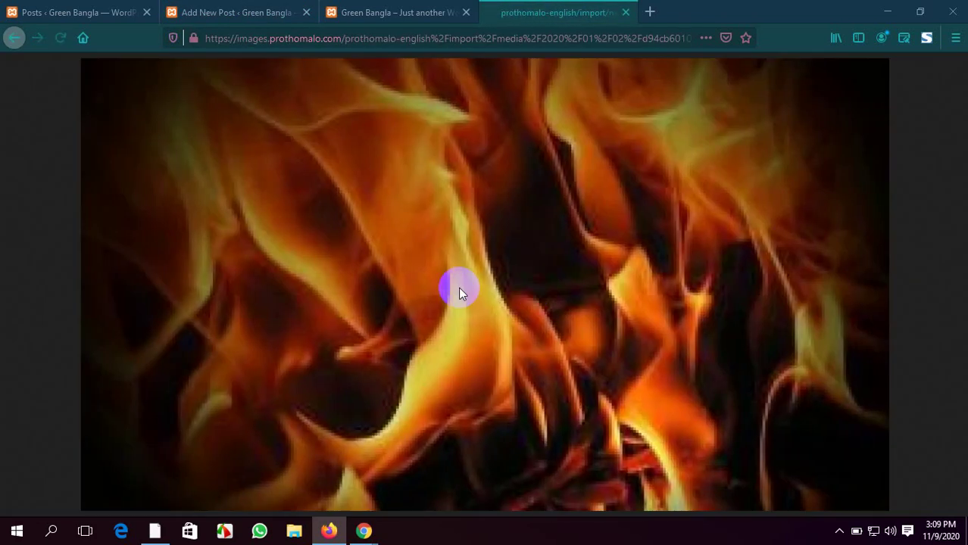
{"action": "right_click", "coordinate": [450, 241]}
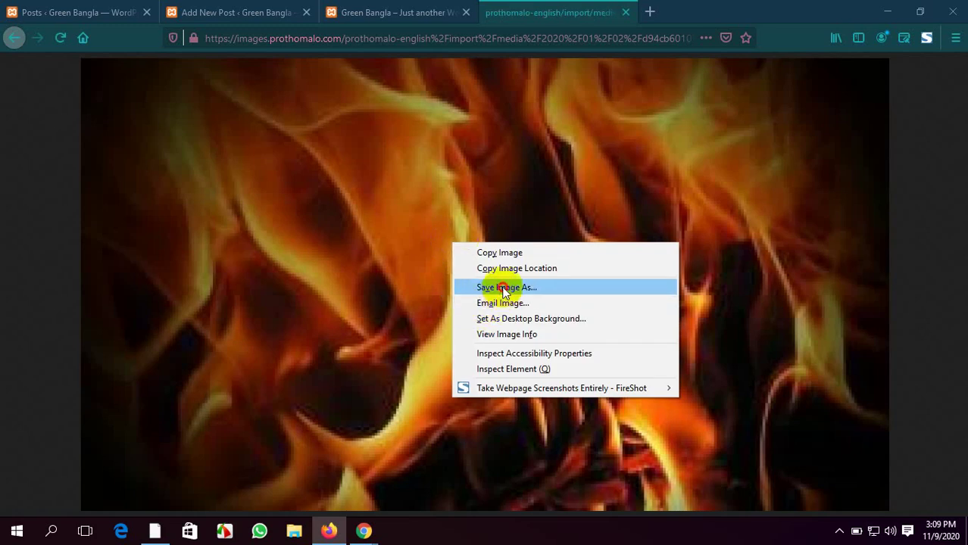
{"action": "left_click", "coordinate": [503, 289]}
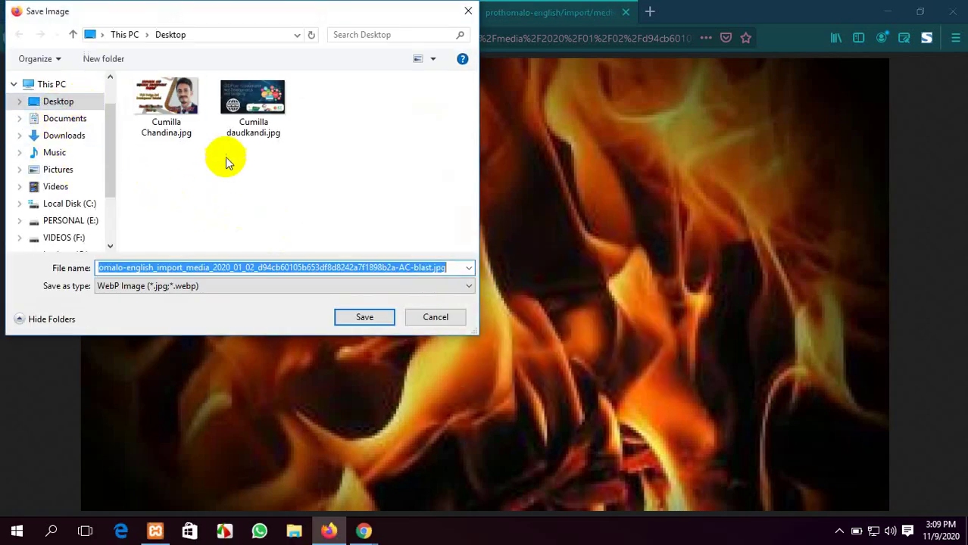
{"action": "left_click", "coordinate": [364, 318]}
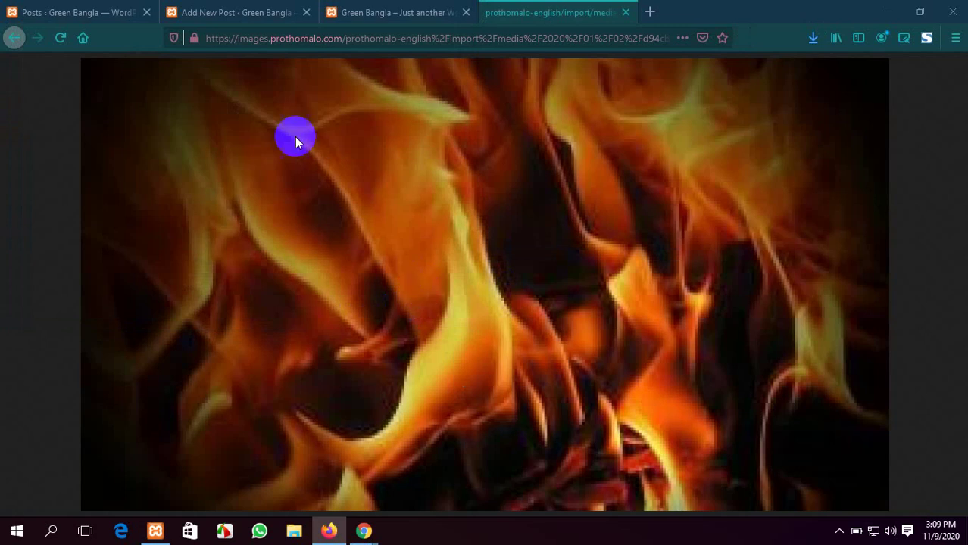
{"action": "left_click", "coordinate": [261, 10]}
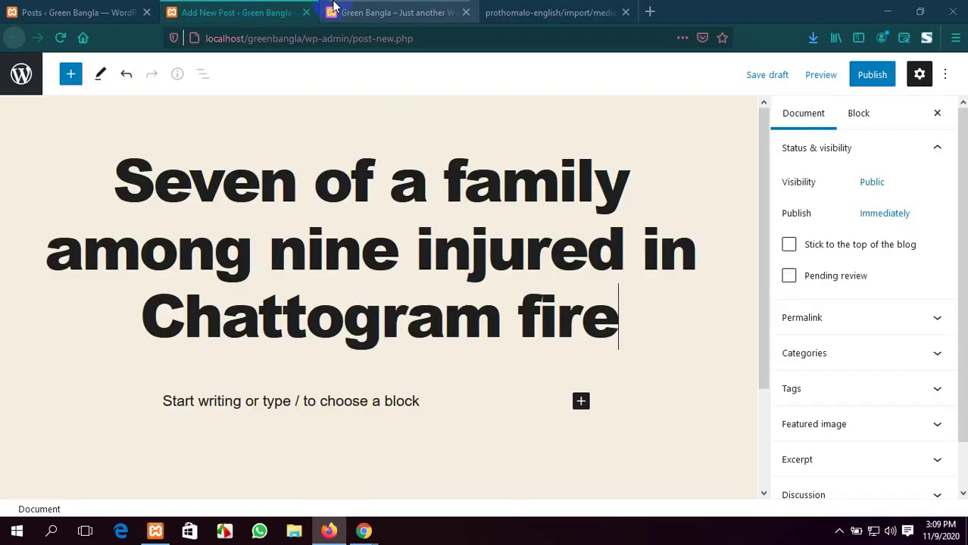
{"action": "left_click", "coordinate": [65, 9]}
{"action": "left_click", "coordinate": [254, 8]}
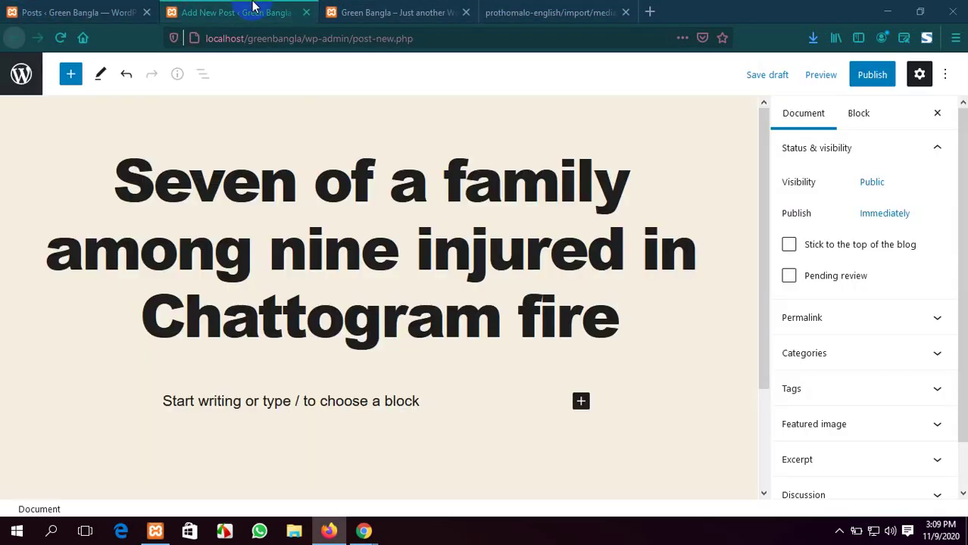
{"action": "scroll", "coordinate": [451, 312], "scroll_direction": "down", "scroll_amount": 2}
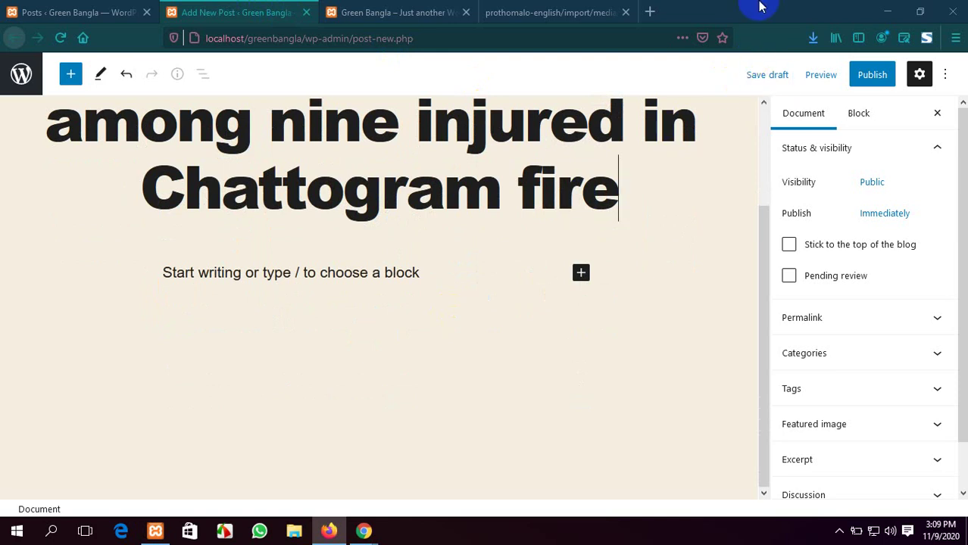
{"action": "scroll", "coordinate": [389, 210], "scroll_direction": "up", "scroll_amount": 2}
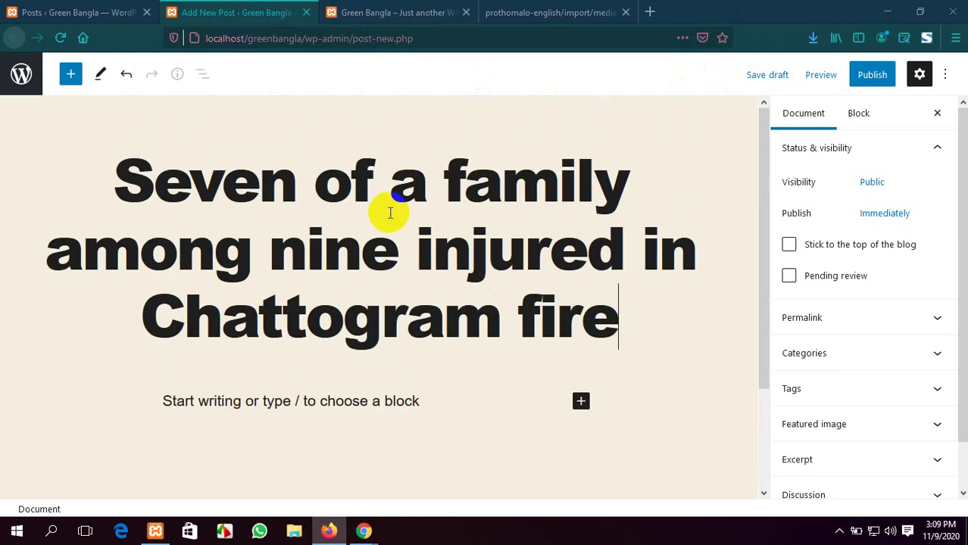
{"action": "scroll", "coordinate": [389, 210], "scroll_direction": "down", "scroll_amount": 2}
{"action": "scroll", "coordinate": [389, 210], "scroll_direction": "up", "scroll_amount": 2}
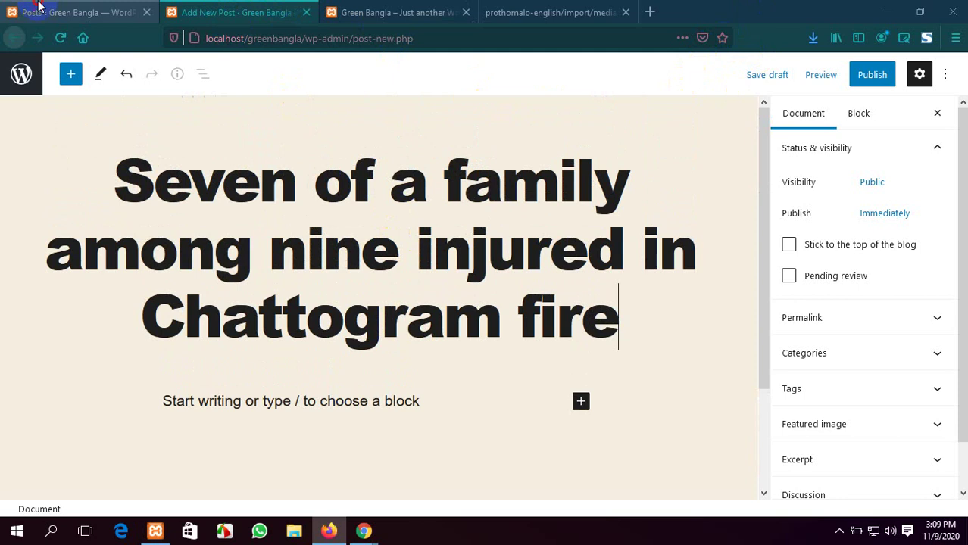
{"action": "left_click", "coordinate": [37, 7]}
{"action": "mouse_move", "coordinate": [45, 274]}
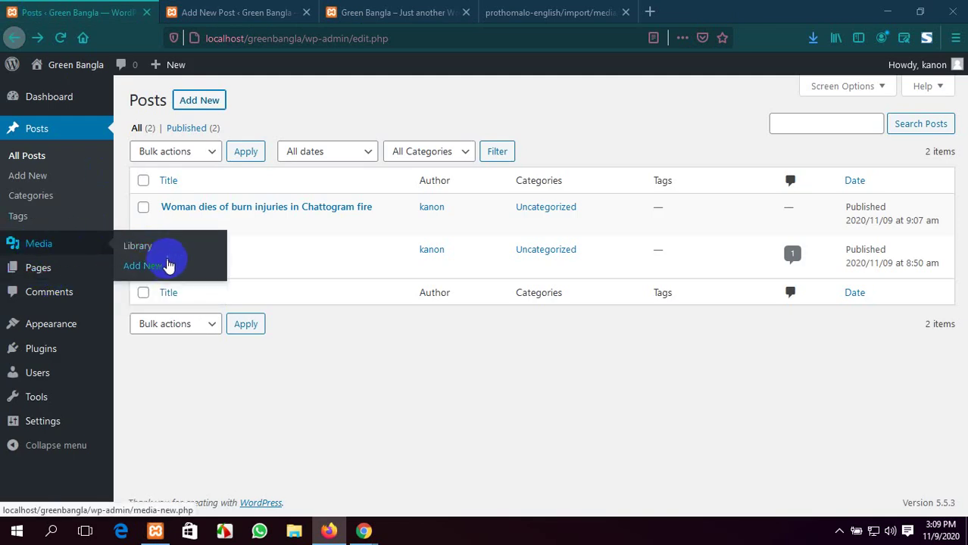
{"action": "left_click", "coordinate": [155, 249]}
{"action": "left_click", "coordinate": [235, 12]}
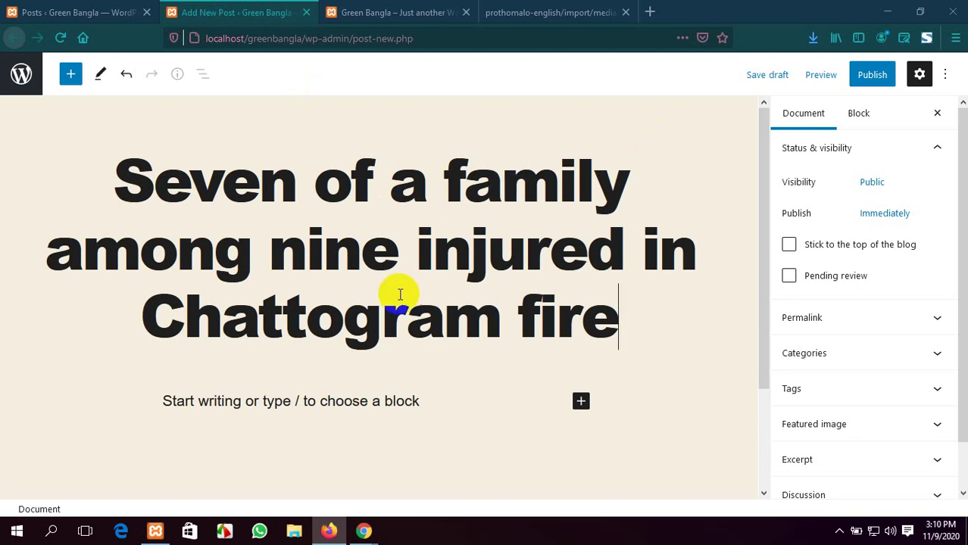
{"action": "scroll", "coordinate": [399, 301], "scroll_direction": "down", "scroll_amount": 2}
{"action": "scroll", "coordinate": [399, 301], "scroll_direction": "up", "scroll_amount": 2}
{"action": "left_click", "coordinate": [405, 12]}
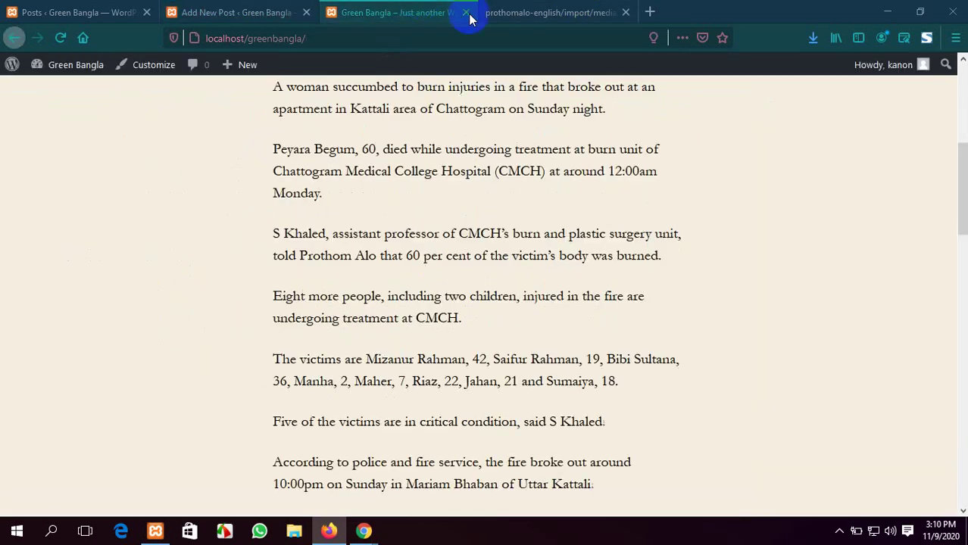
{"action": "left_click", "coordinate": [531, 13]}
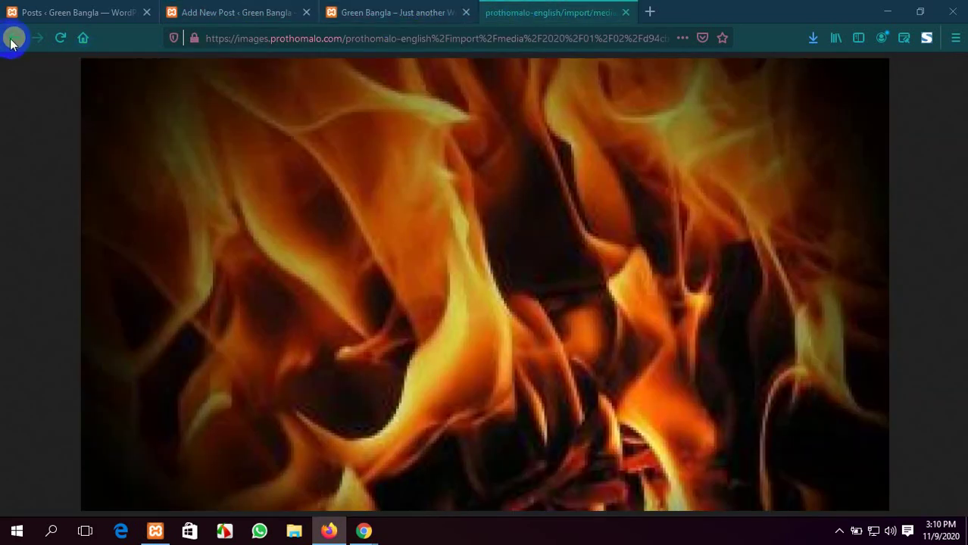
{"action": "left_click", "coordinate": [13, 39]}
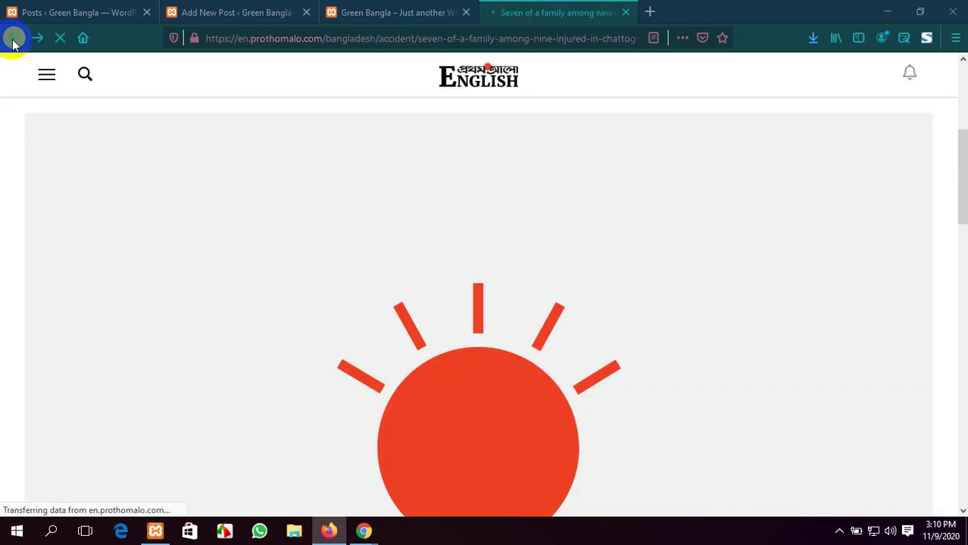
{"action": "scroll", "coordinate": [462, 268], "scroll_direction": "down", "scroll_amount": 3}
{"action": "scroll", "coordinate": [462, 274], "scroll_direction": "down", "scroll_amount": 10}
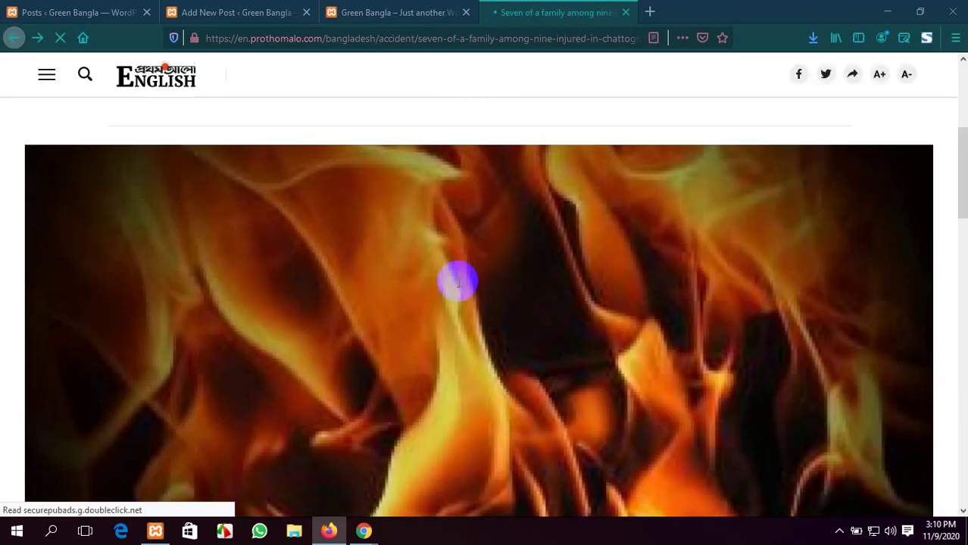
{"action": "scroll", "coordinate": [453, 296], "scroll_direction": "down", "scroll_amount": 3}
{"action": "scroll", "coordinate": [454, 294], "scroll_direction": "up", "scroll_amount": 10}
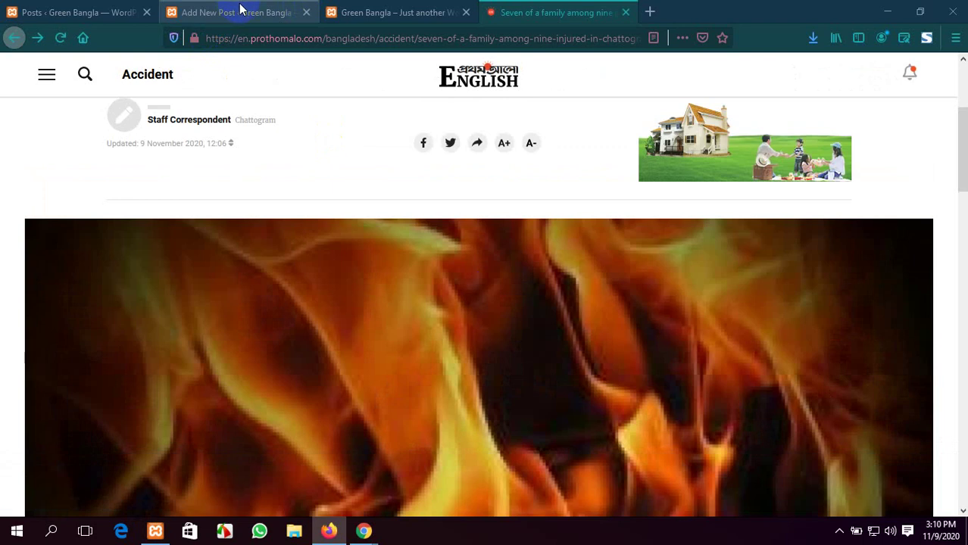
{"action": "left_click", "coordinate": [241, 10]}
{"action": "scroll", "coordinate": [584, 313], "scroll_direction": "down", "scroll_amount": 3}
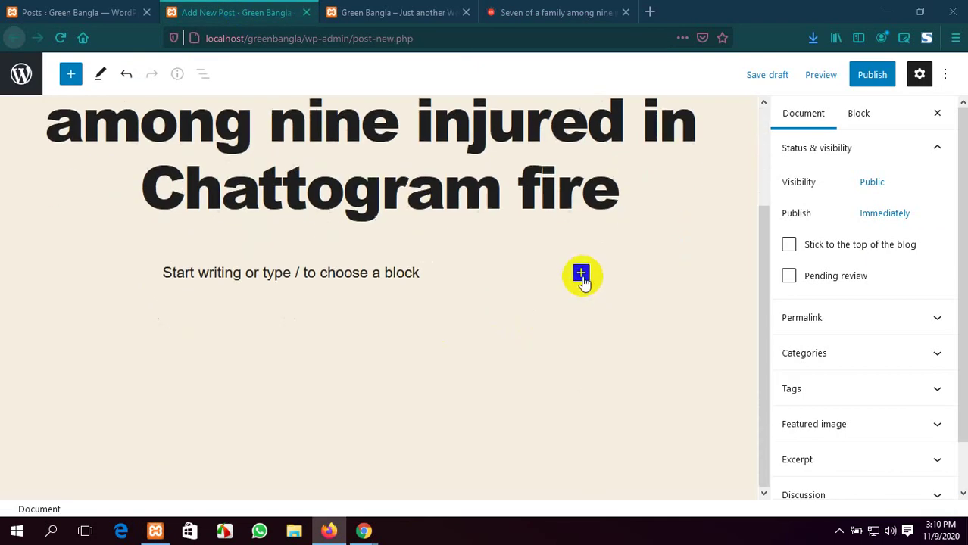
Insert an Image block under the post title
{"action": "left_click", "coordinate": [581, 273]}
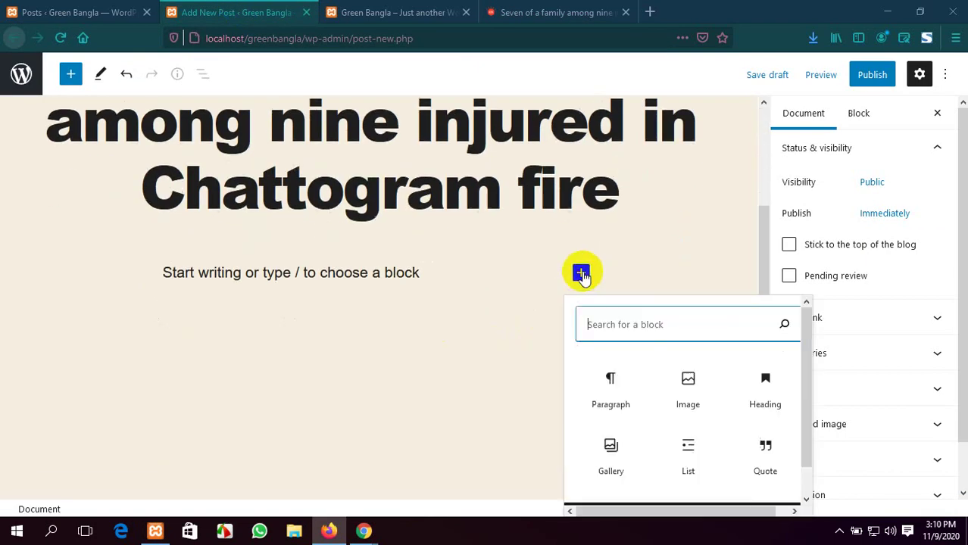
{"action": "left_click", "coordinate": [678, 389]}
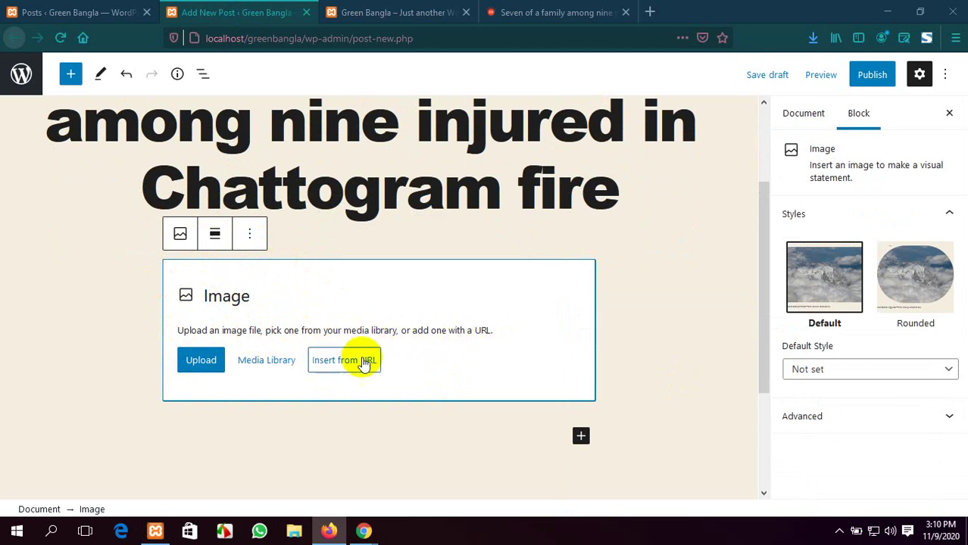
{"action": "left_click", "coordinate": [565, 12]}
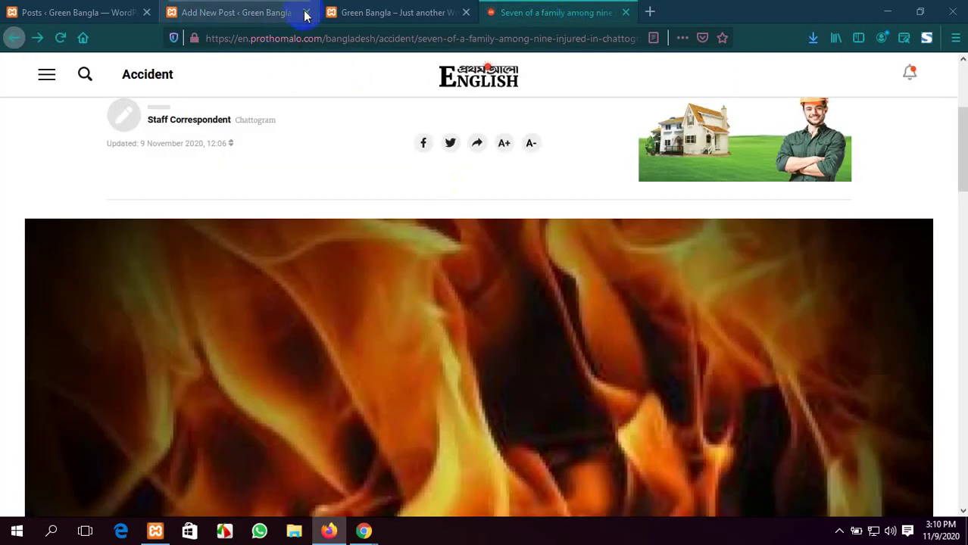
{"action": "left_click", "coordinate": [381, 6]}
{"action": "left_click", "coordinate": [305, 6]}
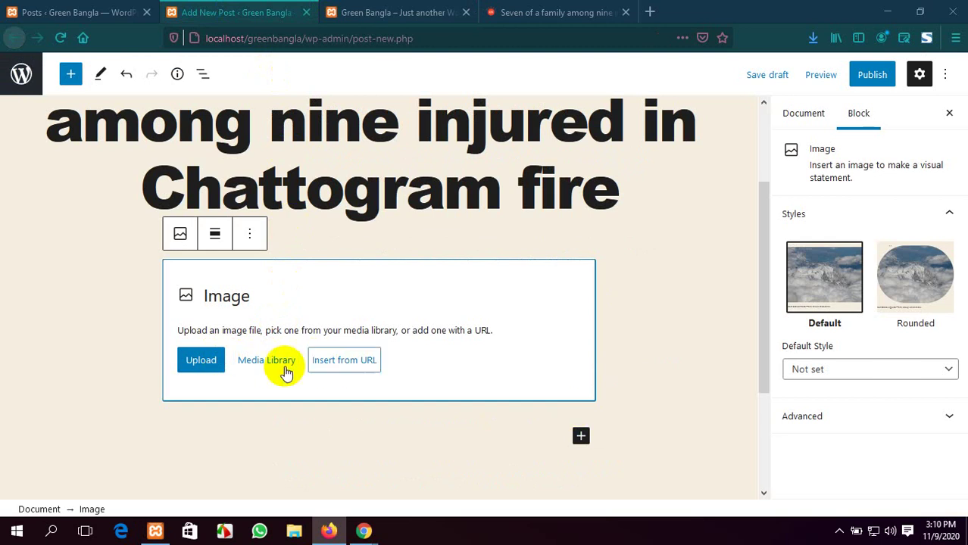
Pick the saved prothomalo fire image from the Desktop and upload it into the block
{"action": "left_click", "coordinate": [206, 362]}
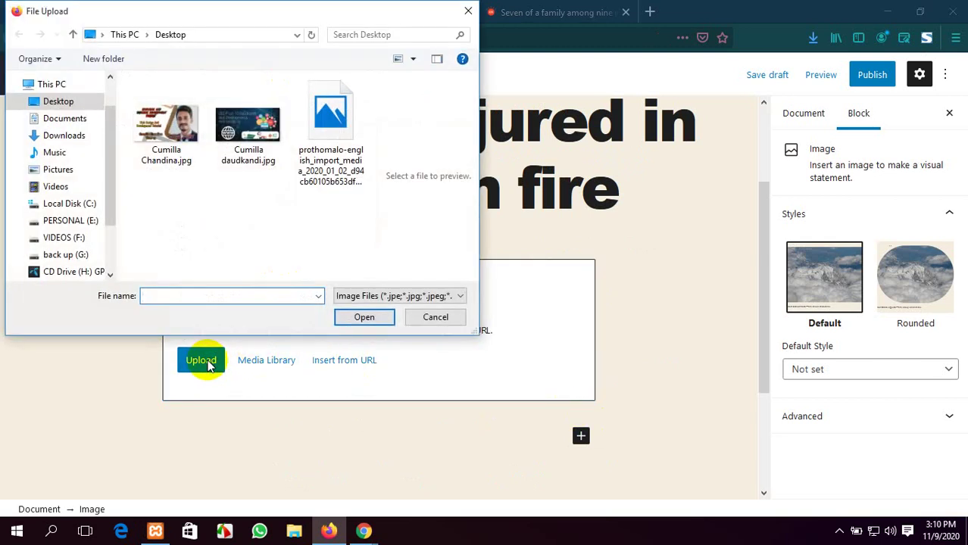
{"action": "left_click", "coordinate": [53, 136]}
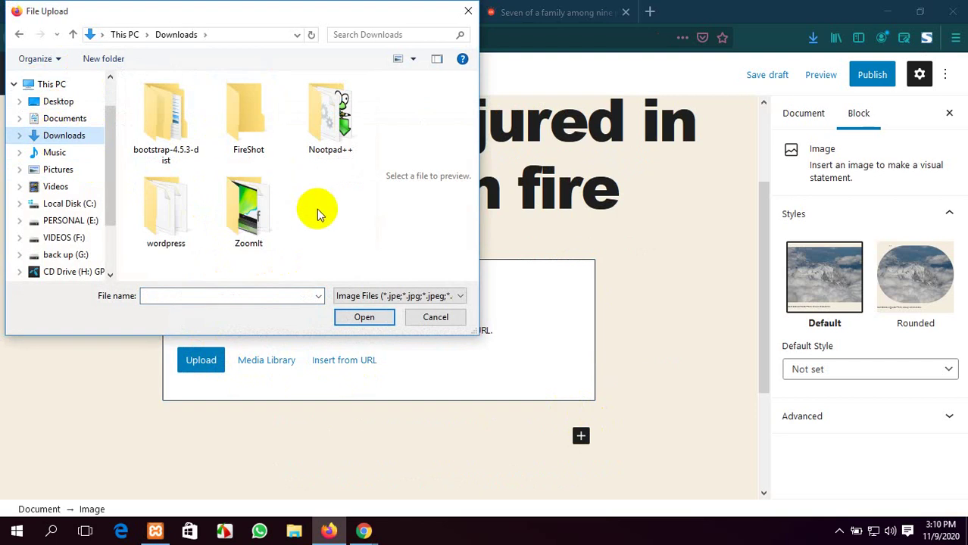
{"action": "scroll", "coordinate": [72, 174], "scroll_direction": "up", "scroll_amount": 1}
{"action": "left_click", "coordinate": [65, 147]}
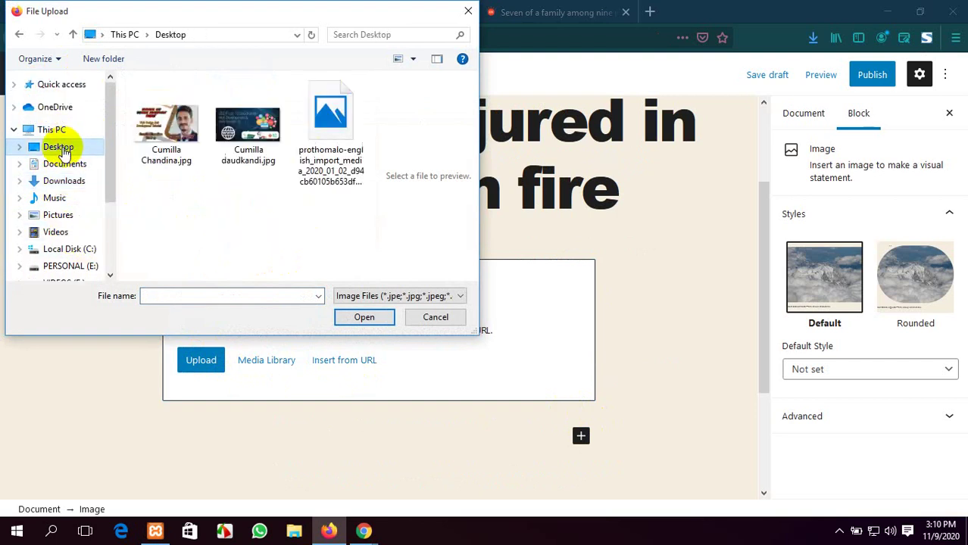
{"action": "left_click", "coordinate": [337, 121]}
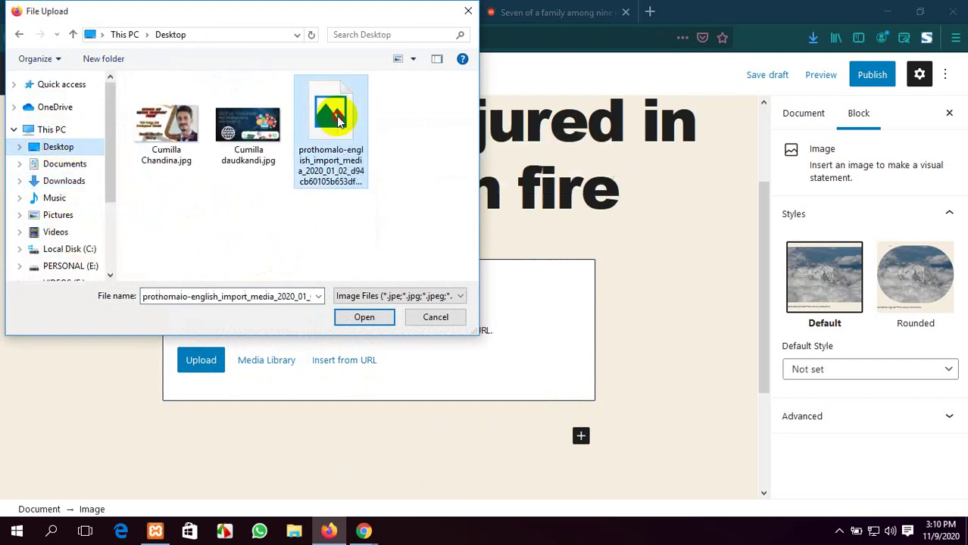
{"action": "left_click", "coordinate": [372, 318]}
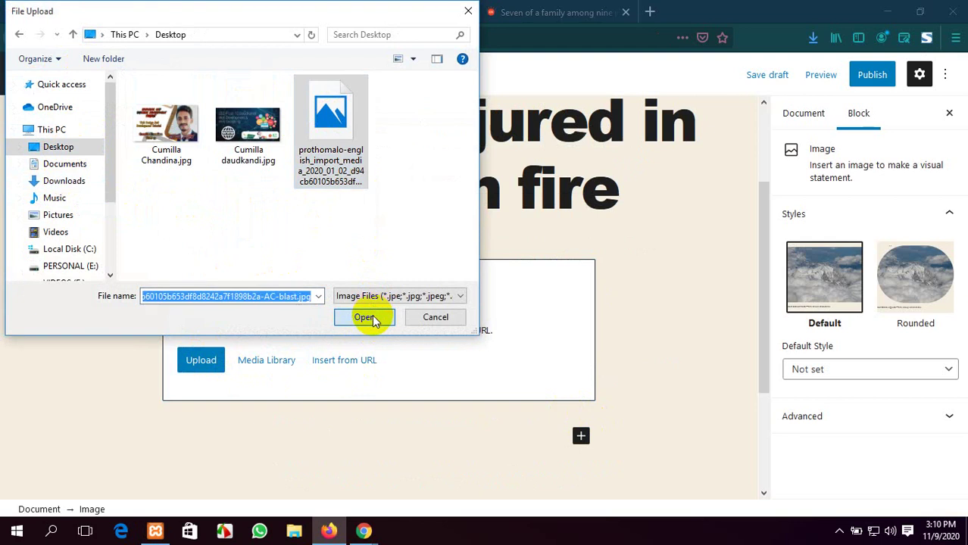
{"action": "scroll", "coordinate": [407, 391], "scroll_direction": "down", "scroll_amount": 2}
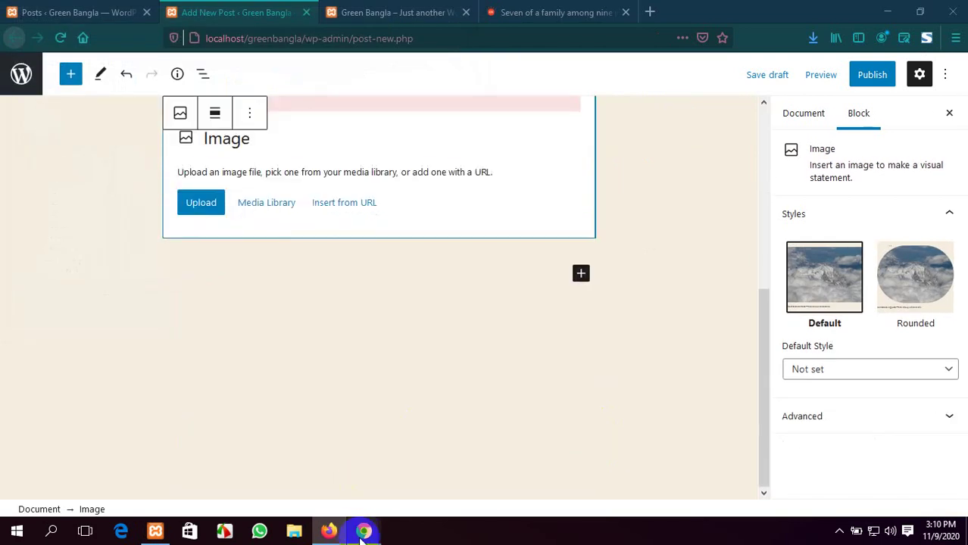
{"action": "mouse_move", "coordinate": [364, 531]}
{"action": "left_click", "coordinate": [306, 473]}
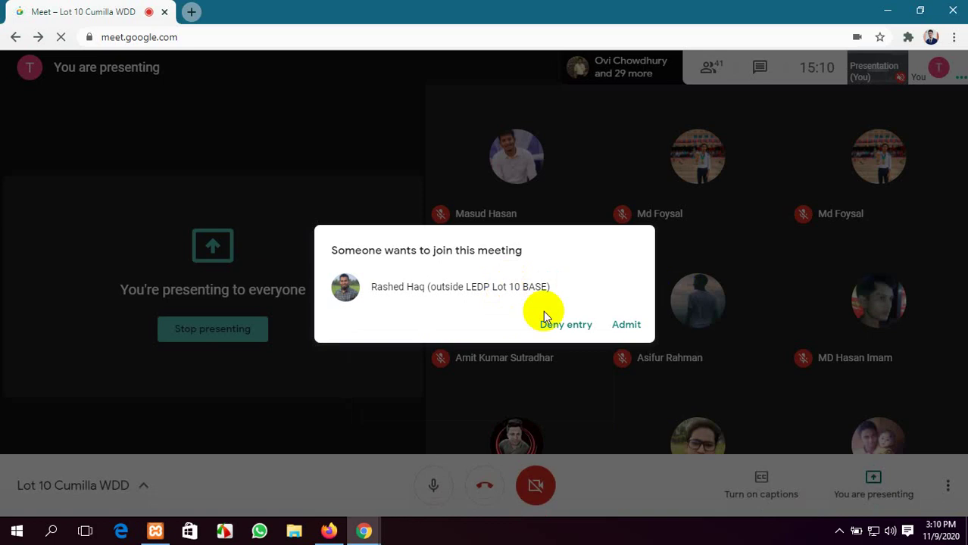
Admit the waiting person to the Meet call, browse the participant list, then minimize Meet
{"action": "left_click", "coordinate": [628, 325]}
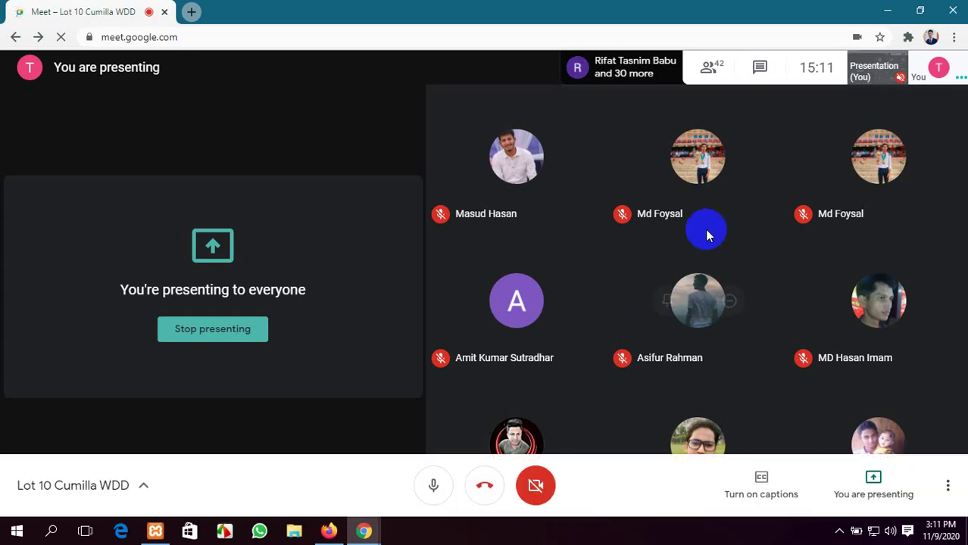
{"action": "left_click", "coordinate": [723, 70]}
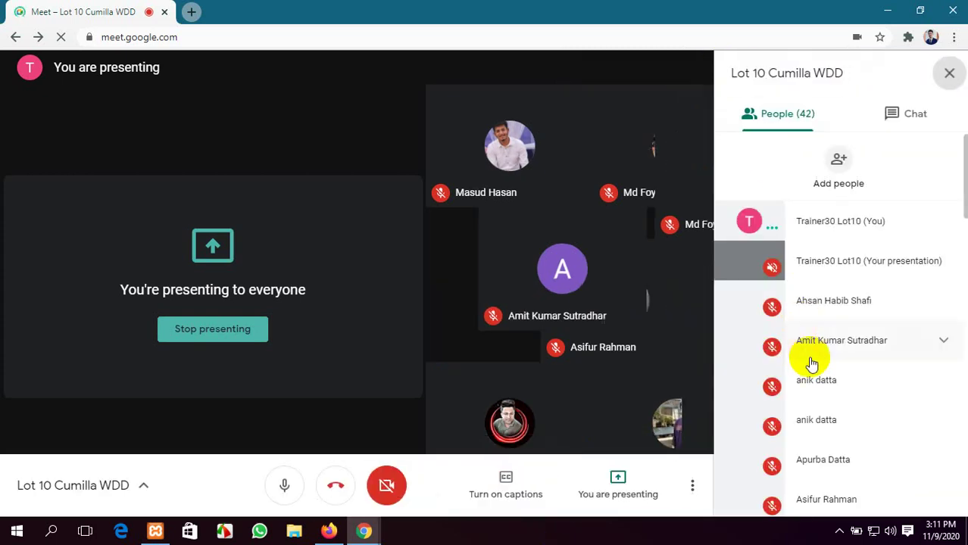
{"action": "scroll", "coordinate": [815, 378], "scroll_direction": "down", "scroll_amount": 15}
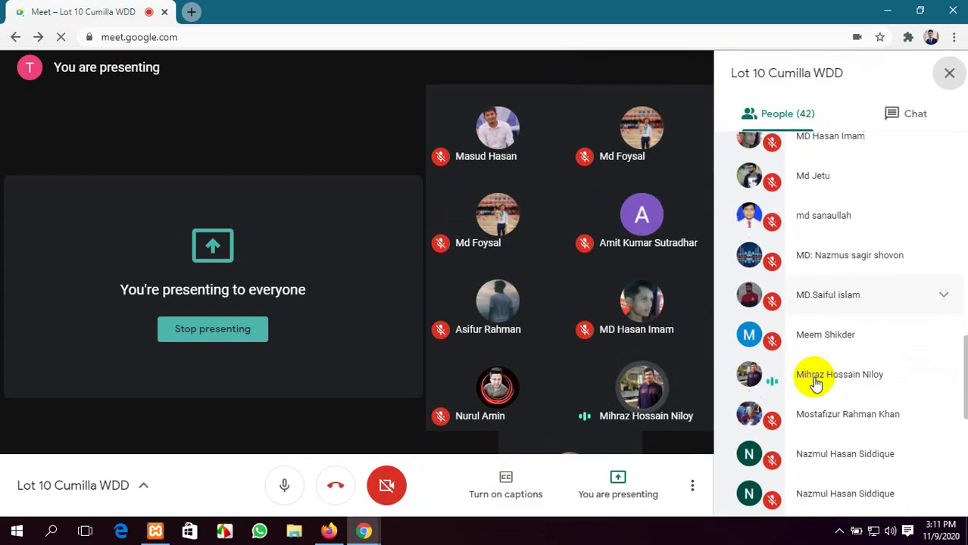
{"action": "scroll", "coordinate": [816, 383], "scroll_direction": "down", "scroll_amount": 2}
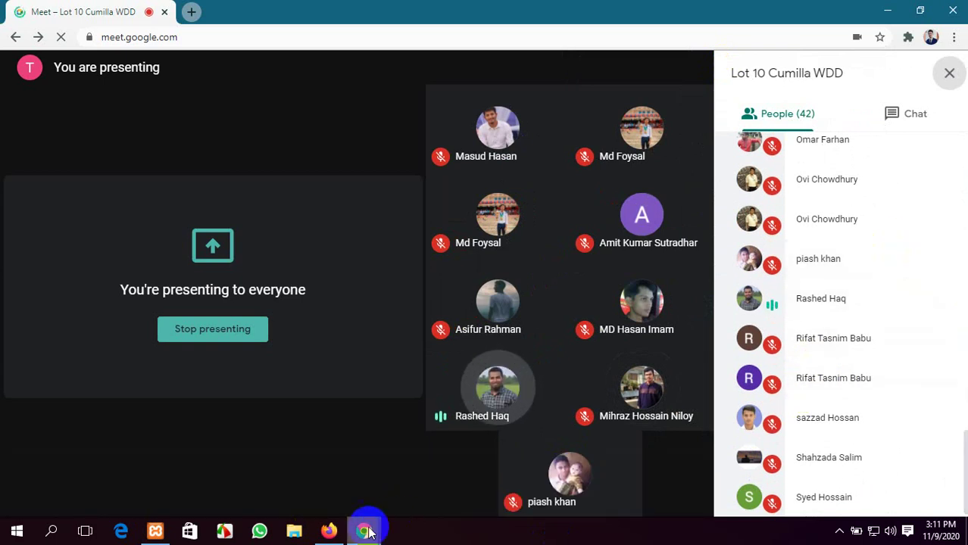
{"action": "left_click", "coordinate": [839, 531]}
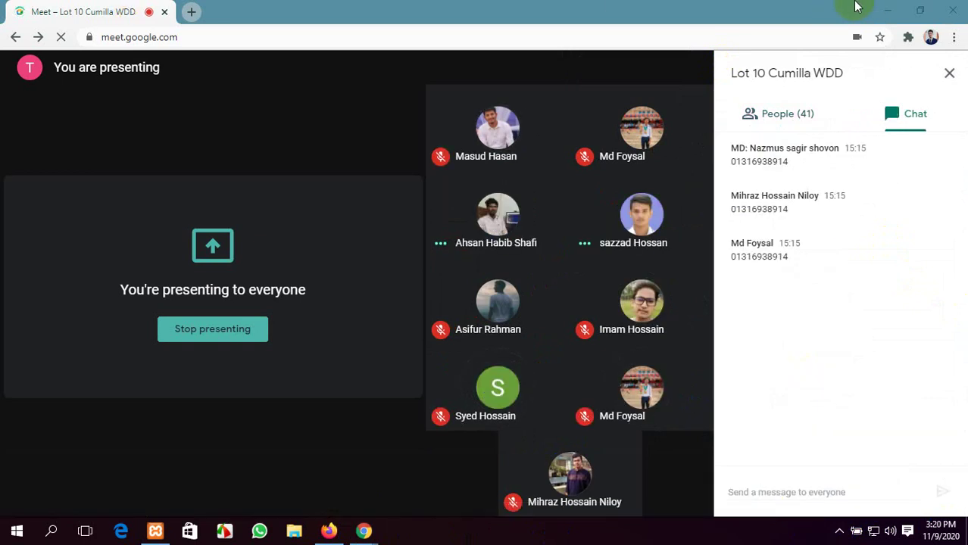
{"action": "left_click", "coordinate": [888, 8]}
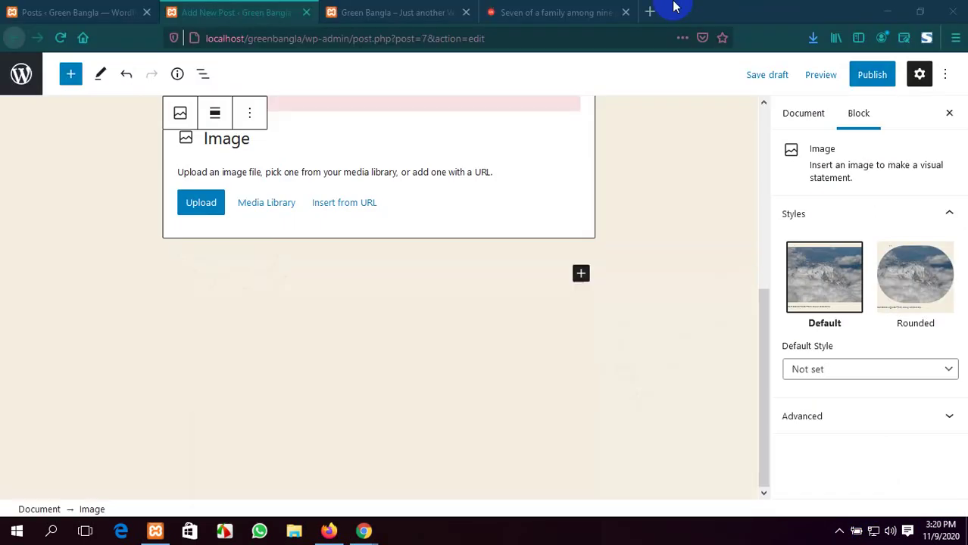
{"action": "scroll", "coordinate": [258, 136], "scroll_direction": "up", "scroll_amount": 5}
{"action": "scroll", "coordinate": [288, 170], "scroll_direction": "down", "scroll_amount": 3}
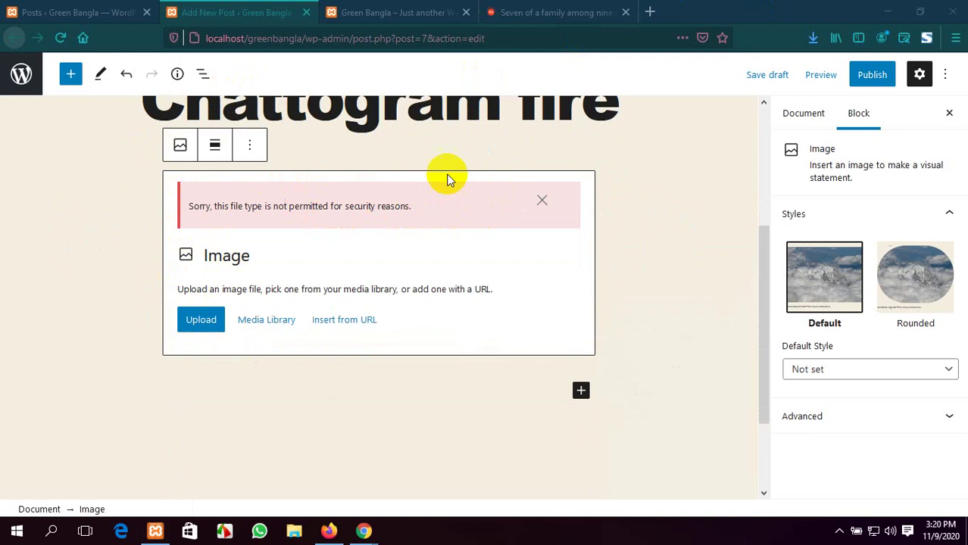
{"action": "left_click", "coordinate": [365, 532]}
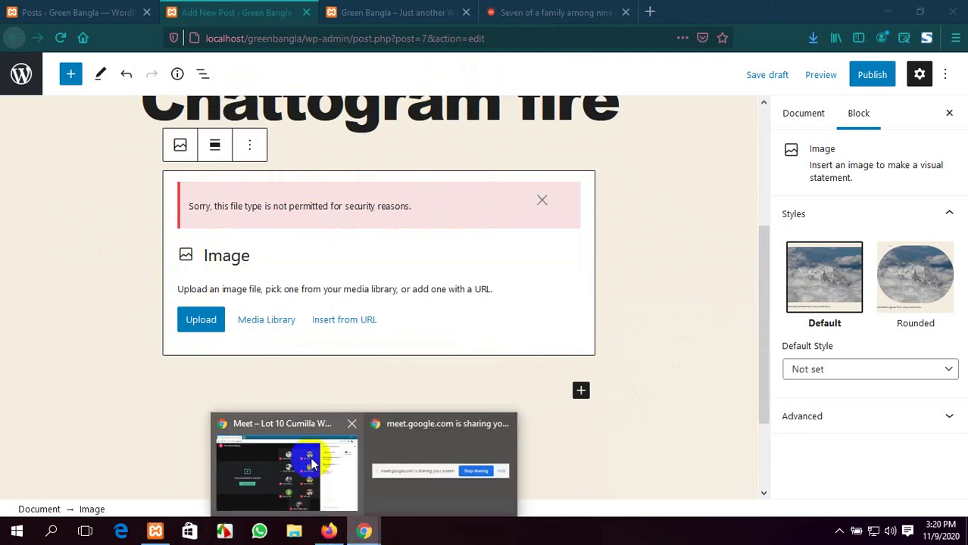
{"action": "left_click", "coordinate": [303, 455]}
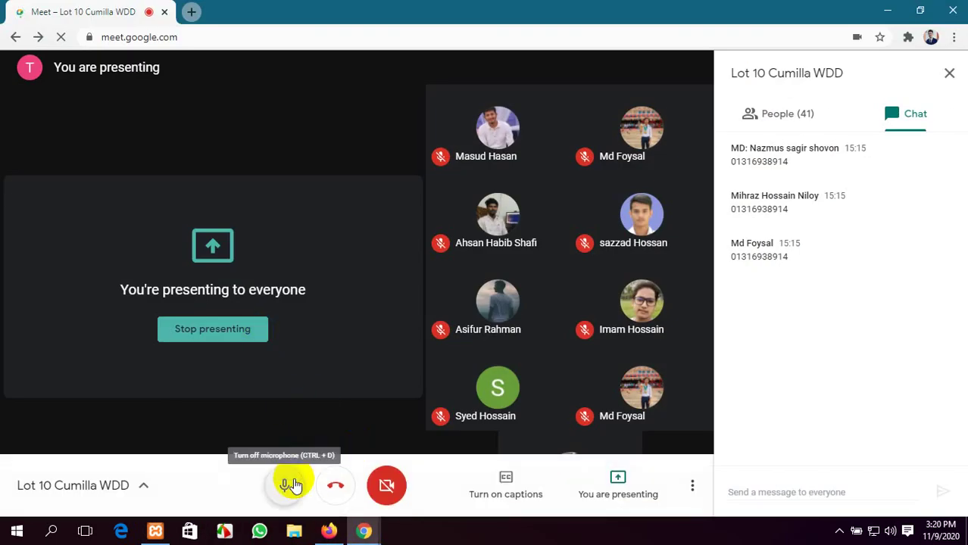
Check the People list, leave the Meet microphone unmuted, and minimize the meeting
{"action": "left_click", "coordinate": [294, 484]}
{"action": "left_click", "coordinate": [294, 485]}
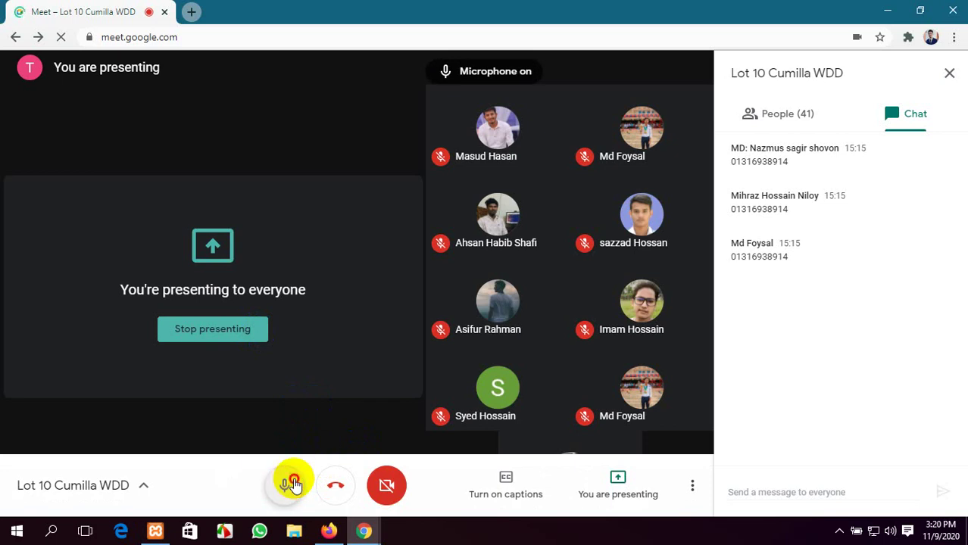
{"action": "left_click", "coordinate": [294, 485]}
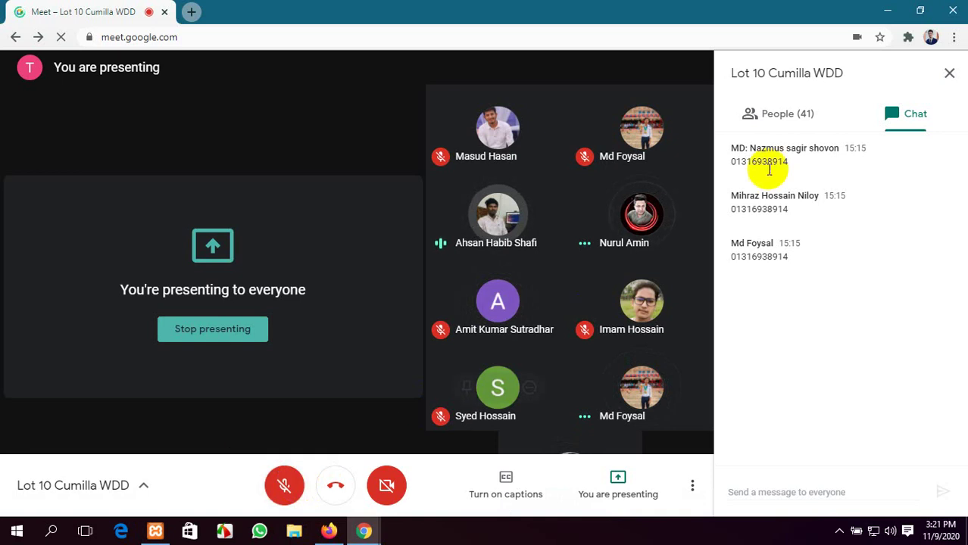
{"action": "left_click", "coordinate": [797, 118]}
{"action": "scroll", "coordinate": [796, 341], "scroll_direction": "down", "scroll_amount": 15}
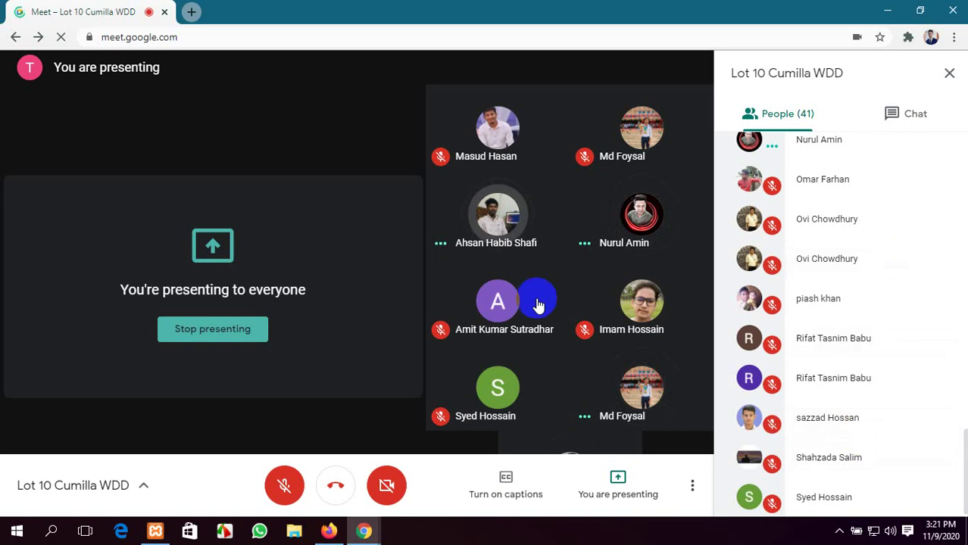
{"action": "left_click", "coordinate": [285, 492]}
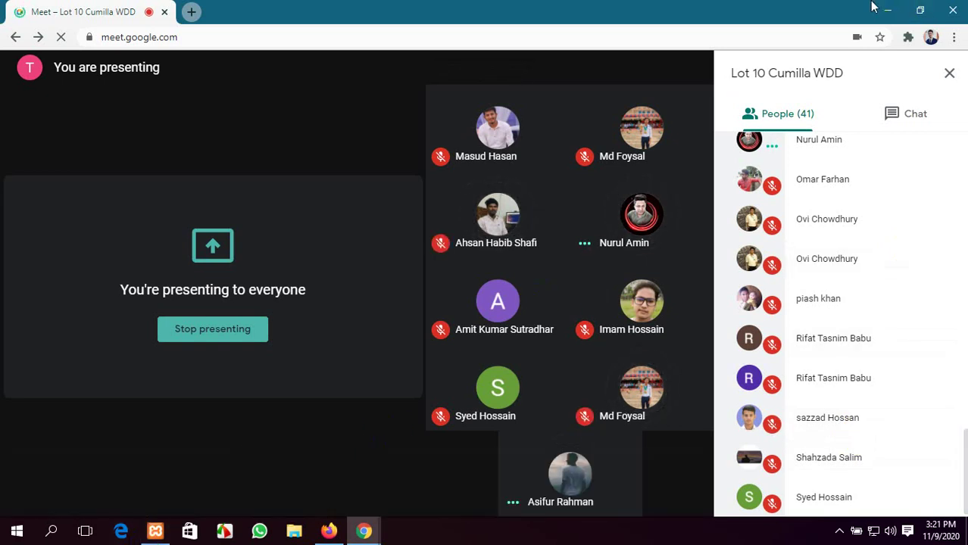
{"action": "left_click", "coordinate": [890, 9]}
{"action": "scroll", "coordinate": [303, 228], "scroll_direction": "up", "scroll_amount": 3}
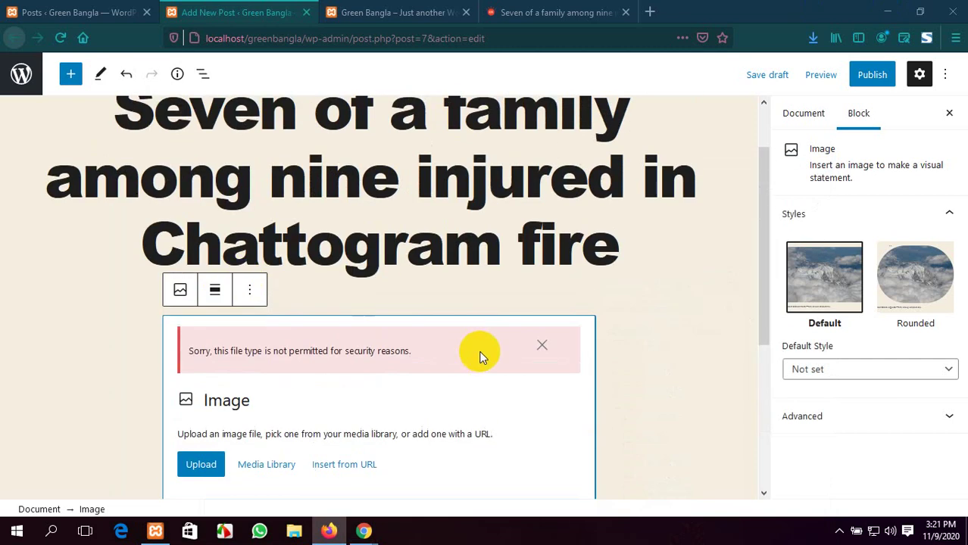
Dismiss the file-type-not-permitted error on the Image block
{"action": "left_click", "coordinate": [542, 347]}
{"action": "scroll", "coordinate": [500, 296], "scroll_direction": "down", "scroll_amount": 2}
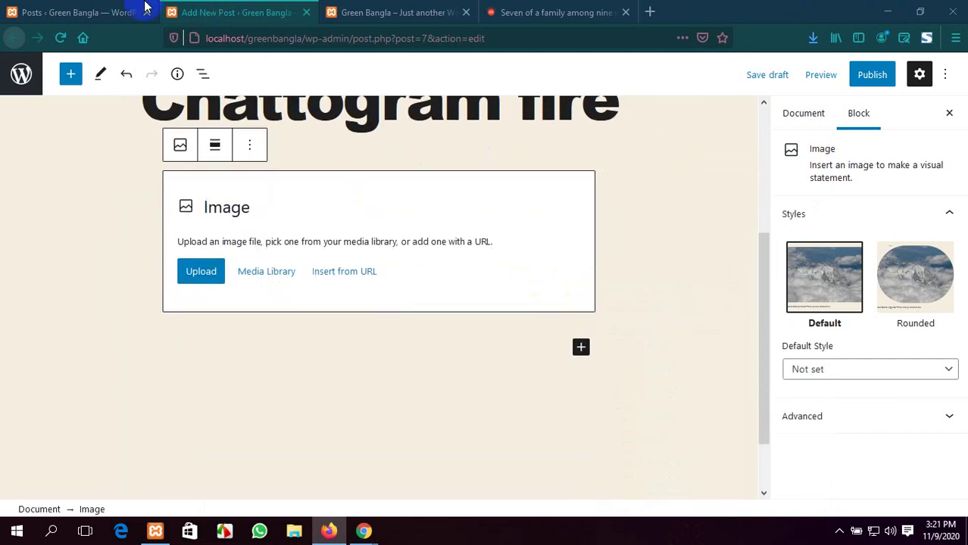
{"action": "left_click", "coordinate": [91, 12]}
{"action": "left_click", "coordinate": [553, 12]}
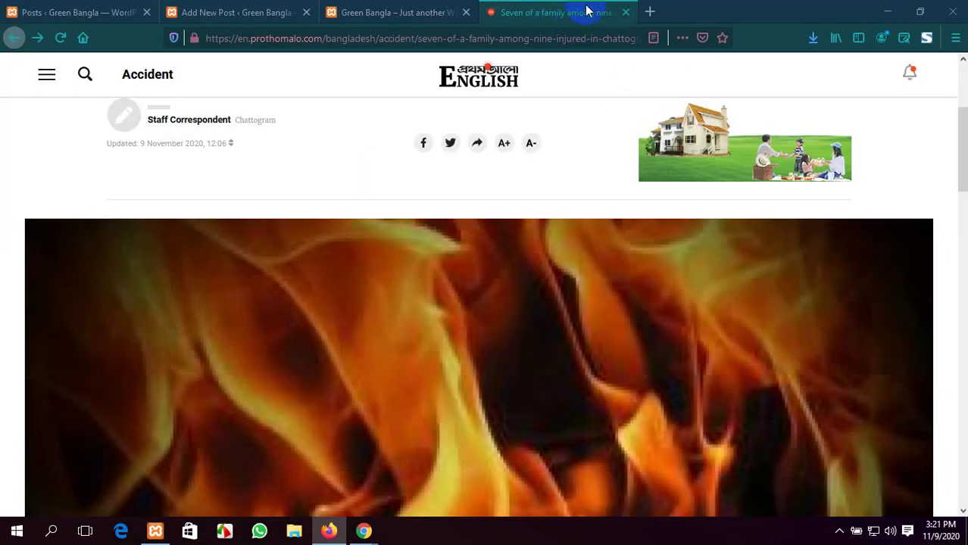
{"action": "left_click", "coordinate": [86, 8]}
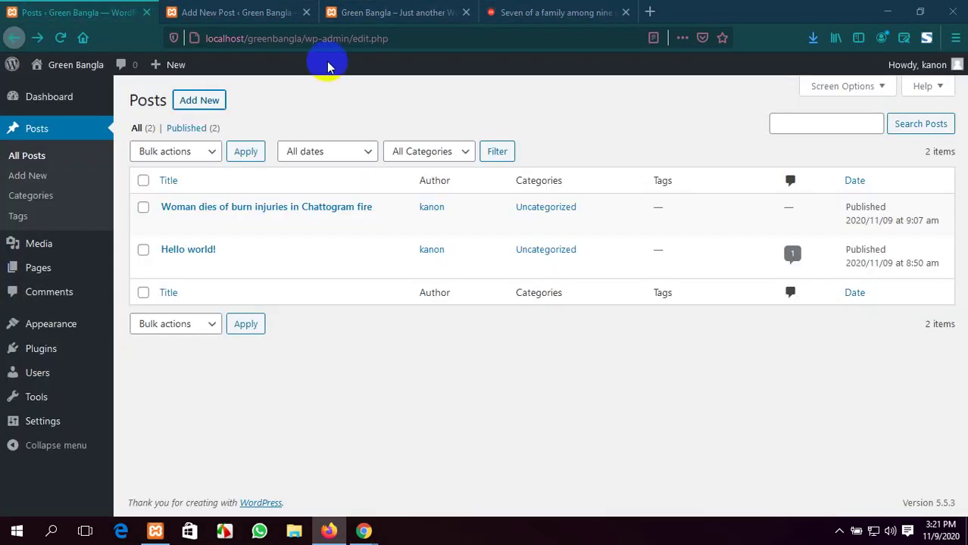
{"action": "left_click", "coordinate": [255, 11]}
Upload Cumilla daudkandi.jpg into the Image block
{"action": "left_click", "coordinate": [199, 271]}
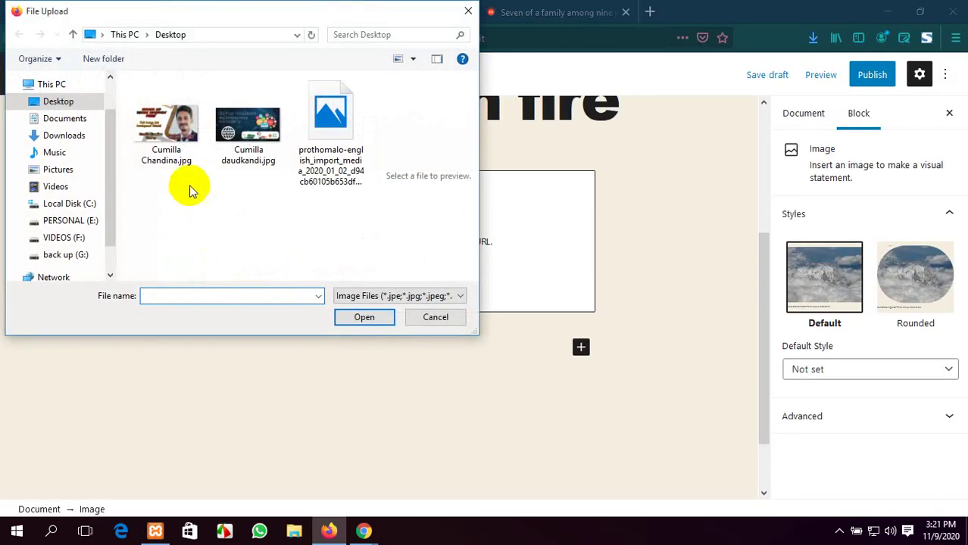
{"action": "left_click", "coordinate": [249, 125]}
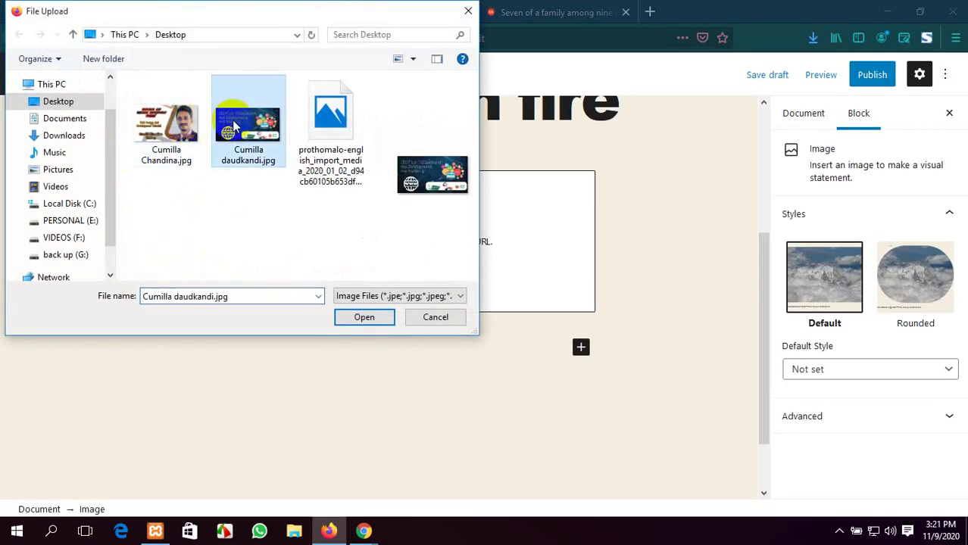
{"action": "left_click", "coordinate": [365, 316]}
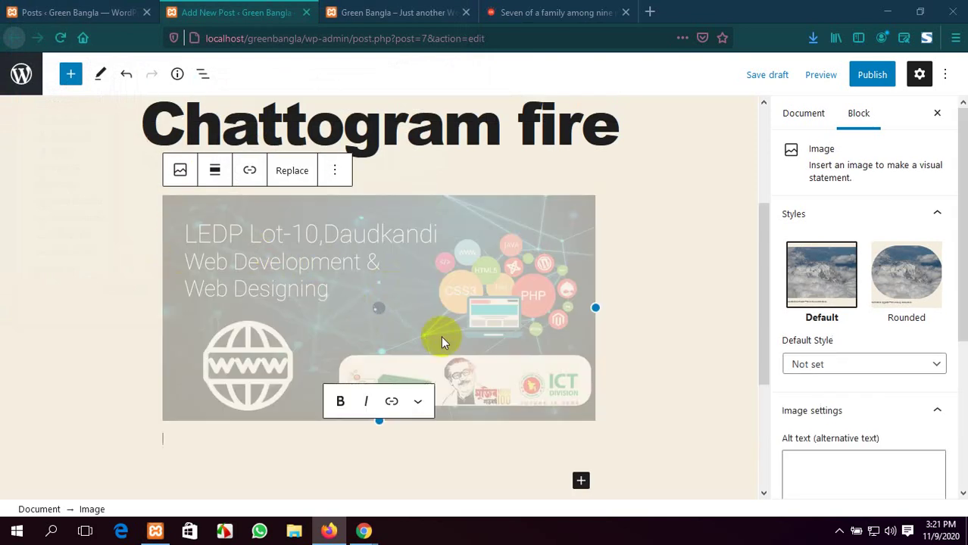
{"action": "scroll", "coordinate": [428, 349], "scroll_direction": "down", "scroll_amount": 2}
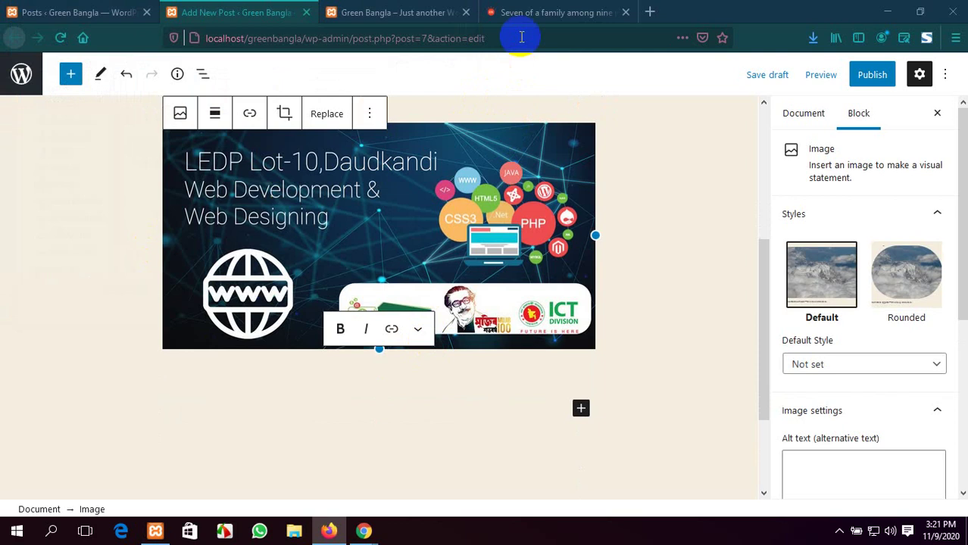
{"action": "scroll", "coordinate": [551, 332], "scroll_direction": "up", "scroll_amount": 3}
{"action": "scroll", "coordinate": [551, 332], "scroll_direction": "down", "scroll_amount": 3}
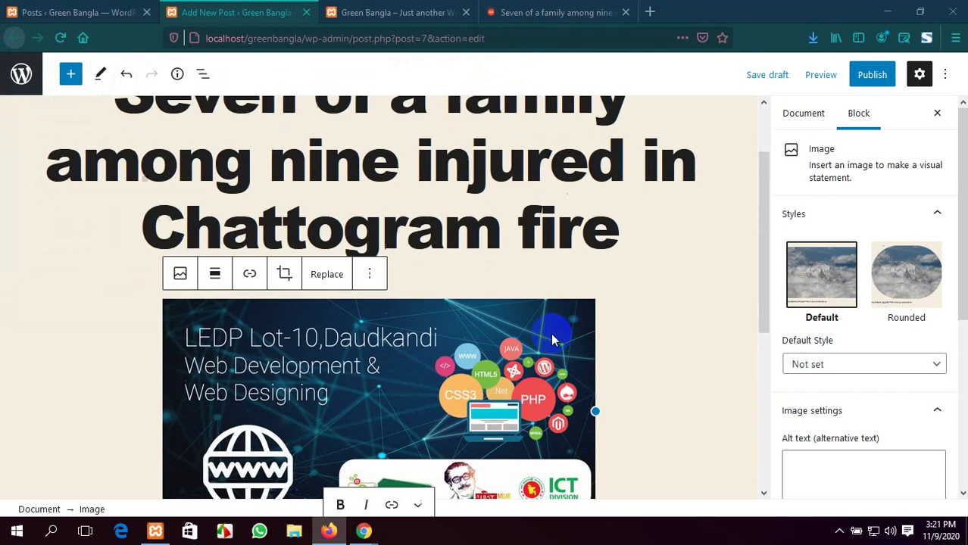
{"action": "left_click", "coordinate": [581, 9]}
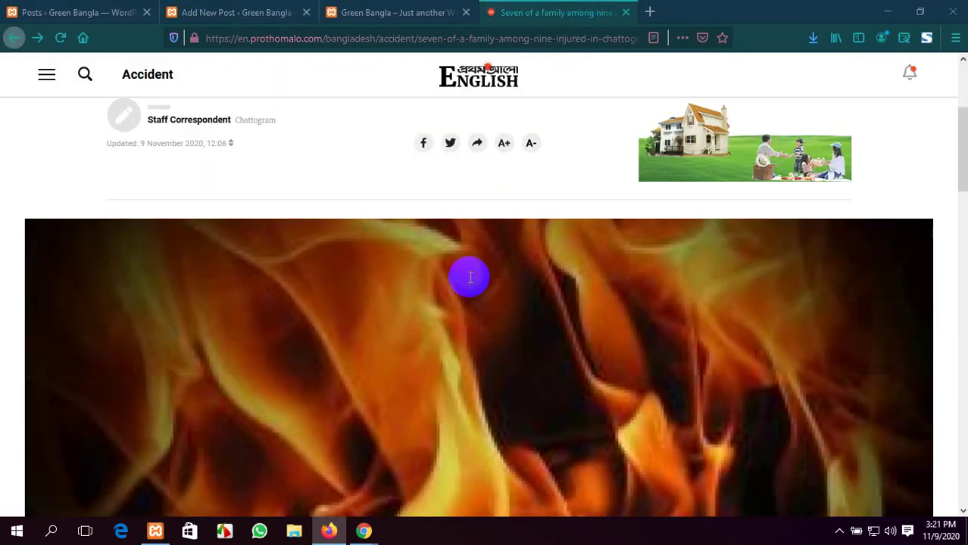
Copy the article's first five paragraphs and paste them into a new Paragraph block below the image
{"action": "scroll", "coordinate": [469, 274], "scroll_direction": "down", "scroll_amount": 7}
{"action": "scroll", "coordinate": [462, 306], "scroll_direction": "down", "scroll_amount": 5}
{"action": "scroll", "coordinate": [461, 309], "scroll_direction": "up", "scroll_amount": 6}
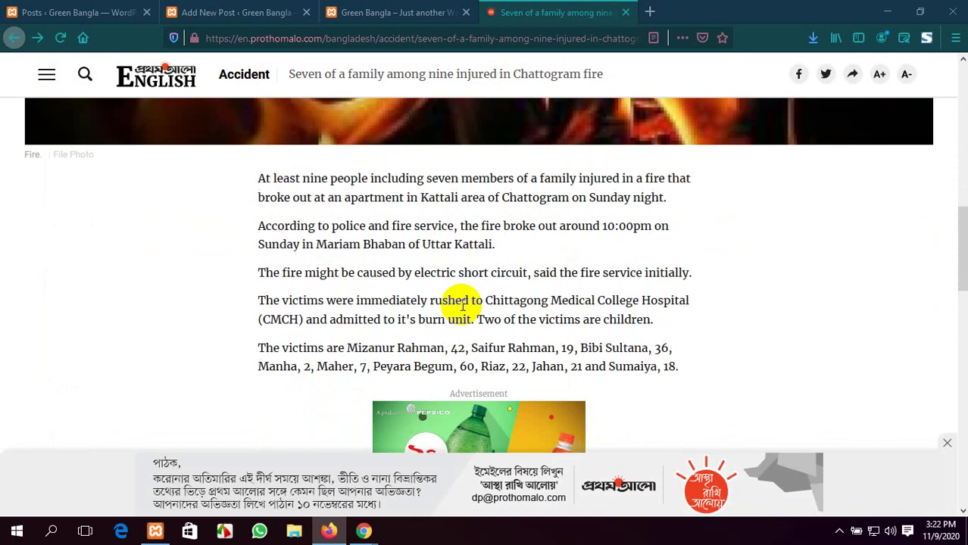
{"action": "left_click_drag", "start_coordinate": [261, 175], "coordinate": [689, 367]}
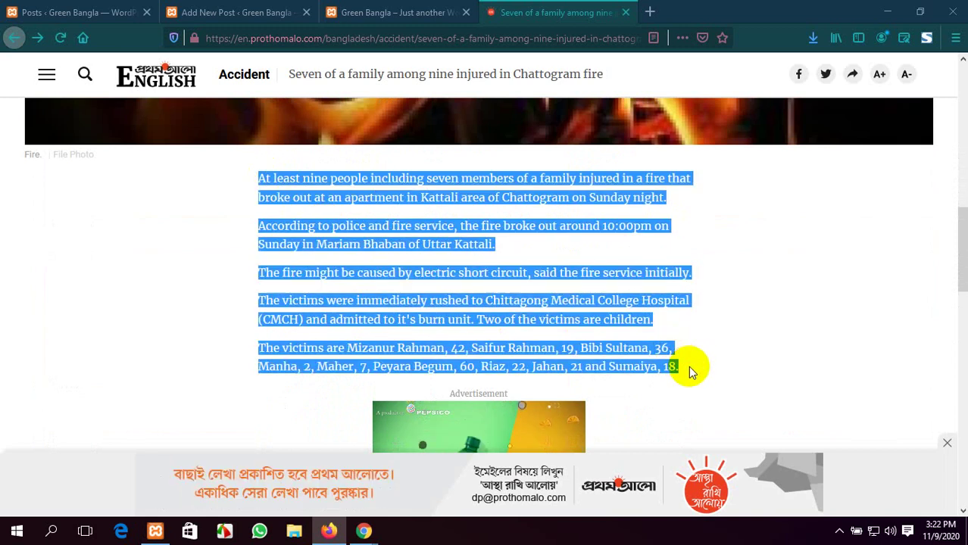
{"action": "left_click", "coordinate": [216, 12]}
{"action": "scroll", "coordinate": [606, 378], "scroll_direction": "down", "scroll_amount": 2}
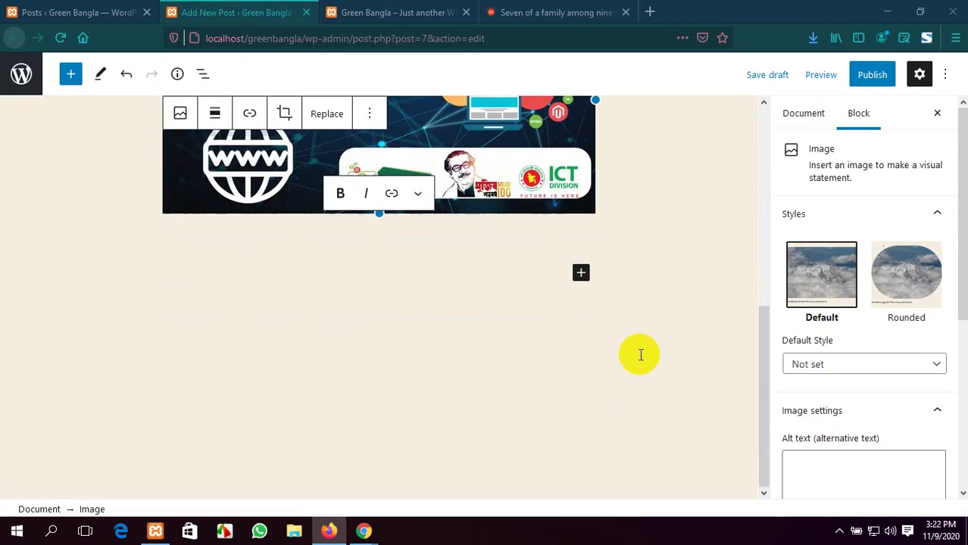
{"action": "left_click", "coordinate": [580, 273]}
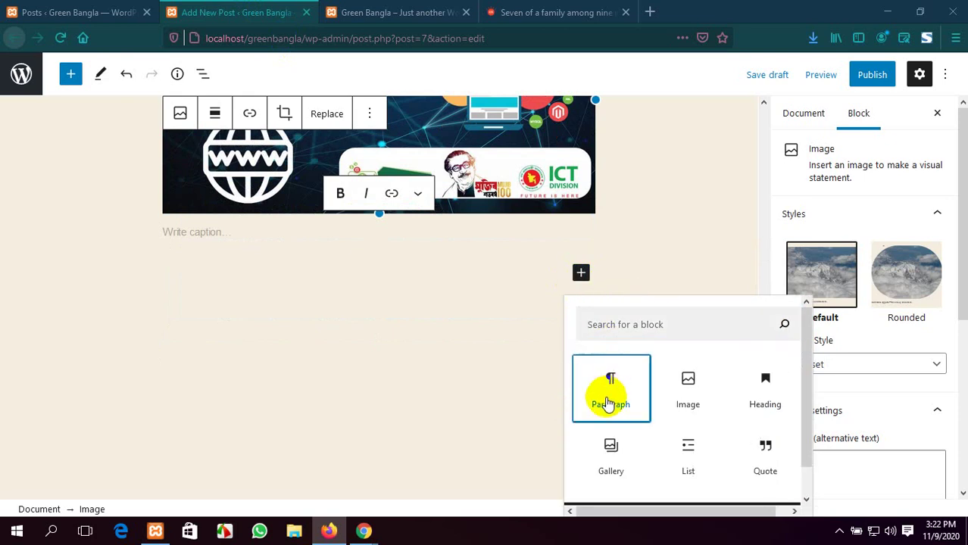
{"action": "left_click", "coordinate": [611, 387]}
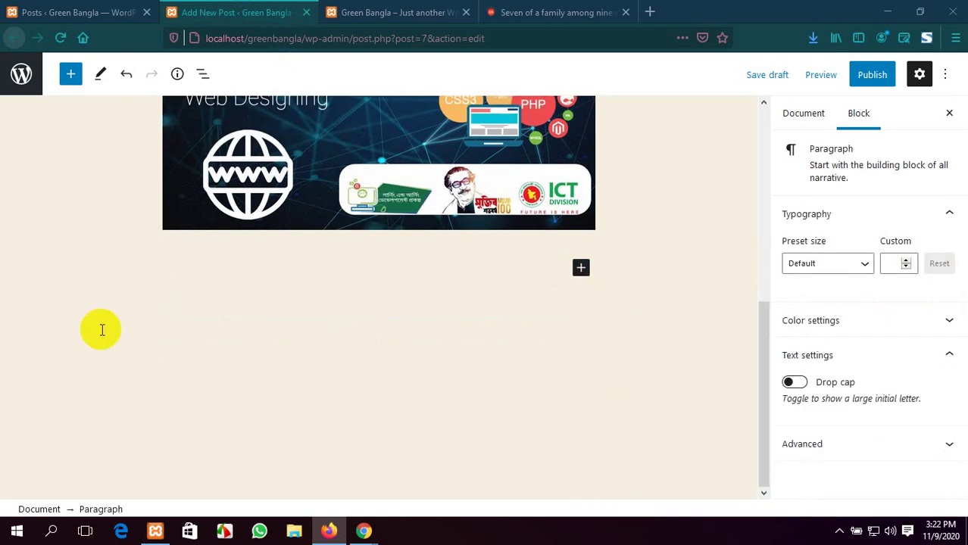
{"action": "key", "text": "ctrl+v"}
{"action": "scroll", "coordinate": [363, 274], "scroll_direction": "up", "scroll_amount": 4}
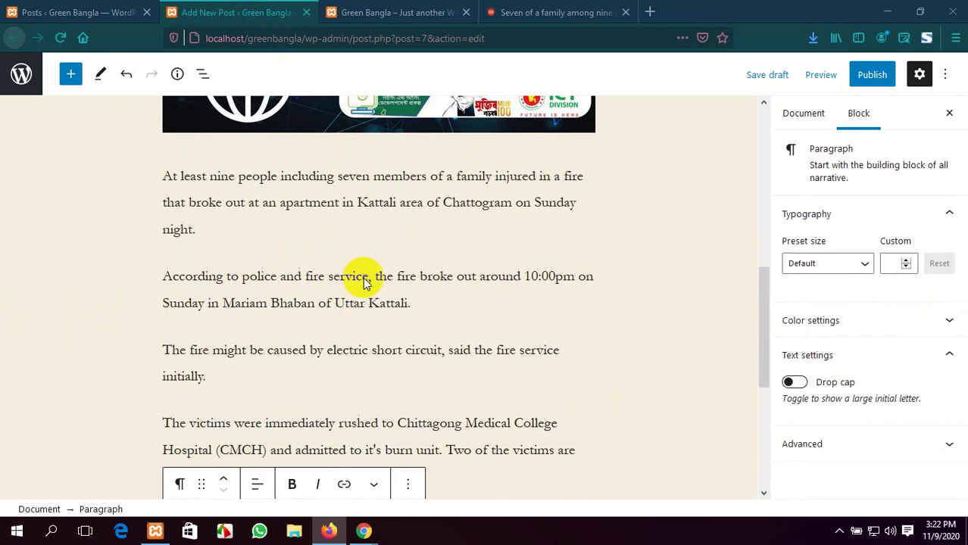
Copy the article's closing paragraphs and paste them after the victims list
{"action": "left_click", "coordinate": [561, 6]}
{"action": "scroll", "coordinate": [519, 322], "scroll_direction": "down", "scroll_amount": 7}
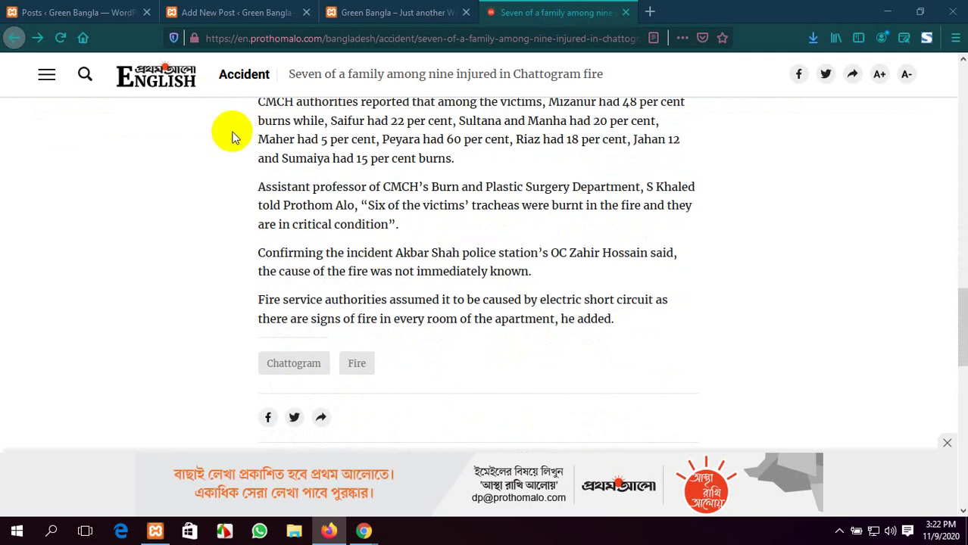
{"action": "scroll", "coordinate": [233, 138], "scroll_direction": "up", "scroll_amount": 2}
{"action": "left_click_drag", "start_coordinate": [257, 174], "coordinate": [661, 409]}
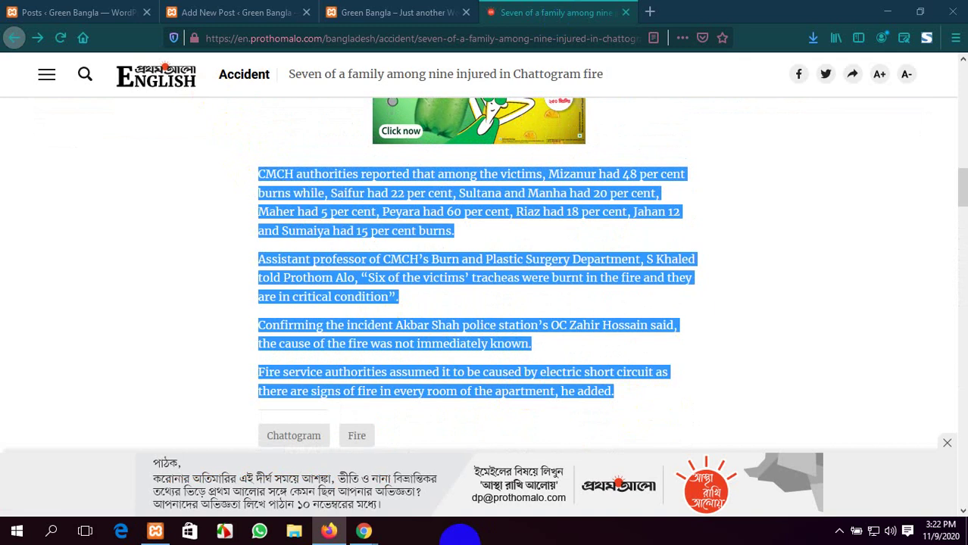
{"action": "left_click", "coordinate": [273, 12]}
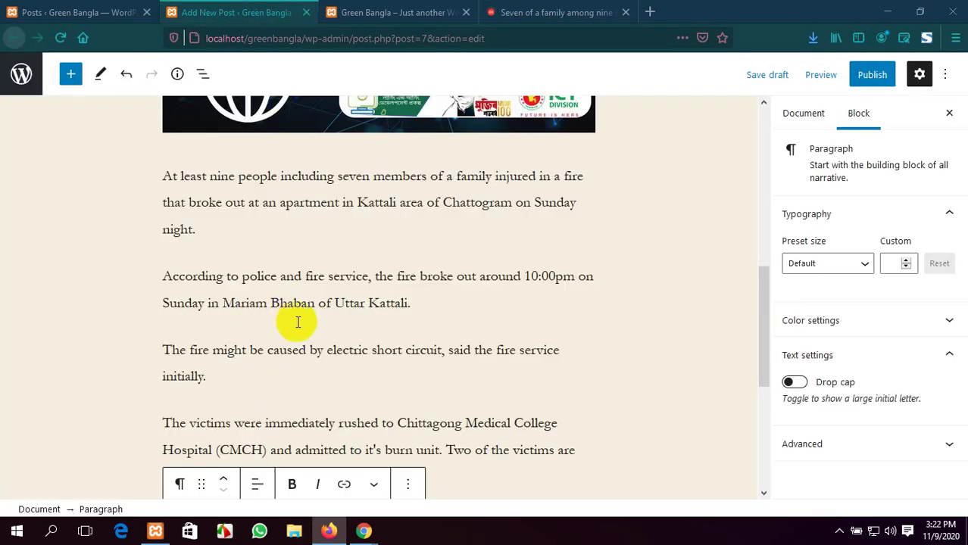
{"action": "scroll", "coordinate": [311, 322], "scroll_direction": "down", "scroll_amount": 4}
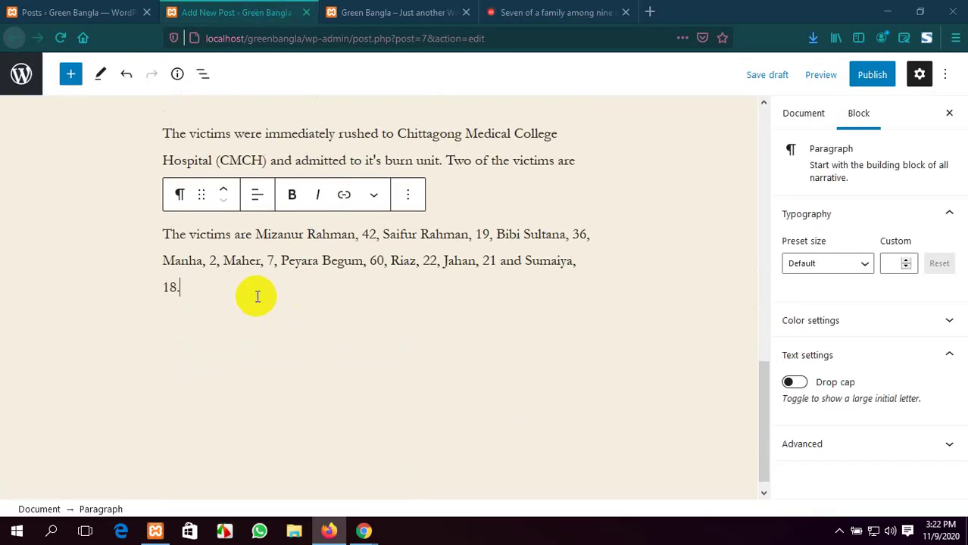
{"action": "key", "text": "ctrl+v"}
{"action": "scroll", "coordinate": [255, 296], "scroll_direction": "up", "scroll_amount": 10}
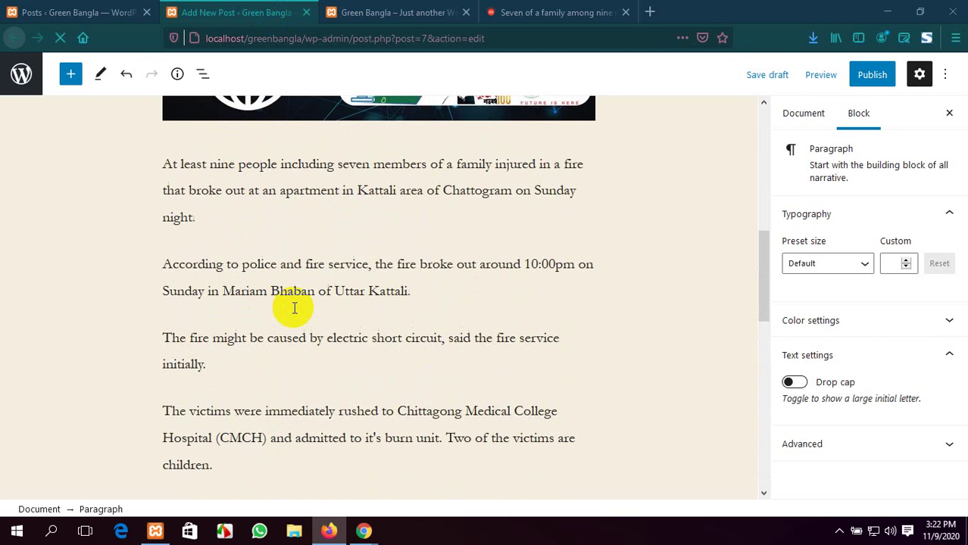
{"action": "scroll", "coordinate": [503, 327], "scroll_direction": "up", "scroll_amount": 2}
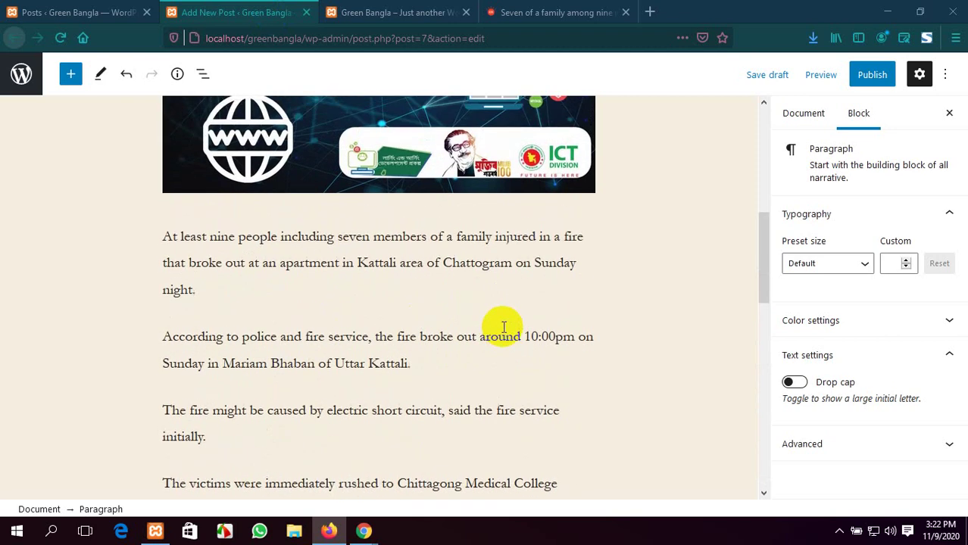
Publish the Chattogram fire post immediately and switch to the Green Bangla front page
{"action": "left_click", "coordinate": [875, 76]}
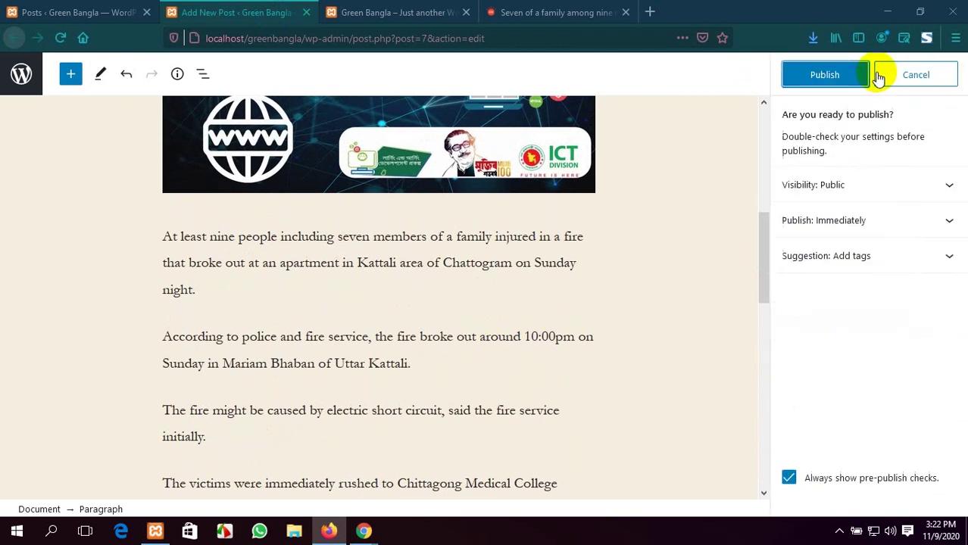
{"action": "left_click", "coordinate": [844, 82]}
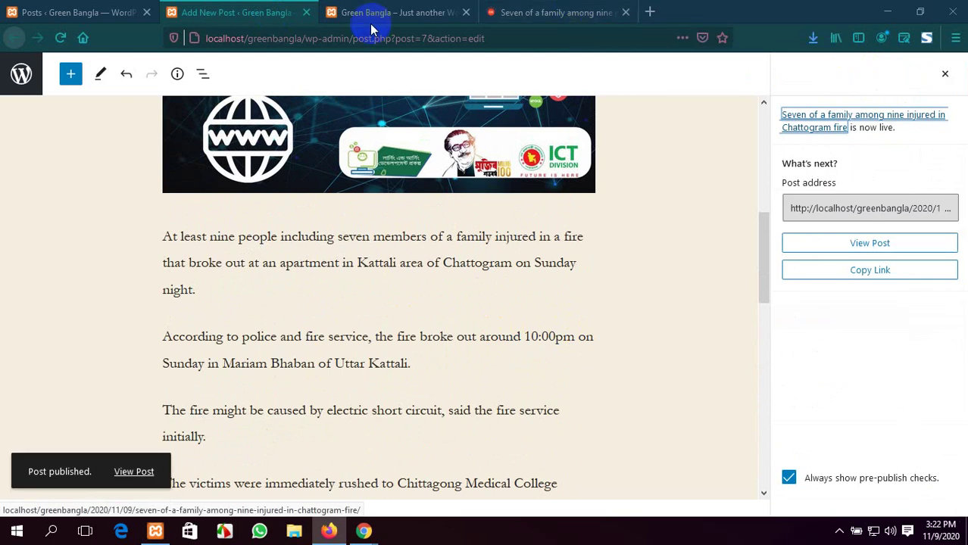
{"action": "scroll", "coordinate": [458, 219], "scroll_direction": "up", "scroll_amount": 5}
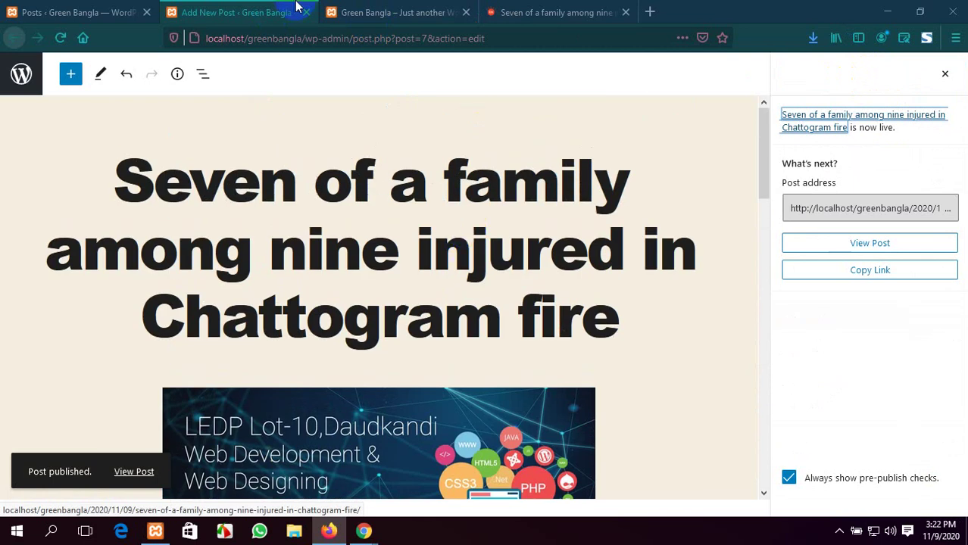
{"action": "left_click", "coordinate": [387, 12]}
Reload the front page so the new Chattogram fire post appears at the top
{"action": "scroll", "coordinate": [369, 201], "scroll_direction": "up", "scroll_amount": 5}
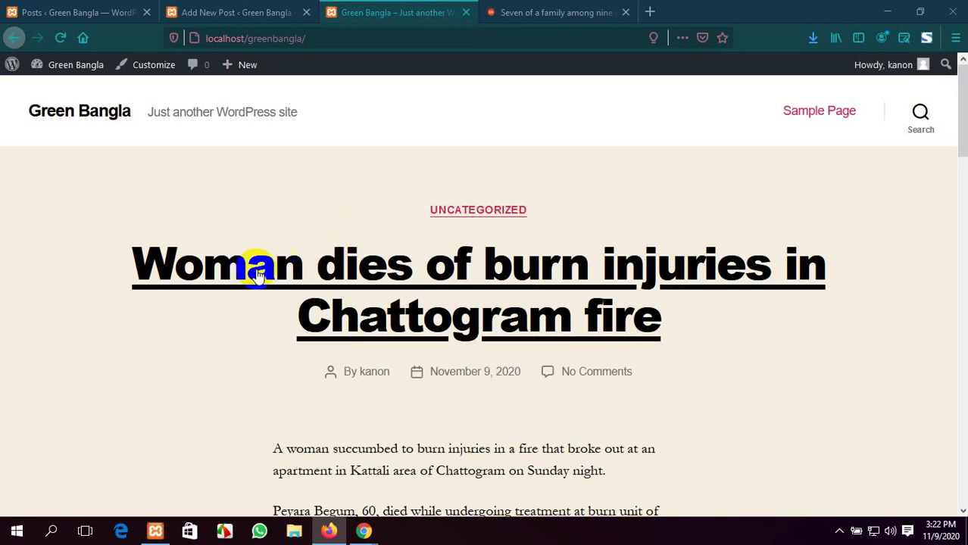
{"action": "left_click", "coordinate": [62, 38]}
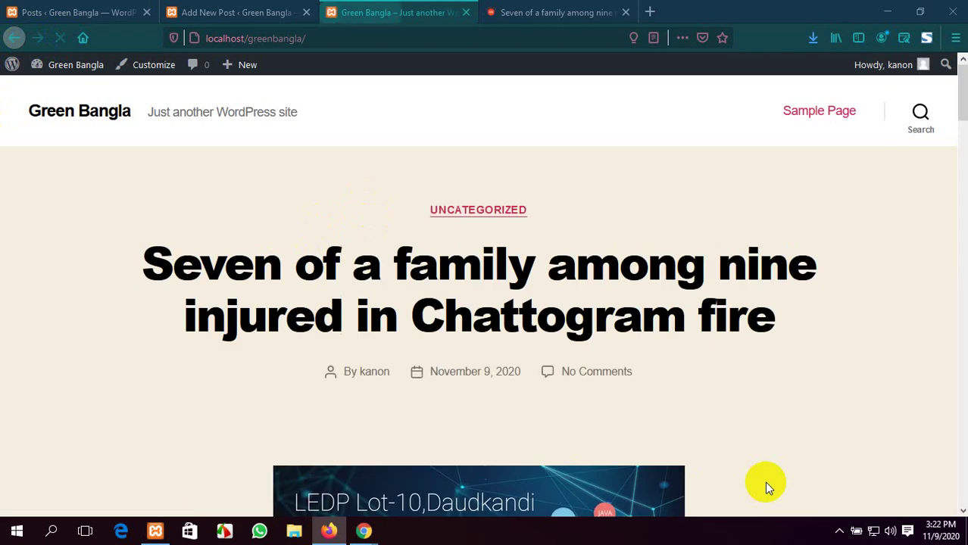
{"action": "scroll", "coordinate": [273, 286], "scroll_direction": "down", "scroll_amount": 1}
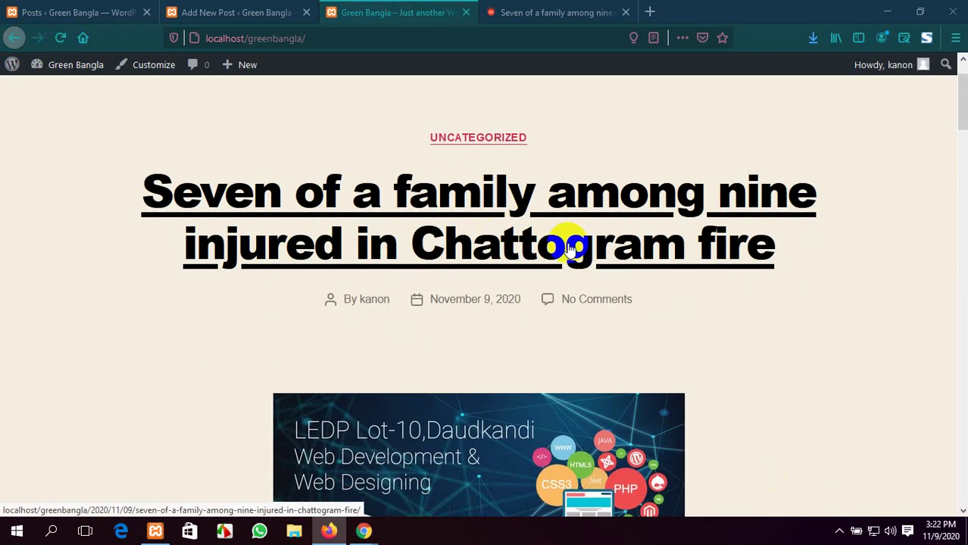
{"action": "scroll", "coordinate": [317, 268], "scroll_direction": "down", "scroll_amount": 1}
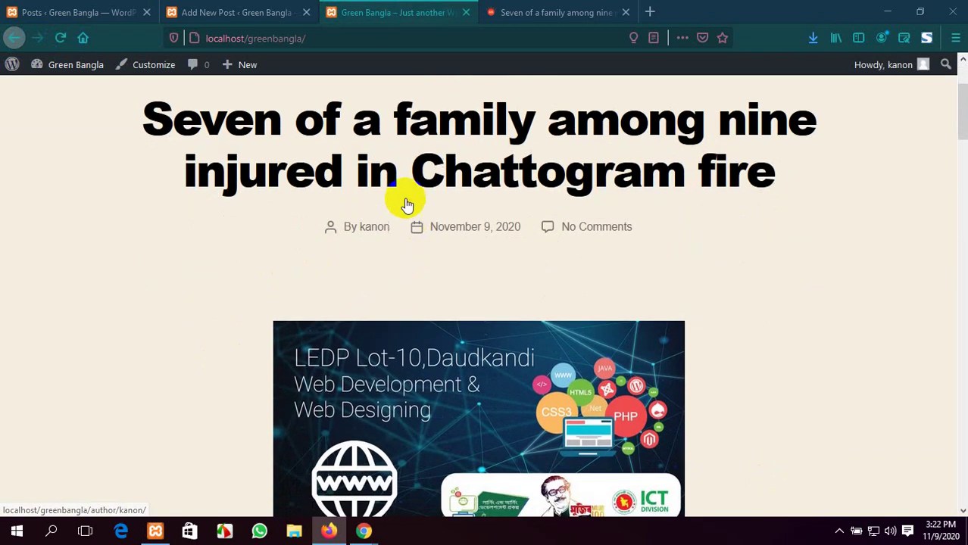
{"action": "scroll", "coordinate": [371, 223], "scroll_direction": "down", "scroll_amount": 5}
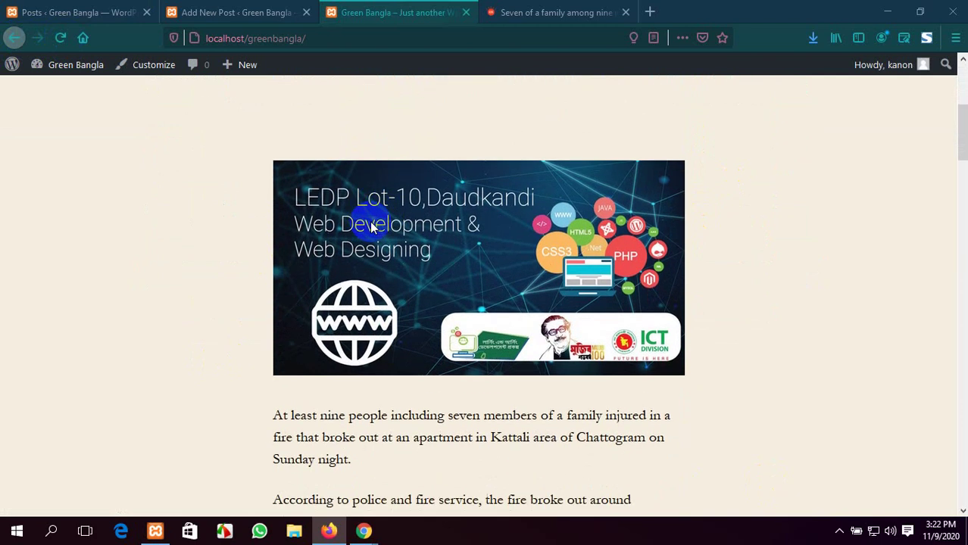
{"action": "scroll", "coordinate": [503, 294], "scroll_direction": "down", "scroll_amount": 9}
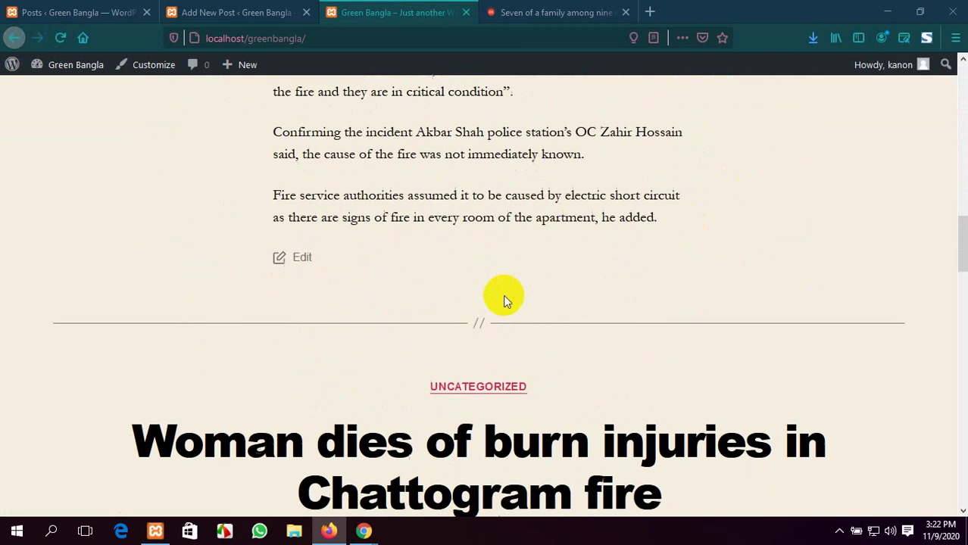
{"action": "scroll", "coordinate": [504, 297], "scroll_direction": "up", "scroll_amount": 4}
{"action": "scroll", "coordinate": [503, 295], "scroll_direction": "up", "scroll_amount": 14}
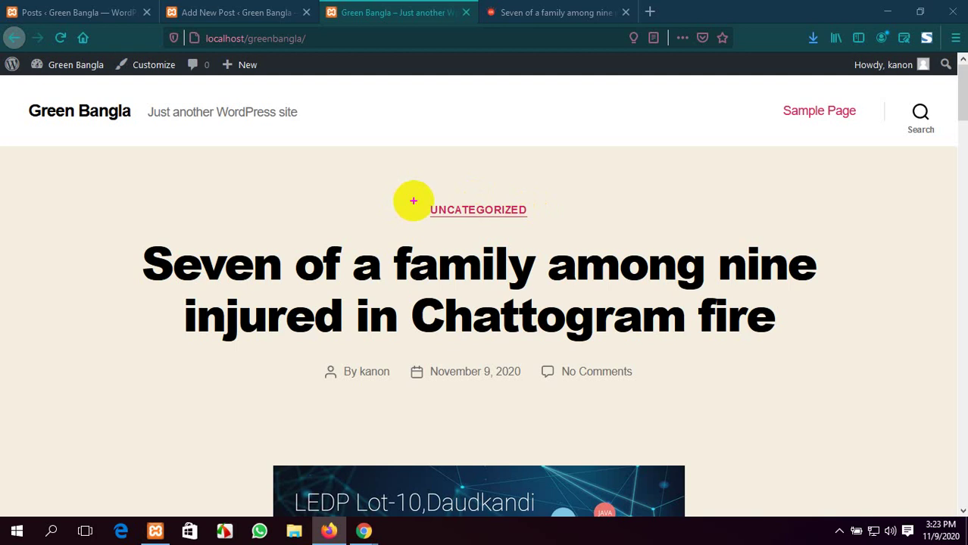
Outline the post's Uncategorized category, author line and publish date, then clear the outlines
{"action": "mouse_move", "coordinate": [403, 190]}
{"action": "left_mouse_down"}
{"action": "mouse_move", "coordinate": [474, 215]}
{"action": "mouse_move", "coordinate": [549, 218]}
{"action": "mouse_move", "coordinate": [552, 228]}
{"action": "left_mouse_up"}
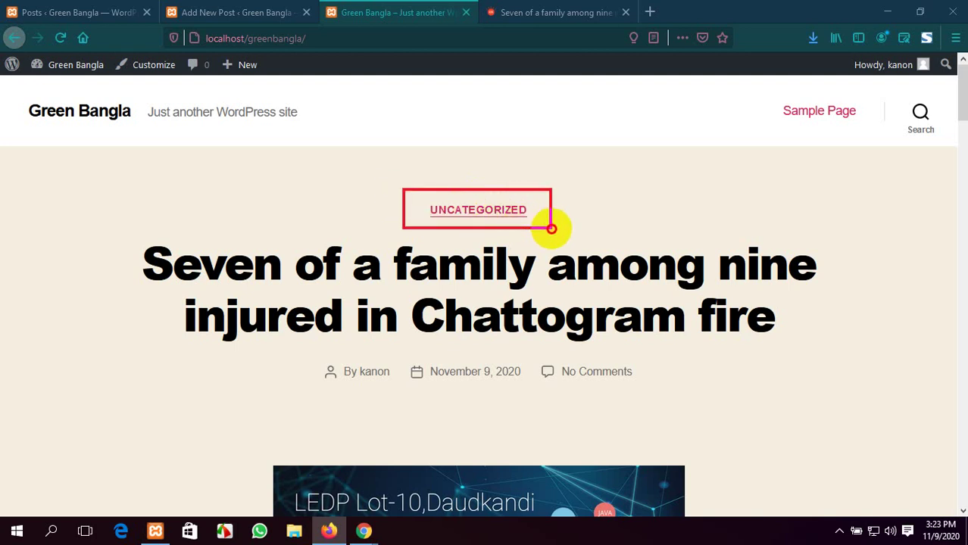
{"action": "scroll", "coordinate": [550, 228], "scroll_direction": "down", "scroll_amount": 3}
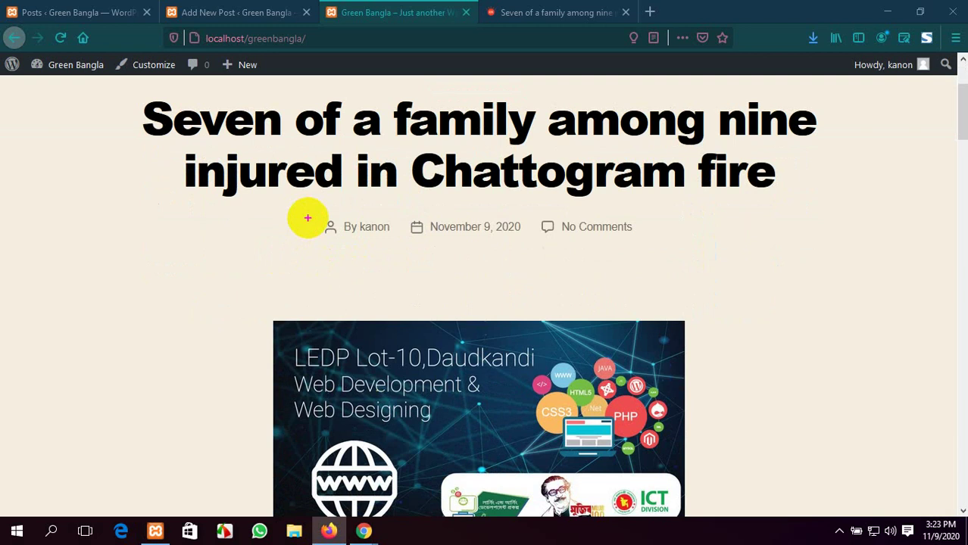
{"action": "left_click_drag", "start_coordinate": [306, 208], "coordinate": [401, 246]}
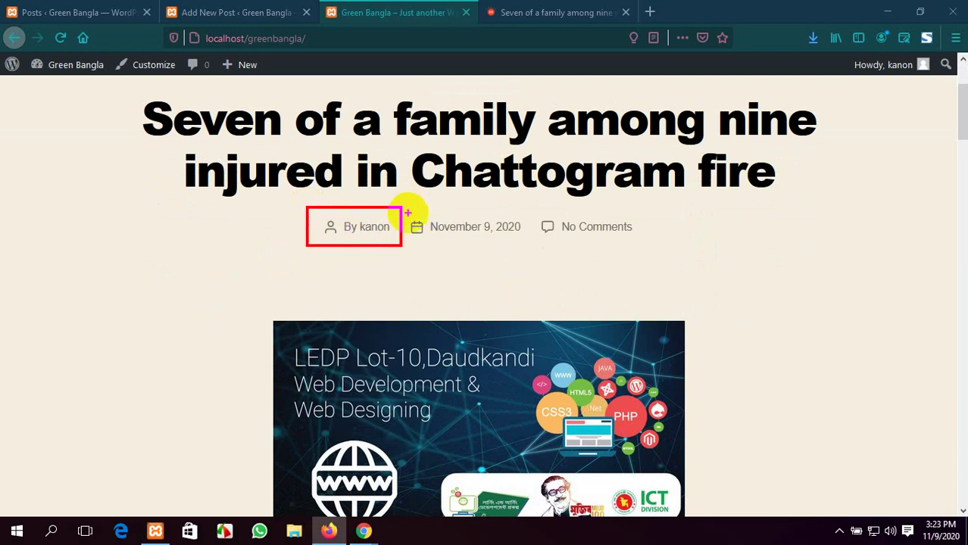
{"action": "mouse_move", "coordinate": [408, 210]}
{"action": "left_mouse_down"}
{"action": "mouse_move", "coordinate": [431, 232]}
{"action": "mouse_move", "coordinate": [533, 256]}
{"action": "mouse_move", "coordinate": [531, 244]}
{"action": "mouse_move", "coordinate": [634, 248]}
{"action": "left_mouse_up"}
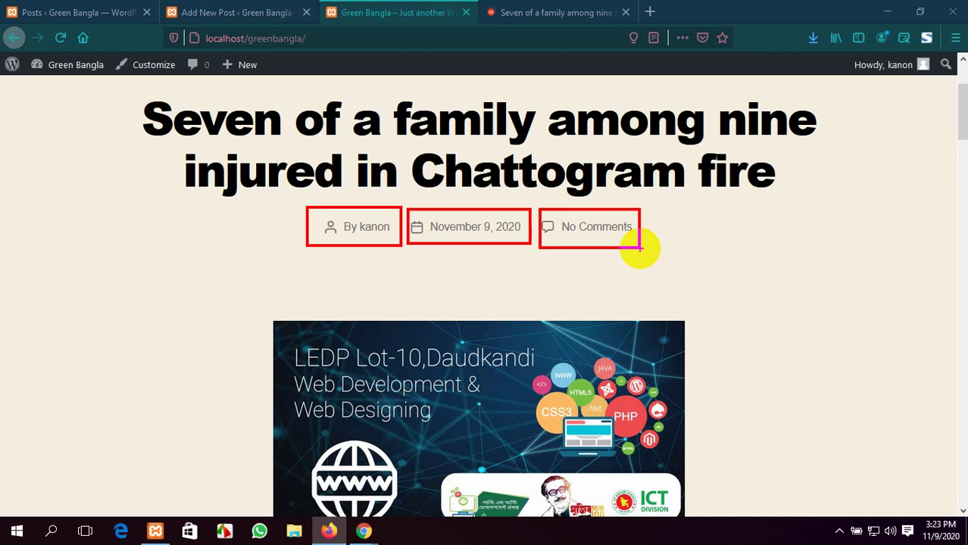
{"action": "key", "text": "Escape"}
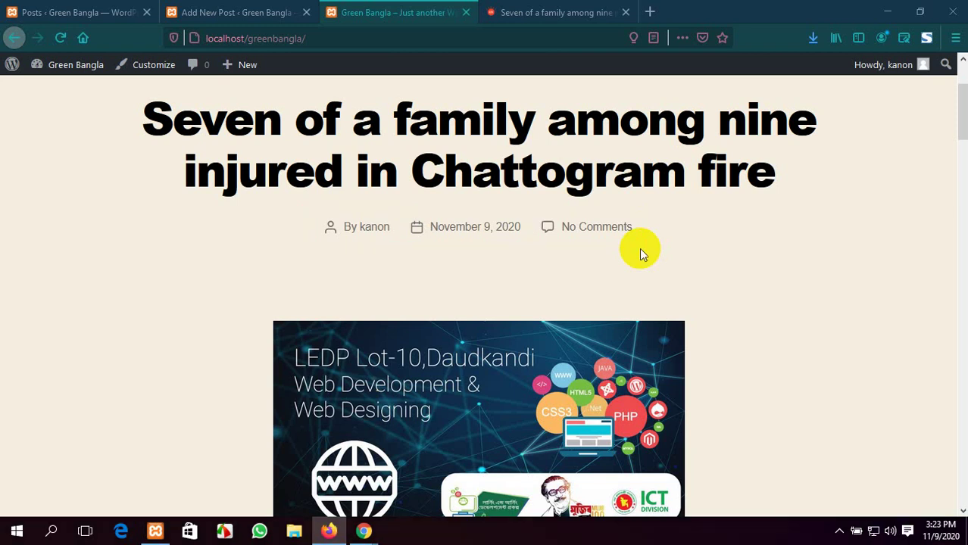
{"action": "scroll", "coordinate": [640, 248], "scroll_direction": "up", "scroll_amount": 2}
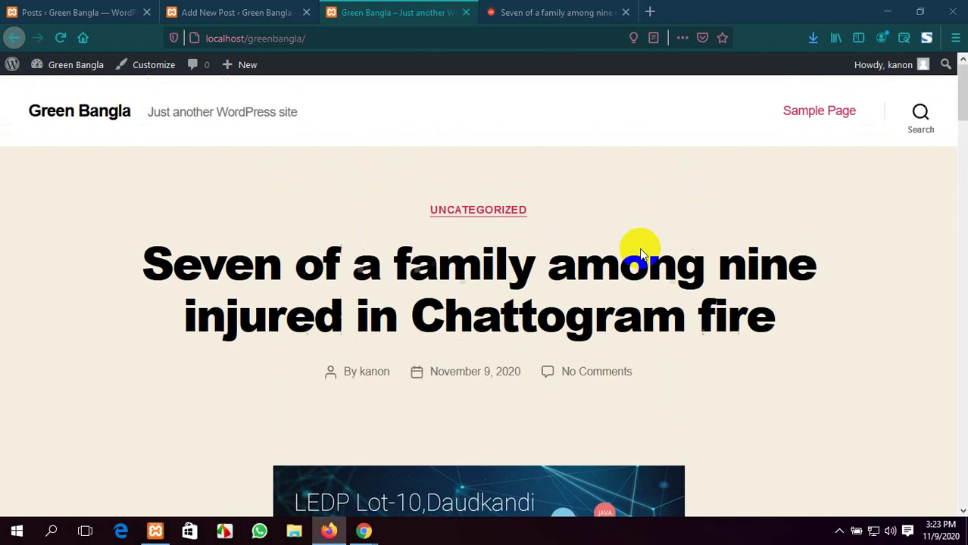
Return to the published post's editor showing the live-post confirmation
{"action": "left_click", "coordinate": [270, 7]}
{"action": "left_click", "coordinate": [412, 10]}
{"action": "left_click", "coordinate": [492, 9]}
{"action": "left_click", "coordinate": [460, 9]}
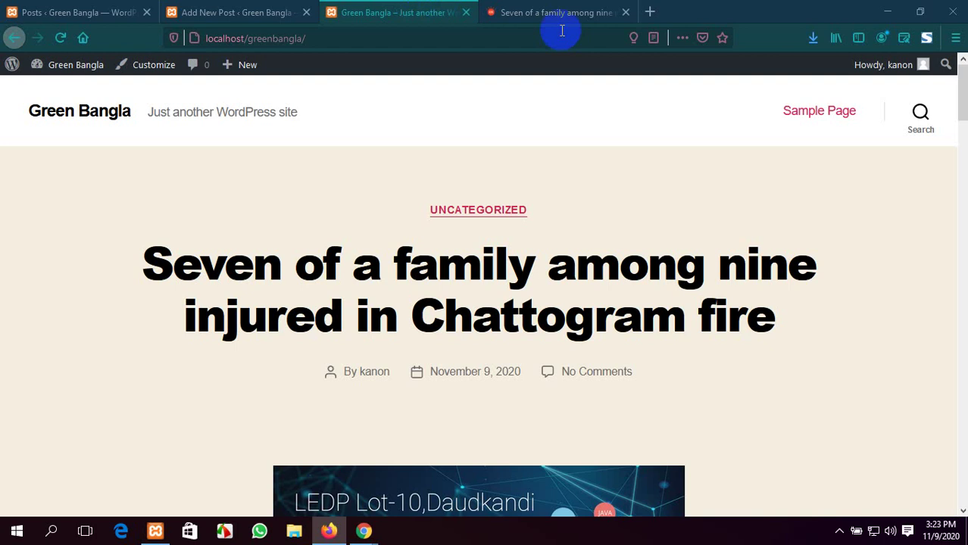
{"action": "left_click", "coordinate": [569, 10]}
{"action": "left_click", "coordinate": [249, 11]}
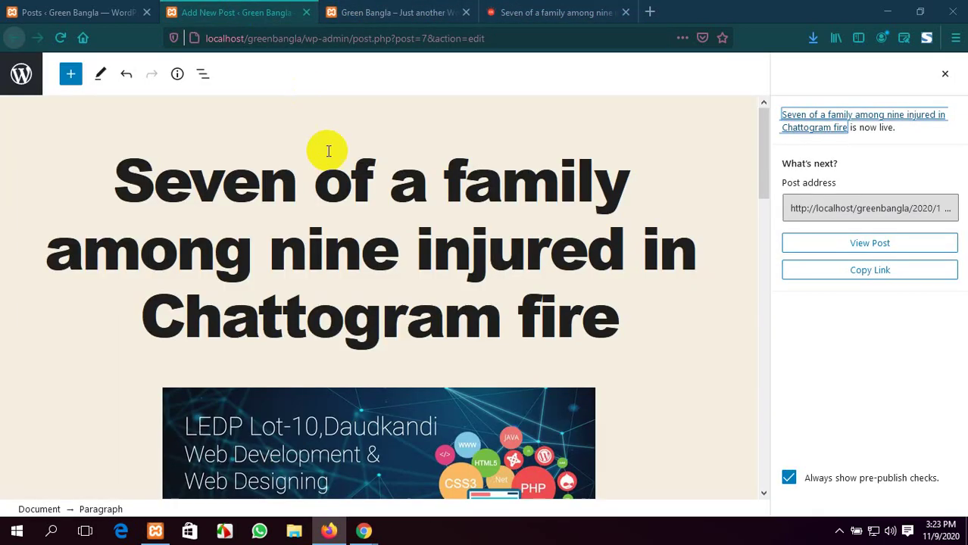
Close the finished post's editor, reload All Posts, and open Add New in a new tab
{"action": "left_click", "coordinate": [51, 7]}
{"action": "left_click", "coordinate": [306, 12]}
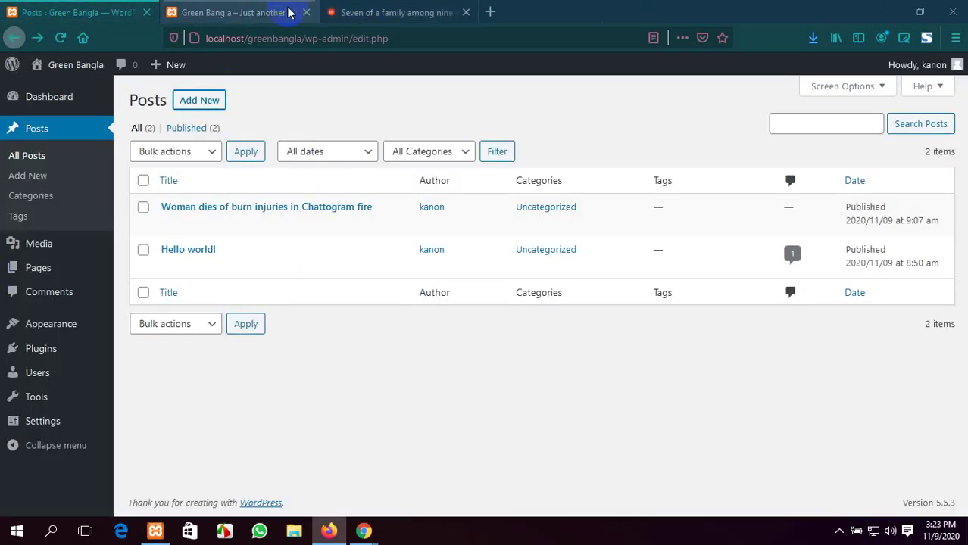
{"action": "left_click", "coordinate": [262, 12]}
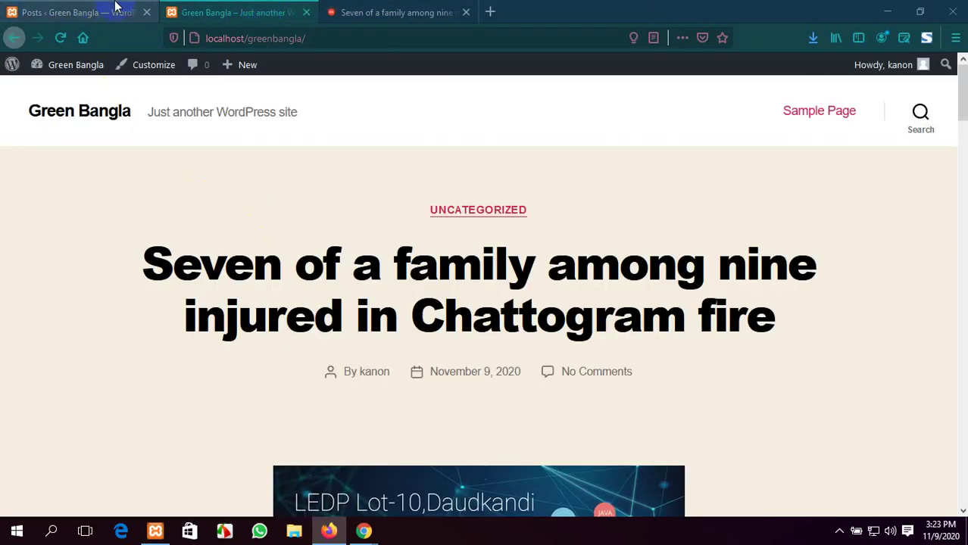
{"action": "left_click", "coordinate": [115, 8]}
{"action": "left_click", "coordinate": [61, 38]}
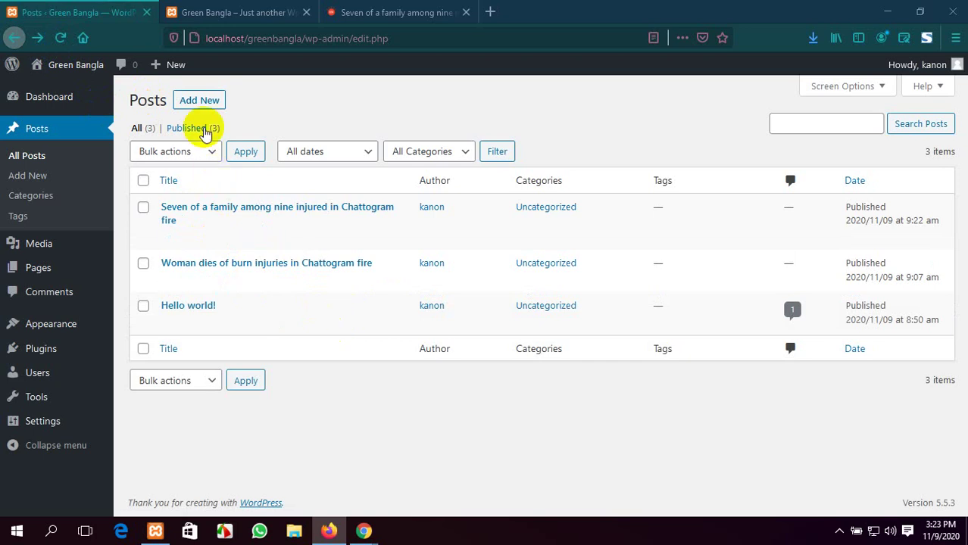
{"action": "middle_click", "coordinate": [209, 107]}
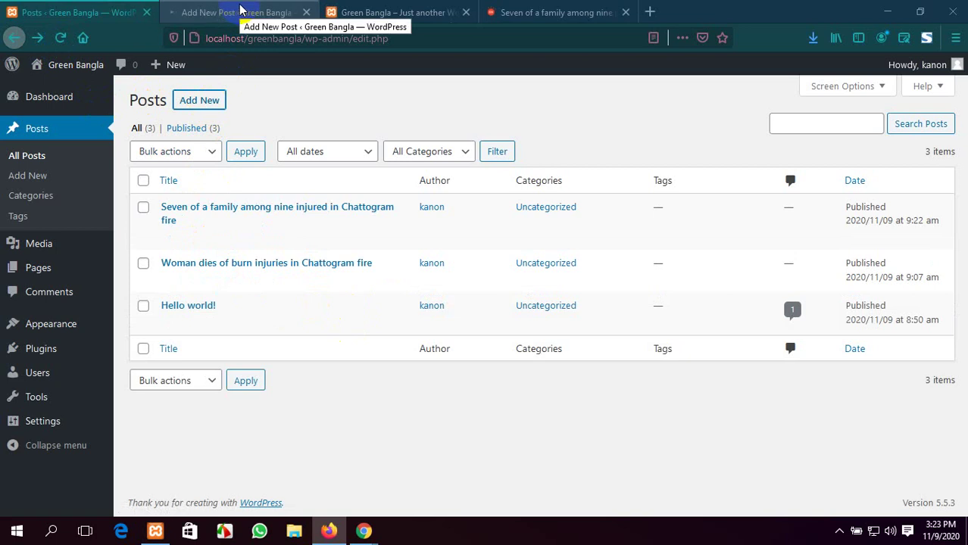
Title the new post 'This is our title', fixing the 'tittle' typo
{"action": "left_click", "coordinate": [240, 10]}
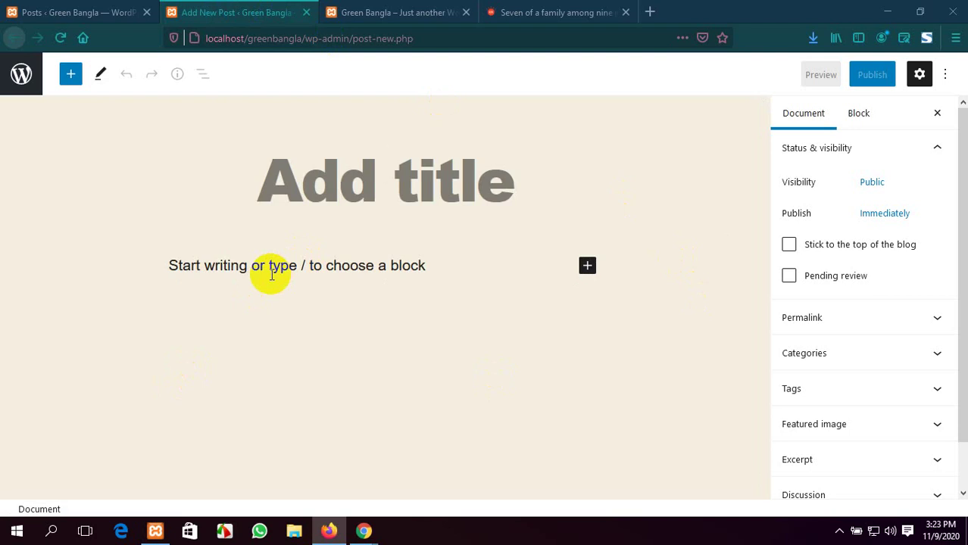
{"action": "type", "text": "This"}
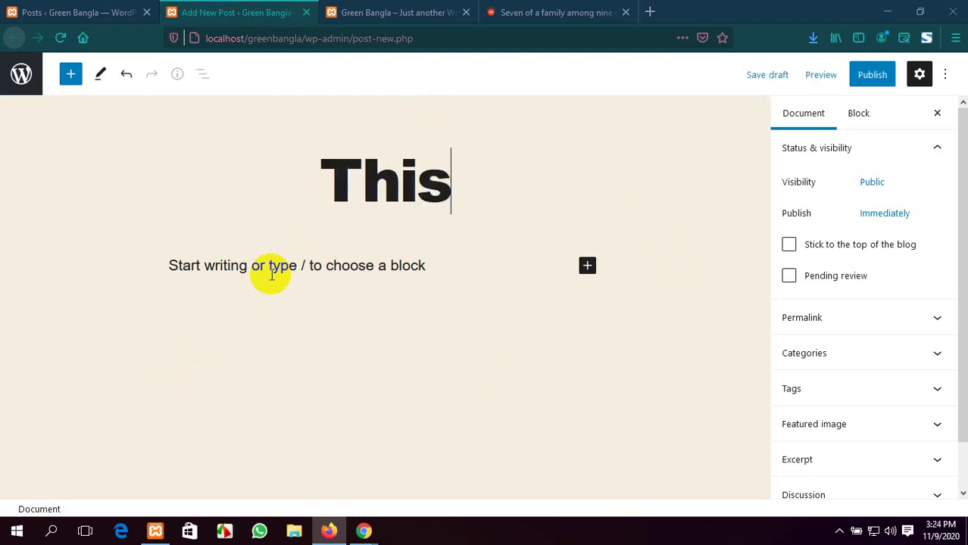
{"action": "type", "text": " is"}
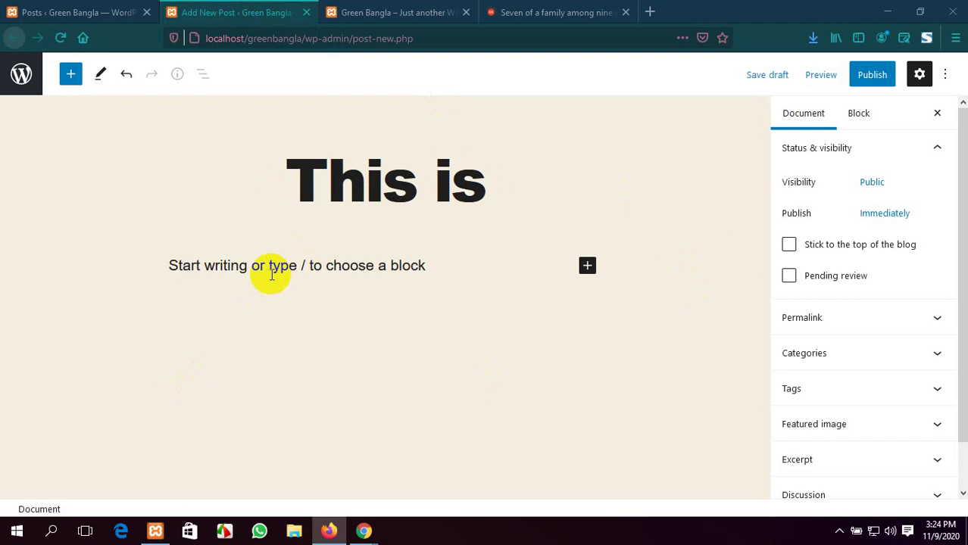
{"action": "type", "text": " our"}
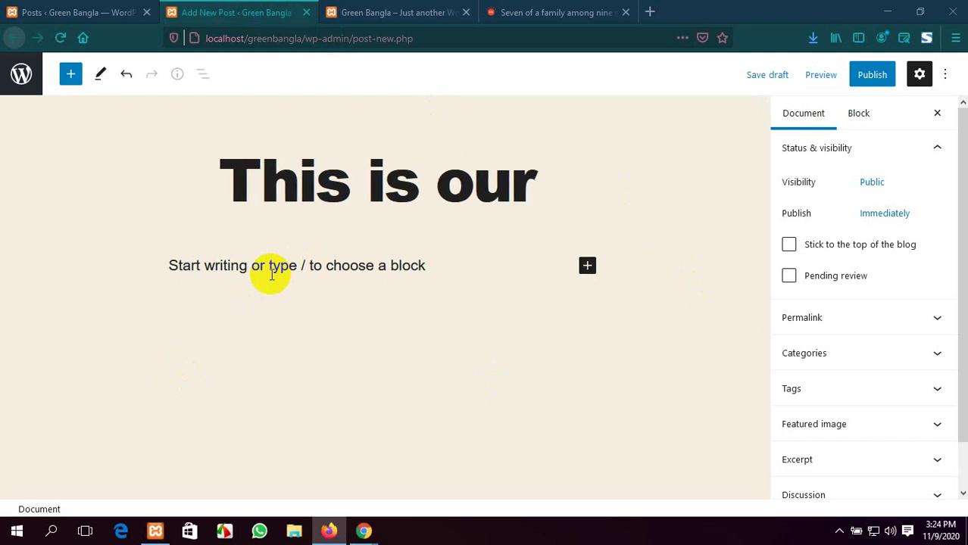
{"action": "type", "text": " t"}
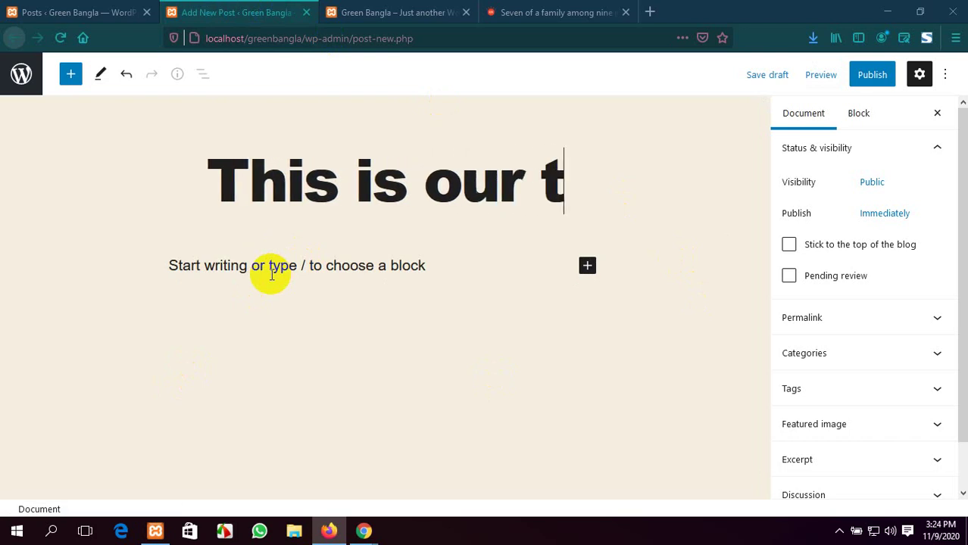
{"action": "type", "text": "ittle"}
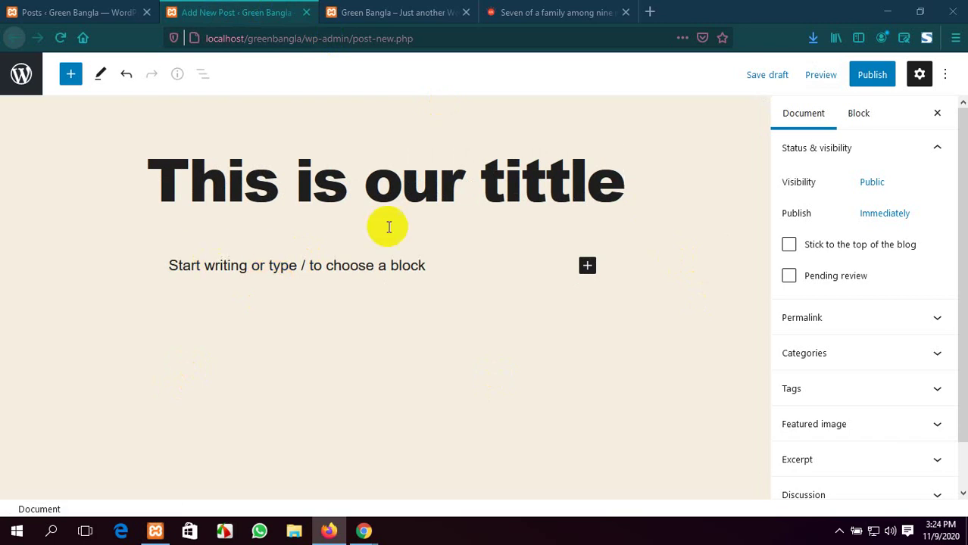
{"action": "left_click", "coordinate": [544, 179]}
{"action": "key", "text": "BackSpace"}
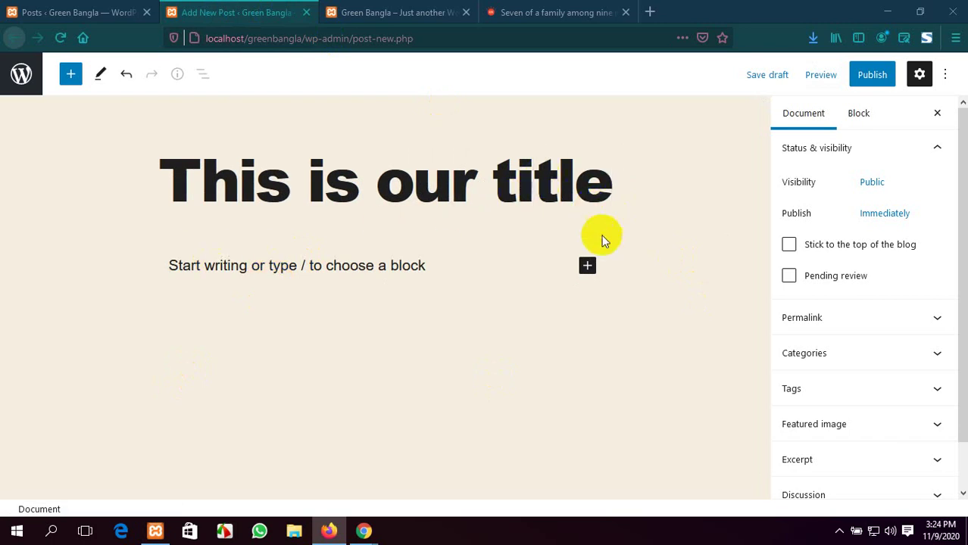
{"action": "left_click", "coordinate": [590, 265]}
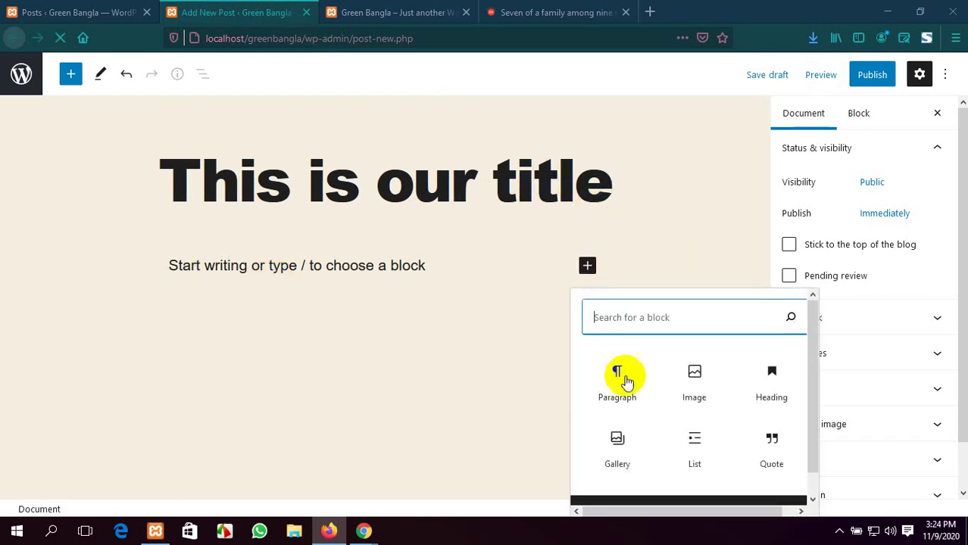
Insert an Image block and upload asset 19.jpeg from the Downloads > ZoomIt folder
{"action": "left_click", "coordinate": [699, 390]}
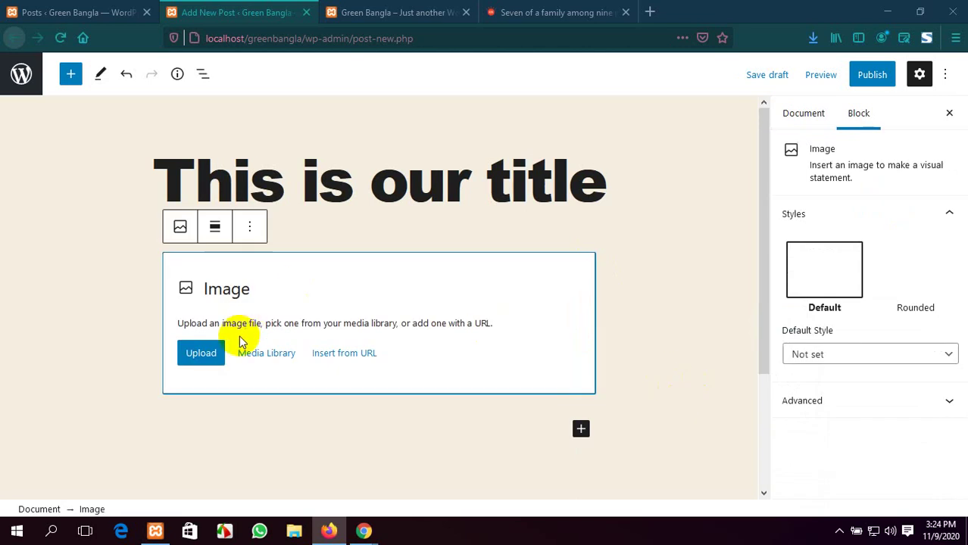
{"action": "left_click", "coordinate": [206, 355]}
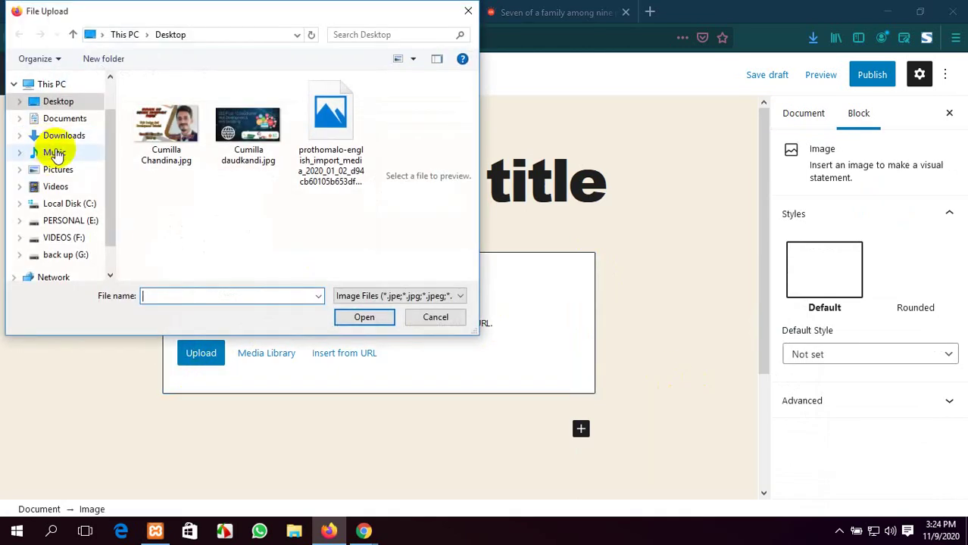
{"action": "left_click", "coordinate": [63, 135]}
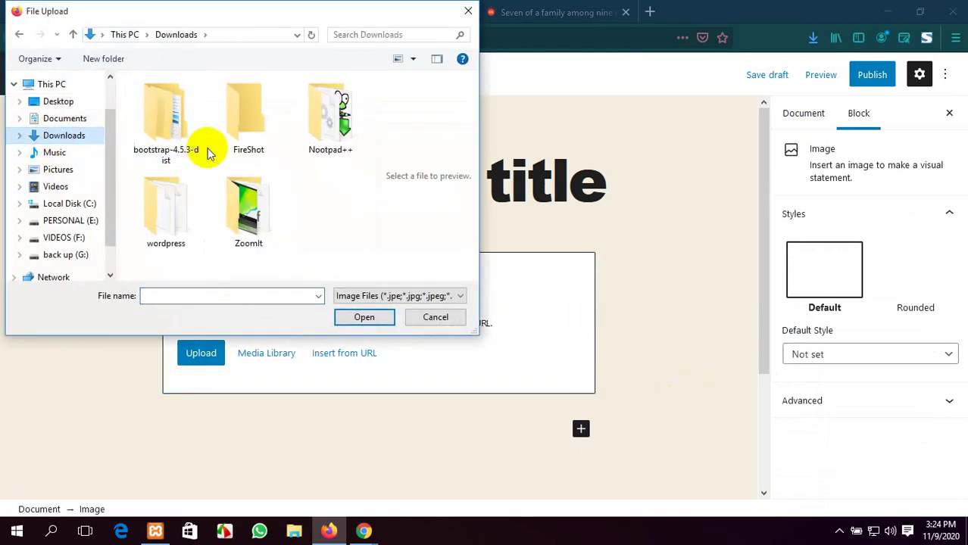
{"action": "double_click", "coordinate": [246, 208]}
{"action": "scroll", "coordinate": [254, 190], "scroll_direction": "down", "scroll_amount": 6}
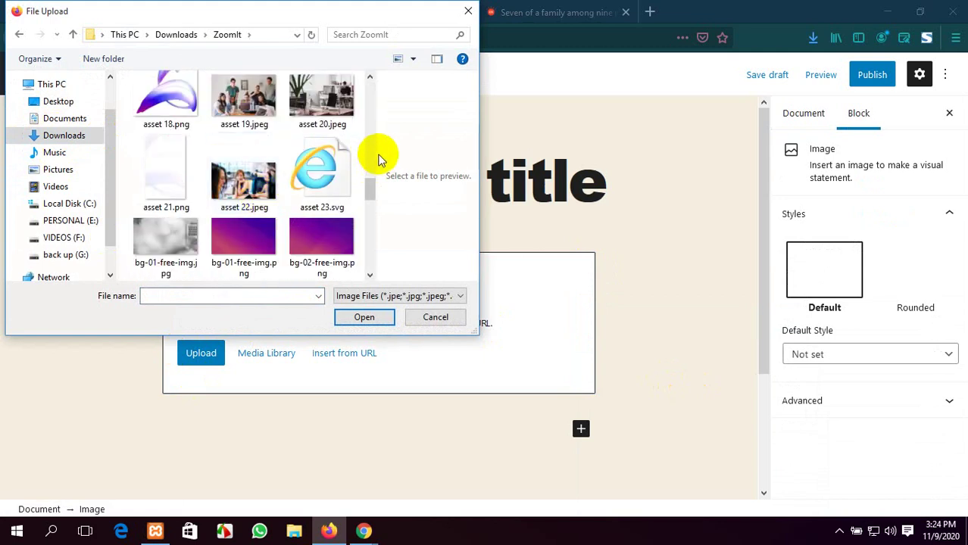
{"action": "left_click_drag", "start_coordinate": [378, 154], "coordinate": [439, 162]}
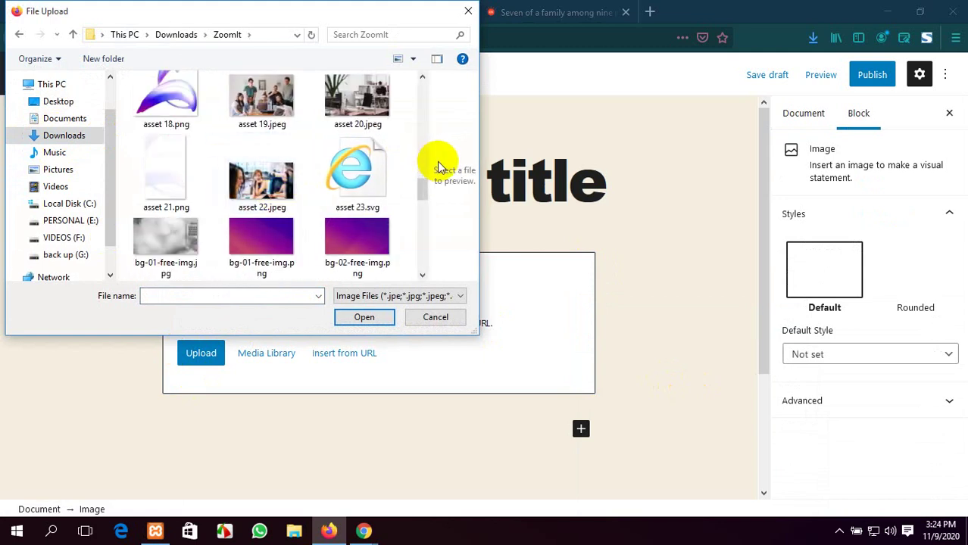
{"action": "scroll", "coordinate": [242, 168], "scroll_direction": "down", "scroll_amount": 2}
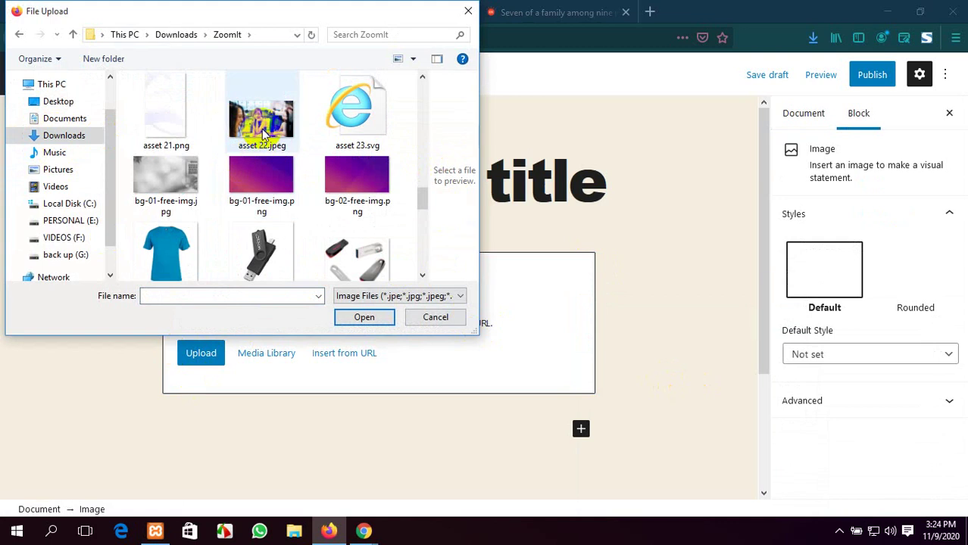
{"action": "scroll", "coordinate": [263, 131], "scroll_direction": "up", "scroll_amount": 4}
{"action": "left_click", "coordinate": [261, 194]}
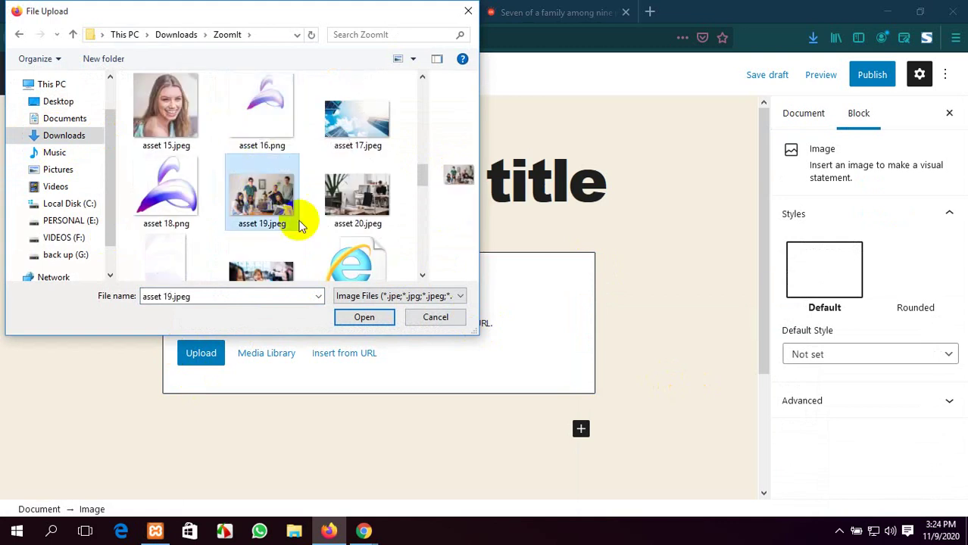
{"action": "left_click", "coordinate": [364, 317]}
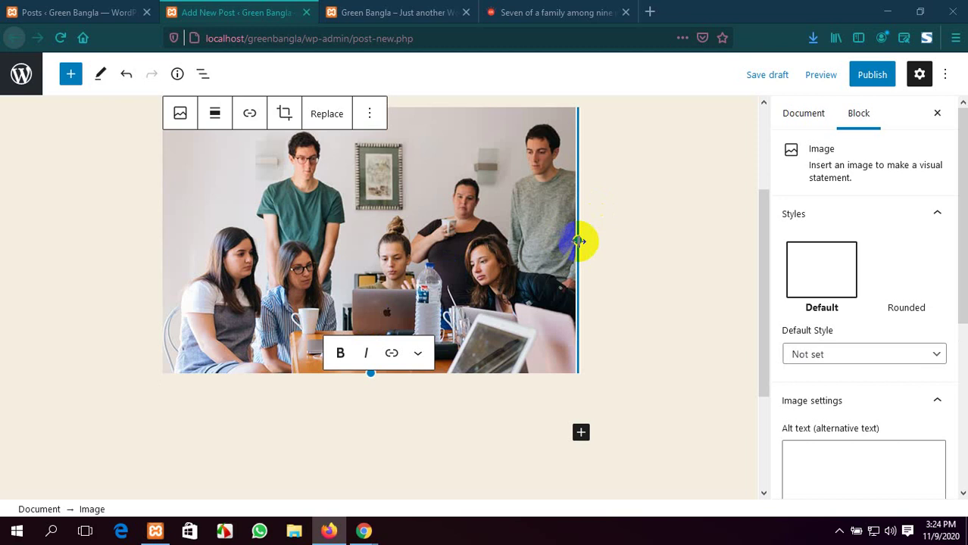
Drag the image's resize handles to enlarge the photo to fit the post
{"action": "left_click_drag", "start_coordinate": [579, 240], "coordinate": [594, 270]}
{"action": "left_click_drag", "start_coordinate": [385, 383], "coordinate": [569, 362]}
{"action": "scroll", "coordinate": [588, 357], "scroll_direction": "down", "scroll_amount": 2}
{"action": "scroll", "coordinate": [589, 356], "scroll_direction": "up", "scroll_amount": 3}
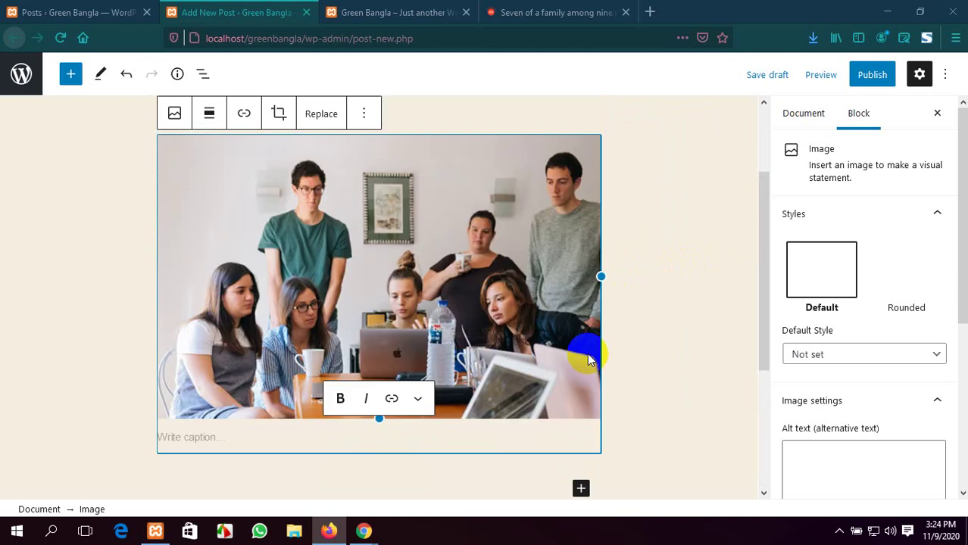
{"action": "scroll", "coordinate": [582, 344], "scroll_direction": "down", "scroll_amount": 3}
{"action": "scroll", "coordinate": [582, 343], "scroll_direction": "down", "scroll_amount": 1}
{"action": "left_click", "coordinate": [580, 273]}
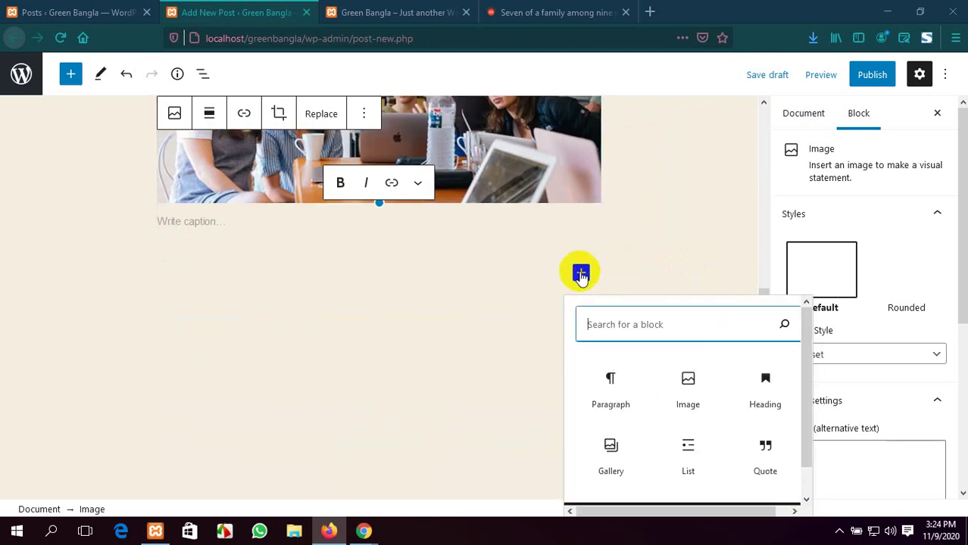
Paste the copied Chattogram fire article paragraphs into a new Paragraph block below the image
{"action": "left_click", "coordinate": [610, 384]}
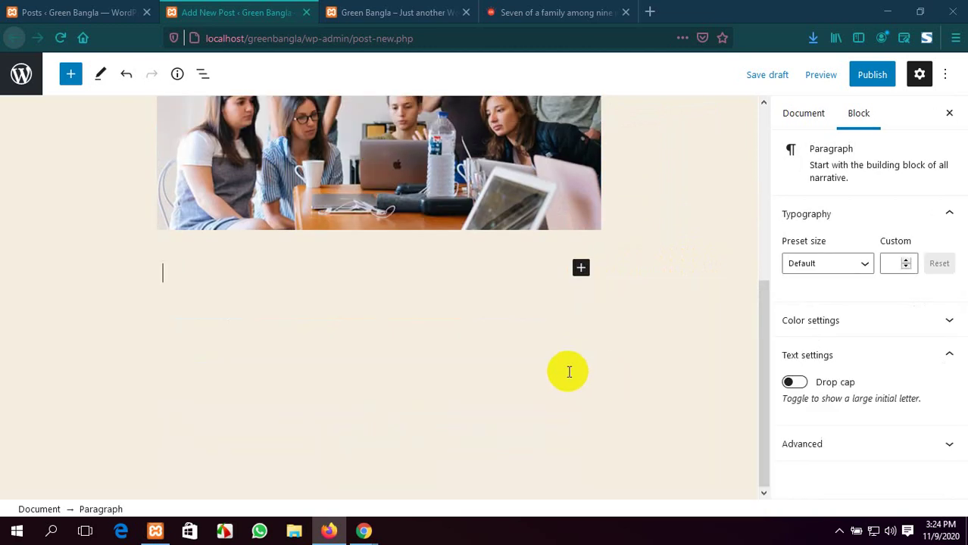
{"action": "left_click", "coordinate": [549, 12]}
{"action": "scroll", "coordinate": [533, 244], "scroll_direction": "down", "scroll_amount": 15}
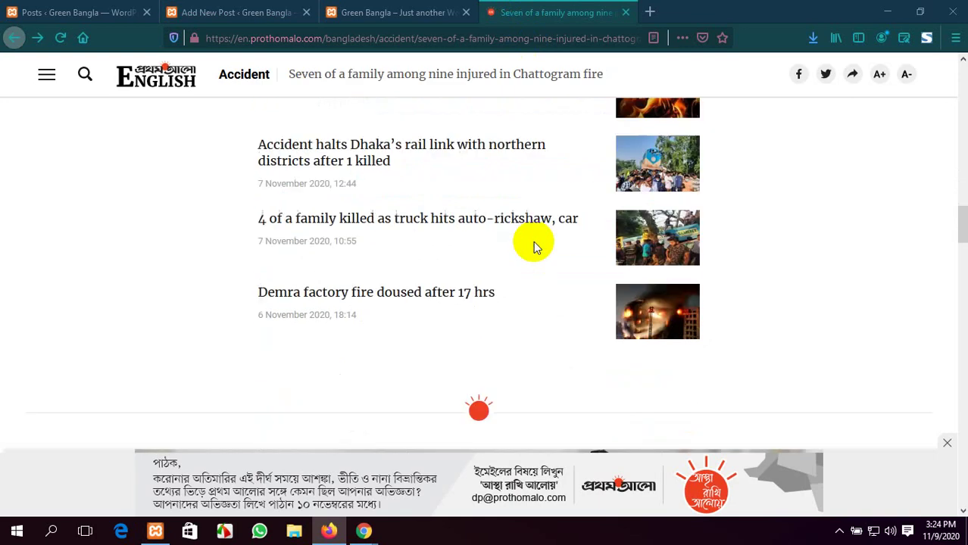
{"action": "scroll", "coordinate": [533, 242], "scroll_direction": "up", "scroll_amount": 15}
{"action": "scroll", "coordinate": [525, 244], "scroll_direction": "down", "scroll_amount": 1}
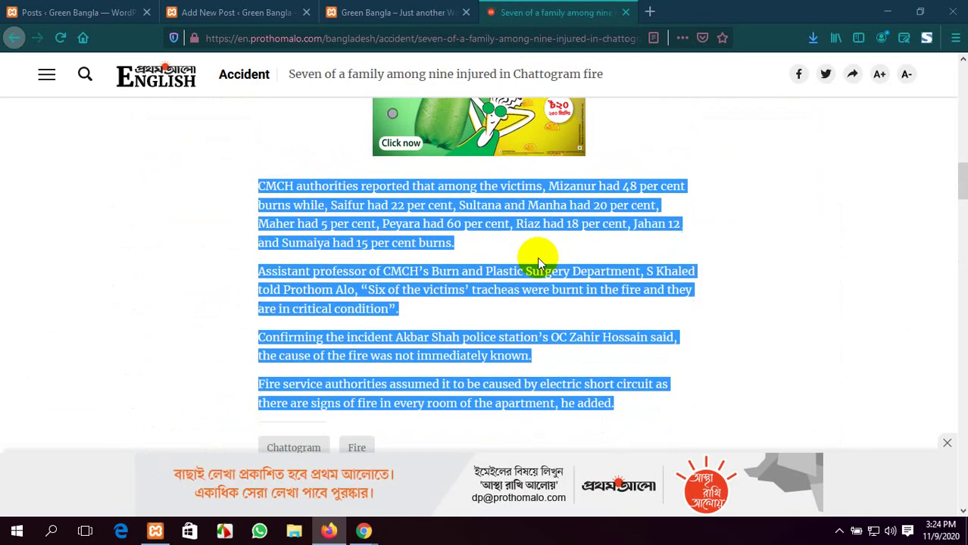
{"action": "left_click", "coordinate": [223, 12]}
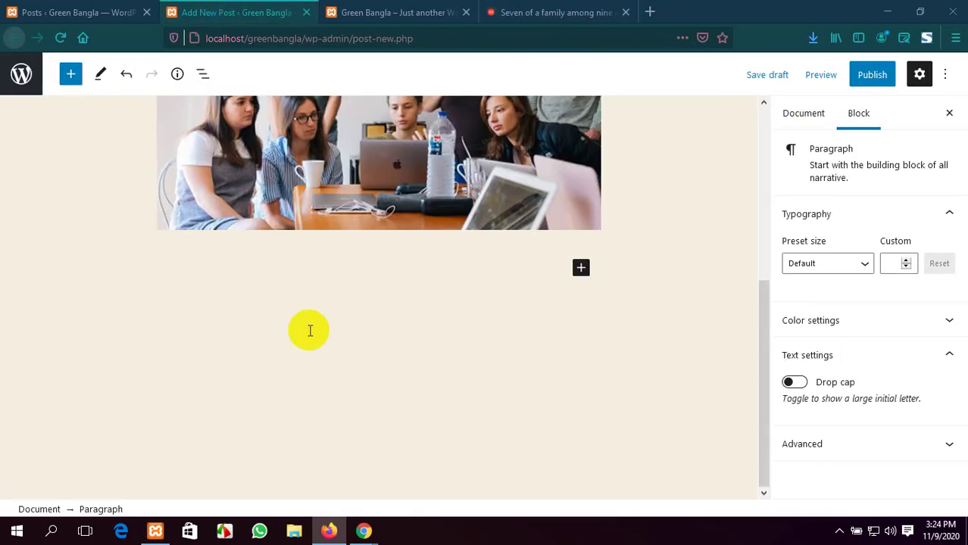
{"action": "key", "text": "ctrl+v"}
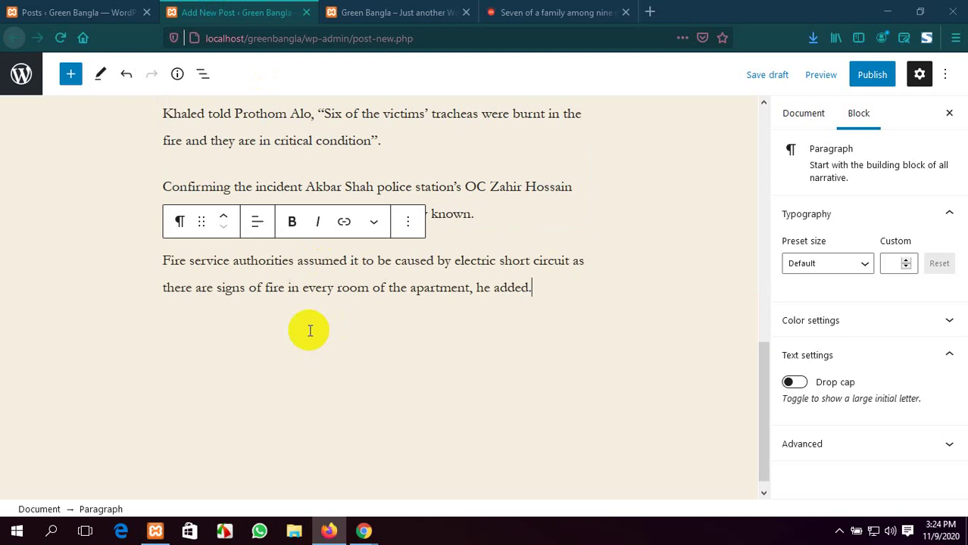
{"action": "scroll", "coordinate": [309, 331], "scroll_direction": "up", "scroll_amount": 5}
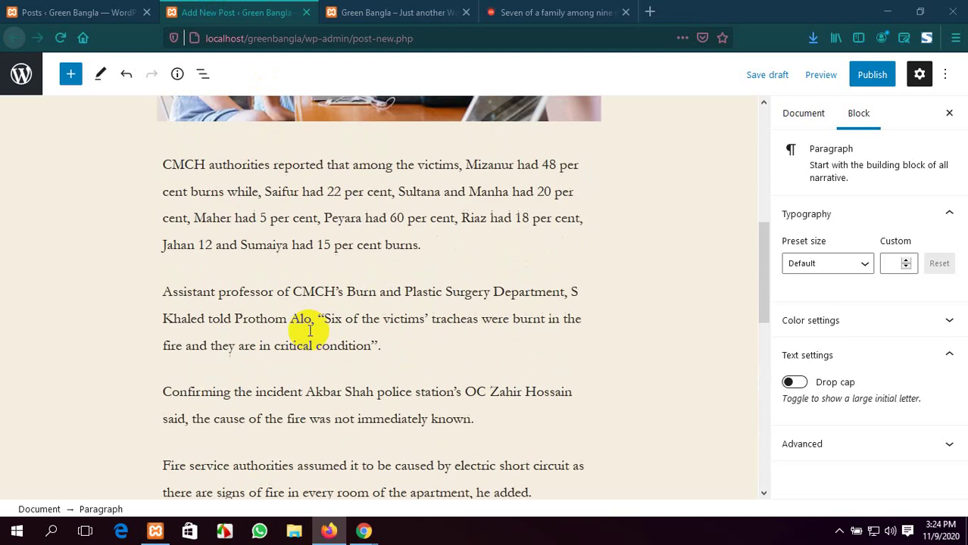
{"action": "scroll", "coordinate": [310, 331], "scroll_direction": "up", "scroll_amount": 3}
{"action": "scroll", "coordinate": [310, 331], "scroll_direction": "down", "scroll_amount": 3}
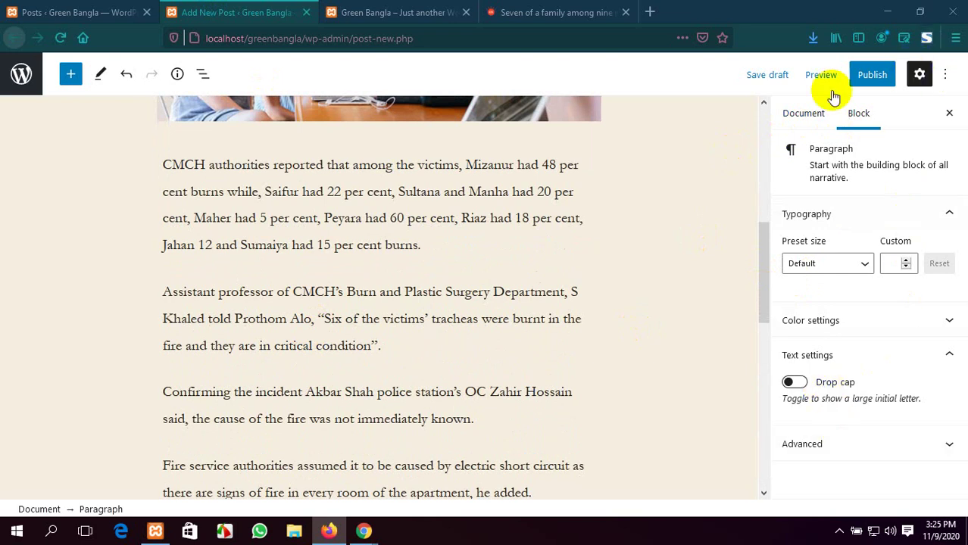
Hide the settings sidebar and place the caret in the post title
{"action": "left_click", "coordinate": [920, 74]}
{"action": "scroll", "coordinate": [847, 182], "scroll_direction": "up", "scroll_amount": 5}
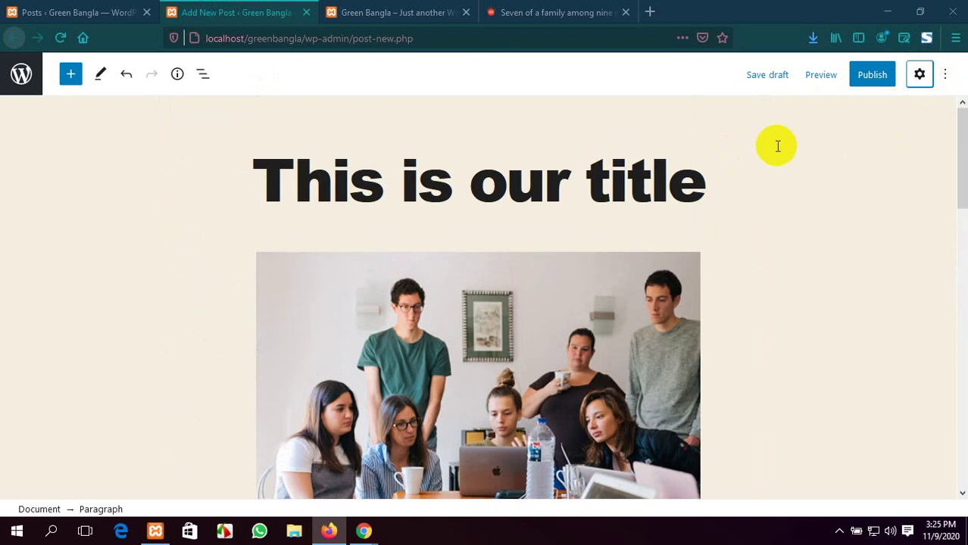
{"action": "scroll", "coordinate": [833, 212], "scroll_direction": "down", "scroll_amount": 10}
{"action": "scroll", "coordinate": [620, 229], "scroll_direction": "up", "scroll_amount": 10}
{"action": "left_click", "coordinate": [638, 193]}
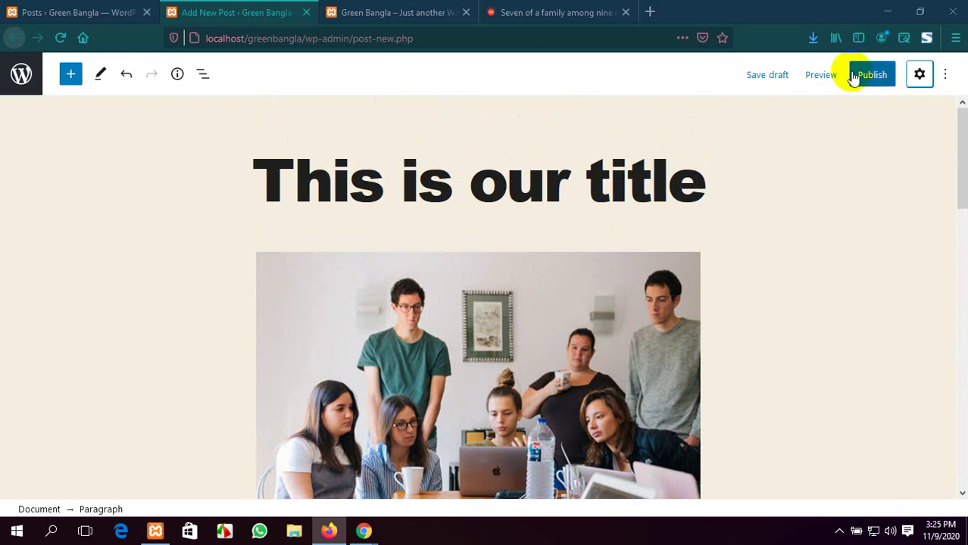
Open the Document settings and check Status & visibility: Public, publish Immediately
{"action": "left_click", "coordinate": [917, 79]}
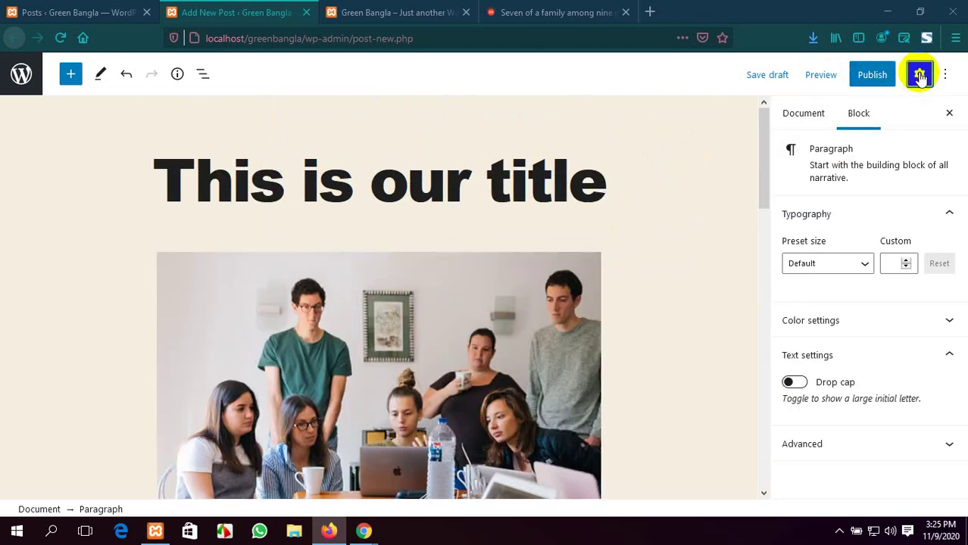
{"action": "left_click", "coordinate": [794, 111]}
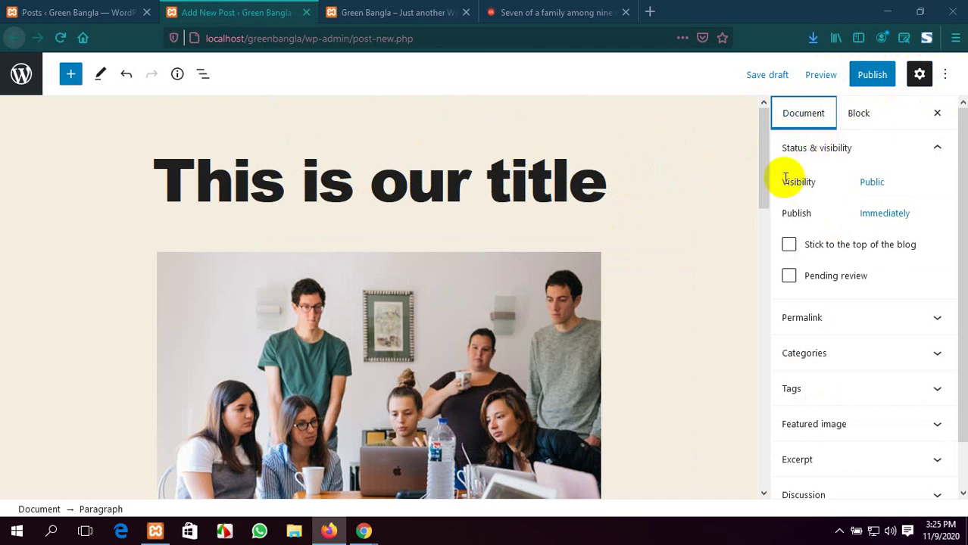
{"action": "left_click", "coordinate": [943, 149]}
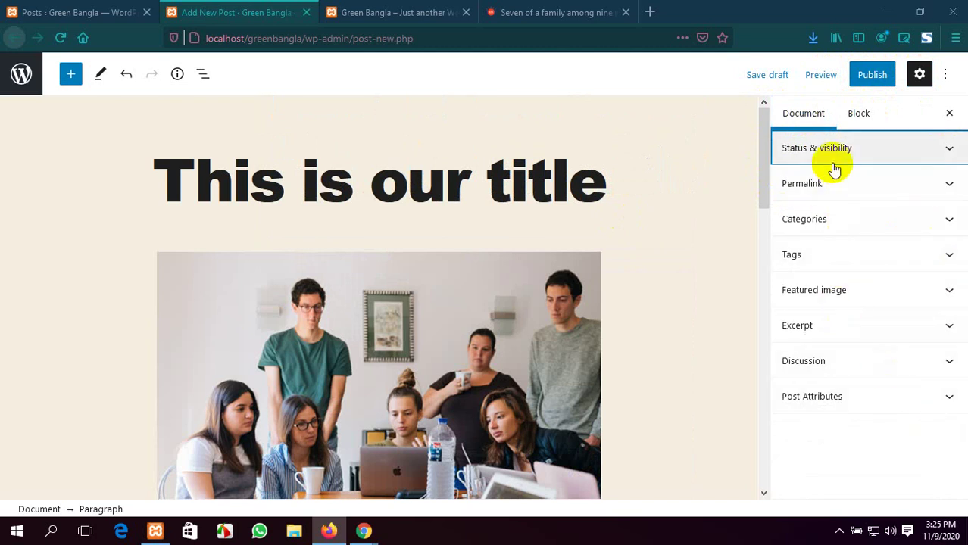
{"action": "left_click", "coordinate": [918, 149]}
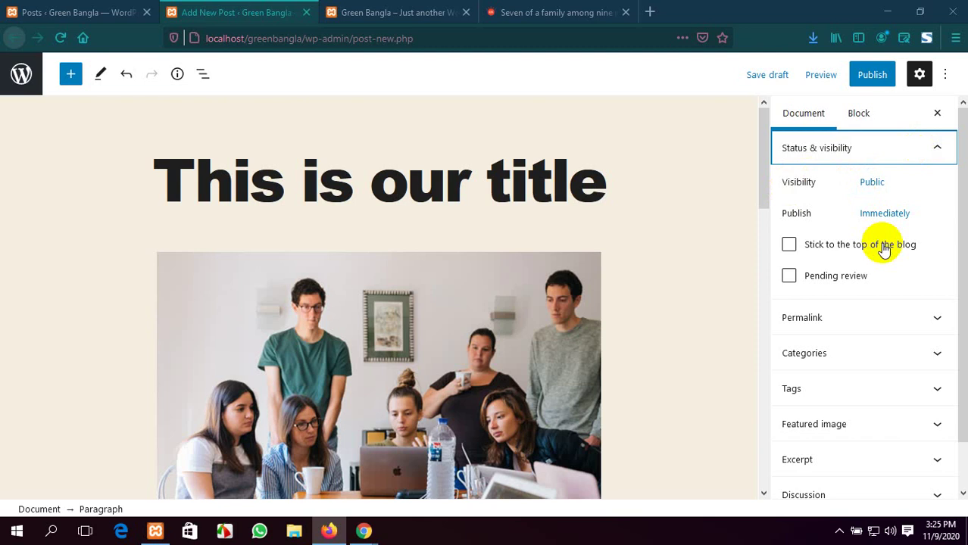
{"action": "left_click", "coordinate": [874, 184]}
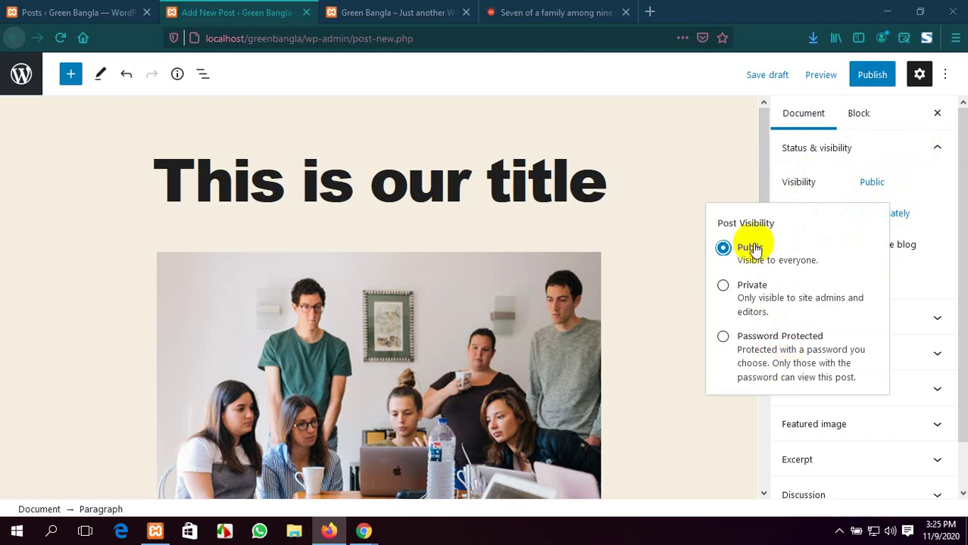
{"action": "left_click", "coordinate": [678, 197]}
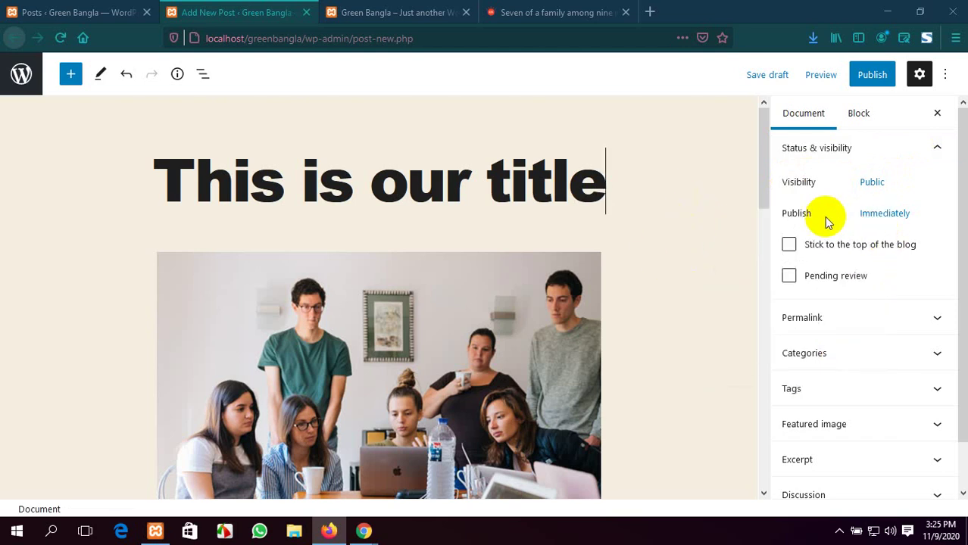
Try publish day 15 and December 2020 in the date picker, then reset to Immediately
{"action": "left_click", "coordinate": [884, 213]}
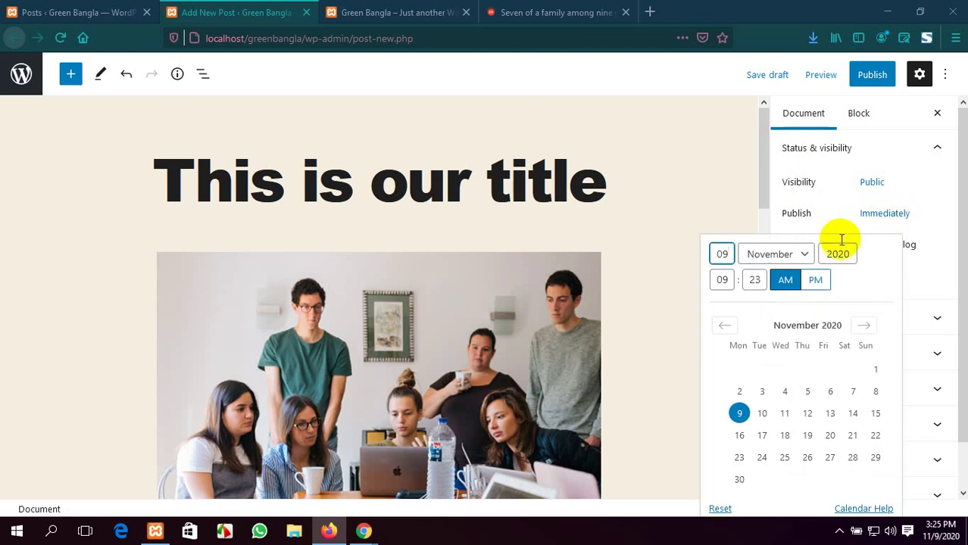
{"action": "scroll", "coordinate": [928, 279], "scroll_direction": "down", "scroll_amount": 2}
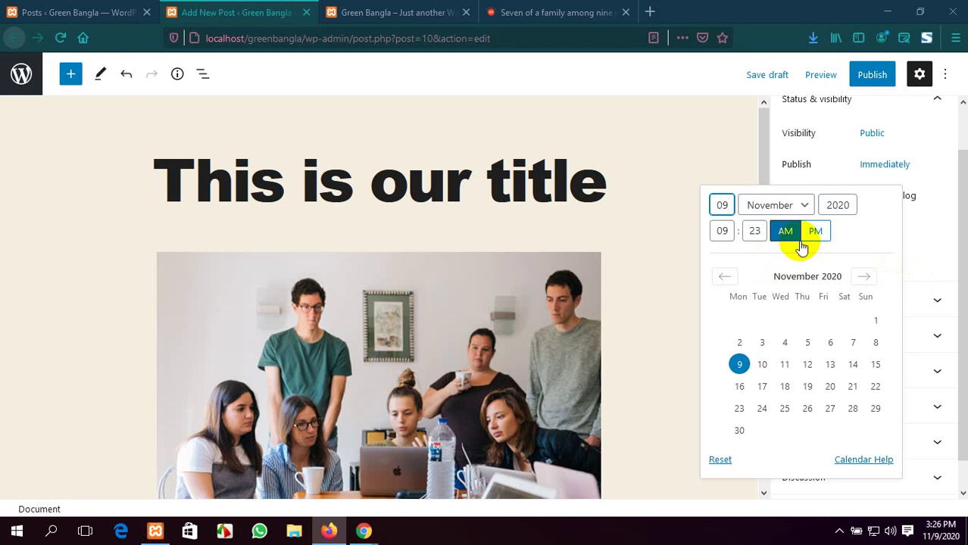
{"action": "double_click", "coordinate": [716, 206]}
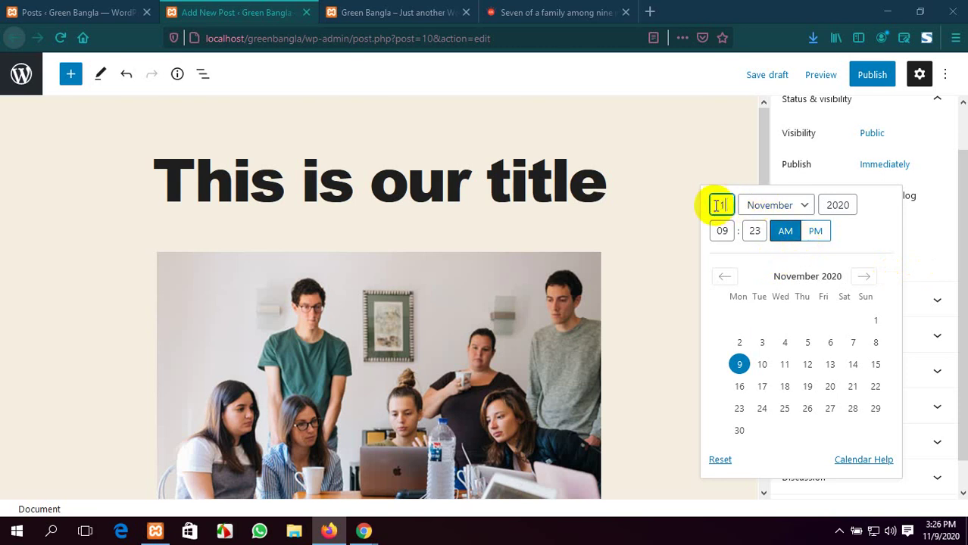
{"action": "left_click", "coordinate": [795, 203]}
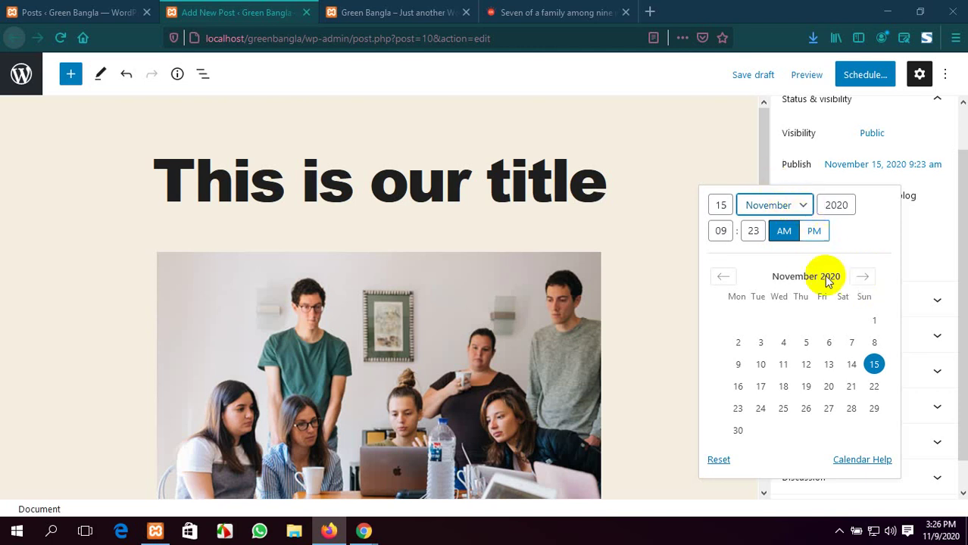
{"action": "left_click", "coordinate": [862, 276]}
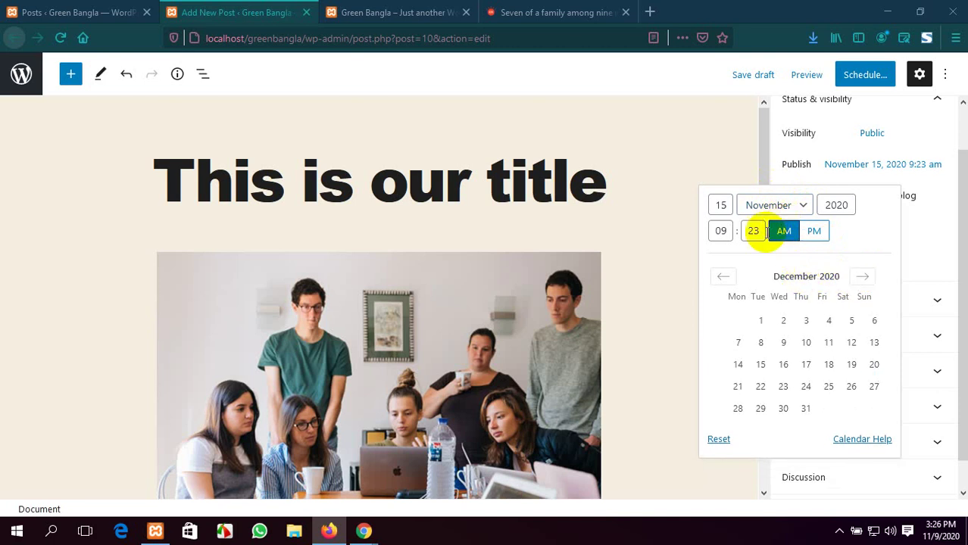
{"action": "double_click", "coordinate": [723, 232]}
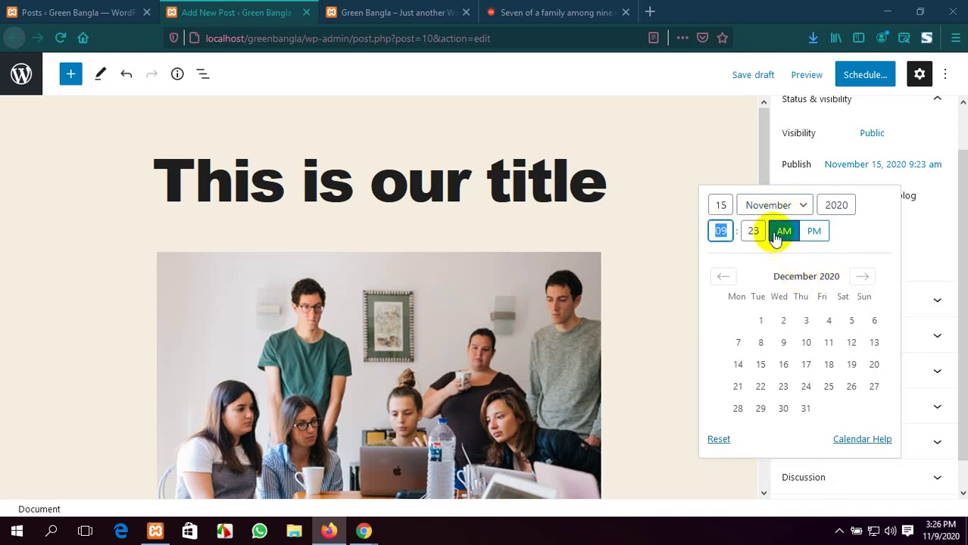
{"action": "left_click_drag", "start_coordinate": [851, 206], "coordinate": [824, 206]}
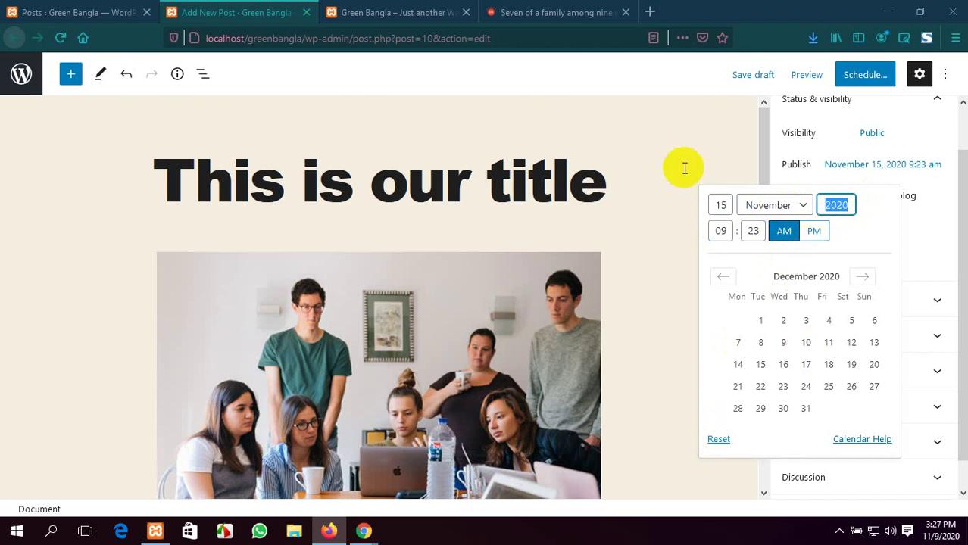
{"action": "left_click", "coordinate": [718, 439]}
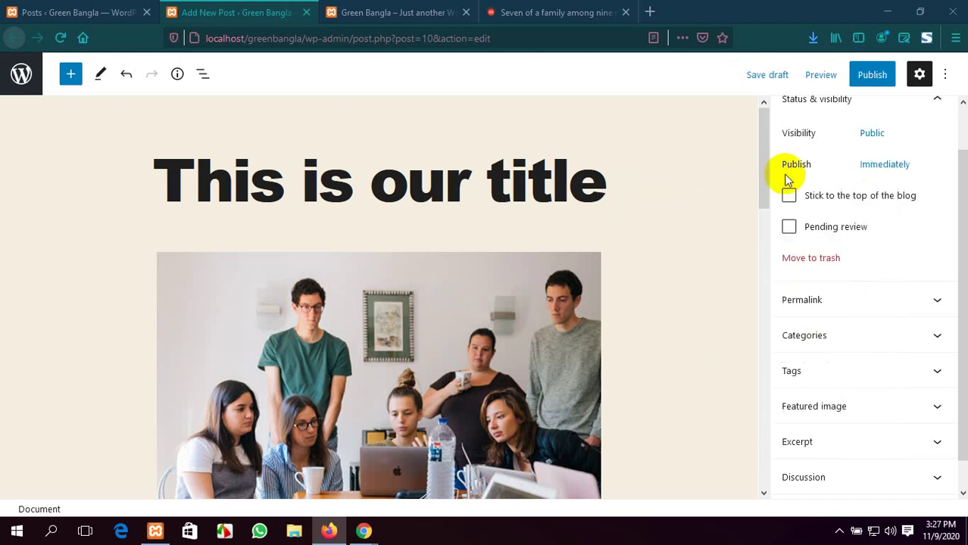
Enter publish day 1, hour 02, minute 00 and AM in the date picker
{"action": "scroll", "coordinate": [818, 197], "scroll_direction": "up", "scroll_amount": 1}
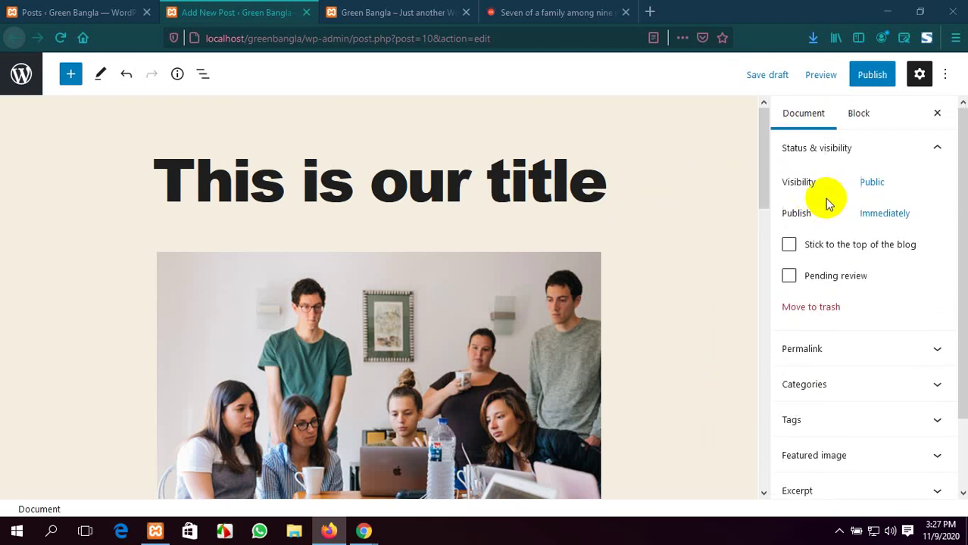
{"action": "left_click", "coordinate": [877, 217]}
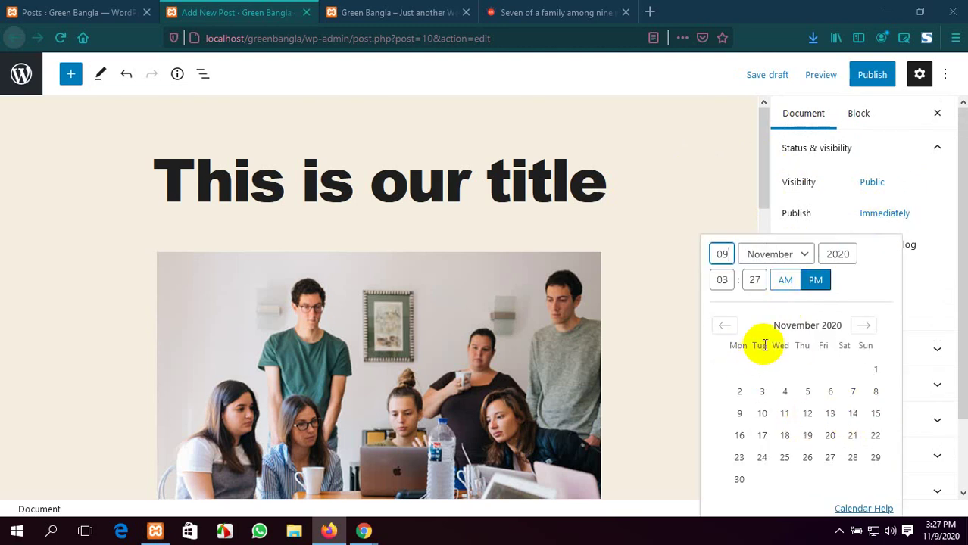
{"action": "left_click_drag", "start_coordinate": [731, 253], "coordinate": [705, 256]}
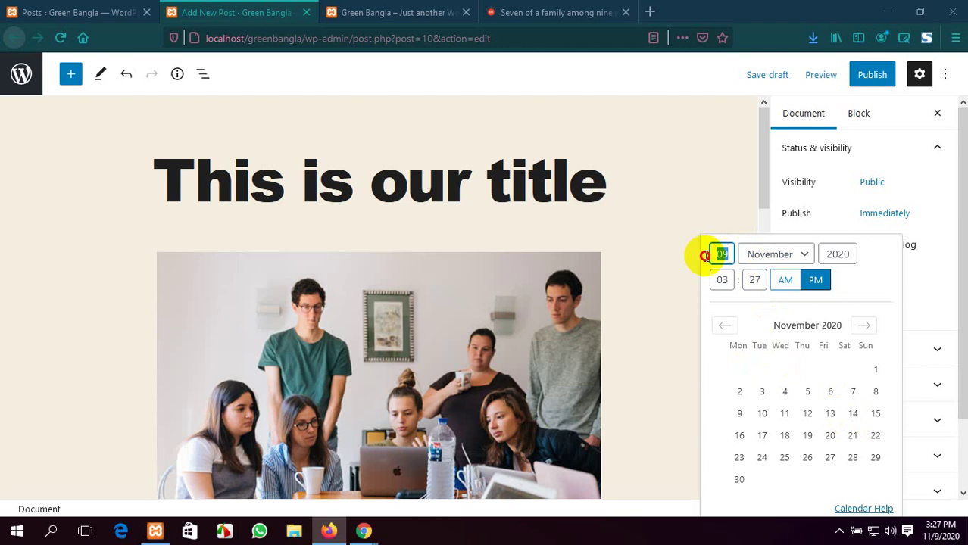
{"action": "type", "text": "1"}
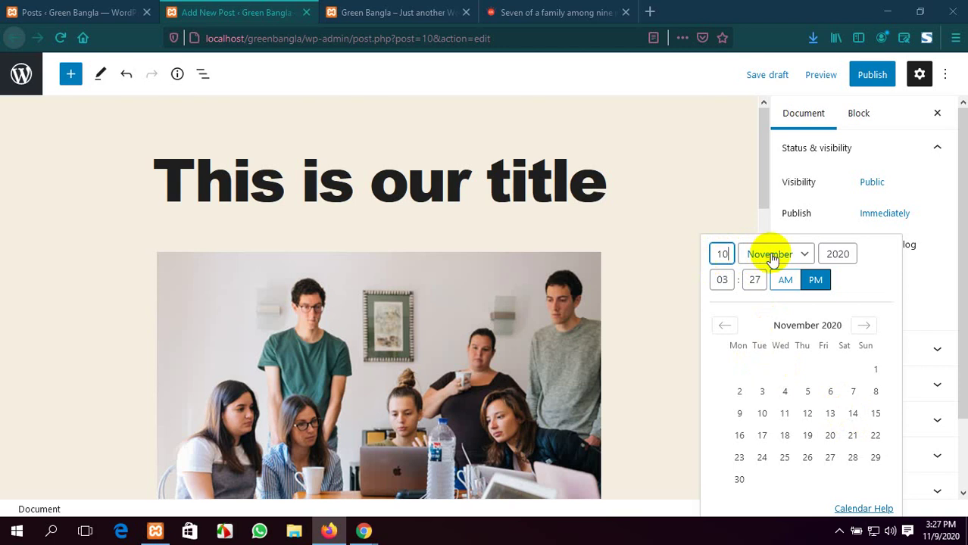
{"action": "double_click", "coordinate": [721, 280]}
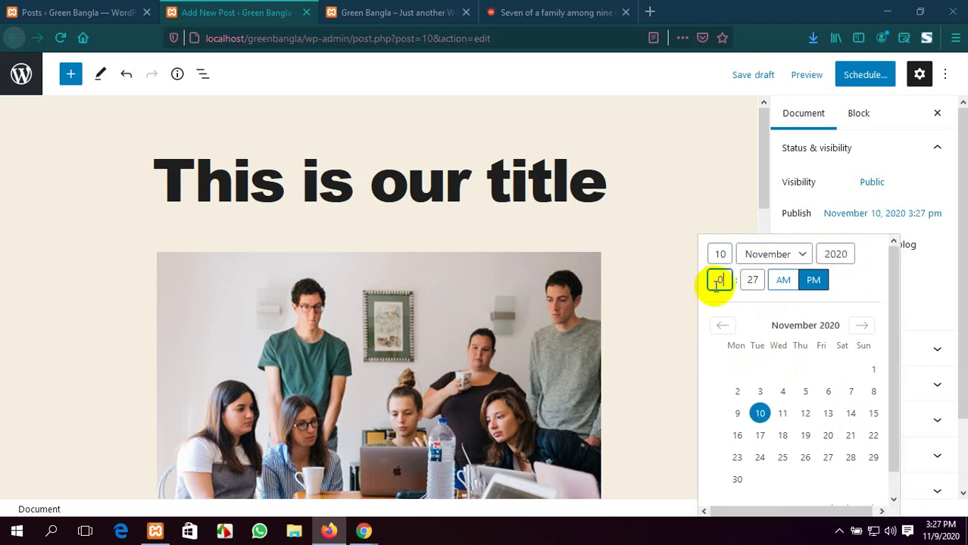
{"action": "type", "text": "02"}
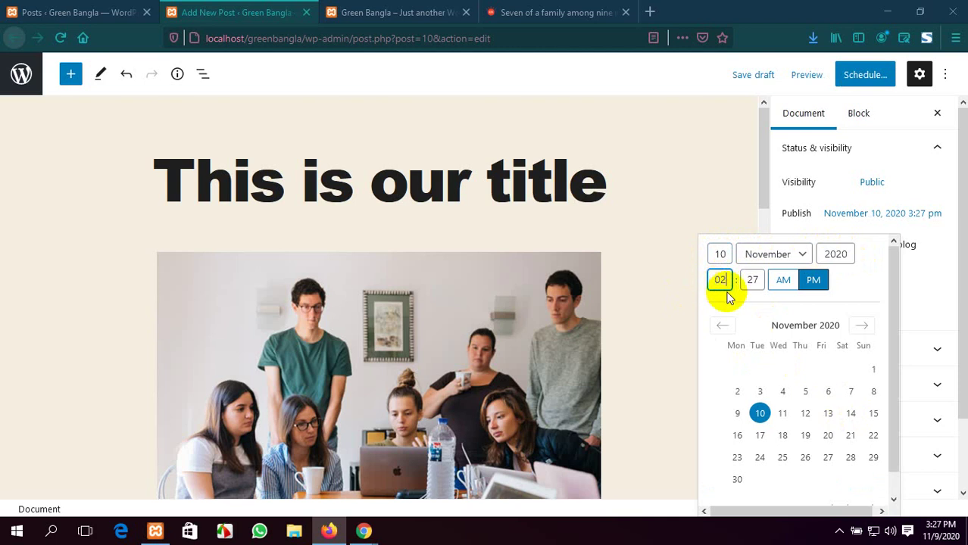
{"action": "double_click", "coordinate": [750, 280]}
{"action": "type", "text": "00"}
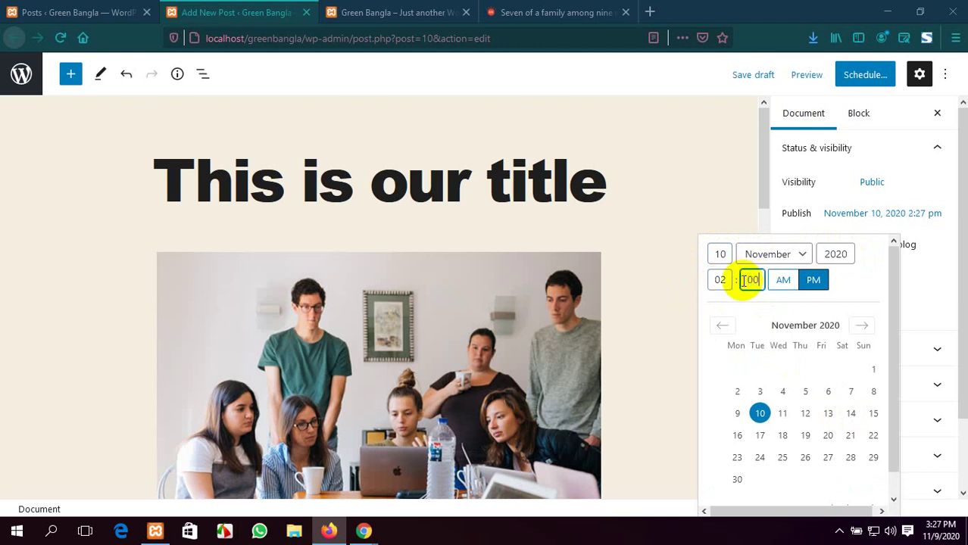
{"action": "left_click", "coordinate": [791, 280]}
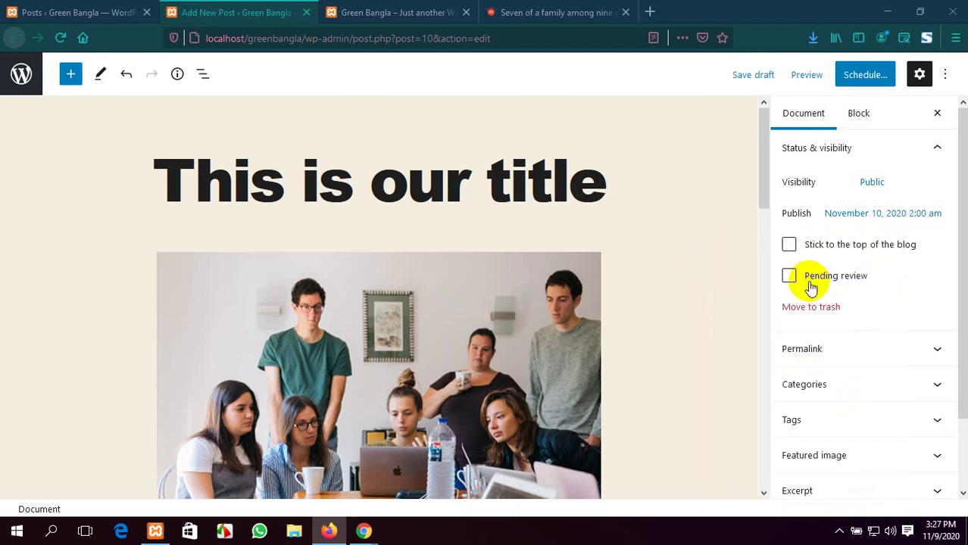
Switch the scheduled time to PM, then reset the schedule to publish Immediately
{"action": "left_click", "coordinate": [879, 212]}
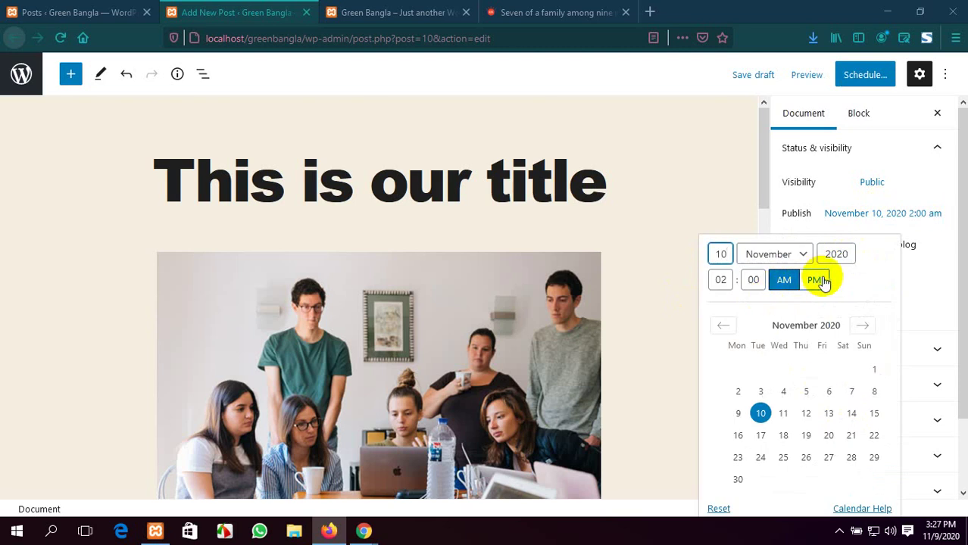
{"action": "left_click", "coordinate": [815, 281]}
{"action": "left_click", "coordinate": [901, 216]}
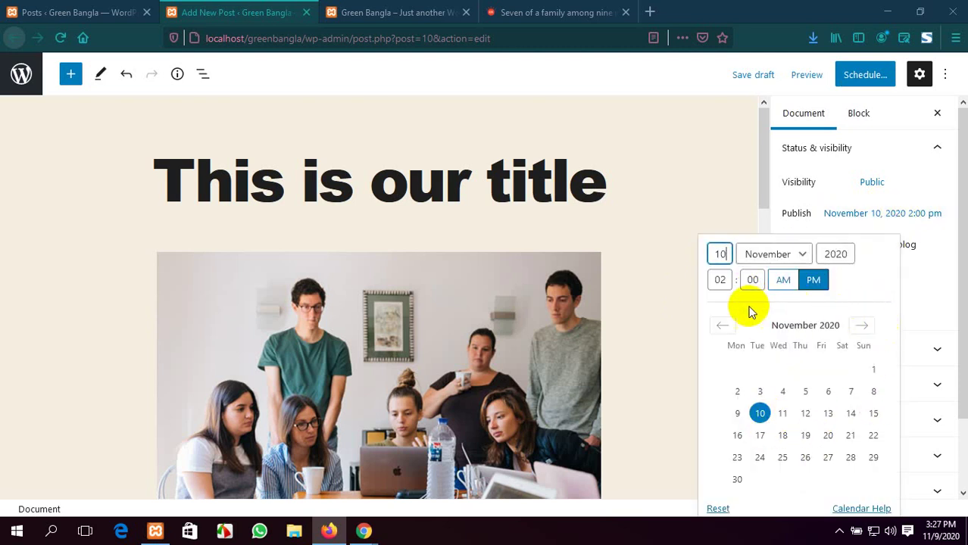
{"action": "left_click", "coordinate": [640, 235]}
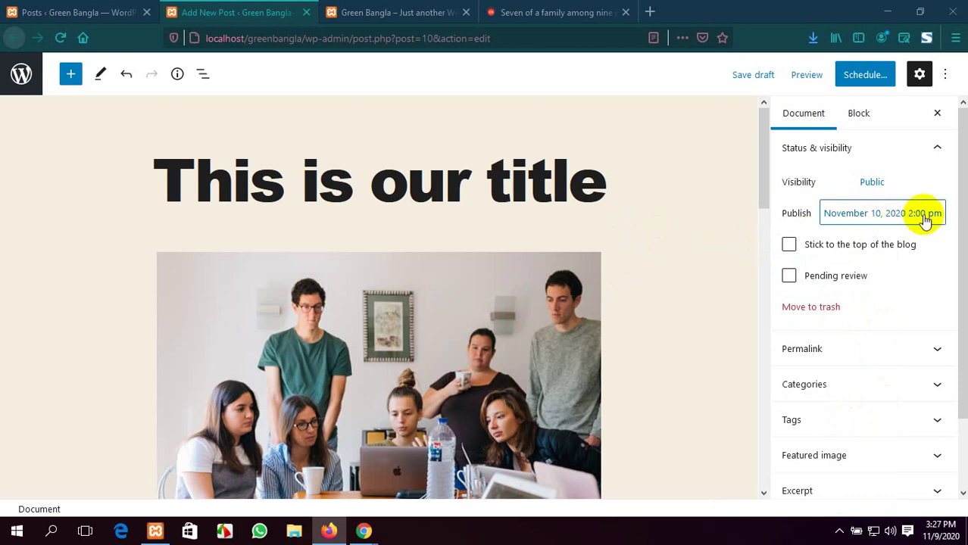
{"action": "left_click", "coordinate": [874, 183]}
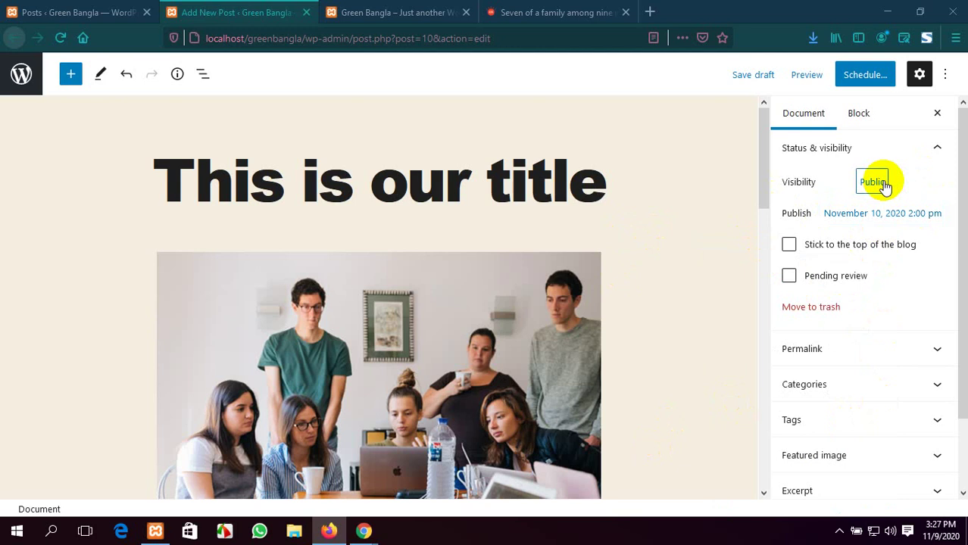
{"action": "left_click", "coordinate": [859, 215]}
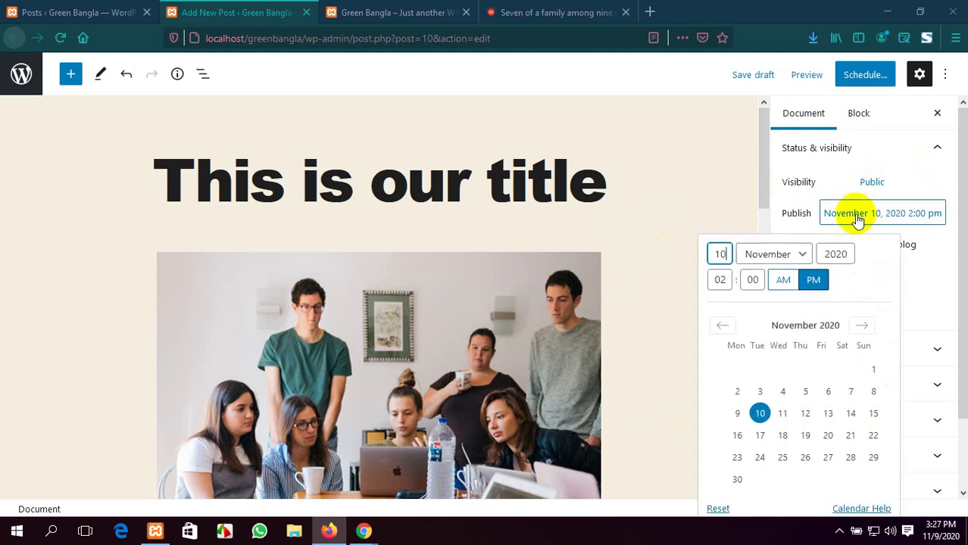
{"action": "left_click", "coordinate": [717, 508]}
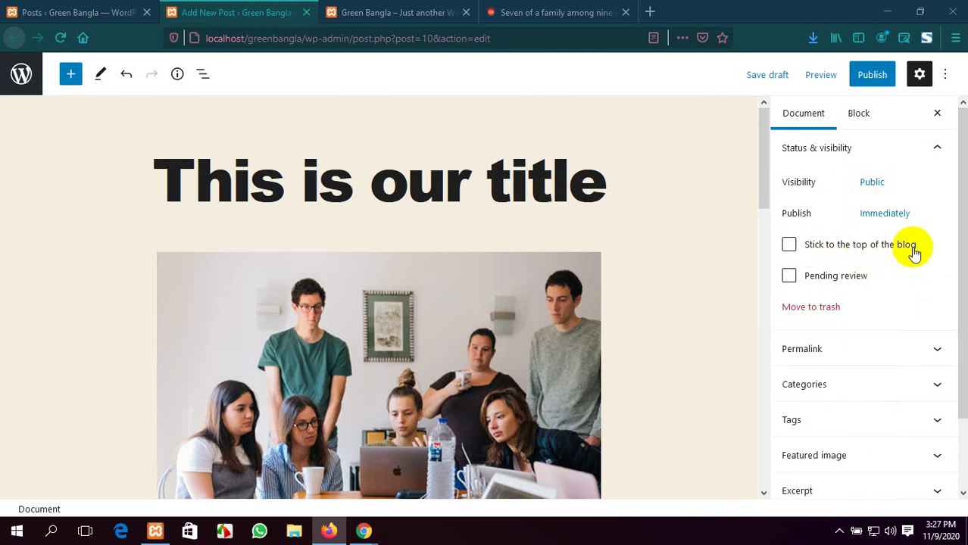
Check the Green Bangla site tab, then collapse Status & visibility in the post editor
{"action": "scroll", "coordinate": [618, 278], "scroll_direction": "down", "scroll_amount": 2}
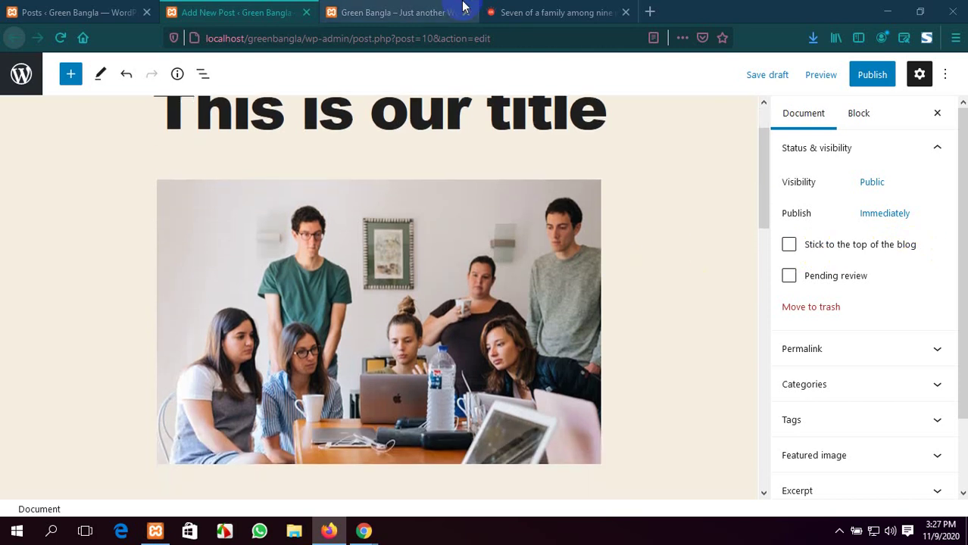
{"action": "left_click", "coordinate": [463, 7]}
{"action": "scroll", "coordinate": [371, 217], "scroll_direction": "down", "scroll_amount": 10}
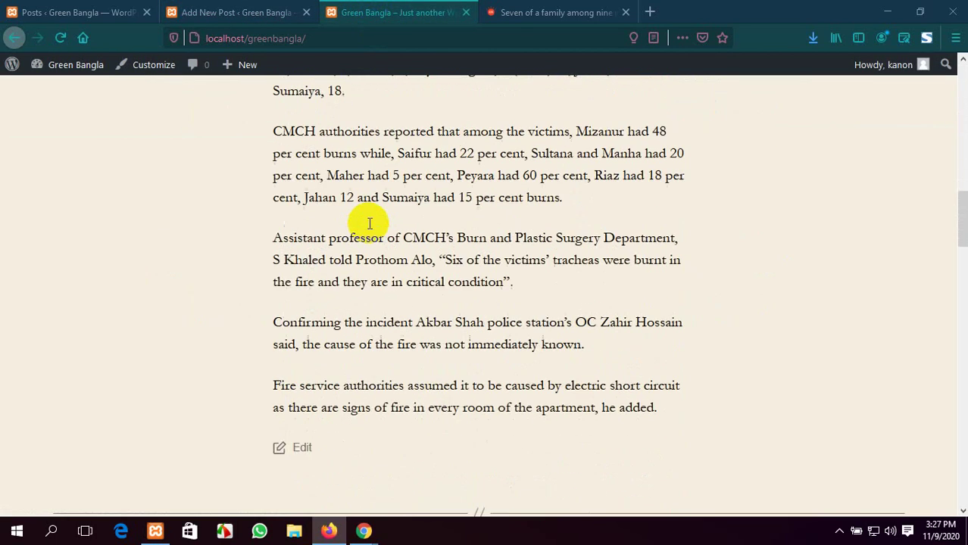
{"action": "scroll", "coordinate": [370, 223], "scroll_direction": "down", "scroll_amount": 2}
{"action": "scroll", "coordinate": [369, 223], "scroll_direction": "up", "scroll_amount": 12}
{"action": "left_click", "coordinate": [215, 9]}
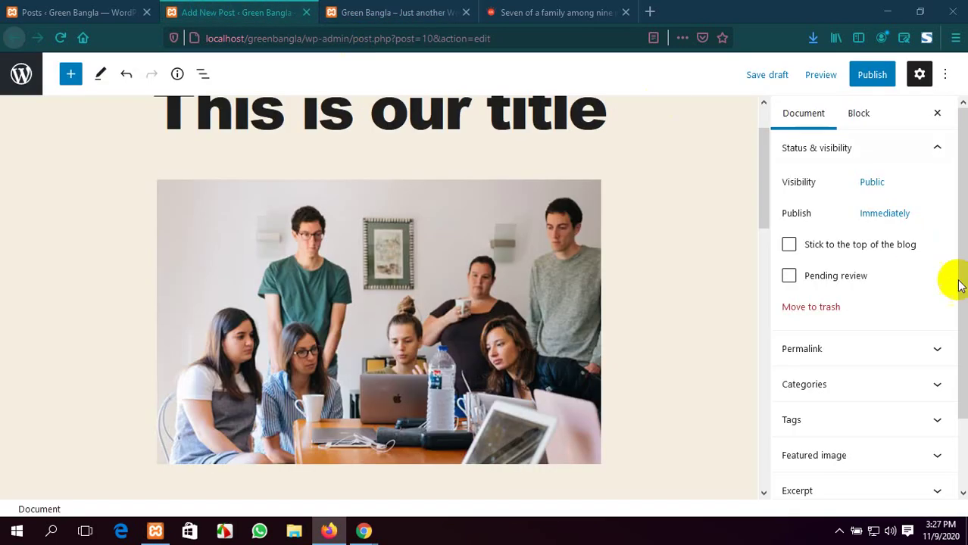
{"action": "scroll", "coordinate": [886, 288], "scroll_direction": "down", "scroll_amount": 1}
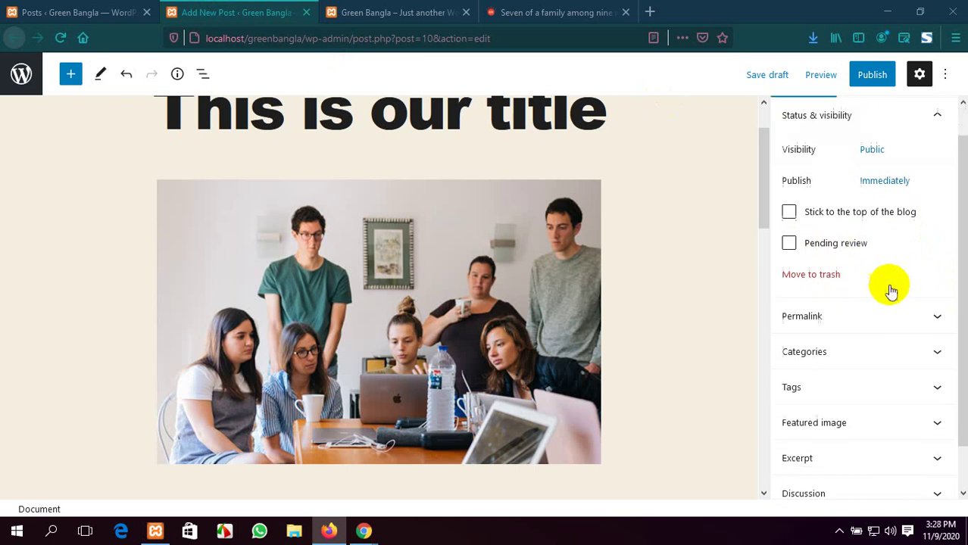
{"action": "scroll", "coordinate": [871, 287], "scroll_direction": "down", "scroll_amount": 1}
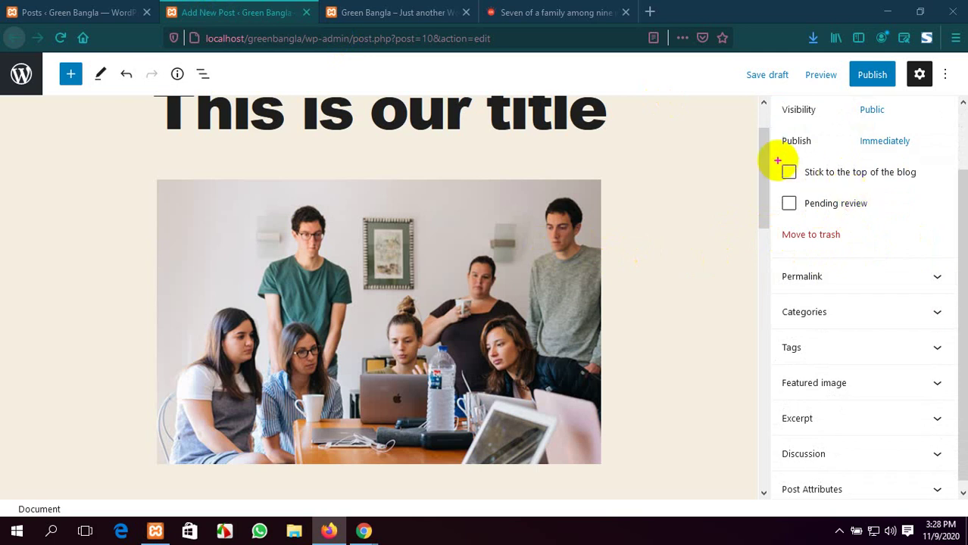
{"action": "left_click_drag", "start_coordinate": [776, 153], "coordinate": [896, 219]}
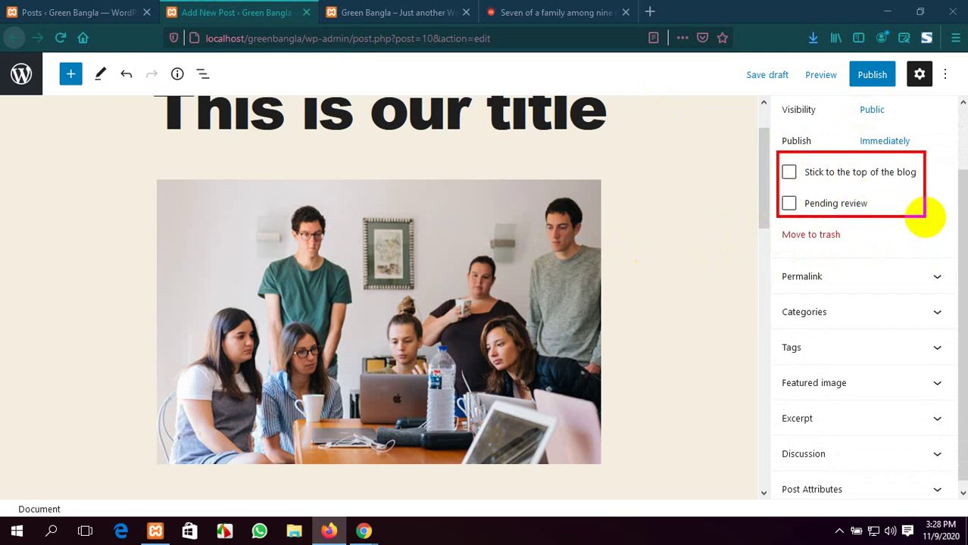
{"action": "key", "text": "Escape"}
{"action": "scroll", "coordinate": [915, 223], "scroll_direction": "up", "scroll_amount": 2}
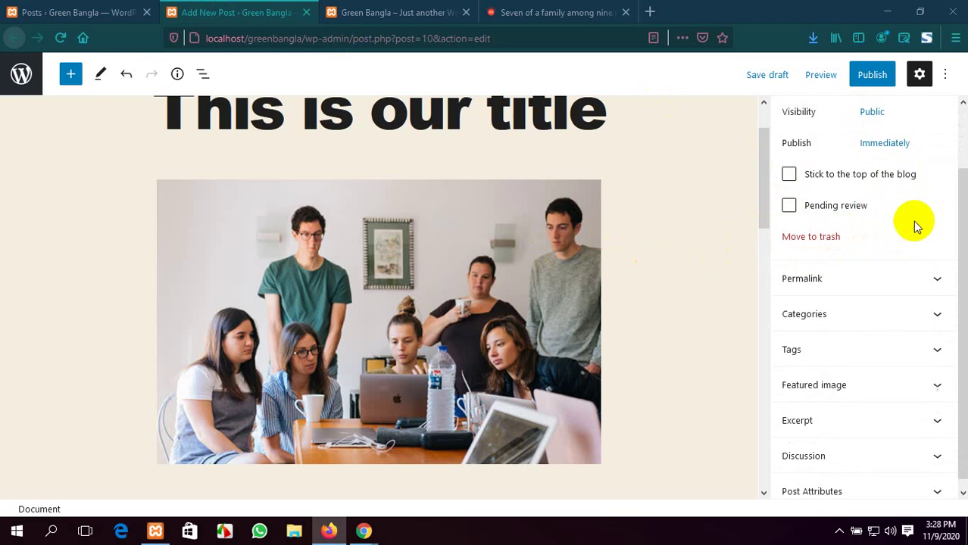
{"action": "left_click", "coordinate": [934, 149]}
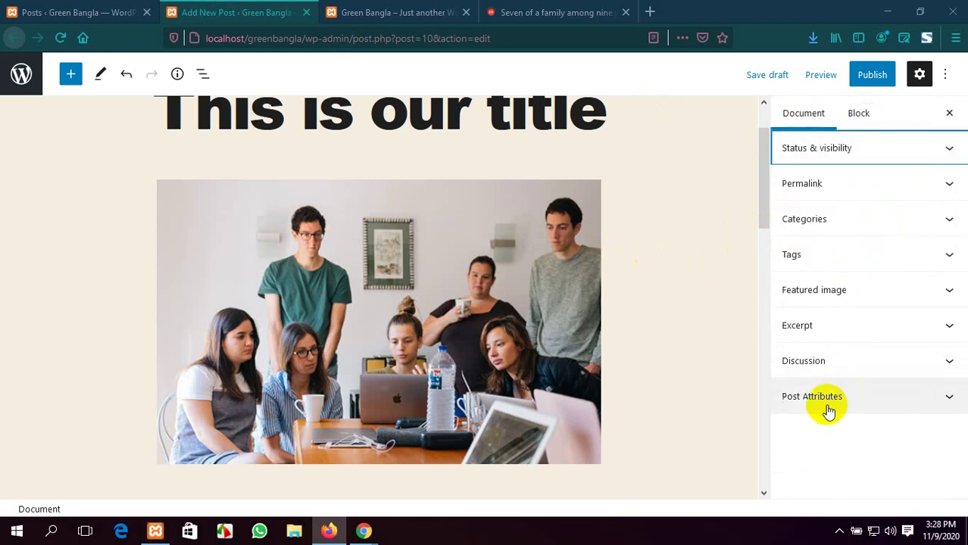
{"action": "left_click", "coordinate": [940, 184]}
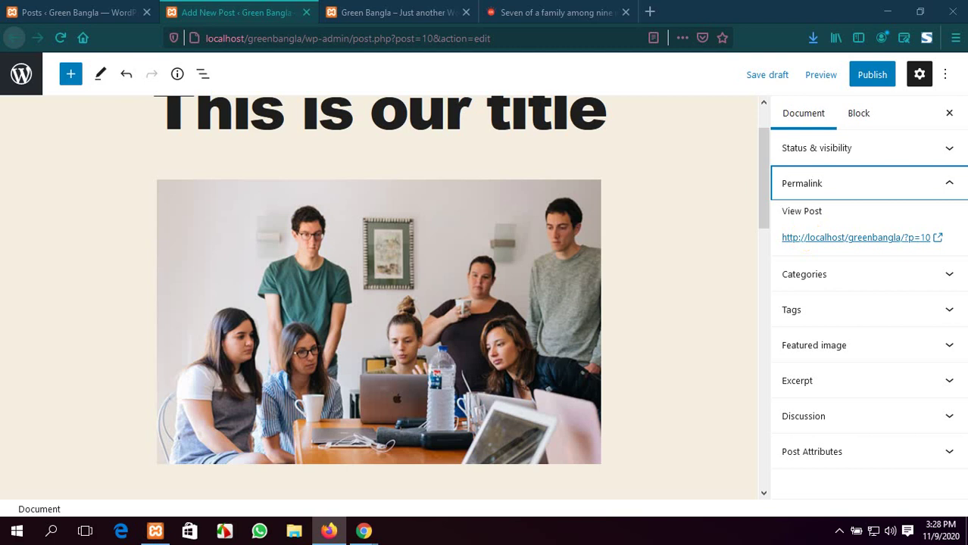
{"action": "left_click", "coordinate": [405, 39]}
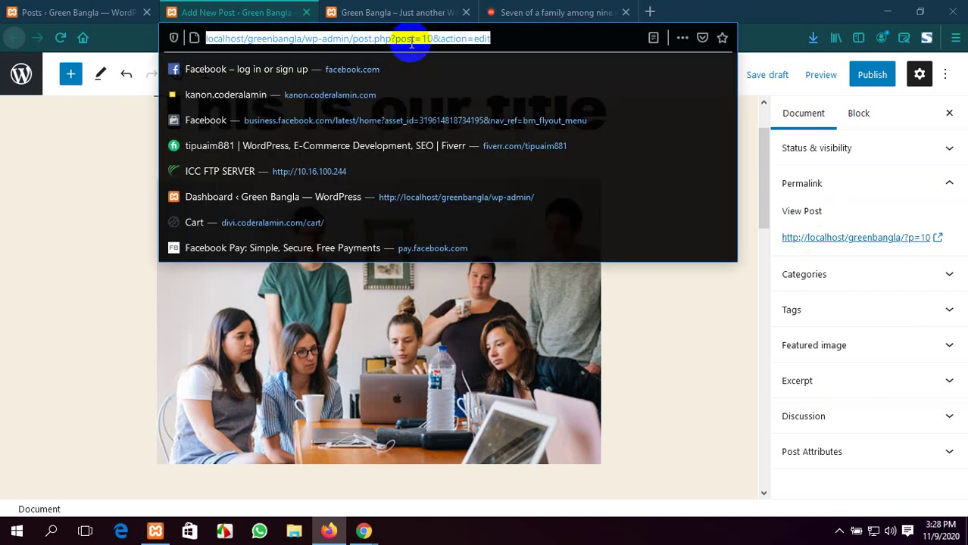
{"action": "left_click_drag", "start_coordinate": [507, 43], "coordinate": [206, 38]}
{"action": "left_click", "coordinate": [515, 39]}
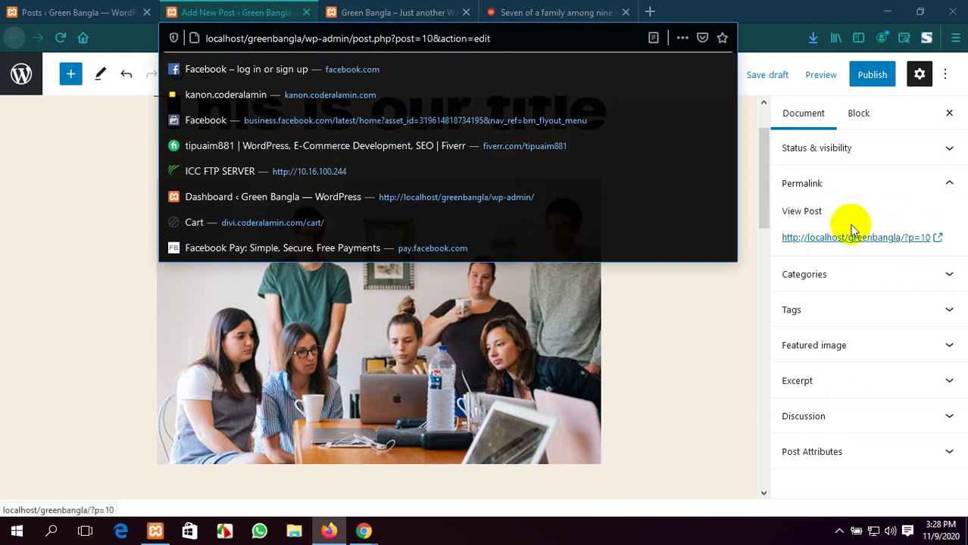
{"action": "left_click", "coordinate": [686, 315]}
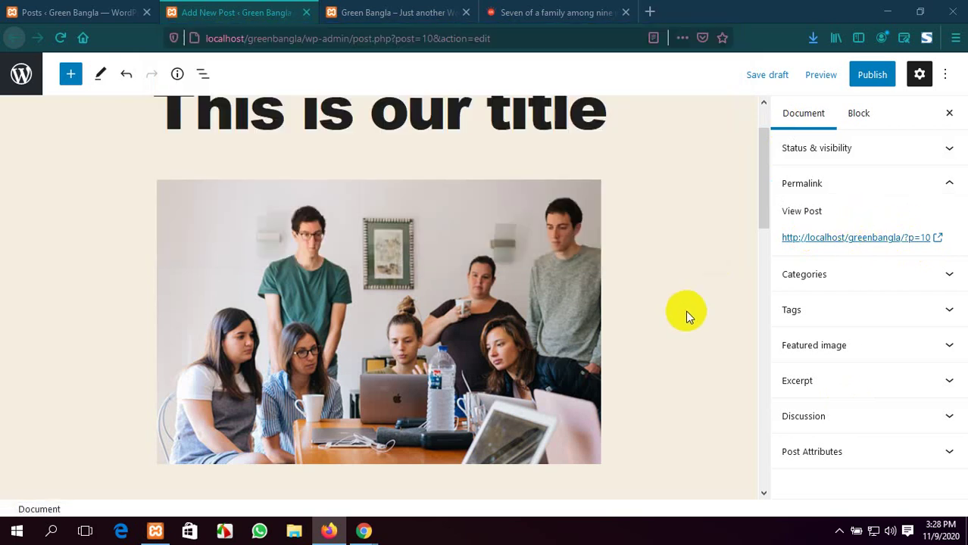
View the published 'This is our title' post in a new tab, then close it
{"action": "left_click", "coordinate": [826, 237]}
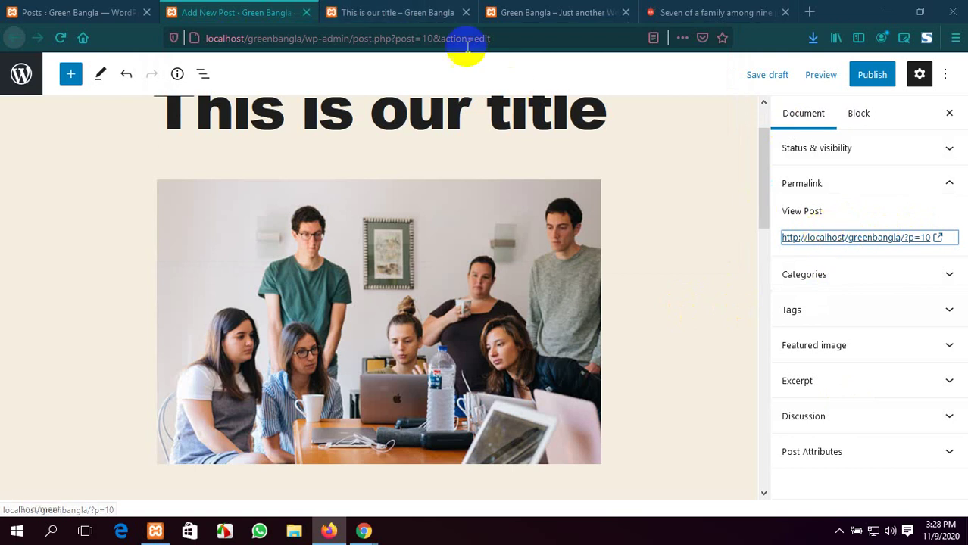
{"action": "left_click", "coordinate": [420, 11]}
{"action": "scroll", "coordinate": [429, 282], "scroll_direction": "down", "scroll_amount": 15}
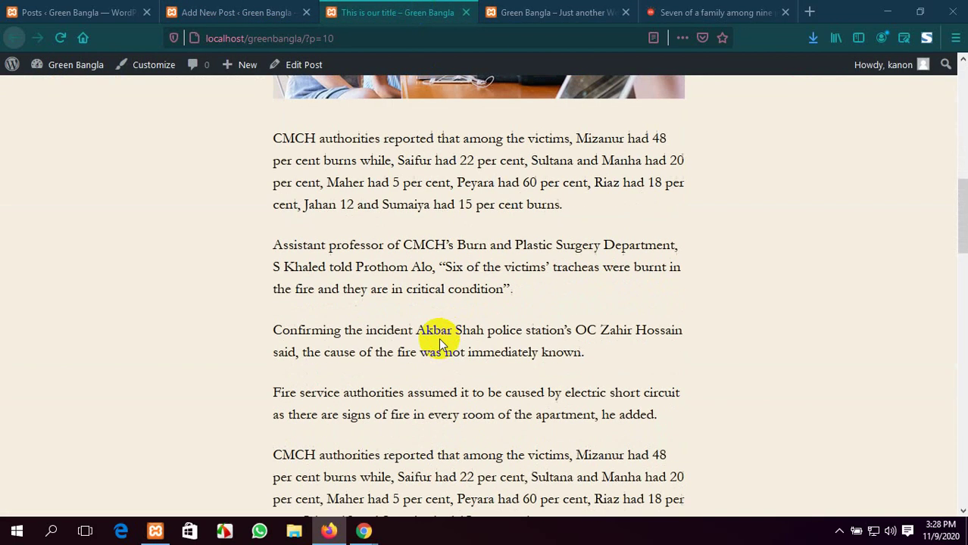
{"action": "scroll", "coordinate": [441, 345], "scroll_direction": "up", "scroll_amount": 15}
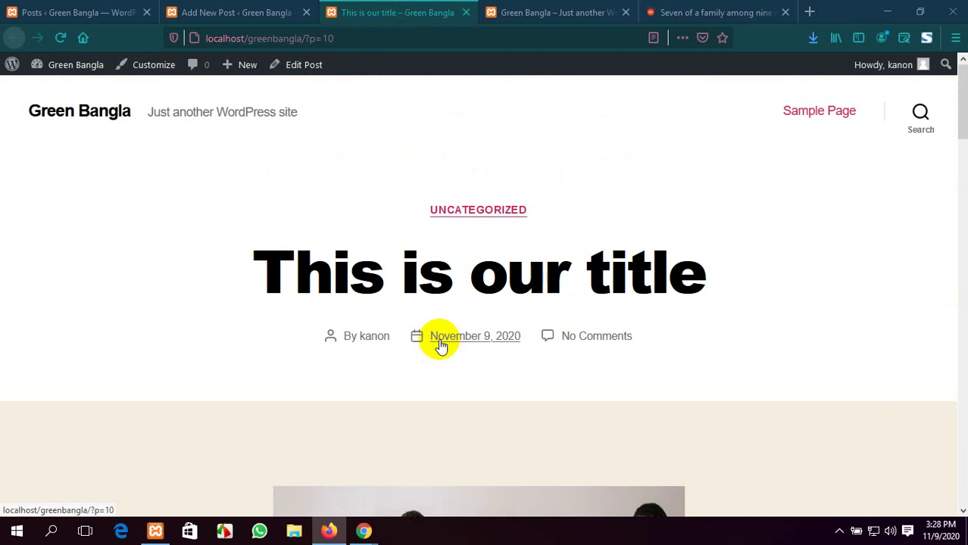
{"action": "left_click", "coordinate": [466, 12]}
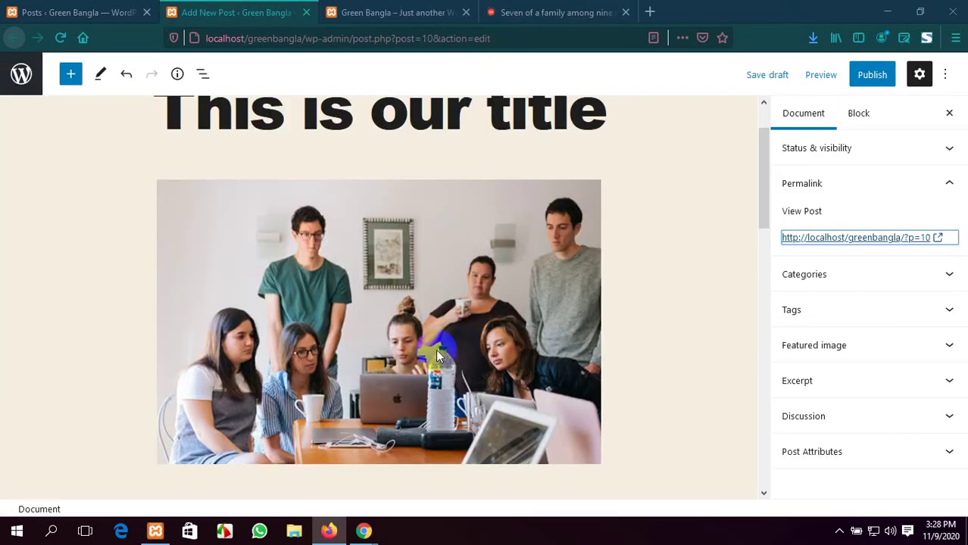
Open Facebook in a new Chrome tab and log in with the saved account credentials
{"action": "left_click", "coordinate": [364, 530]}
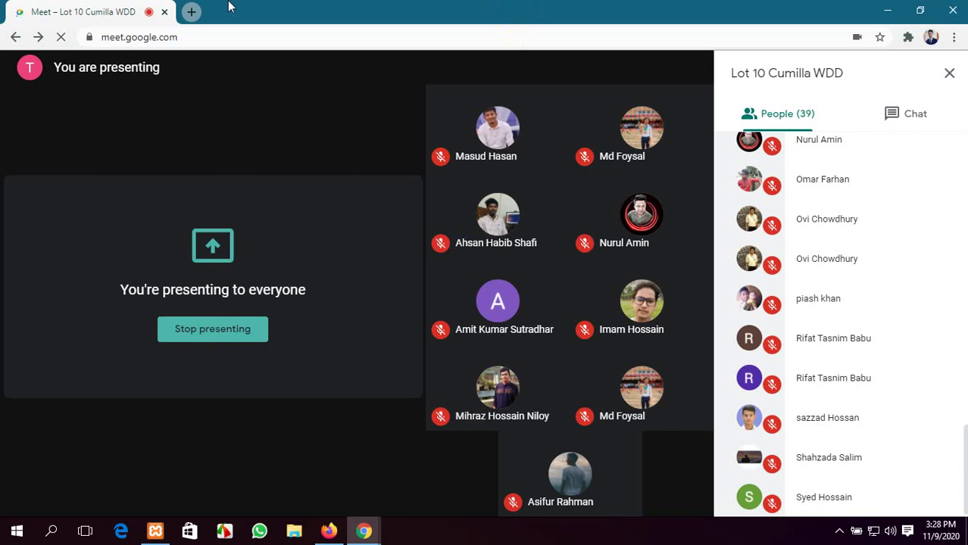
{"action": "left_click", "coordinate": [191, 12]}
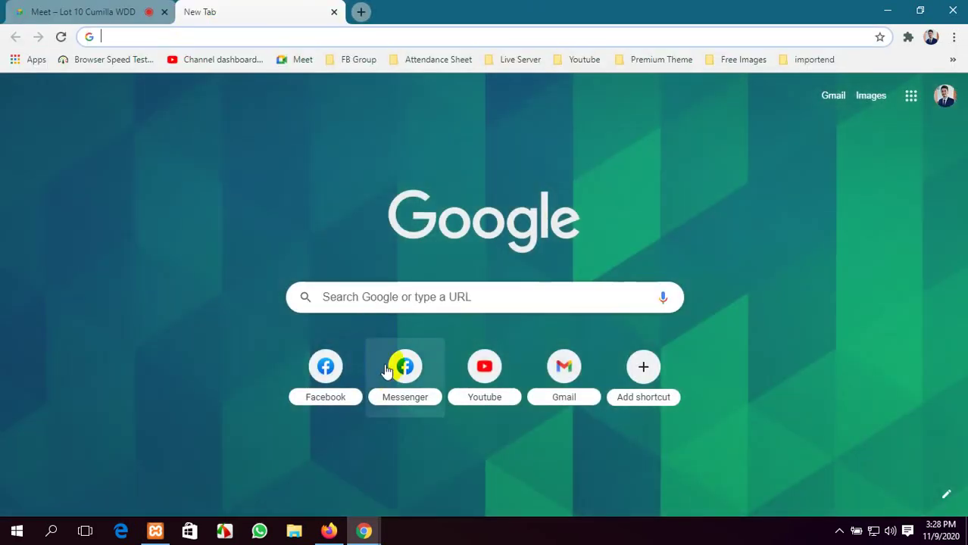
{"action": "left_click", "coordinate": [313, 362]}
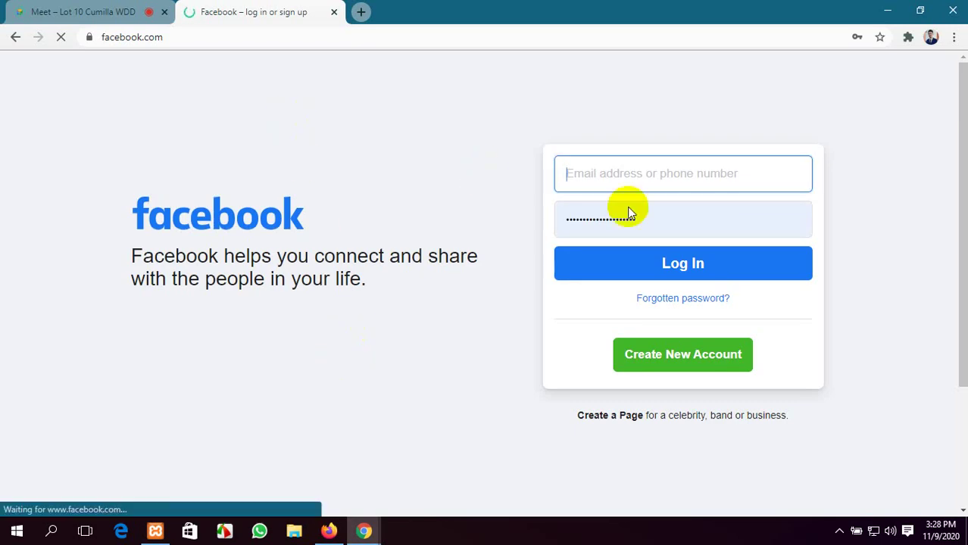
{"action": "left_click", "coordinate": [669, 230]}
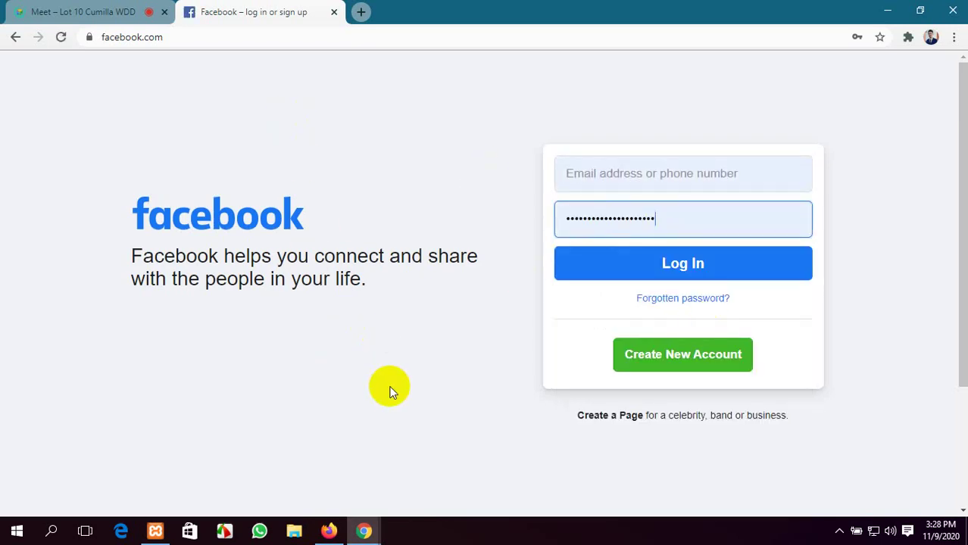
{"action": "left_click", "coordinate": [652, 272]}
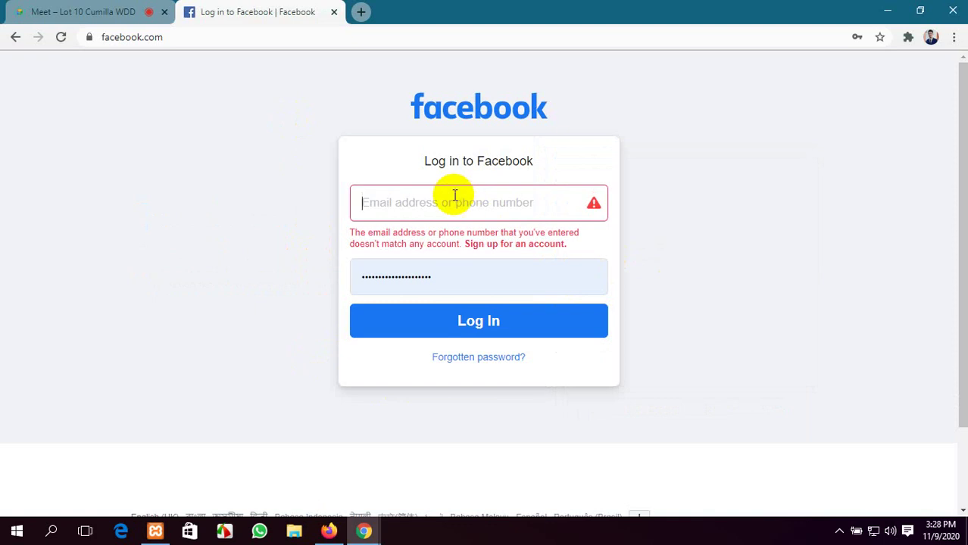
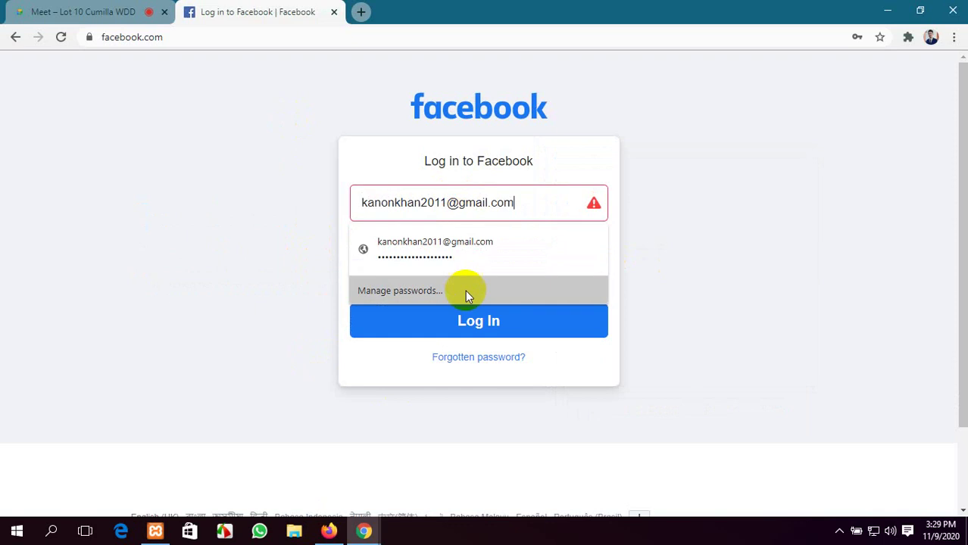
{"action": "left_click", "coordinate": [489, 251]}
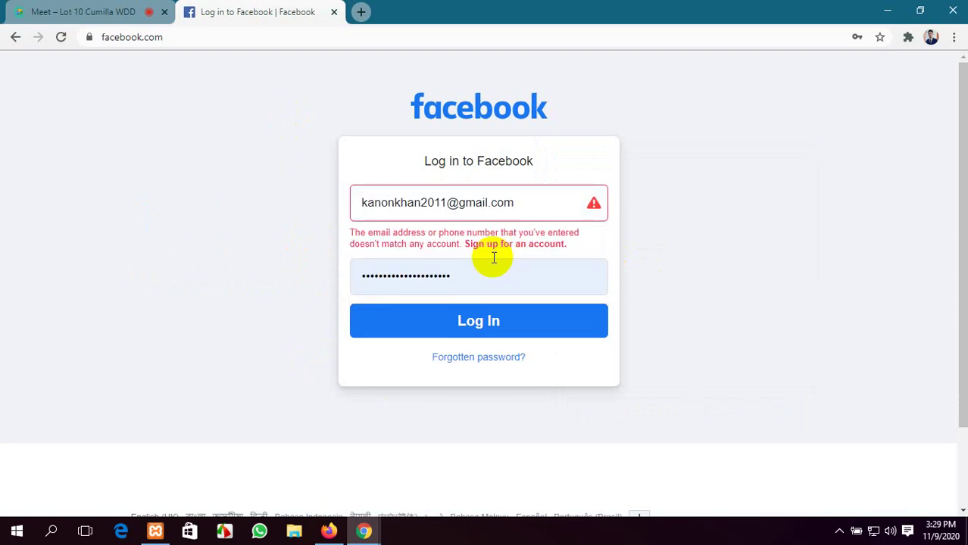
{"action": "left_click", "coordinate": [500, 334]}
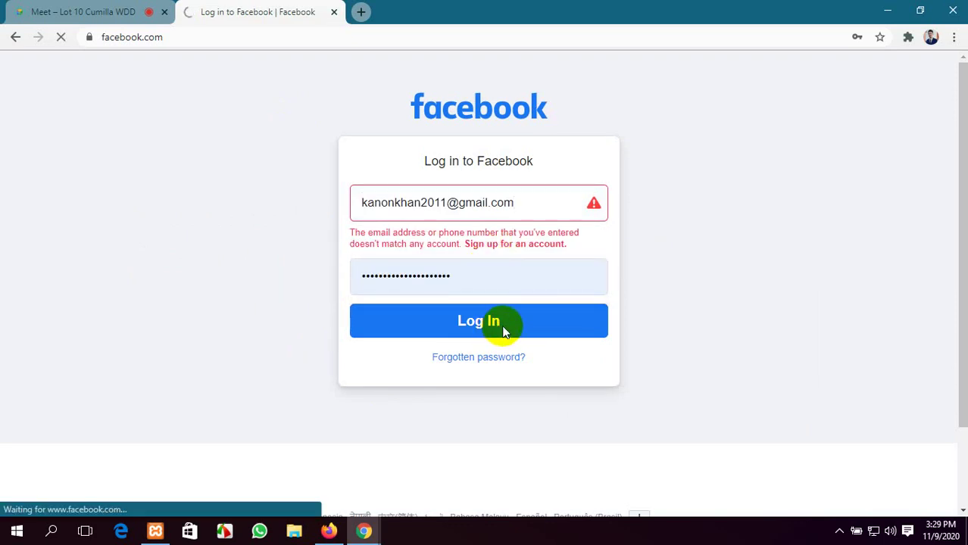
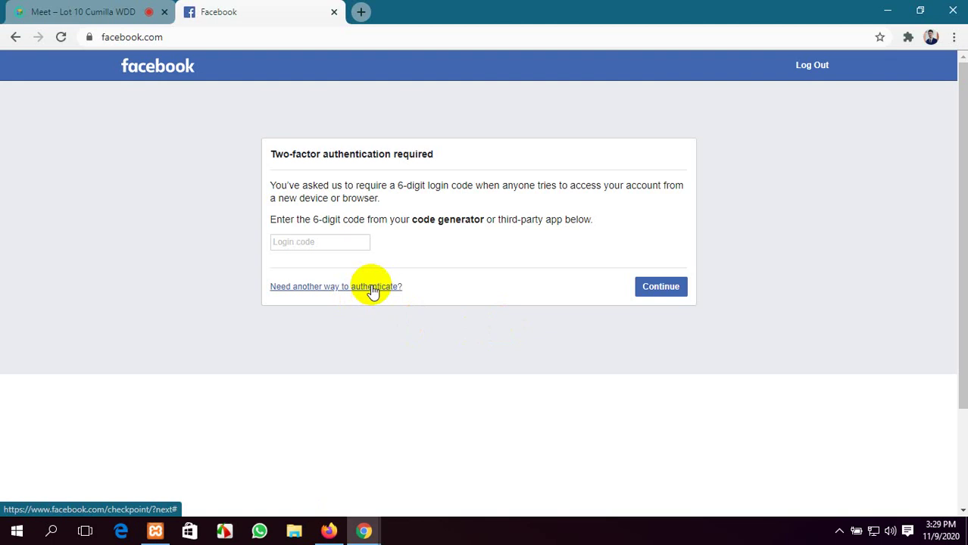
Close the Facebook two-factor tab, return to the Meet window, and open a fresh new tab
{"action": "left_click", "coordinate": [334, 13]}
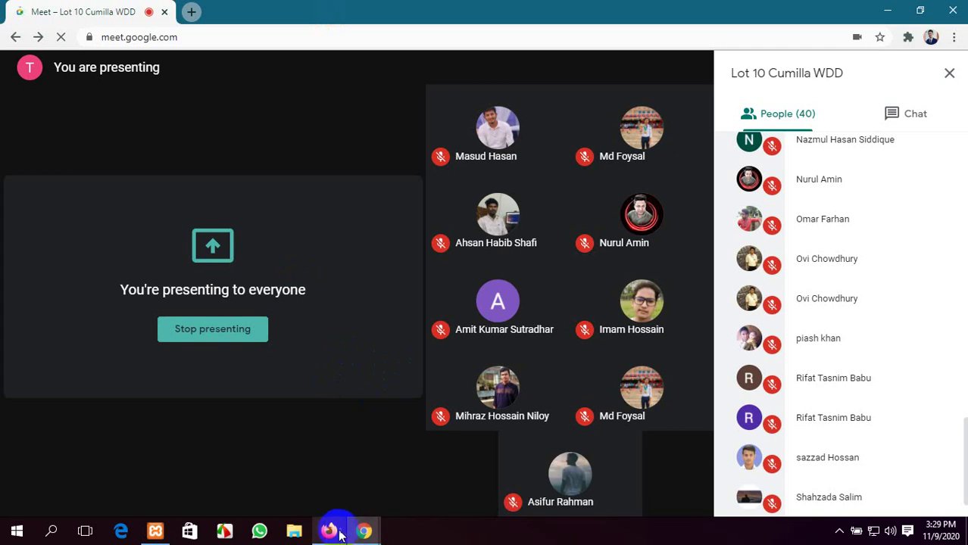
{"action": "left_click", "coordinate": [363, 533]}
{"action": "left_click", "coordinate": [300, 465]}
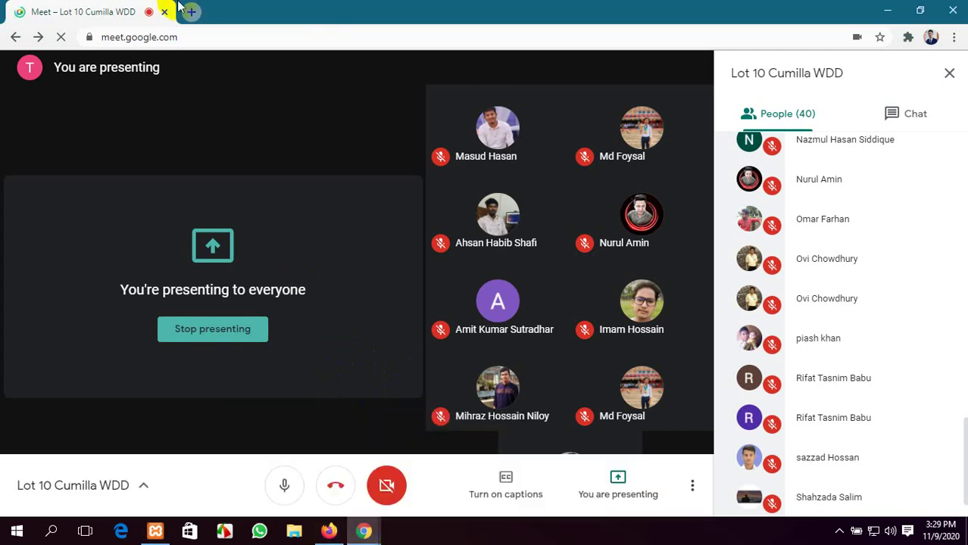
{"action": "left_click", "coordinate": [189, 10]}
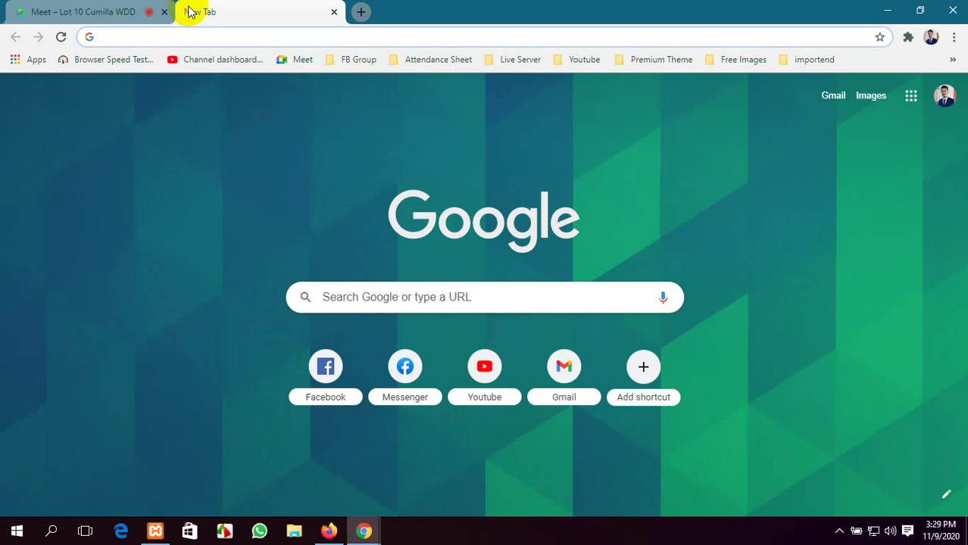
Go to YouTube, scroll the feed, and open the Guzarish full video, pausing it at 0:02
{"action": "left_click", "coordinate": [485, 366]}
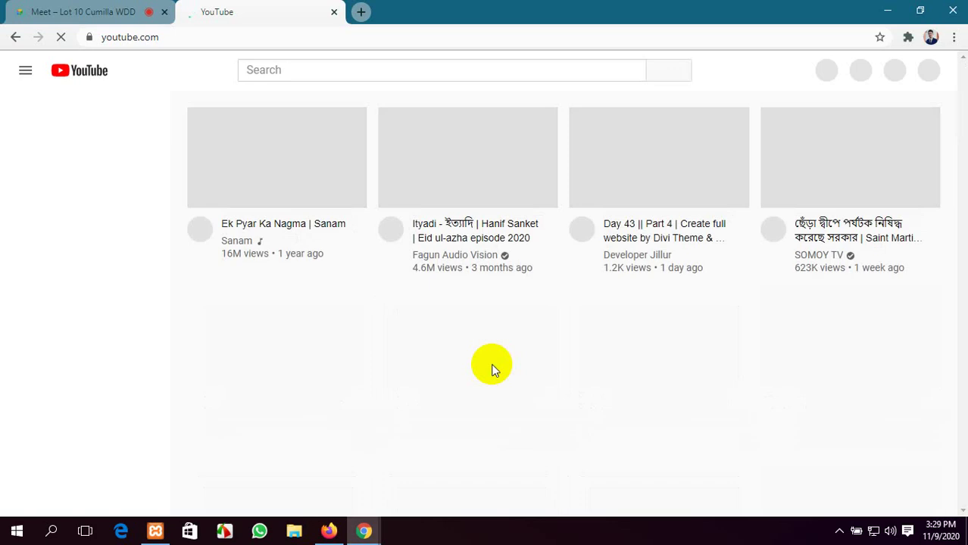
{"action": "mouse_move", "coordinate": [415, 316]}
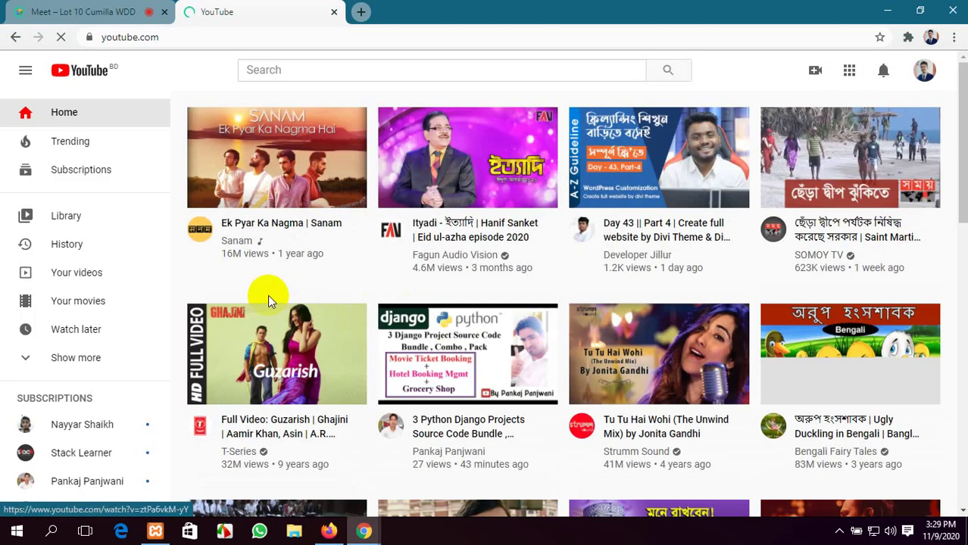
{"action": "scroll", "coordinate": [288, 303], "scroll_direction": "down", "scroll_amount": 1}
{"action": "scroll", "coordinate": [313, 311], "scroll_direction": "down", "scroll_amount": 4}
{"action": "scroll", "coordinate": [326, 310], "scroll_direction": "down", "scroll_amount": 1}
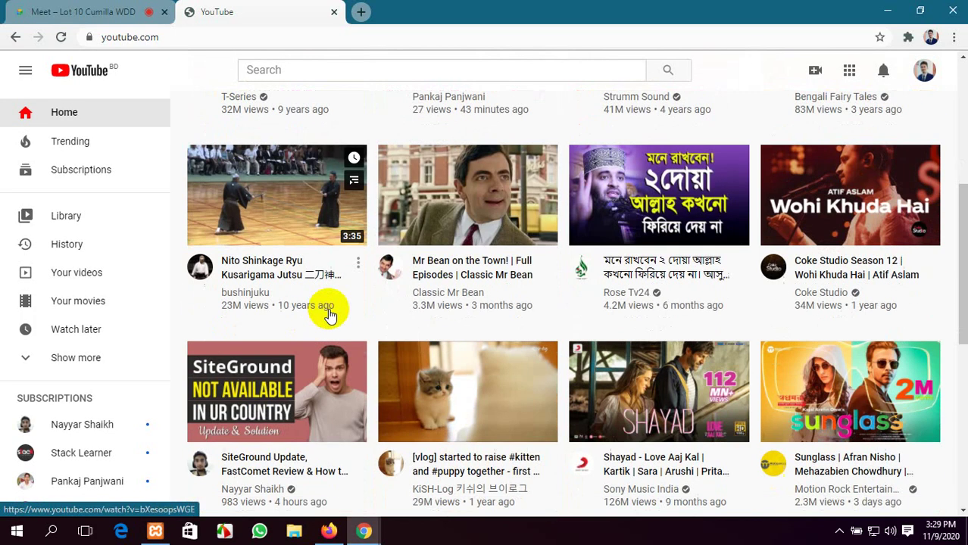
{"action": "scroll", "coordinate": [336, 303], "scroll_direction": "down", "scroll_amount": 3}
{"action": "scroll", "coordinate": [338, 301], "scroll_direction": "down", "scroll_amount": 2}
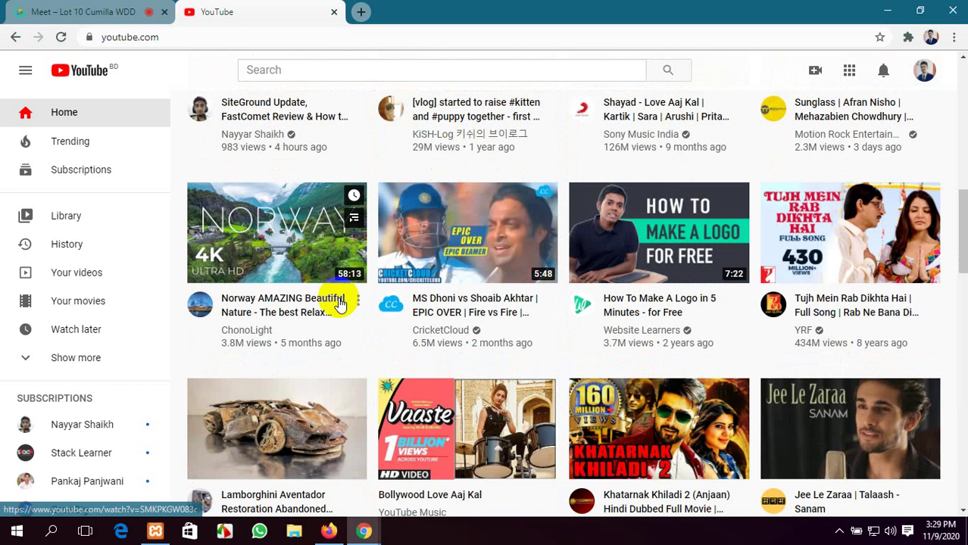
{"action": "scroll", "coordinate": [339, 302], "scroll_direction": "down", "scroll_amount": 2}
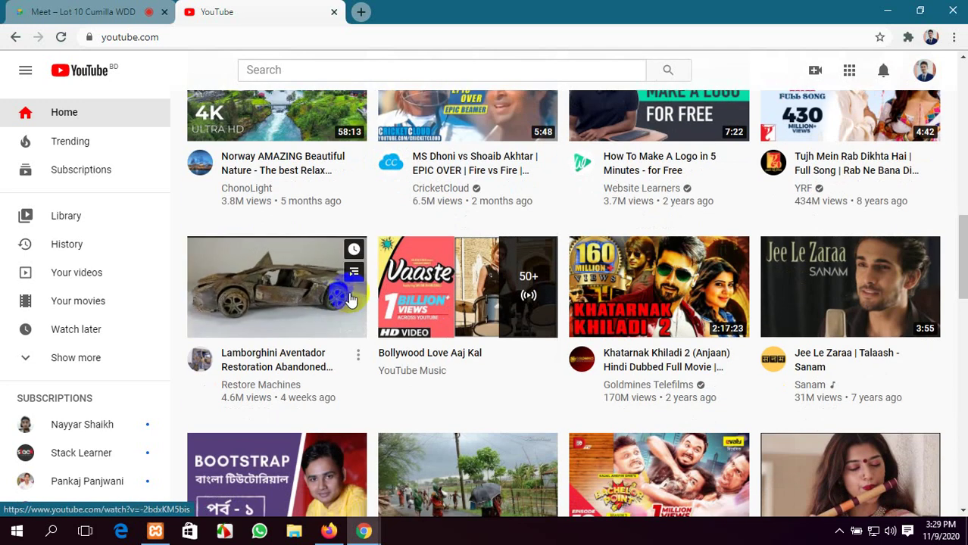
{"action": "scroll", "coordinate": [353, 292], "scroll_direction": "down", "scroll_amount": 1}
{"action": "scroll", "coordinate": [334, 367], "scroll_direction": "down", "scroll_amount": 2}
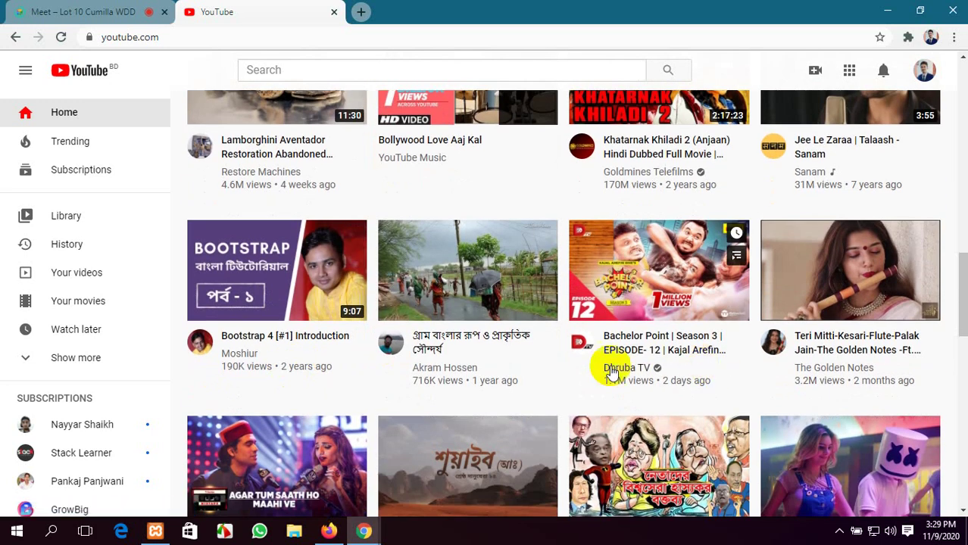
{"action": "scroll", "coordinate": [368, 335], "scroll_direction": "up", "scroll_amount": 11}
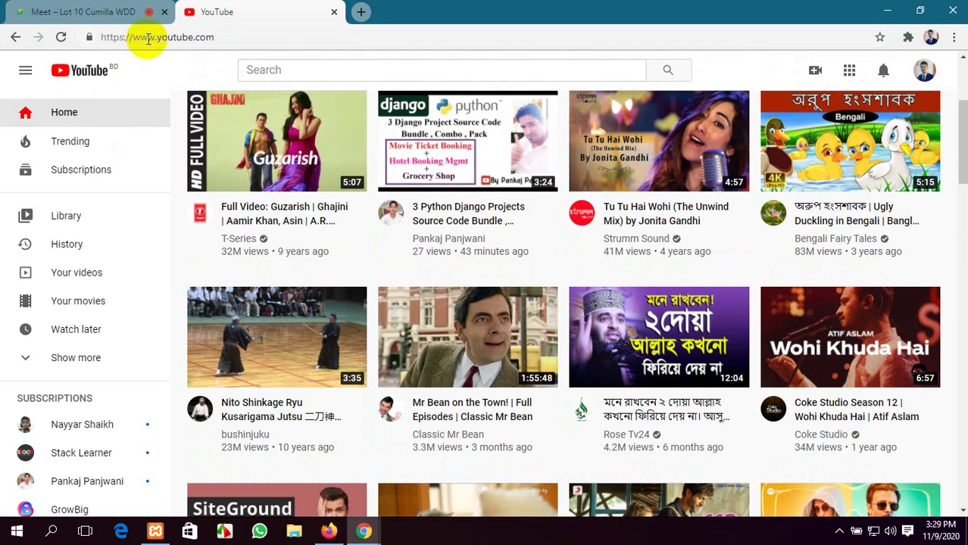
{"action": "left_click", "coordinate": [288, 151]}
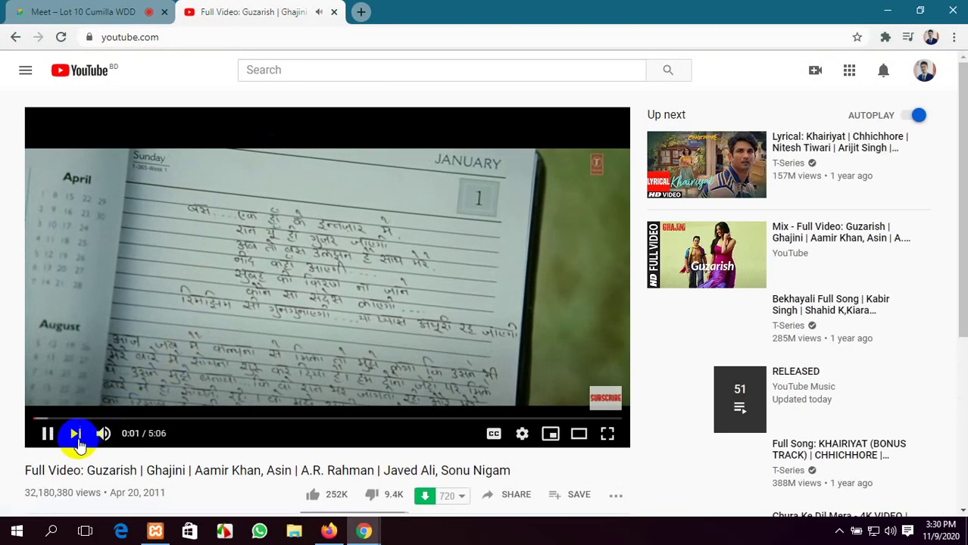
{"action": "left_click", "coordinate": [47, 435]}
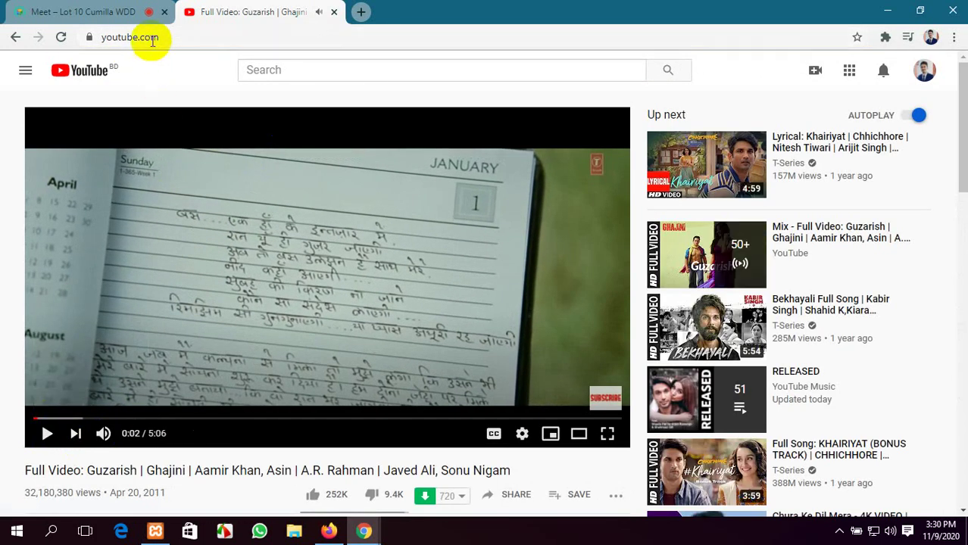
Select the Guzarish video's short share link, then close the Share dialog and the YouTube tab
{"action": "mouse_move", "coordinate": [162, 37]}
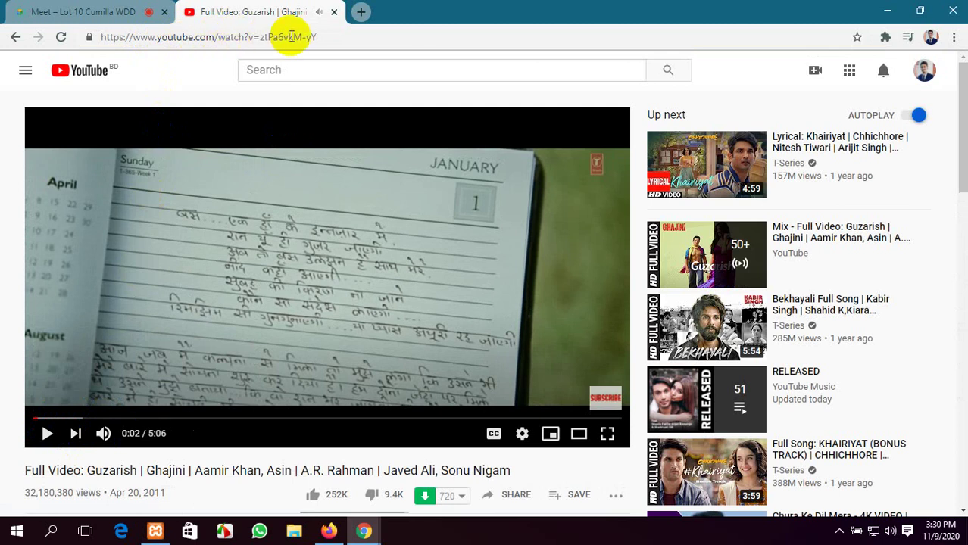
{"action": "scroll", "coordinate": [486, 274], "scroll_direction": "down", "scroll_amount": 2}
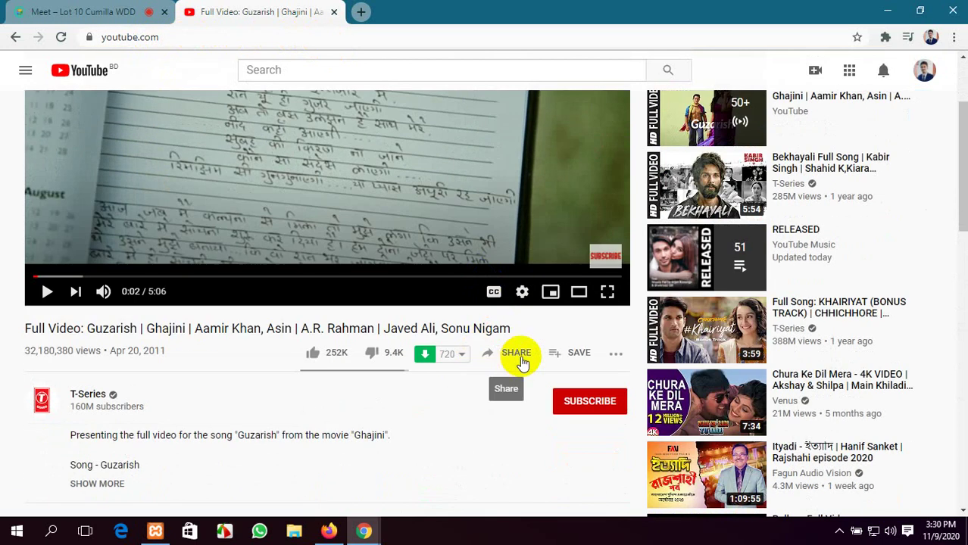
{"action": "left_click", "coordinate": [516, 354]}
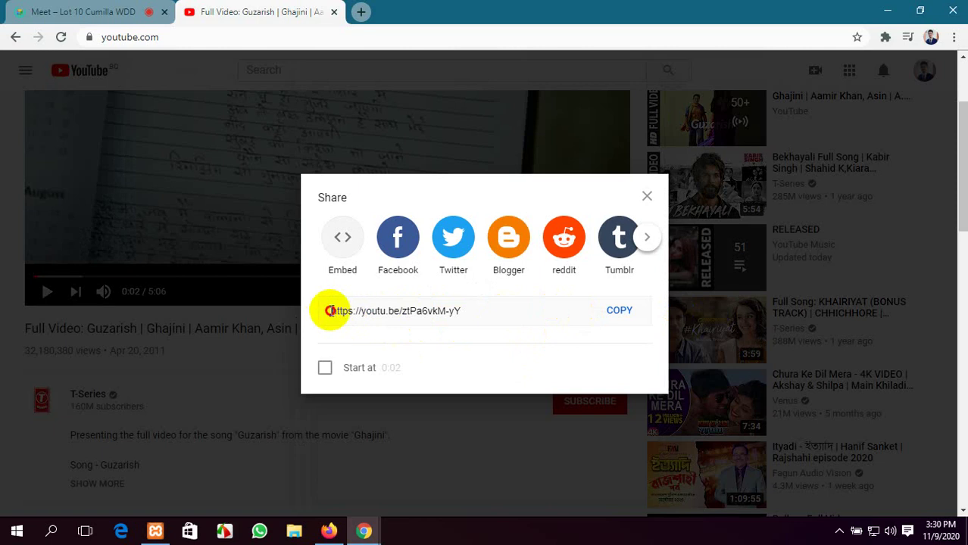
{"action": "left_click_drag", "start_coordinate": [331, 311], "coordinate": [464, 311]}
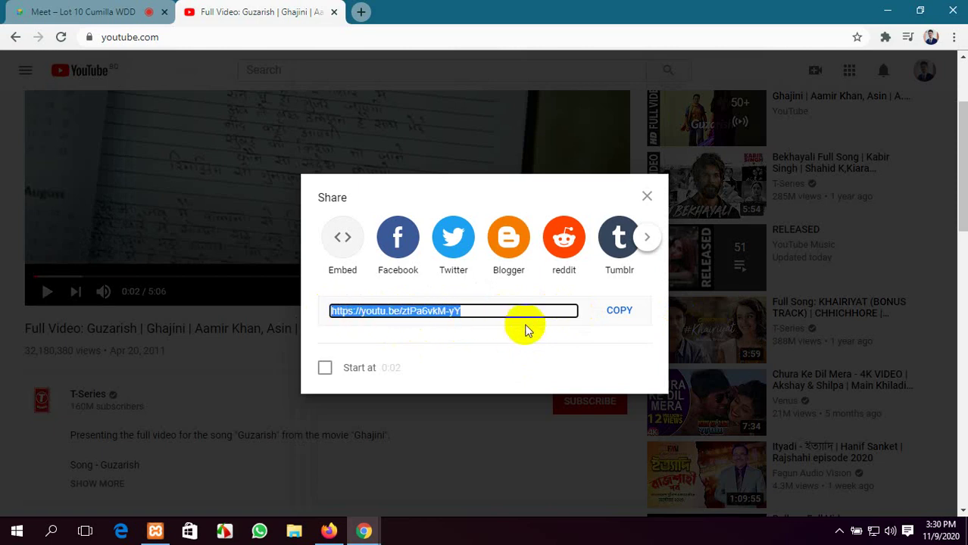
{"action": "left_click", "coordinate": [646, 199]}
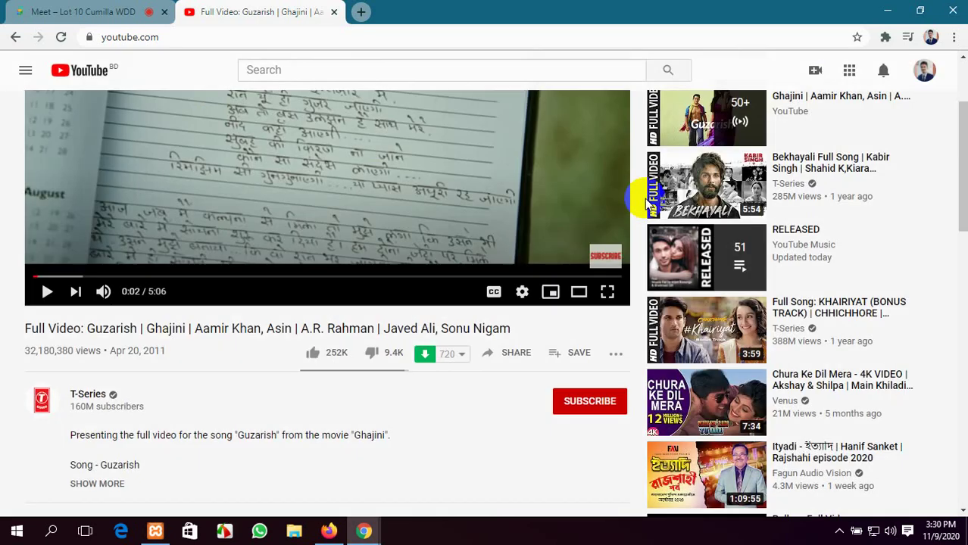
{"action": "left_click", "coordinate": [334, 12]}
Collapse Permalink and expand Categories showing Uncategorized, then switch to the Chattogram fire article
{"action": "left_click", "coordinate": [329, 532]}
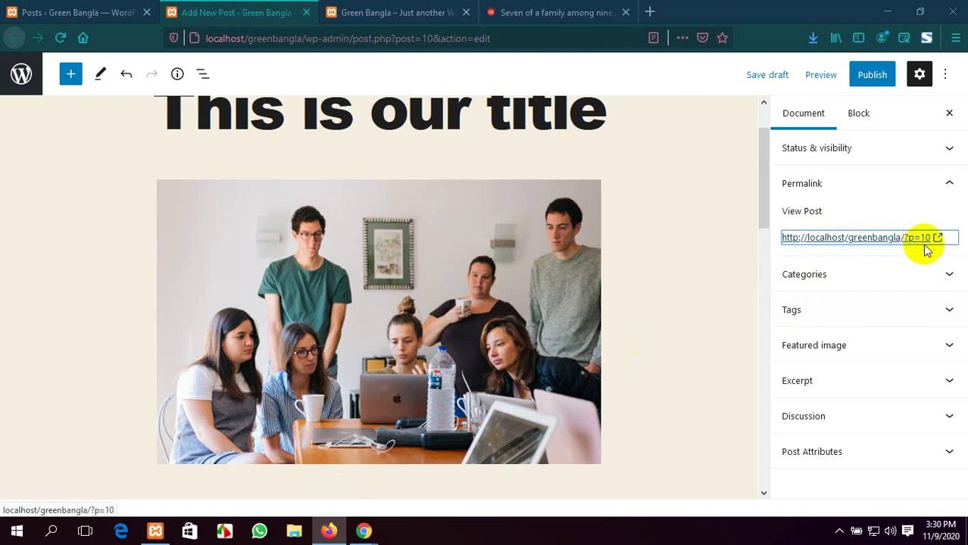
{"action": "left_click", "coordinate": [697, 288]}
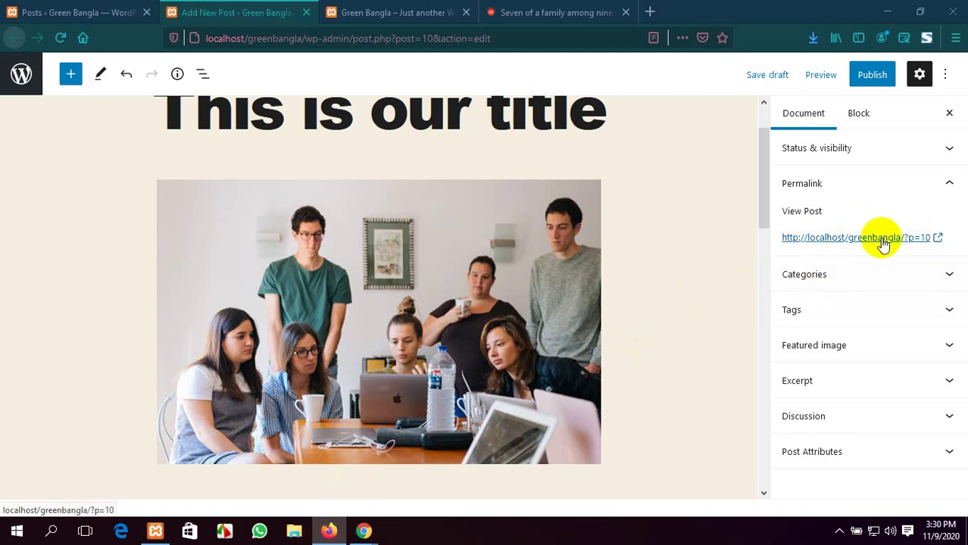
{"action": "left_click", "coordinate": [949, 184]}
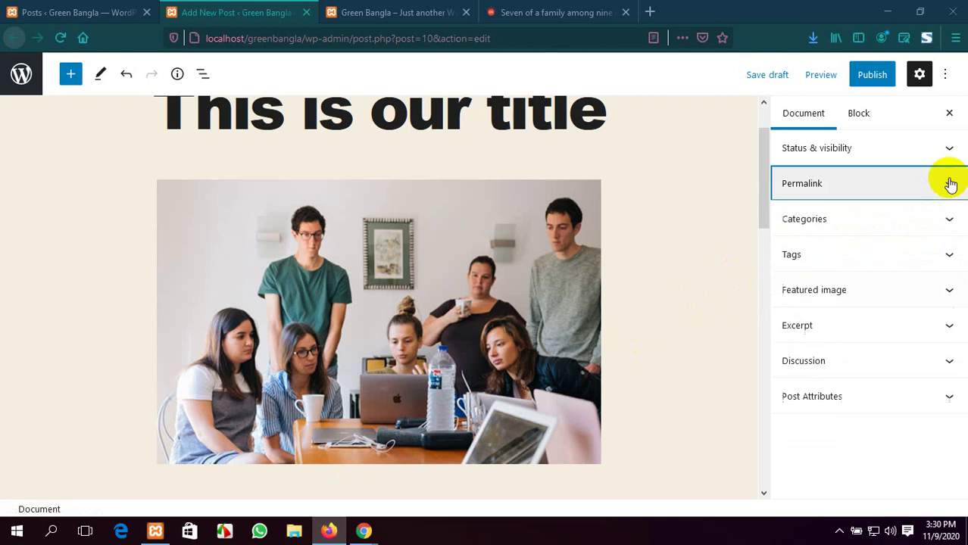
{"action": "left_click", "coordinate": [945, 219]}
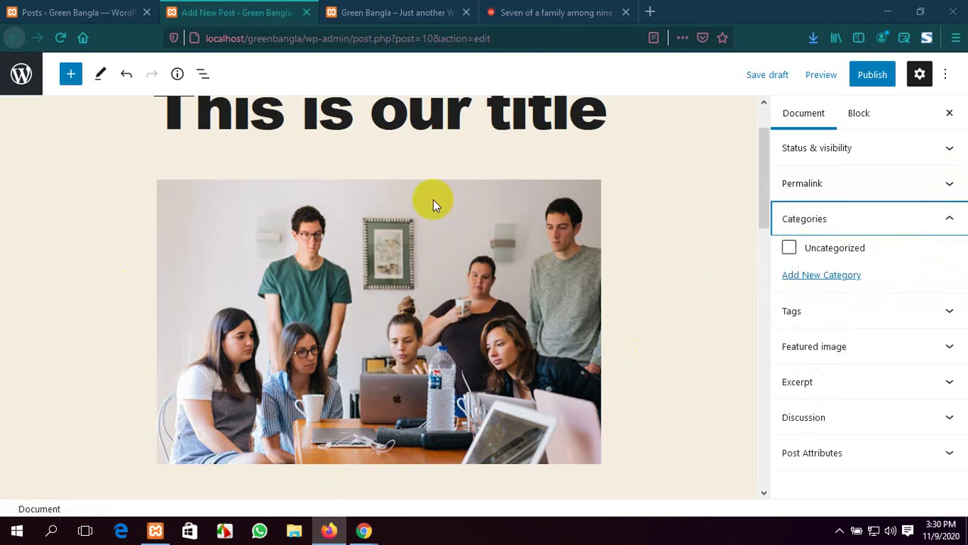
{"action": "scroll", "coordinate": [433, 200], "scroll_direction": "up", "scroll_amount": 2}
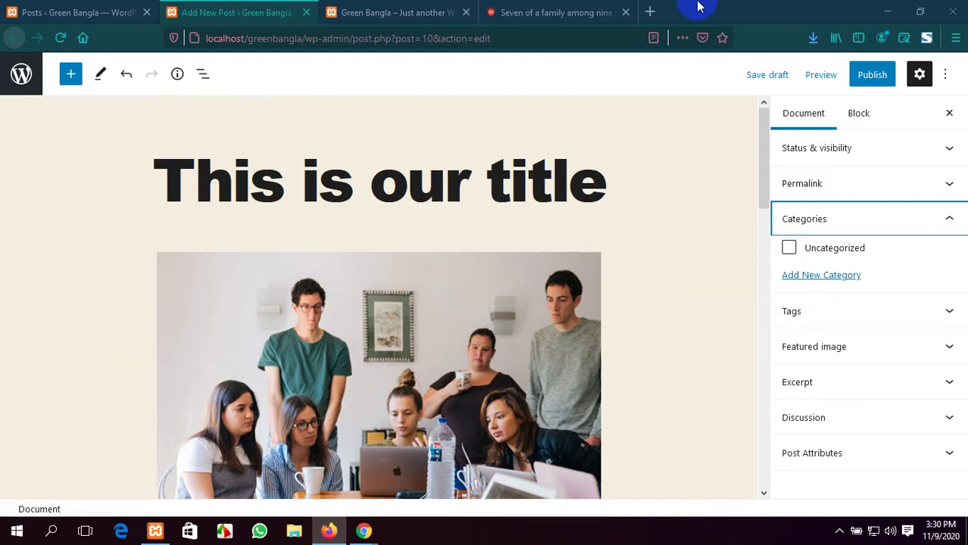
{"action": "left_click", "coordinate": [577, 10]}
{"action": "scroll", "coordinate": [482, 237], "scroll_direction": "up", "scroll_amount": 5}
{"action": "scroll", "coordinate": [483, 236], "scroll_direction": "up", "scroll_amount": 7}
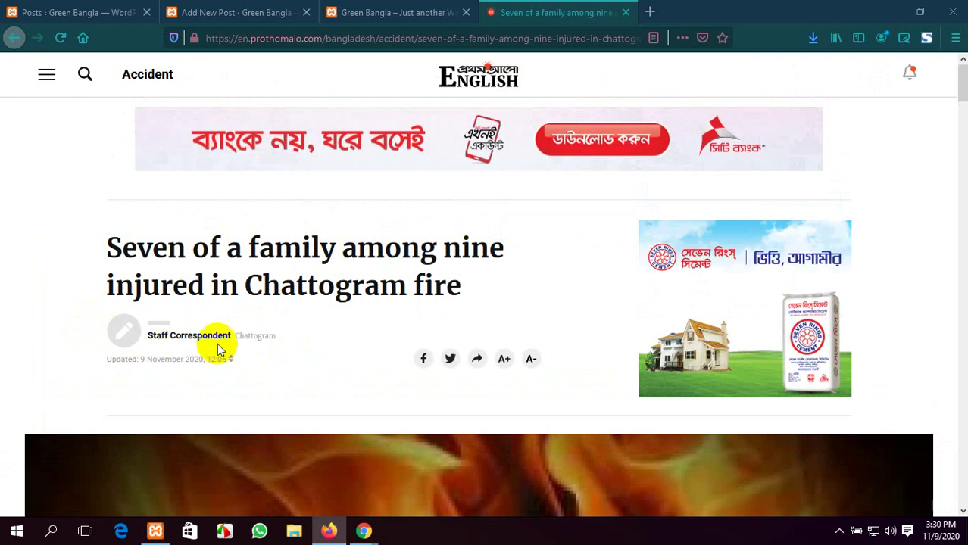
{"action": "scroll", "coordinate": [184, 337], "scroll_direction": "down", "scroll_amount": 1}
{"action": "scroll", "coordinate": [239, 290], "scroll_direction": "up", "scroll_amount": 1}
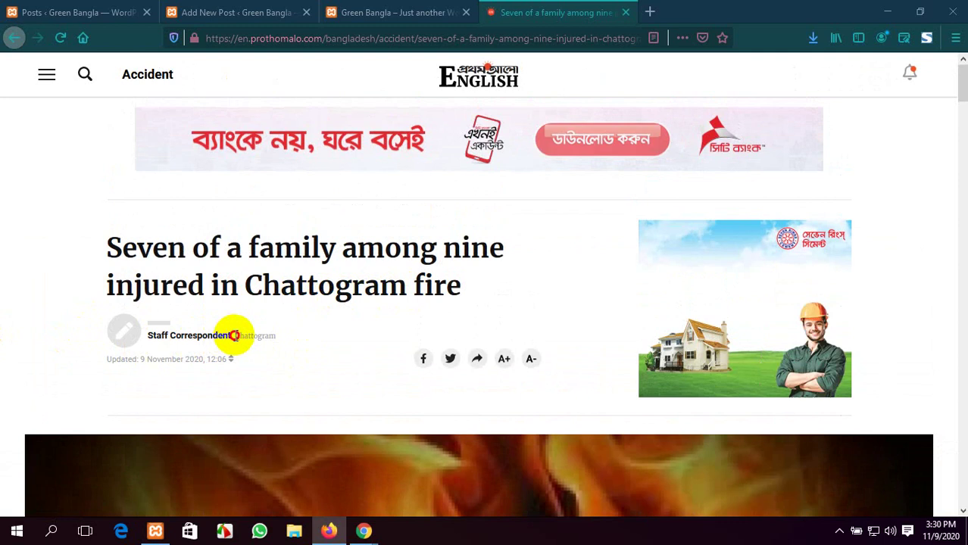
{"action": "left_click_drag", "start_coordinate": [231, 336], "coordinate": [278, 342]}
{"action": "left_click", "coordinate": [282, 343]}
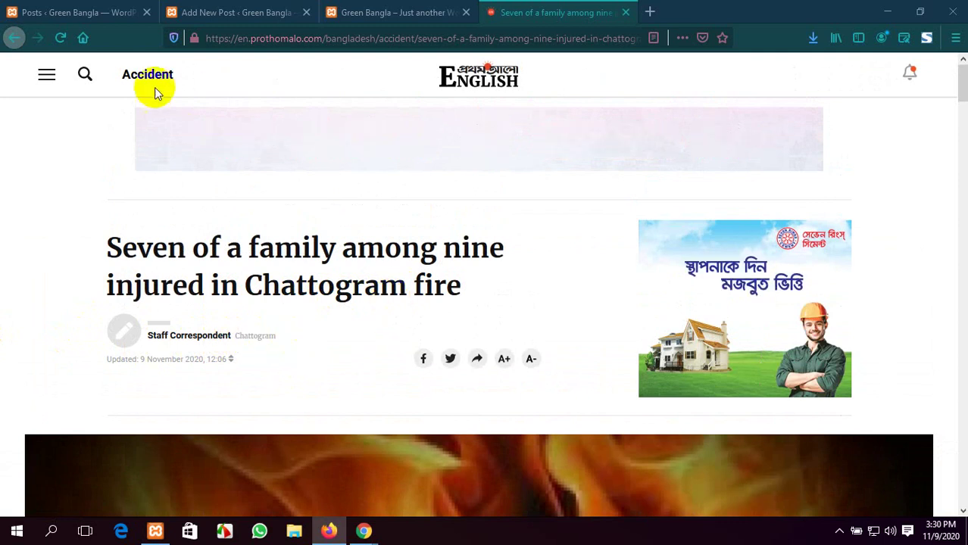
{"action": "left_click", "coordinate": [48, 76]}
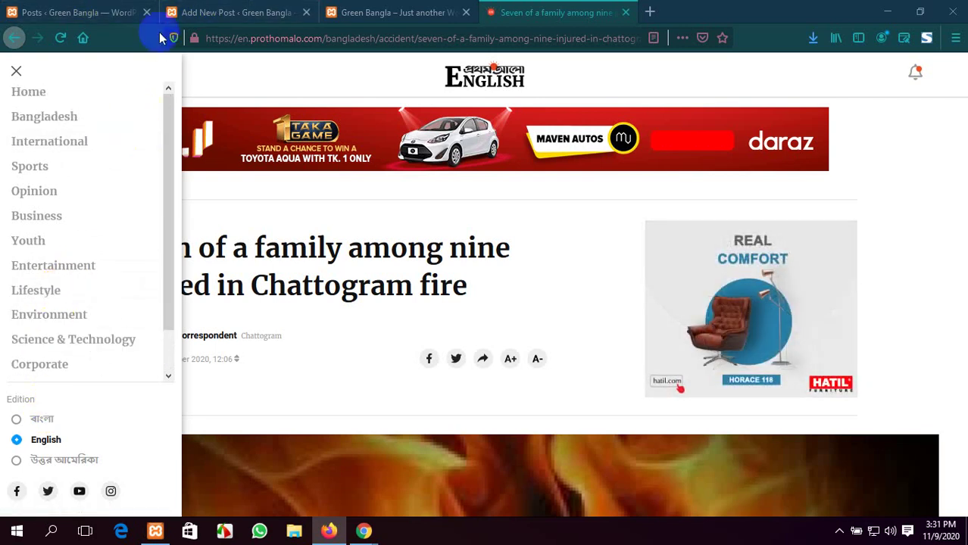
{"action": "left_click", "coordinate": [218, 10]}
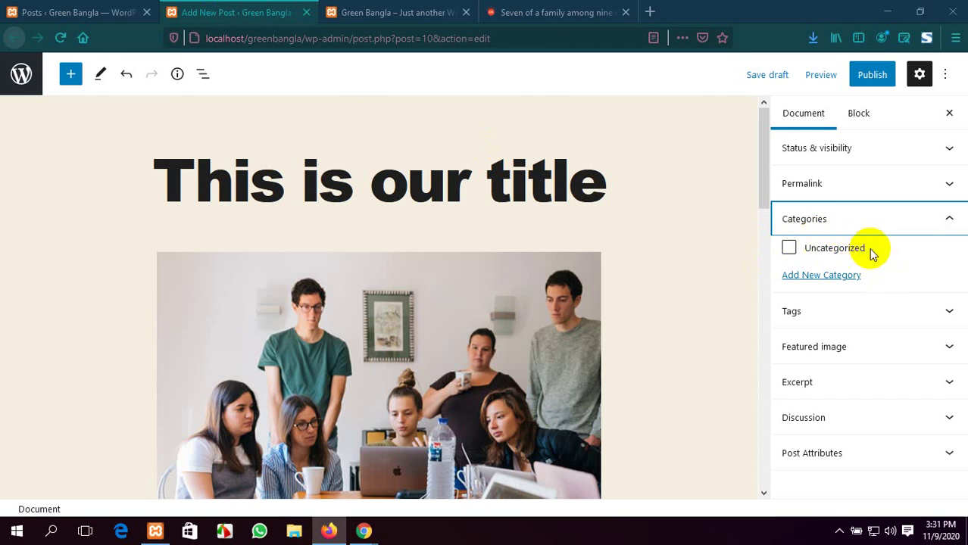
Create a new category named 'Sports' in the post's Categories panel
{"action": "left_click", "coordinate": [833, 276]}
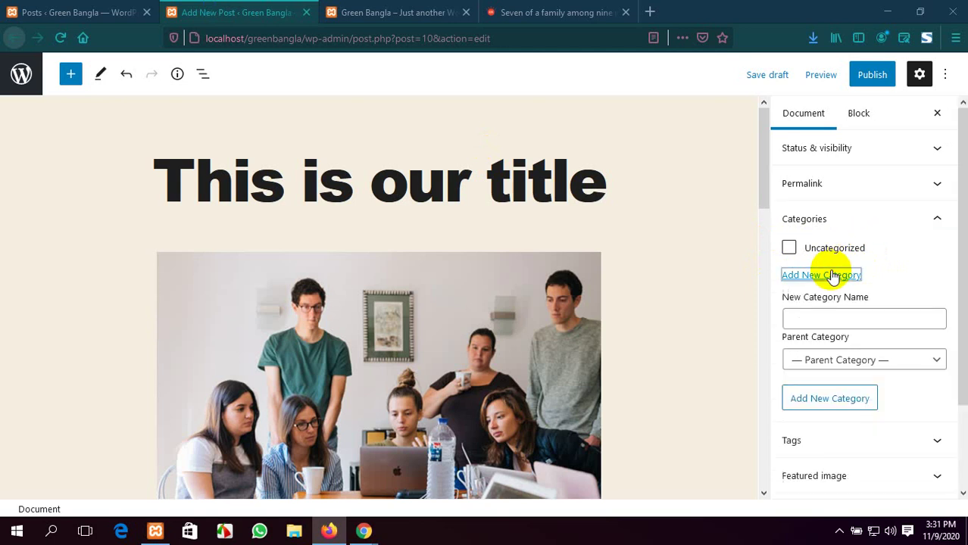
{"action": "left_click", "coordinate": [828, 318]}
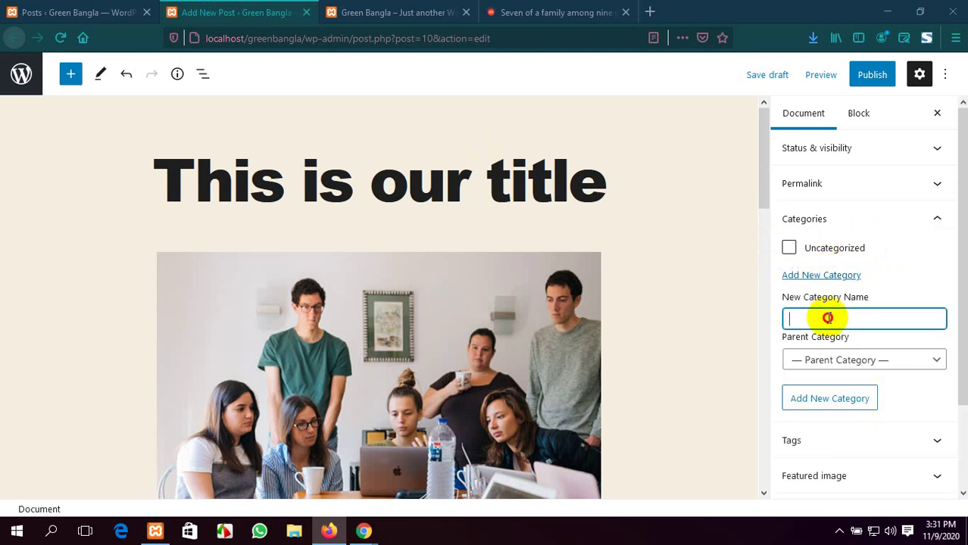
{"action": "left_click", "coordinate": [597, 13]}
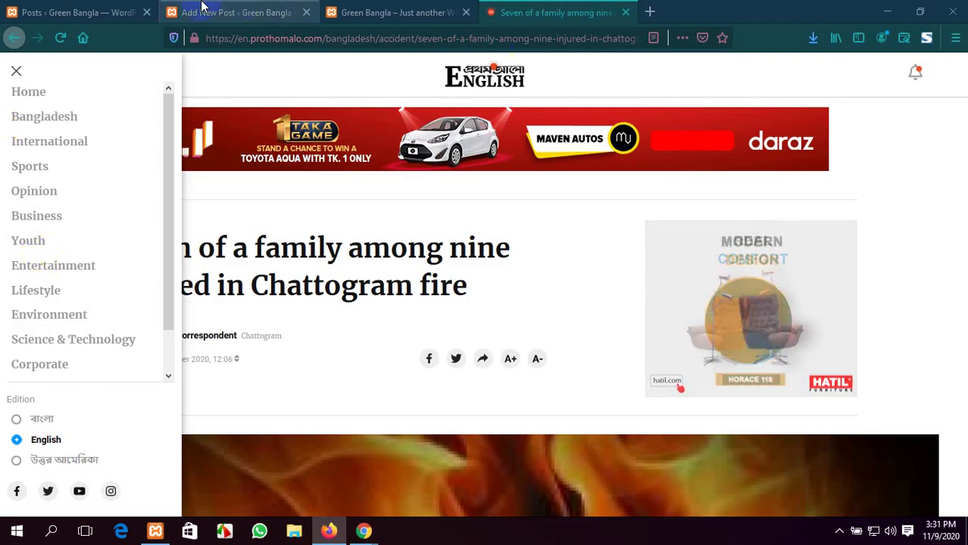
{"action": "left_click", "coordinate": [104, 12]}
{"action": "left_click", "coordinate": [218, 12]}
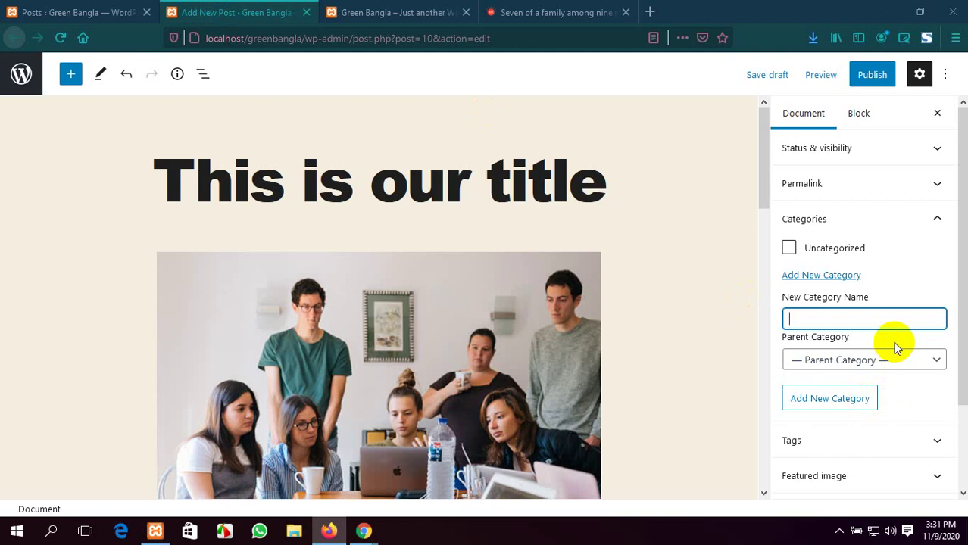
{"action": "type", "text": "Sports"}
{"action": "scroll", "coordinate": [872, 356], "scroll_direction": "down", "scroll_amount": 2}
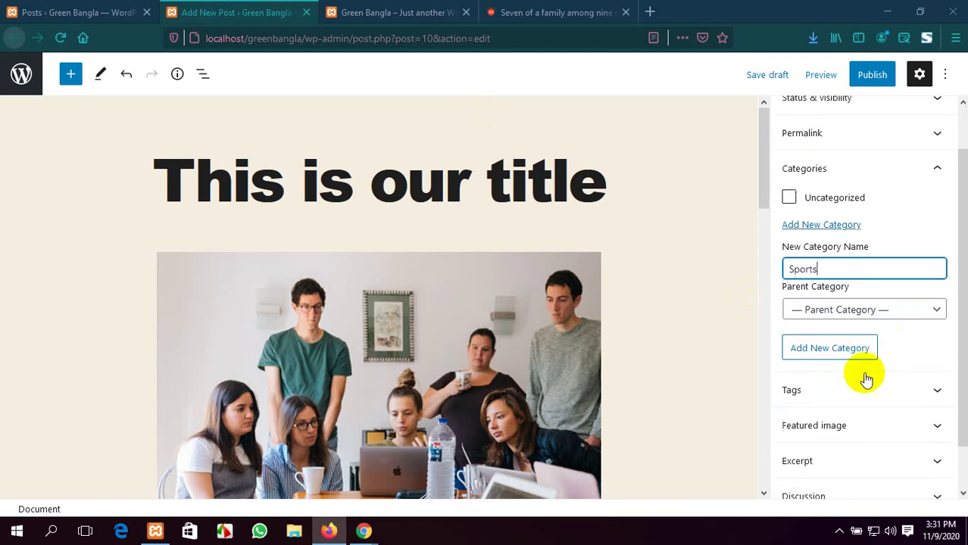
{"action": "left_click", "coordinate": [847, 327]}
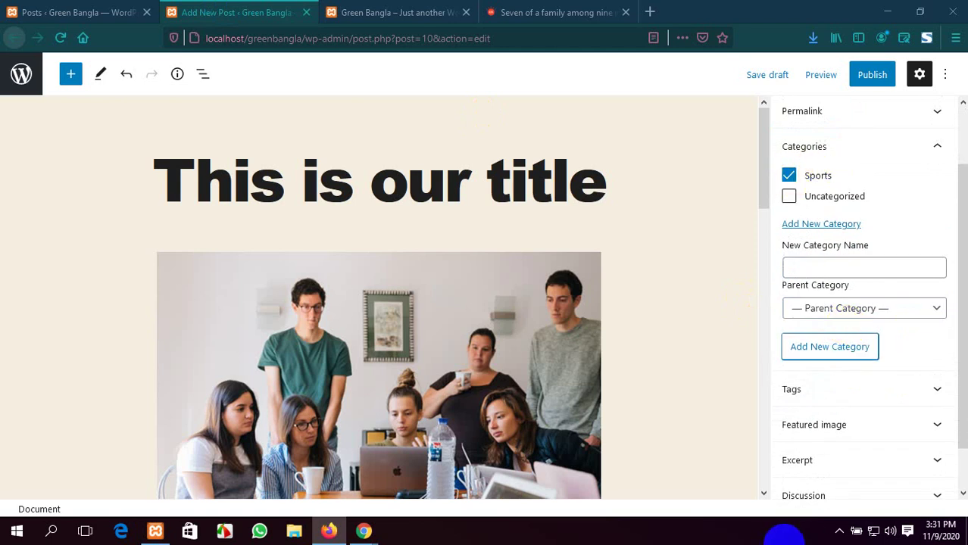
Leave Sports ticked for the post and expand the Tags panel
{"action": "left_click", "coordinate": [789, 176]}
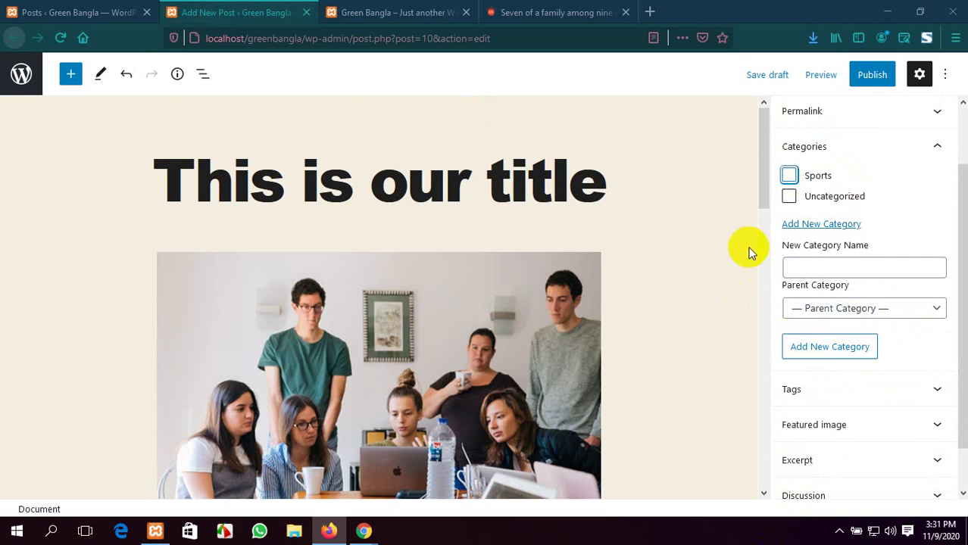
{"action": "left_click", "coordinate": [788, 177]}
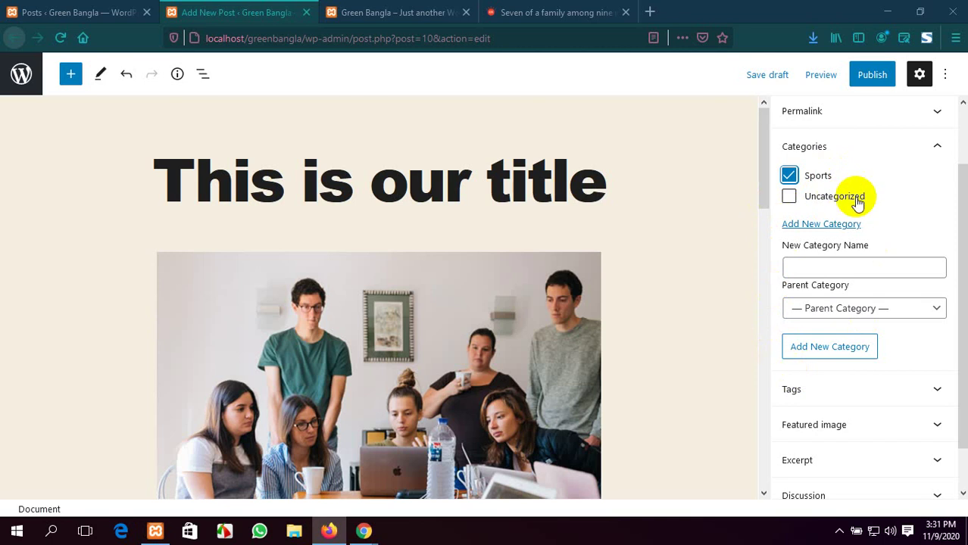
{"action": "scroll", "coordinate": [859, 204], "scroll_direction": "down", "scroll_amount": 1}
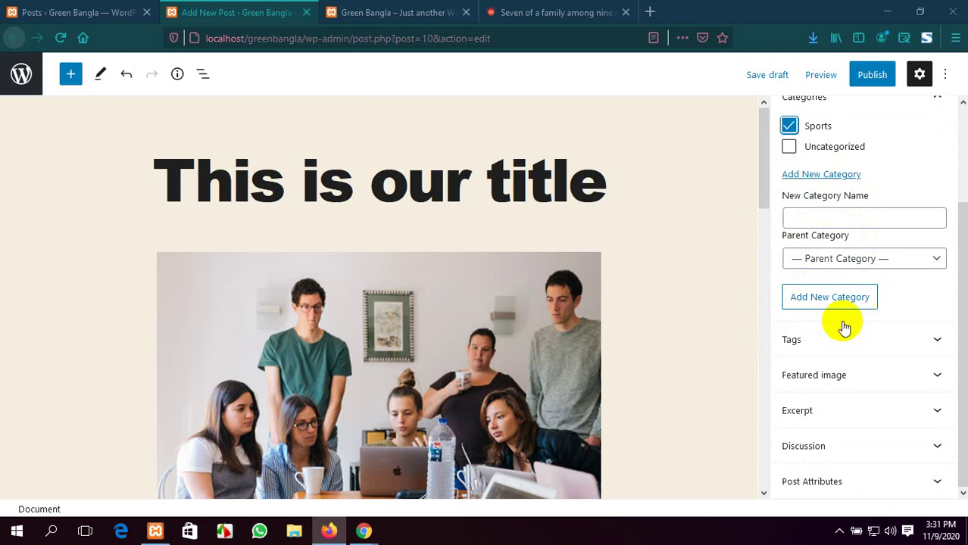
{"action": "left_click", "coordinate": [903, 342]}
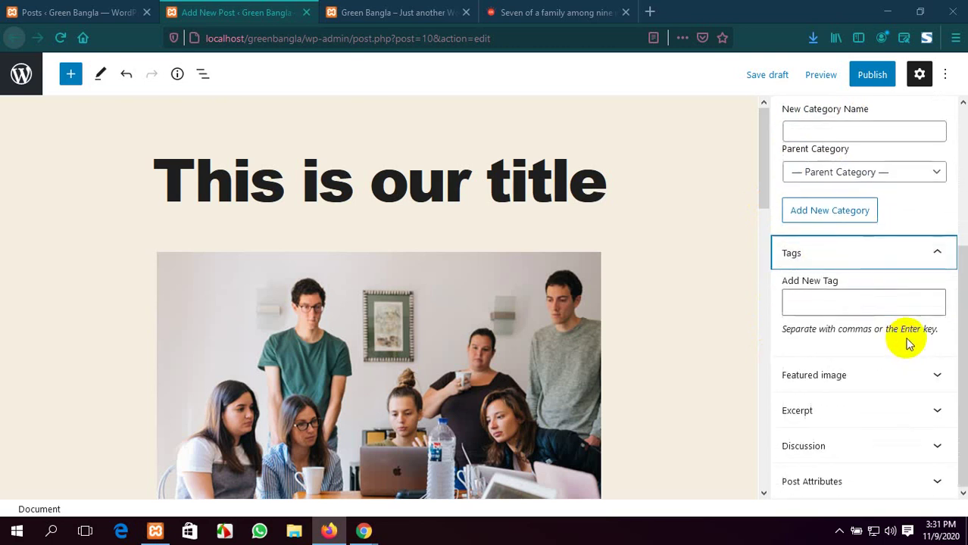
Show the Prothom Alo Chattogram fire article, briefly visiting the Meet window before returning
{"action": "left_click", "coordinate": [598, 9]}
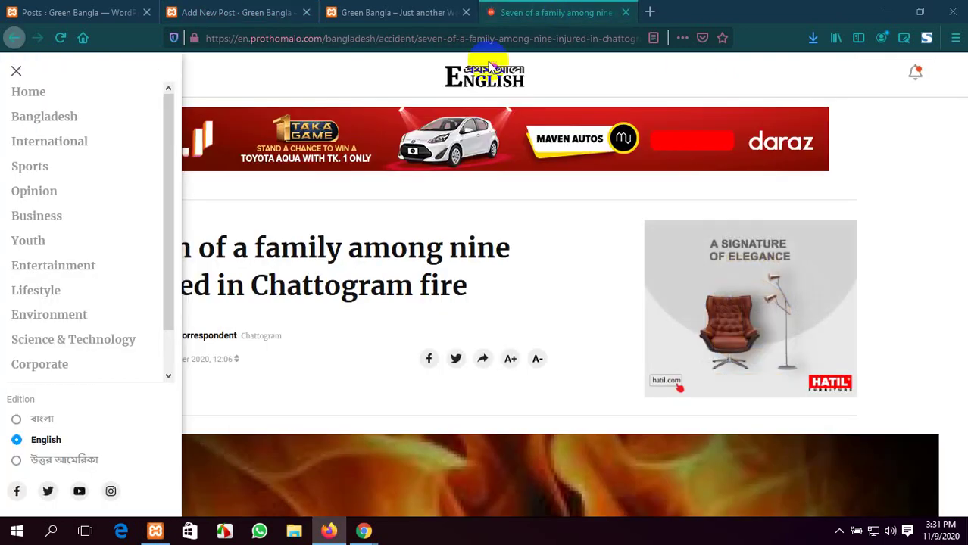
{"action": "mouse_move", "coordinate": [364, 531]}
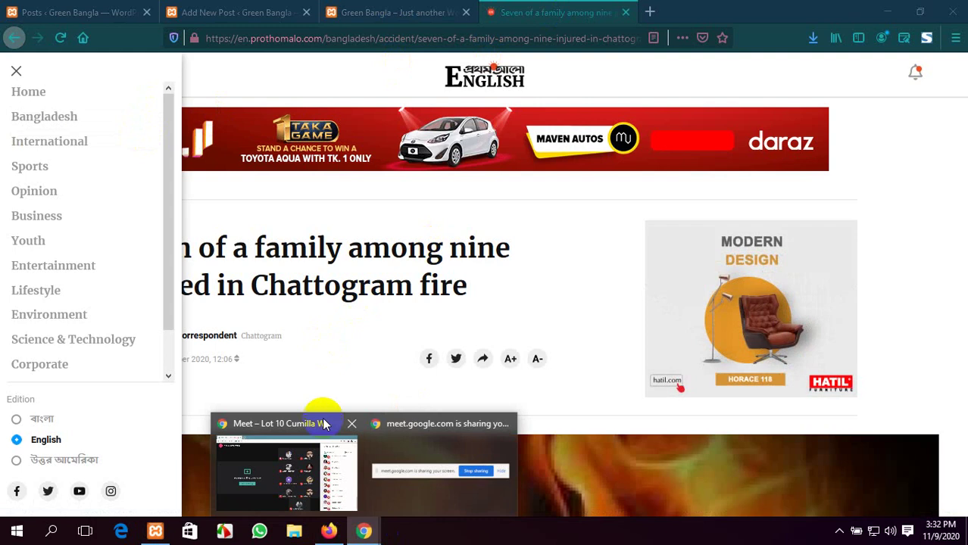
{"action": "left_click", "coordinate": [320, 415]}
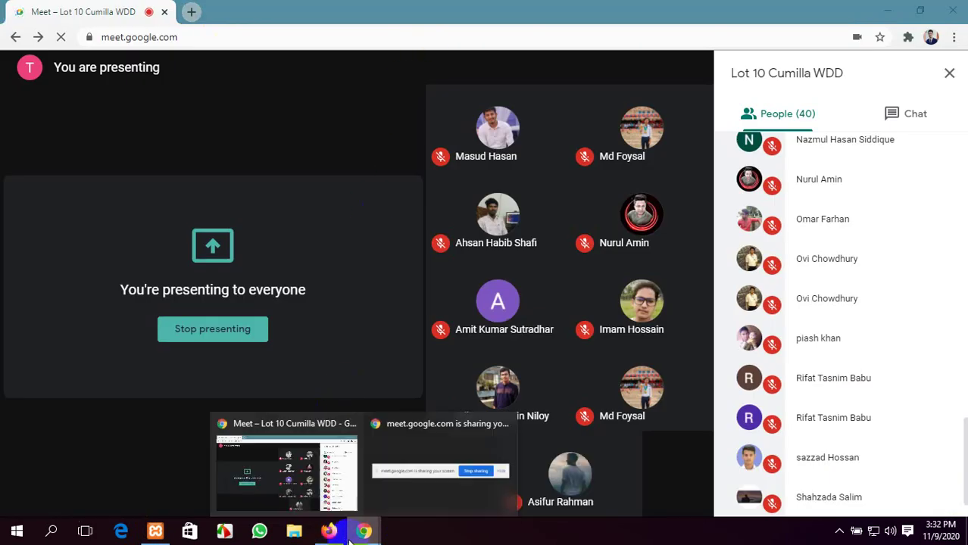
{"action": "left_click", "coordinate": [330, 532]}
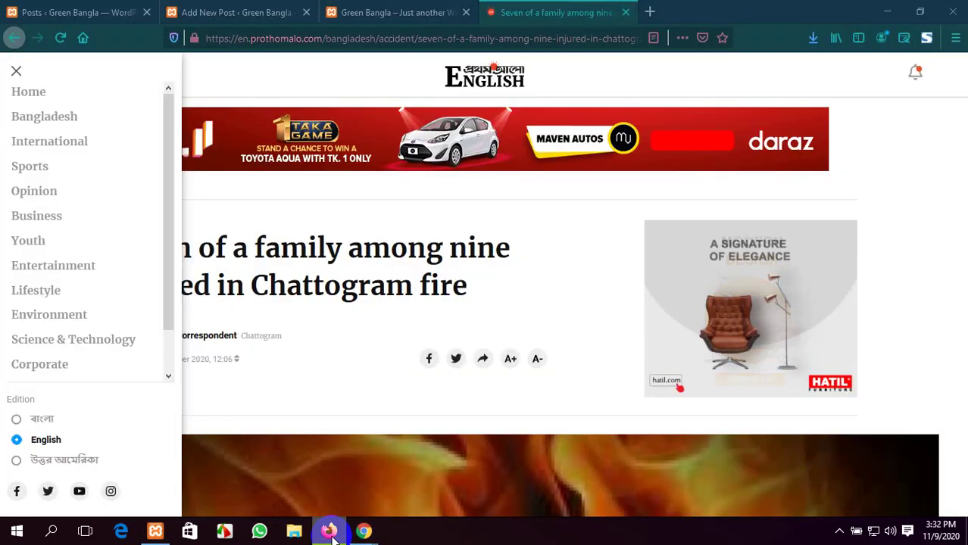
In a new tab, search Google for 'youtube' and go to the YouTube home page
{"action": "left_click", "coordinate": [650, 14]}
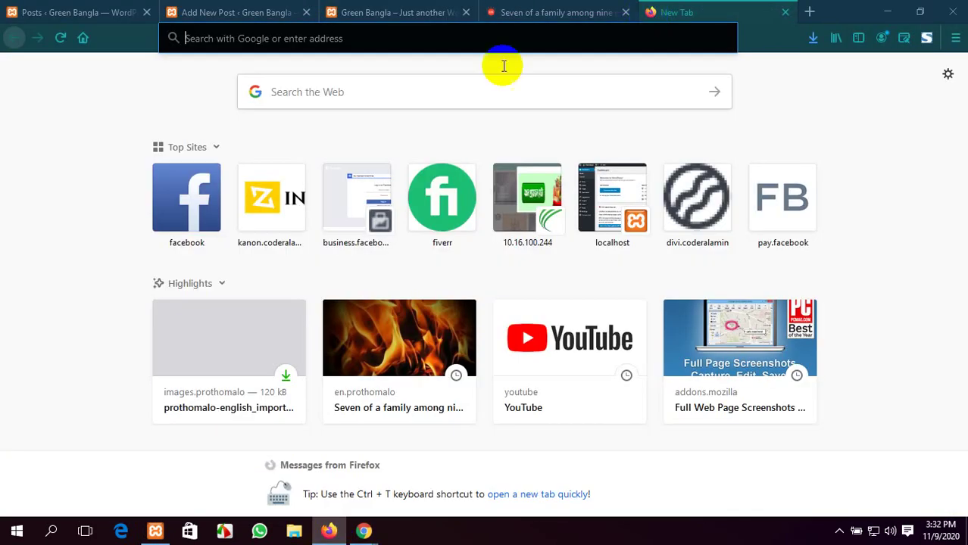
{"action": "type", "text": "you"}
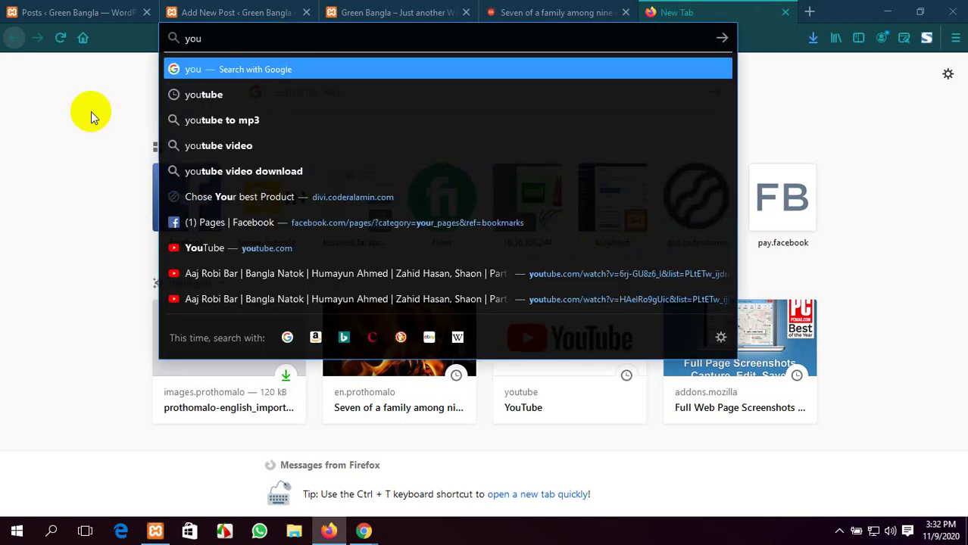
{"action": "left_click", "coordinate": [204, 95]}
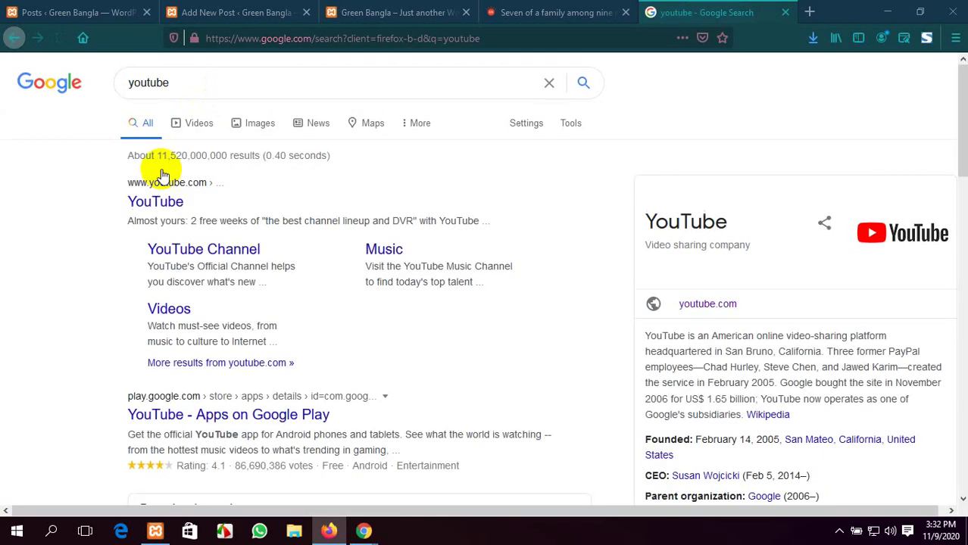
{"action": "left_click", "coordinate": [173, 186]}
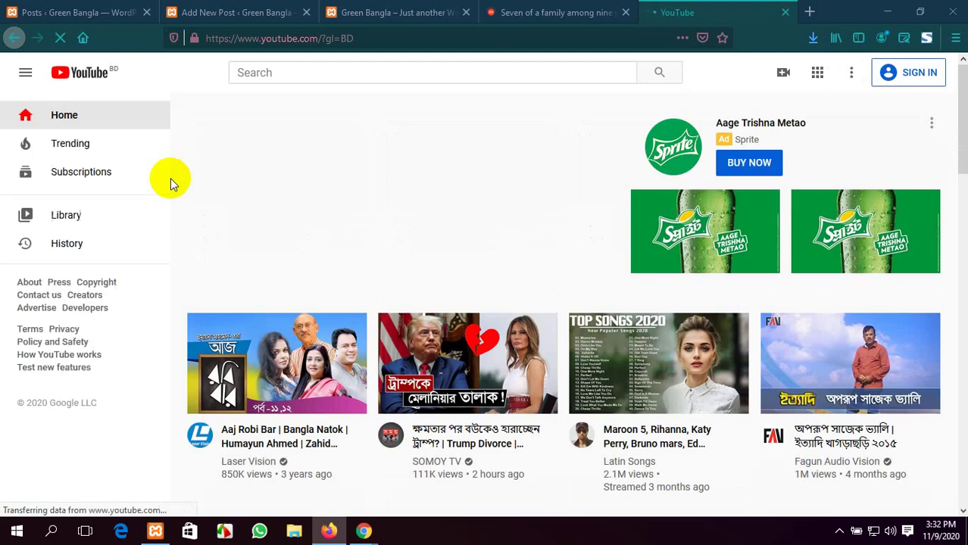
Search YouTube for 'dorimon' and scroll through the results
{"action": "scroll", "coordinate": [161, 195], "scroll_direction": "down", "scroll_amount": 3}
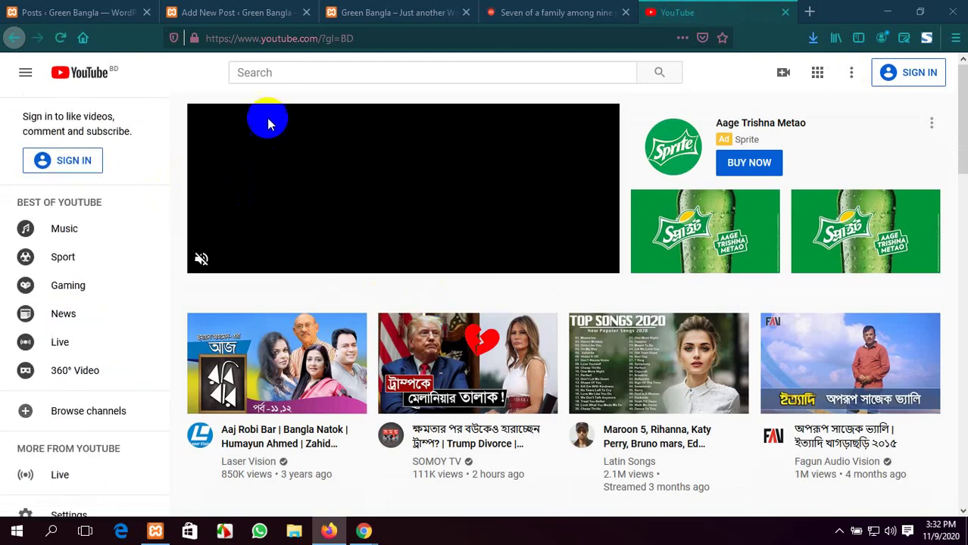
{"action": "left_click", "coordinate": [342, 71]}
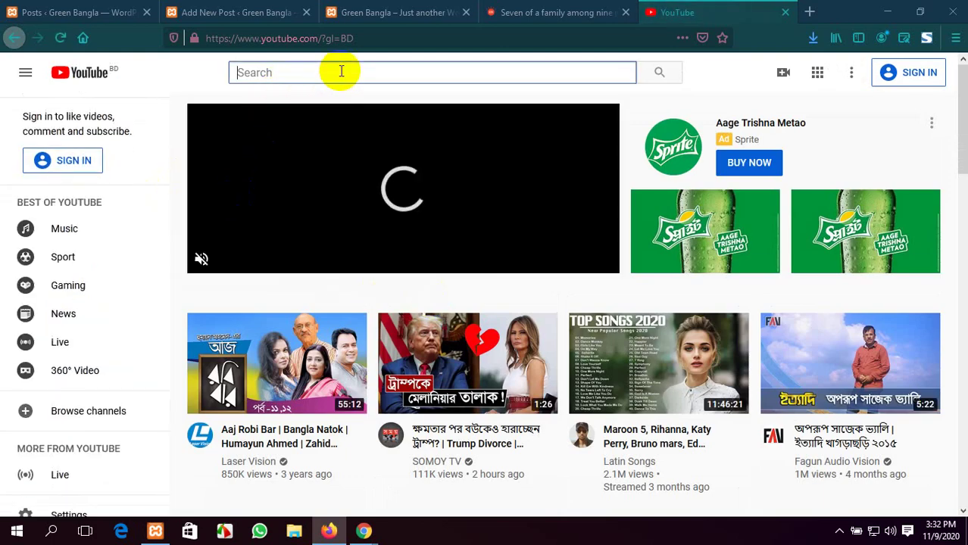
{"action": "type", "text": "do"}
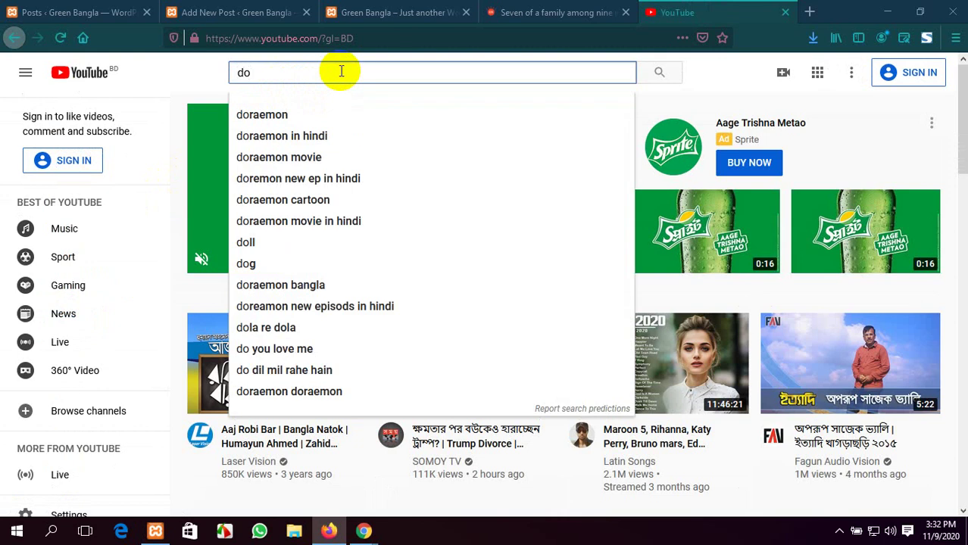
{"action": "type", "text": "rimon"}
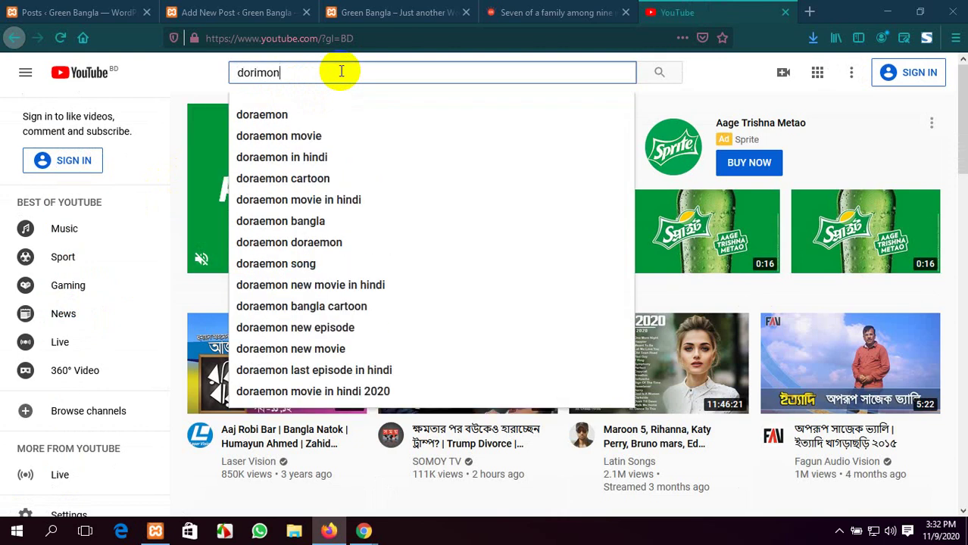
{"action": "key", "text": "Return"}
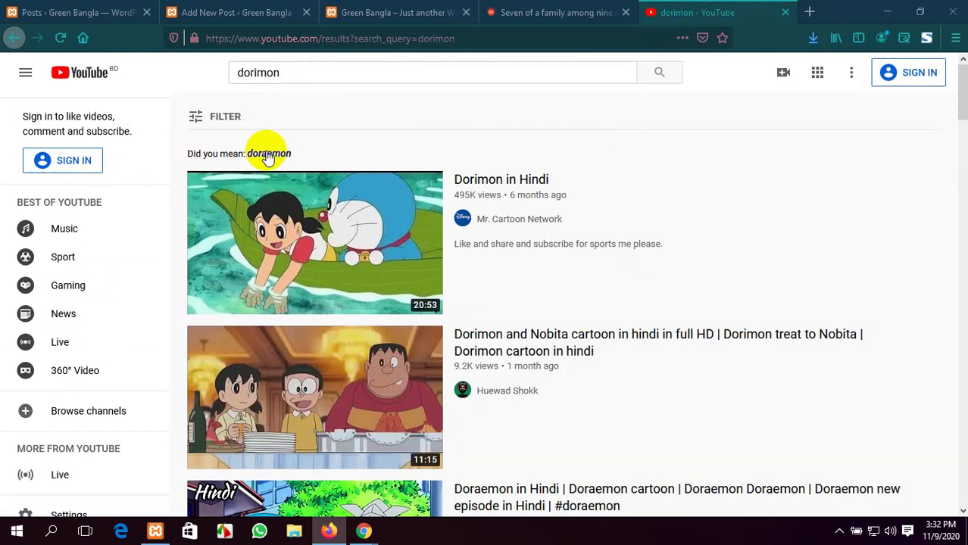
{"action": "scroll", "coordinate": [323, 154], "scroll_direction": "down", "scroll_amount": 20}
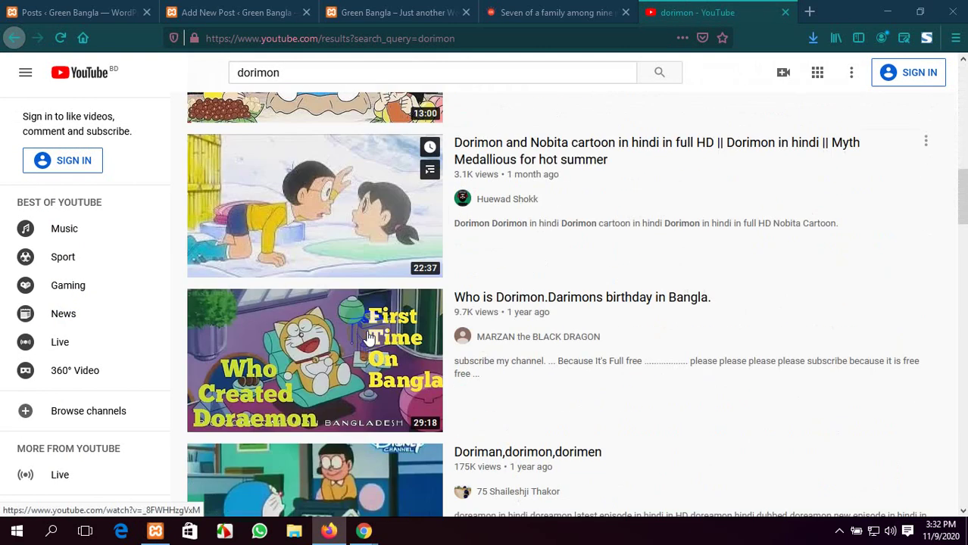
{"action": "scroll", "coordinate": [369, 373], "scroll_direction": "down", "scroll_amount": 10}
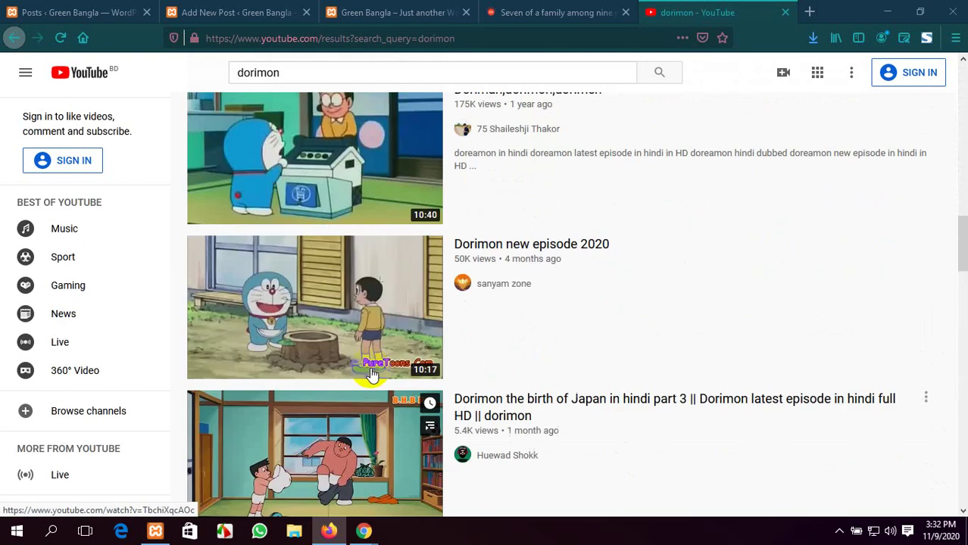
{"action": "scroll", "coordinate": [372, 375], "scroll_direction": "up", "scroll_amount": 6}
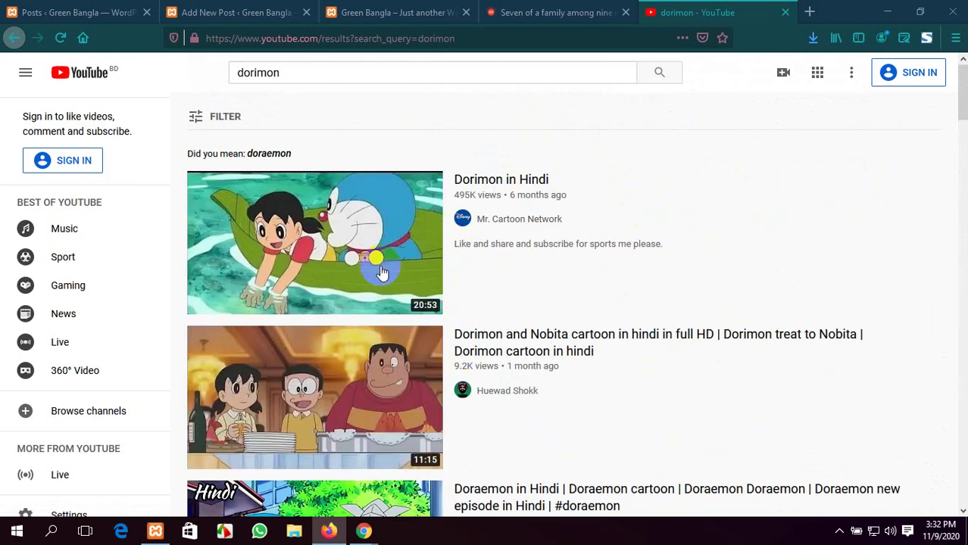
Glance at the WordPress editor, close the YouTube tab, and bring Google Meet forward
{"action": "left_click", "coordinate": [231, 9]}
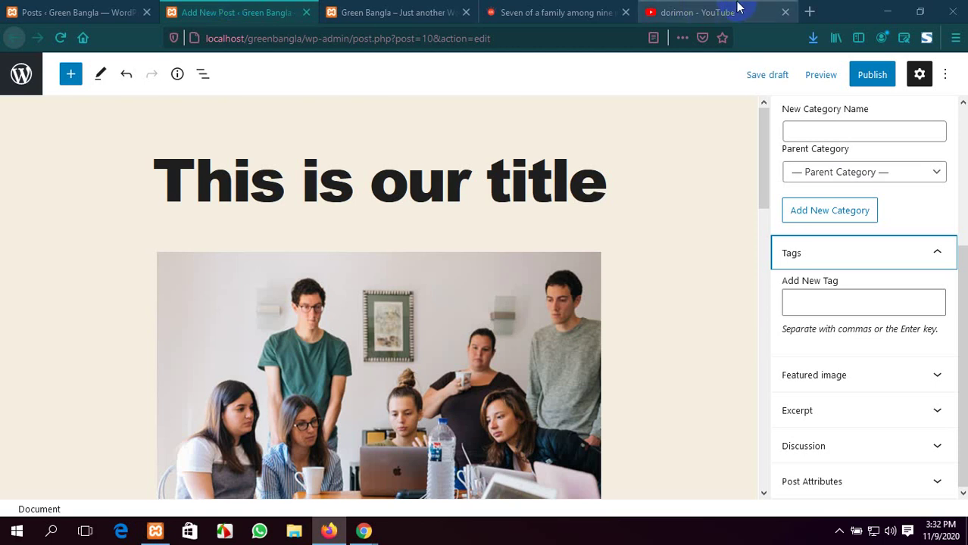
{"action": "left_click", "coordinate": [682, 14]}
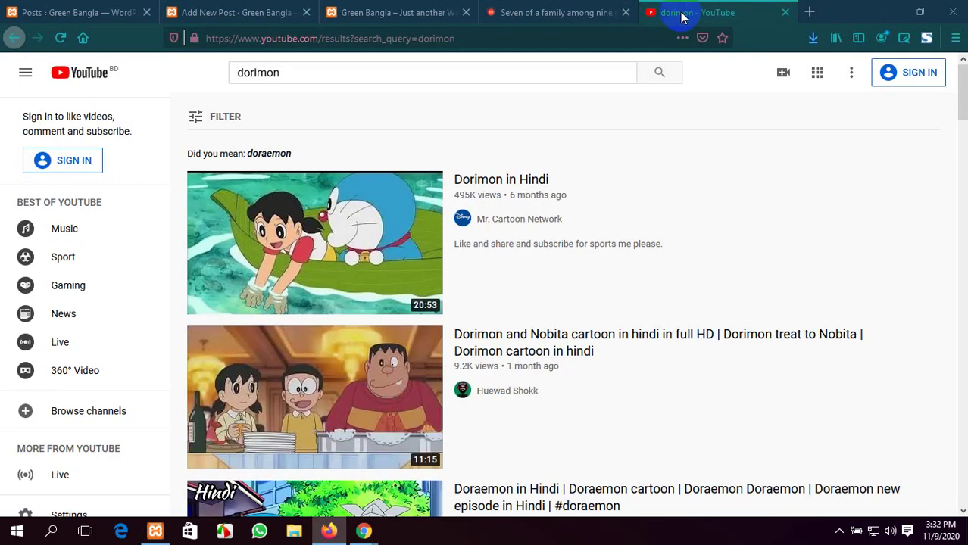
{"action": "left_click", "coordinate": [784, 14]}
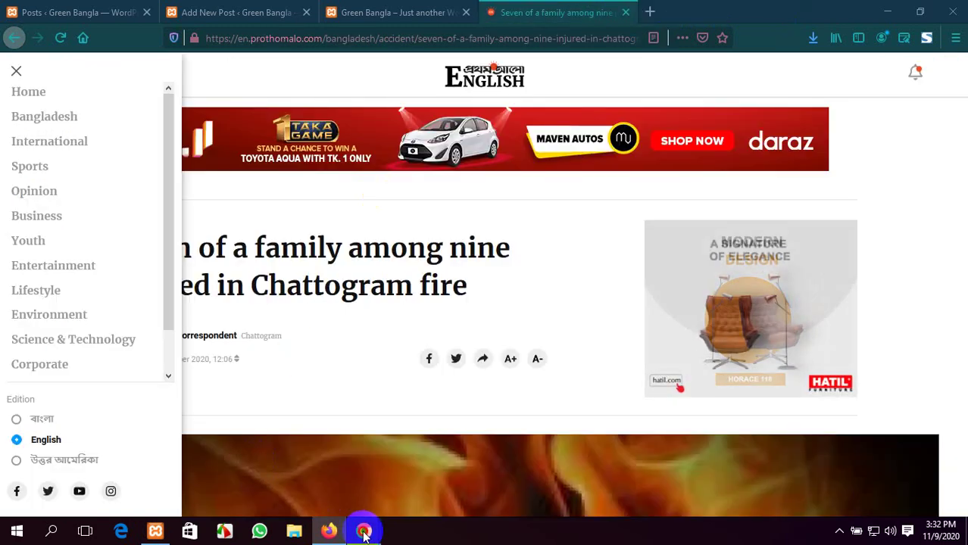
{"action": "mouse_move", "coordinate": [366, 528]}
{"action": "left_click", "coordinate": [325, 476]}
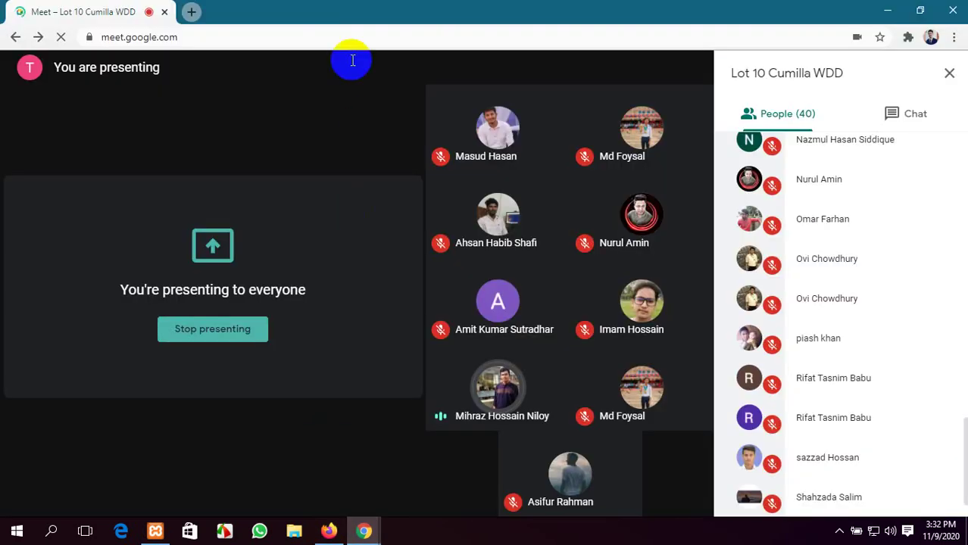
Open YouTube Studio in a new tab and open the WordPress Part-02 video's details
{"action": "left_click", "coordinate": [190, 11]}
{"action": "left_click", "coordinate": [198, 59]}
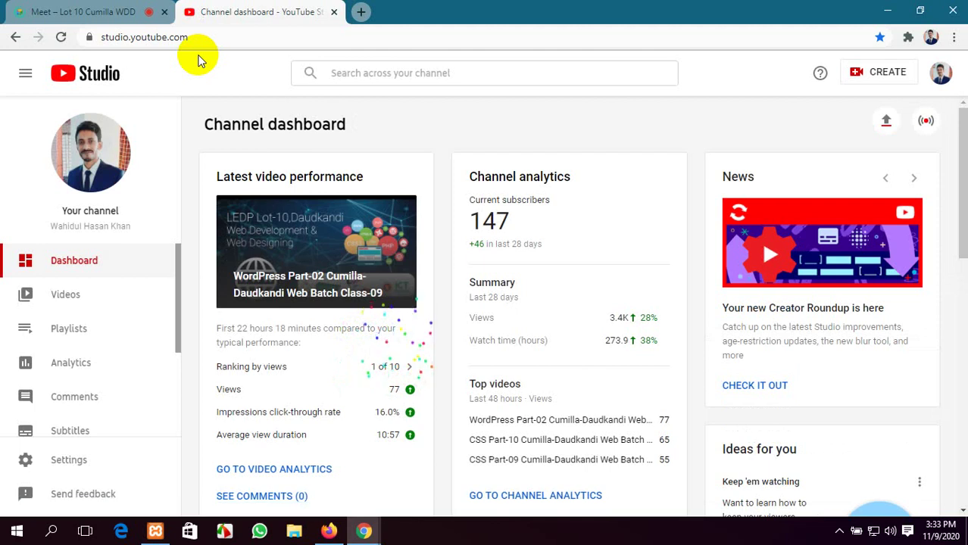
{"action": "scroll", "coordinate": [519, 272], "scroll_direction": "down", "scroll_amount": 3}
{"action": "scroll", "coordinate": [519, 272], "scroll_direction": "up", "scroll_amount": 3}
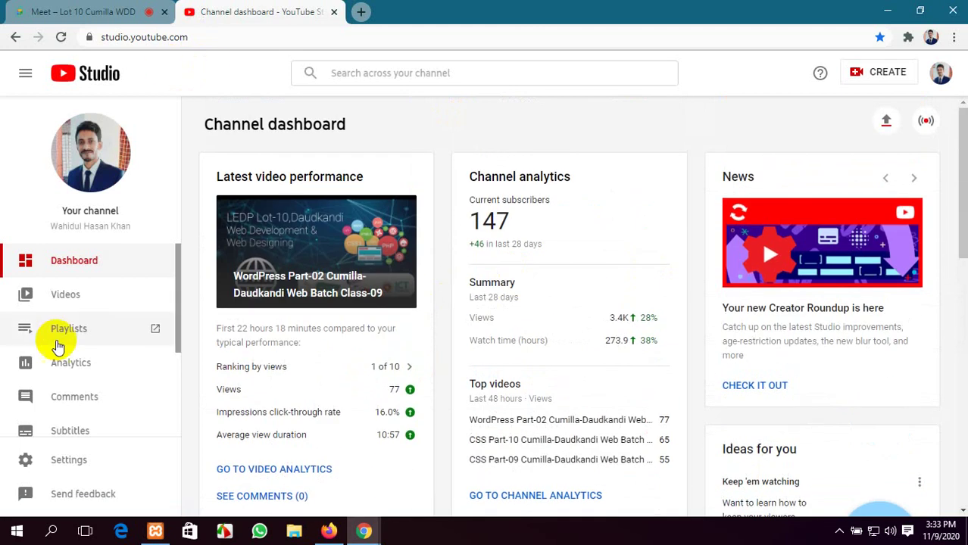
{"action": "left_click", "coordinate": [65, 301]}
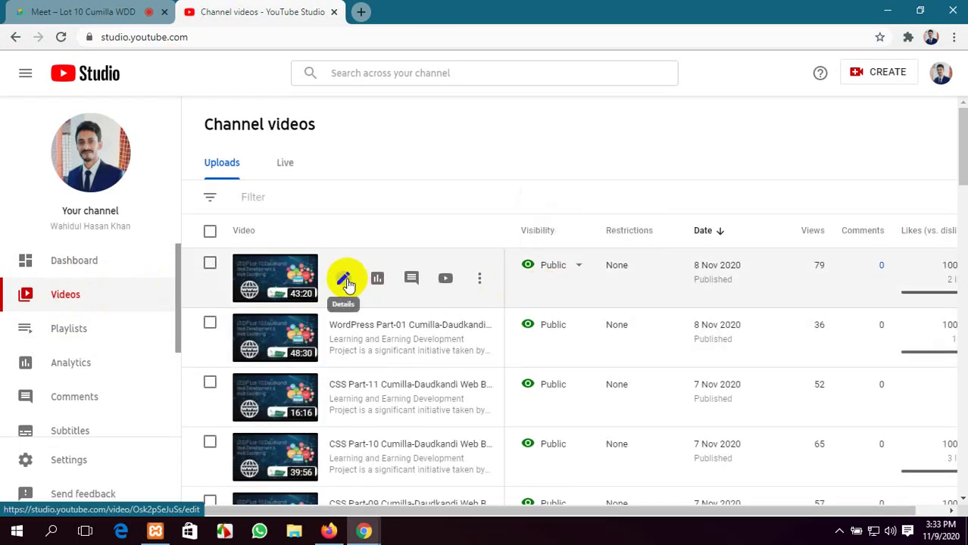
{"action": "left_click", "coordinate": [344, 281]}
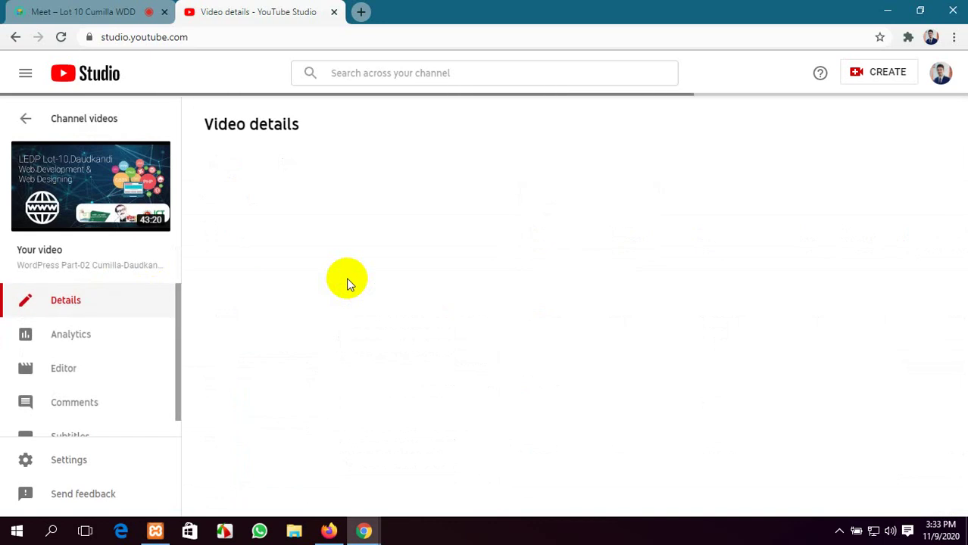
Show more details and remove the long Chandpur Faridgonj class tag from the video
{"action": "scroll", "coordinate": [346, 277], "scroll_direction": "down", "scroll_amount": 15}
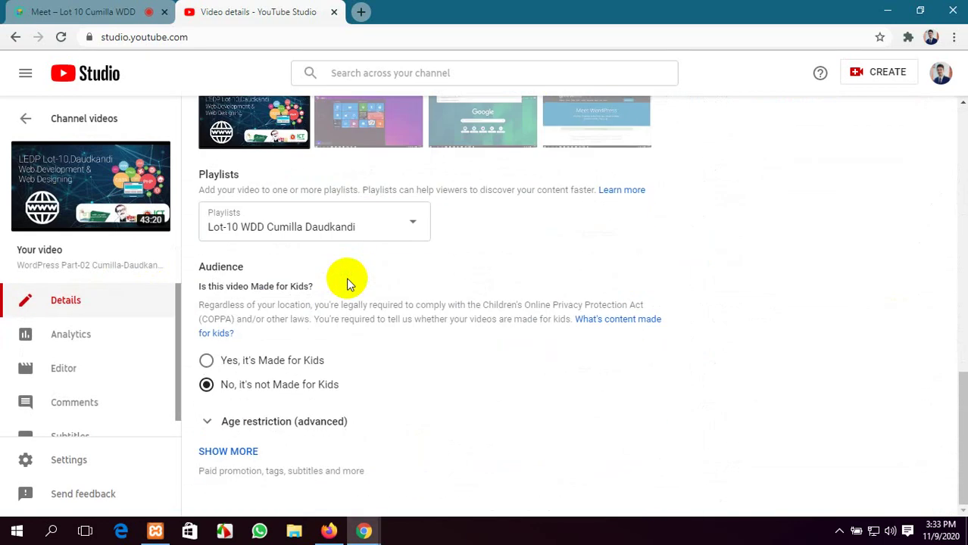
{"action": "scroll", "coordinate": [294, 395], "scroll_direction": "up", "scroll_amount": 10}
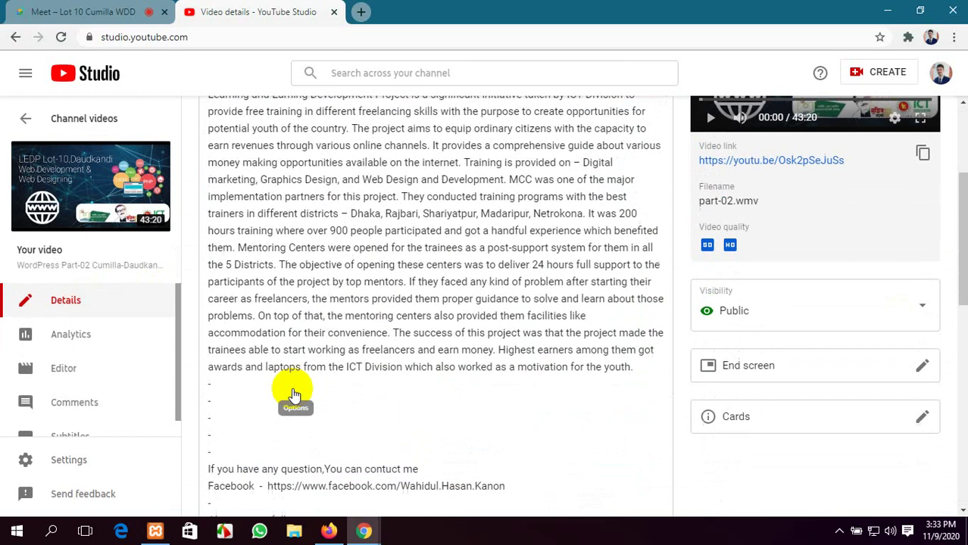
{"action": "scroll", "coordinate": [531, 337], "scroll_direction": "down", "scroll_amount": 8}
{"action": "scroll", "coordinate": [404, 345], "scroll_direction": "up", "scroll_amount": 6}
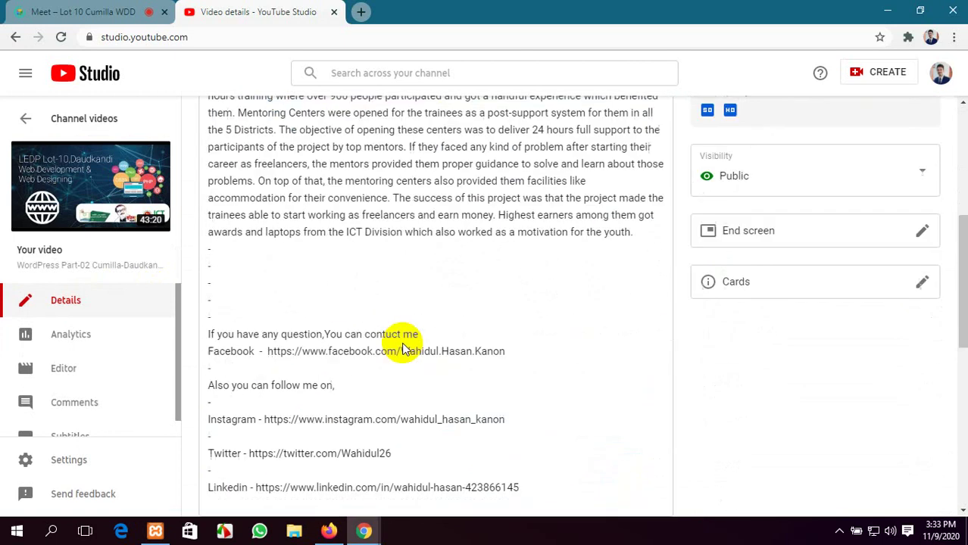
{"action": "scroll", "coordinate": [402, 347], "scroll_direction": "up", "scroll_amount": 5}
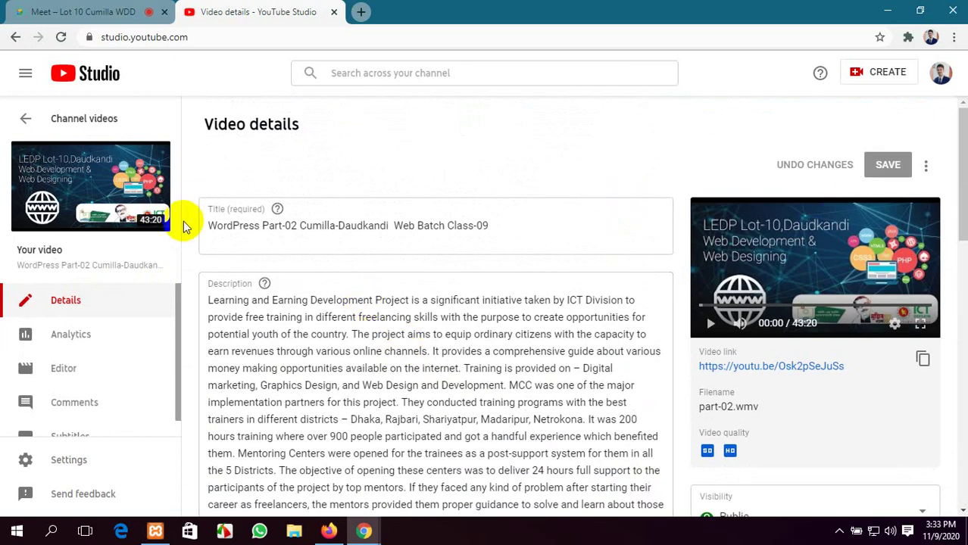
{"action": "scroll", "coordinate": [114, 362], "scroll_direction": "down", "scroll_amount": 1}
{"action": "scroll", "coordinate": [309, 373], "scroll_direction": "down", "scroll_amount": 2}
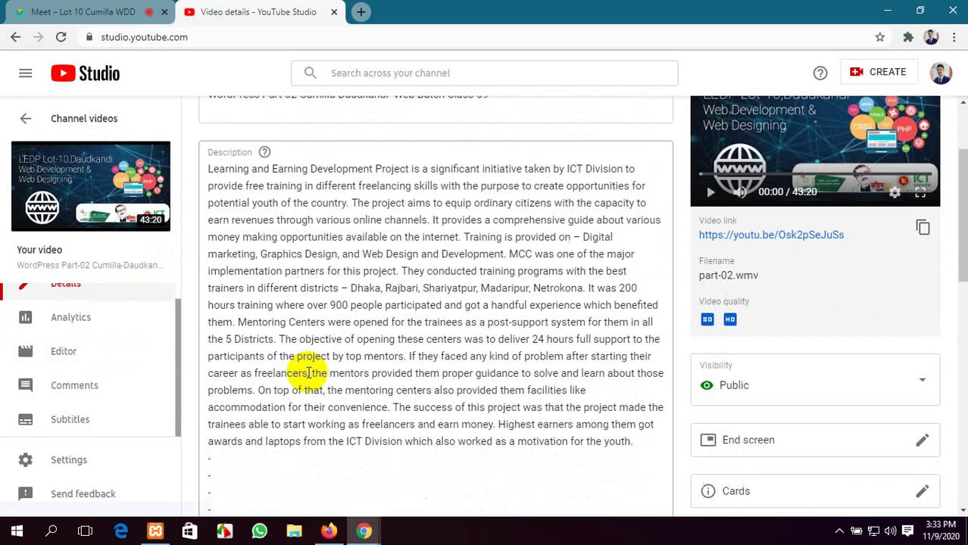
{"action": "scroll", "coordinate": [309, 373], "scroll_direction": "down", "scroll_amount": 8}
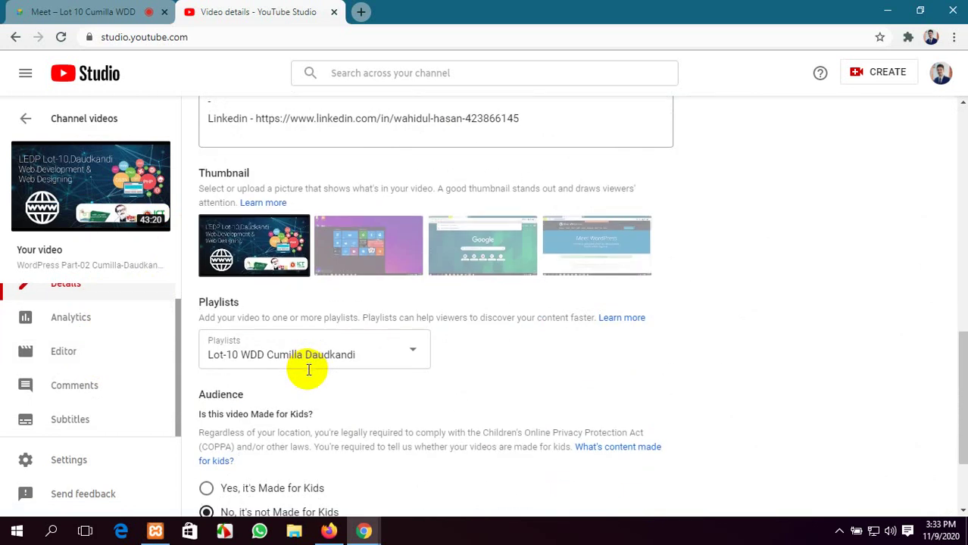
{"action": "scroll", "coordinate": [309, 369], "scroll_direction": "down", "scroll_amount": 2}
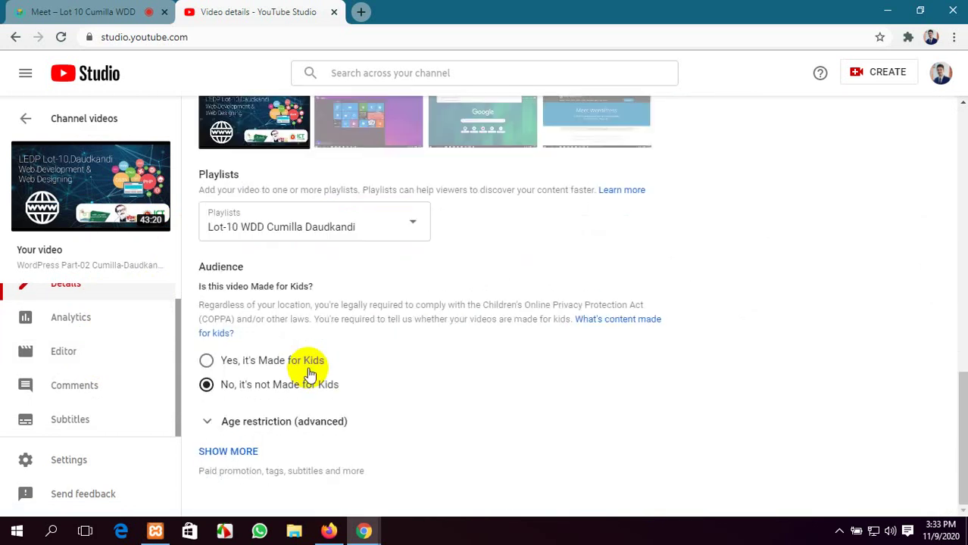
{"action": "left_click", "coordinate": [242, 455]}
{"action": "scroll", "coordinate": [345, 341], "scroll_direction": "down", "scroll_amount": 5}
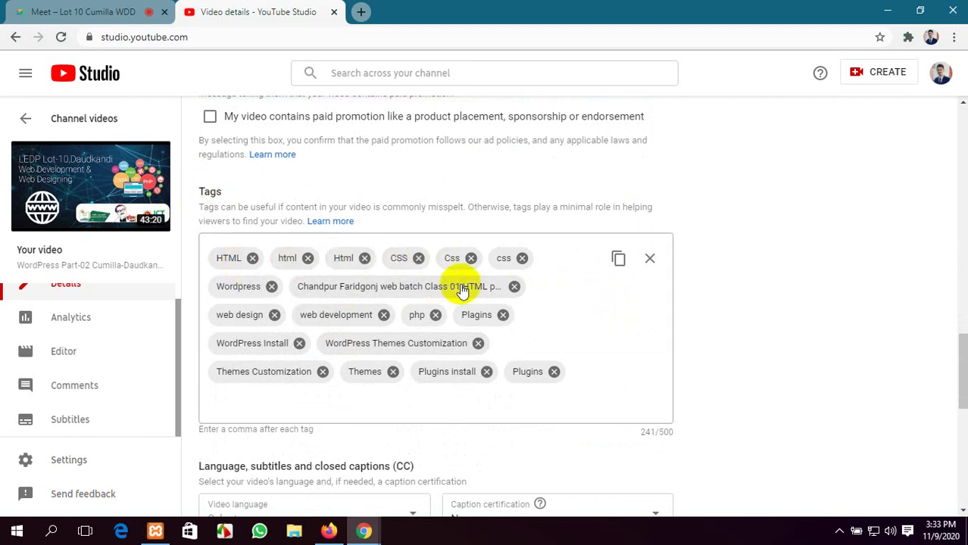
{"action": "left_click", "coordinate": [514, 287]}
Close the Studio tab and leave the page without saving the tag change
{"action": "scroll", "coordinate": [563, 356], "scroll_direction": "up", "scroll_amount": 8}
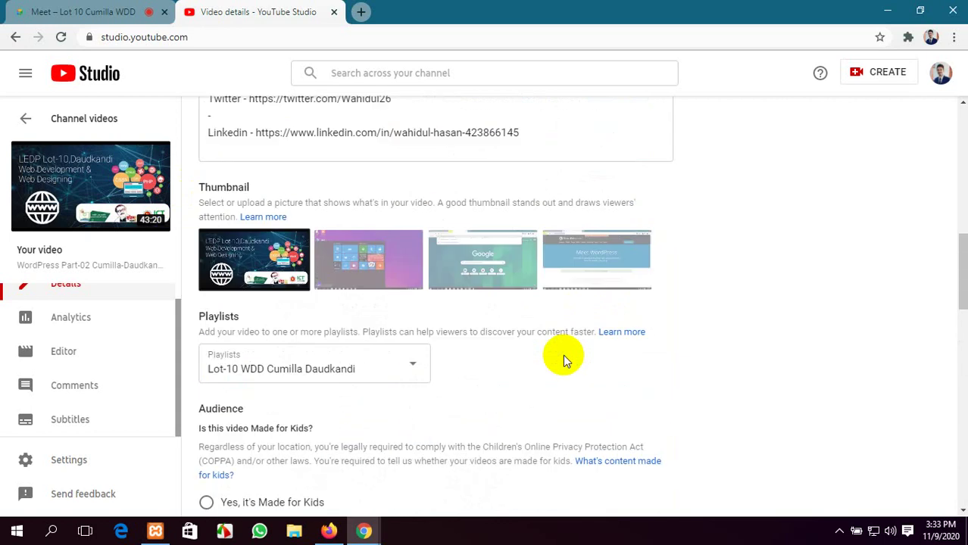
{"action": "scroll", "coordinate": [589, 347], "scroll_direction": "down", "scroll_amount": 10}
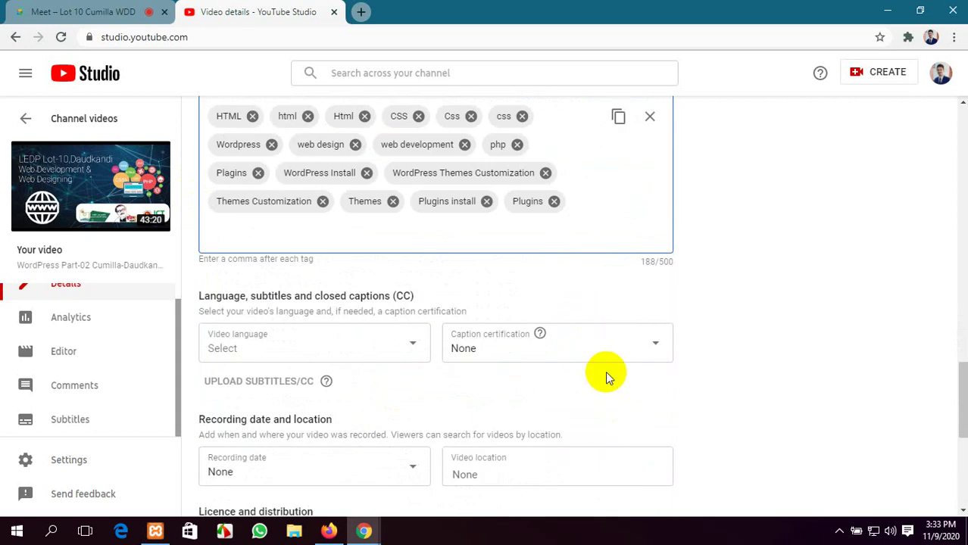
{"action": "scroll", "coordinate": [606, 372], "scroll_direction": "up", "scroll_amount": 10}
{"action": "left_click", "coordinate": [334, 12]}
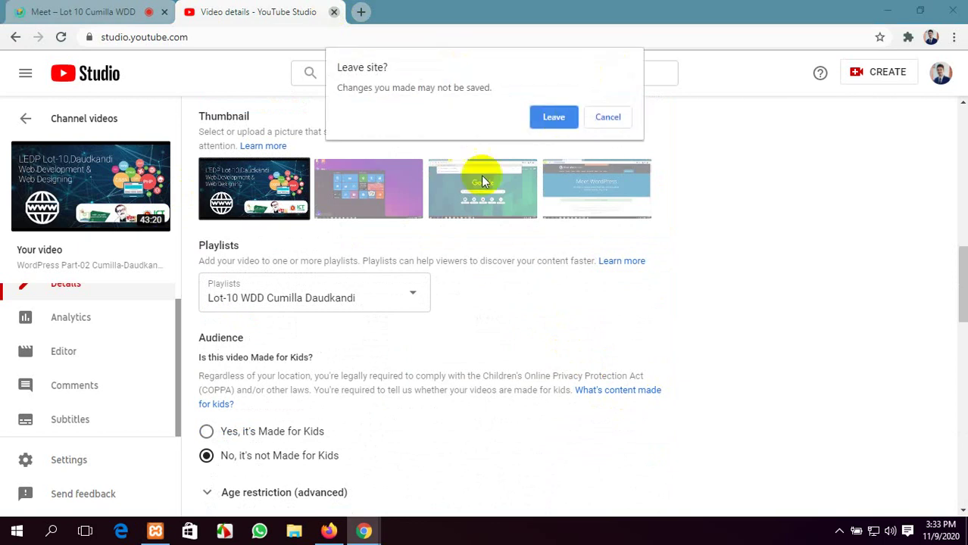
{"action": "left_click", "coordinate": [561, 119]}
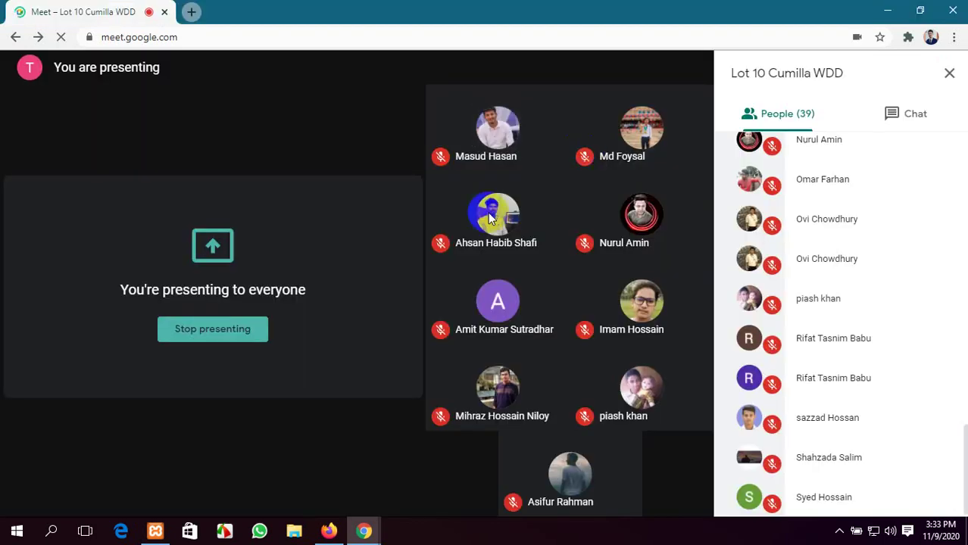
Add the tags 'Football' and 'cricket' to the new post
{"action": "left_click", "coordinate": [328, 531]}
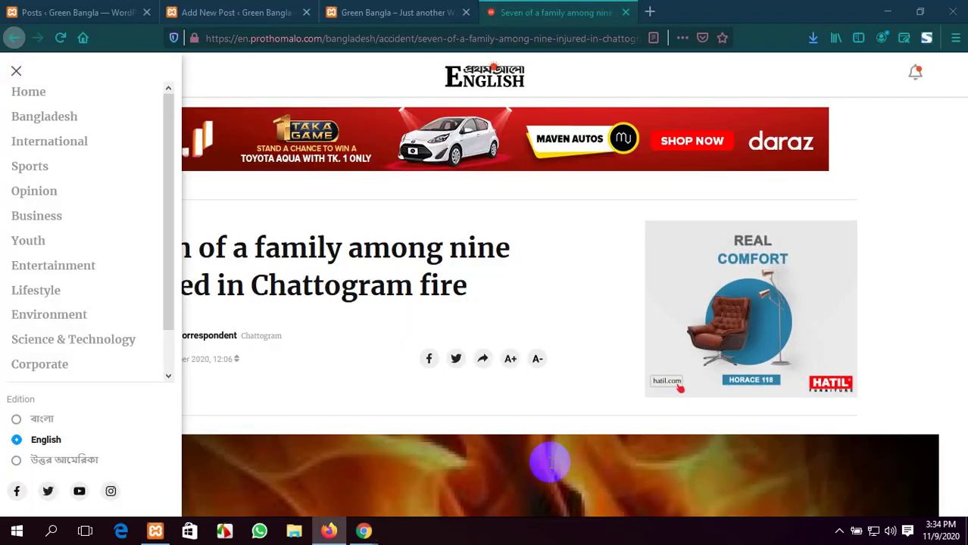
{"action": "left_click", "coordinate": [206, 9]}
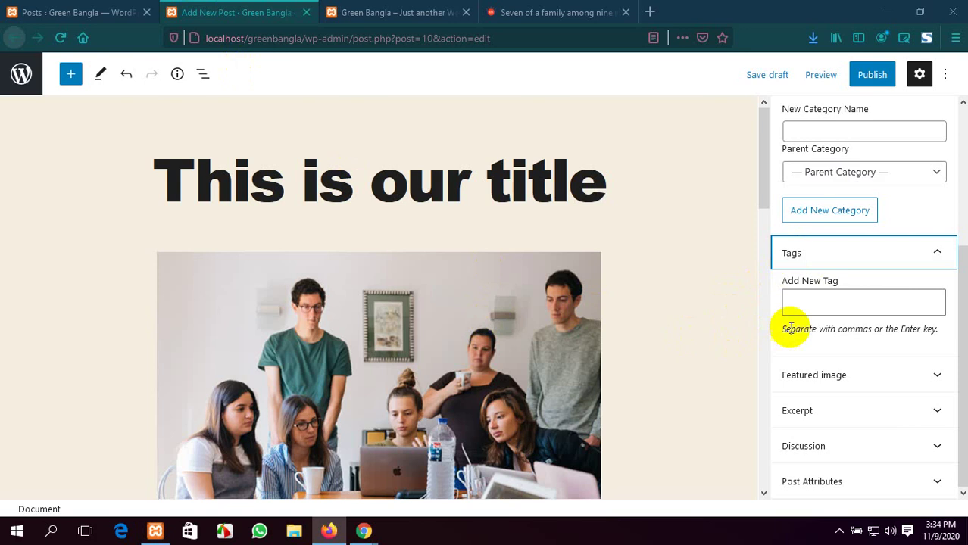
{"action": "left_click", "coordinate": [813, 304]}
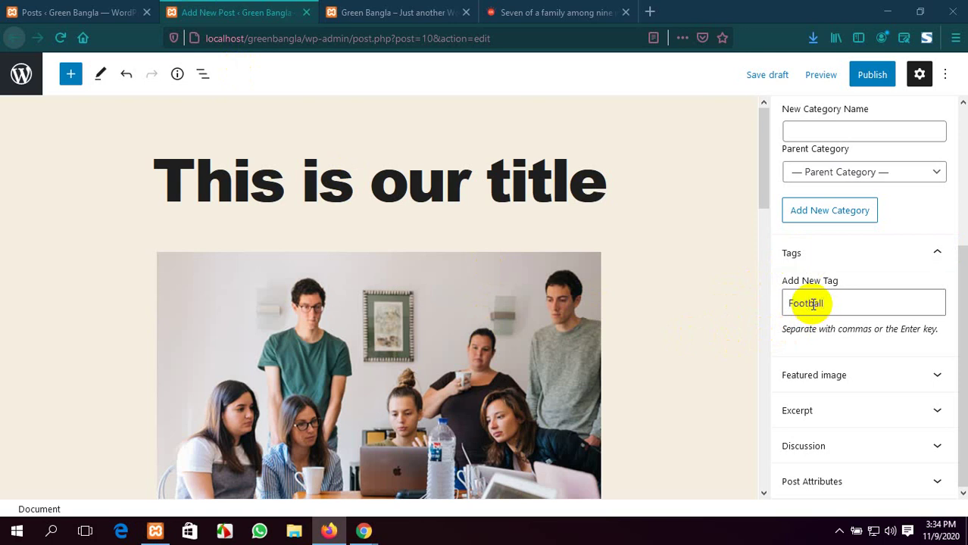
{"action": "key", "text": "Return"}
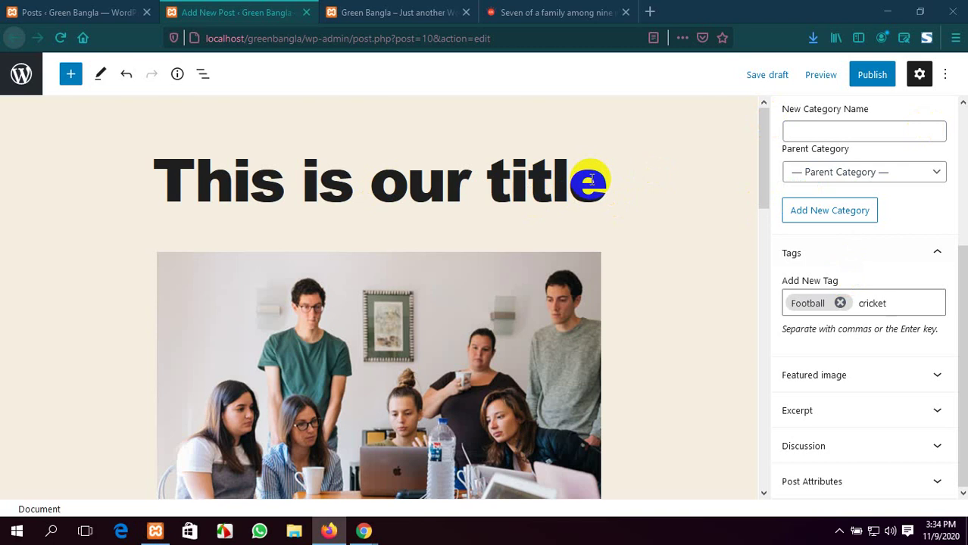
{"action": "key", "text": "Return"}
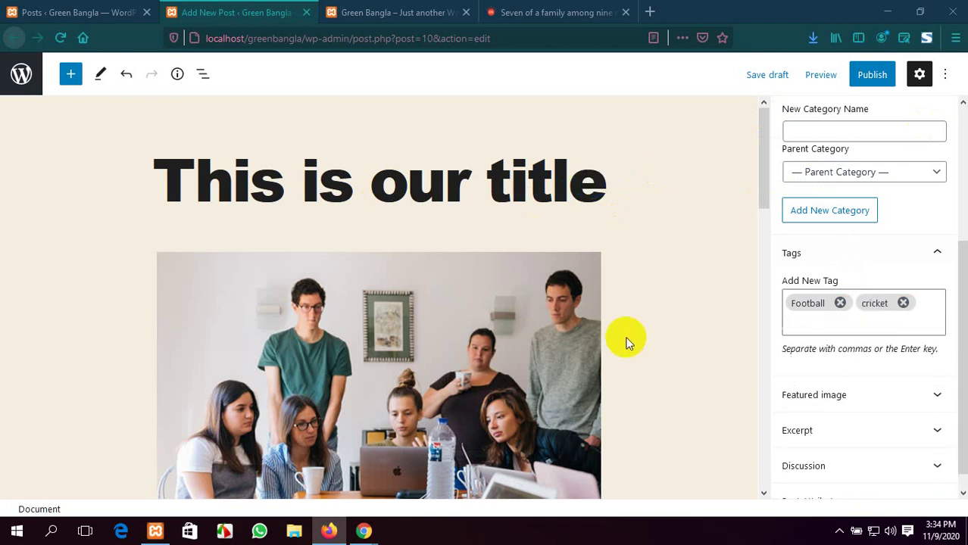
Expand the Featured image section, then view the published Green Bangla post page
{"action": "scroll", "coordinate": [866, 369], "scroll_direction": "down", "scroll_amount": 1}
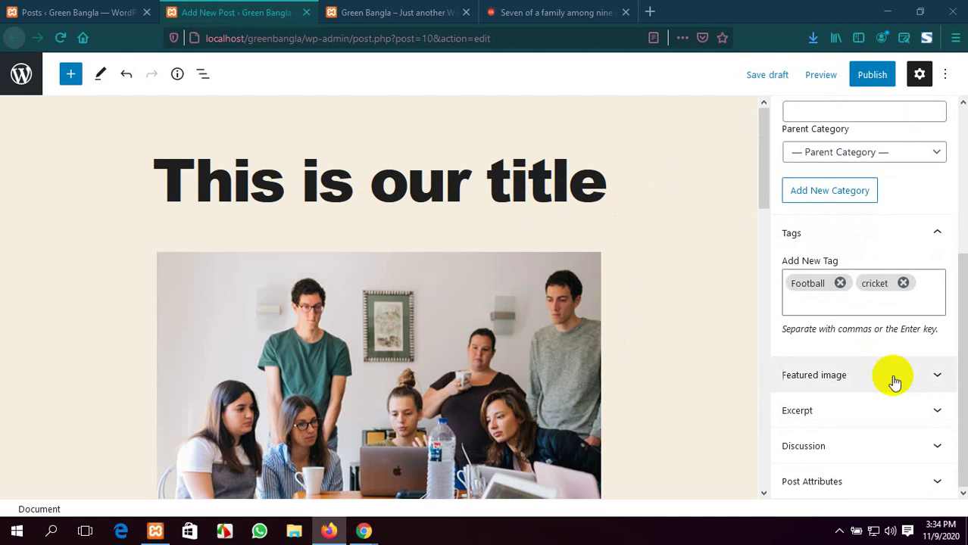
{"action": "scroll", "coordinate": [795, 348], "scroll_direction": "down", "scroll_amount": 5}
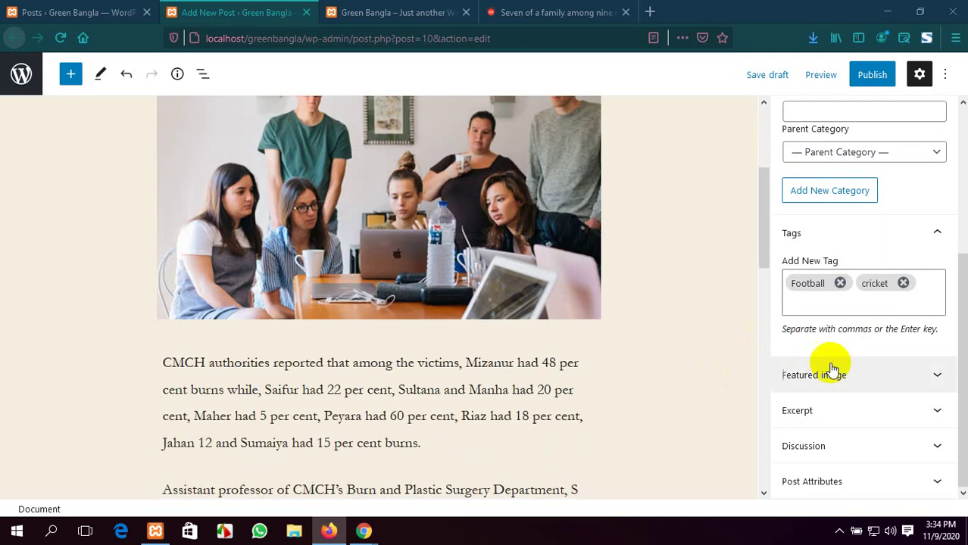
{"action": "left_click", "coordinate": [883, 379]}
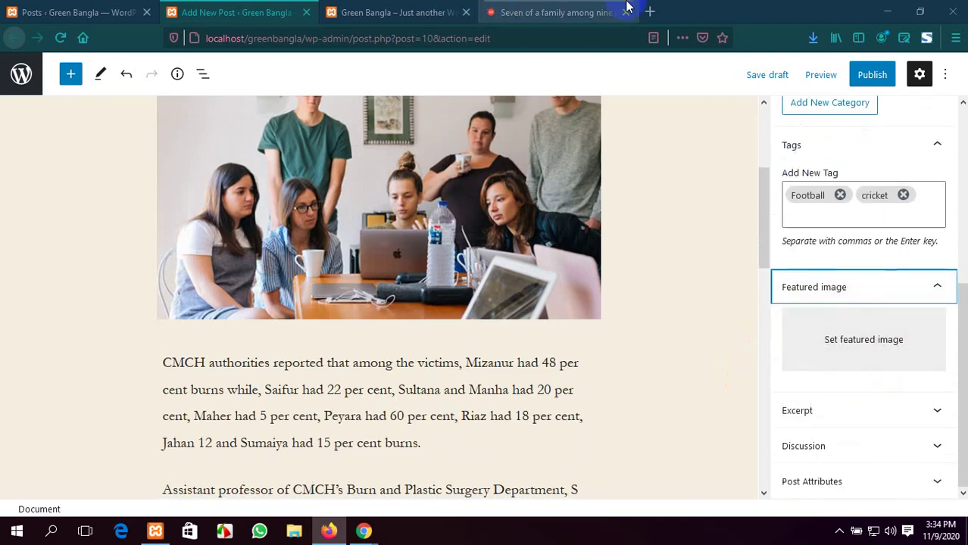
{"action": "left_click", "coordinate": [405, 10]}
{"action": "scroll", "coordinate": [379, 287], "scroll_direction": "down", "scroll_amount": 3}
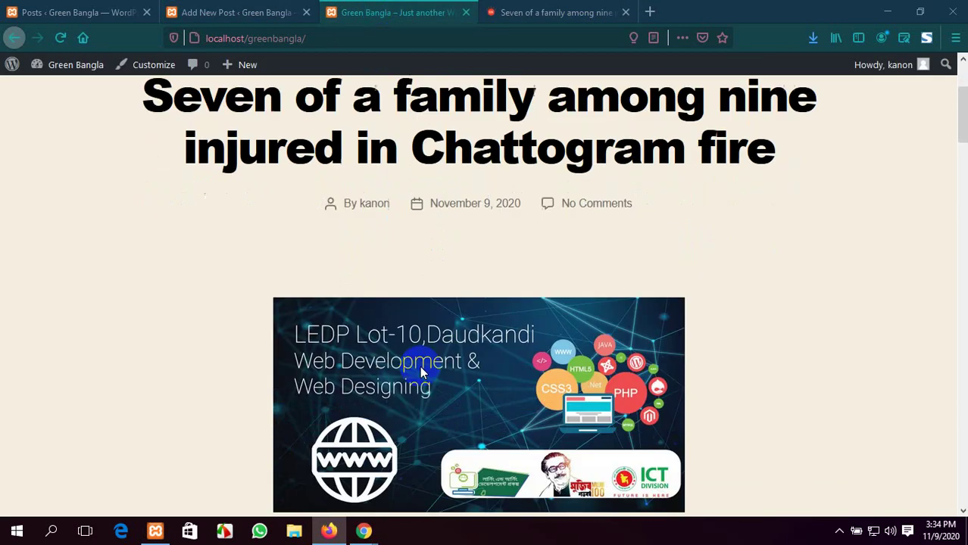
{"action": "scroll", "coordinate": [470, 331], "scroll_direction": "up", "scroll_amount": 4}
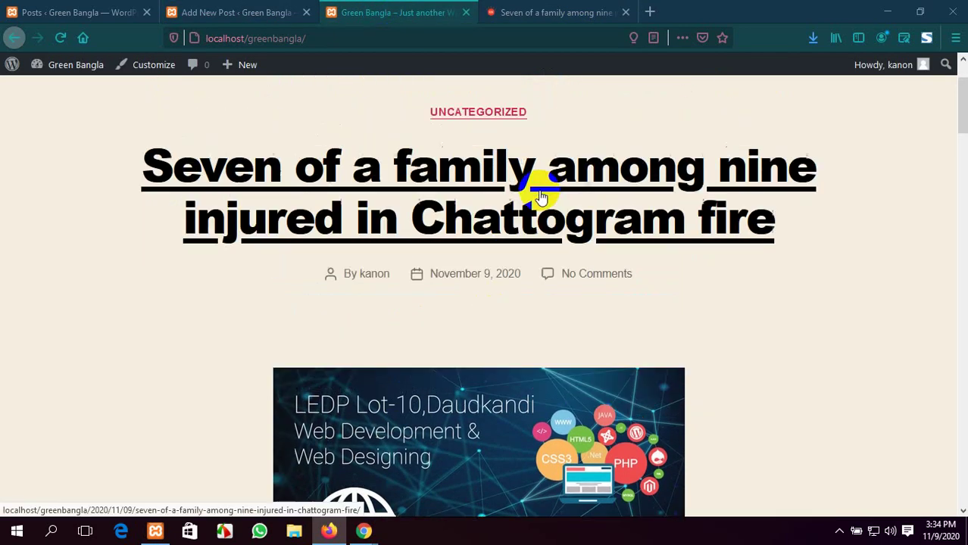
{"action": "scroll", "coordinate": [493, 292], "scroll_direction": "down", "scroll_amount": 4}
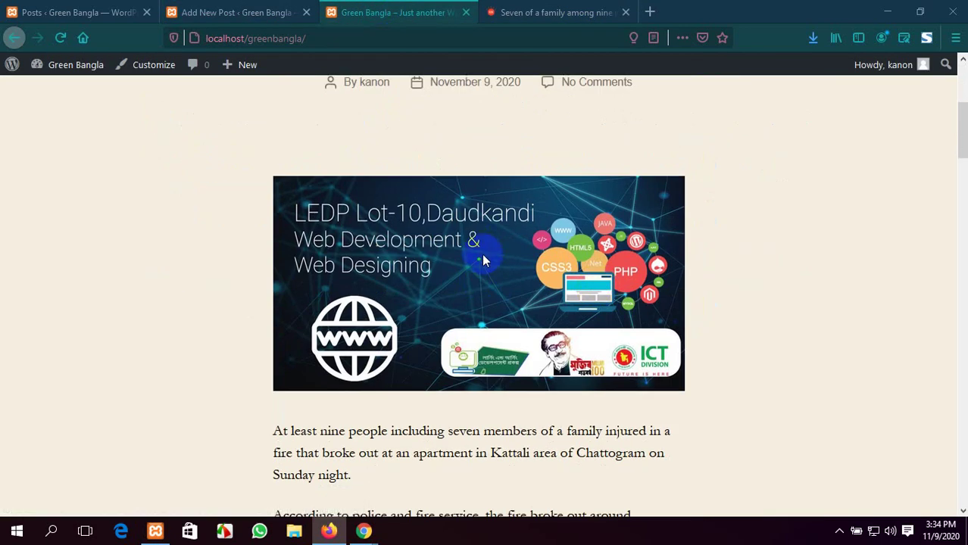
{"action": "scroll", "coordinate": [485, 254], "scroll_direction": "down", "scroll_amount": 1}
{"action": "scroll", "coordinate": [470, 246], "scroll_direction": "down", "scroll_amount": 1}
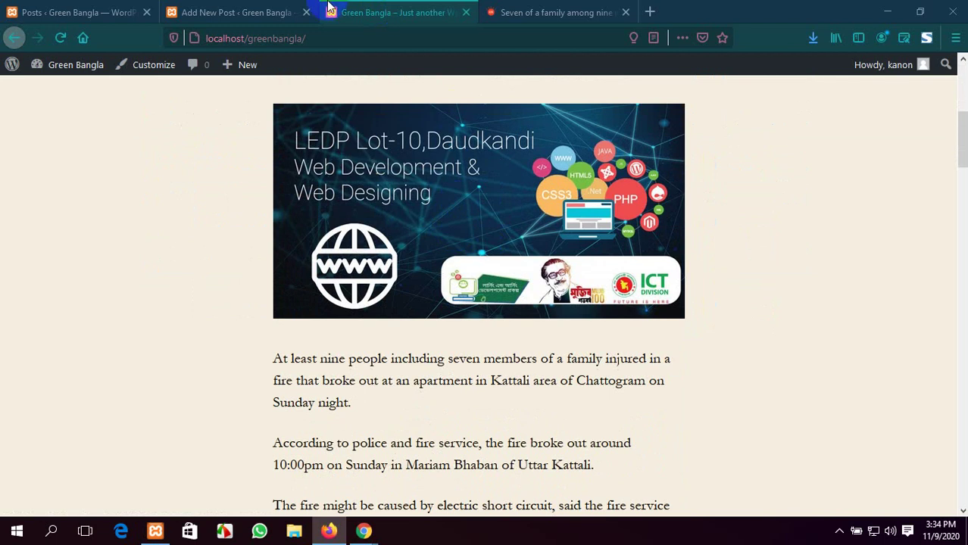
{"action": "left_click", "coordinate": [248, 6]}
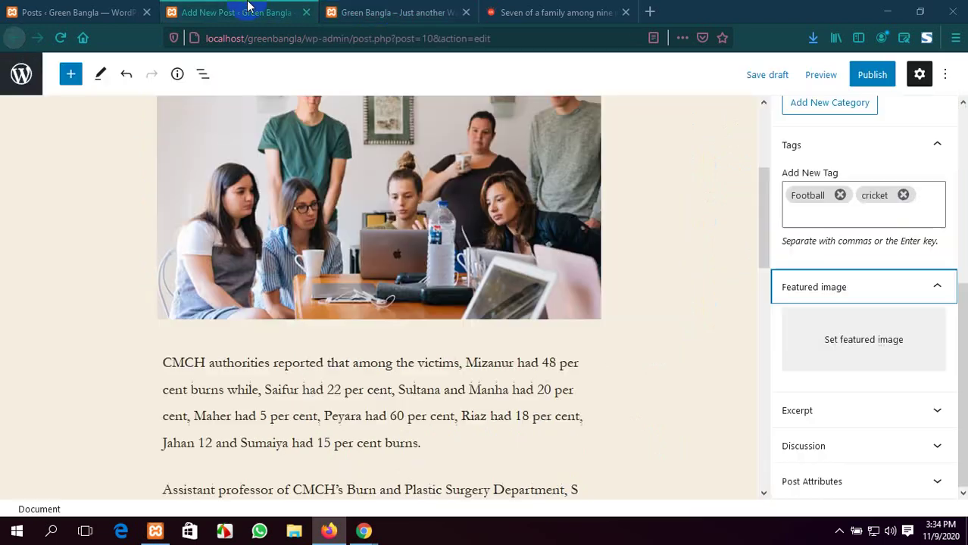
Upload asset-14.jpeg and set it as the post's featured image
{"action": "left_click", "coordinate": [863, 339]}
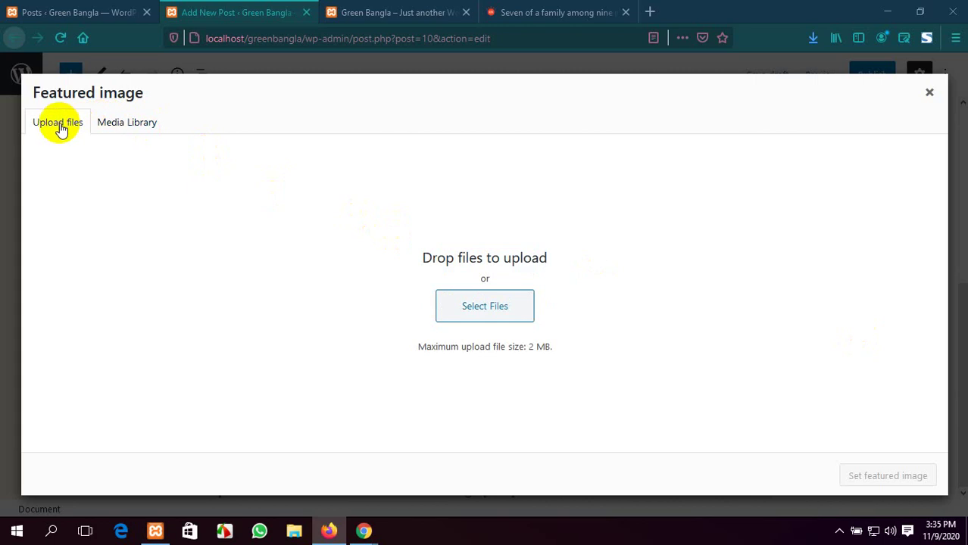
{"action": "left_click", "coordinate": [127, 124]}
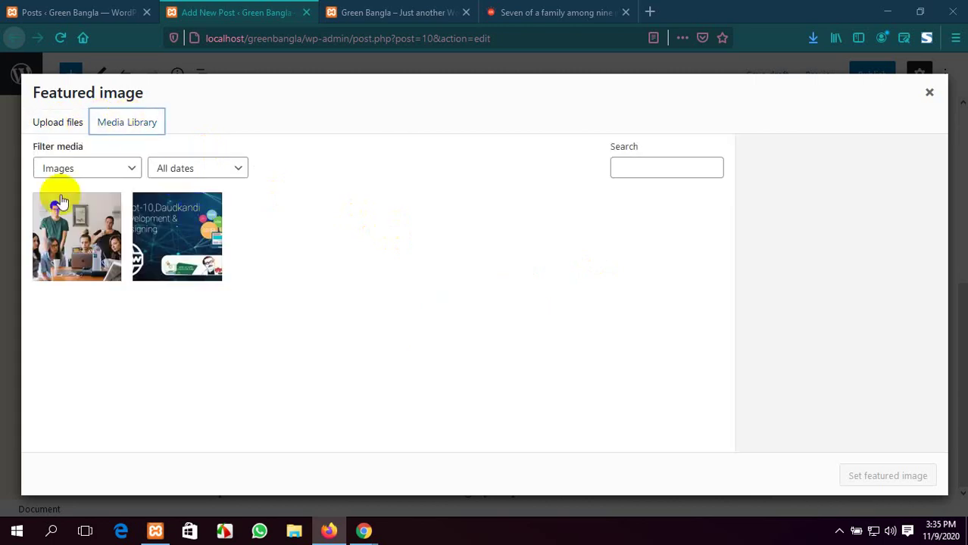
{"action": "left_click", "coordinate": [65, 127]}
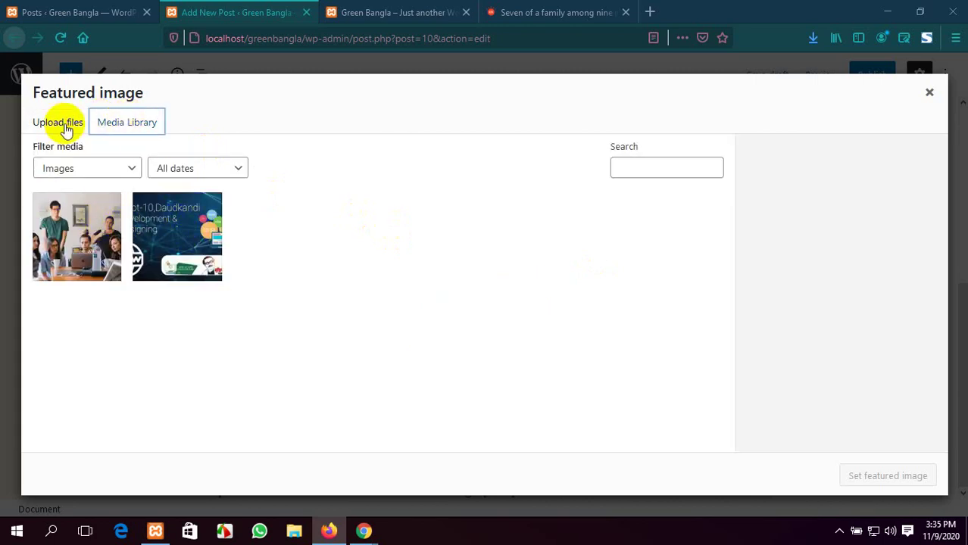
{"action": "left_click", "coordinate": [58, 124]}
{"action": "left_click", "coordinate": [475, 305]}
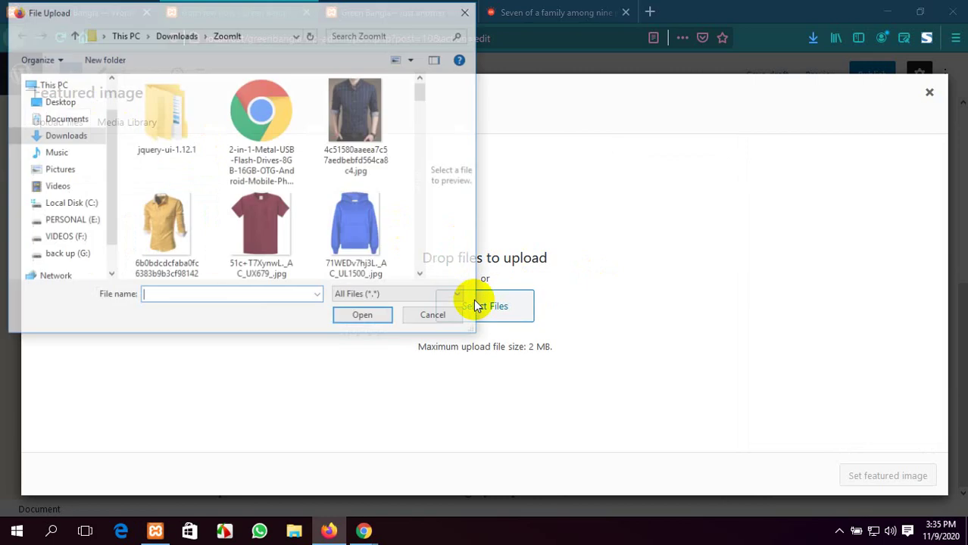
{"action": "scroll", "coordinate": [171, 201], "scroll_direction": "down", "scroll_amount": 5}
{"action": "scroll", "coordinate": [168, 191], "scroll_direction": "down", "scroll_amount": 5}
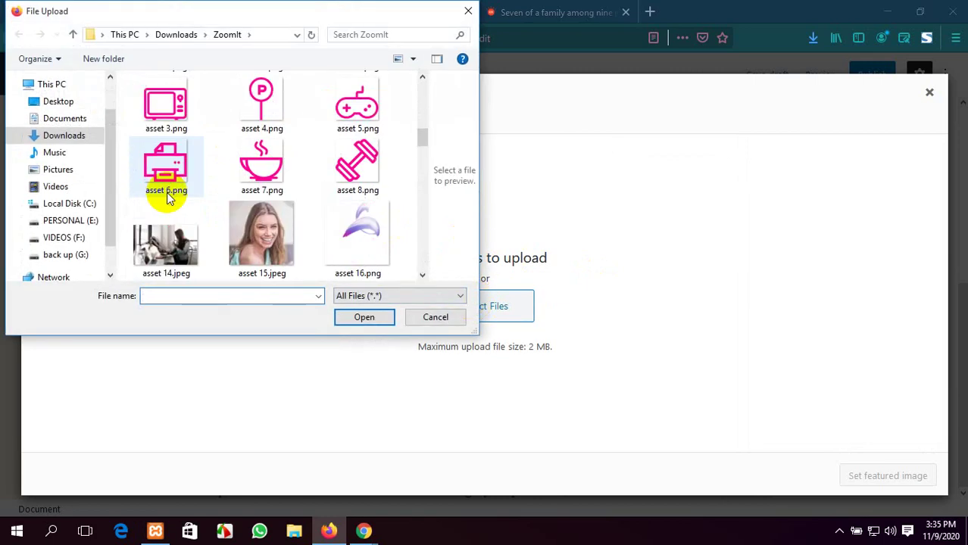
{"action": "left_click", "coordinate": [168, 189]}
{"action": "left_click", "coordinate": [365, 318]}
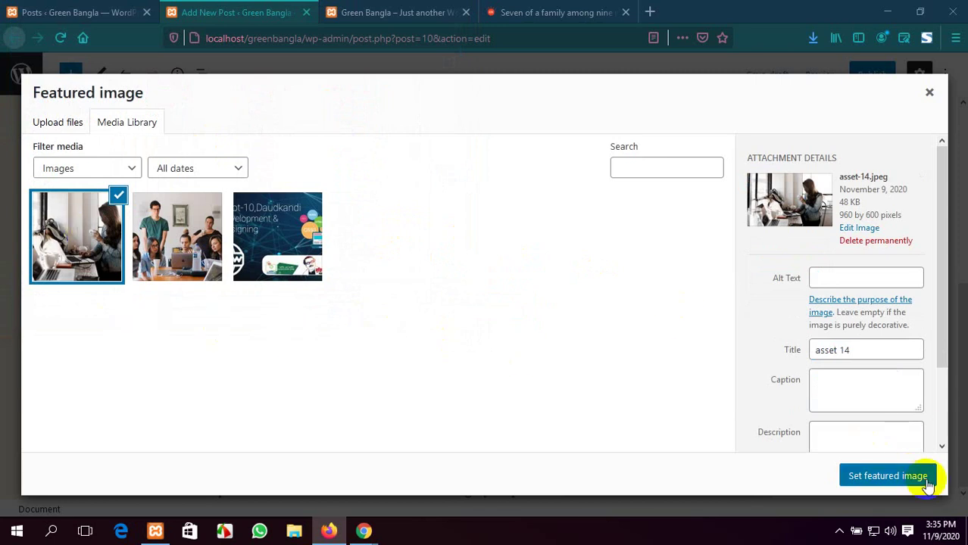
{"action": "left_click", "coordinate": [872, 479]}
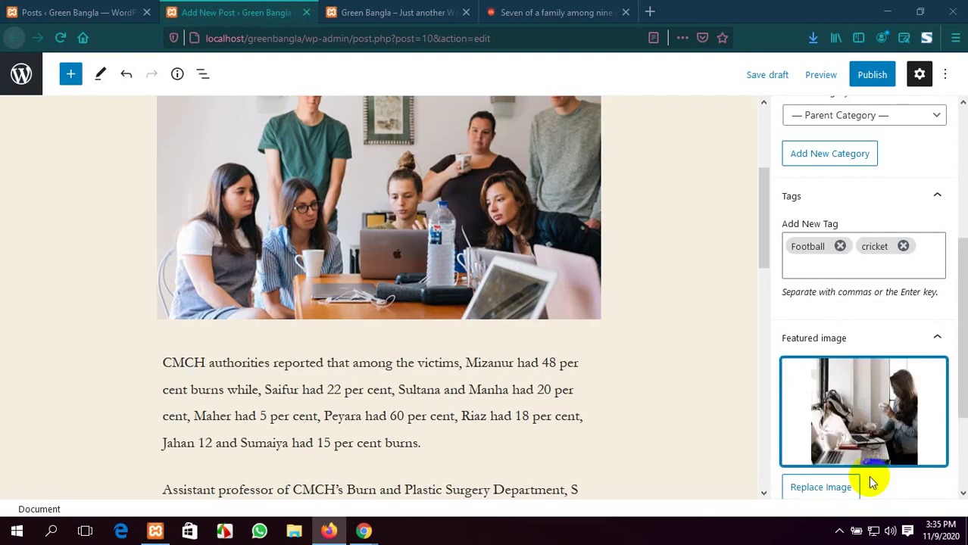
Publish 'This is our title', confirming in the pre-publish panel
{"action": "scroll", "coordinate": [872, 364], "scroll_direction": "down", "scroll_amount": 2}
{"action": "scroll", "coordinate": [872, 277], "scroll_direction": "up", "scroll_amount": 2}
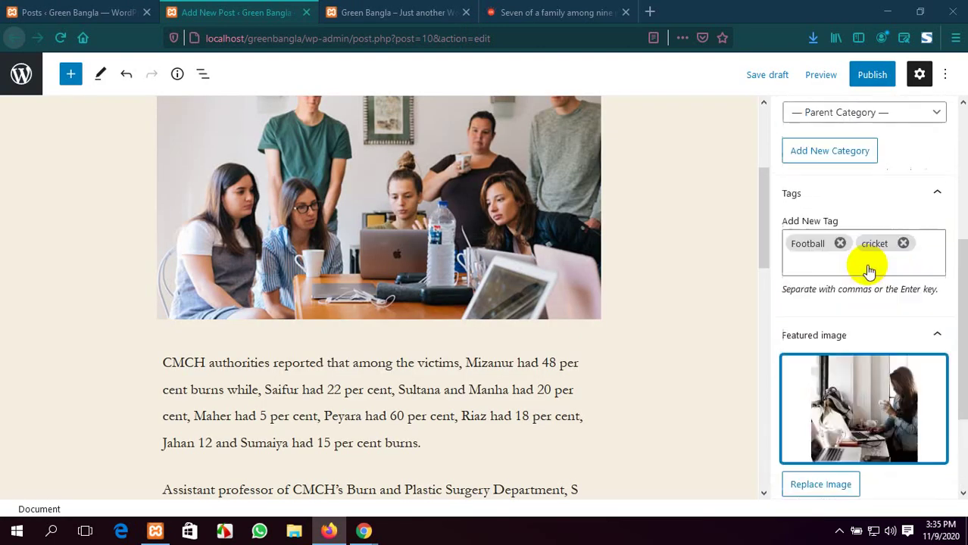
{"action": "scroll", "coordinate": [865, 268], "scroll_direction": "down", "scroll_amount": 2}
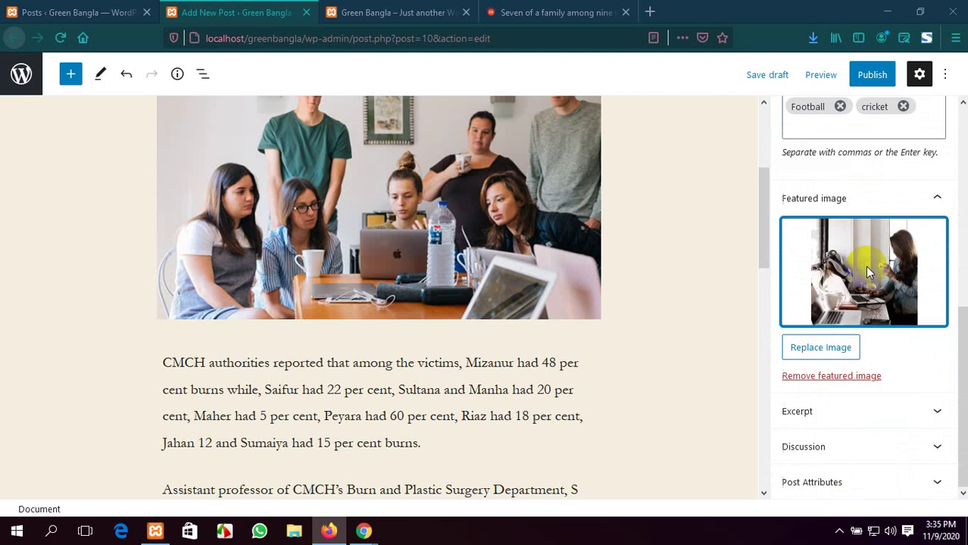
{"action": "left_click", "coordinate": [873, 73]}
{"action": "left_click", "coordinate": [836, 77]}
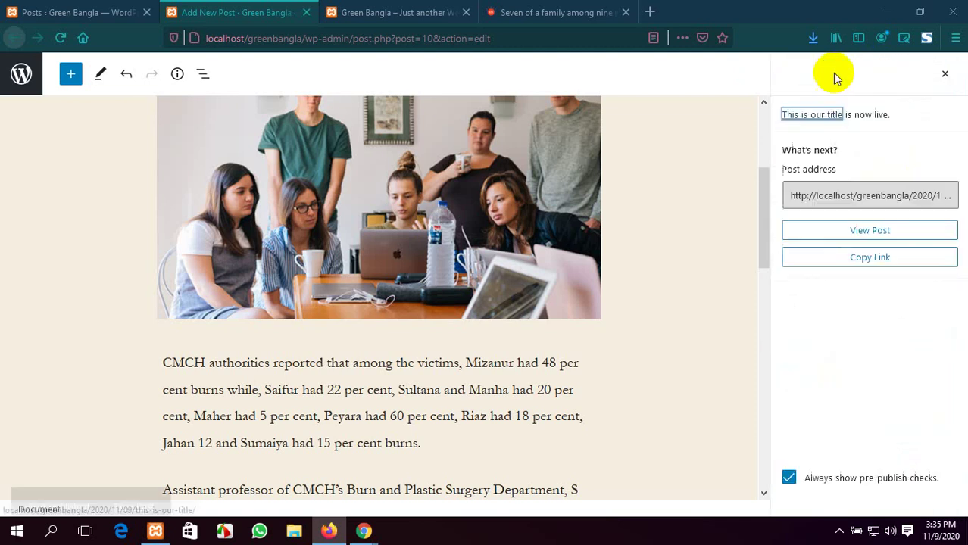
Reload the Green Bangla front page so the new post 'This is our title' appears
{"action": "left_click", "coordinate": [357, 7]}
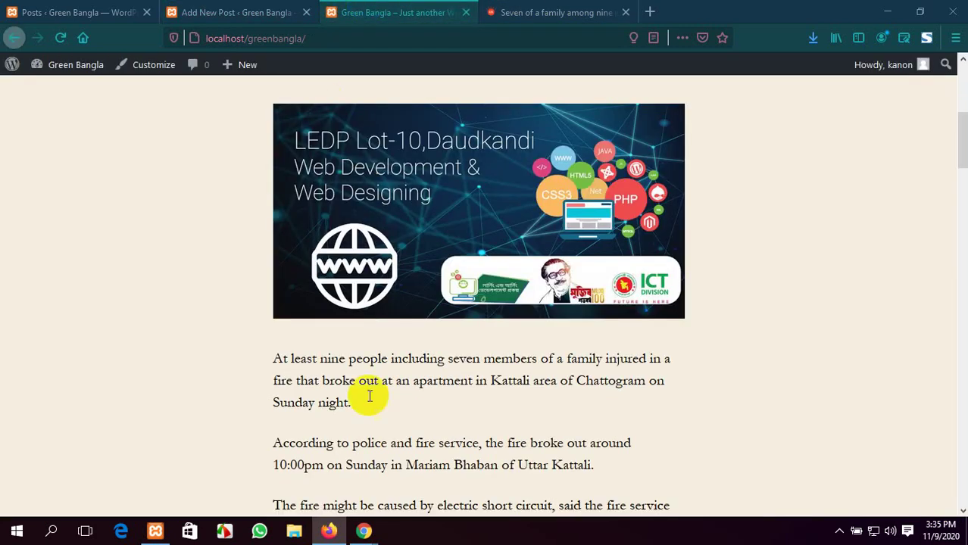
{"action": "scroll", "coordinate": [404, 455], "scroll_direction": "up", "scroll_amount": 5}
{"action": "left_click", "coordinate": [60, 38]}
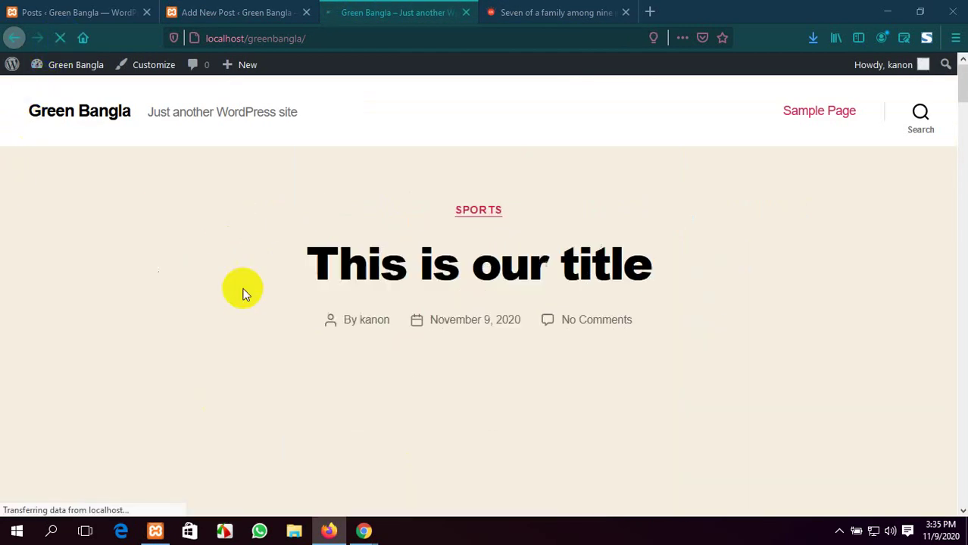
{"action": "scroll", "coordinate": [289, 314], "scroll_direction": "down", "scroll_amount": 3}
{"action": "scroll", "coordinate": [477, 347], "scroll_direction": "down", "scroll_amount": 5}
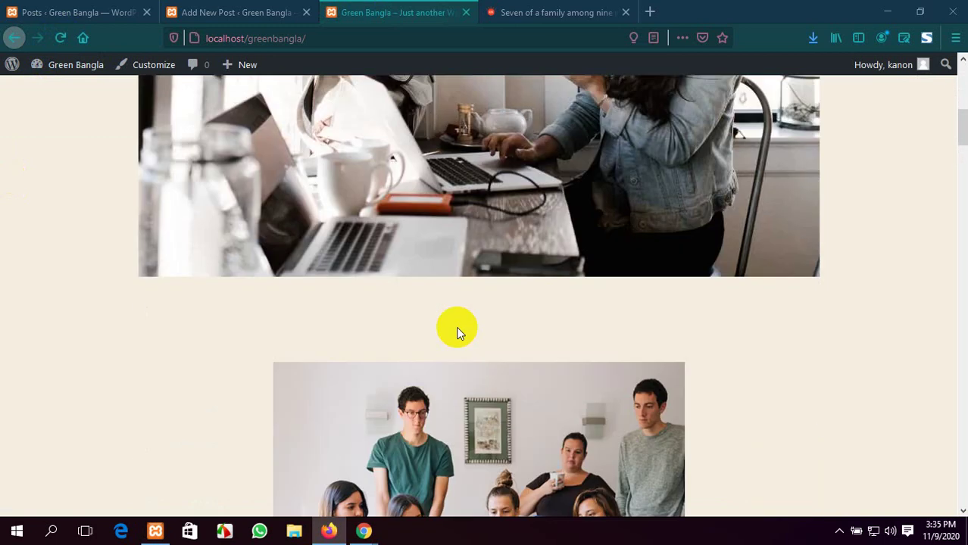
{"action": "scroll", "coordinate": [455, 325], "scroll_direction": "up", "scroll_amount": 6}
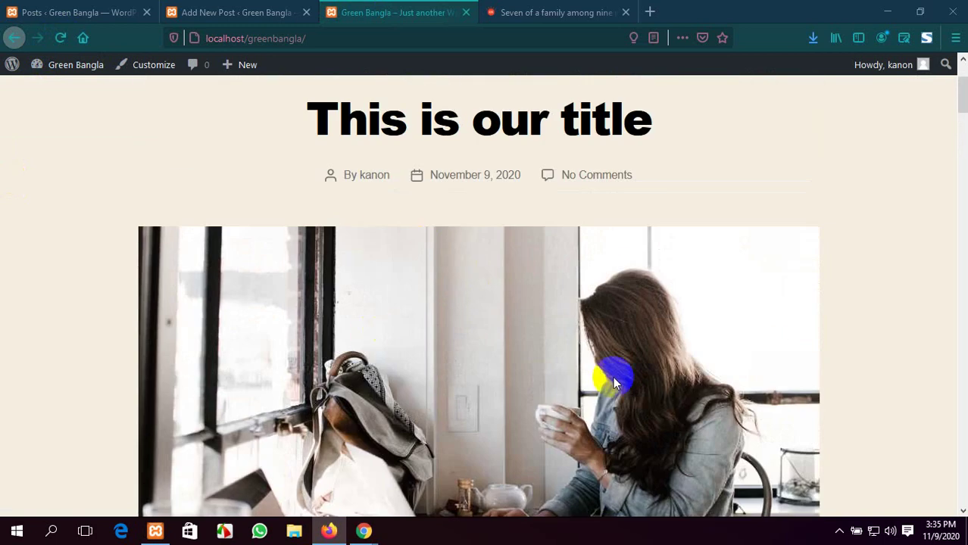
{"action": "scroll", "coordinate": [607, 297], "scroll_direction": "down", "scroll_amount": 2}
{"action": "scroll", "coordinate": [657, 299], "scroll_direction": "up", "scroll_amount": 3}
{"action": "scroll", "coordinate": [656, 298], "scroll_direction": "up", "scroll_amount": 1}
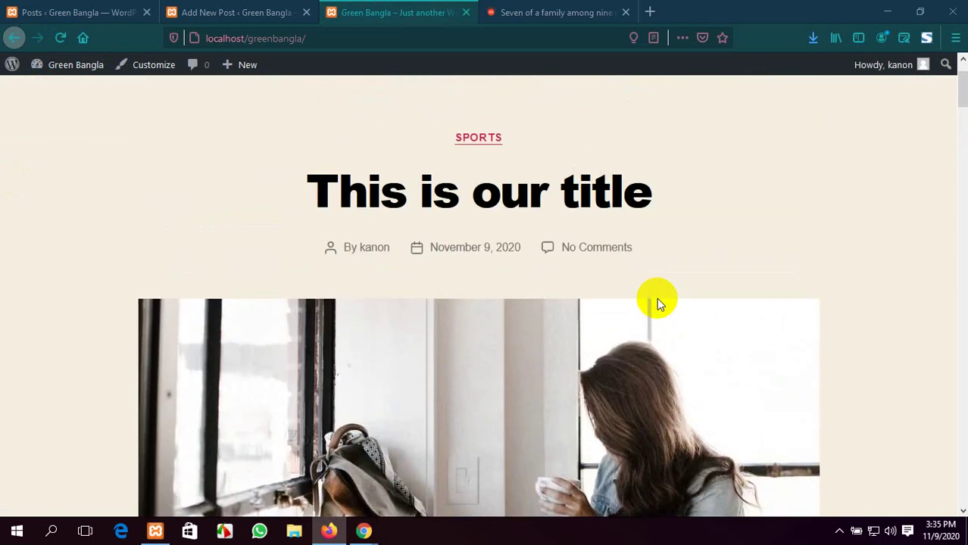
{"action": "scroll", "coordinate": [657, 298], "scroll_direction": "up", "scroll_amount": 2}
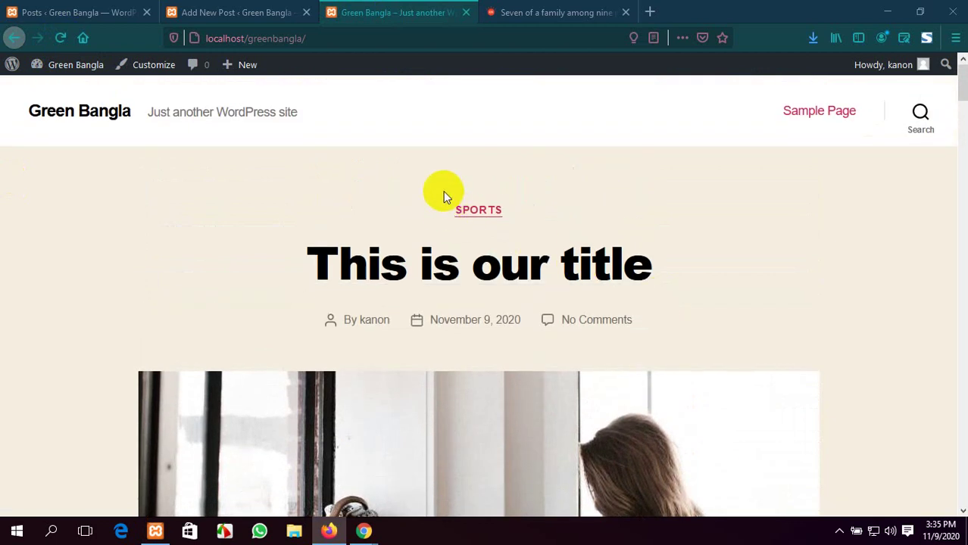
Highlight the post's SPORTS category with a red box, review its images, then switch to Google Meet
{"action": "mouse_move", "coordinate": [426, 183]}
{"action": "left_mouse_down"}
{"action": "mouse_move", "coordinate": [469, 218]}
{"action": "mouse_move", "coordinate": [551, 225]}
{"action": "left_mouse_up"}
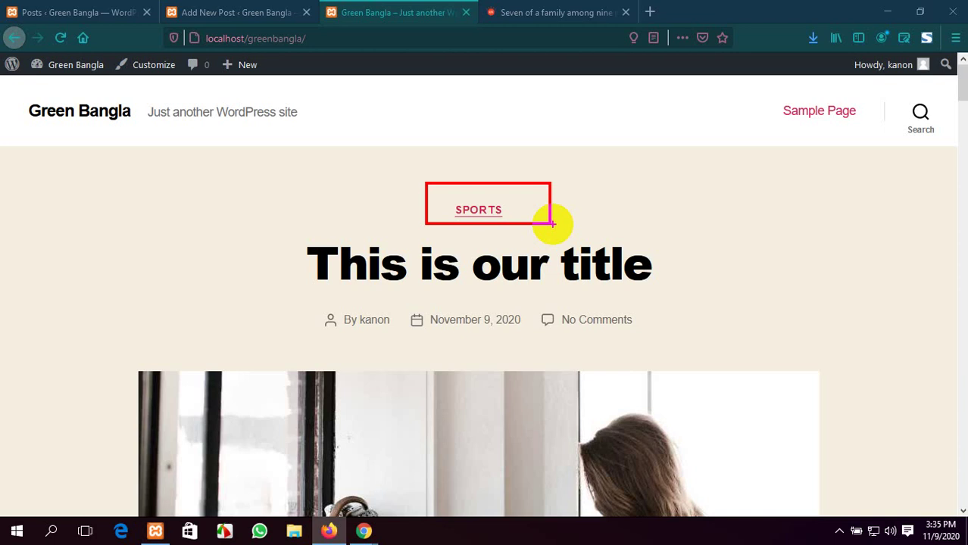
{"action": "scroll", "coordinate": [551, 259], "scroll_direction": "down", "scroll_amount": 1}
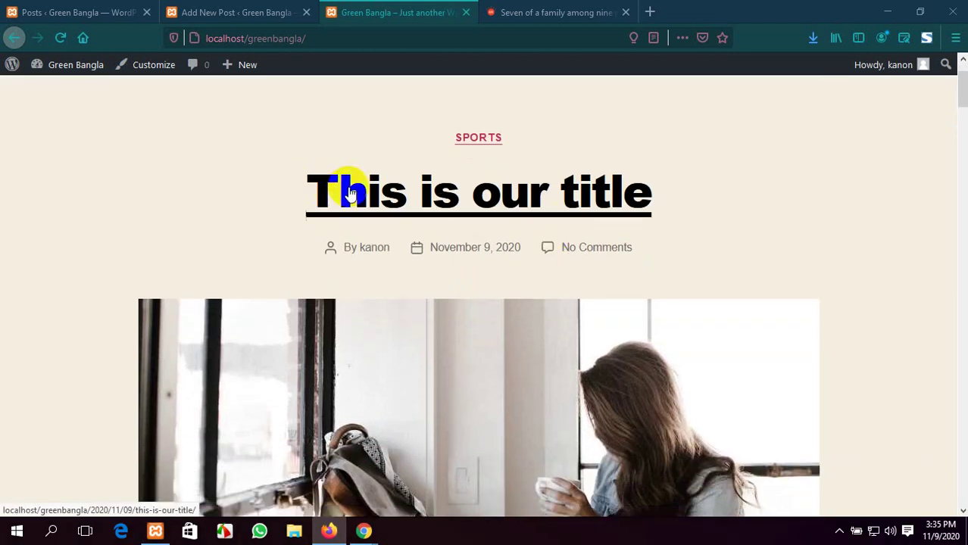
{"action": "scroll", "coordinate": [367, 141], "scroll_direction": "down", "scroll_amount": 2}
{"action": "scroll", "coordinate": [366, 214], "scroll_direction": "up", "scroll_amount": 2}
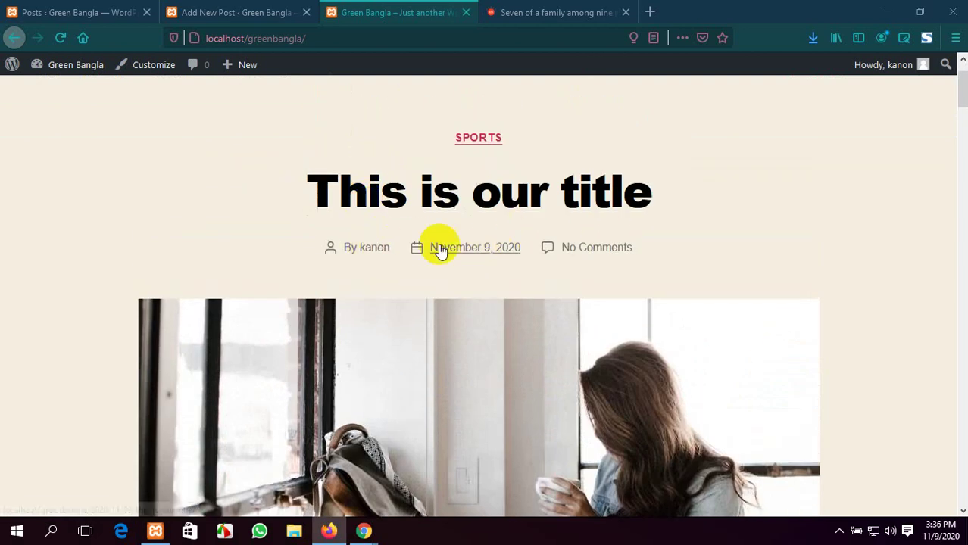
{"action": "scroll", "coordinate": [613, 237], "scroll_direction": "down", "scroll_amount": 4}
{"action": "scroll", "coordinate": [440, 232], "scroll_direction": "down", "scroll_amount": 3}
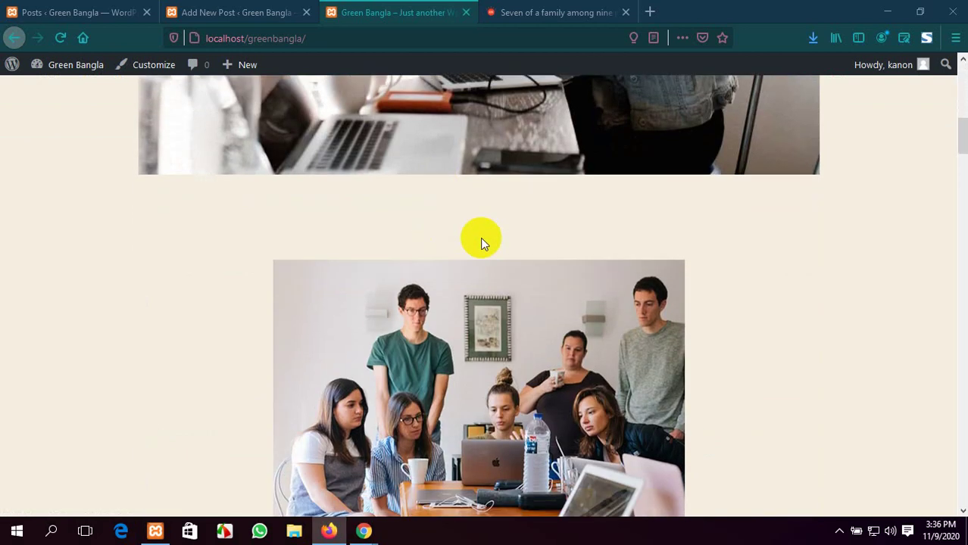
{"action": "scroll", "coordinate": [503, 274], "scroll_direction": "down", "scroll_amount": 3}
{"action": "scroll", "coordinate": [611, 345], "scroll_direction": "up", "scroll_amount": 6}
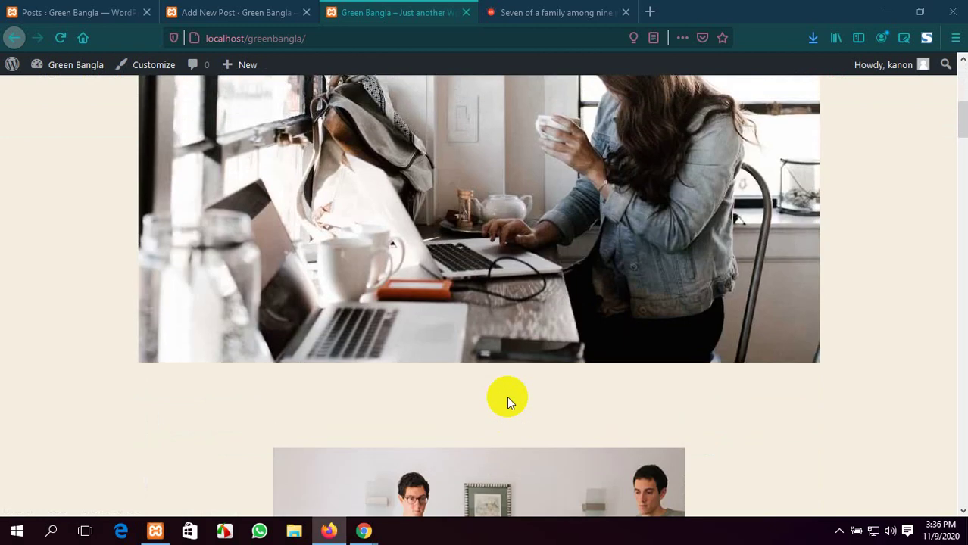
{"action": "scroll", "coordinate": [507, 396], "scroll_direction": "up", "scroll_amount": 3}
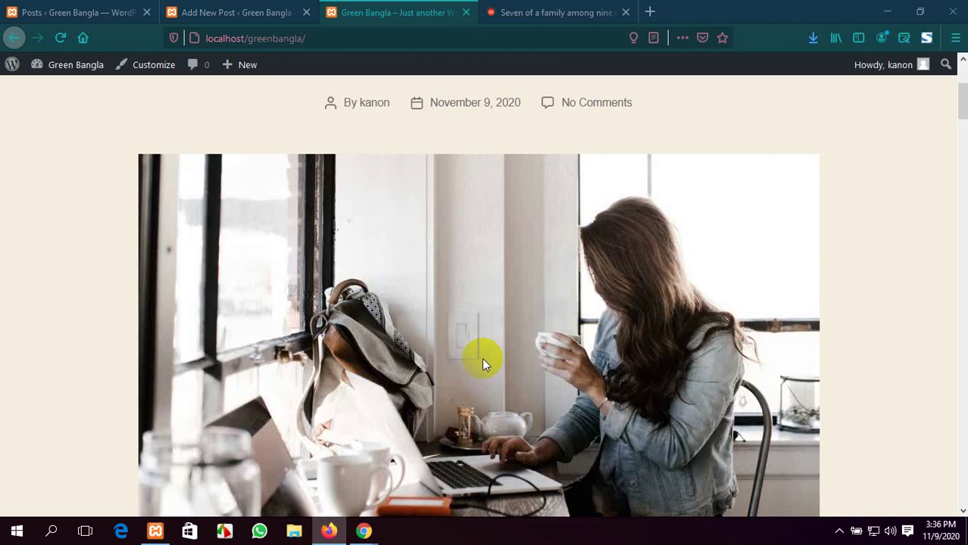
{"action": "scroll", "coordinate": [356, 317], "scroll_direction": "down", "scroll_amount": 3}
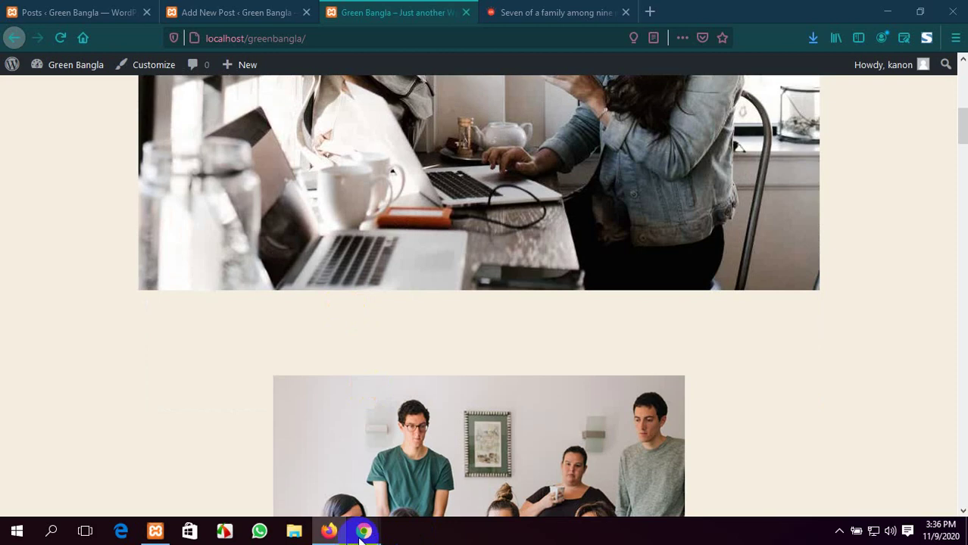
{"action": "mouse_move", "coordinate": [364, 531]}
{"action": "left_click", "coordinate": [287, 470]}
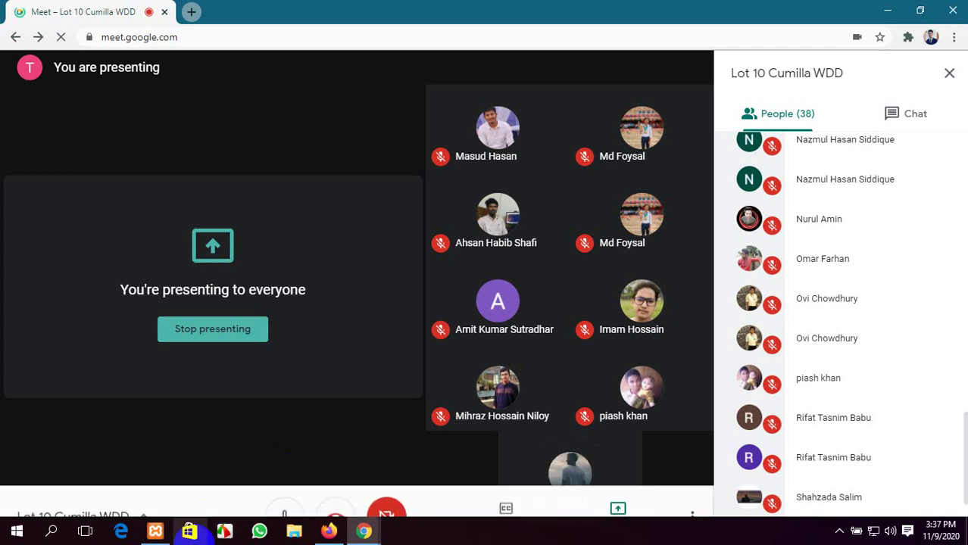
Bring the Firefox window showing the Green Bangla front page back to the front
{"action": "left_click", "coordinate": [330, 532]}
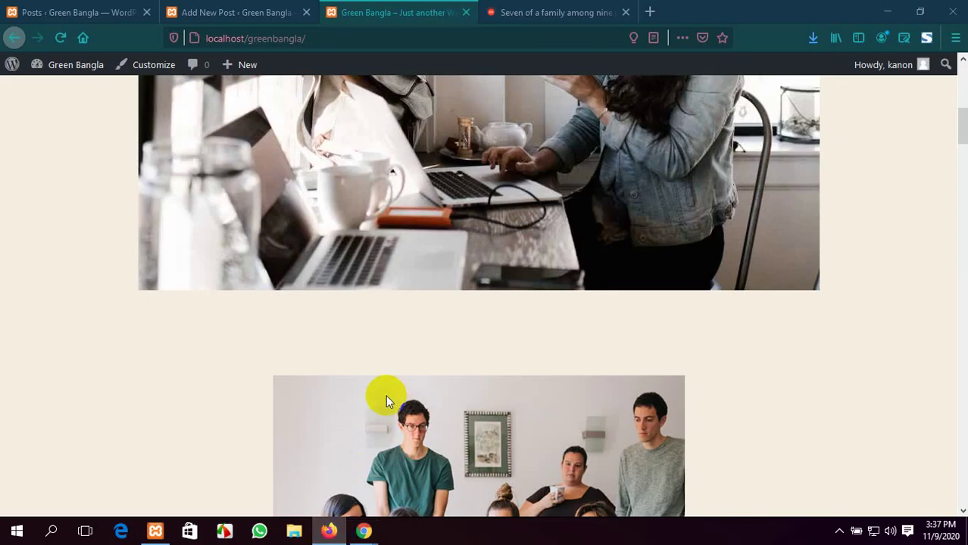
Return to the post editor and close the post-published panel
{"action": "scroll", "coordinate": [387, 393], "scroll_direction": "up", "scroll_amount": 3}
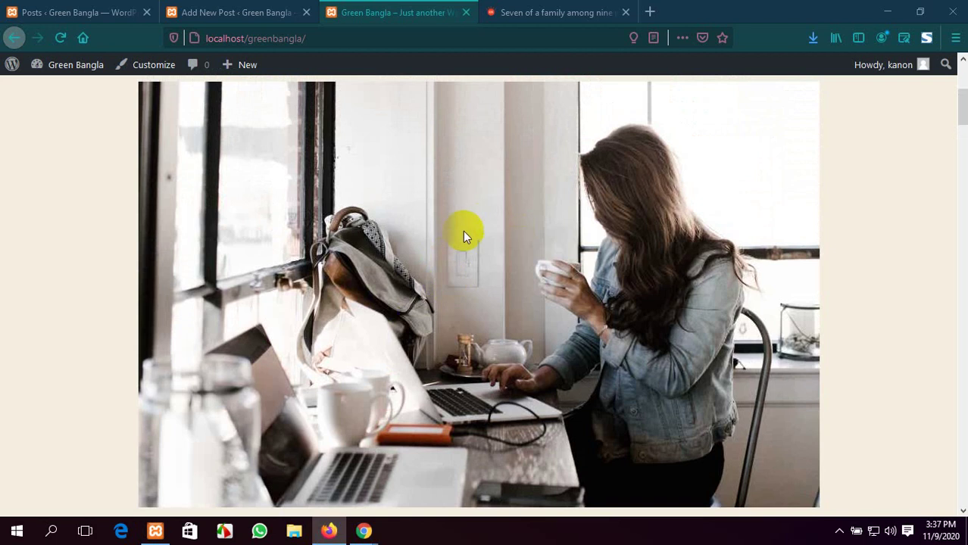
{"action": "left_click", "coordinate": [292, 11]}
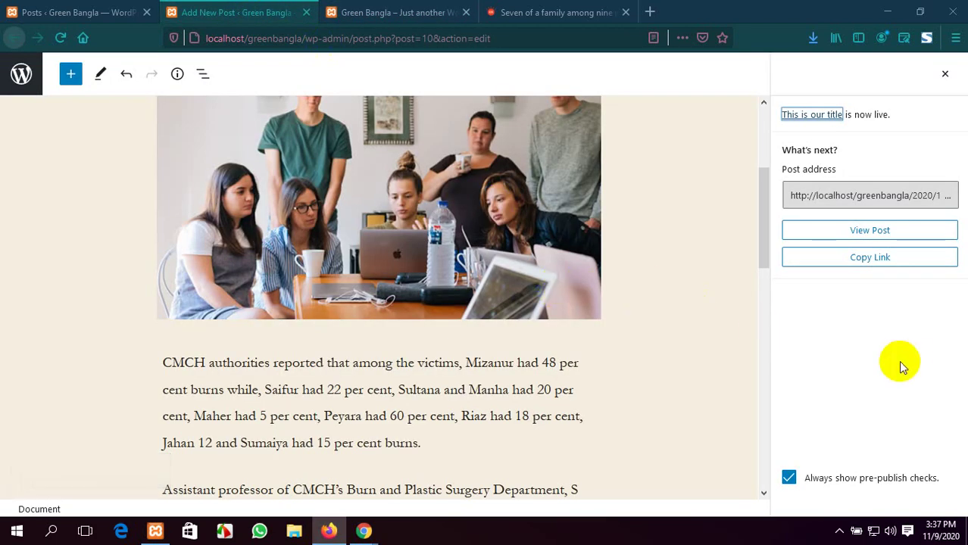
{"action": "left_click", "coordinate": [947, 75]}
{"action": "scroll", "coordinate": [838, 190], "scroll_direction": "up", "scroll_amount": 3}
{"action": "scroll", "coordinate": [856, 227], "scroll_direction": "down", "scroll_amount": 3}
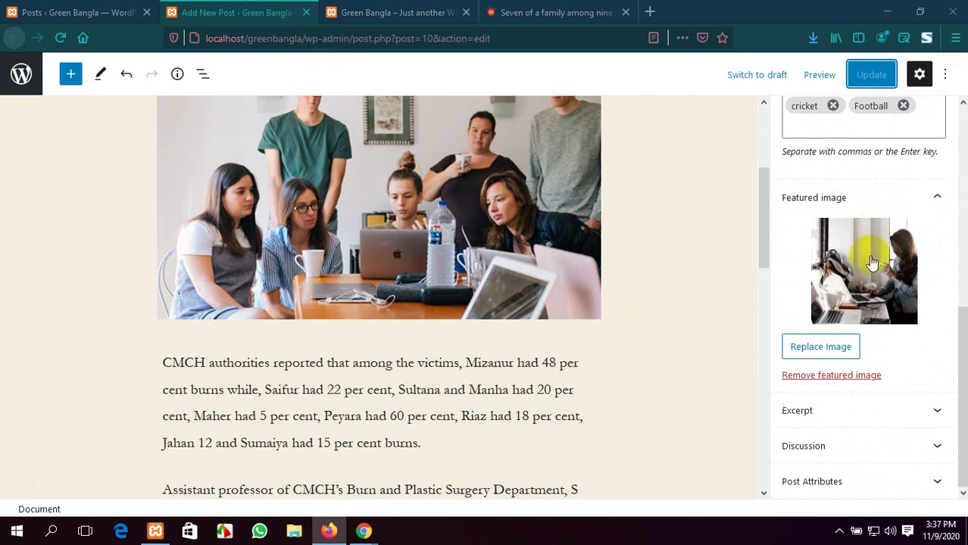
Scroll through the new post on the live front page and glance back at the editor
{"action": "left_click", "coordinate": [394, 12]}
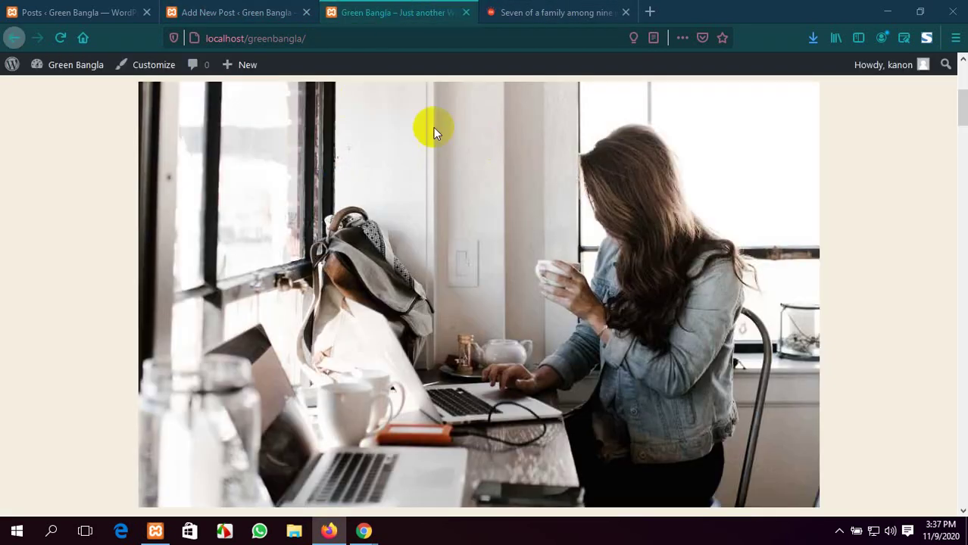
{"action": "scroll", "coordinate": [435, 133], "scroll_direction": "up", "scroll_amount": 2}
{"action": "scroll", "coordinate": [460, 247], "scroll_direction": "down", "scroll_amount": 5}
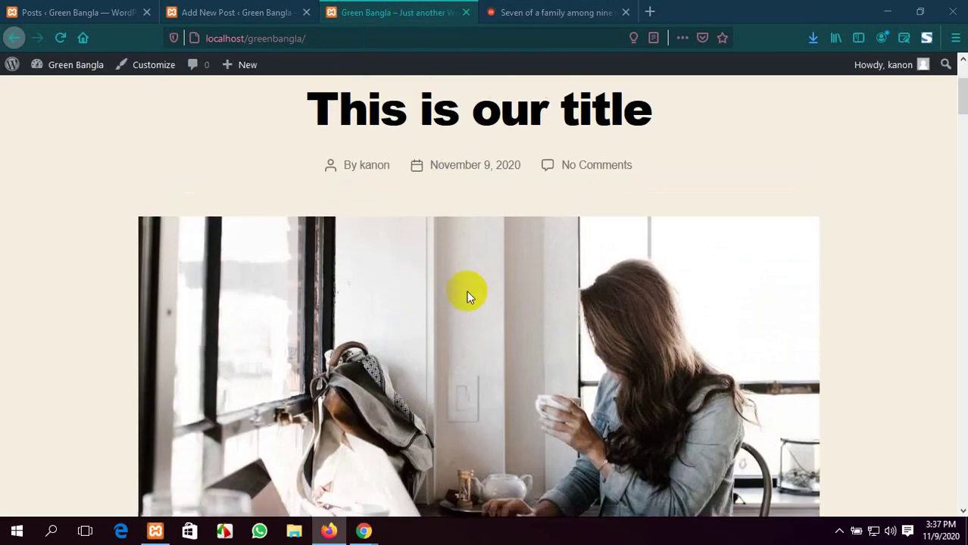
{"action": "scroll", "coordinate": [460, 250], "scroll_direction": "down", "scroll_amount": 4}
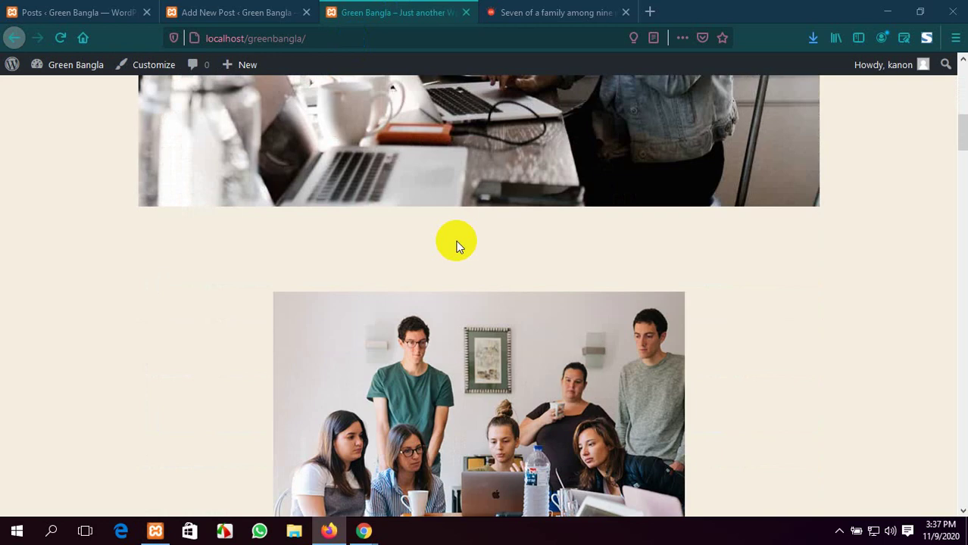
{"action": "scroll", "coordinate": [492, 301], "scroll_direction": "down", "scroll_amount": 3}
{"action": "left_click", "coordinate": [261, 11]}
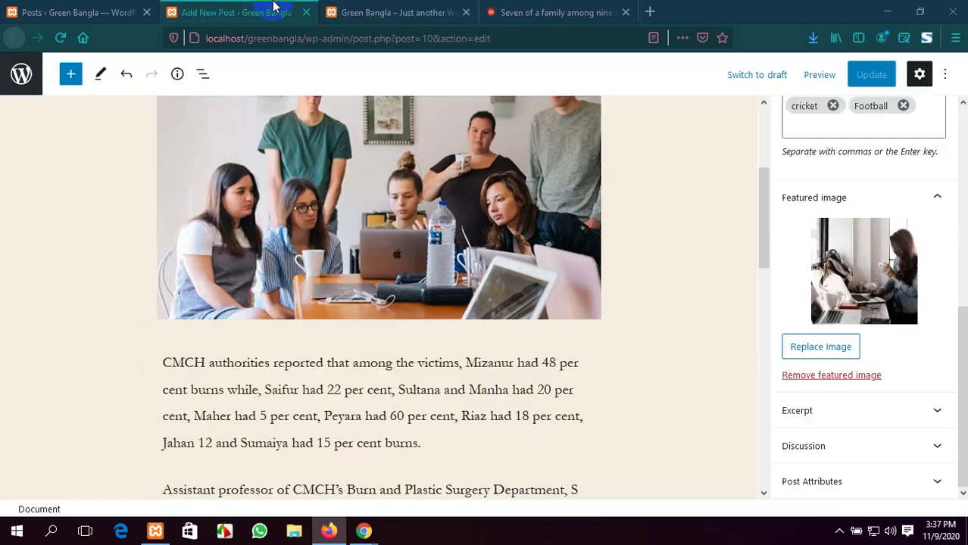
{"action": "scroll", "coordinate": [471, 345], "scroll_direction": "up", "scroll_amount": 3}
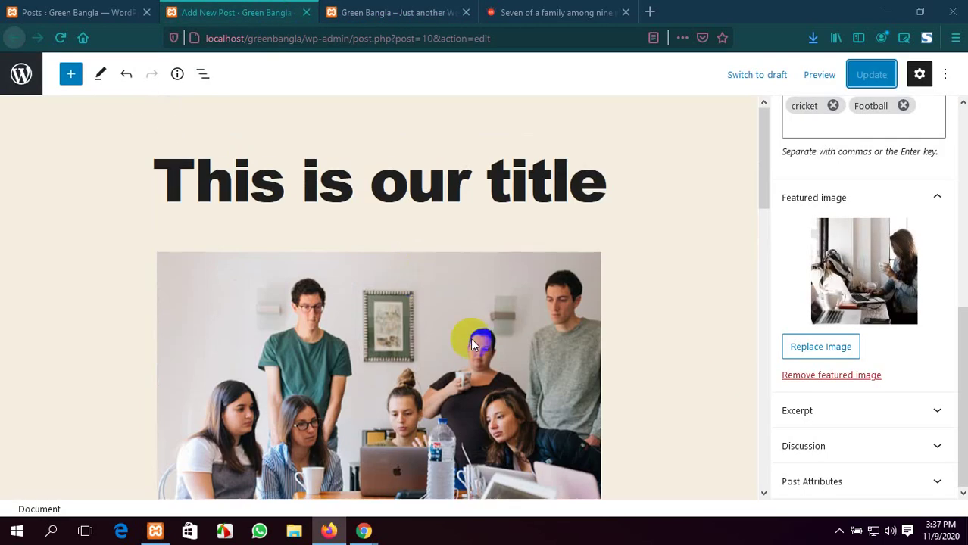
Compare the published post on the front page against the editor, switching between both tabs
{"action": "left_click", "coordinate": [378, 10]}
{"action": "scroll", "coordinate": [467, 379], "scroll_direction": "down", "scroll_amount": 1}
{"action": "scroll", "coordinate": [488, 309], "scroll_direction": "up", "scroll_amount": 8}
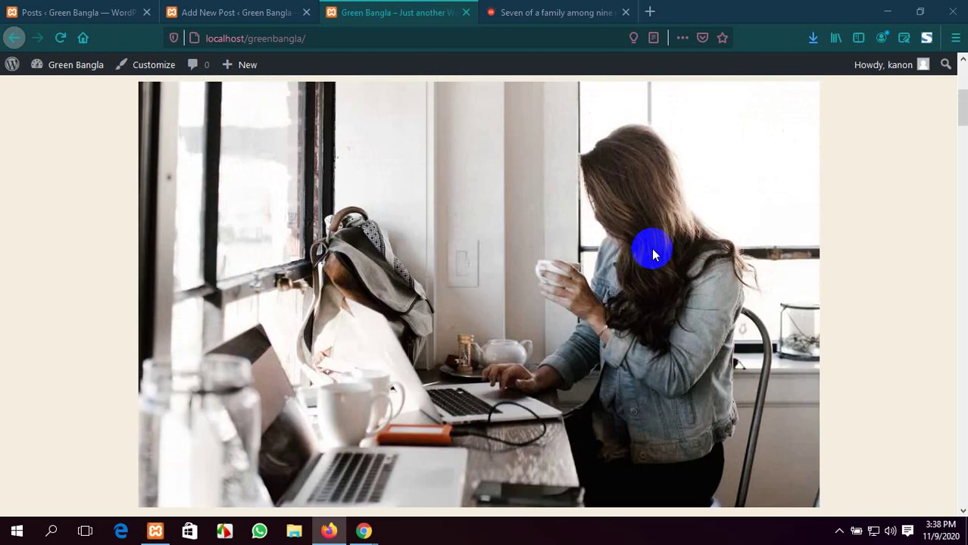
{"action": "left_click", "coordinate": [151, 244]}
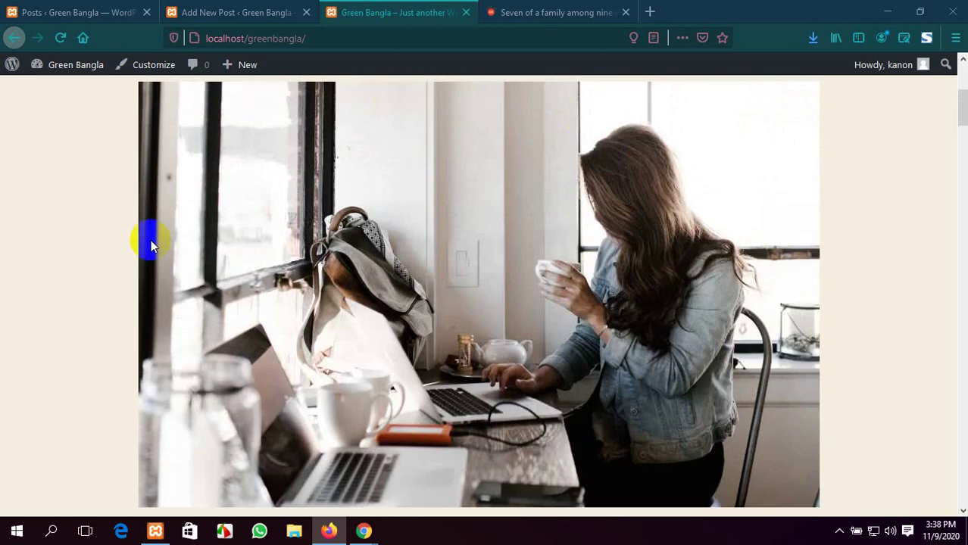
{"action": "scroll", "coordinate": [554, 323], "scroll_direction": "up", "scroll_amount": 1}
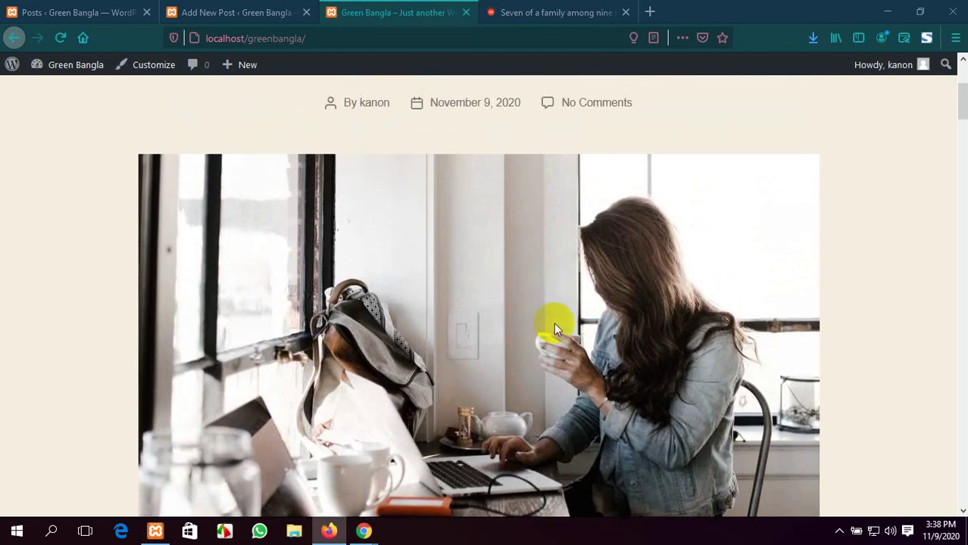
{"action": "scroll", "coordinate": [557, 322], "scroll_direction": "down", "scroll_amount": 3}
{"action": "scroll", "coordinate": [557, 321], "scroll_direction": "down", "scroll_amount": 8}
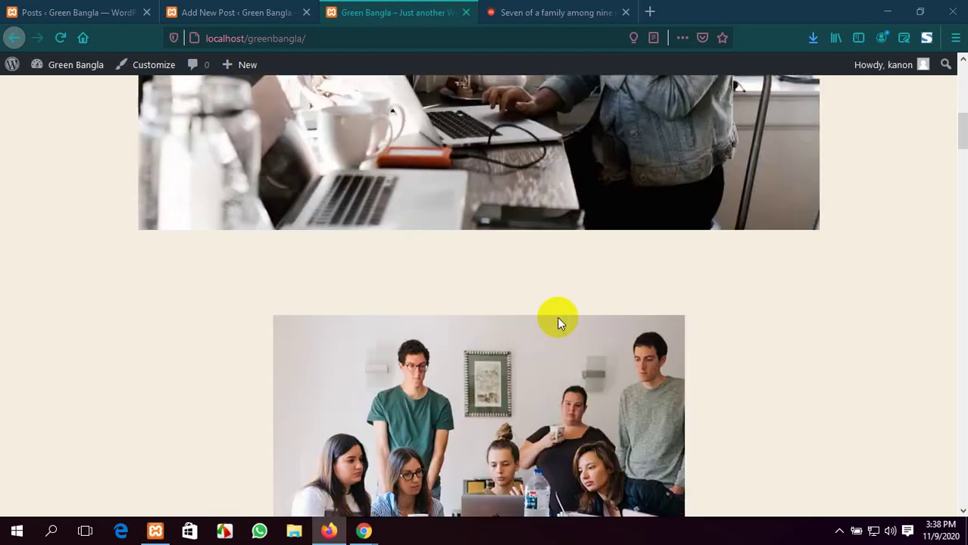
{"action": "left_click", "coordinate": [288, 8]}
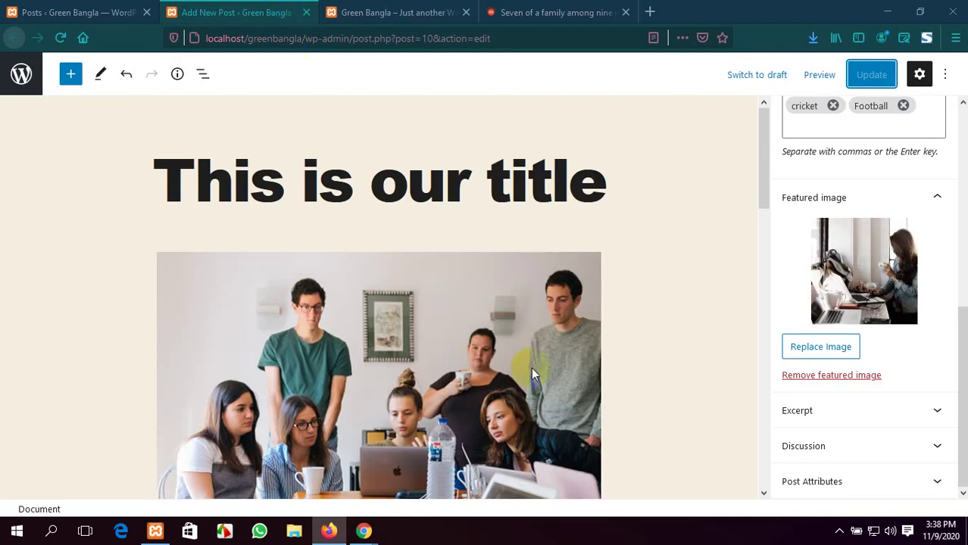
{"action": "left_click", "coordinate": [363, 10]}
{"action": "scroll", "coordinate": [509, 303], "scroll_direction": "down", "scroll_amount": 1}
{"action": "scroll", "coordinate": [509, 301], "scroll_direction": "down", "scroll_amount": 4}
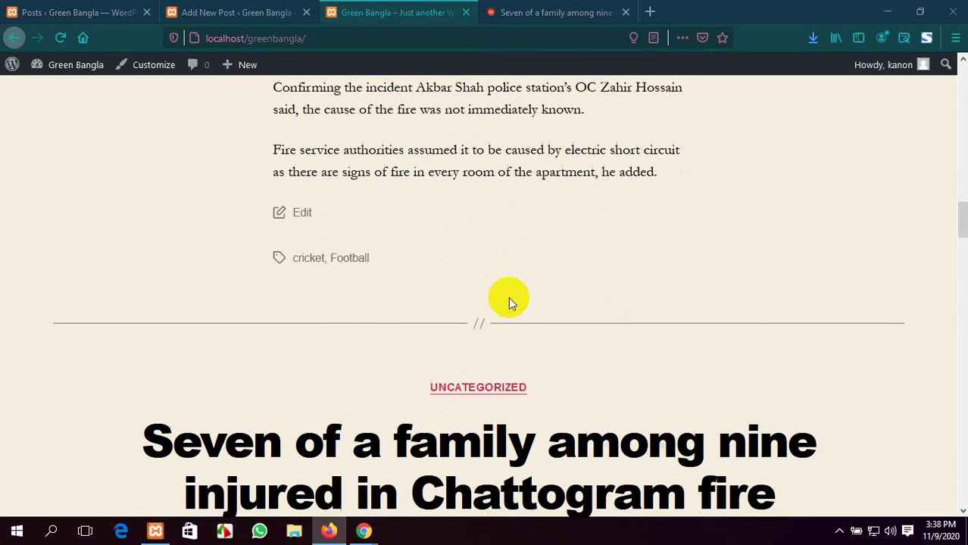
{"action": "scroll", "coordinate": [510, 301], "scroll_direction": "up", "scroll_amount": 3}
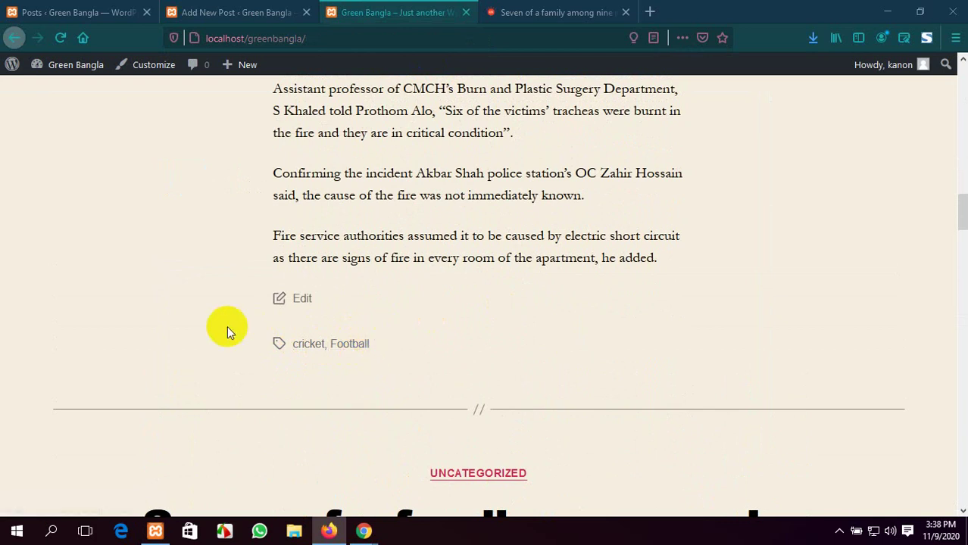
{"action": "left_click", "coordinate": [223, 11]}
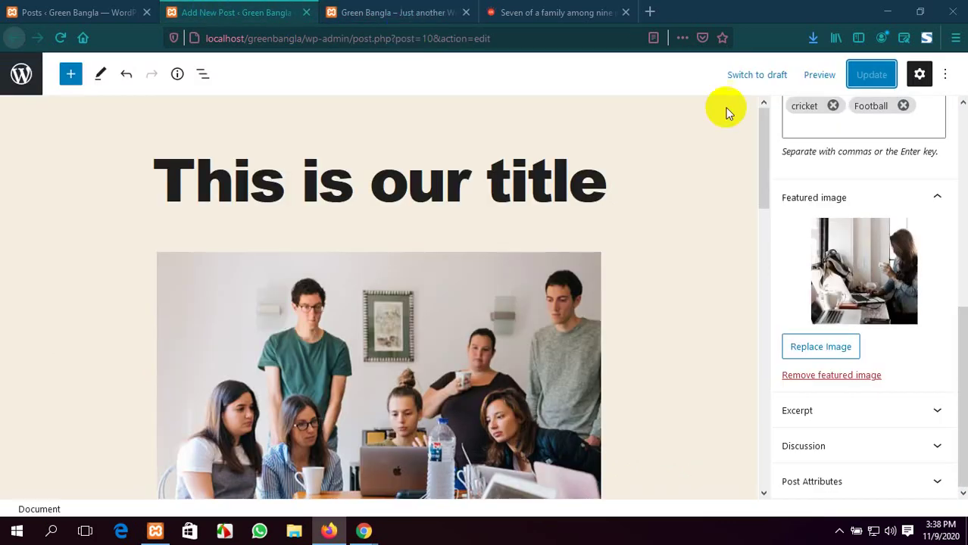
{"action": "scroll", "coordinate": [882, 371], "scroll_direction": "up", "scroll_amount": 3}
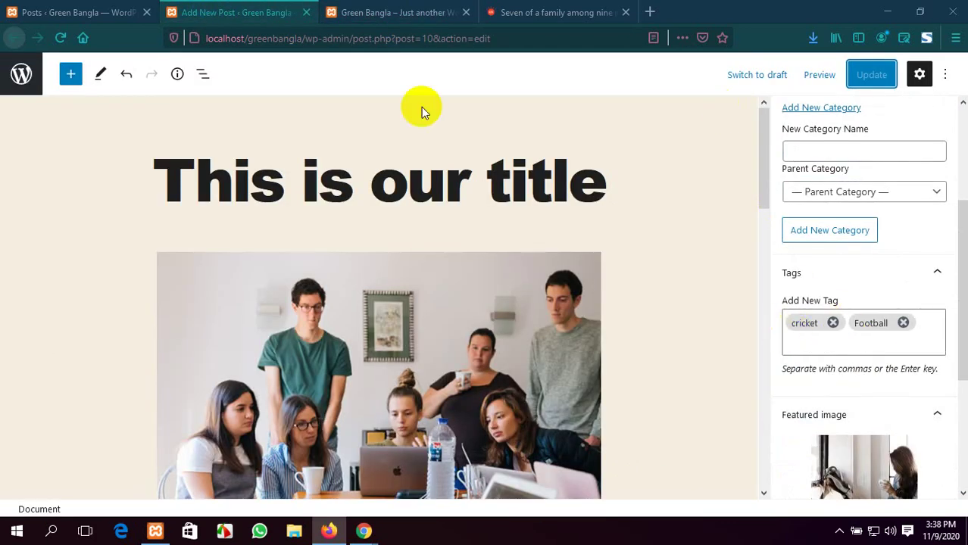
Open the published post on the live site to check its cricket and Football tags
{"action": "left_click", "coordinate": [431, 11]}
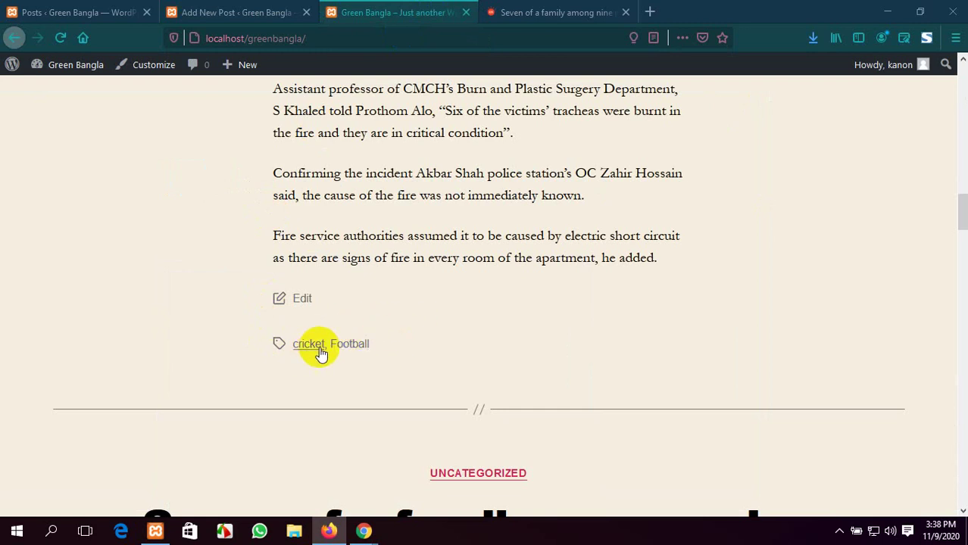
{"action": "scroll", "coordinate": [316, 355], "scroll_direction": "up", "scroll_amount": 3}
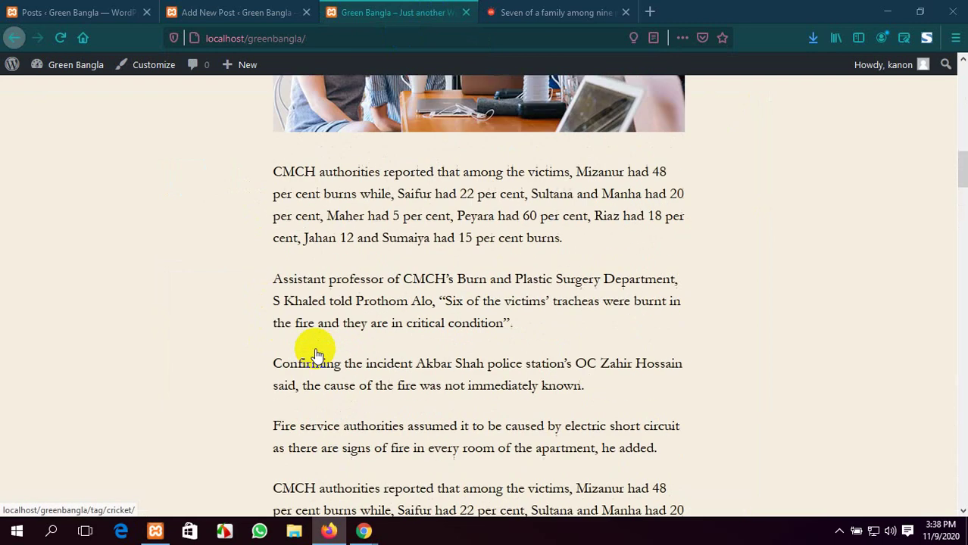
{"action": "scroll", "coordinate": [320, 403], "scroll_direction": "down", "scroll_amount": 3}
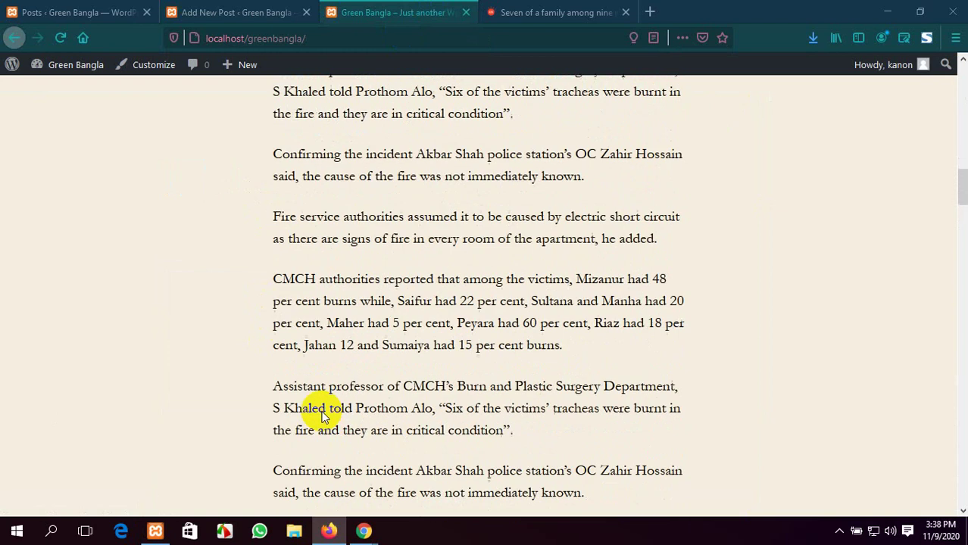
{"action": "left_click", "coordinate": [235, 12]}
{"action": "left_click", "coordinate": [389, 11]}
{"action": "scroll", "coordinate": [400, 303], "scroll_direction": "down", "scroll_amount": 3}
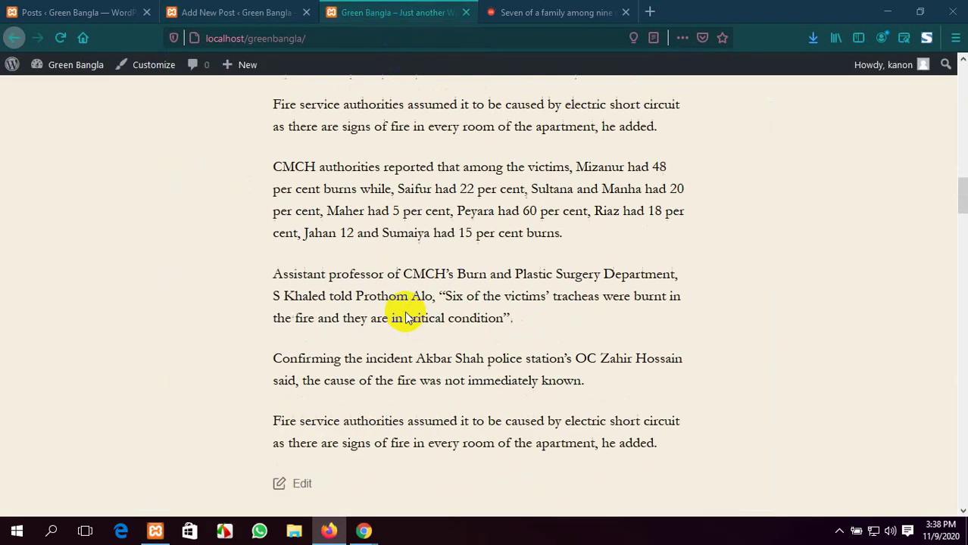
Open the Football tag archive, which shows 'Page Not Found', then go back to the post
{"action": "left_click", "coordinate": [352, 418]}
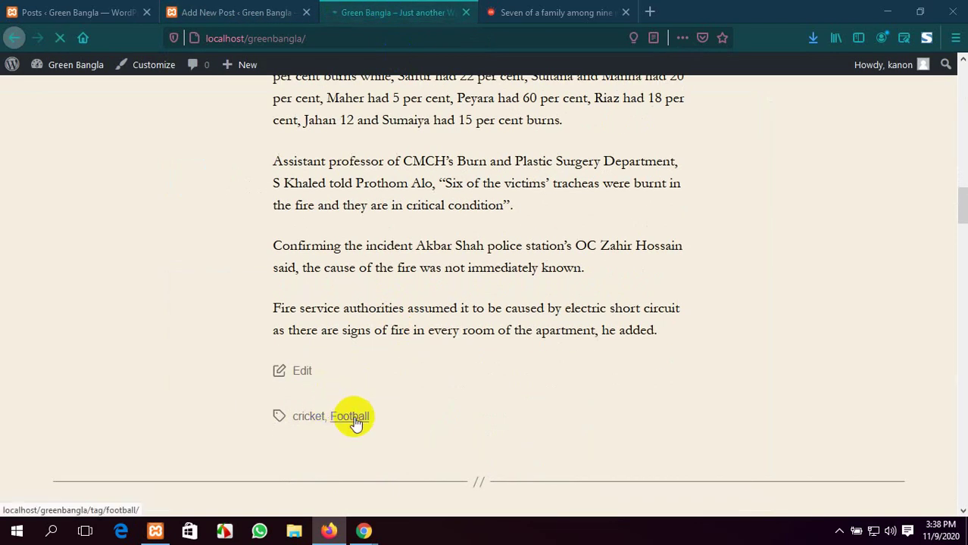
{"action": "scroll", "coordinate": [356, 421], "scroll_direction": "down", "scroll_amount": 2}
{"action": "scroll", "coordinate": [356, 421], "scroll_direction": "up", "scroll_amount": 3}
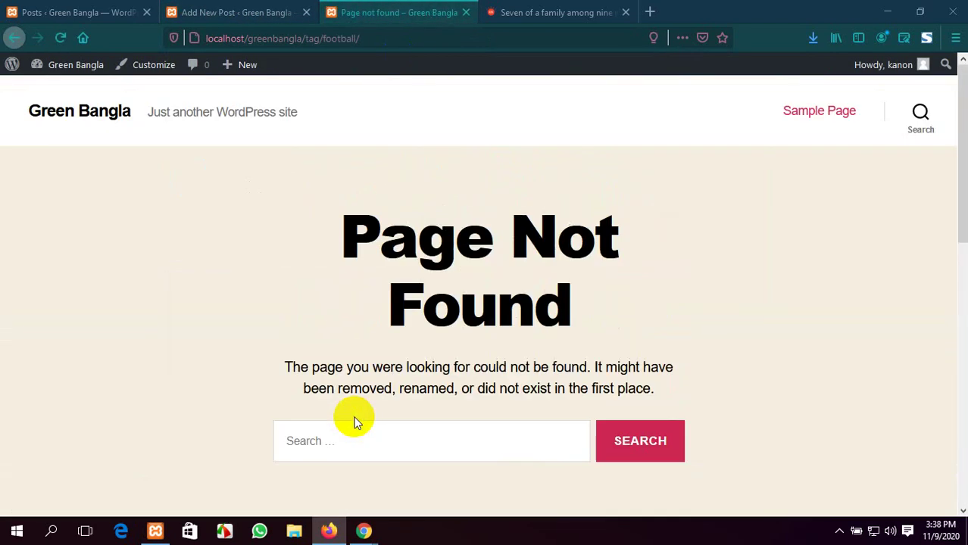
{"action": "left_click", "coordinate": [14, 38]}
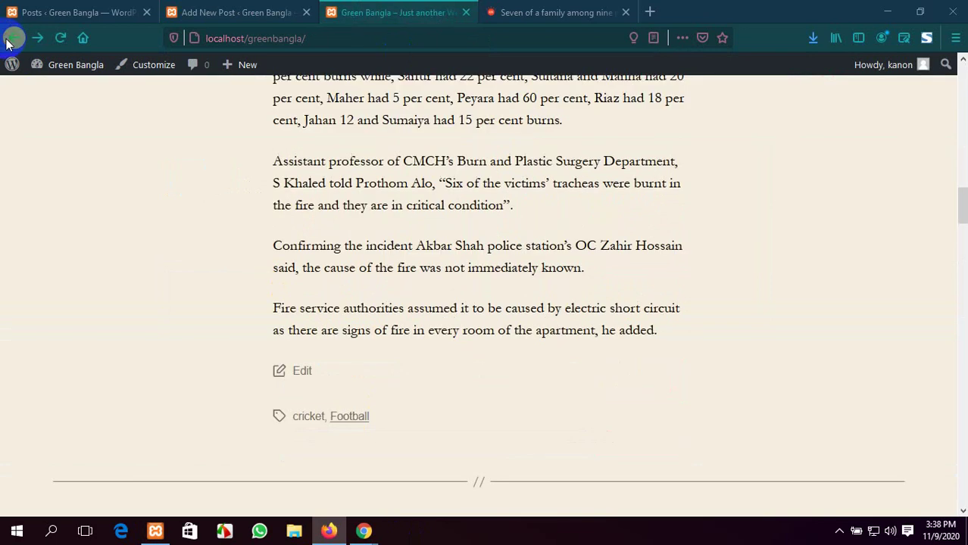
Recheck the published post on the site, then return to the post 10 editor
{"action": "left_click", "coordinate": [211, 6]}
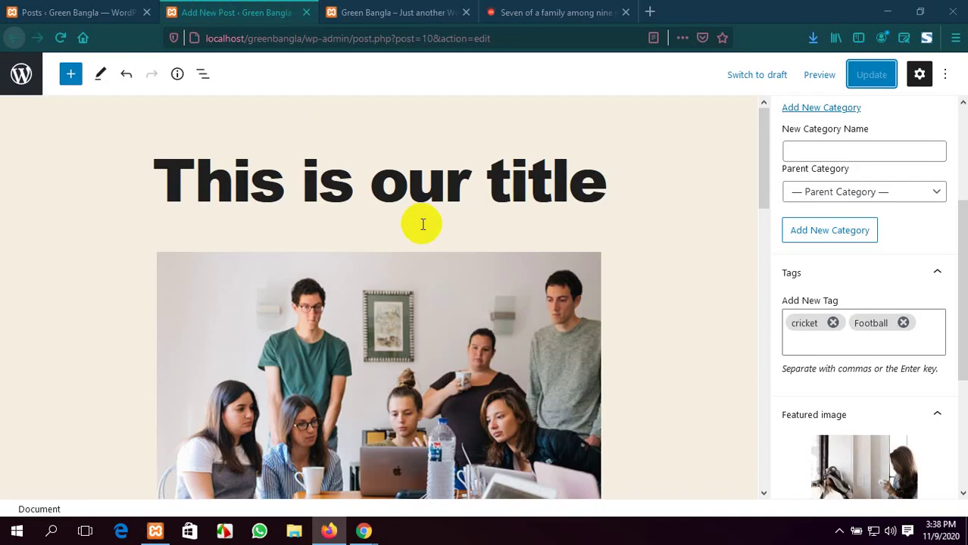
{"action": "scroll", "coordinate": [479, 253], "scroll_direction": "down", "scroll_amount": 5}
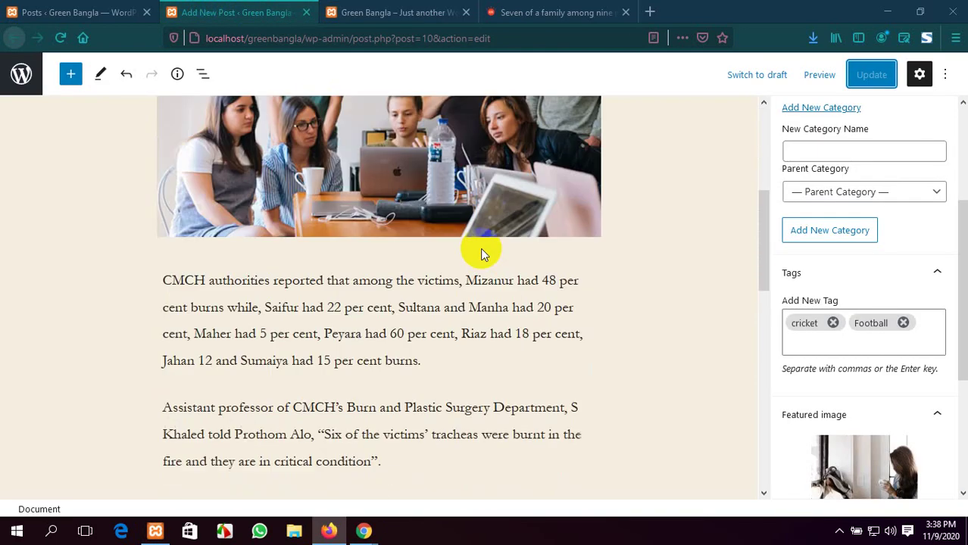
{"action": "left_click", "coordinate": [384, 13]}
{"action": "scroll", "coordinate": [536, 341], "scroll_direction": "down", "scroll_amount": 6}
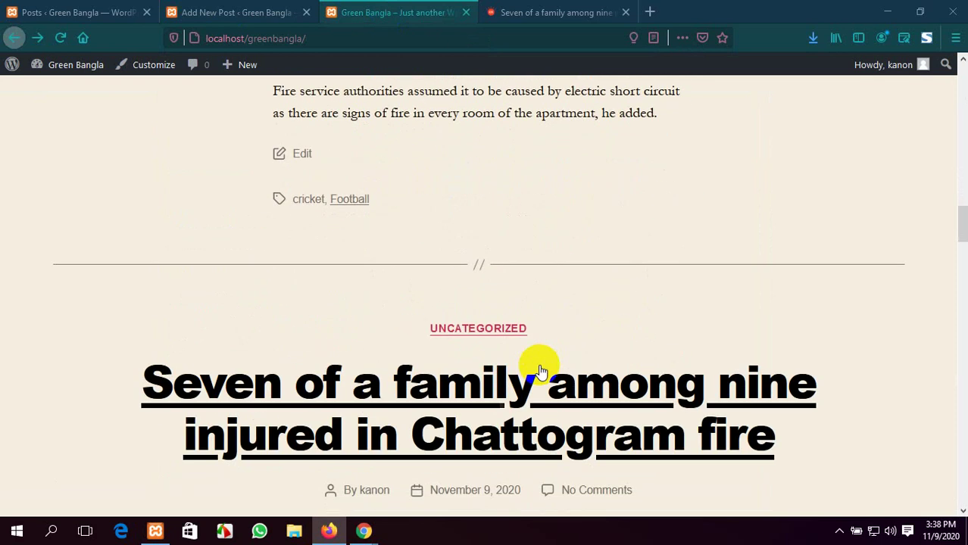
{"action": "scroll", "coordinate": [424, 355], "scroll_direction": "down", "scroll_amount": 10}
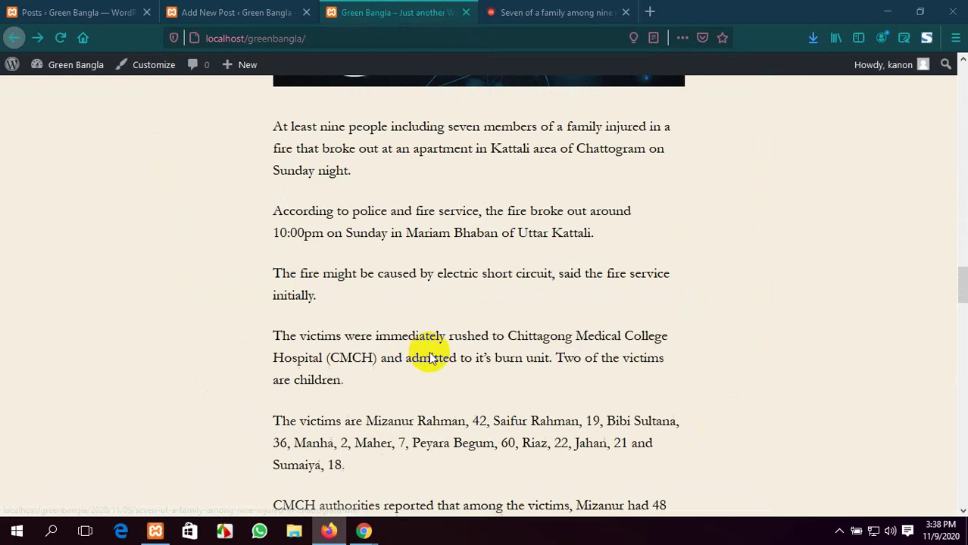
{"action": "scroll", "coordinate": [426, 357], "scroll_direction": "up", "scroll_amount": 10}
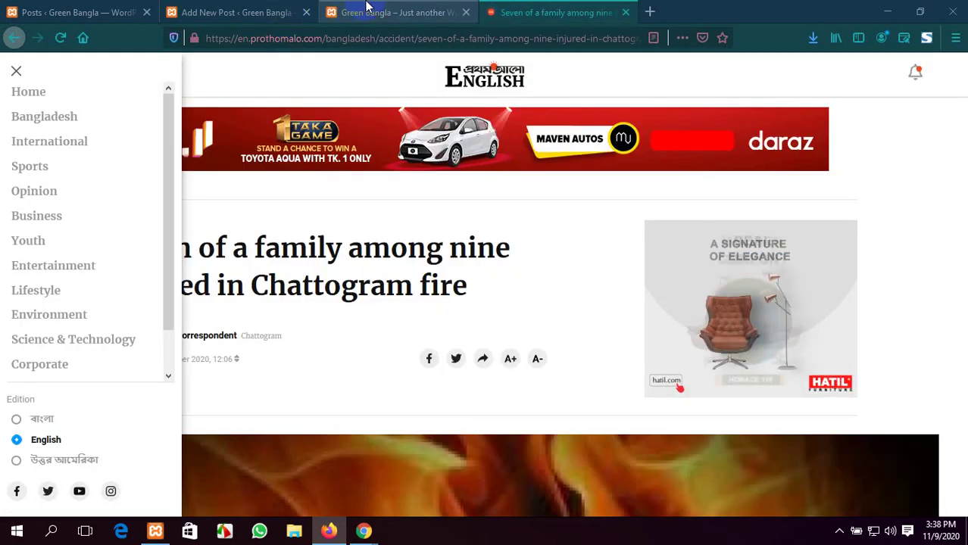
{"action": "left_click", "coordinate": [234, 12]}
Expand the Excerpt panel and focus its text box, collapse it, then expand Discussion before viewing the site
{"action": "scroll", "coordinate": [826, 424], "scroll_direction": "down", "scroll_amount": 3}
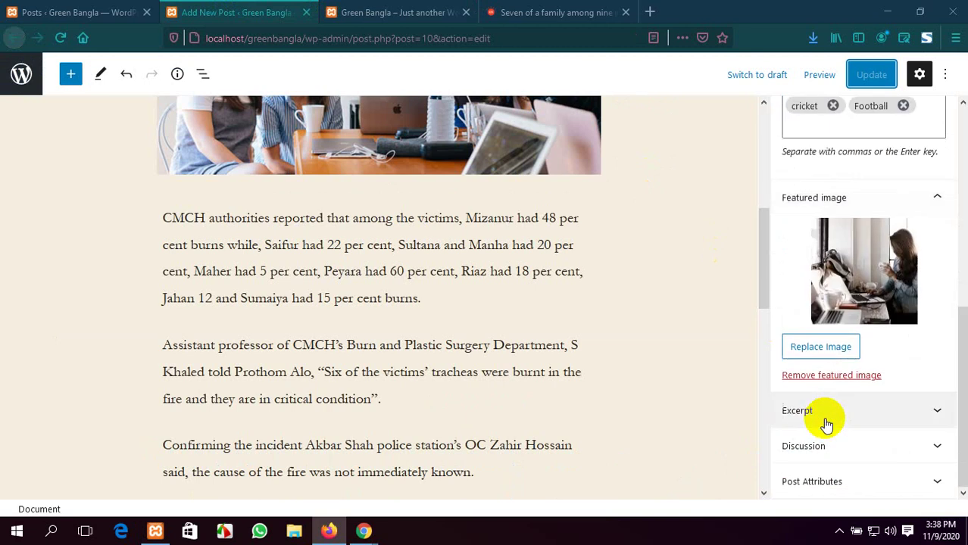
{"action": "left_click", "coordinate": [878, 411]}
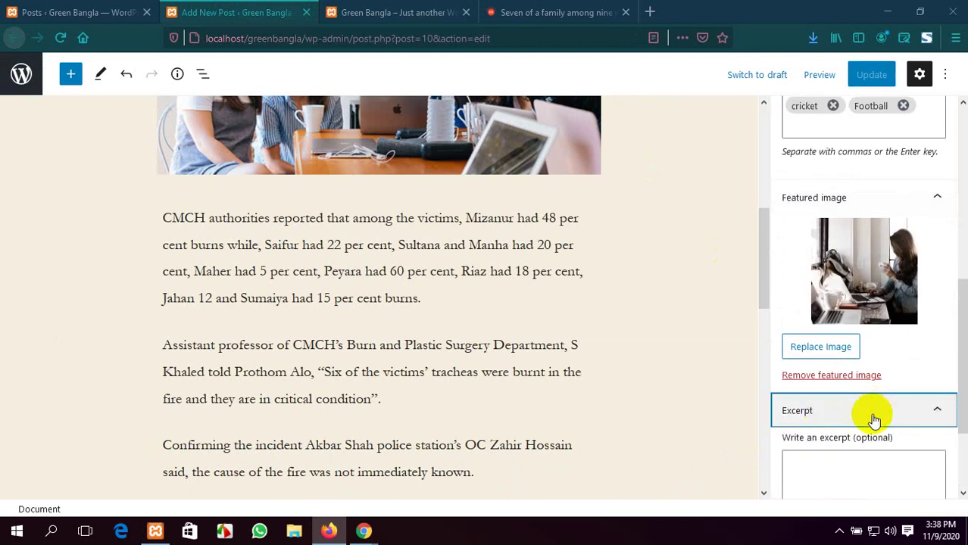
{"action": "scroll", "coordinate": [852, 425], "scroll_direction": "down", "scroll_amount": 2}
{"action": "left_click", "coordinate": [826, 352]}
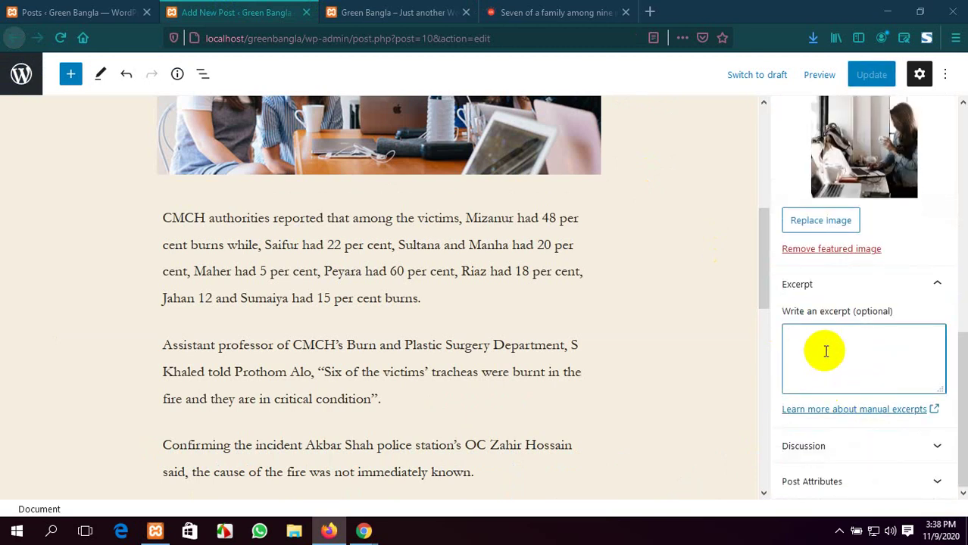
{"action": "left_click", "coordinate": [928, 284]}
{"action": "left_click", "coordinate": [913, 448]}
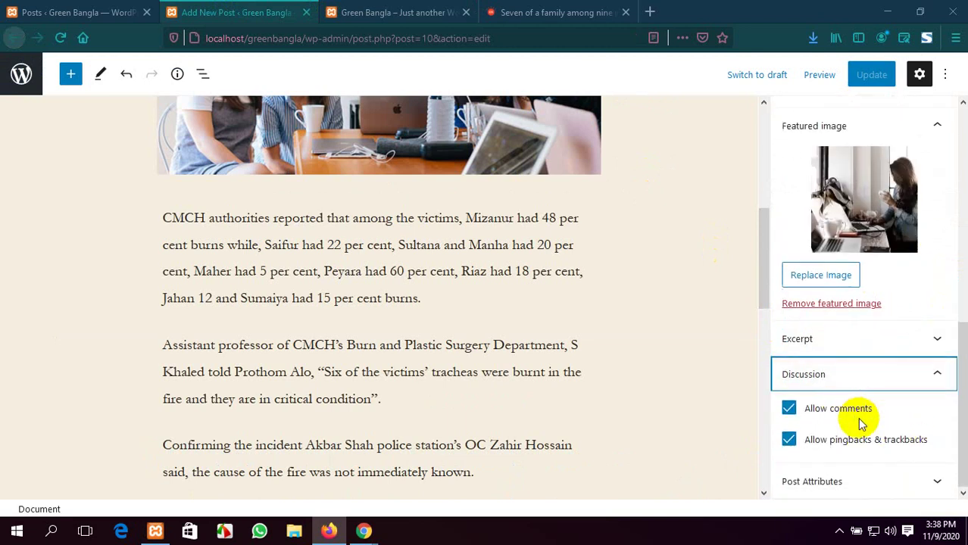
{"action": "left_click", "coordinate": [436, 13]}
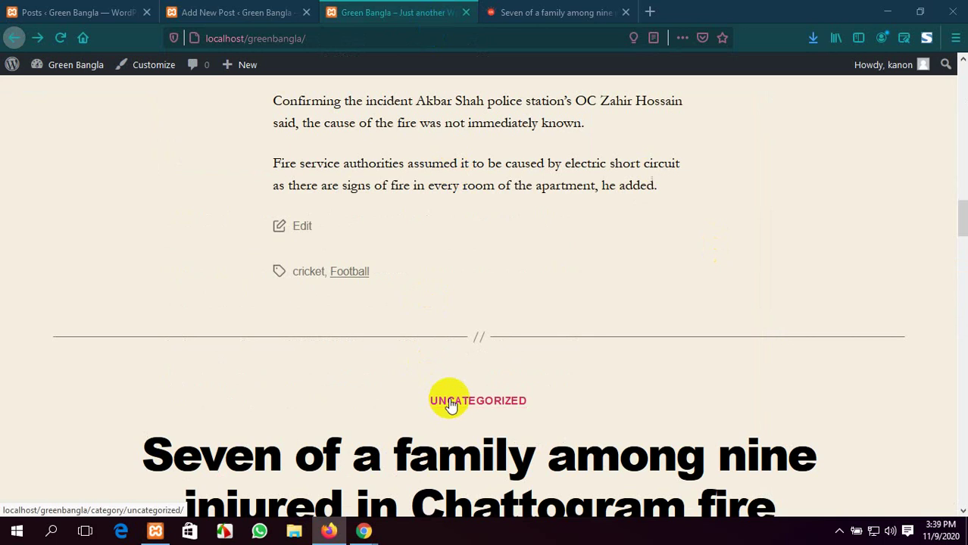
Scroll the Green Bangla front page, view the All Posts list, then switch to Google Meet
{"action": "scroll", "coordinate": [450, 406], "scroll_direction": "up", "scroll_amount": 10}
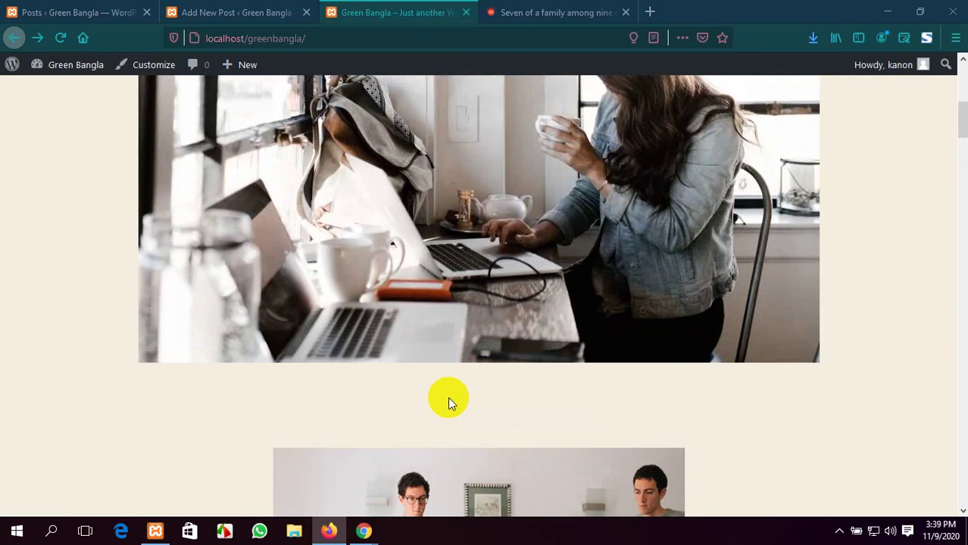
{"action": "scroll", "coordinate": [448, 397], "scroll_direction": "down", "scroll_amount": 15}
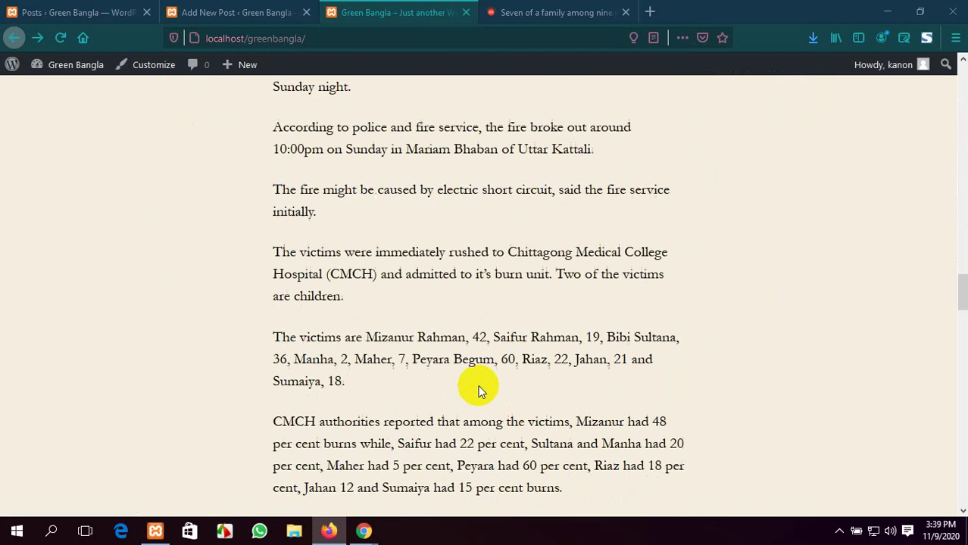
{"action": "scroll", "coordinate": [530, 326], "scroll_direction": "down", "scroll_amount": 5}
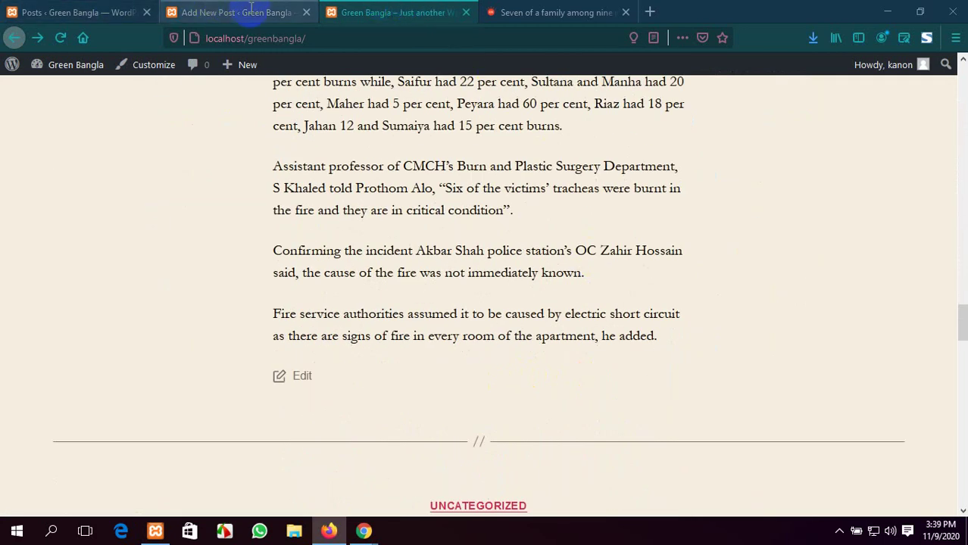
{"action": "scroll", "coordinate": [432, 253], "scroll_direction": "up", "scroll_amount": 11}
{"action": "scroll", "coordinate": [432, 253], "scroll_direction": "down", "scroll_amount": 20}
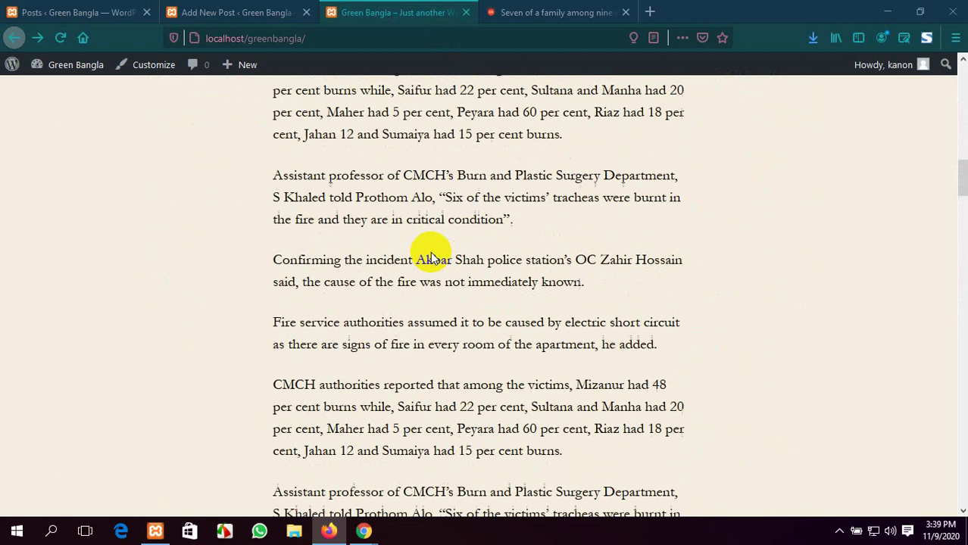
{"action": "scroll", "coordinate": [430, 256], "scroll_direction": "up", "scroll_amount": 20}
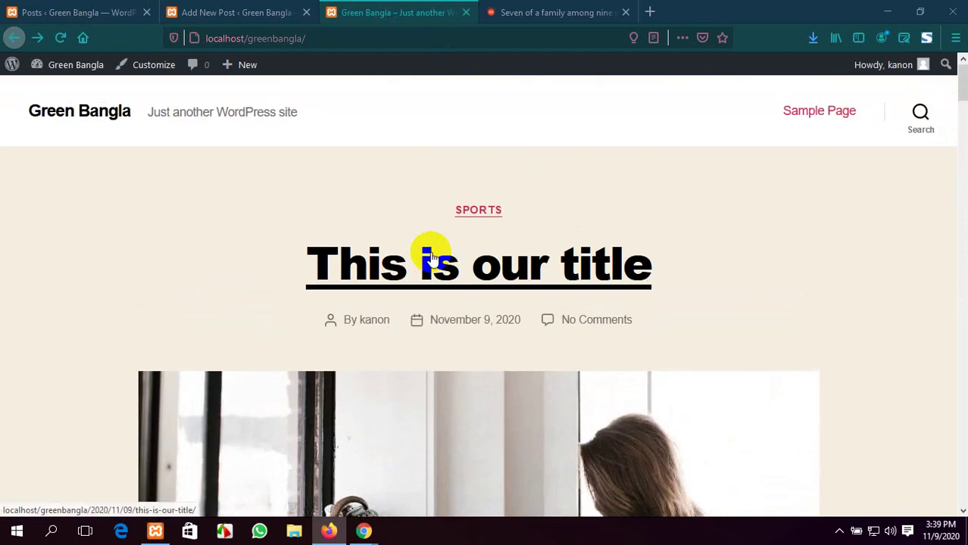
{"action": "left_click", "coordinate": [79, 11]}
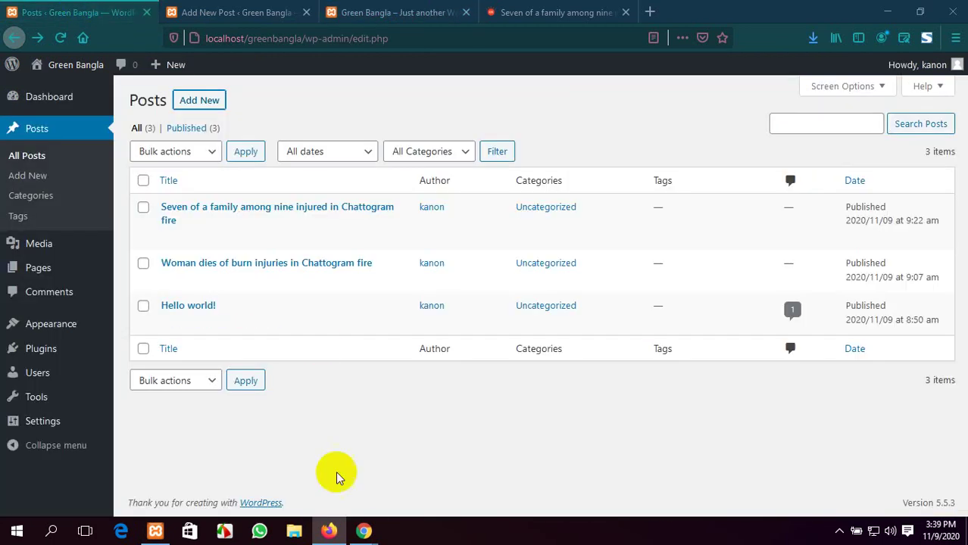
{"action": "left_click", "coordinate": [364, 529]}
{"action": "left_click", "coordinate": [357, 492]}
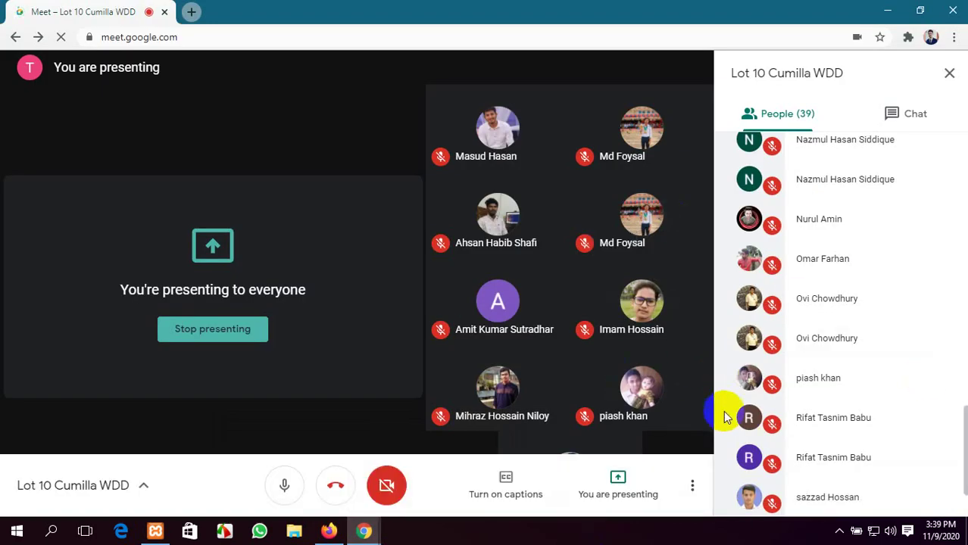
Close the Firefox posts list, editor, Green Bangla and Prothom Alo tabs, then start a new Chrome tab
{"action": "scroll", "coordinate": [724, 402], "scroll_direction": "up", "scroll_amount": 15}
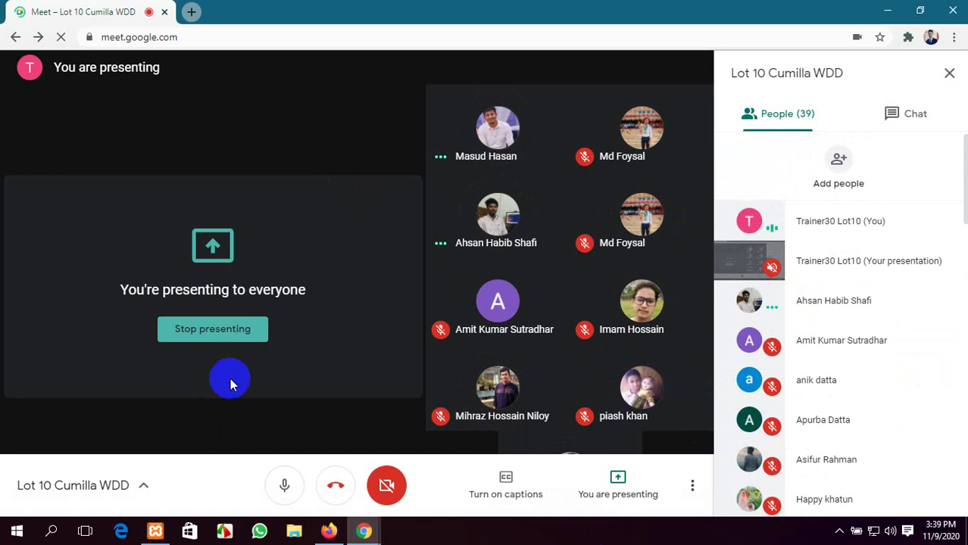
{"action": "left_click", "coordinate": [328, 531]}
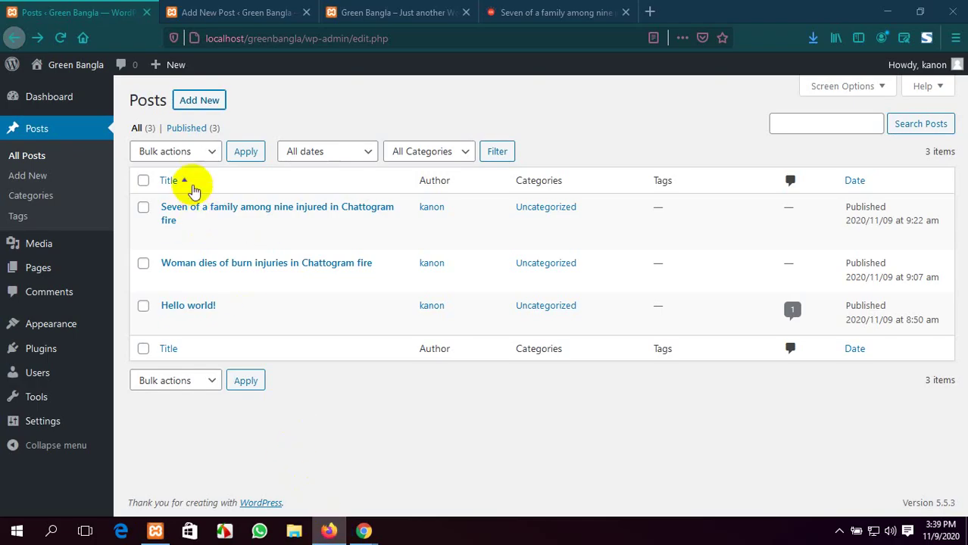
{"action": "left_click", "coordinate": [147, 13]}
{"action": "left_click", "coordinate": [147, 13]}
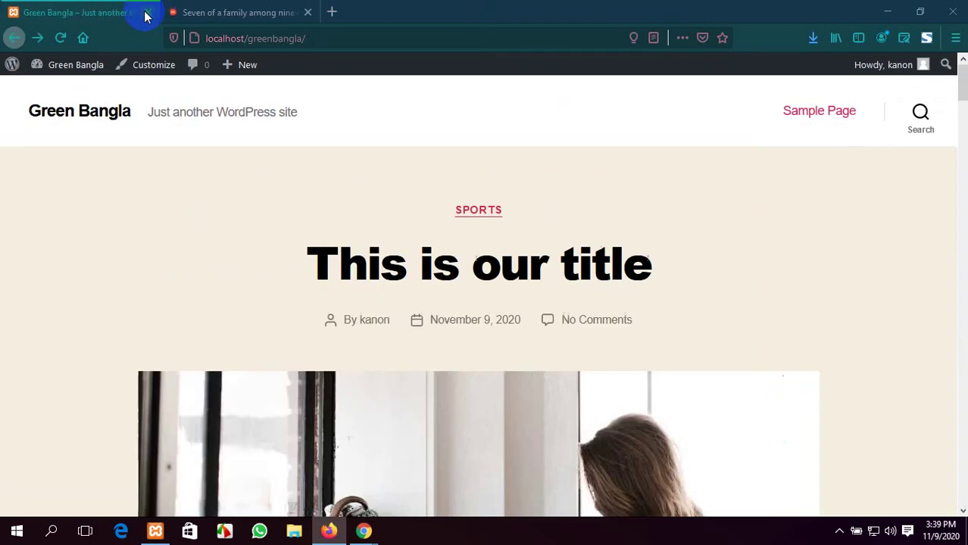
{"action": "left_click", "coordinate": [147, 13]}
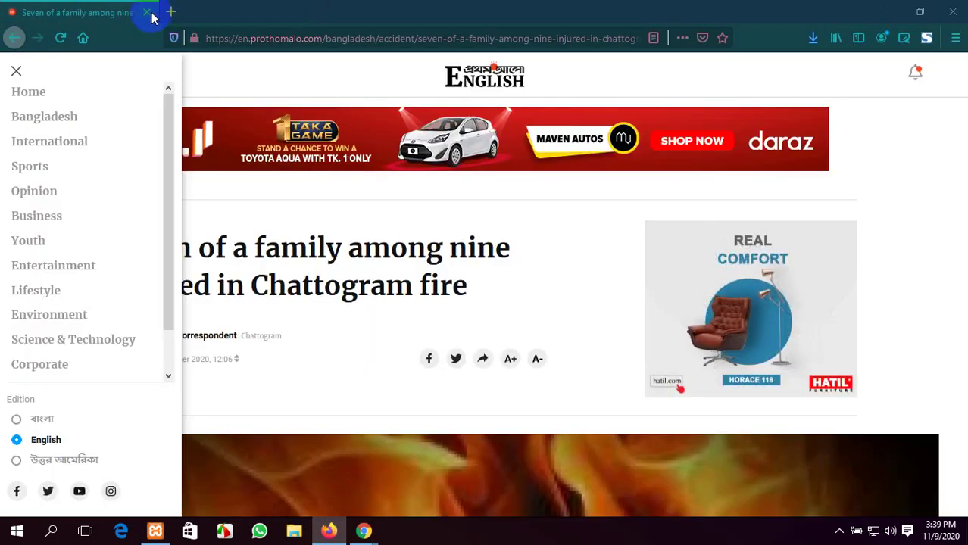
{"action": "left_click", "coordinate": [148, 13]}
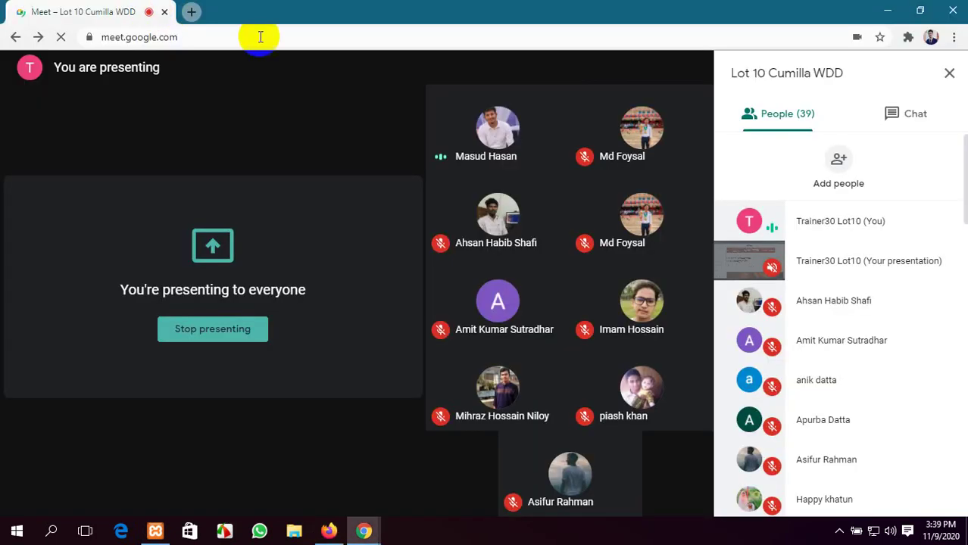
{"action": "left_click", "coordinate": [188, 13]}
Load the live site's WordPress dashboard from the Live Server bookmarks and log in
{"action": "left_click", "coordinate": [510, 61]}
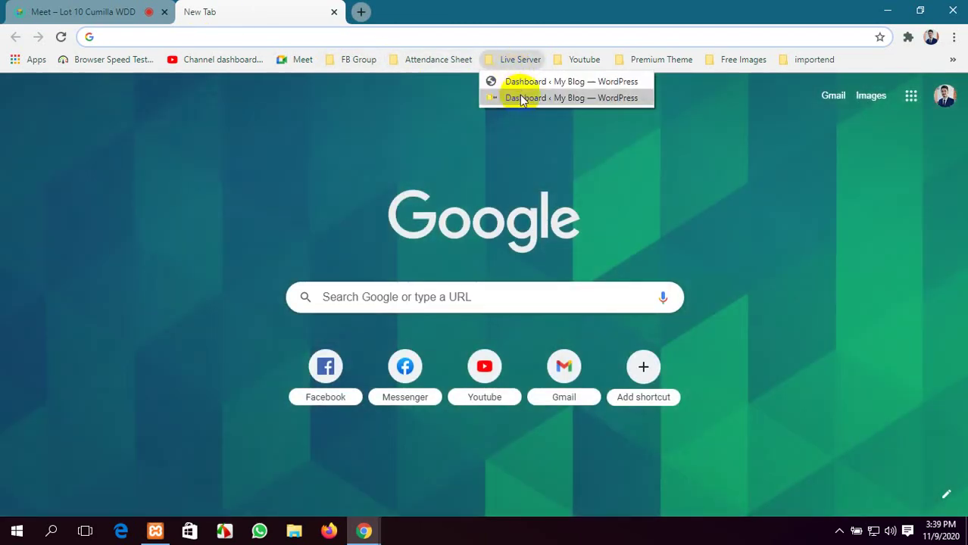
{"action": "left_click", "coordinate": [522, 99]}
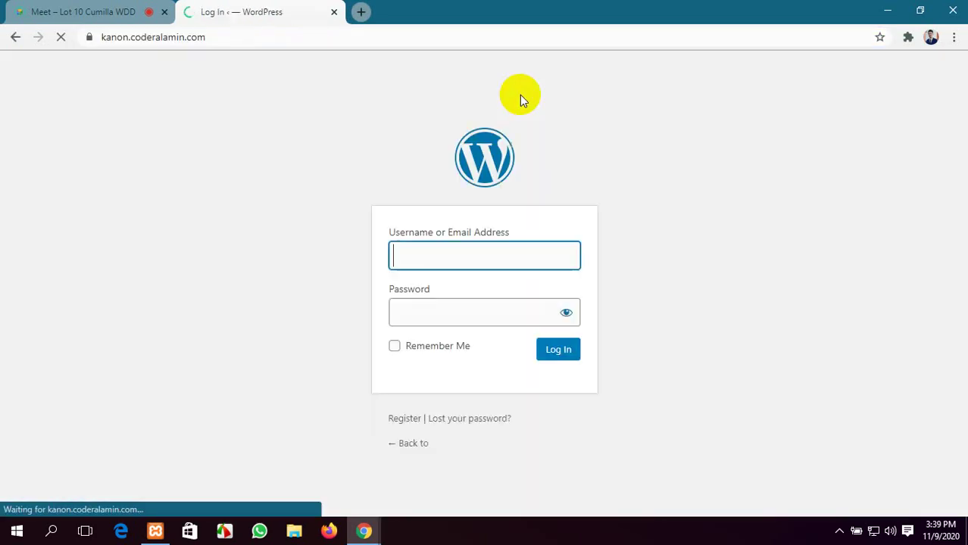
{"action": "left_click", "coordinate": [561, 350]}
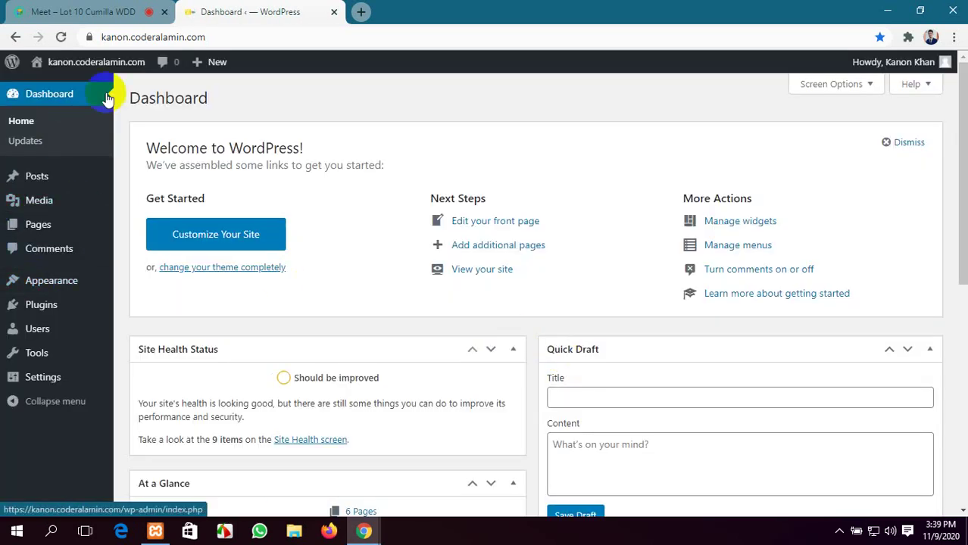
Open the live site in a new tab, then return to the Dashboard's Plugins > Installed Plugins
{"action": "mouse_move", "coordinate": [110, 64]}
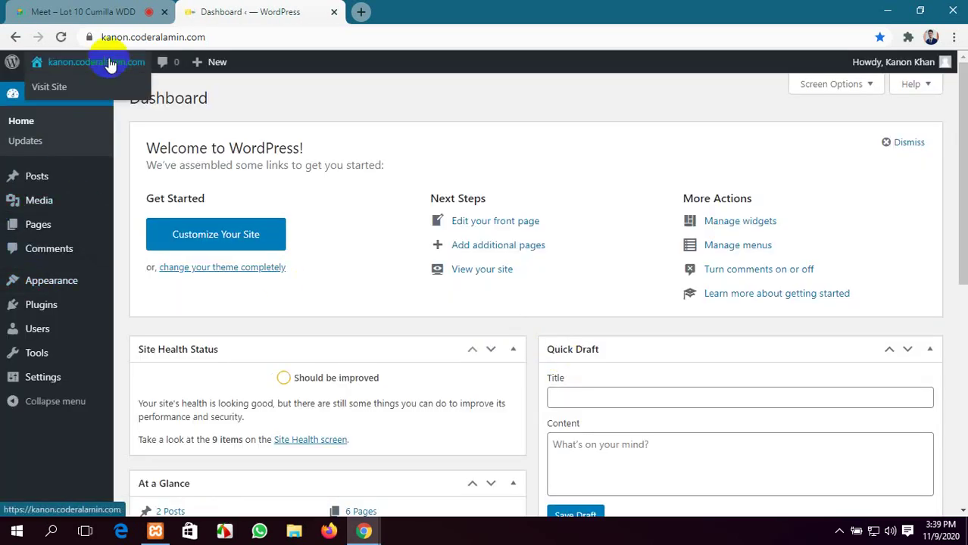
{"action": "middle_click", "coordinate": [93, 89]}
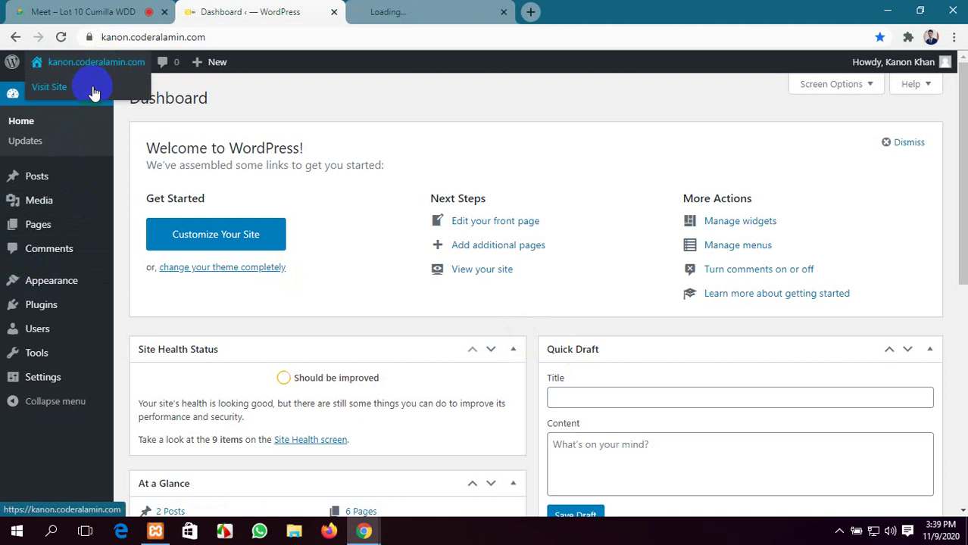
{"action": "left_click", "coordinate": [413, 8]}
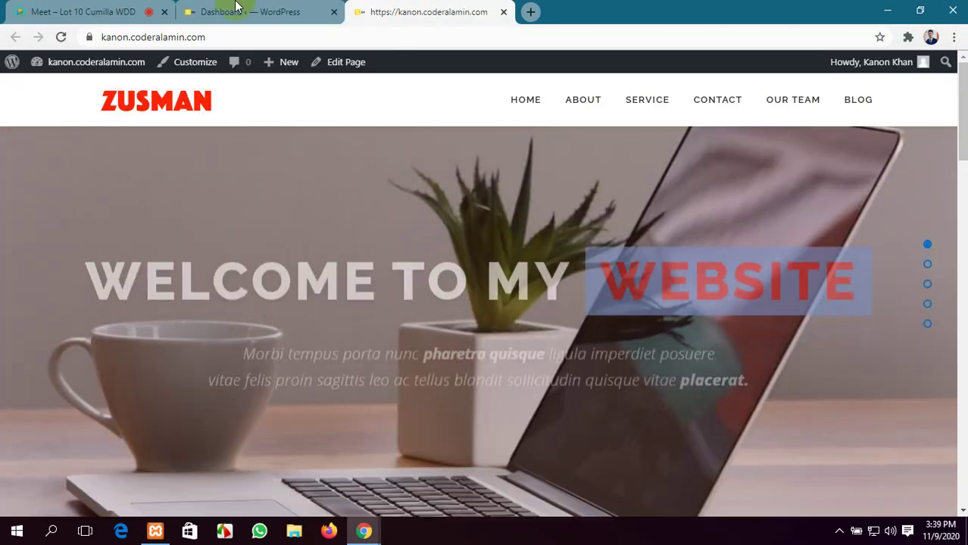
{"action": "left_click", "coordinate": [237, 6]}
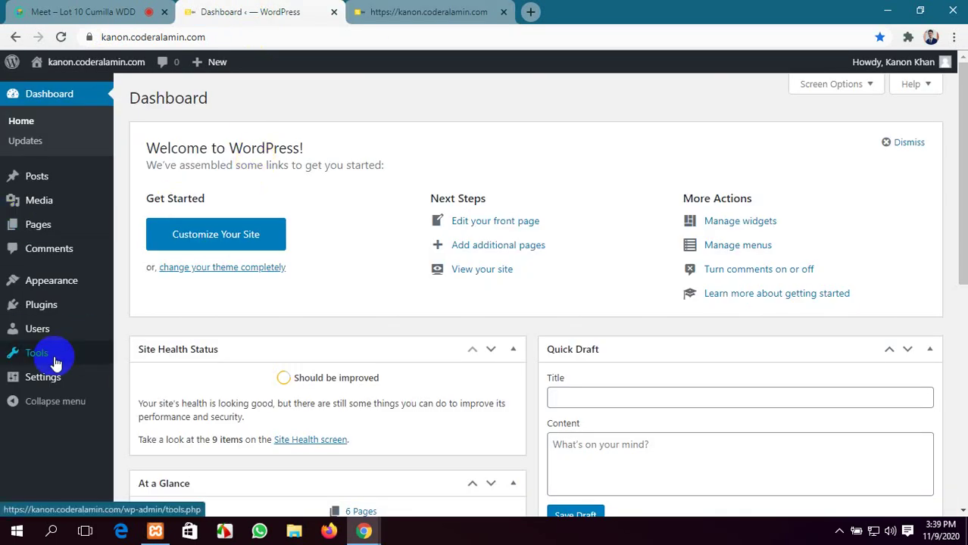
{"action": "mouse_move", "coordinate": [82, 282]}
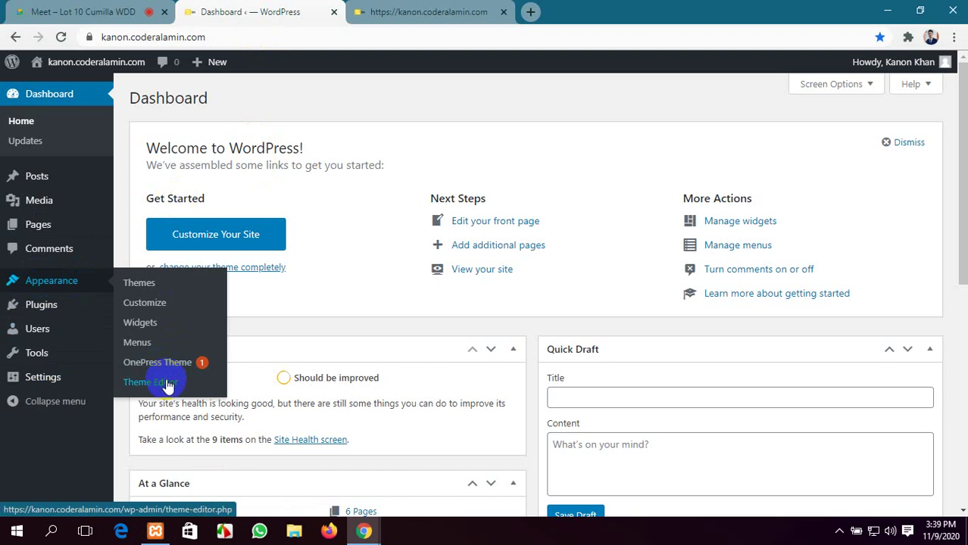
{"action": "mouse_move", "coordinate": [54, 303]}
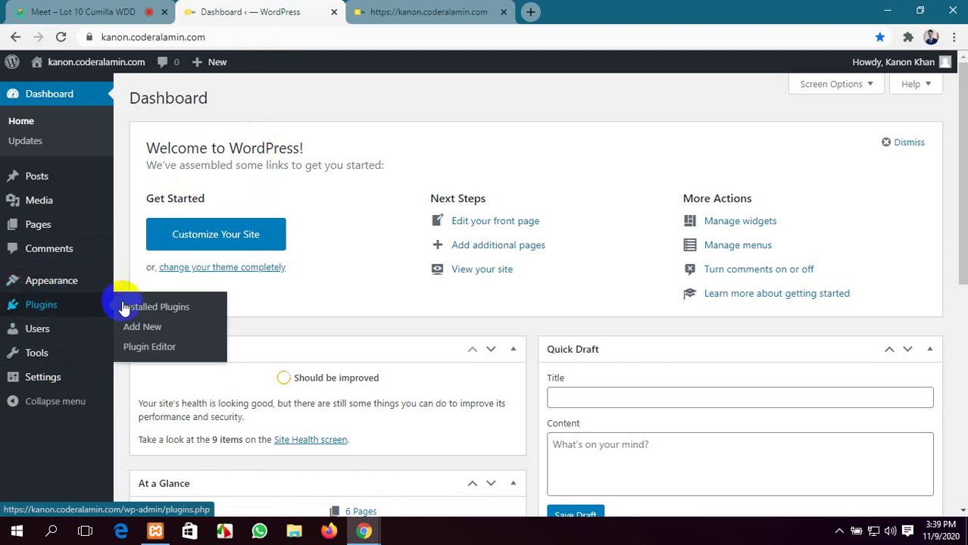
{"action": "left_click", "coordinate": [155, 311]}
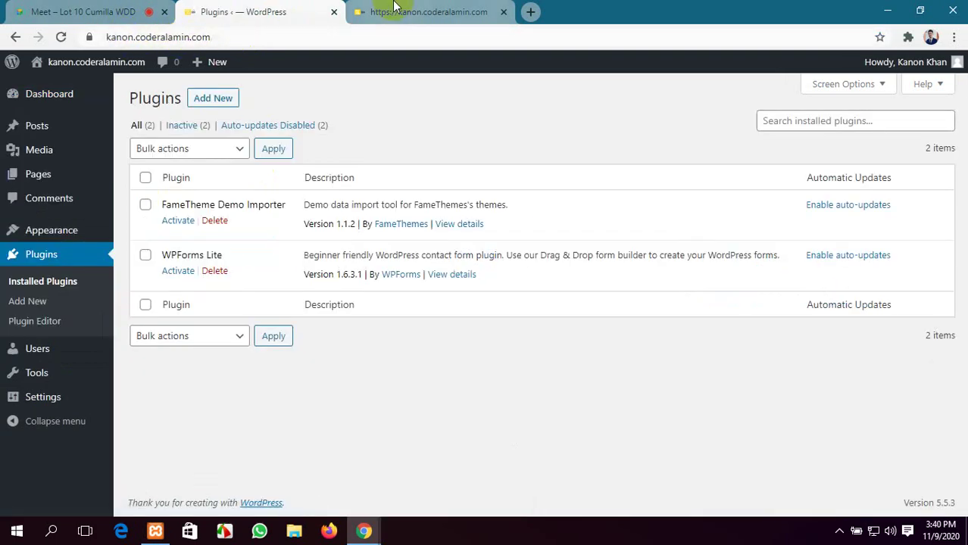
{"action": "left_click", "coordinate": [400, 11]}
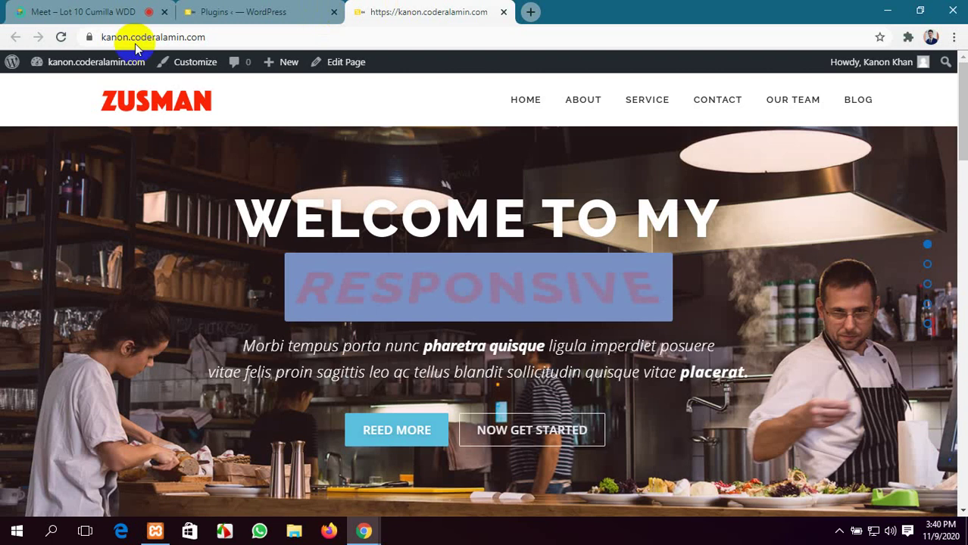
{"action": "left_click", "coordinate": [139, 40]}
{"action": "key", "text": "ctrl+c"}
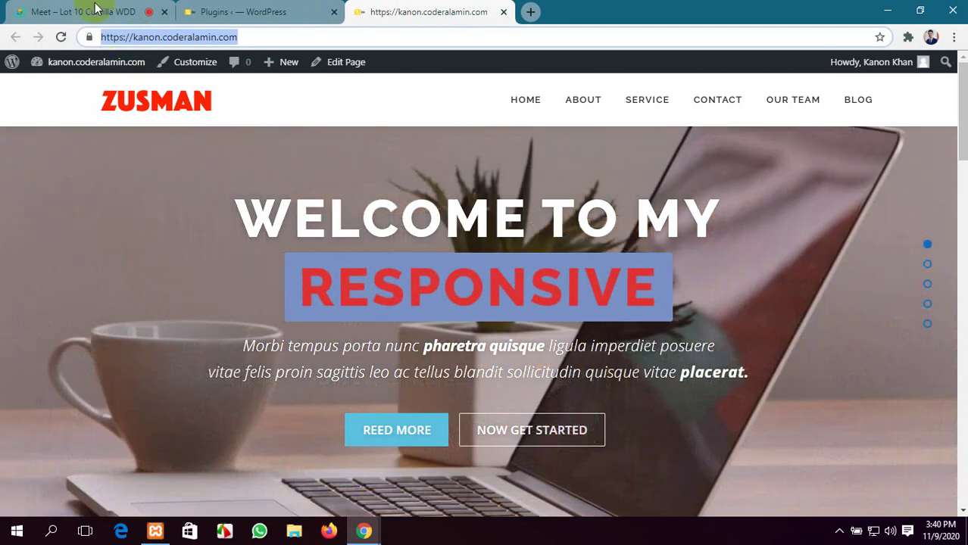
{"action": "left_click", "coordinate": [97, 11]}
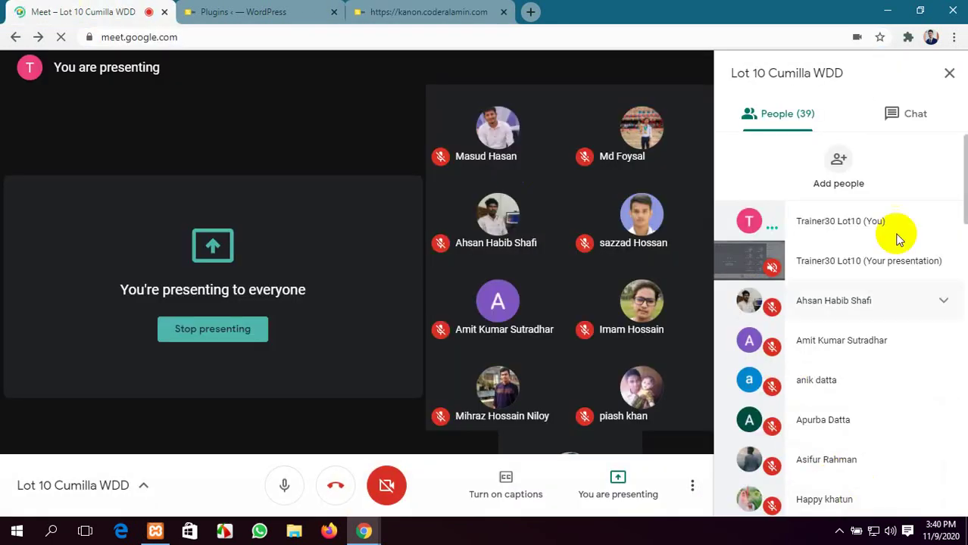
{"action": "left_click", "coordinate": [908, 114]}
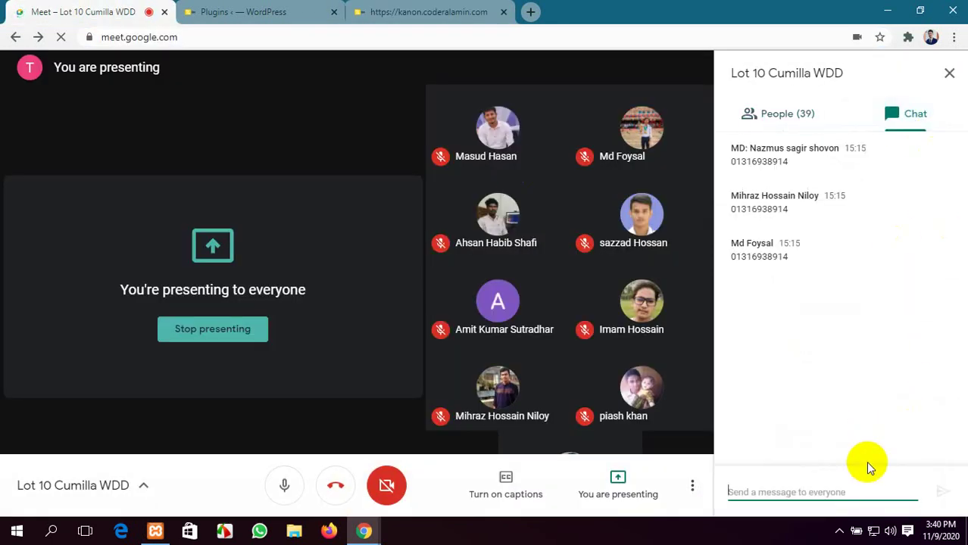
{"action": "key", "text": "ctrl+v"}
{"action": "key", "text": "Return"}
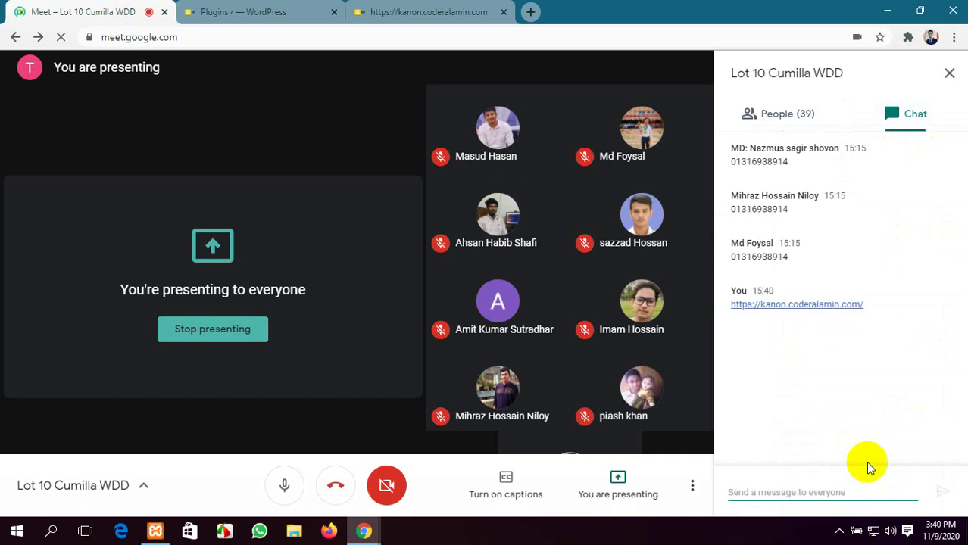
Cycle through the site, Meet chat and browser tabs, ending on the WordPress Plugins list
{"action": "left_click", "coordinate": [453, 6]}
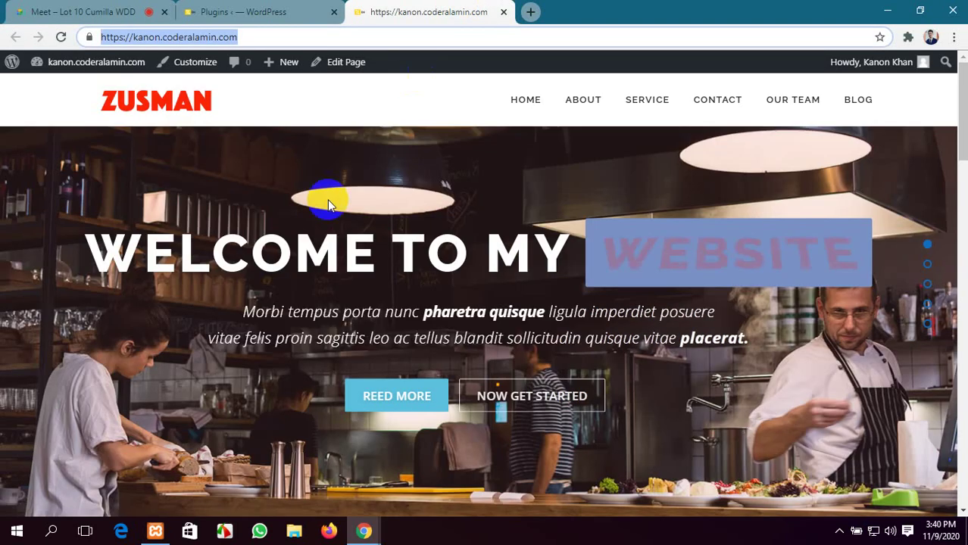
{"action": "left_click", "coordinate": [250, 6]}
{"action": "left_click", "coordinate": [360, 9]}
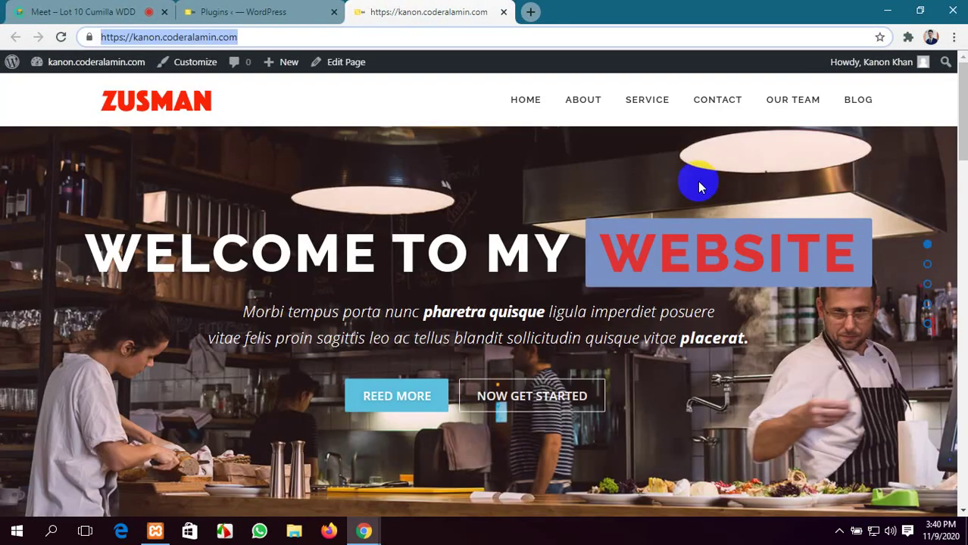
{"action": "left_click", "coordinate": [76, 11]}
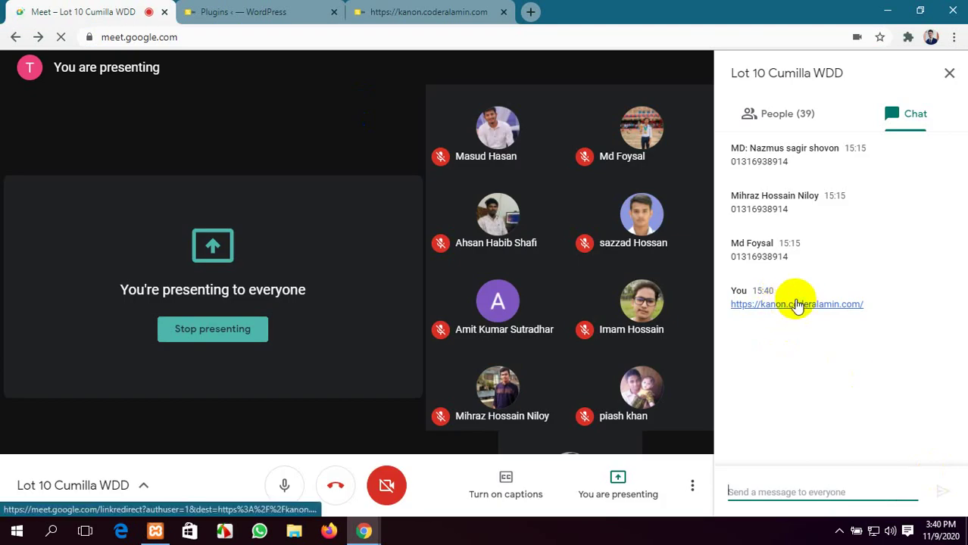
{"action": "left_click", "coordinate": [250, 11]}
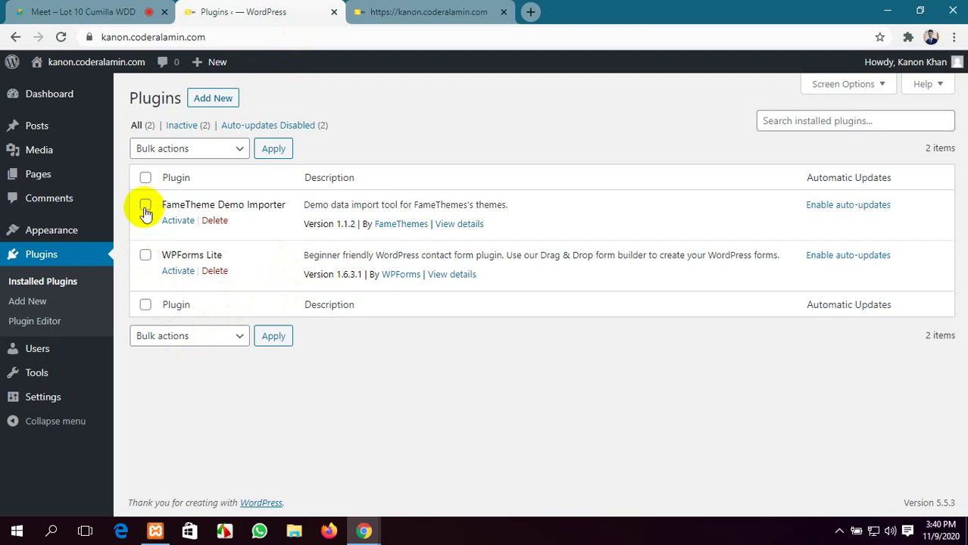
Delete the FameTheme Demo Importer and WPForms Lite plugins, confirming each
{"action": "left_click", "coordinate": [213, 221]}
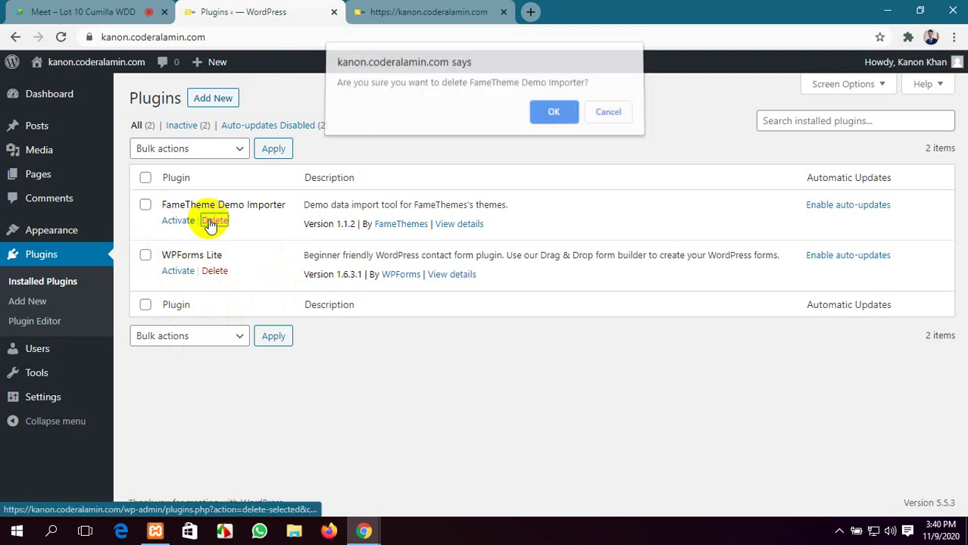
{"action": "left_click", "coordinate": [550, 115]}
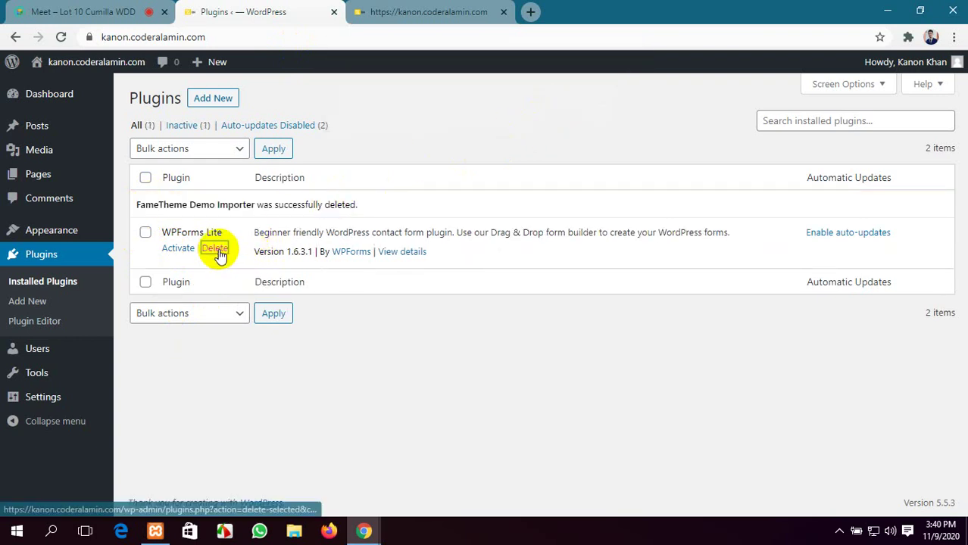
{"action": "left_click", "coordinate": [216, 249]}
{"action": "left_click", "coordinate": [540, 118]}
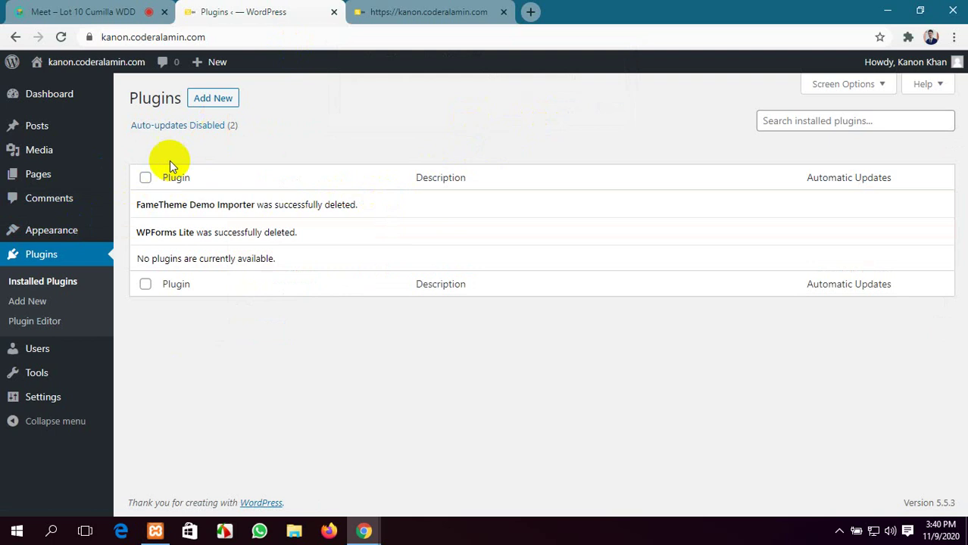
Search for 'wp reset' under Add New, then install and activate the WP Reset plugin
{"action": "left_click", "coordinate": [213, 101]}
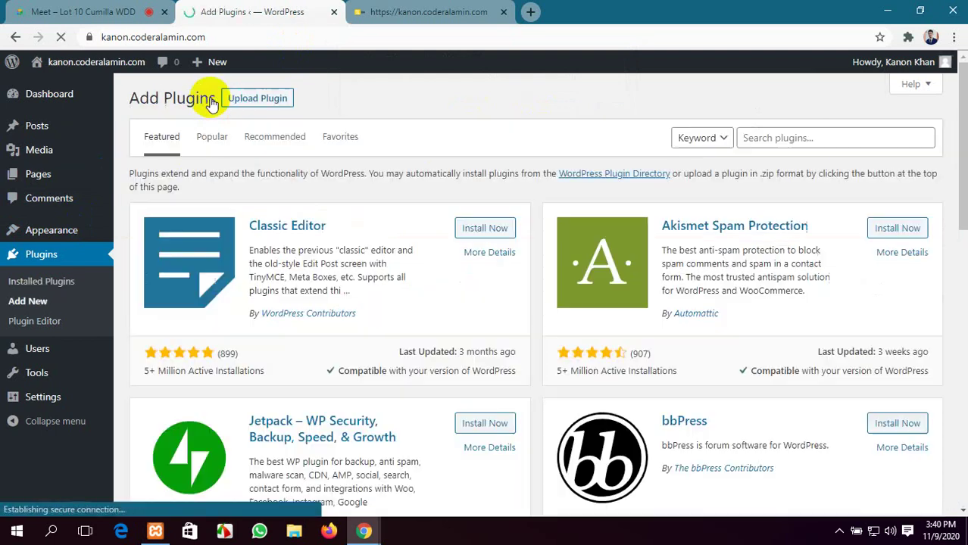
{"action": "left_click", "coordinate": [849, 134]}
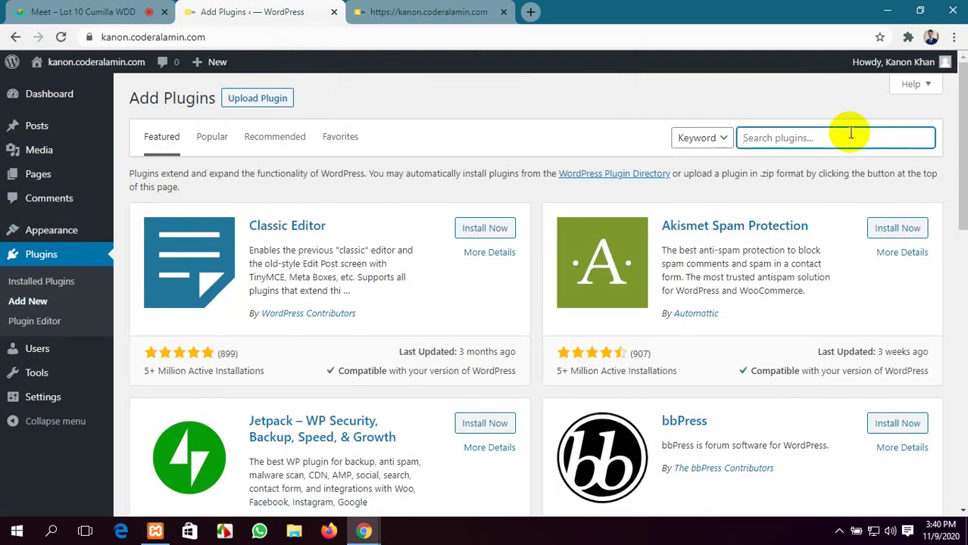
{"action": "type", "text": "w"}
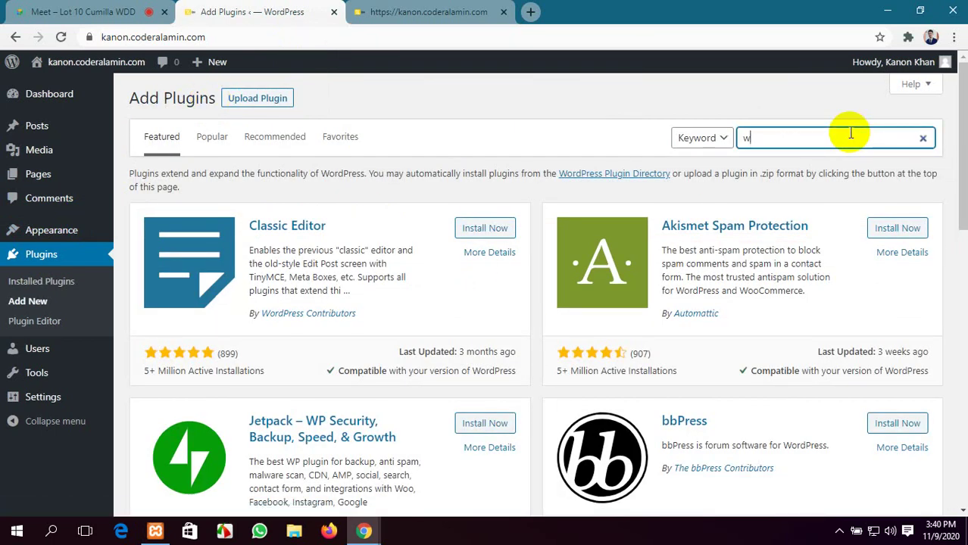
{"action": "type", "text": "p reset"}
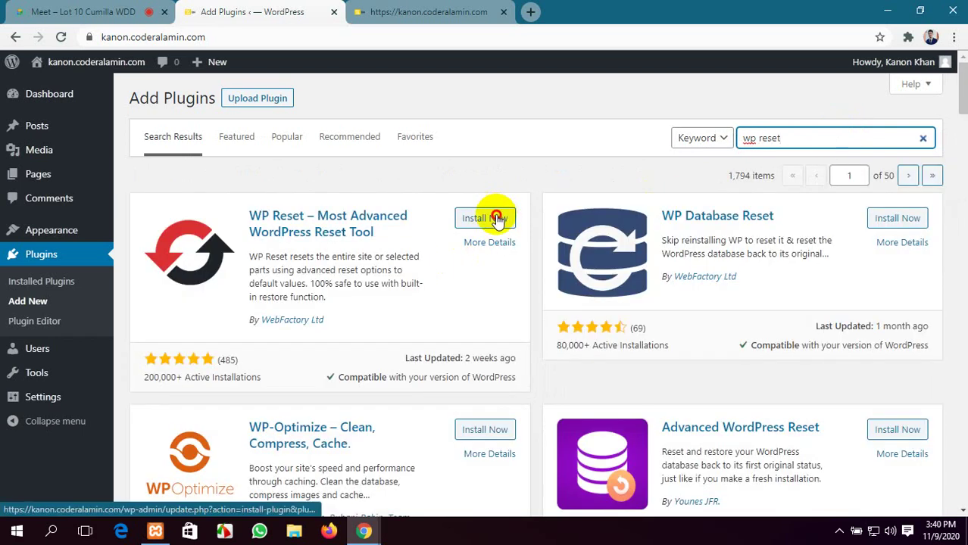
{"action": "left_click", "coordinate": [496, 219]}
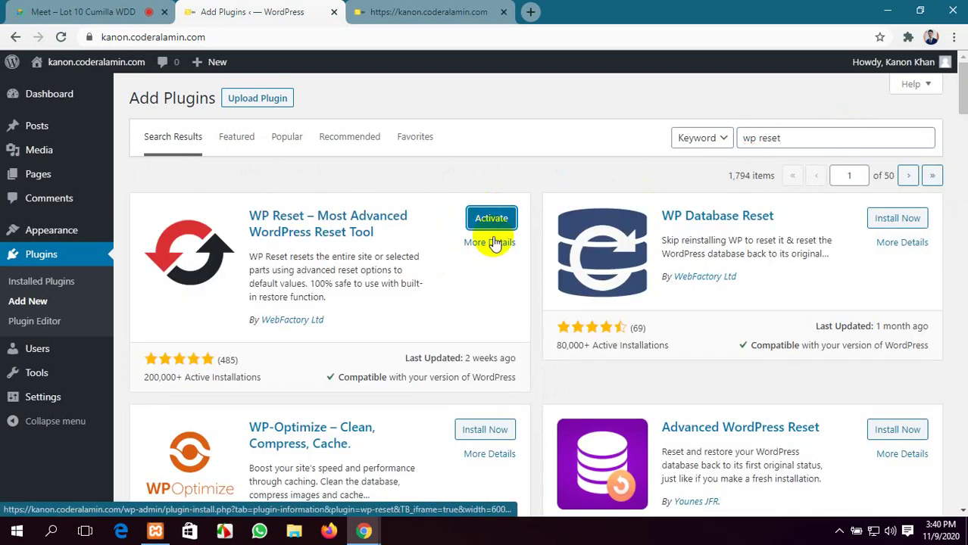
{"action": "left_click", "coordinate": [492, 219]}
Mute and unmute the microphone in Google Meet, then return to the WordPress plugins page
{"action": "left_click", "coordinate": [160, 9]}
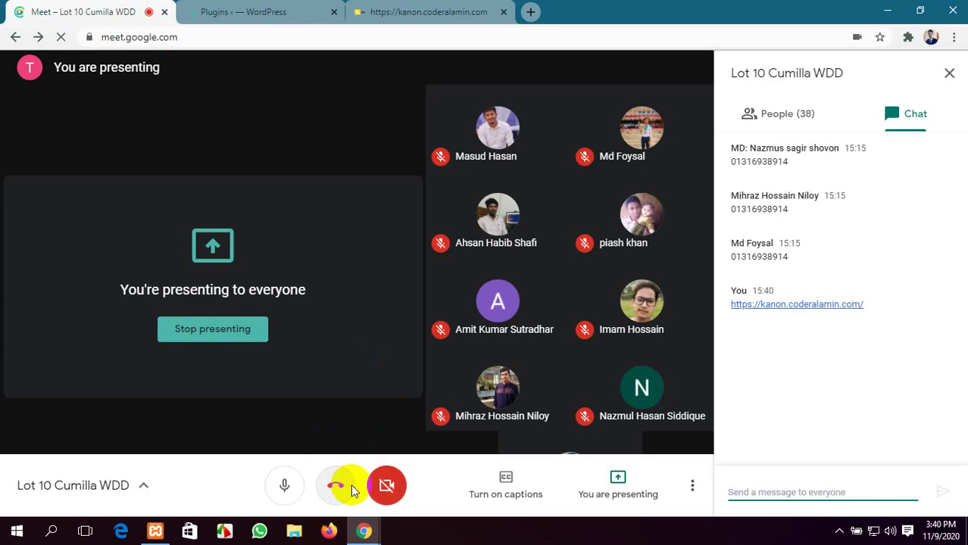
{"action": "left_click", "coordinate": [292, 485]}
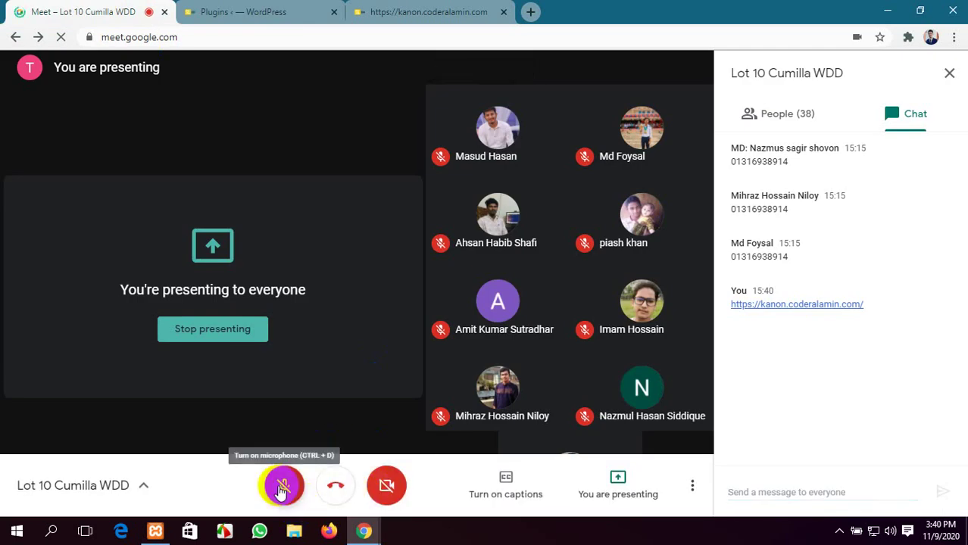
{"action": "left_click", "coordinate": [280, 489]}
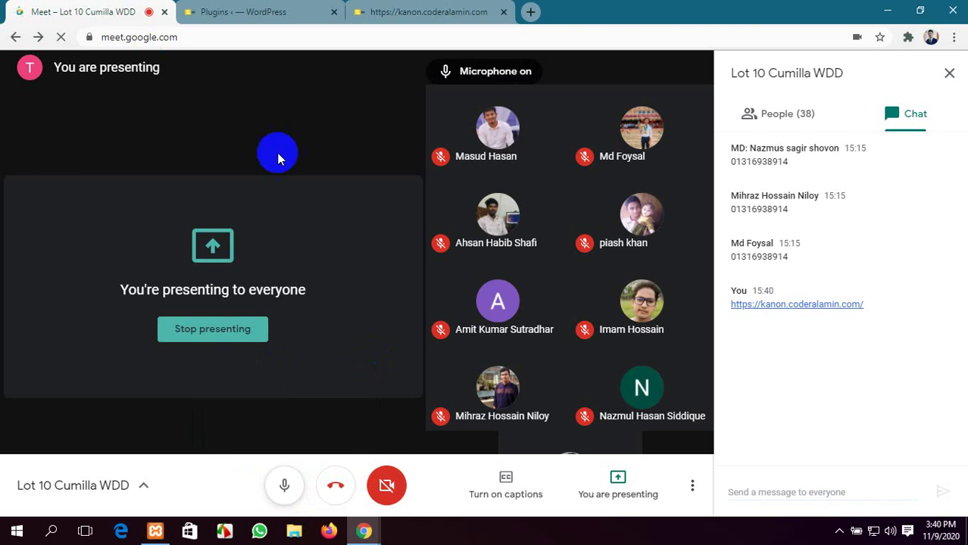
{"action": "left_click", "coordinate": [277, 13]}
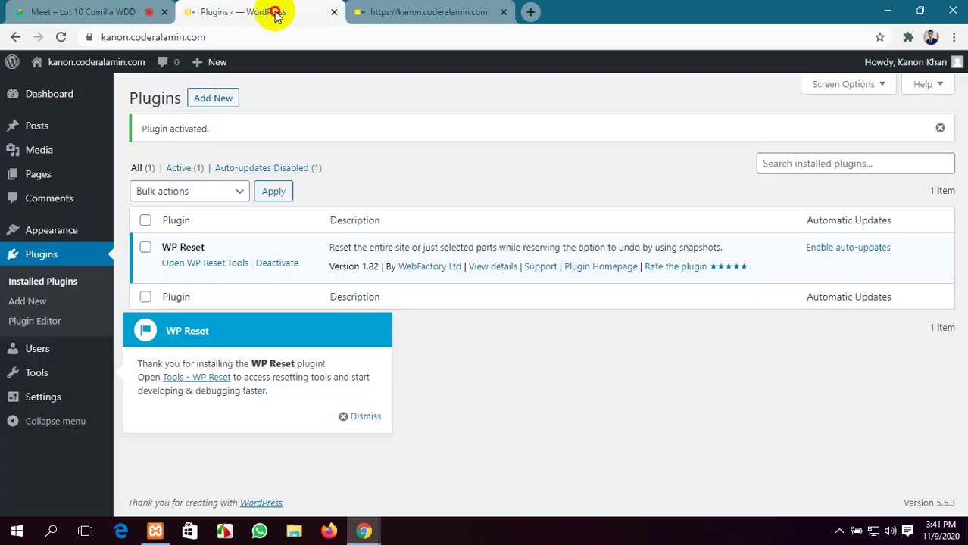
Open the WP Reset tools page and decline its free license promo form
{"action": "left_click", "coordinate": [207, 263]}
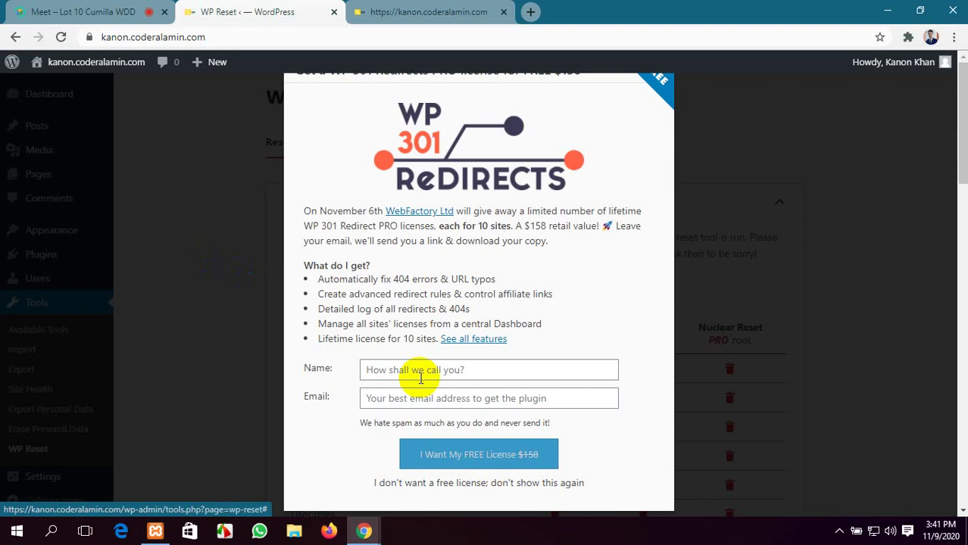
{"action": "scroll", "coordinate": [410, 309], "scroll_direction": "down", "scroll_amount": 2}
{"action": "left_click", "coordinate": [406, 229]}
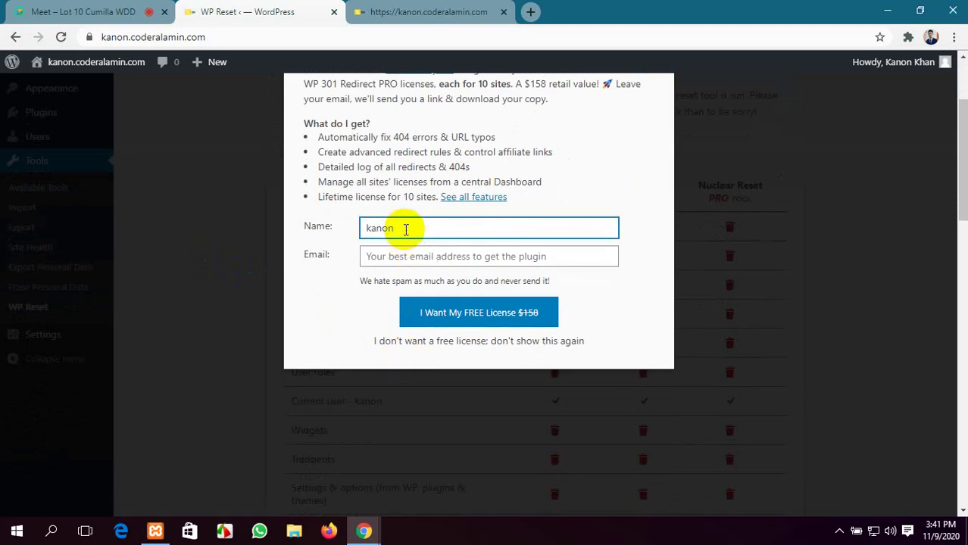
{"action": "left_click", "coordinate": [405, 259]}
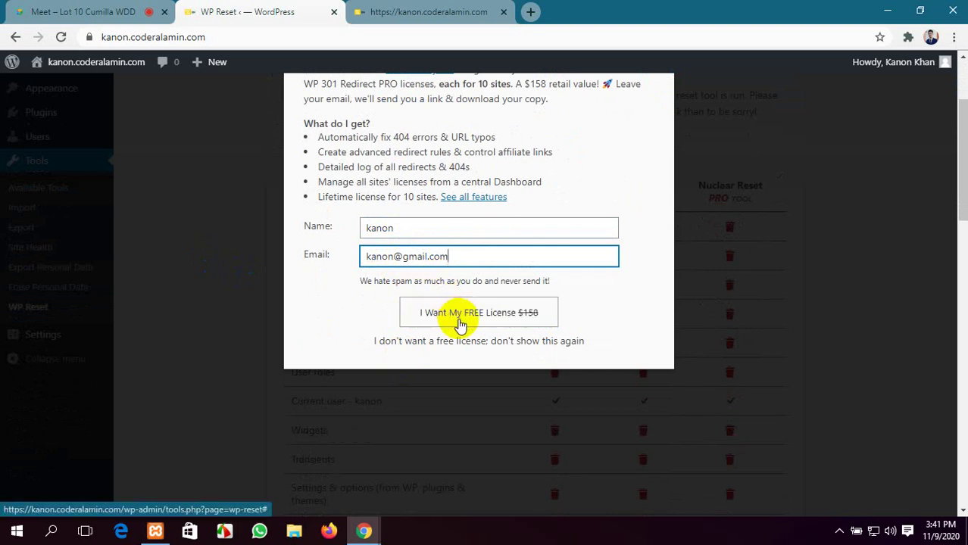
{"action": "left_click", "coordinate": [528, 347]}
Enter 'reset' in the Site Reset confirmation field and confirm Reset WordPress to wipe the site
{"action": "scroll", "coordinate": [528, 347], "scroll_direction": "down", "scroll_amount": 10}
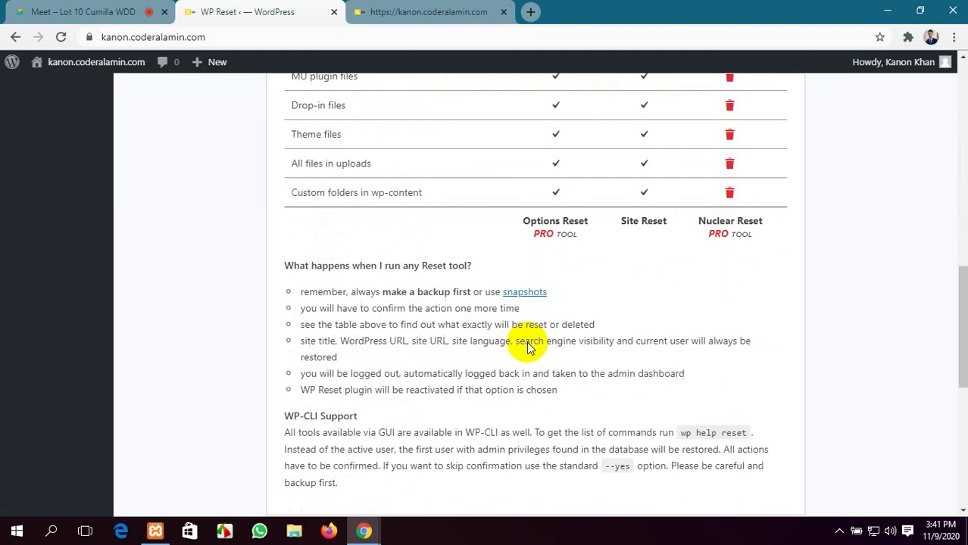
{"action": "scroll", "coordinate": [527, 346], "scroll_direction": "down", "scroll_amount": 3}
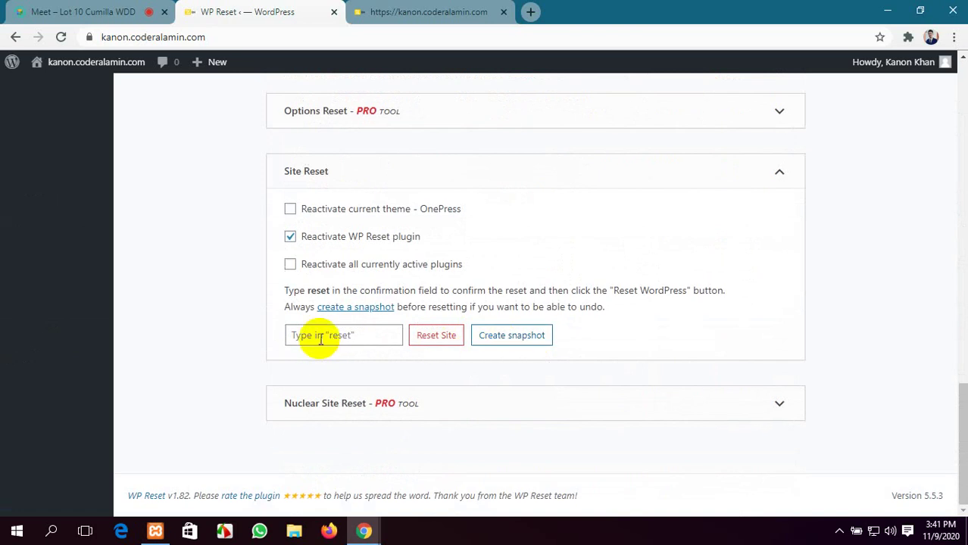
{"action": "left_click", "coordinate": [370, 335]}
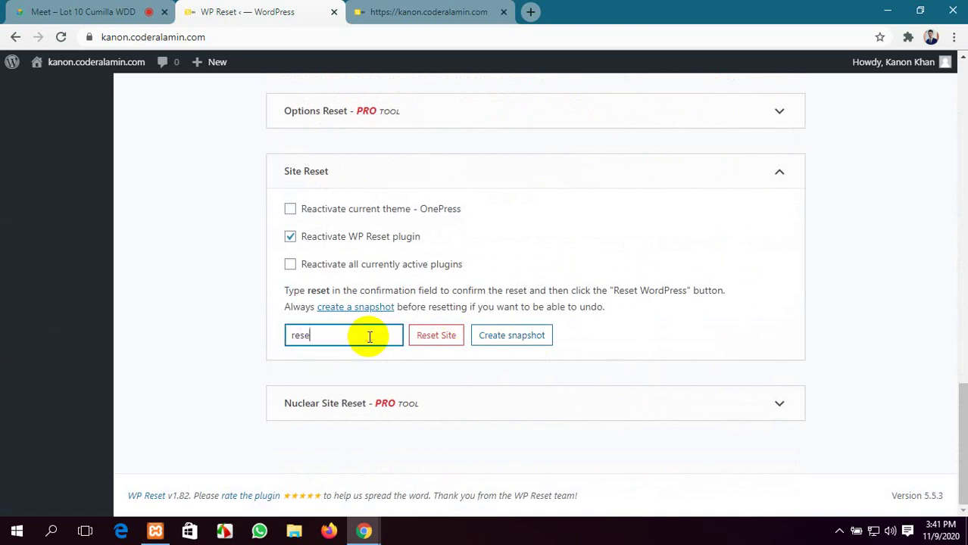
{"action": "left_click", "coordinate": [430, 336]}
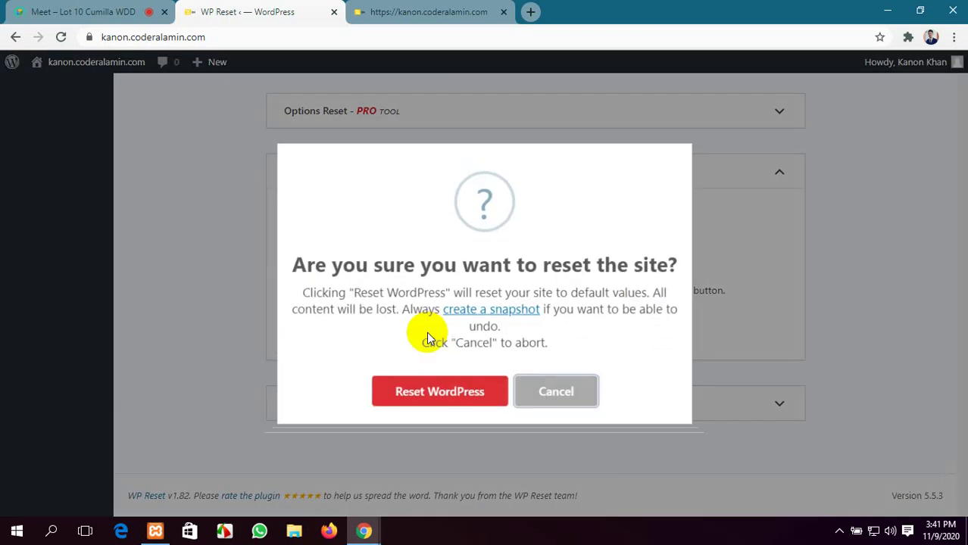
{"action": "left_click", "coordinate": [442, 397]}
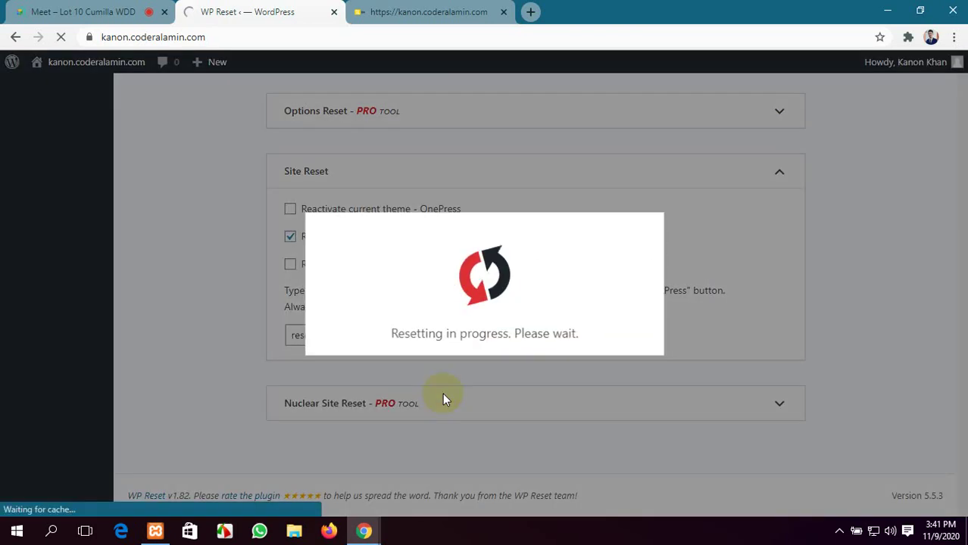
{"action": "left_click", "coordinate": [33, 8]}
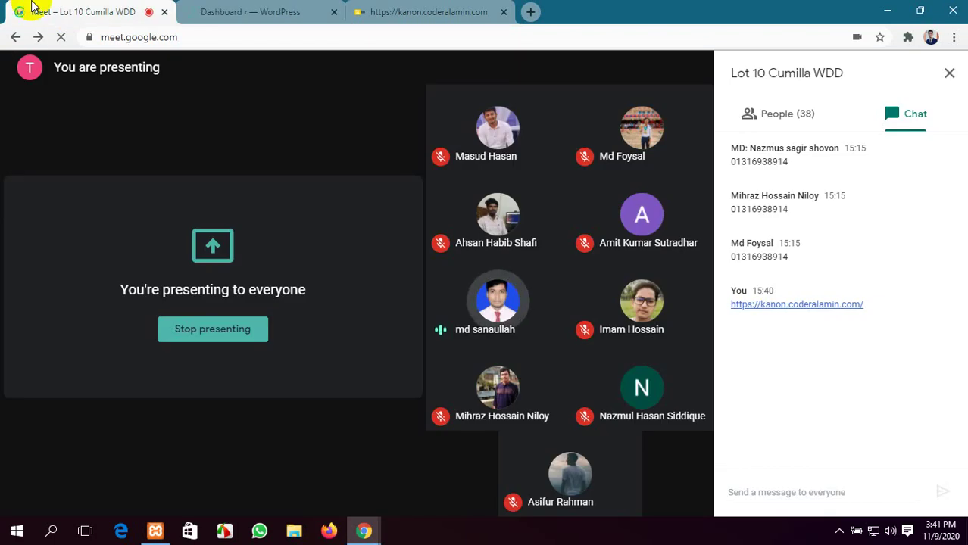
Reload the site's front page to confirm only the default Hello world! post remains
{"action": "left_click", "coordinate": [406, 10]}
{"action": "scroll", "coordinate": [429, 333], "scroll_direction": "down", "scroll_amount": 10}
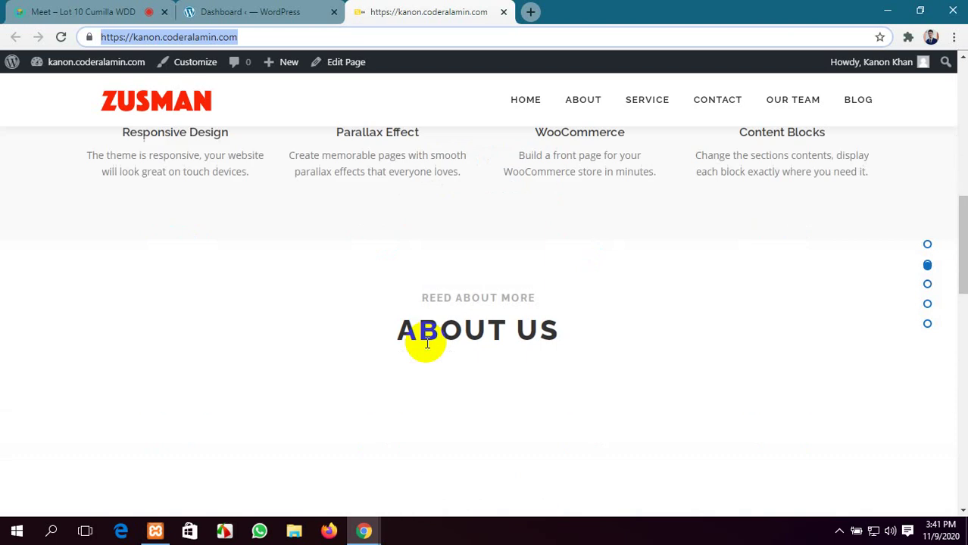
{"action": "scroll", "coordinate": [428, 334], "scroll_direction": "up", "scroll_amount": 3}
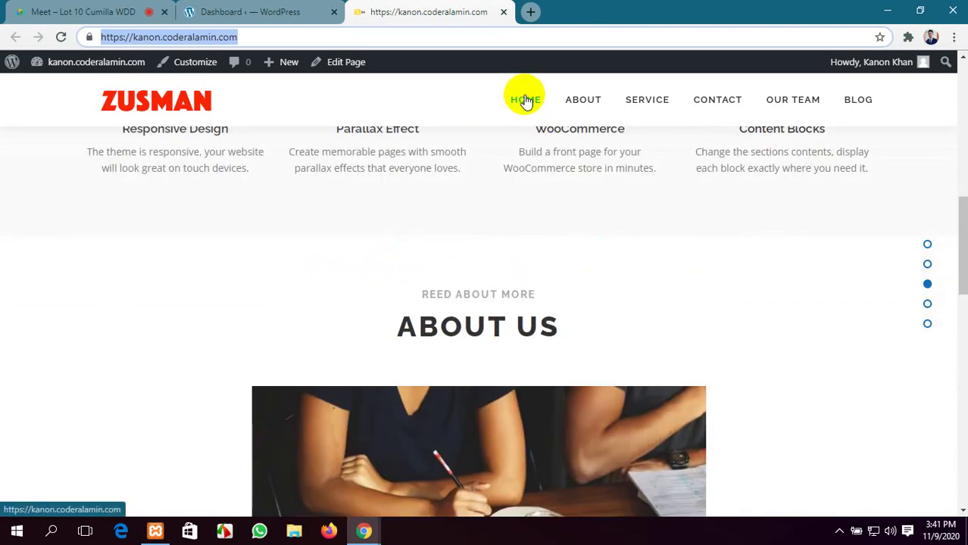
{"action": "left_click", "coordinate": [525, 98]}
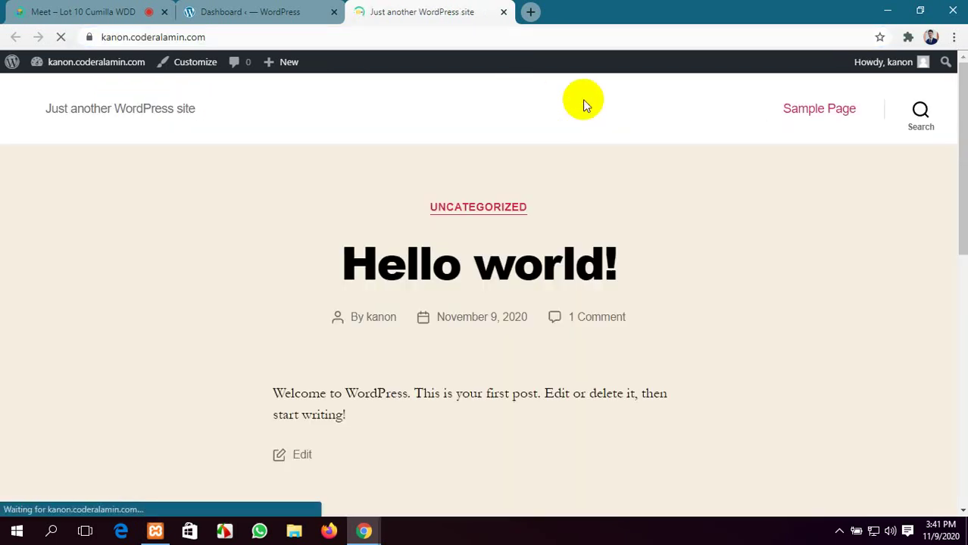
{"action": "left_click", "coordinate": [249, 11]}
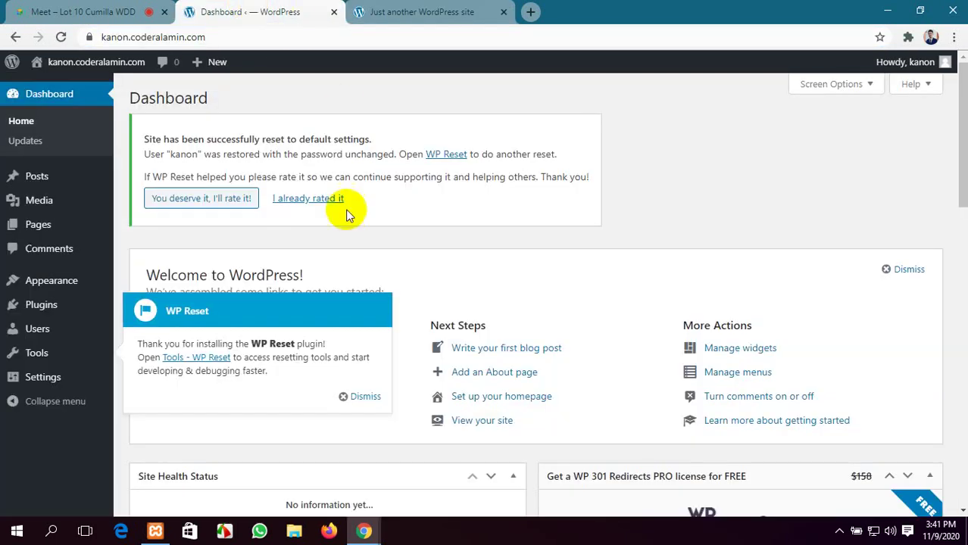
{"action": "left_click", "coordinate": [432, 7]}
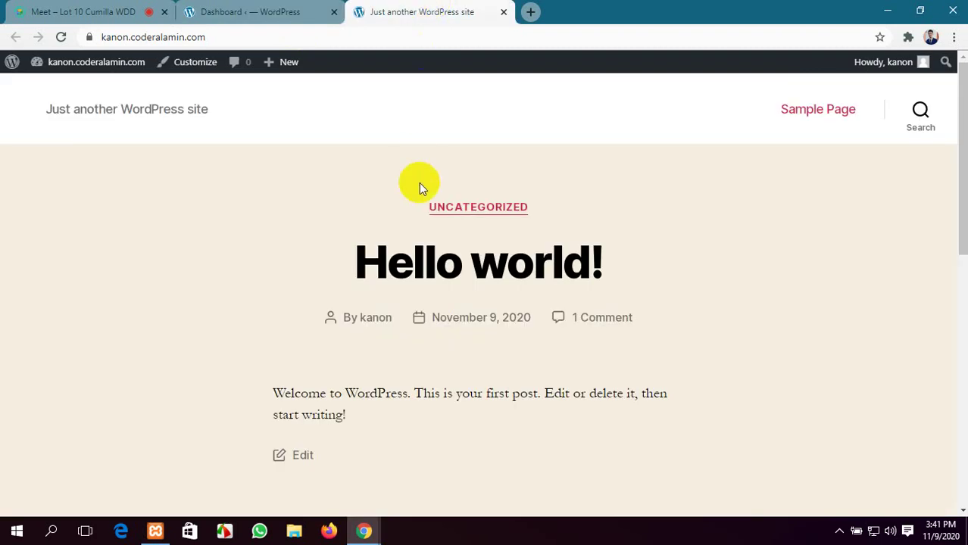
{"action": "left_click", "coordinate": [254, 10]}
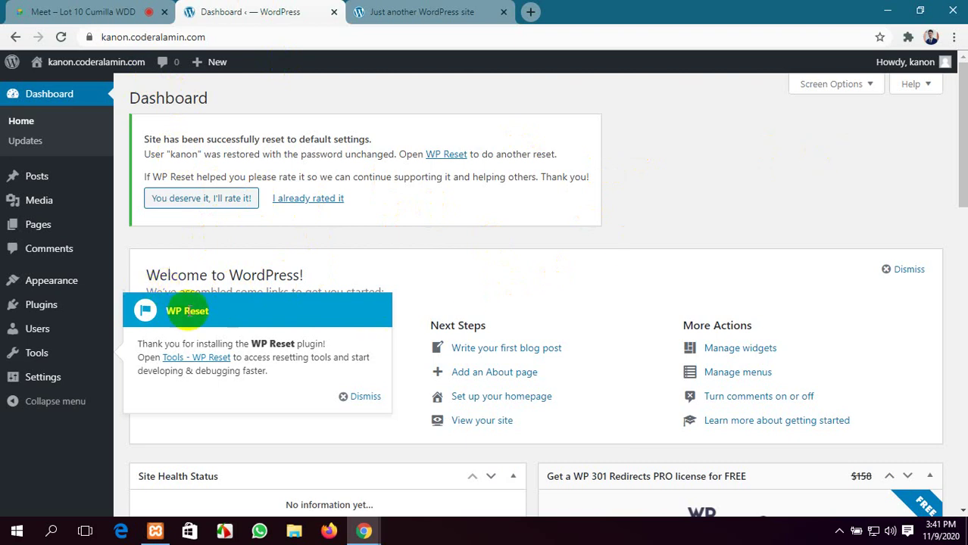
Dismiss the WP Reset welcome notice on the Dashboard and recheck the front page
{"action": "left_click", "coordinate": [360, 397]}
{"action": "scroll", "coordinate": [358, 291], "scroll_direction": "down", "scroll_amount": 4}
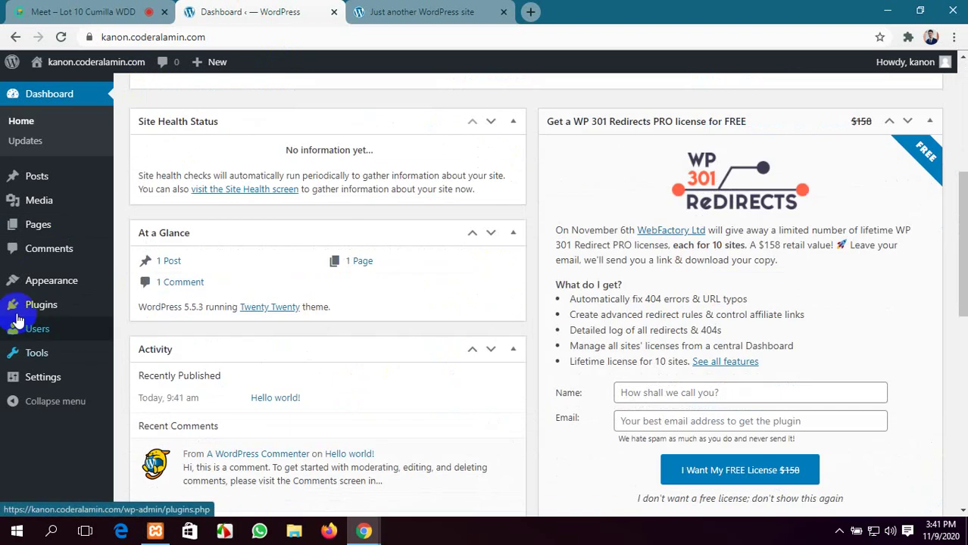
{"action": "scroll", "coordinate": [231, 296], "scroll_direction": "down", "scroll_amount": 5}
{"action": "scroll", "coordinate": [231, 296], "scroll_direction": "up", "scroll_amount": 5}
{"action": "left_click", "coordinate": [451, 15]}
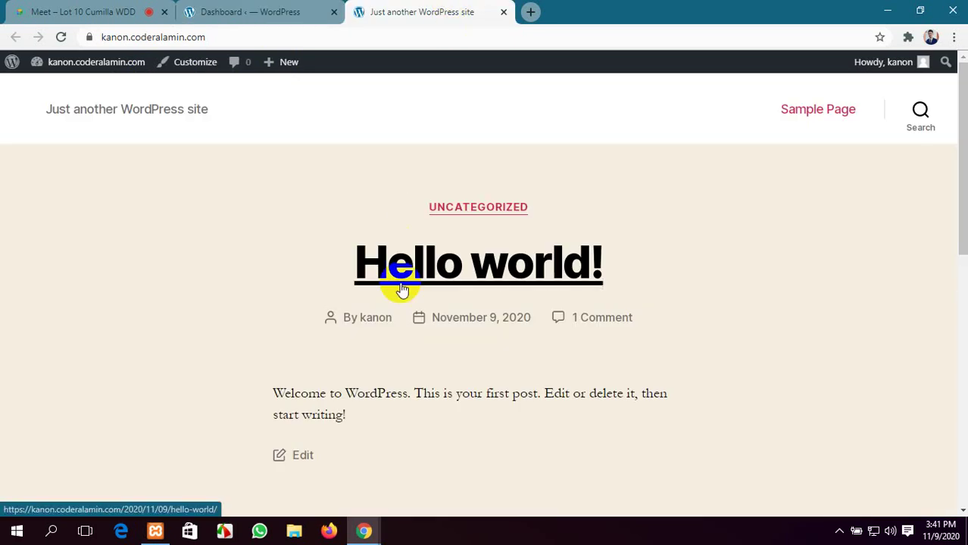
{"action": "scroll", "coordinate": [432, 303], "scroll_direction": "down", "scroll_amount": 10}
{"action": "scroll", "coordinate": [437, 319], "scroll_direction": "up", "scroll_amount": 10}
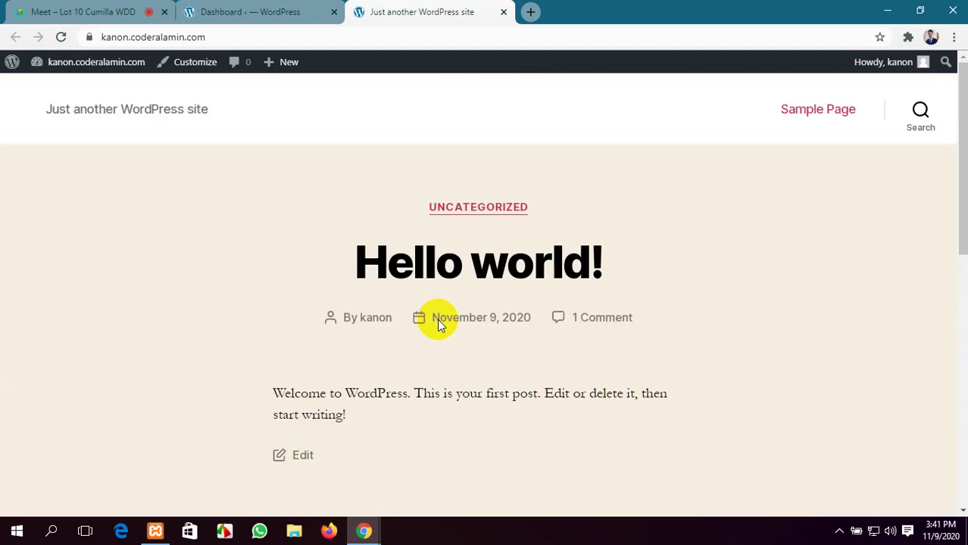
{"action": "left_click", "coordinate": [244, 11]}
{"action": "scroll", "coordinate": [218, 155], "scroll_direction": "up", "scroll_amount": 5}
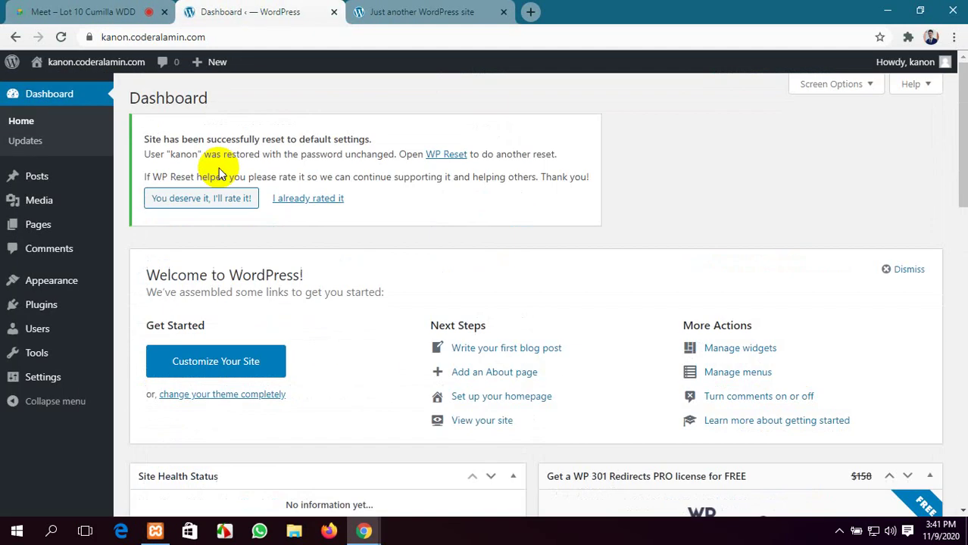
{"action": "left_click", "coordinate": [86, 8]}
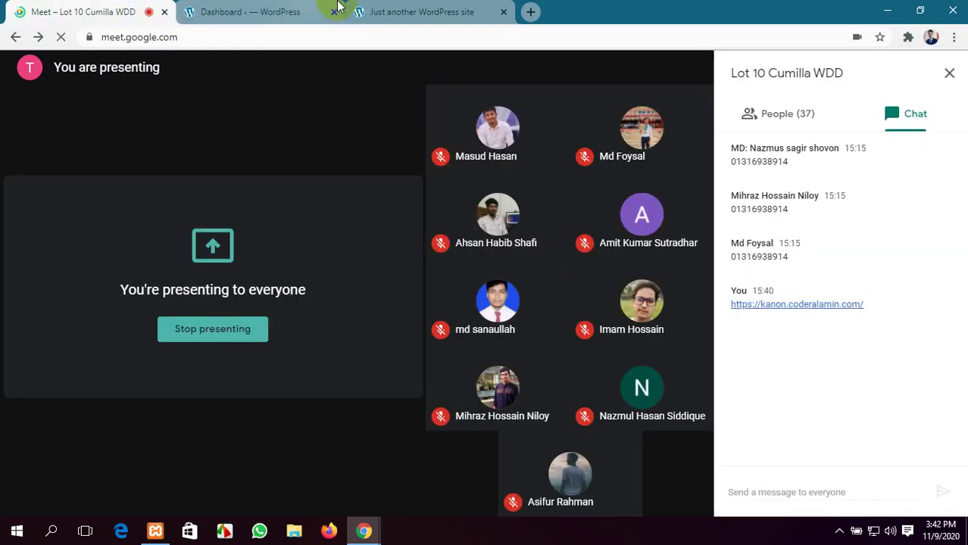
{"action": "left_click", "coordinate": [422, 11]}
{"action": "left_click", "coordinate": [266, 9]}
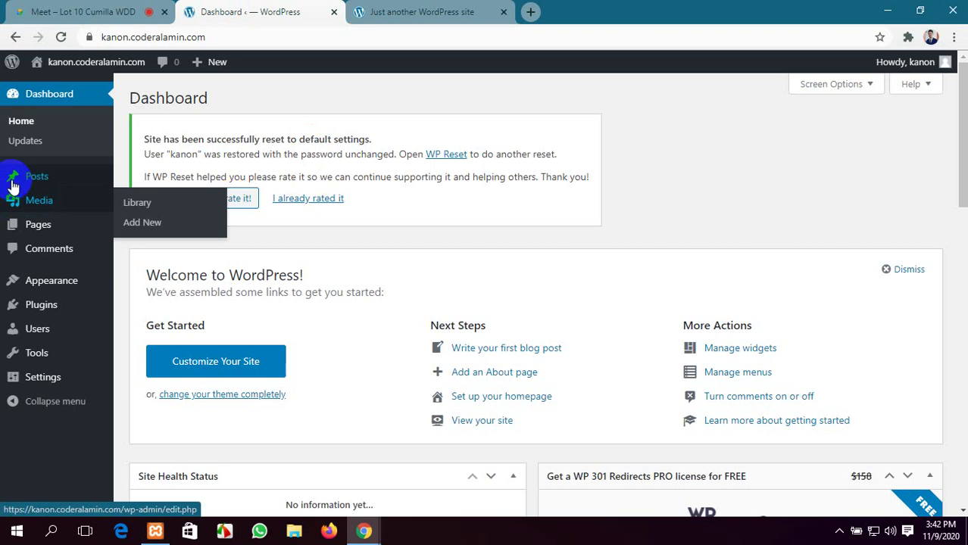
Trash the Hello world! post from All Posts, verify the front page, then start a new post
{"action": "mouse_move", "coordinate": [41, 178]}
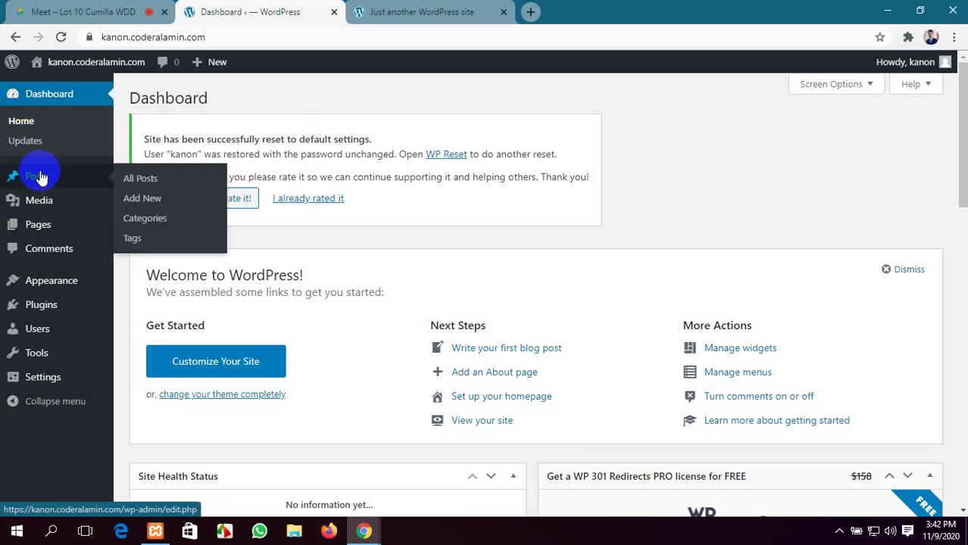
{"action": "left_click", "coordinate": [146, 181]}
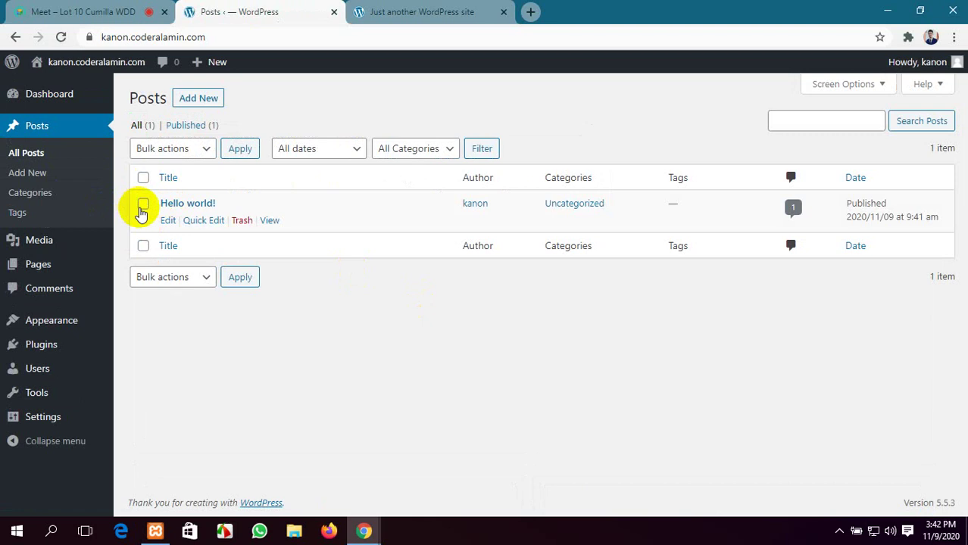
{"action": "left_click", "coordinate": [241, 222]}
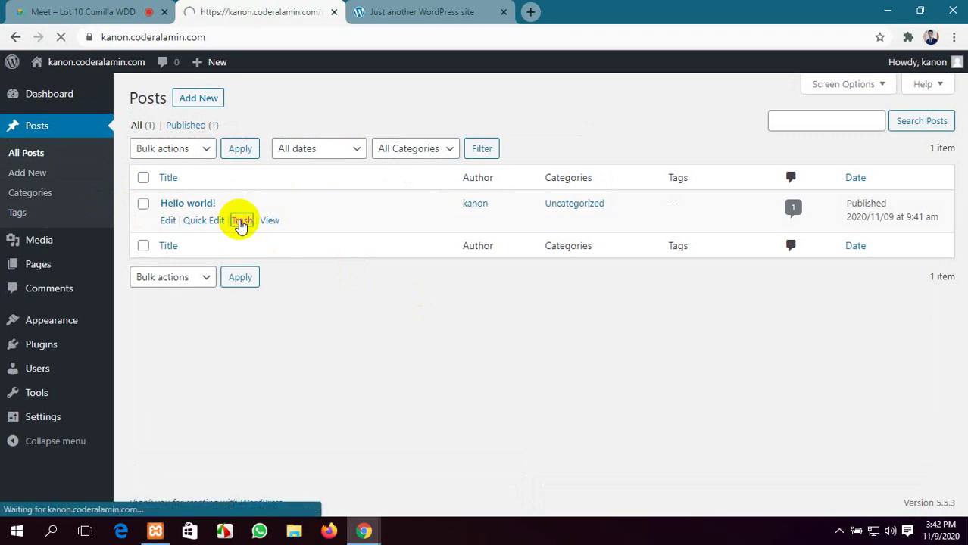
{"action": "left_click", "coordinate": [447, 11]}
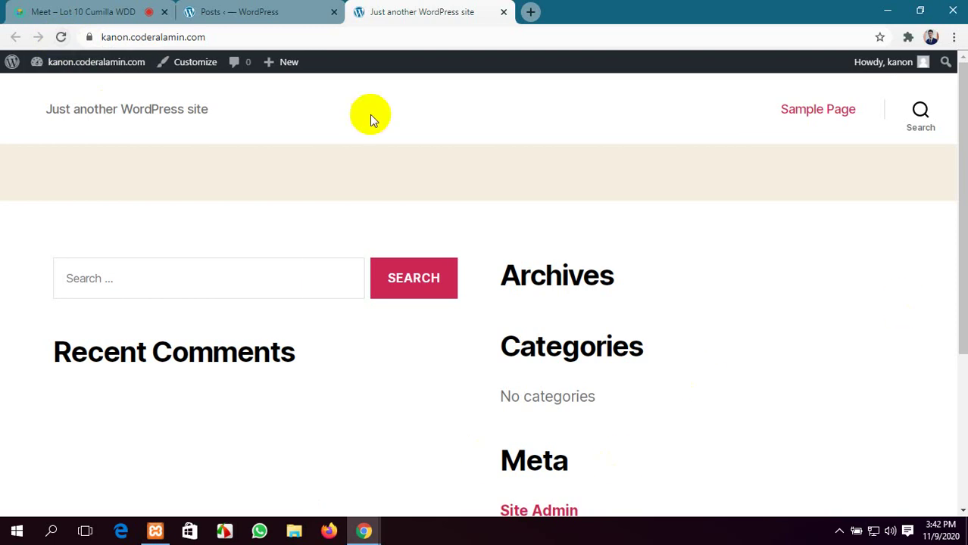
{"action": "left_click", "coordinate": [227, 11]}
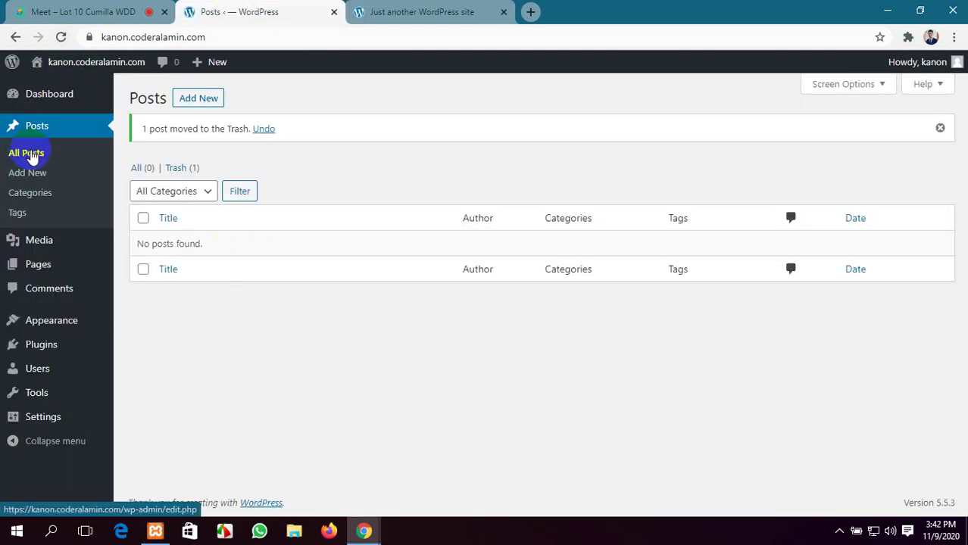
{"action": "left_click", "coordinate": [196, 100]}
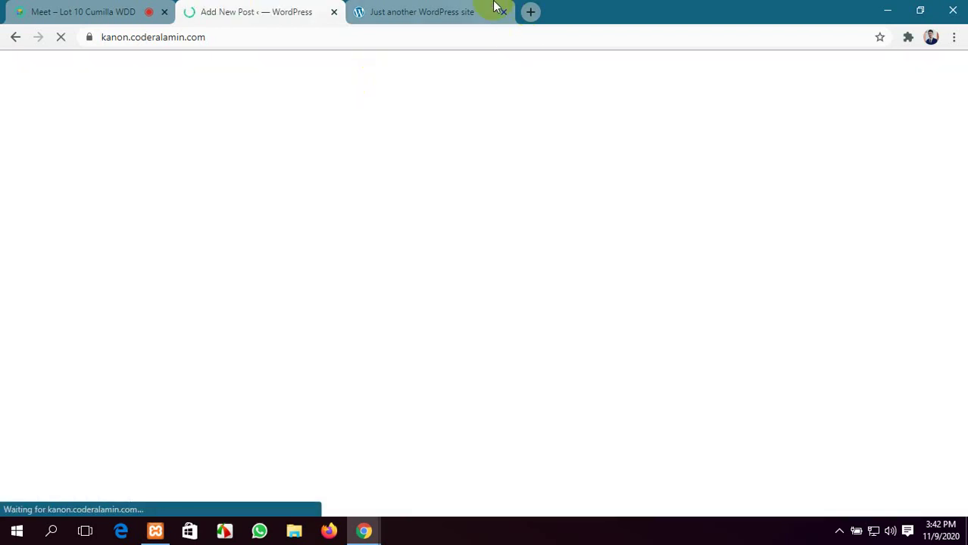
Search Google for prothom alo.com and open the site's lead news article
{"action": "left_click", "coordinate": [533, 12]}
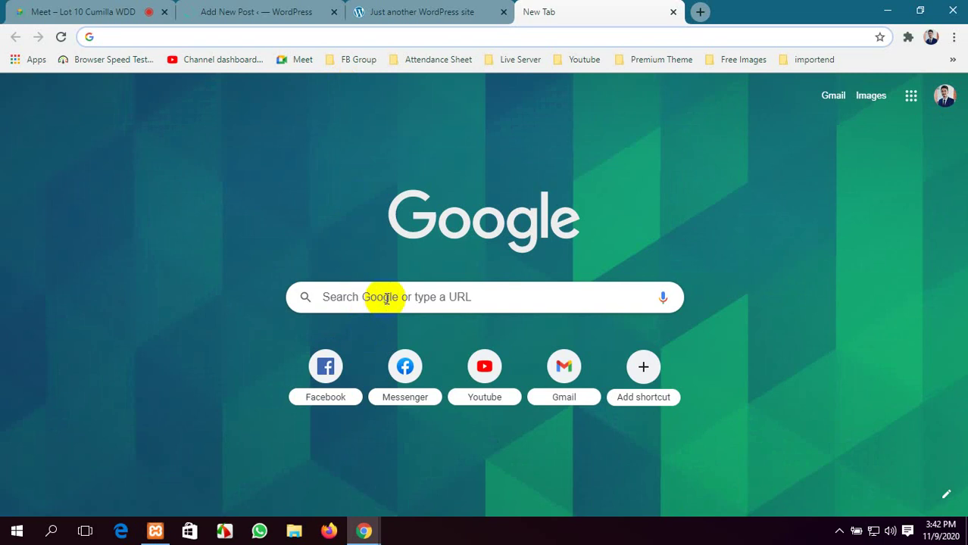
{"action": "left_click", "coordinate": [386, 297]}
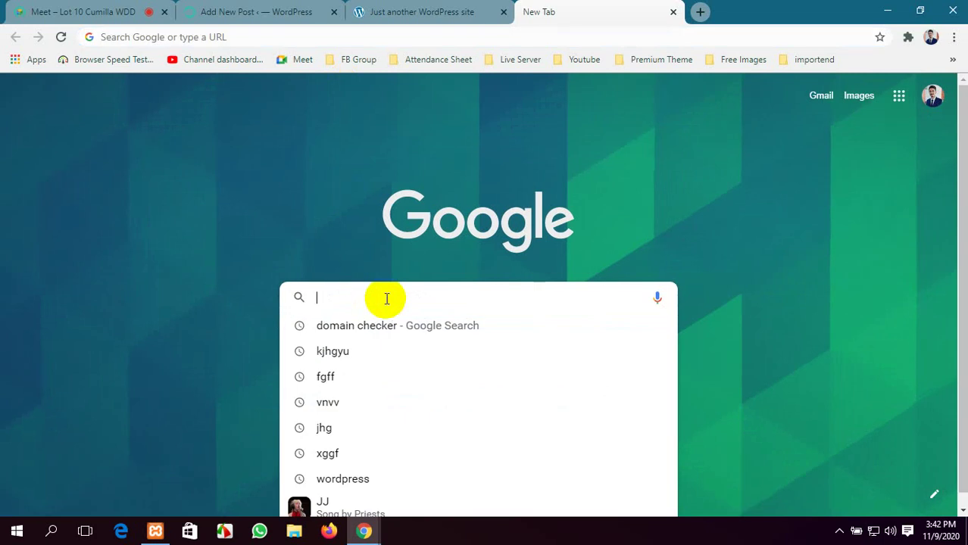
{"action": "type", "text": "pr"}
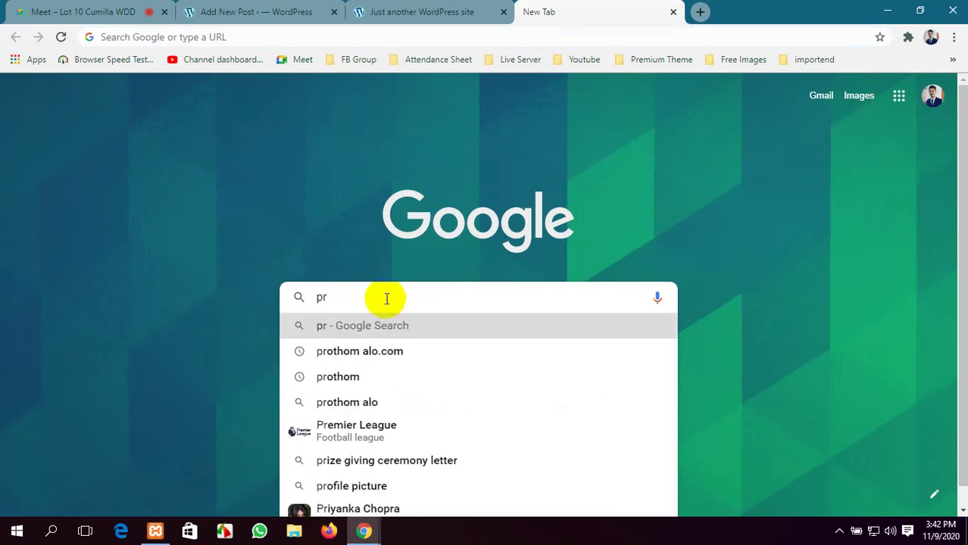
{"action": "left_click", "coordinate": [397, 352]}
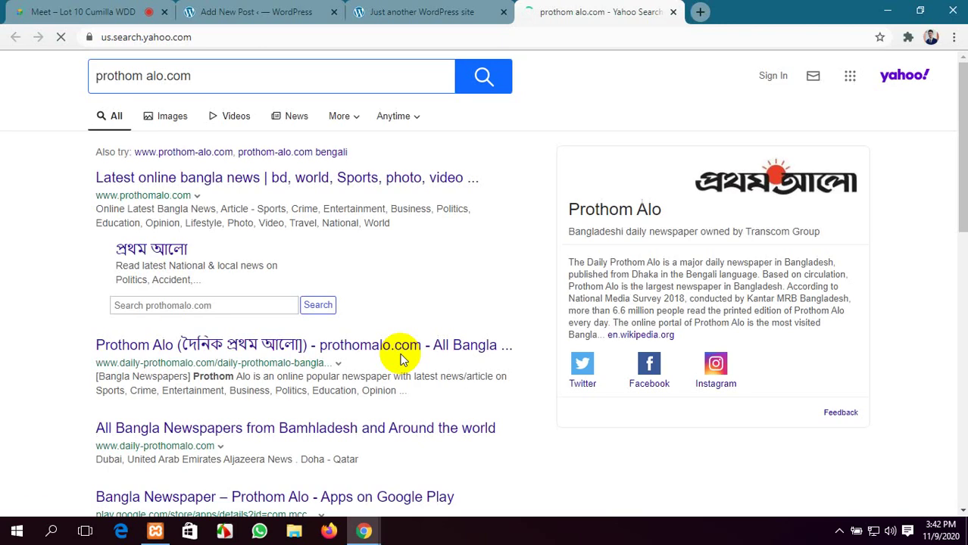
{"action": "left_click", "coordinate": [175, 182]}
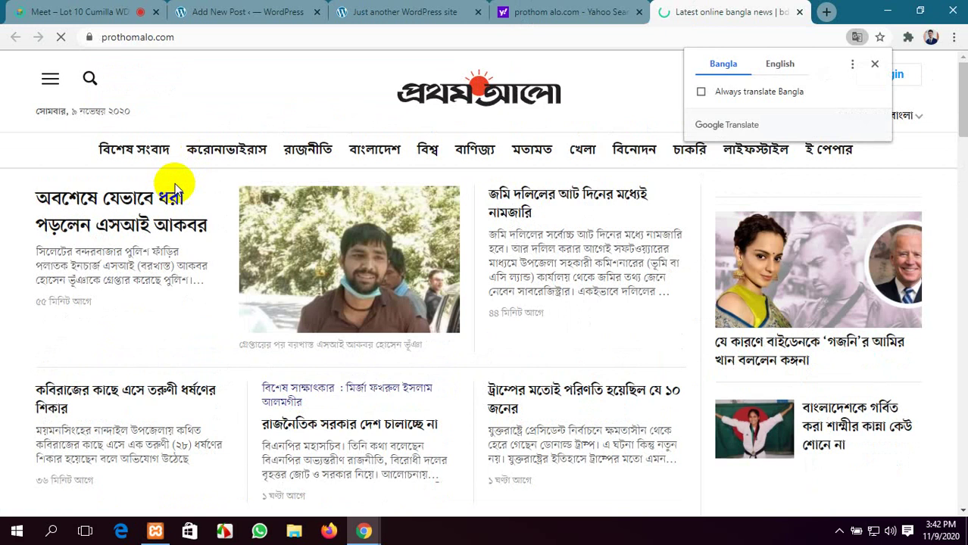
{"action": "left_click", "coordinate": [112, 203]}
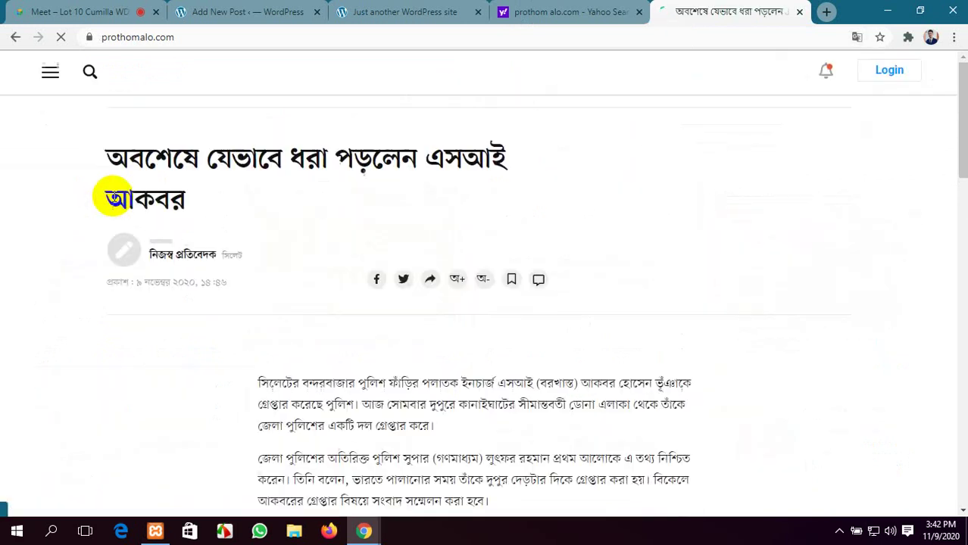
Decline the news alert prompt and select and copy the full Bangla headline
{"action": "scroll", "coordinate": [331, 286], "scroll_direction": "down", "scroll_amount": 3}
{"action": "scroll", "coordinate": [334, 288], "scroll_direction": "up", "scroll_amount": 2}
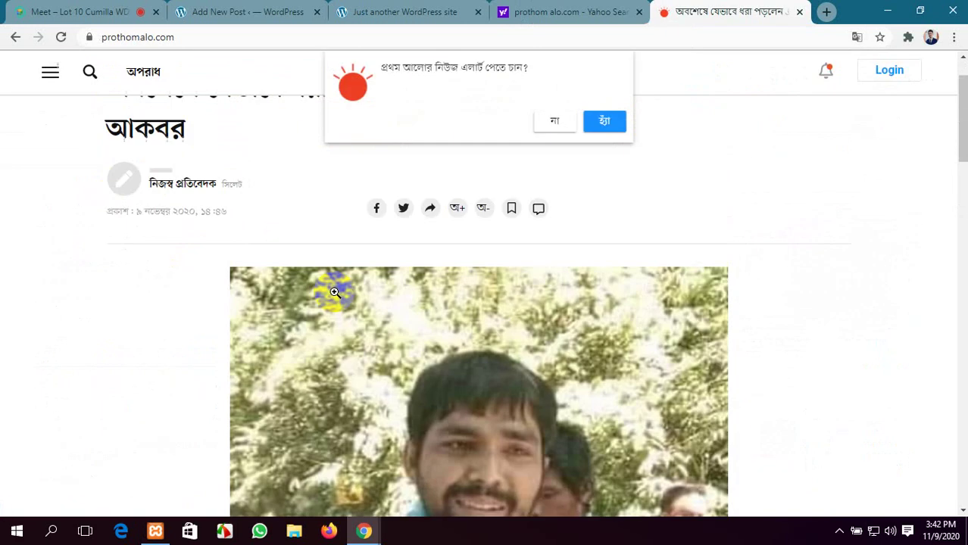
{"action": "left_click", "coordinate": [556, 122]}
{"action": "scroll", "coordinate": [266, 178], "scroll_direction": "up", "scroll_amount": 1}
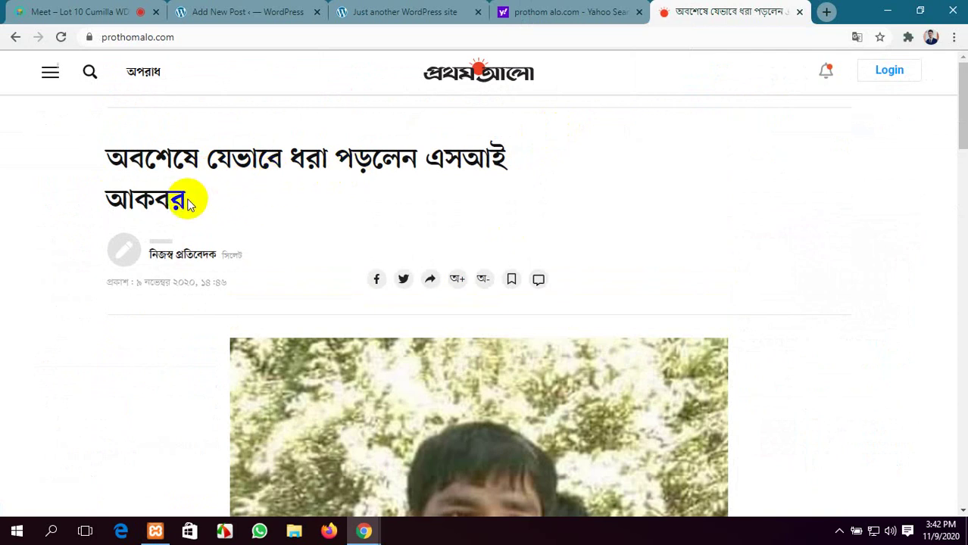
{"action": "left_click_drag", "start_coordinate": [186, 201], "coordinate": [129, 159]}
{"action": "key", "text": "ctrl+c"}
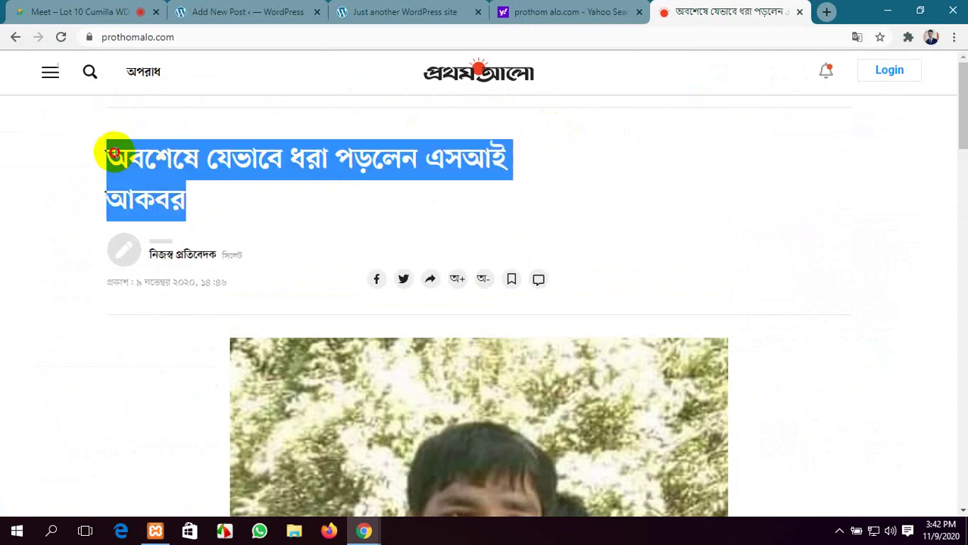
{"action": "left_click", "coordinate": [234, 11]}
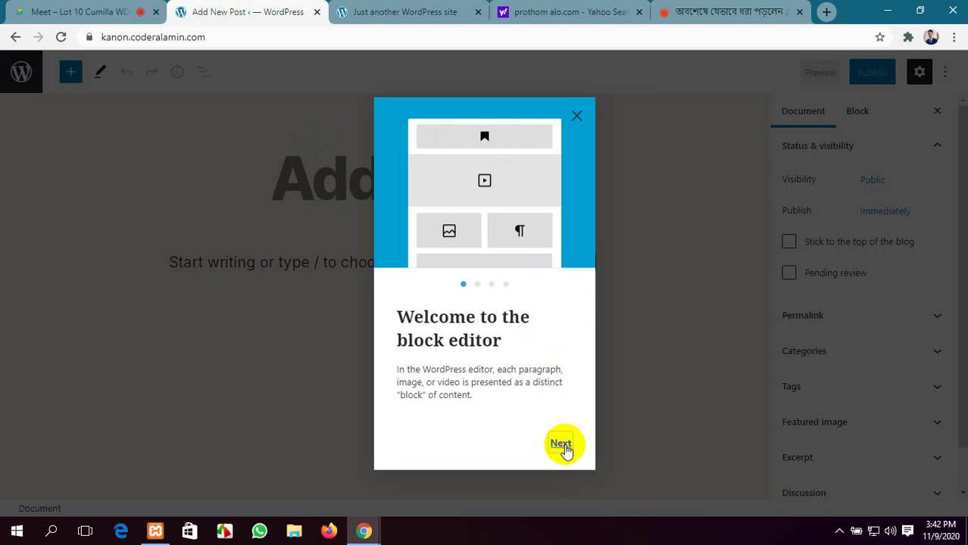
Close the welcome guide and paste the copied Bangla headline as the post title
{"action": "left_click", "coordinate": [561, 444]}
{"action": "left_click", "coordinate": [562, 443]}
{"action": "left_click", "coordinate": [577, 119]}
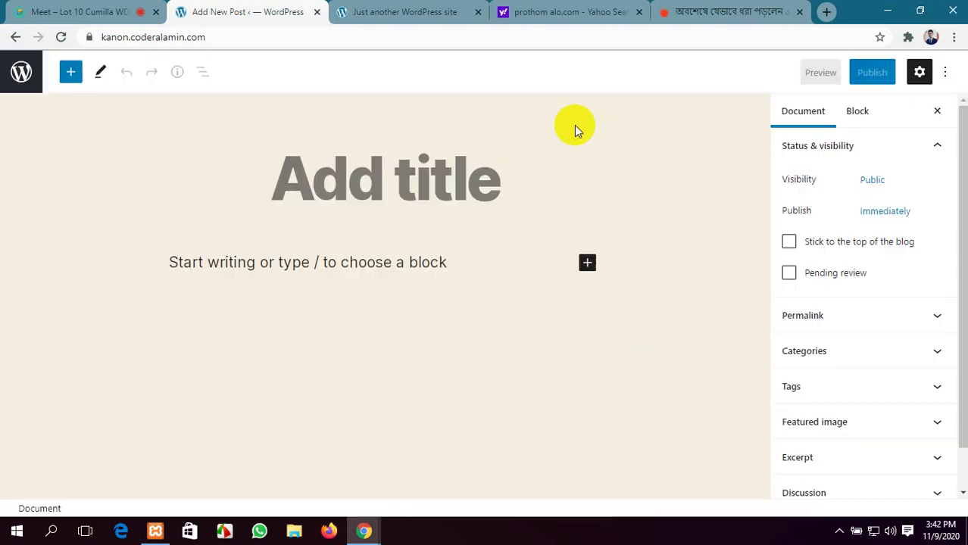
{"action": "left_click", "coordinate": [419, 167]}
{"action": "key", "text": "ctrl+v"}
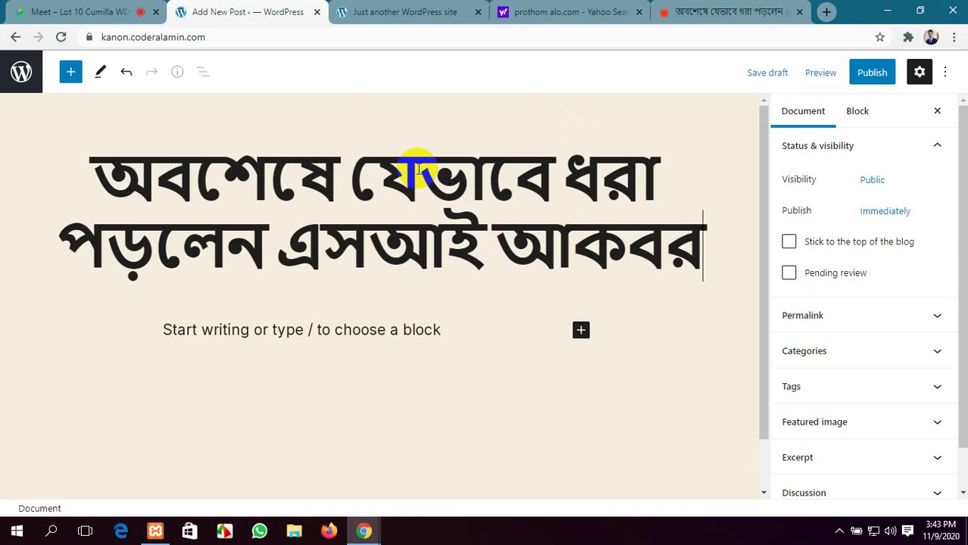
{"action": "left_click", "coordinate": [745, 9]}
{"action": "scroll", "coordinate": [538, 288], "scroll_direction": "down", "scroll_amount": 3}
Start saving the Prothom Alo article photo to the Desktop, then cancel and close it
{"action": "left_click", "coordinate": [538, 289]}
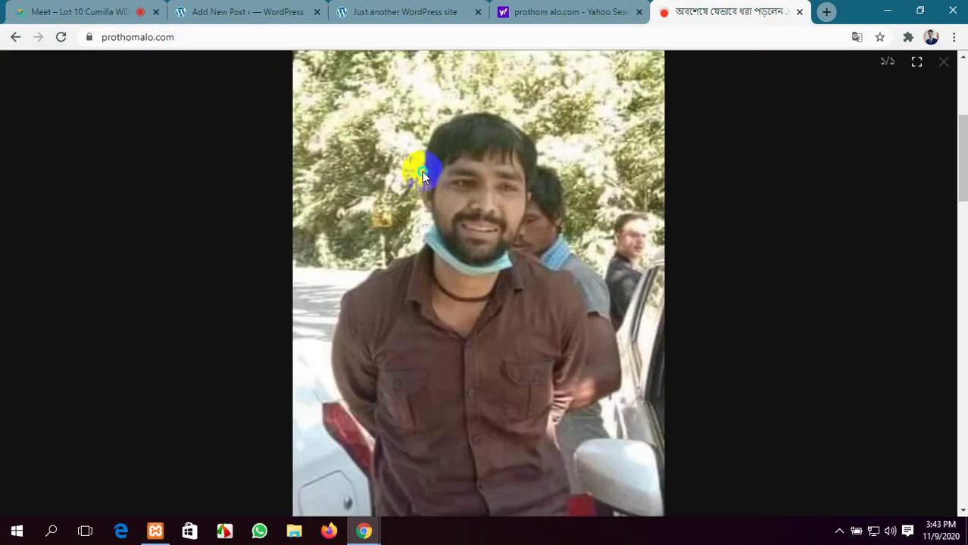
{"action": "right_click", "coordinate": [422, 173]}
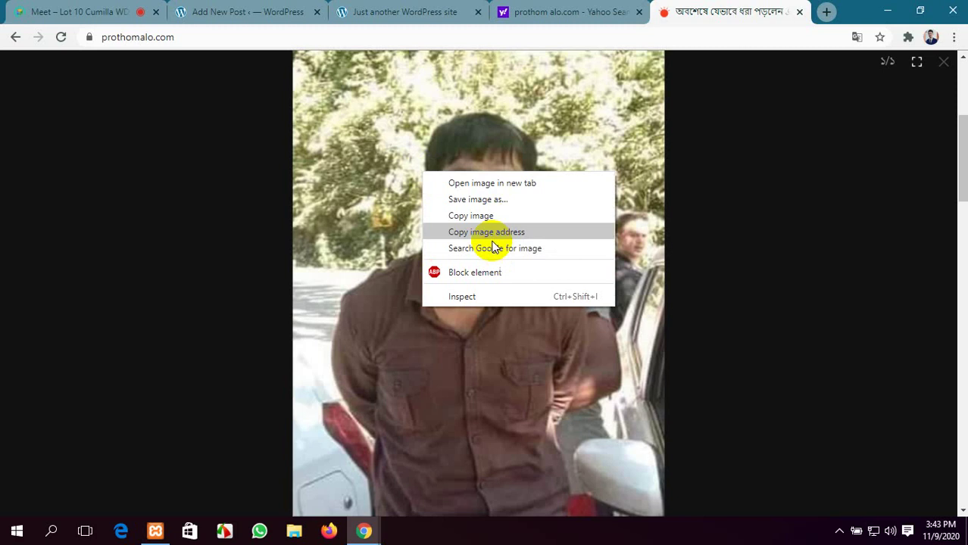
{"action": "left_click", "coordinate": [489, 200]}
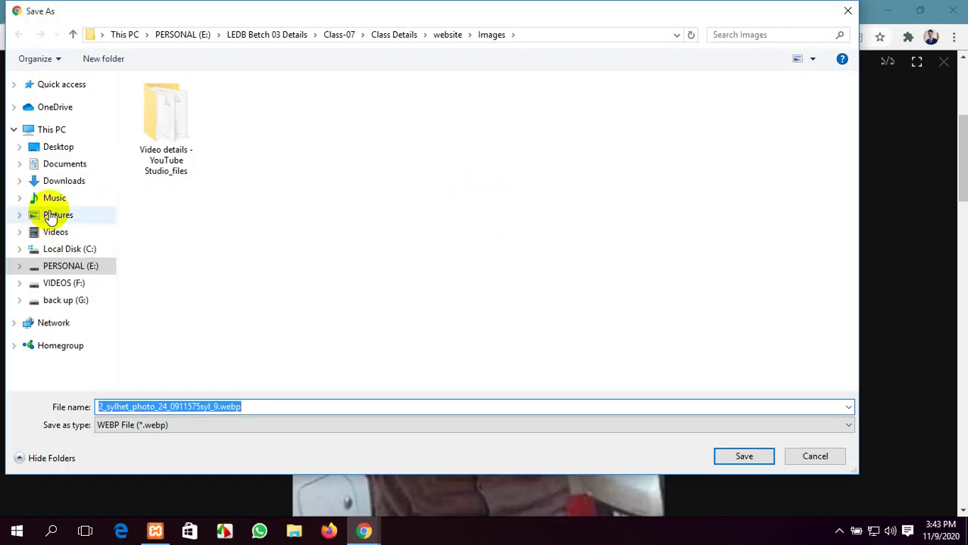
{"action": "left_click", "coordinate": [53, 146]}
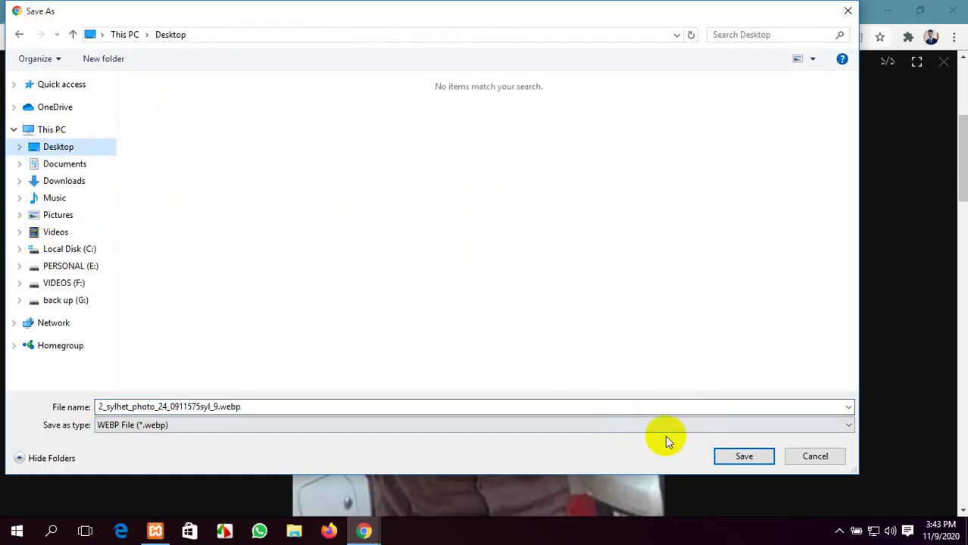
{"action": "left_click", "coordinate": [810, 455]}
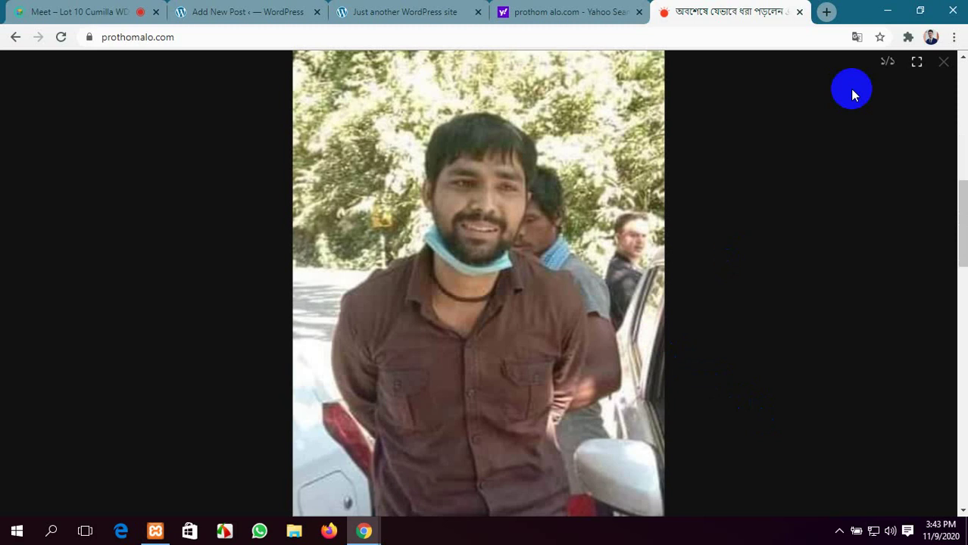
{"action": "left_click", "coordinate": [941, 63]}
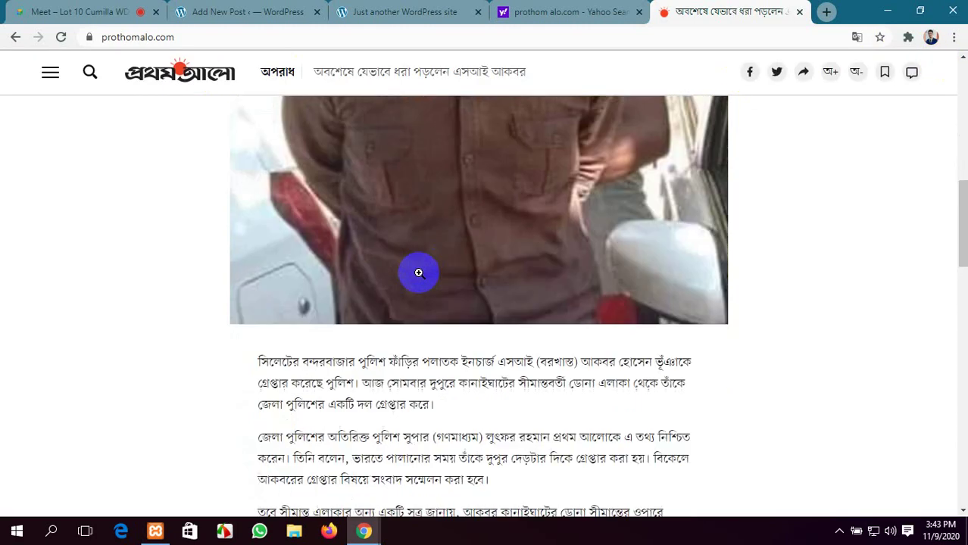
Search Google Images for 'si akber' and save the SI Akbar photo to Downloads as download.jpg
{"action": "left_click", "coordinate": [826, 13]}
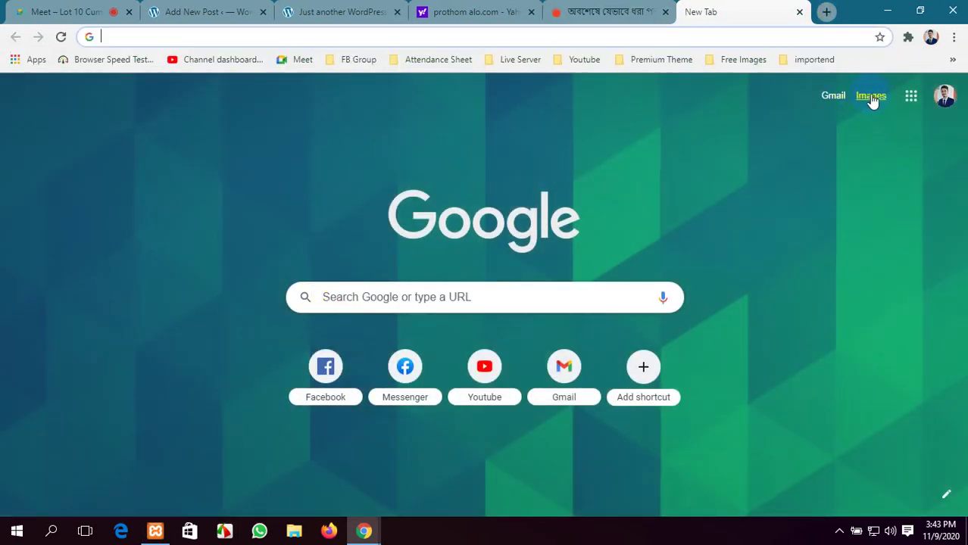
{"action": "left_click", "coordinate": [871, 96]}
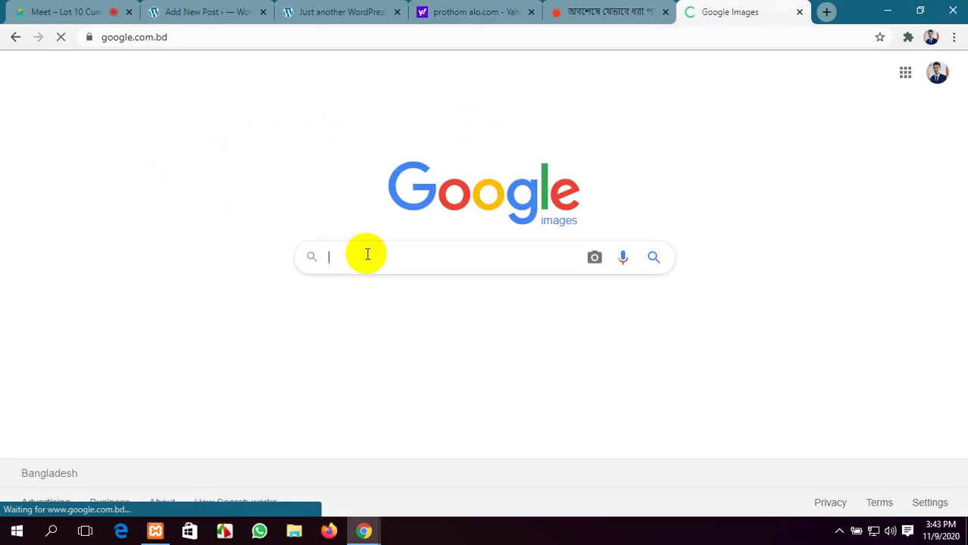
{"action": "type", "text": "si a"}
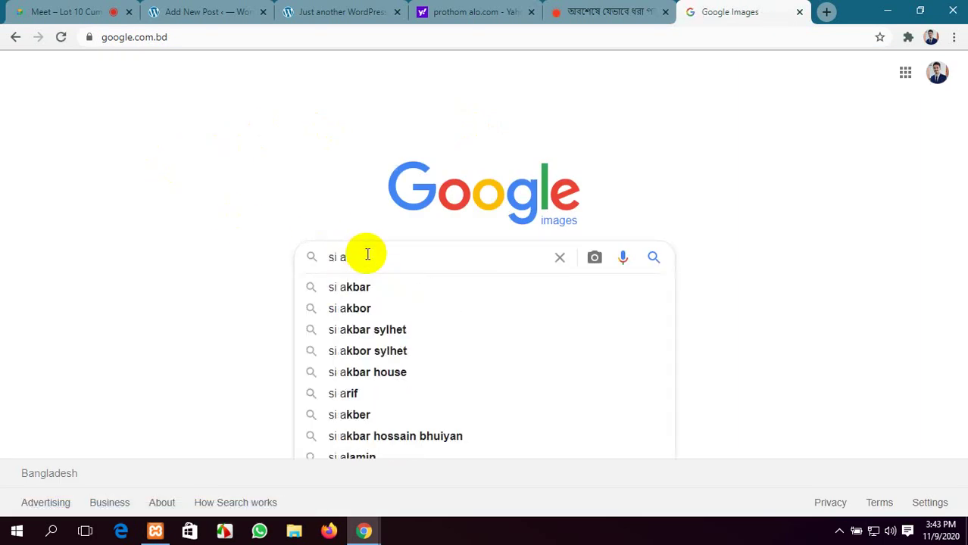
{"action": "type", "text": "kber"}
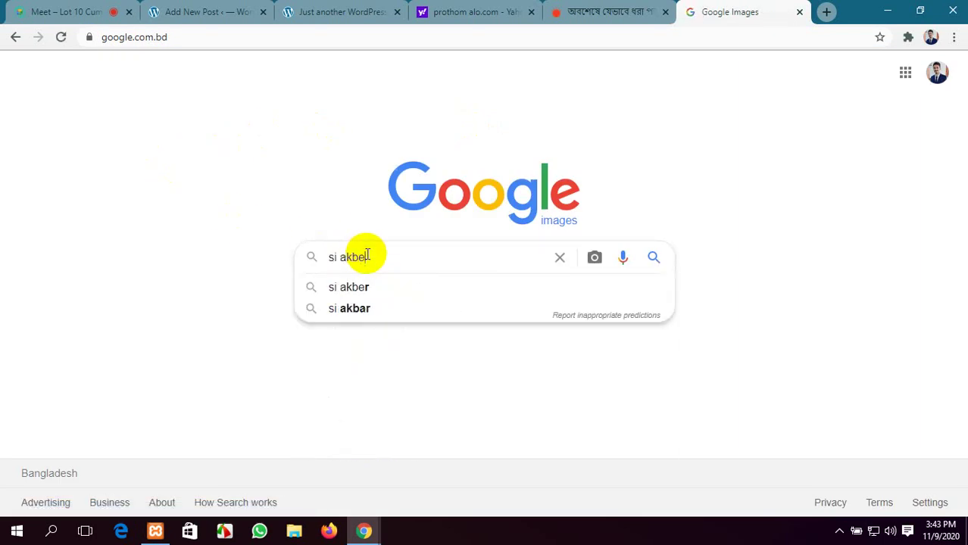
{"action": "key", "text": "Return"}
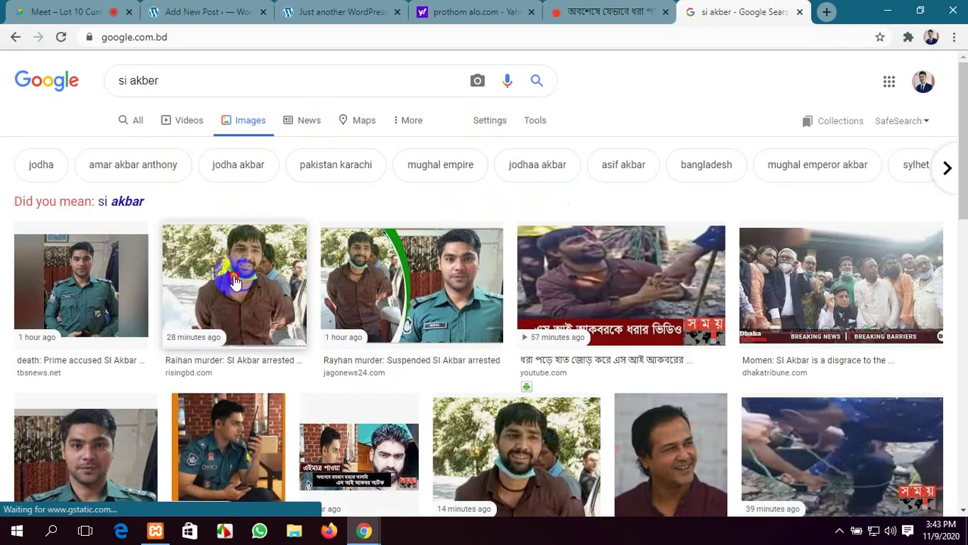
{"action": "left_click", "coordinate": [234, 282]}
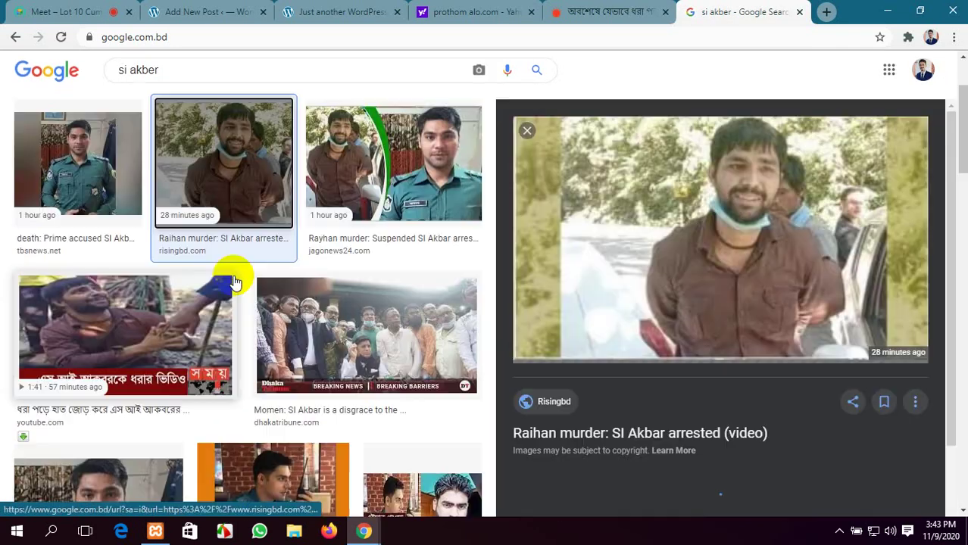
{"action": "right_click", "coordinate": [782, 199]}
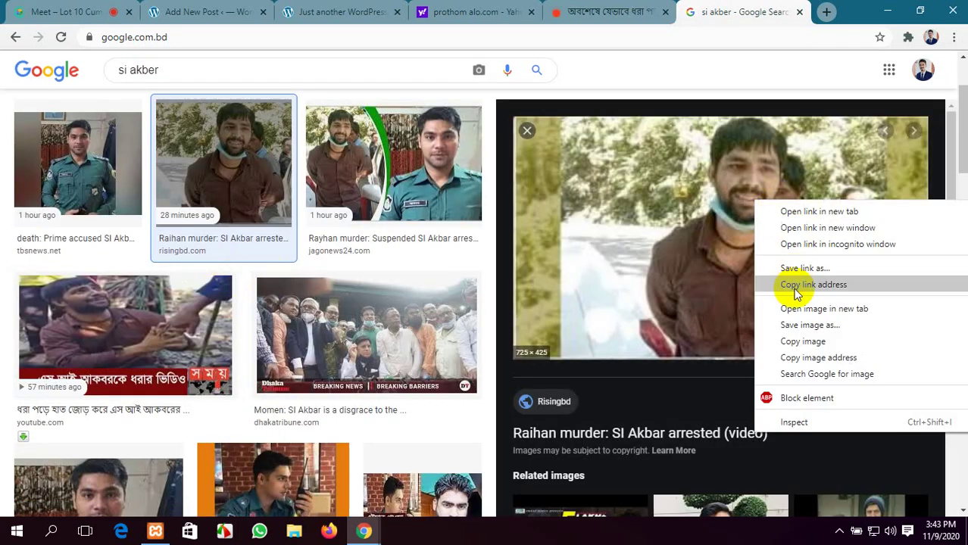
{"action": "left_click", "coordinate": [812, 325]}
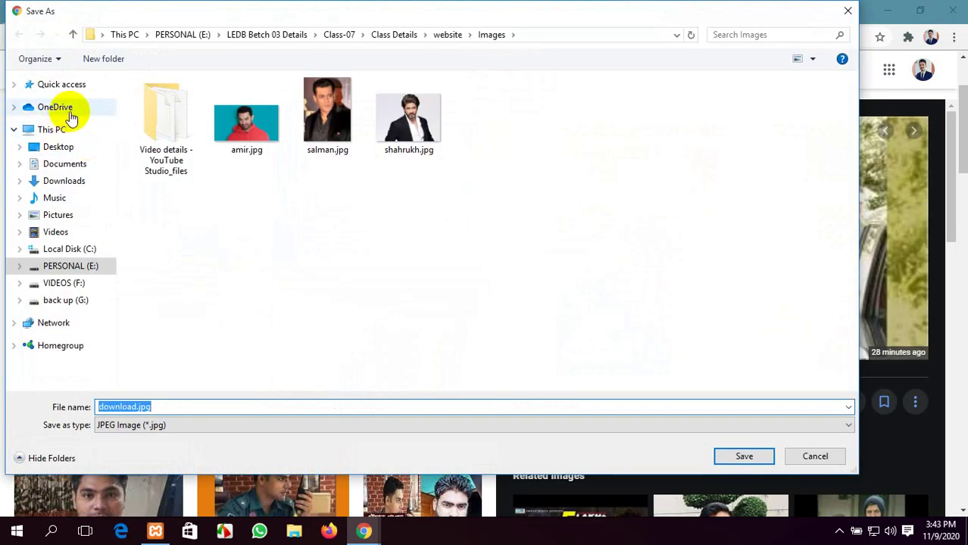
{"action": "left_click", "coordinate": [64, 186]}
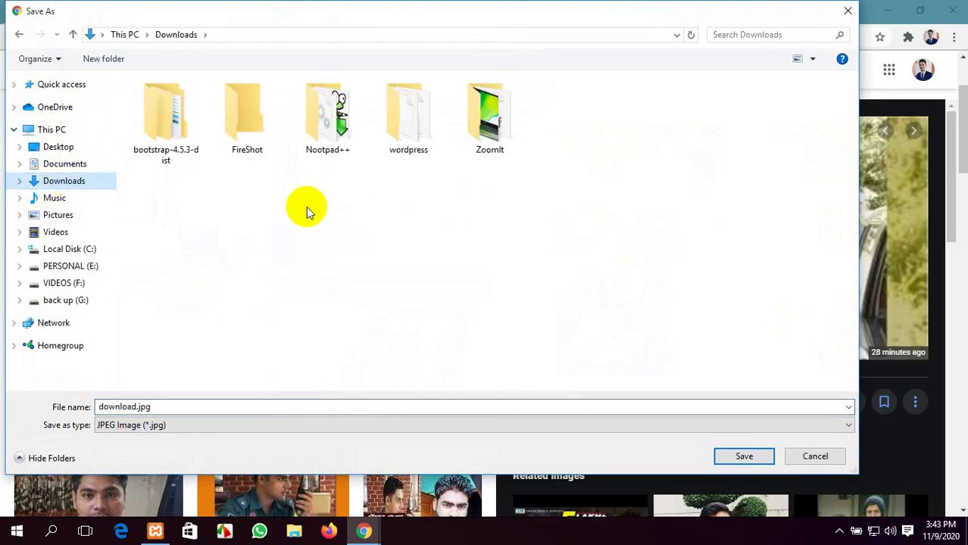
{"action": "left_click", "coordinate": [761, 454]}
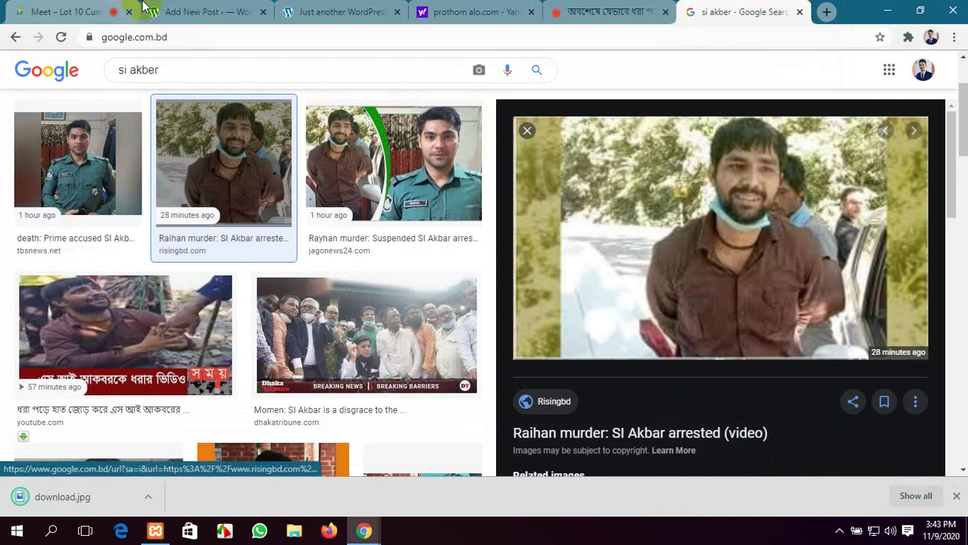
{"action": "left_click", "coordinate": [233, 11]}
Insert an Image block below the title and upload the prothomalo image from the Desktop
{"action": "scroll", "coordinate": [594, 335], "scroll_direction": "down", "scroll_amount": 1}
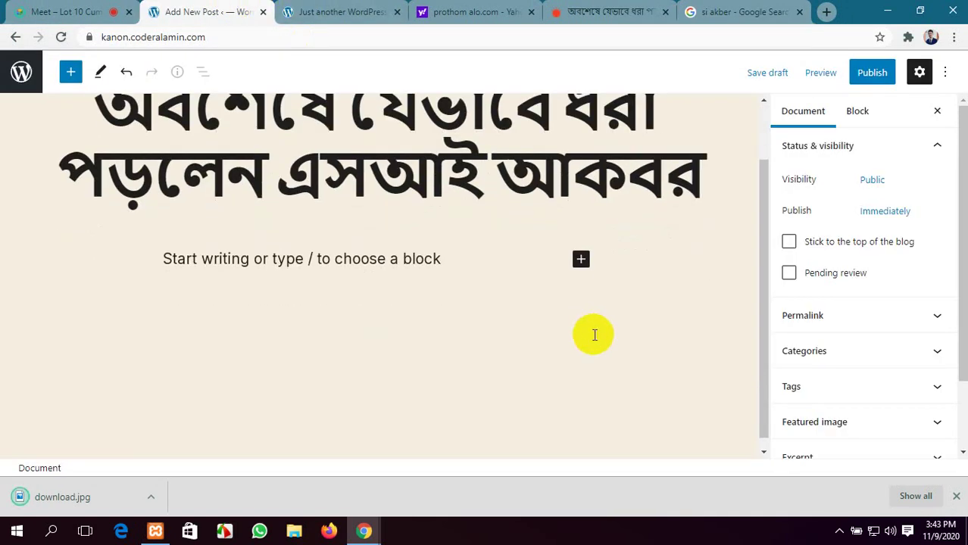
{"action": "left_click", "coordinate": [581, 261]}
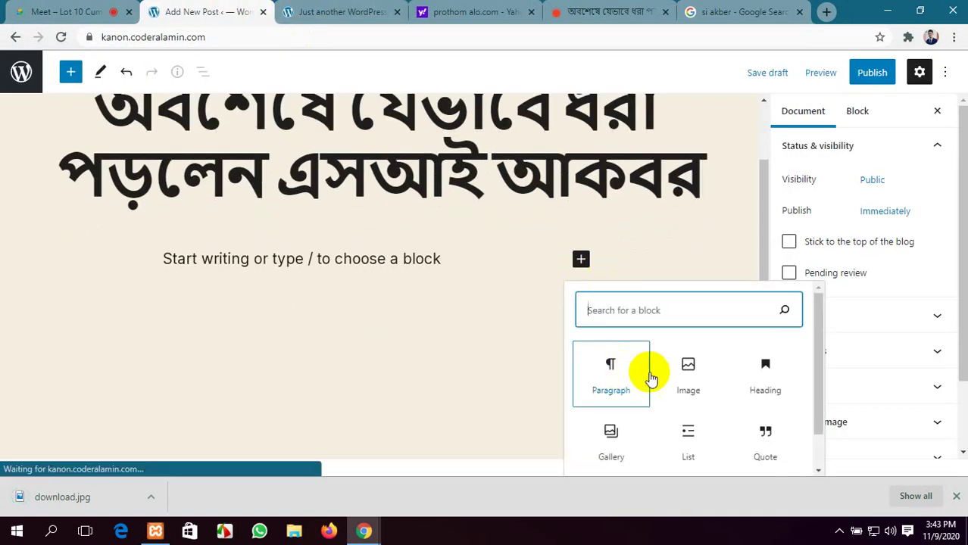
{"action": "left_click", "coordinate": [690, 375]}
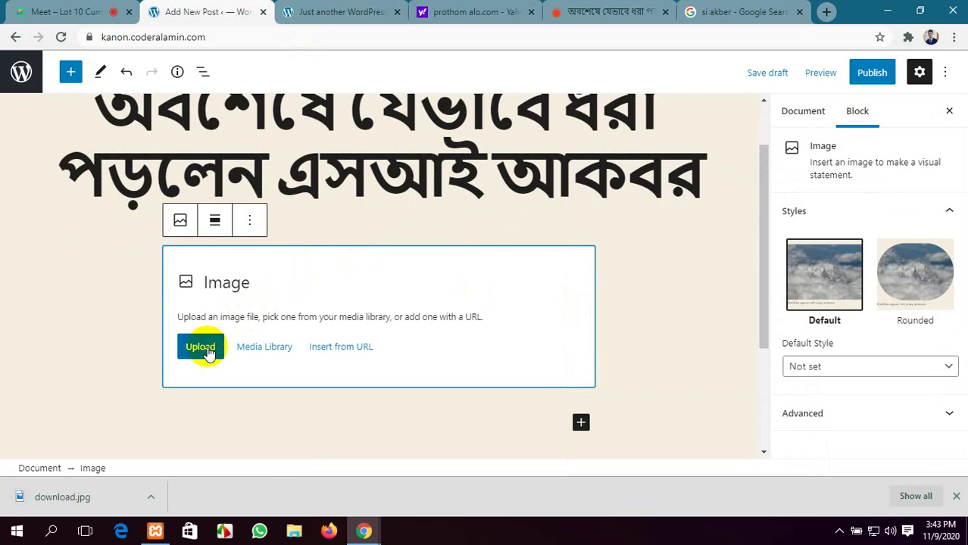
{"action": "left_click", "coordinate": [200, 348]}
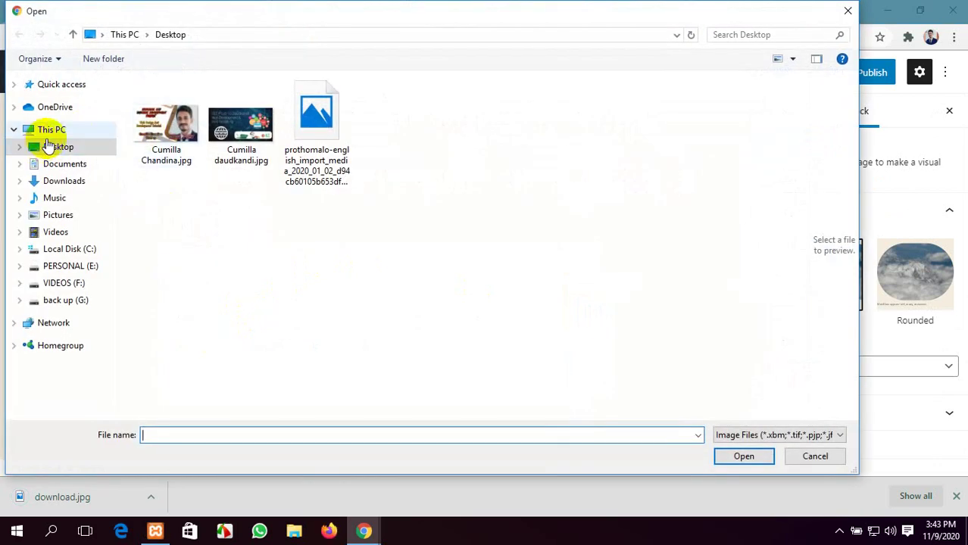
{"action": "left_click", "coordinate": [307, 130]}
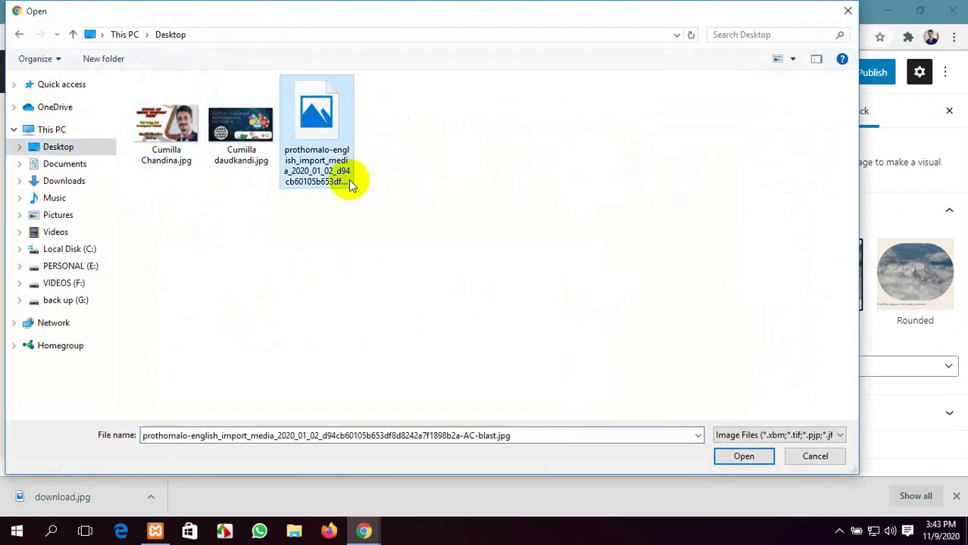
{"action": "left_click", "coordinate": [744, 457]}
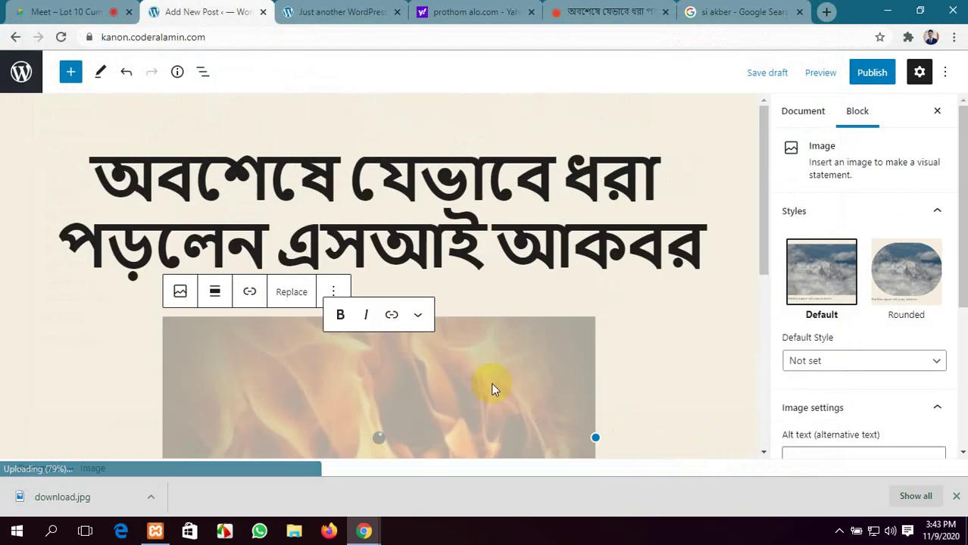
Dismiss the file type not permitted error and choose another picture to upload
{"action": "scroll", "coordinate": [443, 340], "scroll_direction": "down", "scroll_amount": 3}
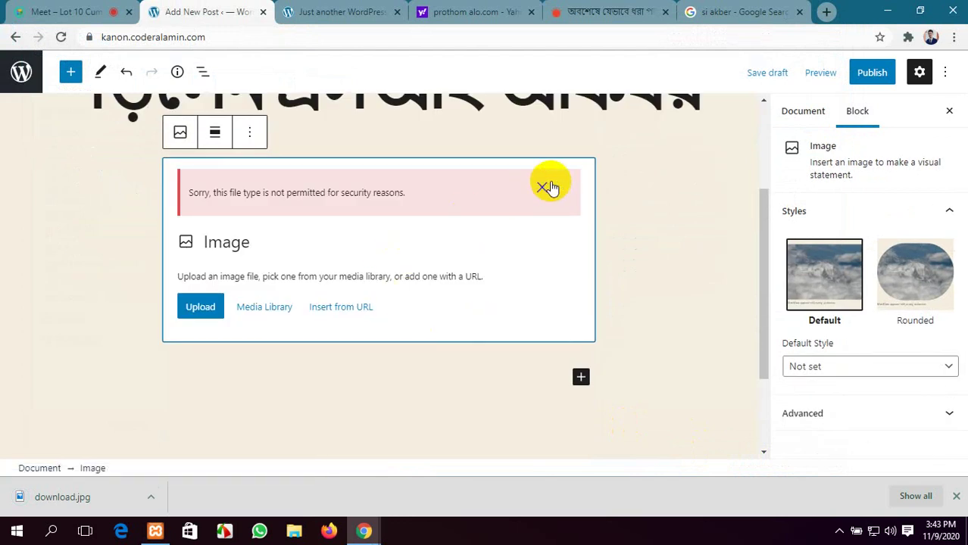
{"action": "left_click", "coordinate": [543, 188]}
{"action": "left_click", "coordinate": [201, 258]}
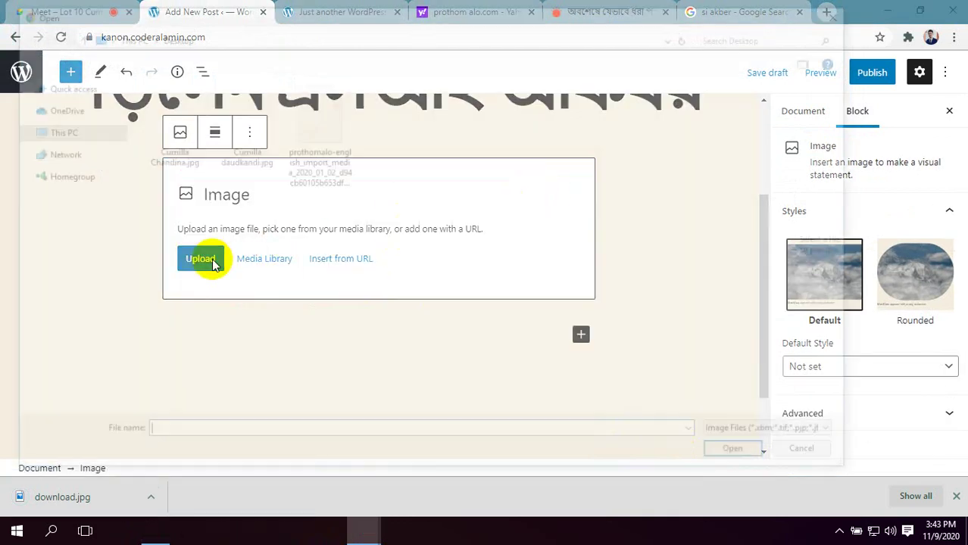
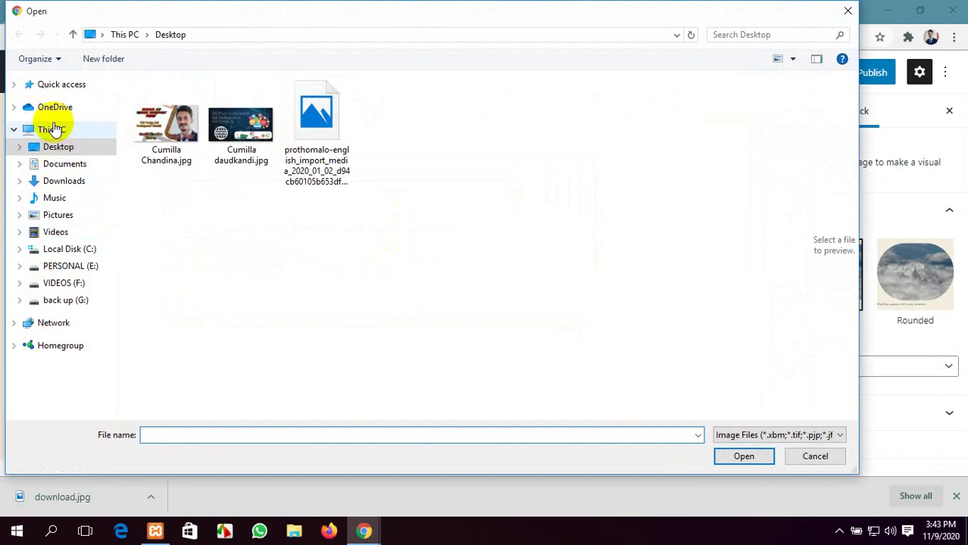
Upload download.jpg from the Downloads folder into the empty image block
{"action": "left_click", "coordinate": [38, 86]}
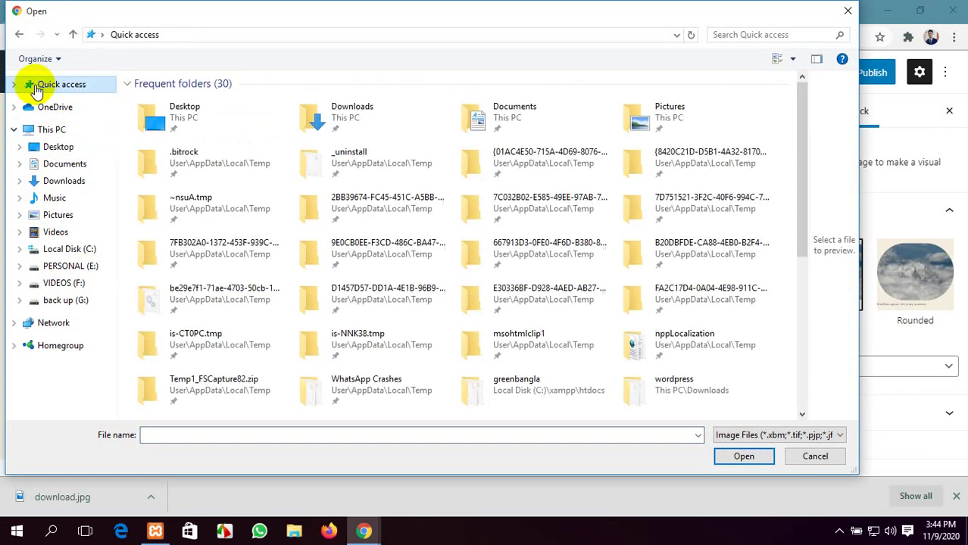
{"action": "left_click", "coordinate": [15, 85]}
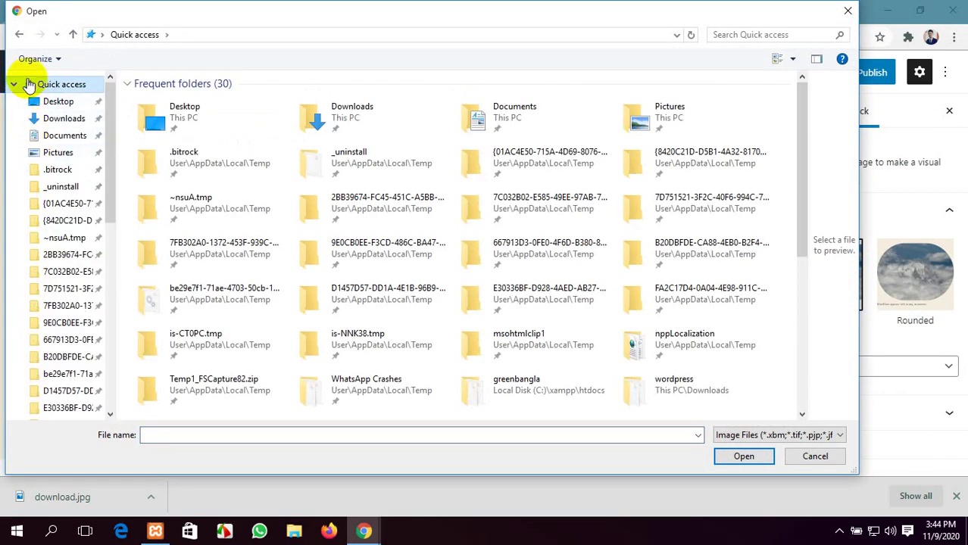
{"action": "left_click", "coordinate": [15, 85]}
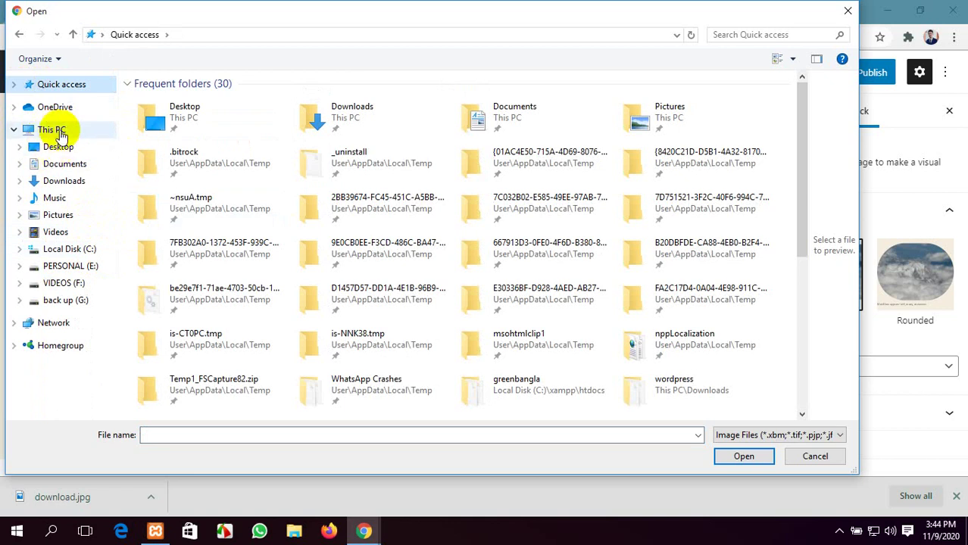
{"action": "left_click", "coordinate": [60, 133]}
{"action": "left_click", "coordinate": [70, 182]}
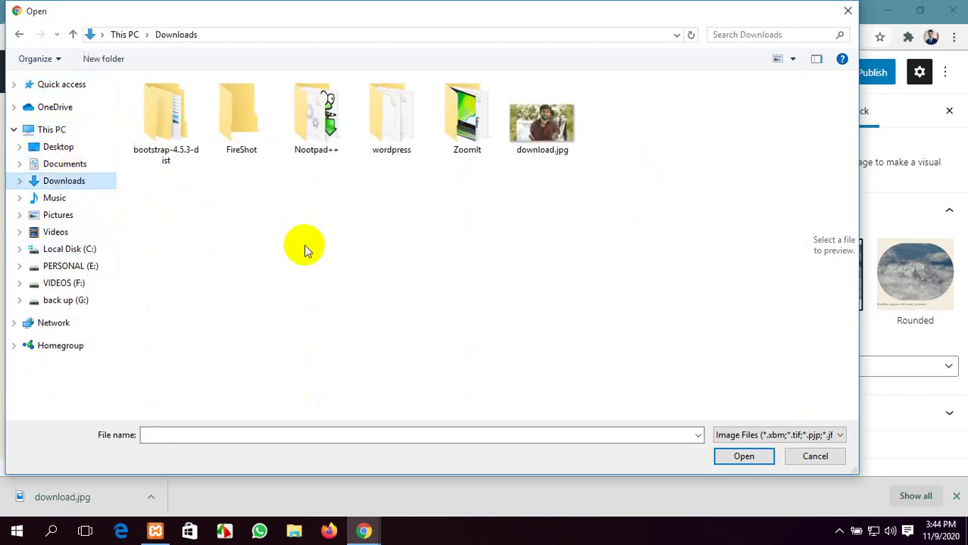
{"action": "left_click", "coordinate": [507, 144]}
{"action": "left_click", "coordinate": [743, 457]}
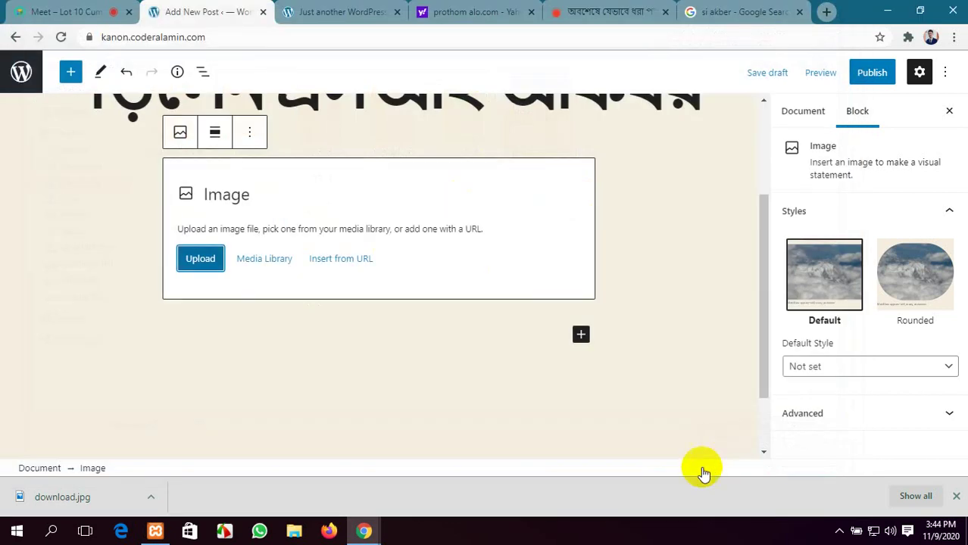
Widen the photo with its resize handle and show the Document settings
{"action": "scroll", "coordinate": [455, 303], "scroll_direction": "up", "scroll_amount": 3}
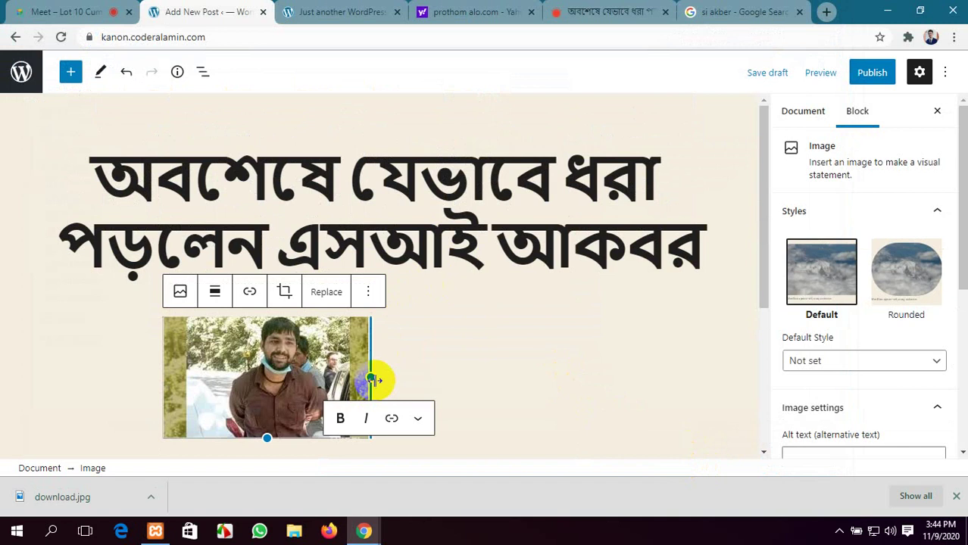
{"action": "left_click_drag", "start_coordinate": [371, 379], "coordinate": [629, 372]}
{"action": "scroll", "coordinate": [687, 298], "scroll_direction": "down", "scroll_amount": 5}
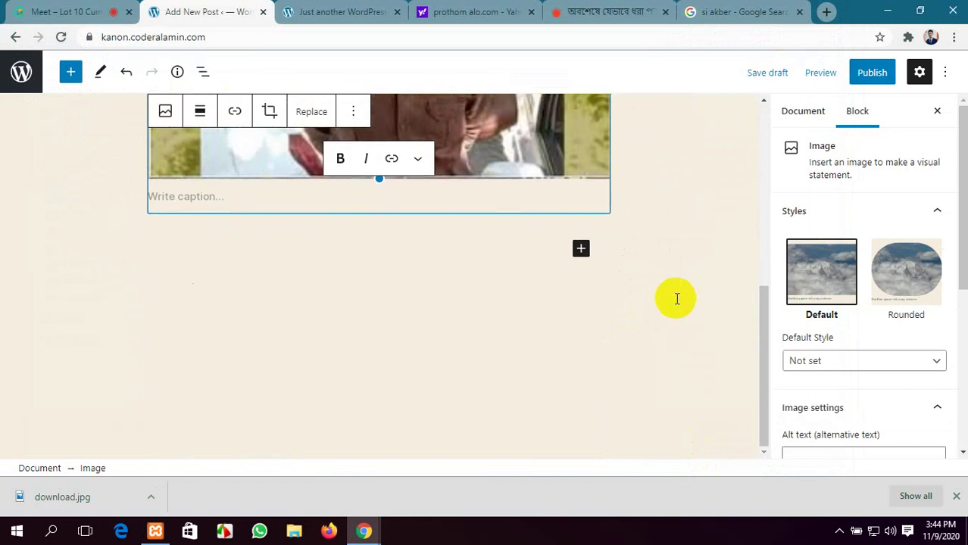
{"action": "left_click", "coordinate": [802, 112]}
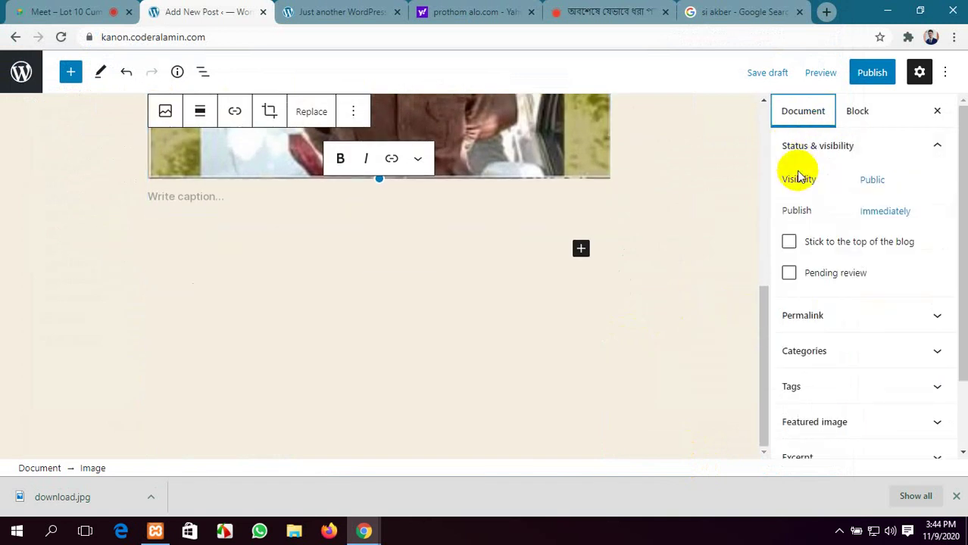
Select the Prothom Alo article's body paragraphs, then go back to the post editor
{"action": "left_click", "coordinate": [580, 9]}
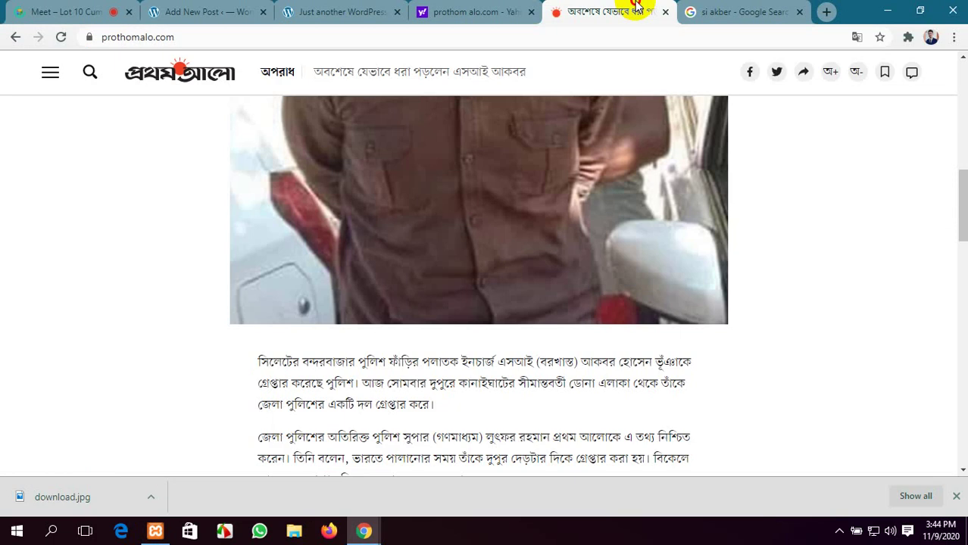
{"action": "scroll", "coordinate": [596, 353], "scroll_direction": "down", "scroll_amount": 10}
{"action": "scroll", "coordinate": [523, 353], "scroll_direction": "up", "scroll_amount": 1}
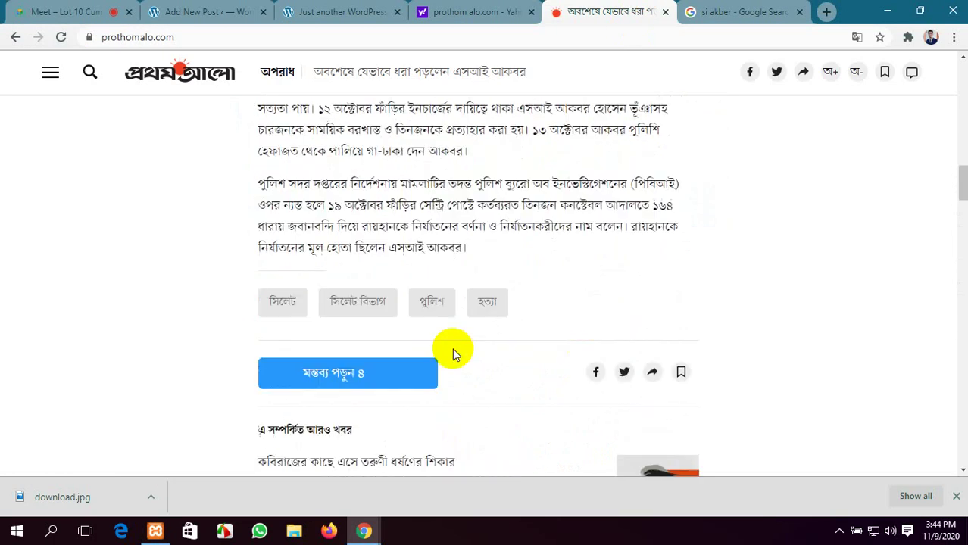
{"action": "left_click_drag", "start_coordinate": [468, 248], "coordinate": [244, 361]}
{"action": "scroll", "coordinate": [262, 190], "scroll_direction": "up", "scroll_amount": 10}
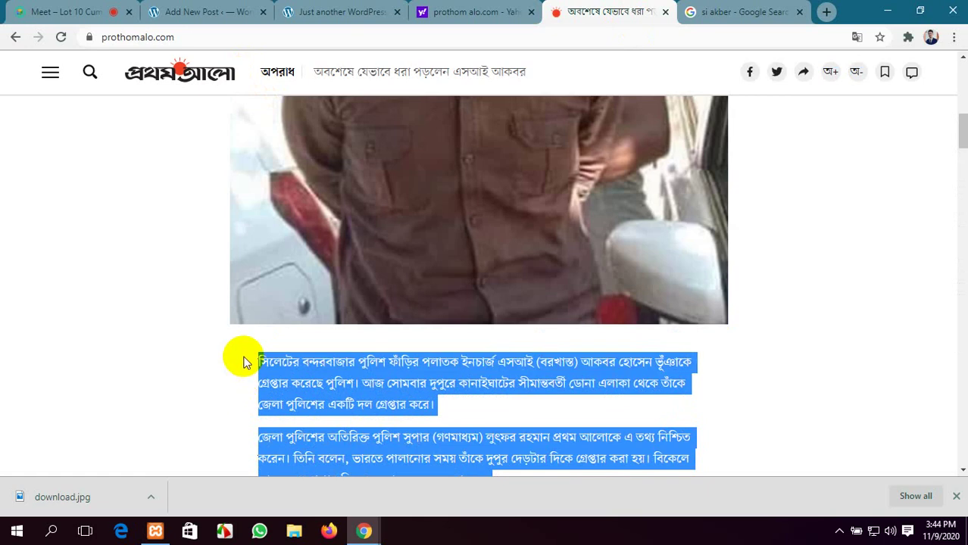
{"action": "left_click", "coordinate": [364, 9]}
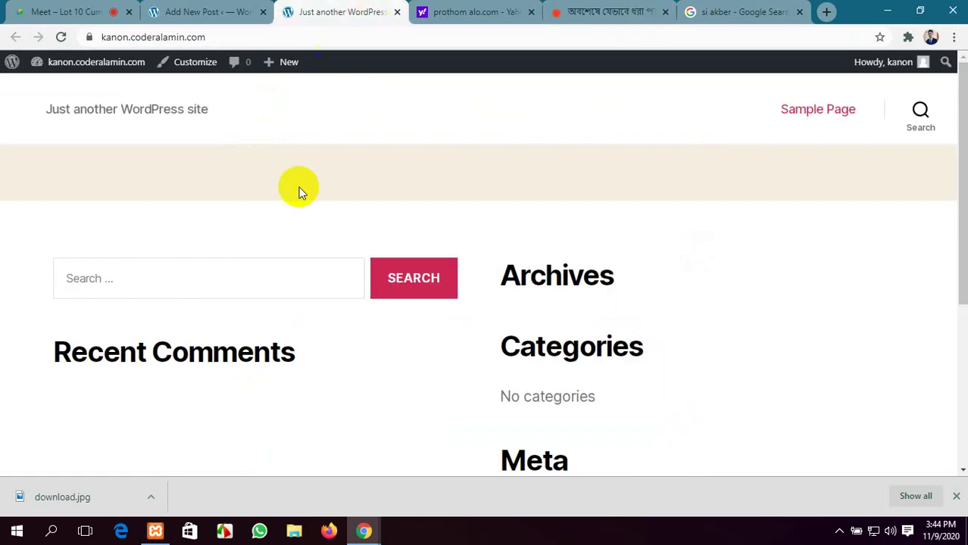
{"action": "left_click", "coordinate": [190, 11]}
{"action": "scroll", "coordinate": [347, 255], "scroll_direction": "up", "scroll_amount": 1}
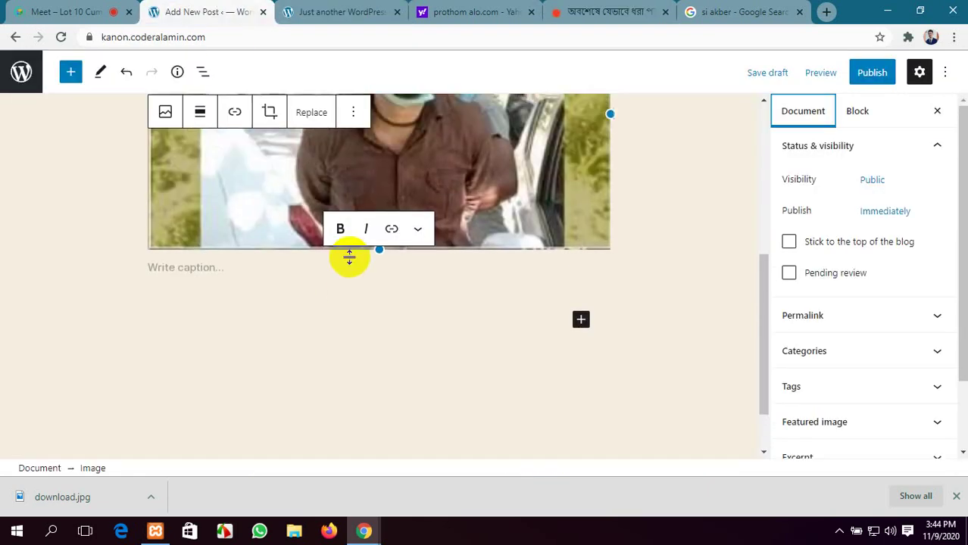
Add a Paragraph block below the photo and paste in the Bengali article text
{"action": "left_click", "coordinate": [581, 321]}
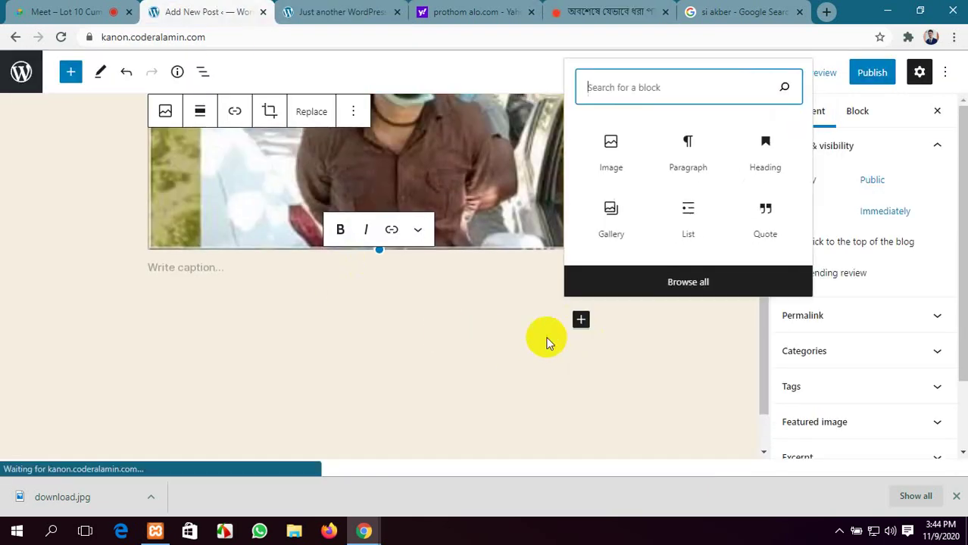
{"action": "left_click", "coordinate": [689, 151]}
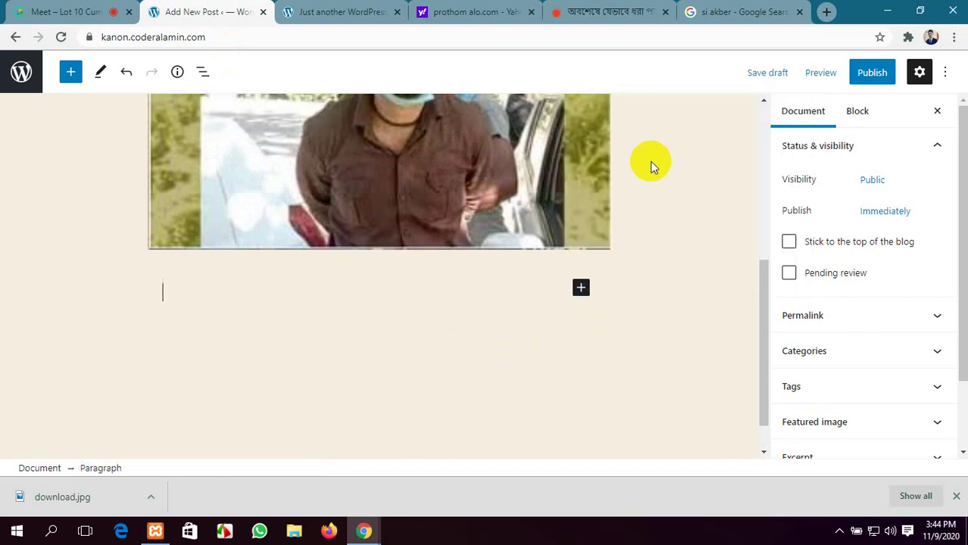
{"action": "scroll", "coordinate": [456, 301], "scroll_direction": "down", "scroll_amount": 1}
{"action": "key", "text": "ctrl+v"}
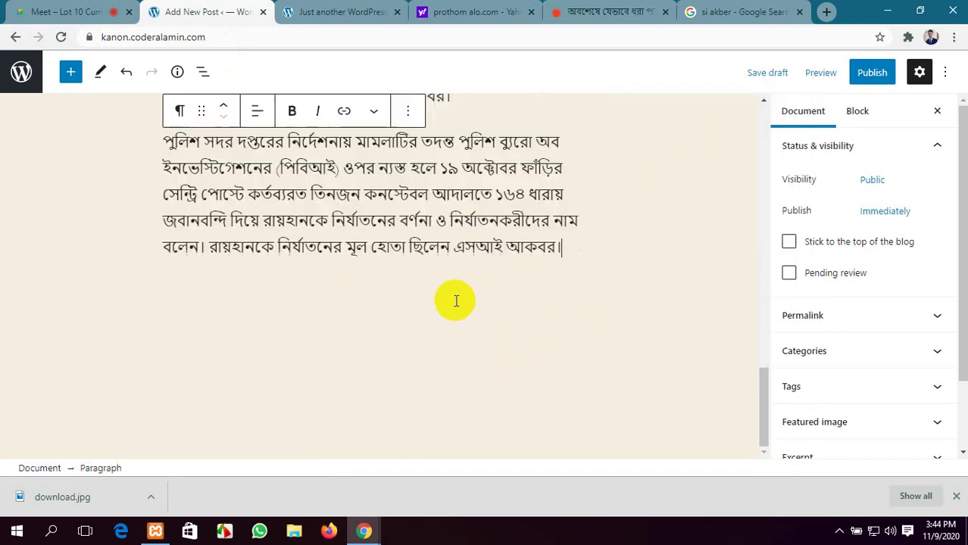
Publish the post and confirm in the pre-publish panel
{"action": "left_click", "coordinate": [874, 73]}
{"action": "left_click", "coordinate": [797, 72]}
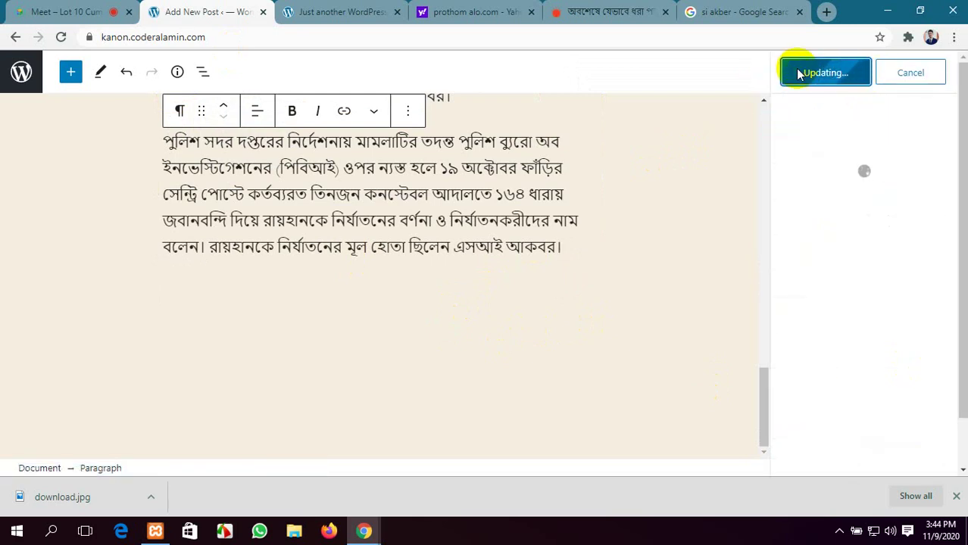
{"action": "left_click", "coordinate": [341, 12]}
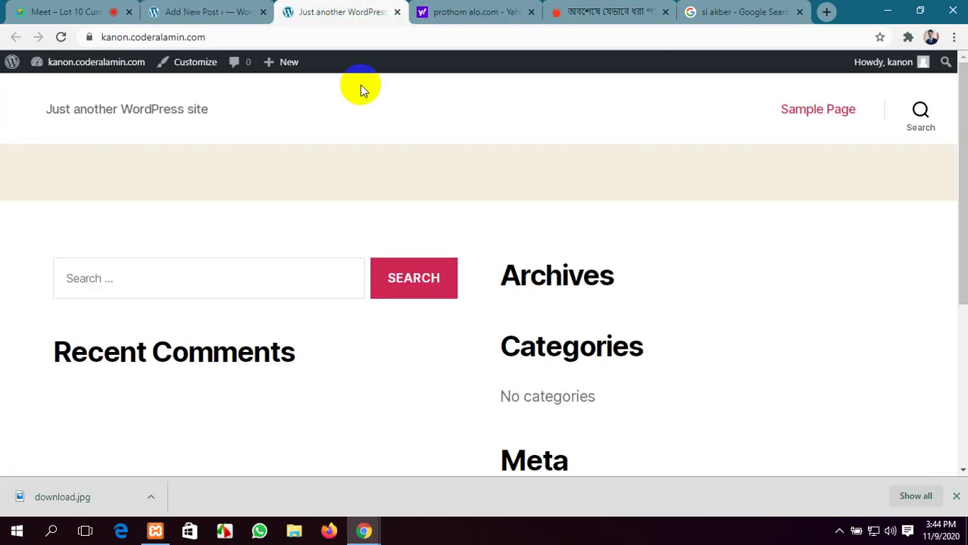
Reload the site to see the post's headline, photo and Bengali text, then return to the editor
{"action": "left_click", "coordinate": [61, 37]}
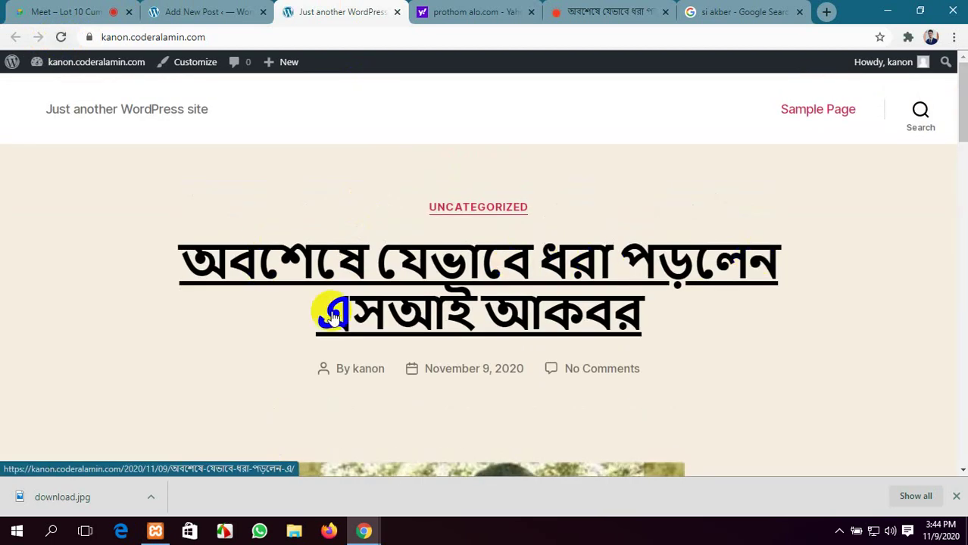
{"action": "scroll", "coordinate": [595, 326], "scroll_direction": "down", "scroll_amount": 4}
{"action": "scroll", "coordinate": [501, 258], "scroll_direction": "down", "scroll_amount": 12}
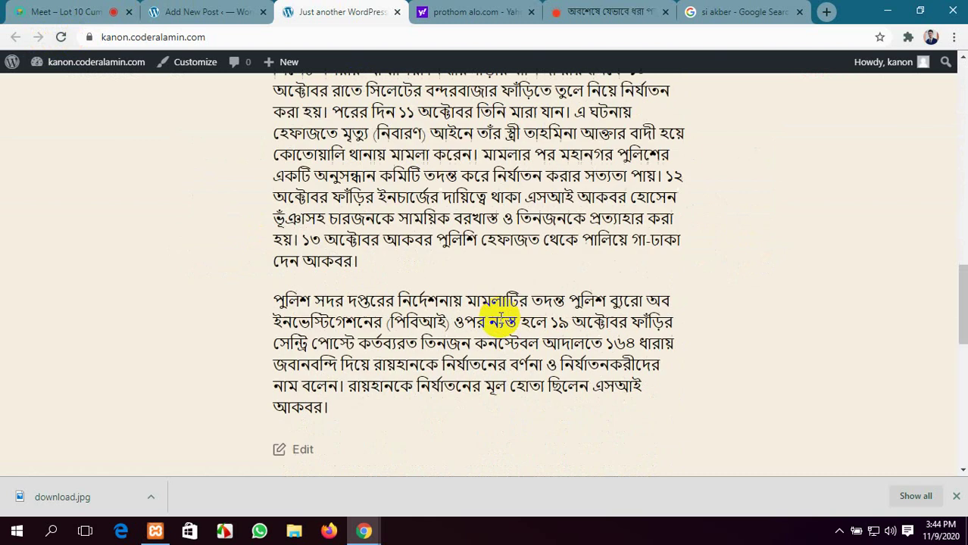
{"action": "scroll", "coordinate": [504, 331], "scroll_direction": "up", "scroll_amount": 3}
{"action": "scroll", "coordinate": [498, 359], "scroll_direction": "up", "scroll_amount": 10}
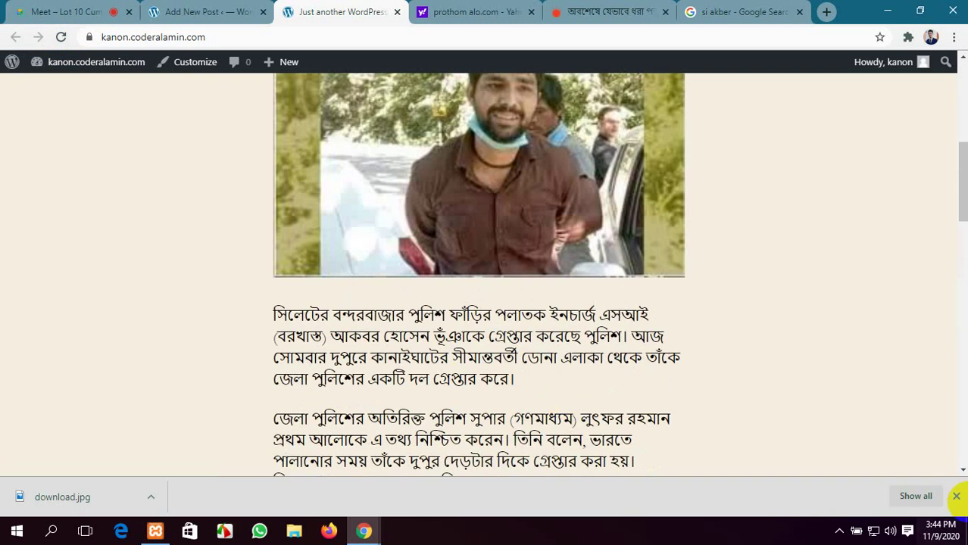
{"action": "left_click", "coordinate": [957, 497]}
{"action": "left_click", "coordinate": [205, 11]}
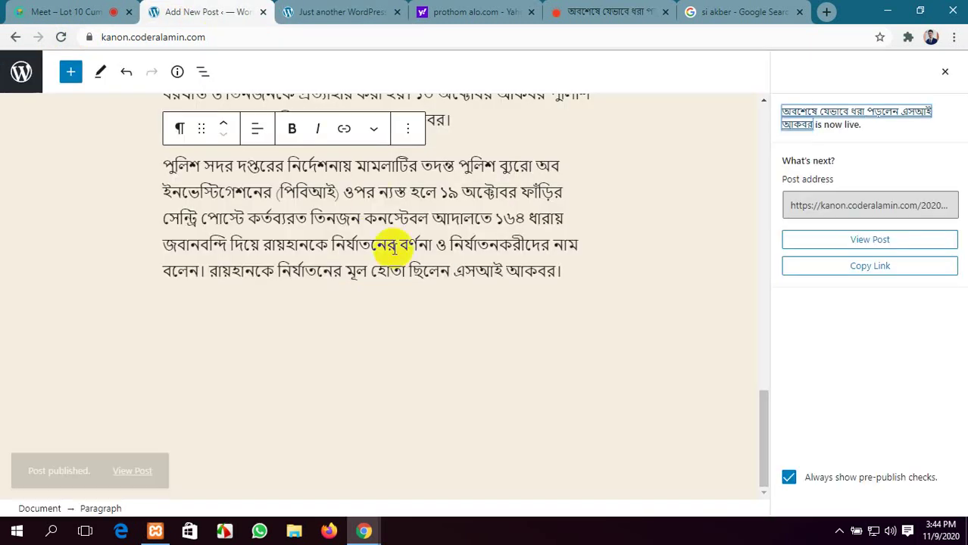
Close the post-publish panel, untick Uncategorized and open the Add New Category form
{"action": "scroll", "coordinate": [455, 333], "scroll_direction": "up", "scroll_amount": 5}
{"action": "scroll", "coordinate": [463, 325], "scroll_direction": "up", "scroll_amount": 2}
{"action": "left_click", "coordinate": [945, 72]}
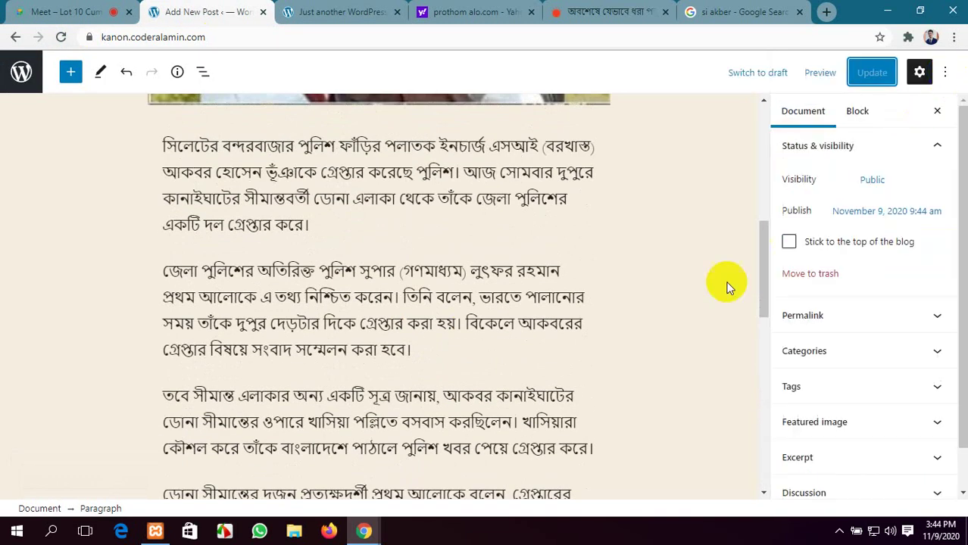
{"action": "scroll", "coordinate": [682, 284], "scroll_direction": "up", "scroll_amount": 5}
{"action": "scroll", "coordinate": [654, 286], "scroll_direction": "up", "scroll_amount": 2}
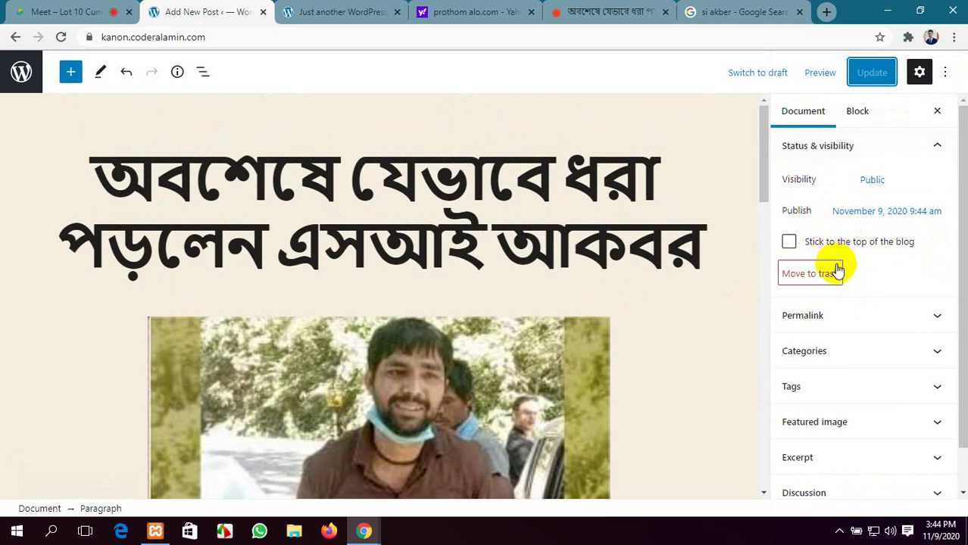
{"action": "scroll", "coordinate": [837, 269], "scroll_direction": "down", "scroll_amount": 1}
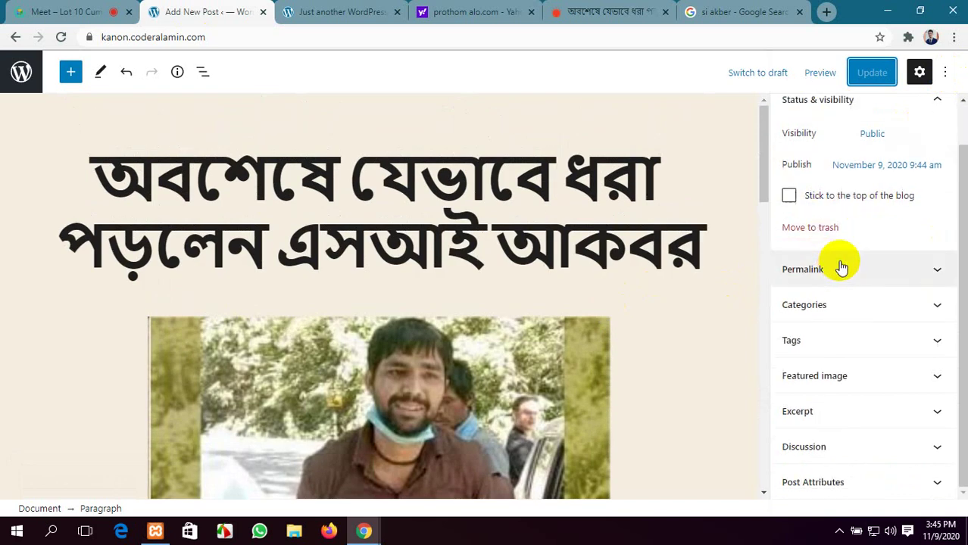
{"action": "left_click", "coordinate": [871, 305]}
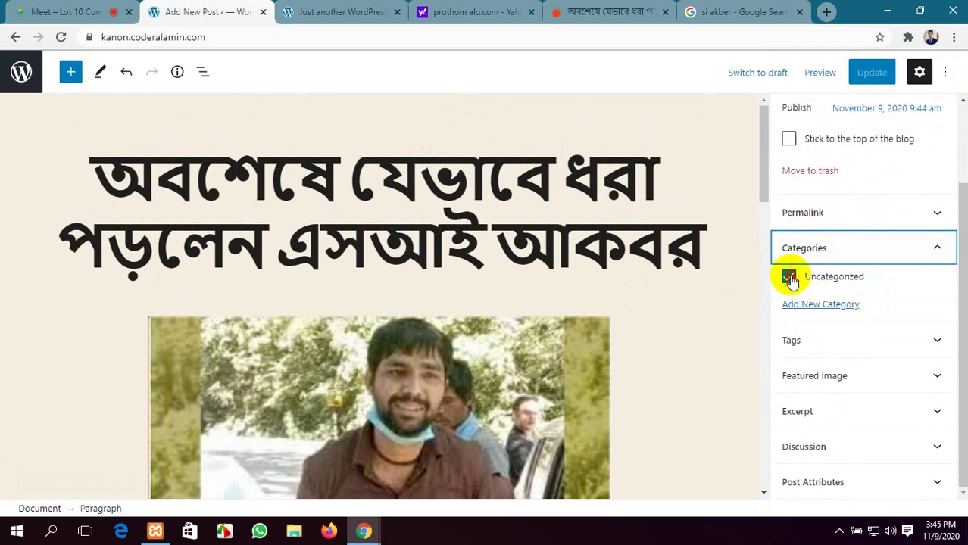
{"action": "left_click", "coordinate": [790, 277]}
{"action": "left_click", "coordinate": [815, 306]}
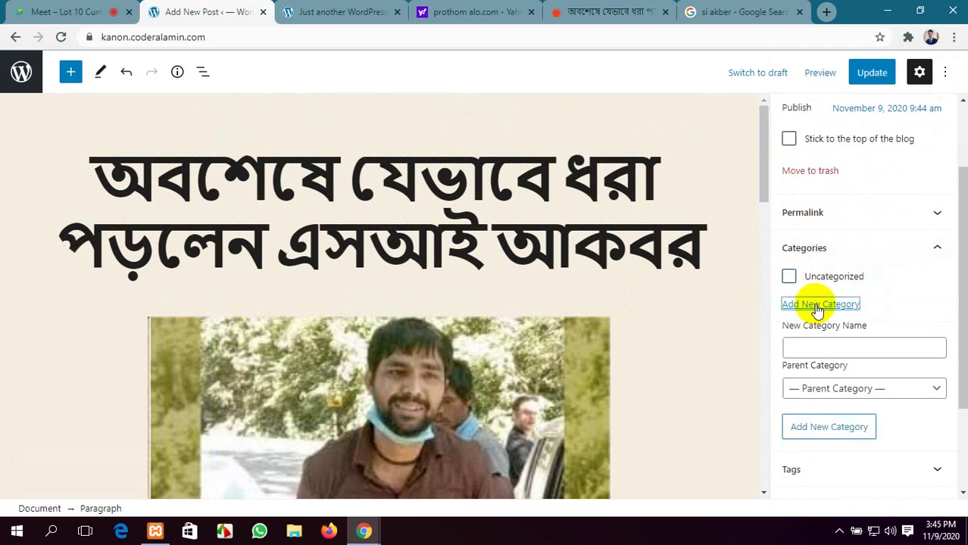
{"action": "left_click", "coordinate": [368, 7]}
{"action": "left_click", "coordinate": [606, 11]}
Clear the article's text selection and select the last words of the headline
{"action": "scroll", "coordinate": [376, 268], "scroll_direction": "up", "scroll_amount": 10}
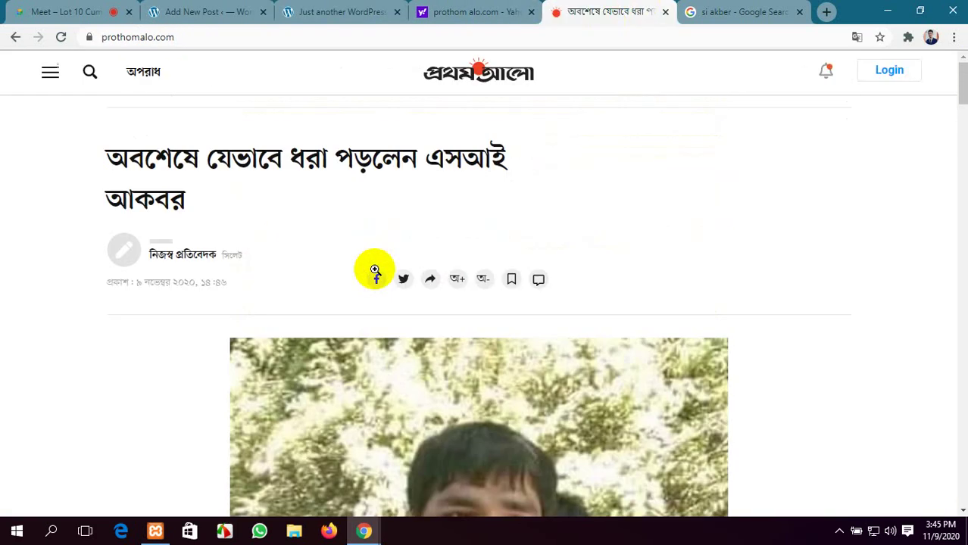
{"action": "scroll", "coordinate": [390, 320], "scroll_direction": "down", "scroll_amount": 9}
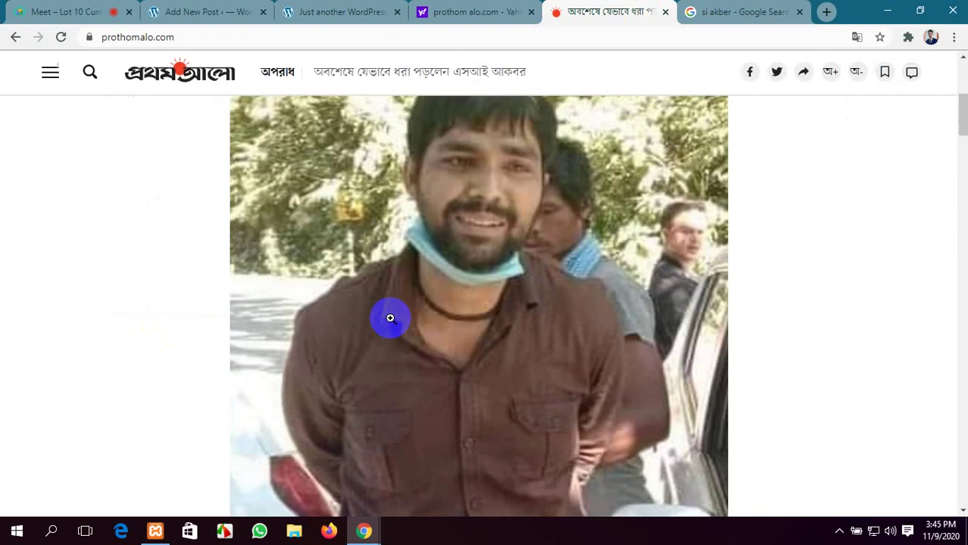
{"action": "left_click", "coordinate": [216, 333]}
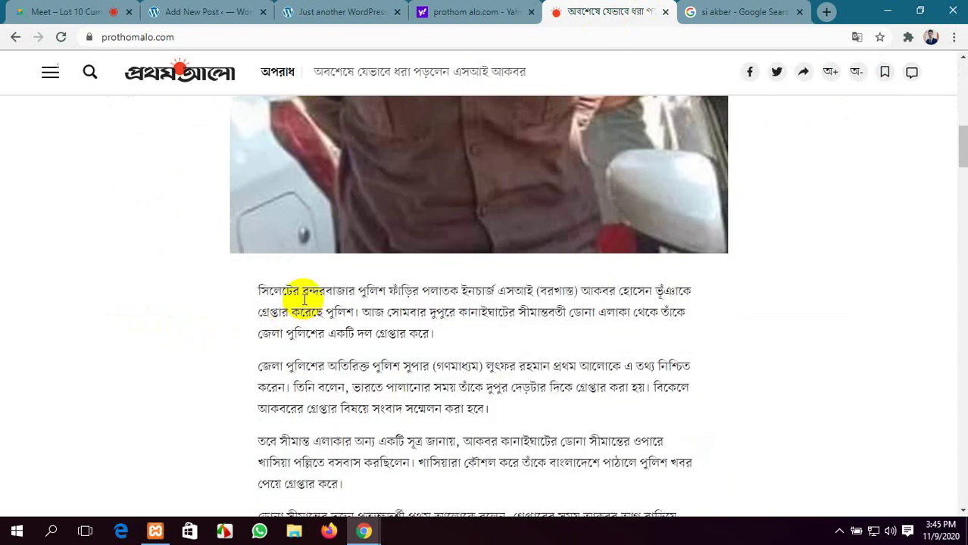
{"action": "scroll", "coordinate": [380, 303], "scroll_direction": "up", "scroll_amount": 7}
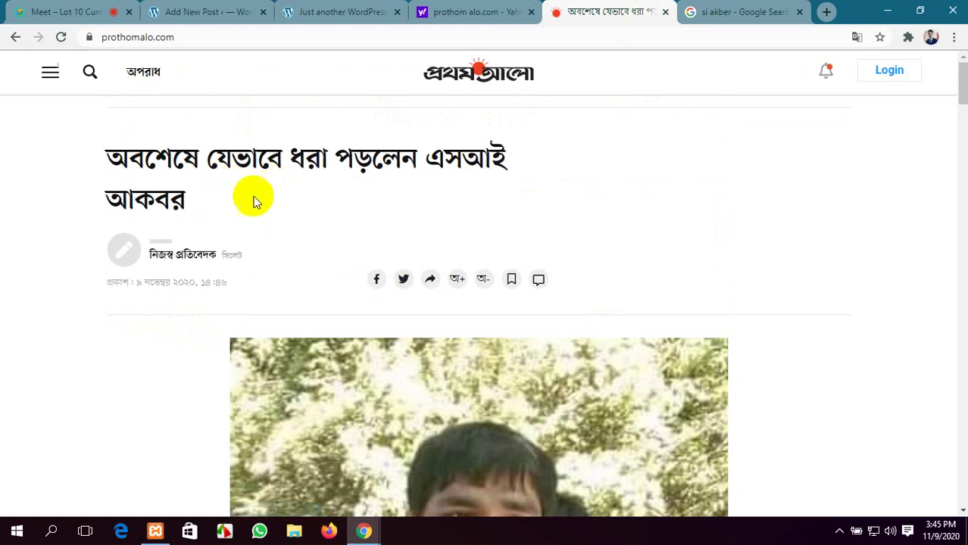
{"action": "left_click_drag", "start_coordinate": [436, 168], "coordinate": [453, 189]}
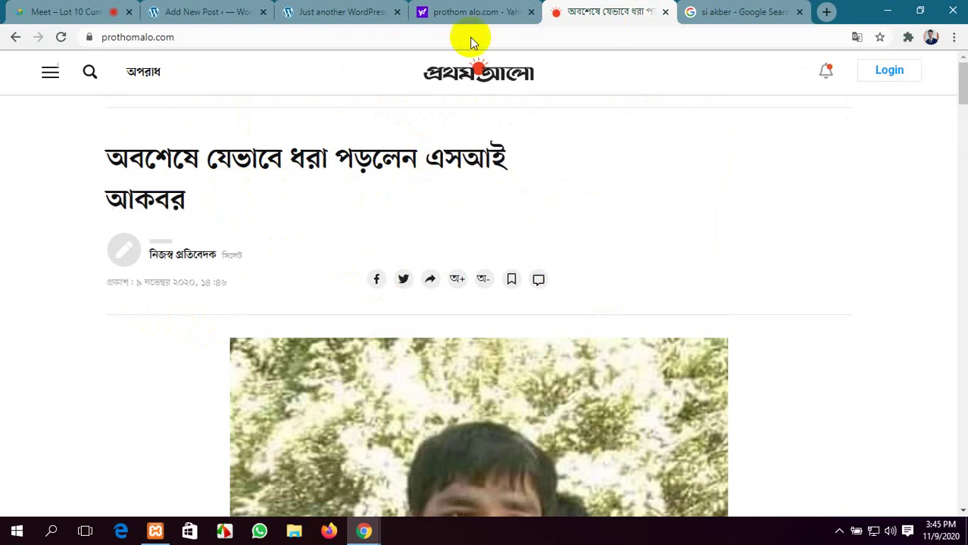
{"action": "left_click", "coordinate": [470, 9]}
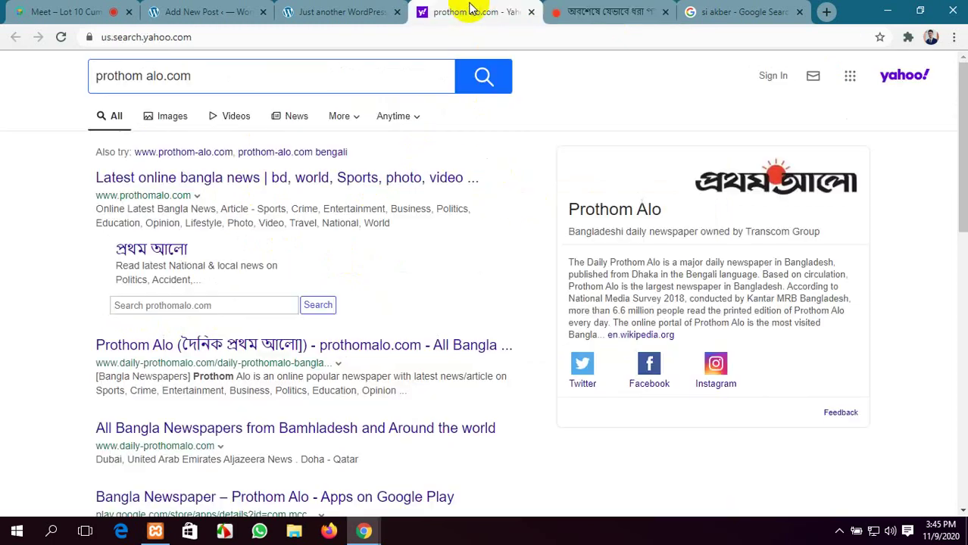
{"action": "left_click", "coordinate": [574, 10]}
Select the category name অপরাধ in the Prothom Alo article header
{"action": "scroll", "coordinate": [476, 350], "scroll_direction": "down", "scroll_amount": 6}
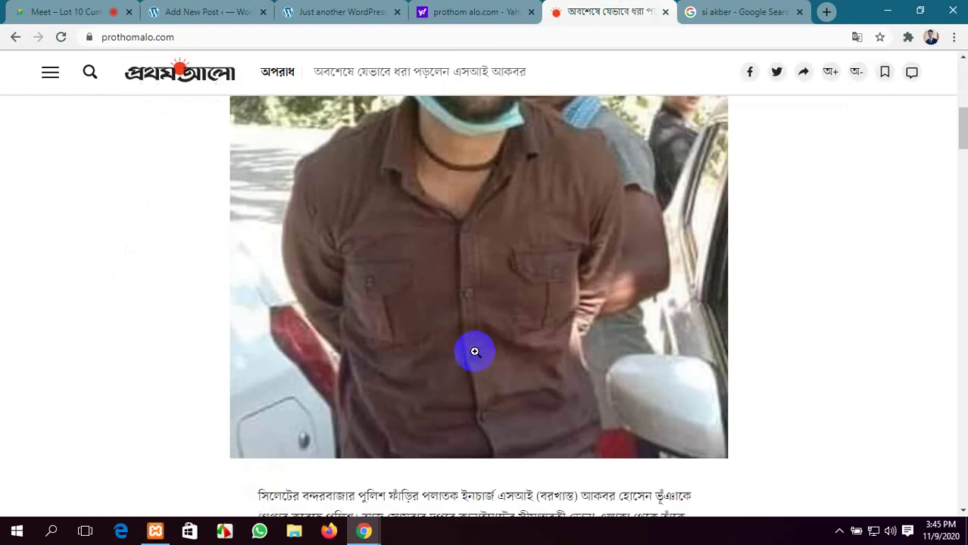
{"action": "scroll", "coordinate": [475, 352], "scroll_direction": "down", "scroll_amount": 20}
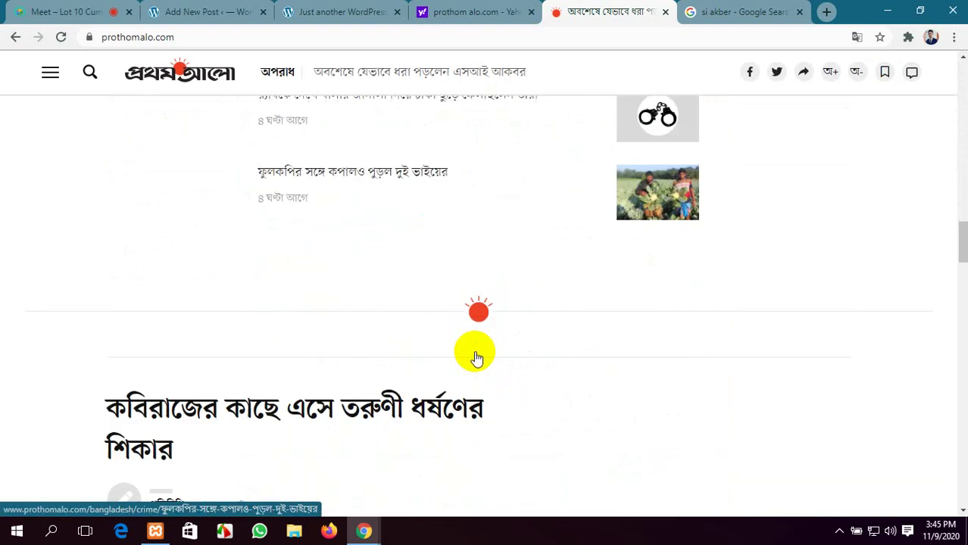
{"action": "scroll", "coordinate": [476, 357], "scroll_direction": "up", "scroll_amount": 7}
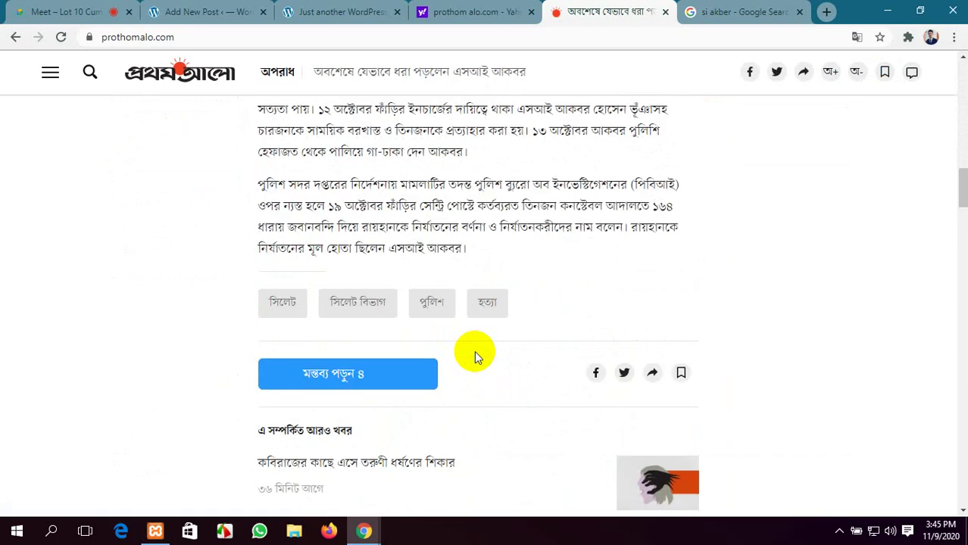
{"action": "scroll", "coordinate": [474, 351], "scroll_direction": "up", "scroll_amount": 5}
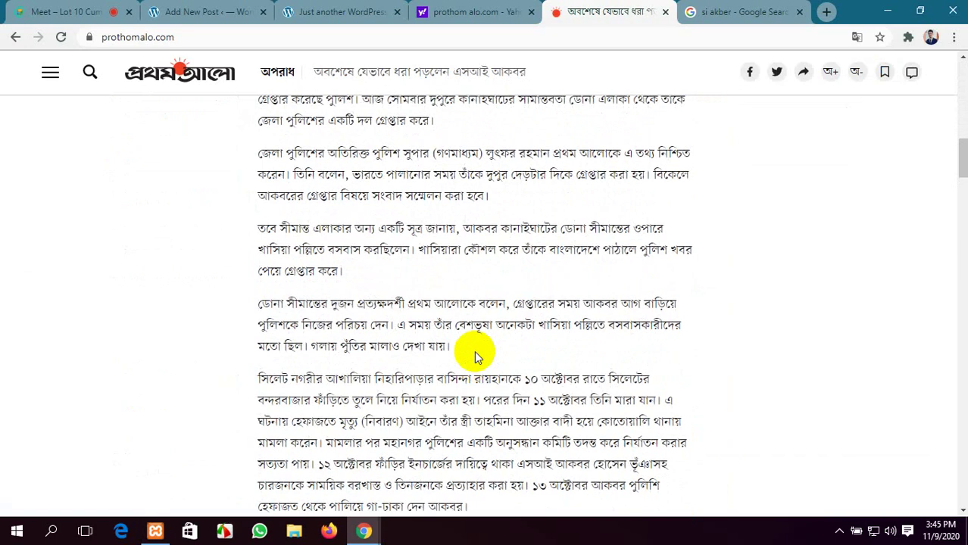
{"action": "scroll", "coordinate": [475, 351], "scroll_direction": "down", "scroll_amount": 4}
{"action": "scroll", "coordinate": [298, 388], "scroll_direction": "up", "scroll_amount": 10}
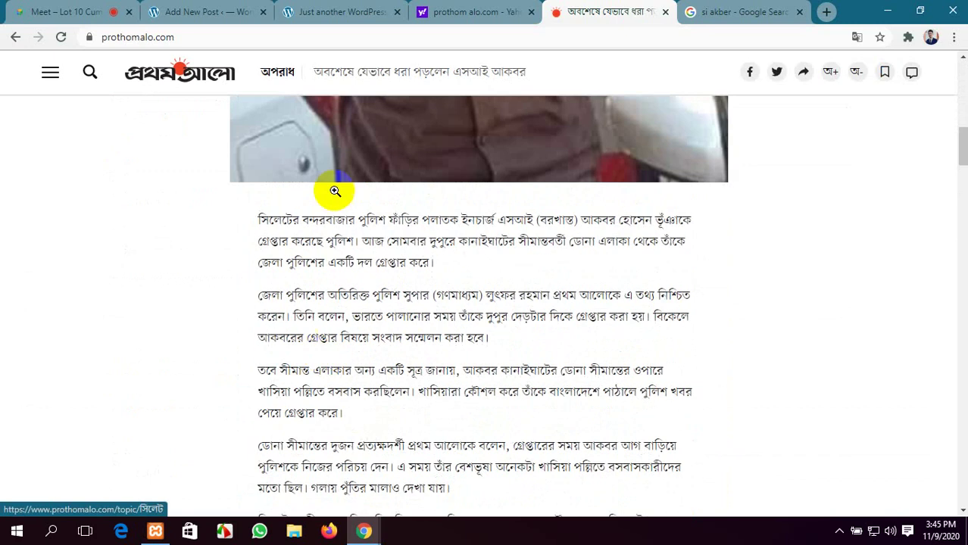
{"action": "left_click", "coordinate": [297, 84]}
{"action": "left_click", "coordinate": [275, 83]}
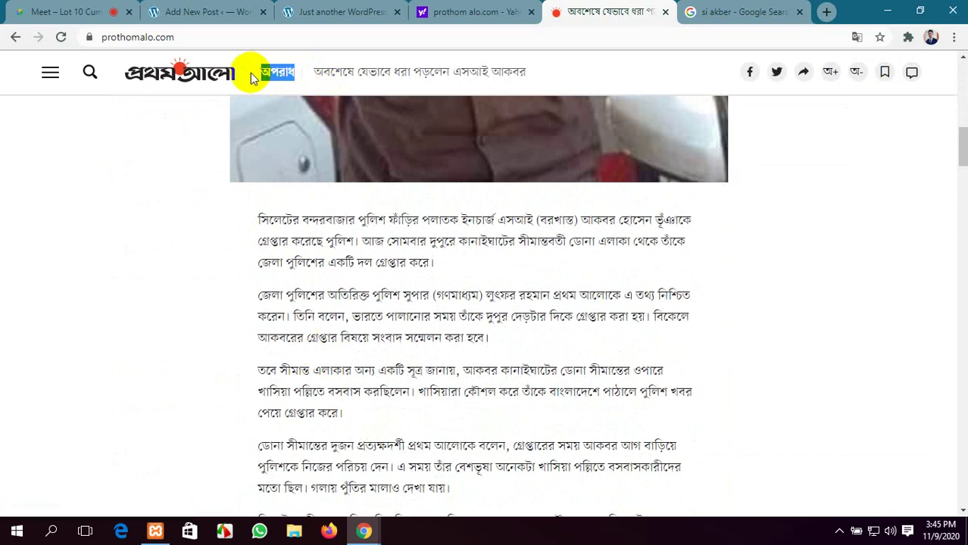
Add অপরাধ as a new category in the post's Categories panel
{"action": "left_click", "coordinate": [246, 8]}
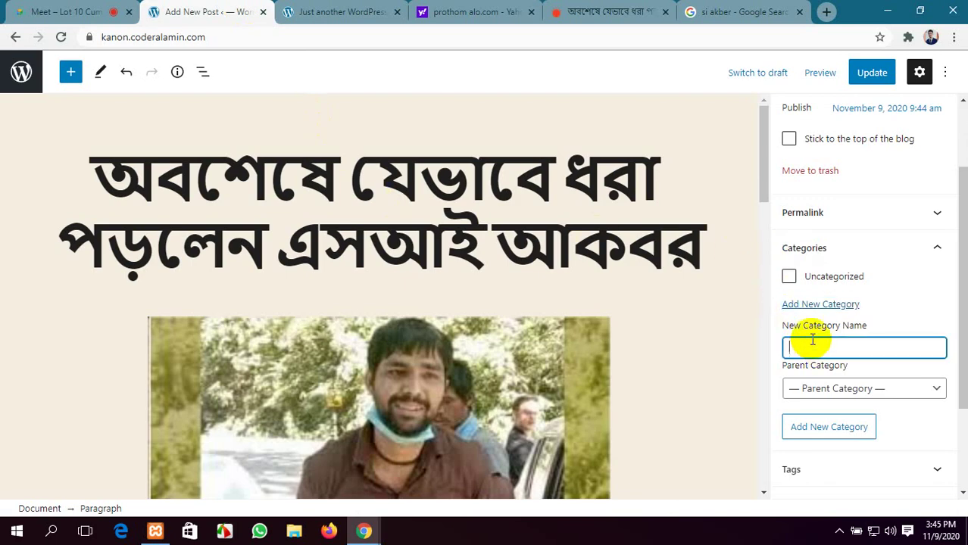
{"action": "left_click", "coordinate": [832, 427]}
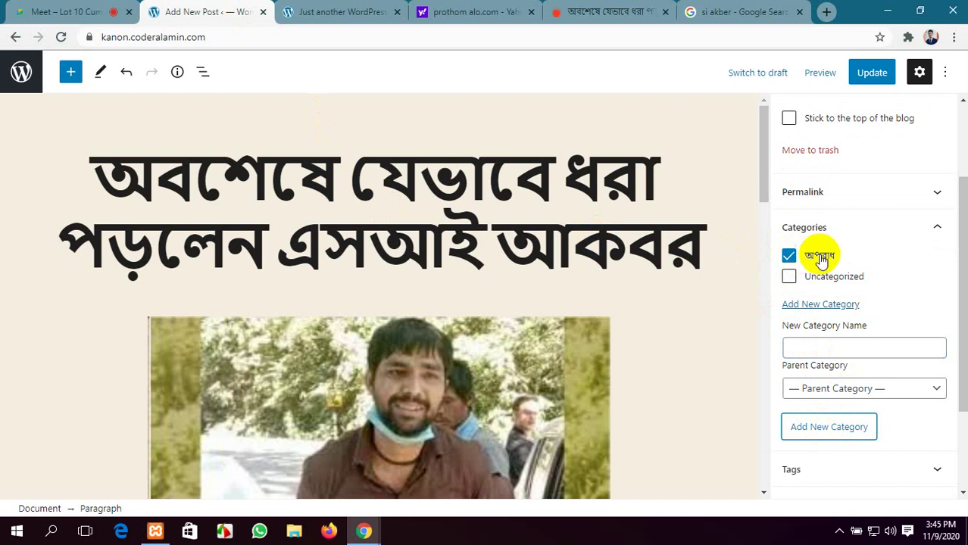
{"action": "scroll", "coordinate": [916, 326], "scroll_direction": "down", "scroll_amount": 1}
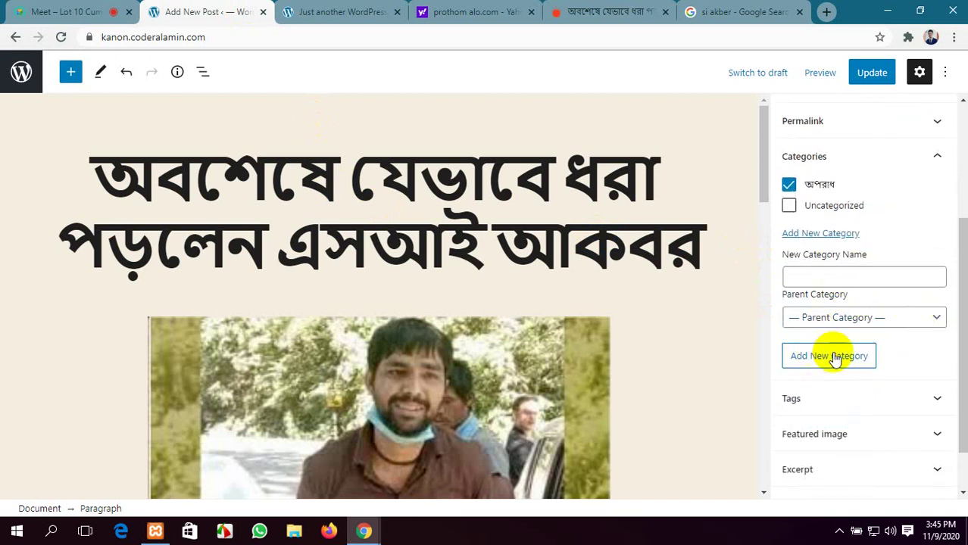
{"action": "scroll", "coordinate": [856, 355], "scroll_direction": "down", "scroll_amount": 1}
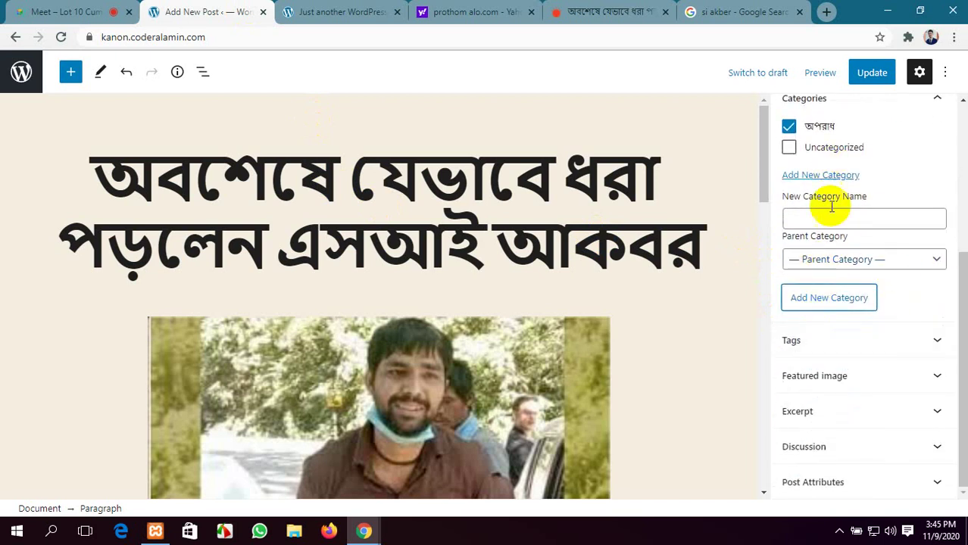
Expand the post's Tags panel and look up the article's topic tags
{"action": "left_click", "coordinate": [882, 342]}
{"action": "scroll", "coordinate": [882, 342], "scroll_direction": "down", "scroll_amount": 1}
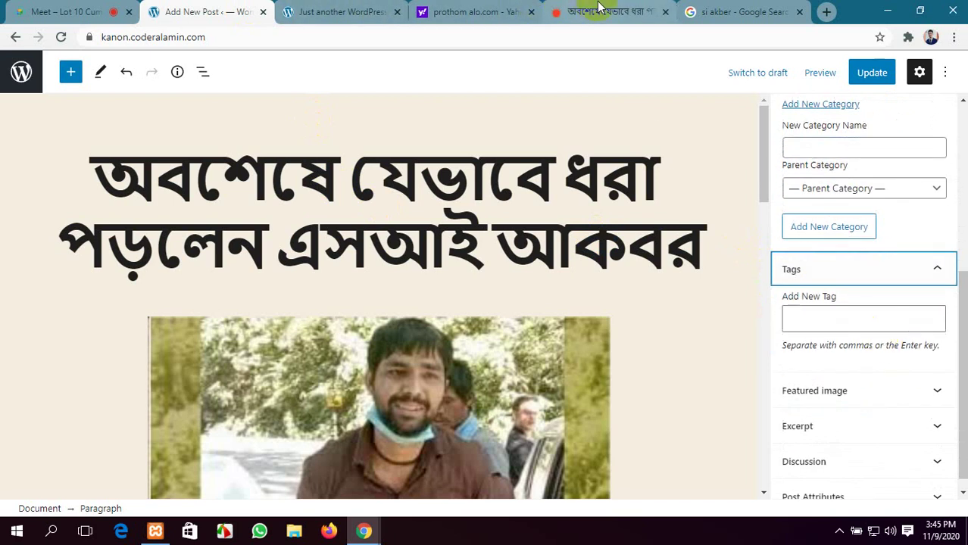
{"action": "left_click", "coordinate": [576, 11]}
{"action": "scroll", "coordinate": [362, 322], "scroll_direction": "down", "scroll_amount": 3}
{"action": "scroll", "coordinate": [361, 328], "scroll_direction": "down", "scroll_amount": 2}
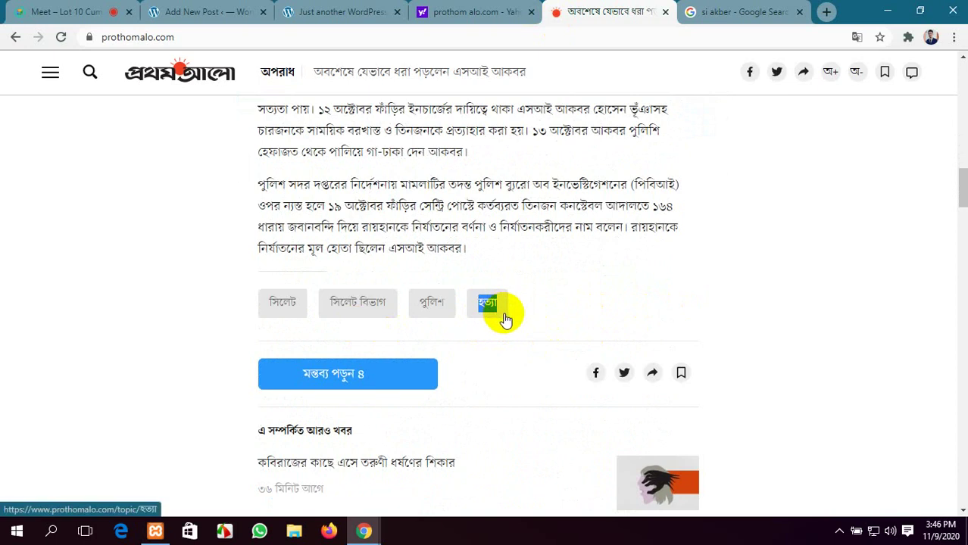
{"action": "left_click", "coordinate": [203, 11]}
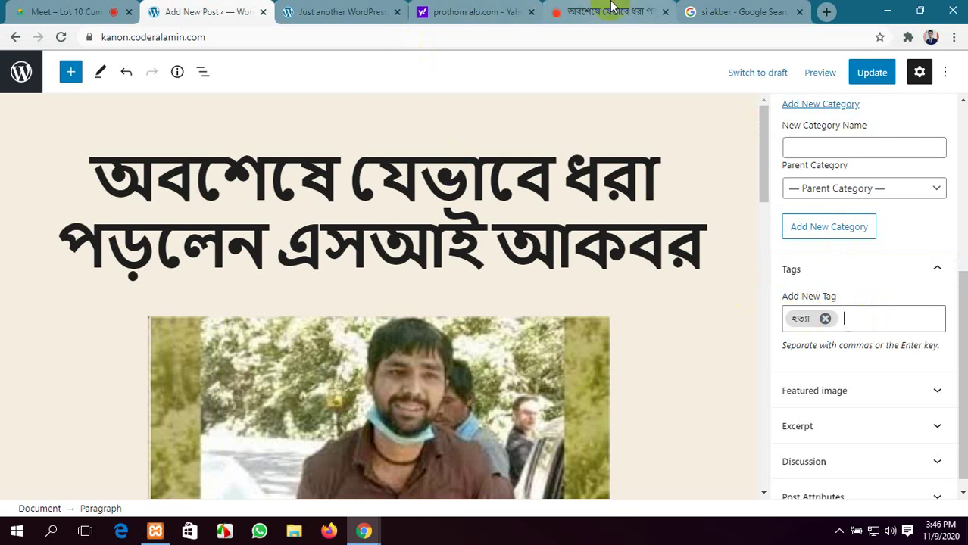
Copy পুলিশ from the article, tag the post with হত্যা and পুলিশ, and expand Featured image
{"action": "left_click", "coordinate": [610, 11]}
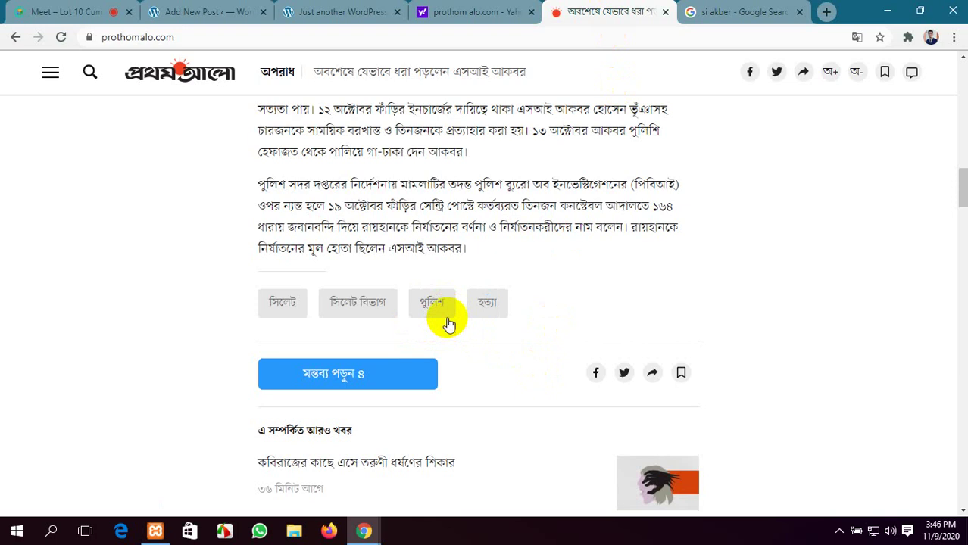
{"action": "left_click", "coordinate": [423, 325]}
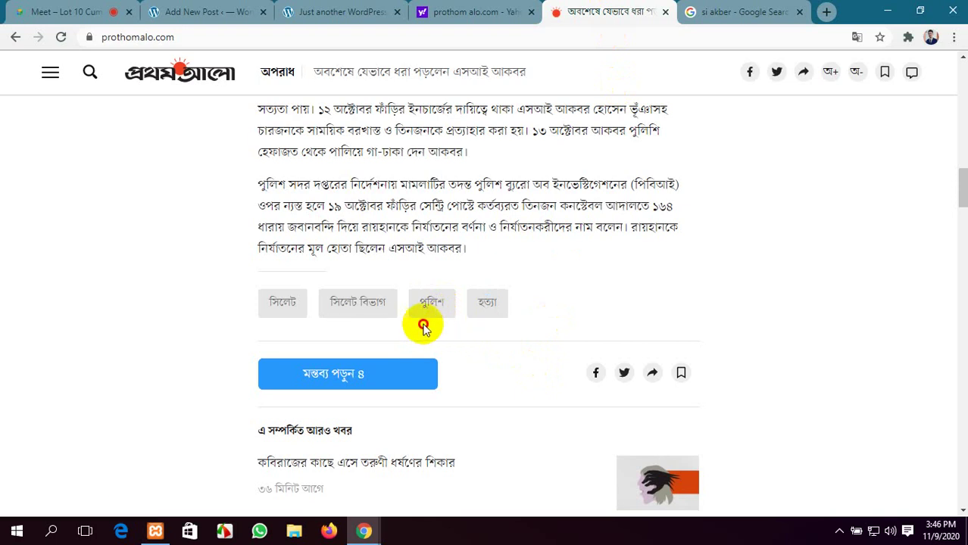
{"action": "left_click_drag", "start_coordinate": [412, 285], "coordinate": [444, 312]}
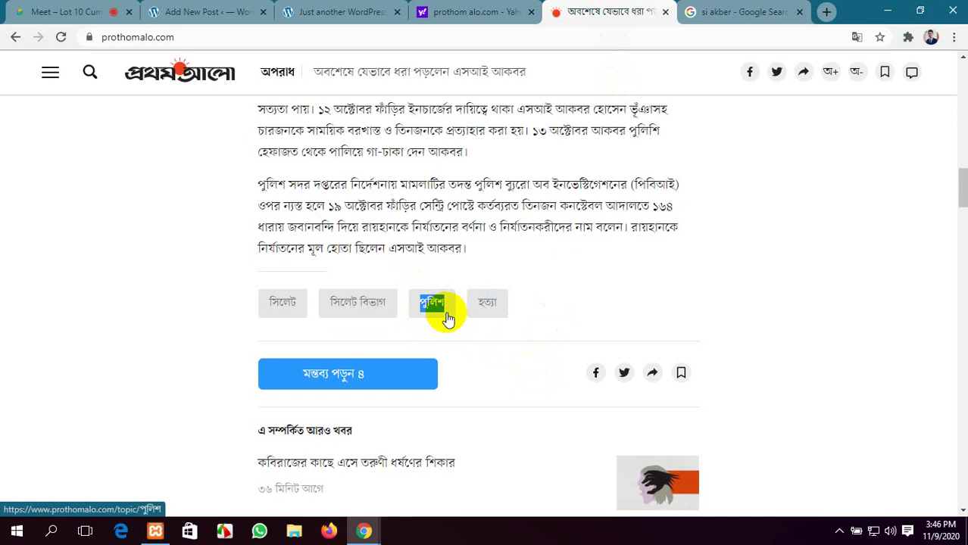
{"action": "left_click", "coordinate": [350, 9]}
{"action": "left_click", "coordinate": [199, 10]}
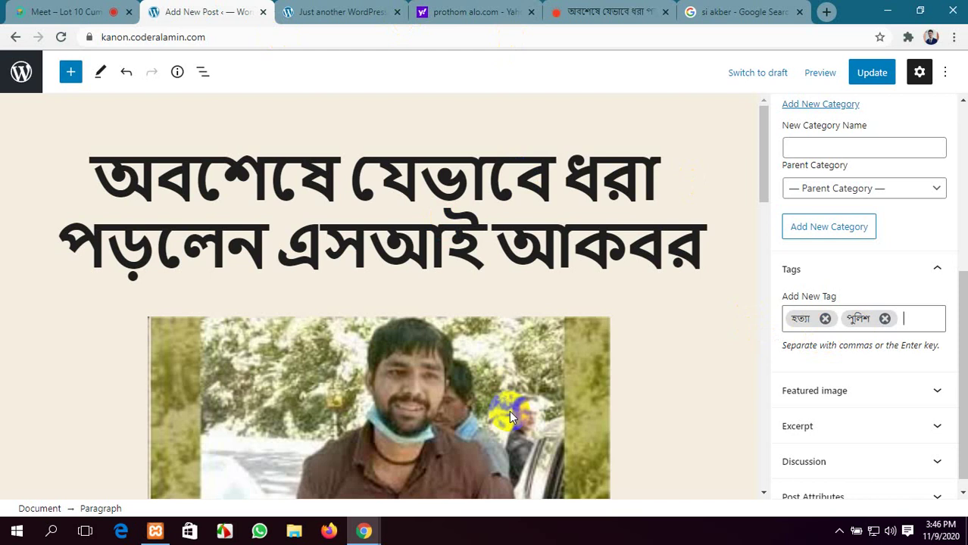
{"action": "scroll", "coordinate": [887, 394], "scroll_direction": "down", "scroll_amount": 1}
{"action": "left_click", "coordinate": [886, 379]}
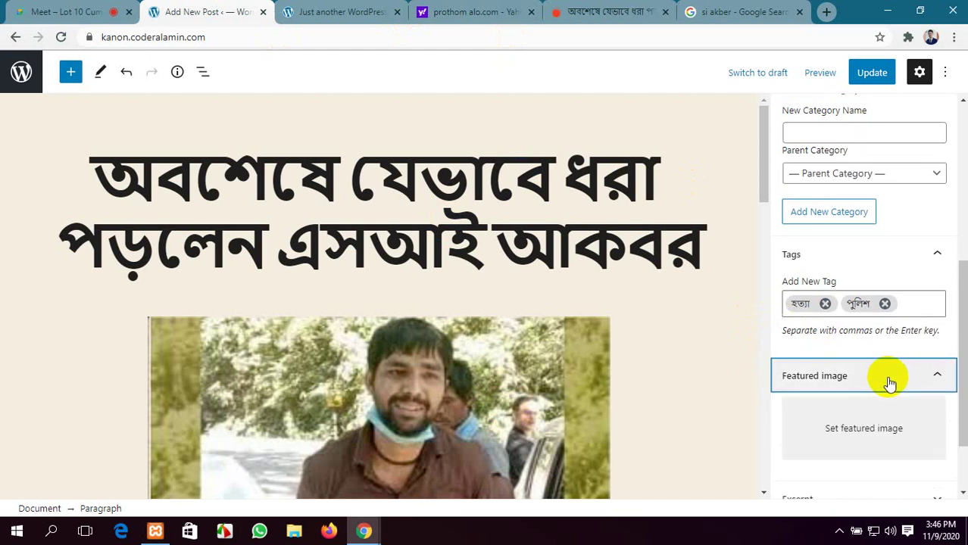
Open the featured image picker and browse the Google Images results for the officer
{"action": "left_click", "coordinate": [883, 427]}
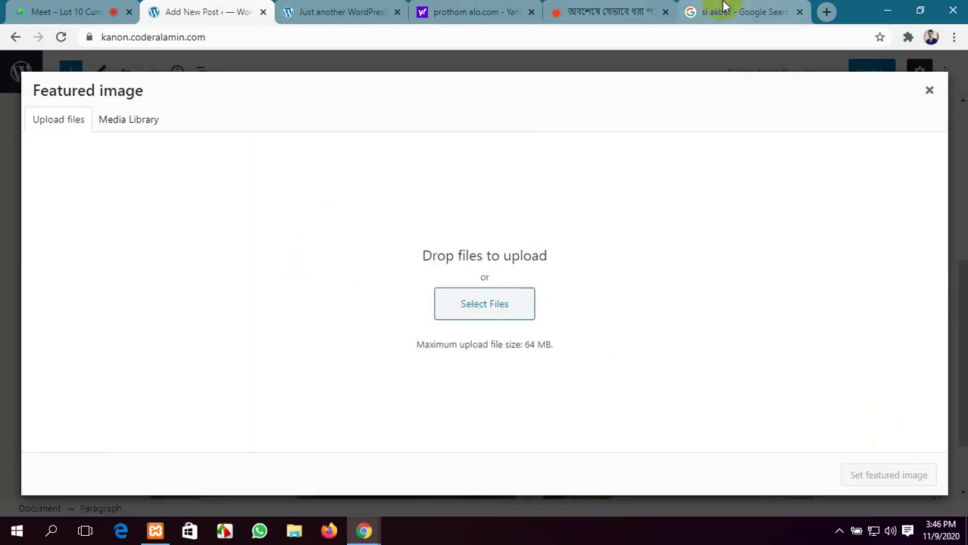
{"action": "left_click", "coordinate": [697, 11]}
{"action": "scroll", "coordinate": [444, 443], "scroll_direction": "down", "scroll_amount": 4}
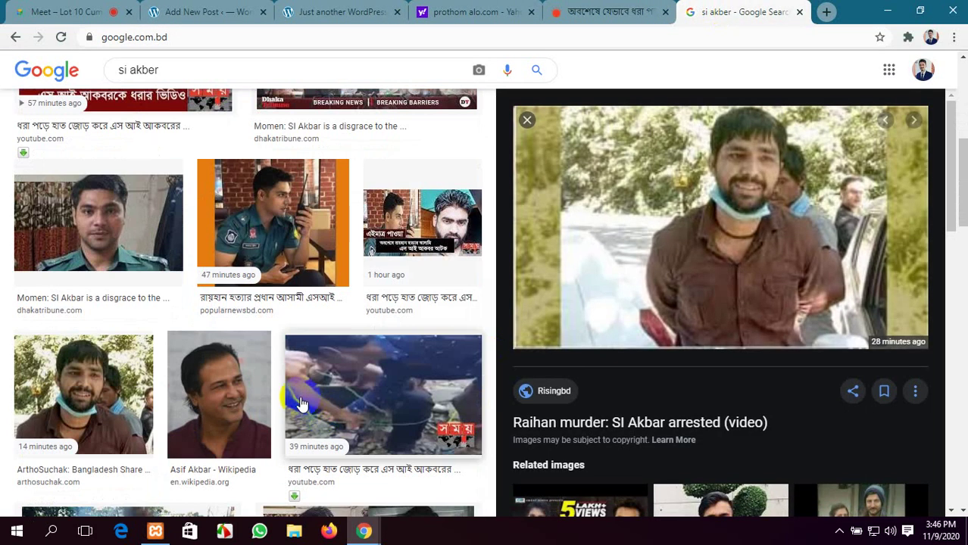
{"action": "scroll", "coordinate": [255, 387], "scroll_direction": "down", "scroll_amount": 1}
{"action": "scroll", "coordinate": [262, 382], "scroll_direction": "up", "scroll_amount": 2}
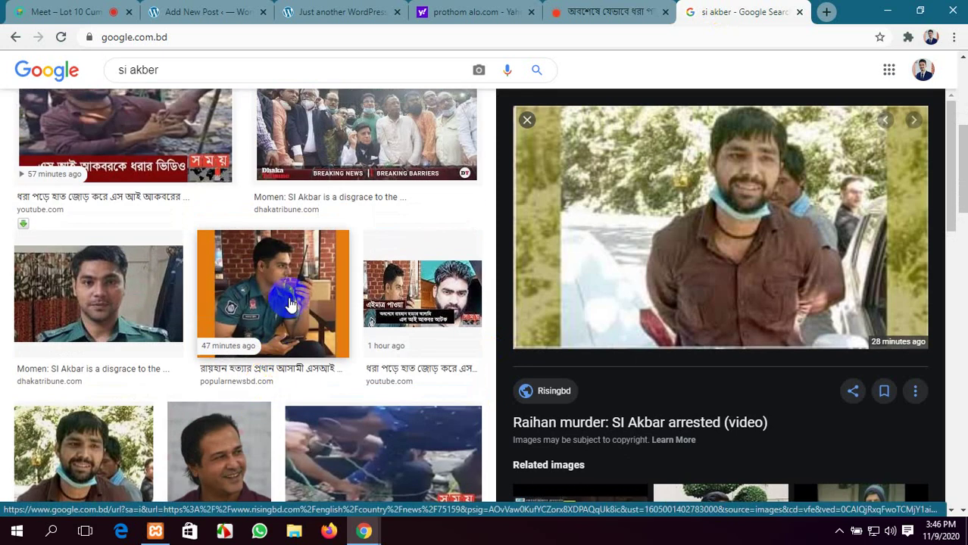
{"action": "left_click", "coordinate": [431, 307]}
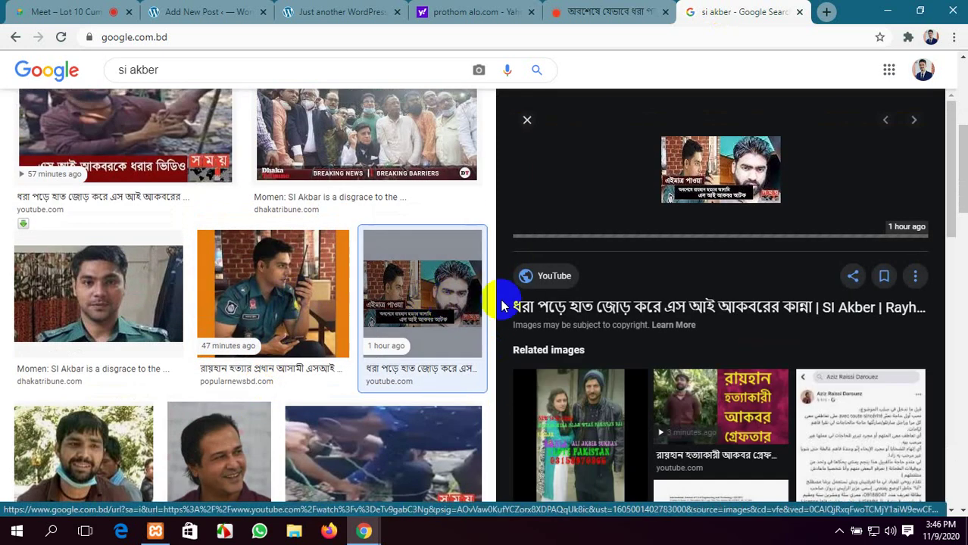
{"action": "scroll", "coordinate": [283, 393], "scroll_direction": "down", "scroll_amount": 6}
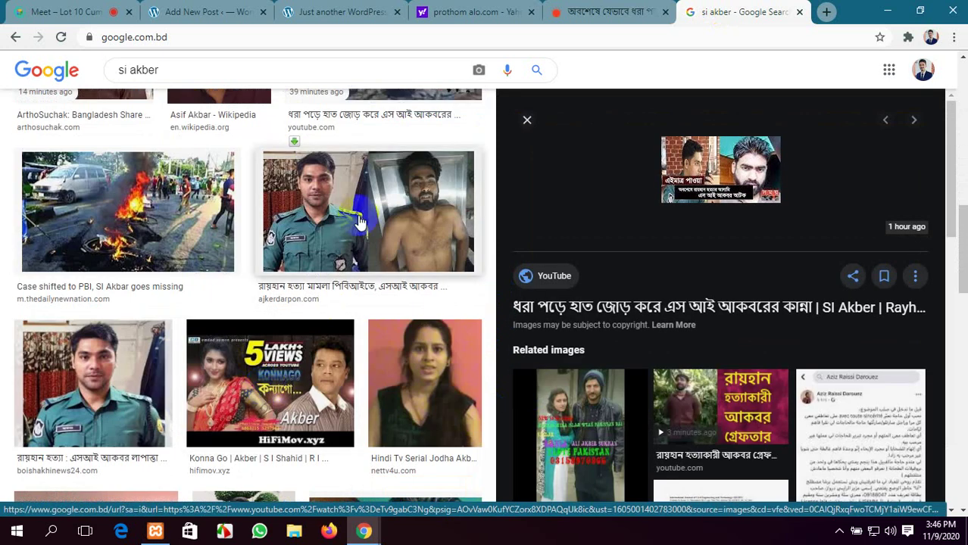
{"action": "scroll", "coordinate": [359, 218], "scroll_direction": "up", "scroll_amount": 7}
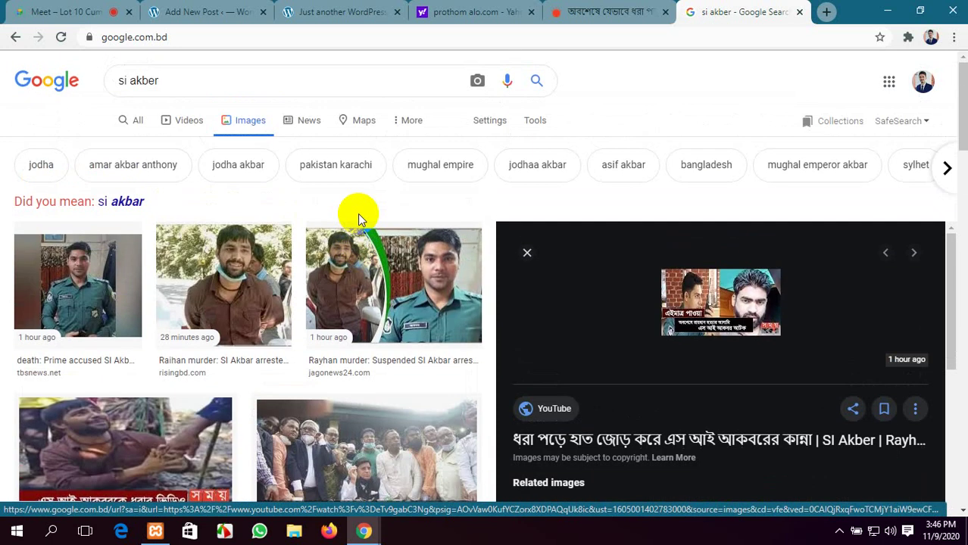
{"action": "left_click", "coordinate": [59, 294]}
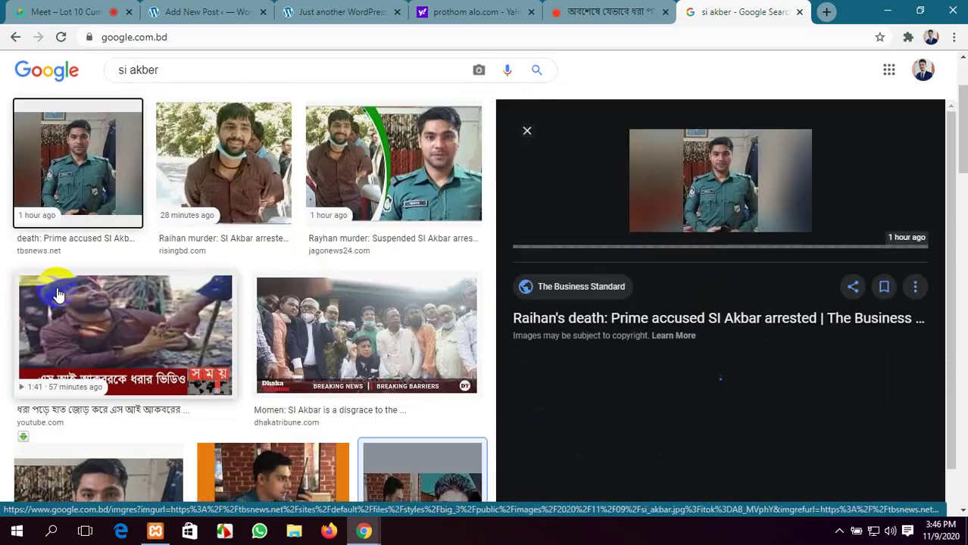
{"action": "scroll", "coordinate": [250, 401], "scroll_direction": "down", "scroll_amount": 3}
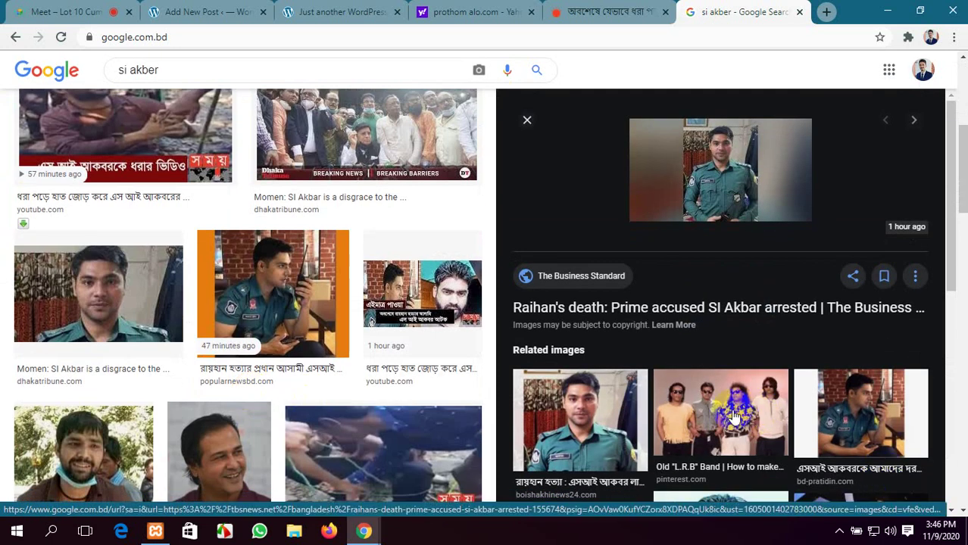
Save the uniformed officer's photo to Downloads as download (1).jpg
{"action": "left_click", "coordinate": [613, 425]}
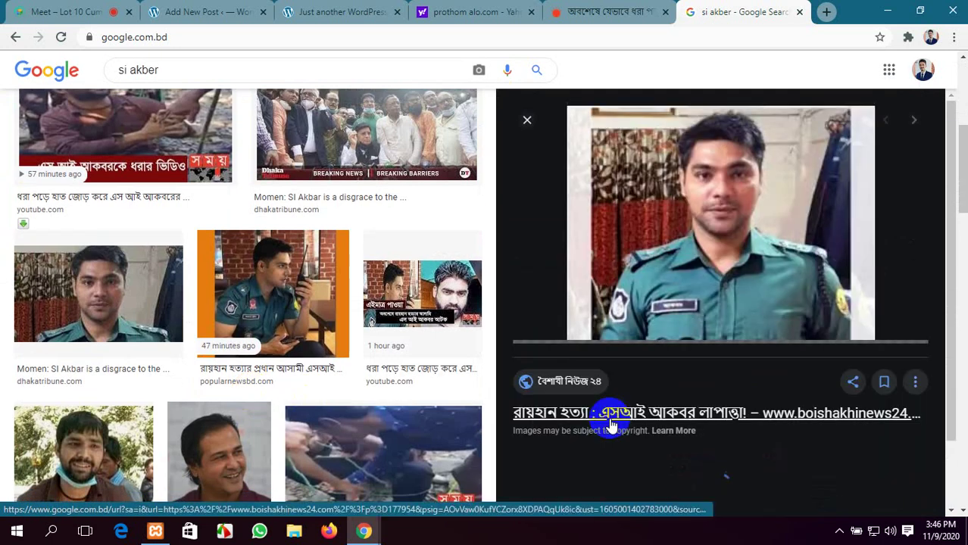
{"action": "right_click", "coordinate": [703, 191]}
{"action": "left_click", "coordinate": [739, 309]}
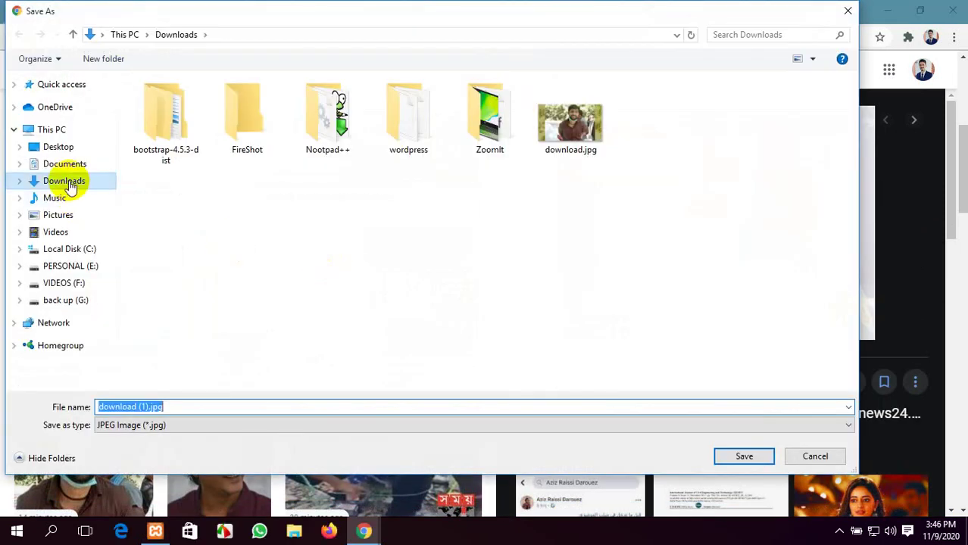
{"action": "left_click", "coordinate": [741, 457]}
{"action": "left_click", "coordinate": [215, 6]}
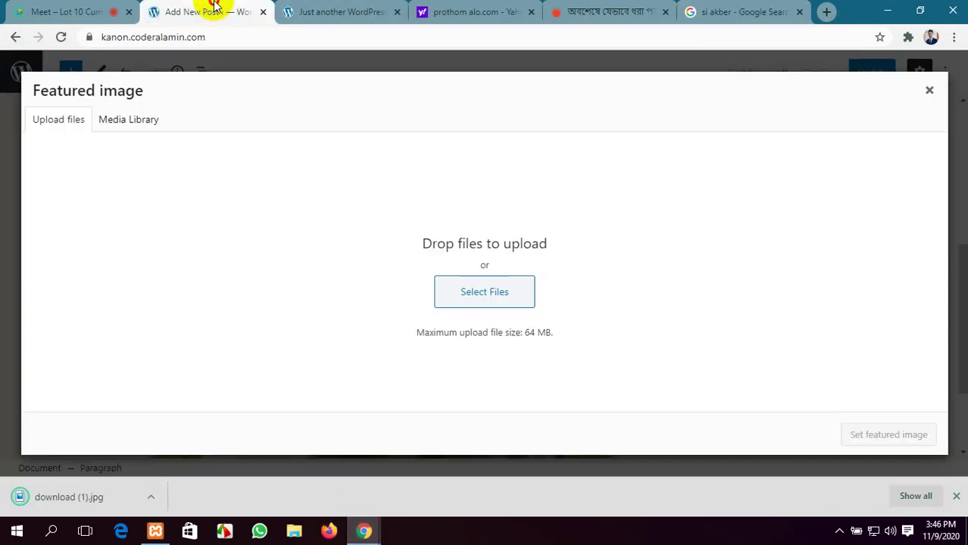
Upload download (1).jpg and set it as the post's featured image
{"action": "left_click", "coordinate": [475, 293]}
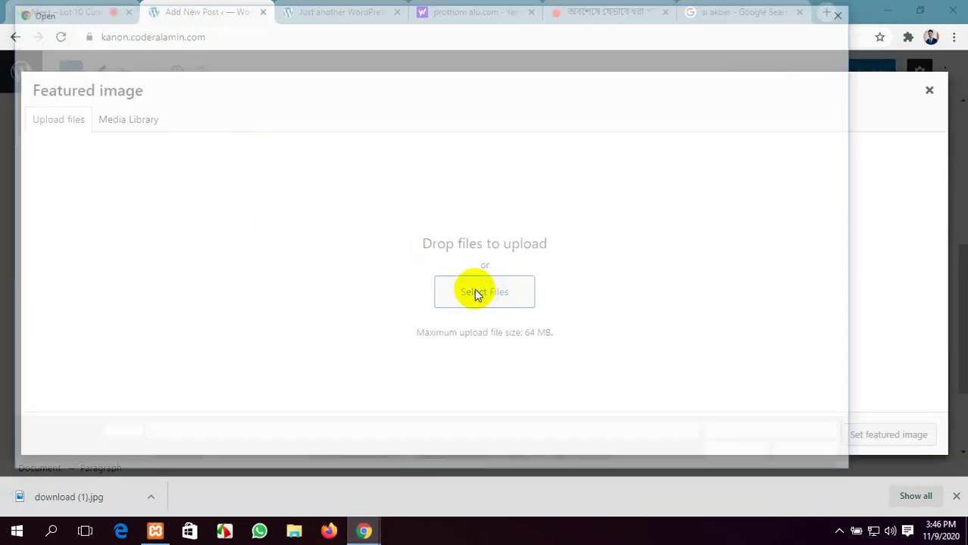
{"action": "left_click", "coordinate": [767, 118]}
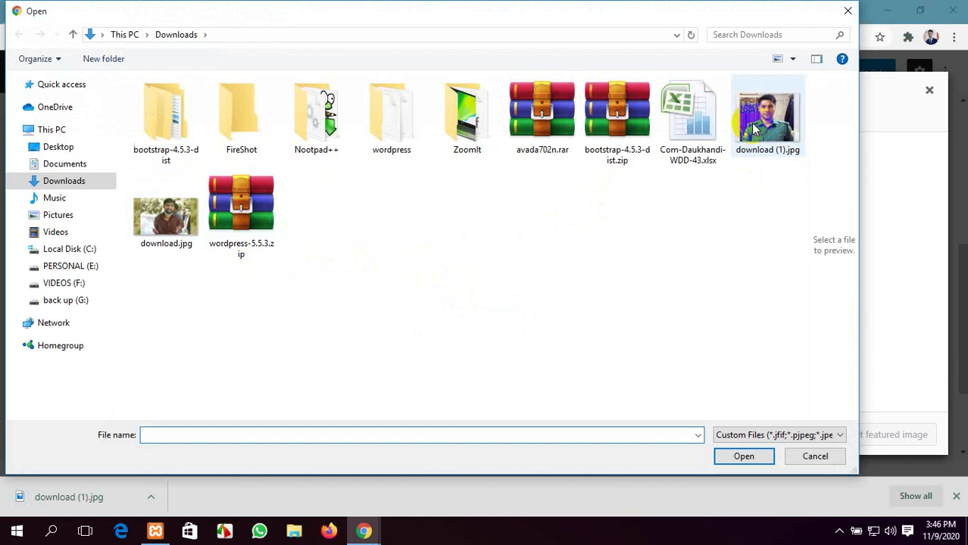
{"action": "left_click", "coordinate": [741, 457]}
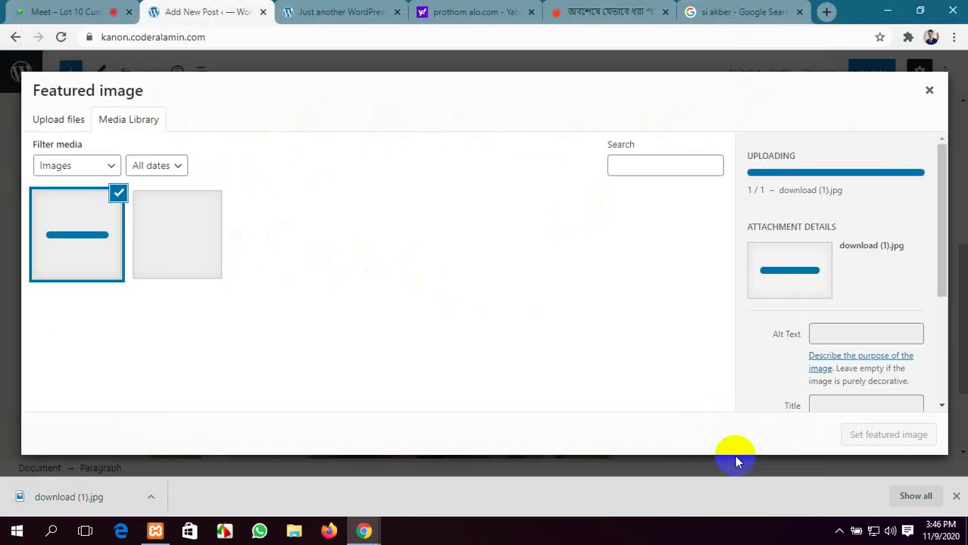
{"action": "left_click", "coordinate": [889, 436]}
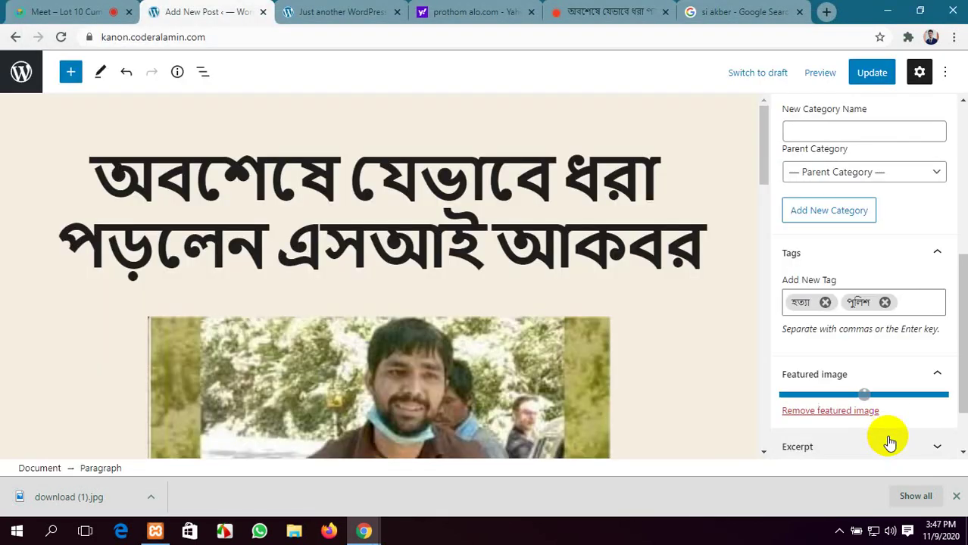
Update the post and view its live page
{"action": "scroll", "coordinate": [841, 401], "scroll_direction": "down", "scroll_amount": 3}
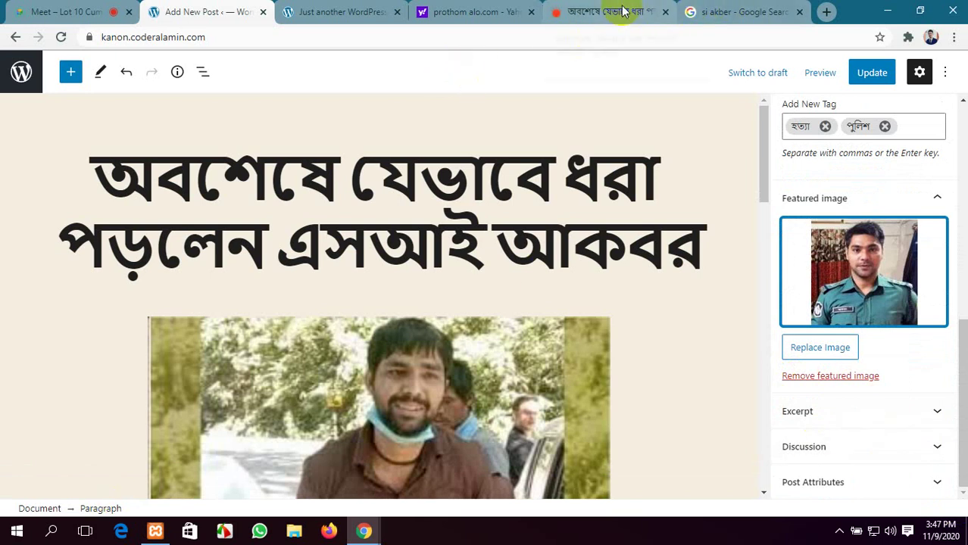
{"action": "left_click", "coordinate": [873, 73]}
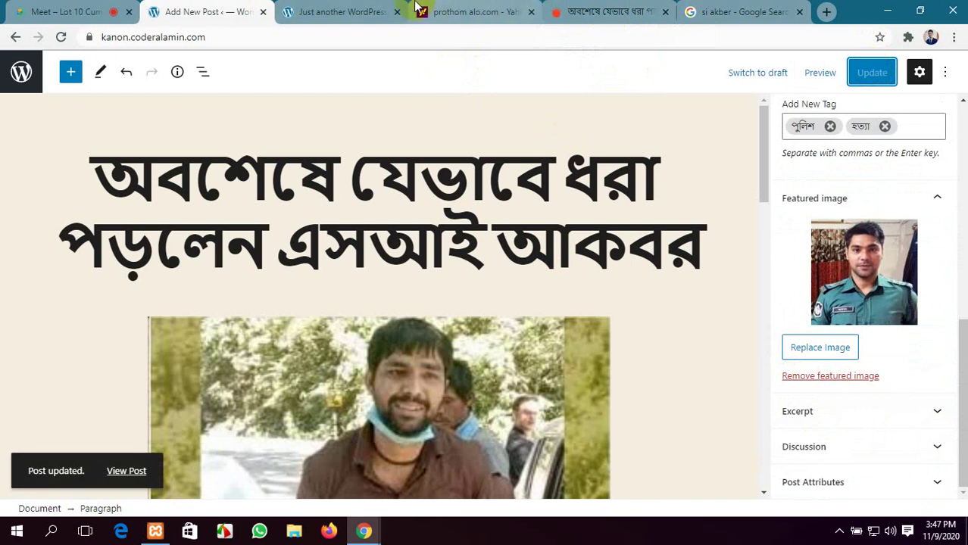
{"action": "left_click", "coordinate": [333, 11]}
Reload the live post and scroll through it to confirm category অপরাধ and the new featured image
{"action": "scroll", "coordinate": [352, 180], "scroll_direction": "up", "scroll_amount": 10}
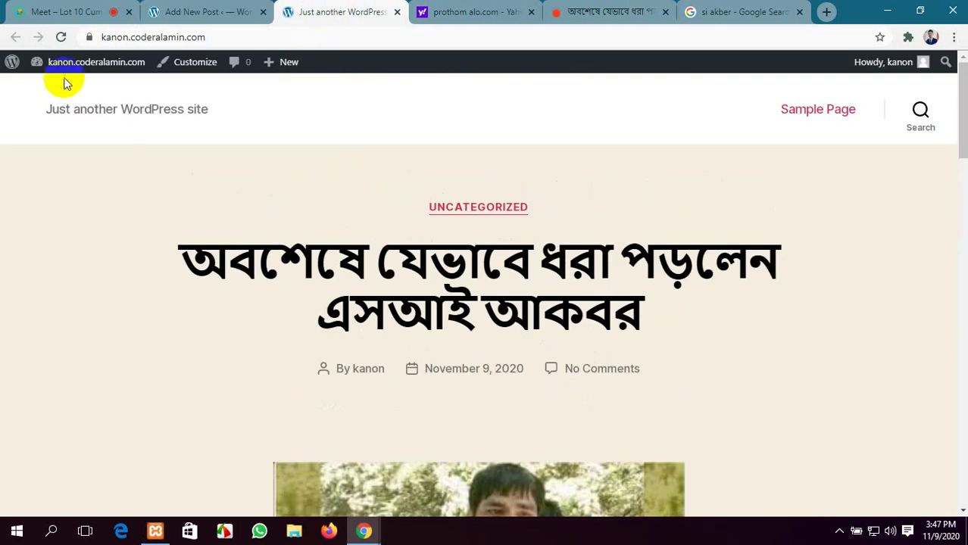
{"action": "left_click", "coordinate": [63, 36]}
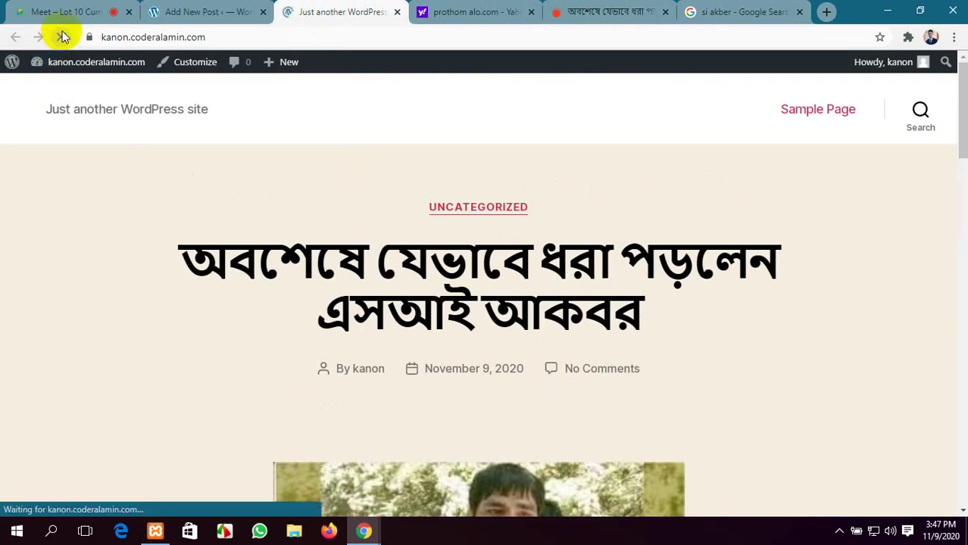
{"action": "scroll", "coordinate": [498, 307], "scroll_direction": "down", "scroll_amount": 4}
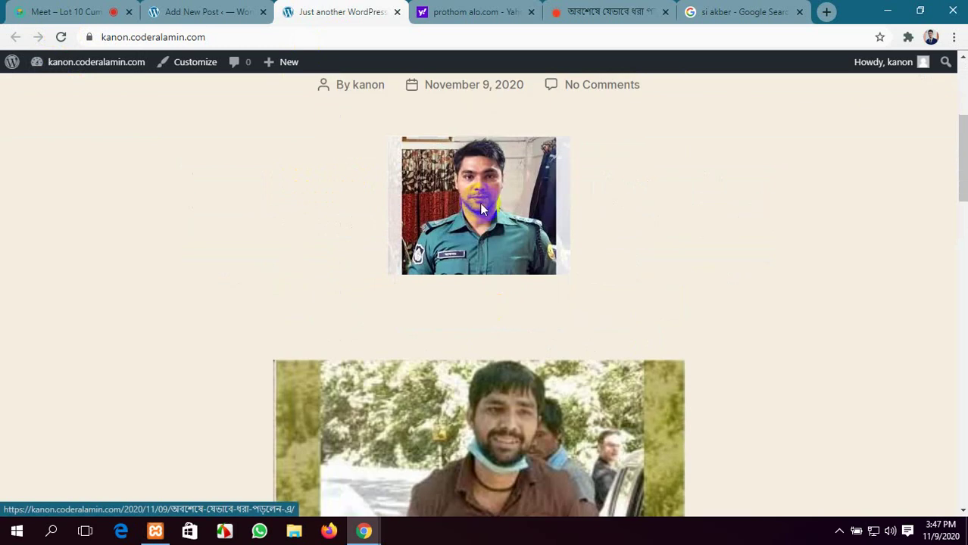
{"action": "scroll", "coordinate": [526, 246], "scroll_direction": "down", "scroll_amount": 3}
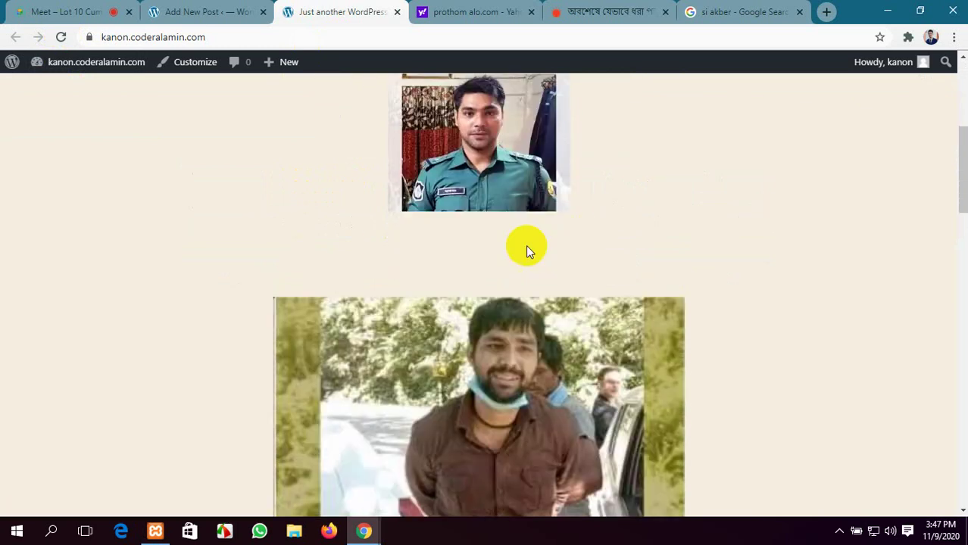
{"action": "scroll", "coordinate": [526, 248], "scroll_direction": "up", "scroll_amount": 6}
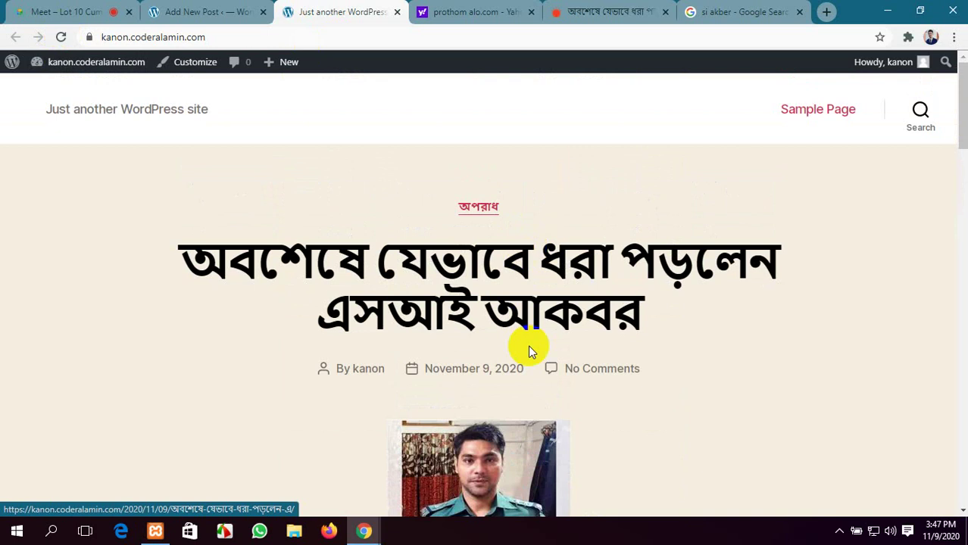
{"action": "scroll", "coordinate": [492, 352], "scroll_direction": "down", "scroll_amount": 2}
{"action": "scroll", "coordinate": [456, 339], "scroll_direction": "down", "scroll_amount": 8}
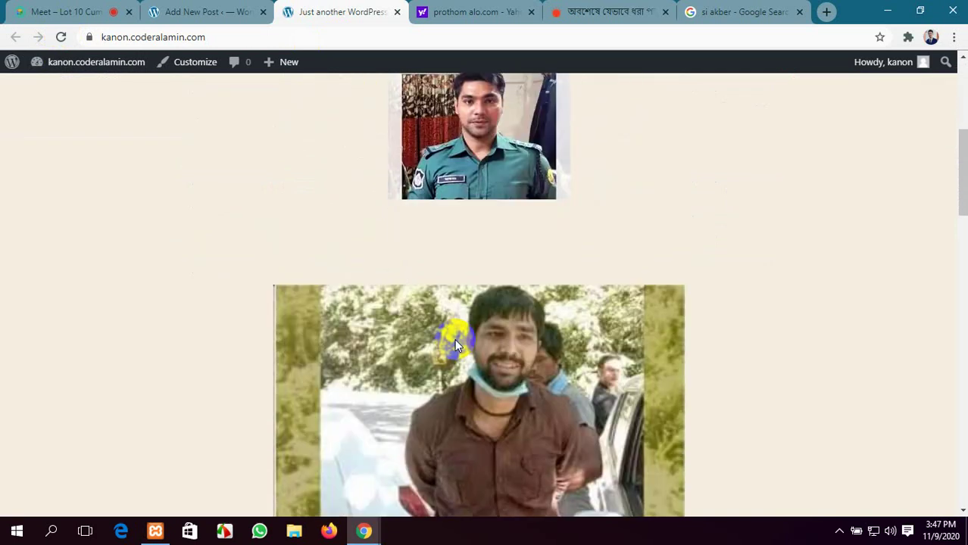
{"action": "scroll", "coordinate": [455, 339], "scroll_direction": "up", "scroll_amount": 10}
{"action": "scroll", "coordinate": [455, 339], "scroll_direction": "down", "scroll_amount": 1}
{"action": "scroll", "coordinate": [454, 348], "scroll_direction": "down", "scroll_amount": 2}
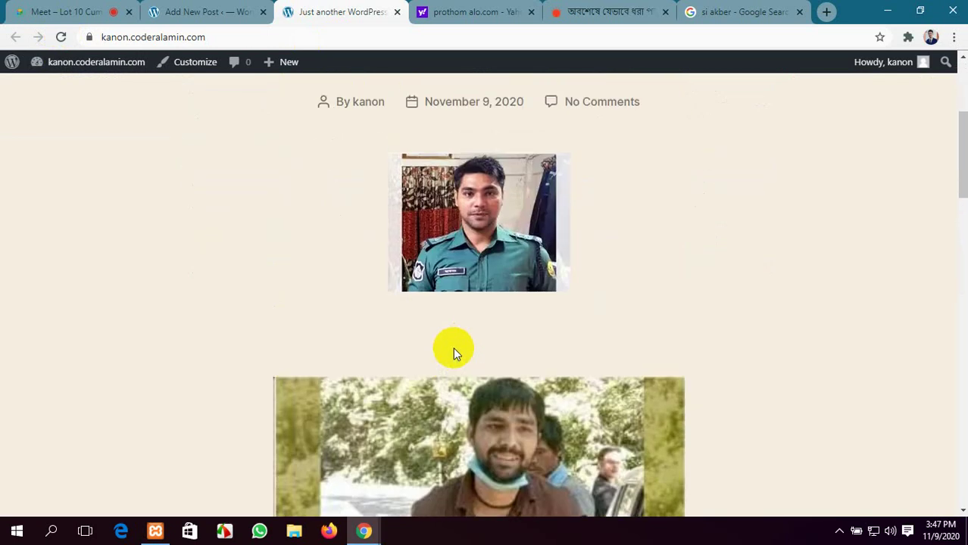
{"action": "scroll", "coordinate": [447, 303], "scroll_direction": "up", "scroll_amount": 4}
{"action": "scroll", "coordinate": [497, 228], "scroll_direction": "down", "scroll_amount": 1}
{"action": "scroll", "coordinate": [491, 255], "scroll_direction": "down", "scroll_amount": 2}
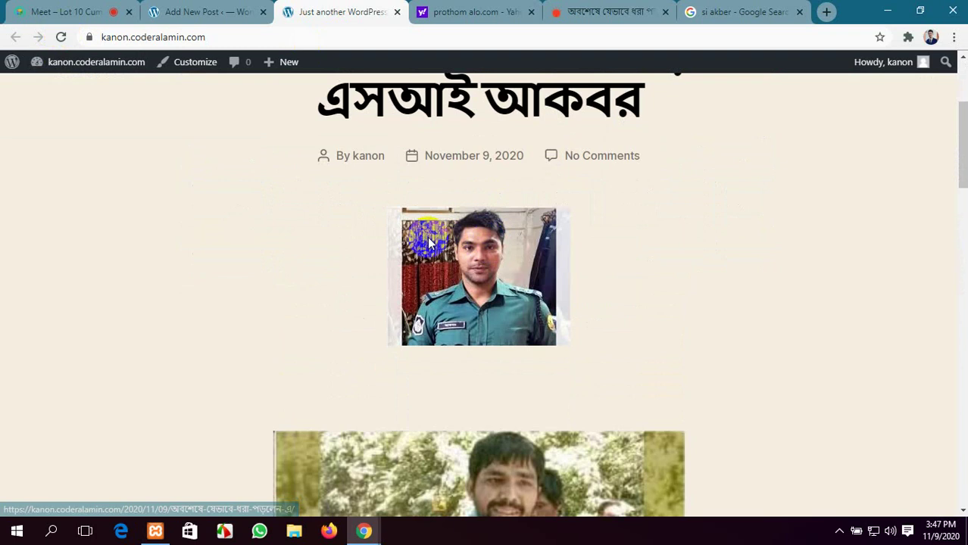
{"action": "scroll", "coordinate": [427, 237], "scroll_direction": "down", "scroll_amount": 10}
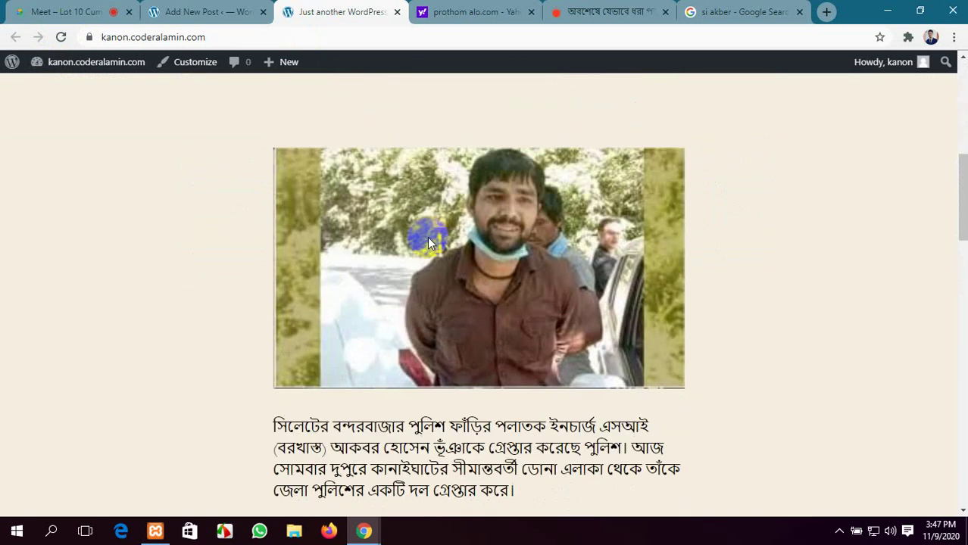
{"action": "scroll", "coordinate": [426, 246], "scroll_direction": "down", "scroll_amount": 5}
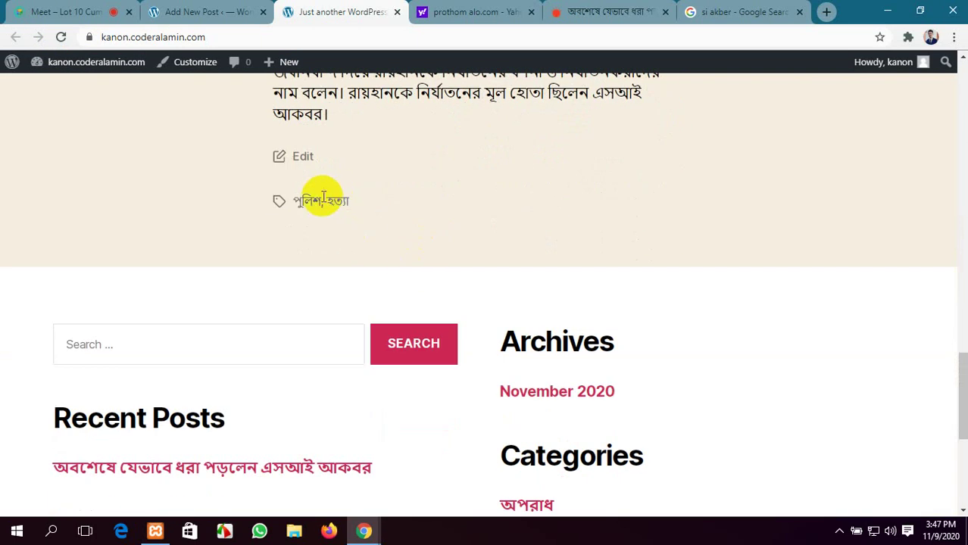
{"action": "scroll", "coordinate": [421, 255], "scroll_direction": "up", "scroll_amount": 9}
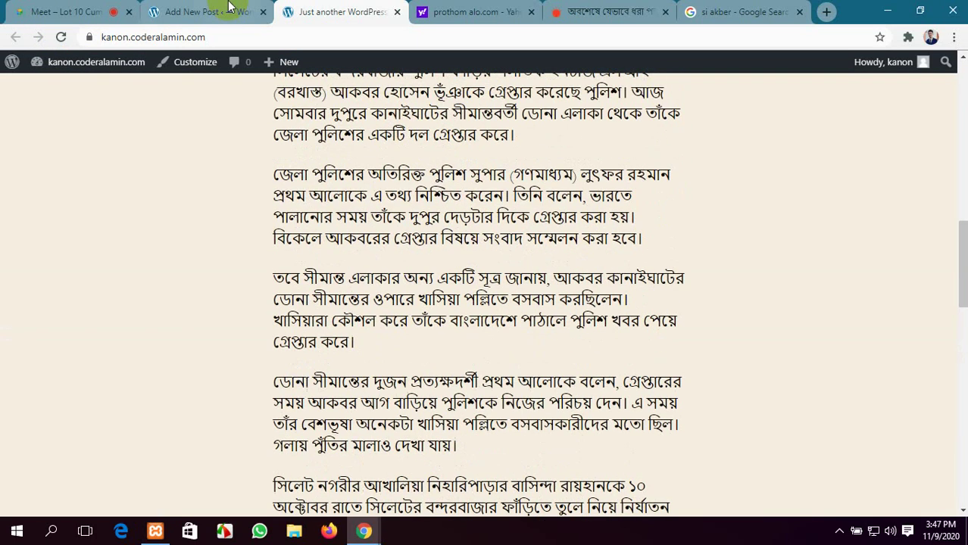
Back in the editor, expand the Excerpt panel and select the post's first paragraph
{"action": "left_click", "coordinate": [211, 4]}
{"action": "scroll", "coordinate": [608, 344], "scroll_direction": "down", "scroll_amount": 5}
{"action": "scroll", "coordinate": [607, 348], "scroll_direction": "down", "scroll_amount": 4}
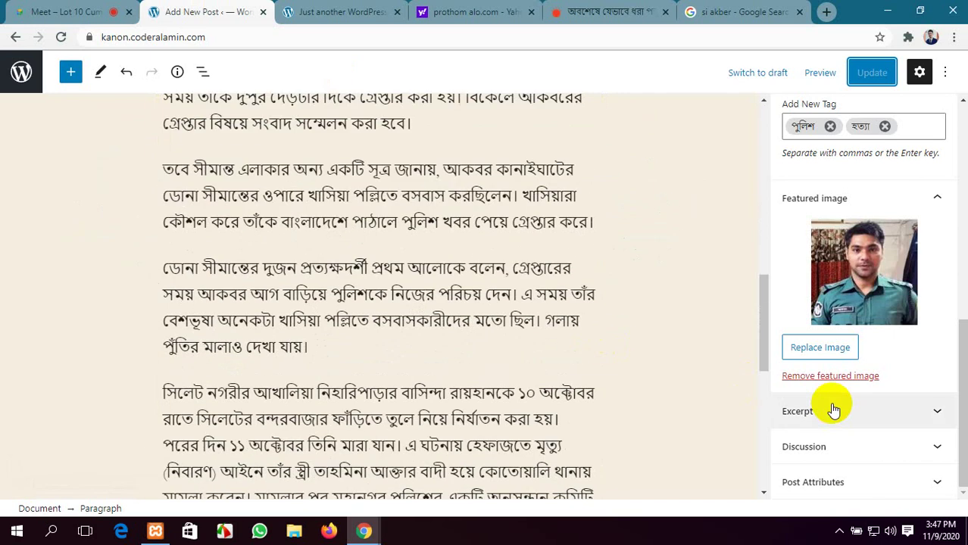
{"action": "left_click", "coordinate": [917, 413]}
{"action": "scroll", "coordinate": [689, 363], "scroll_direction": "up", "scroll_amount": 5}
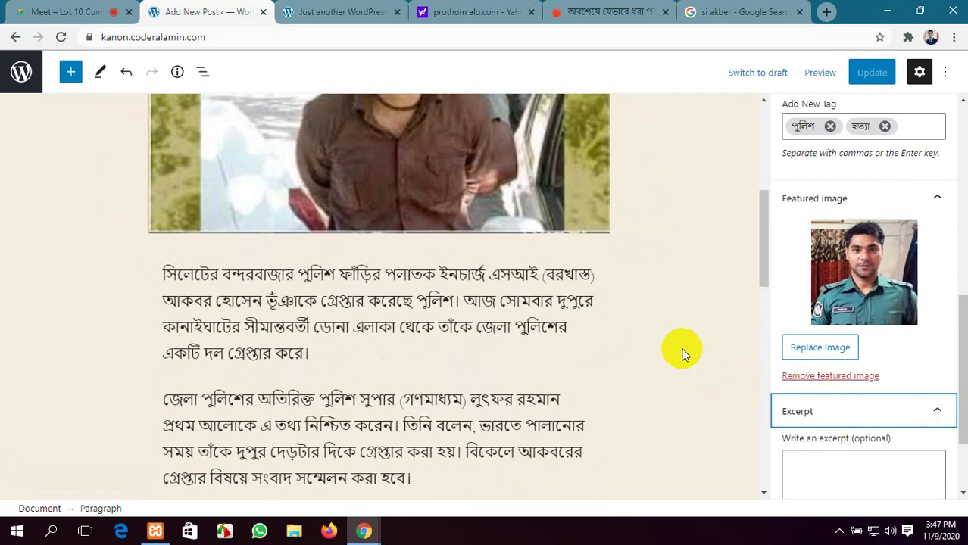
{"action": "left_click_drag", "start_coordinate": [308, 358], "coordinate": [165, 274]}
{"action": "key", "text": "ctrl+c"}
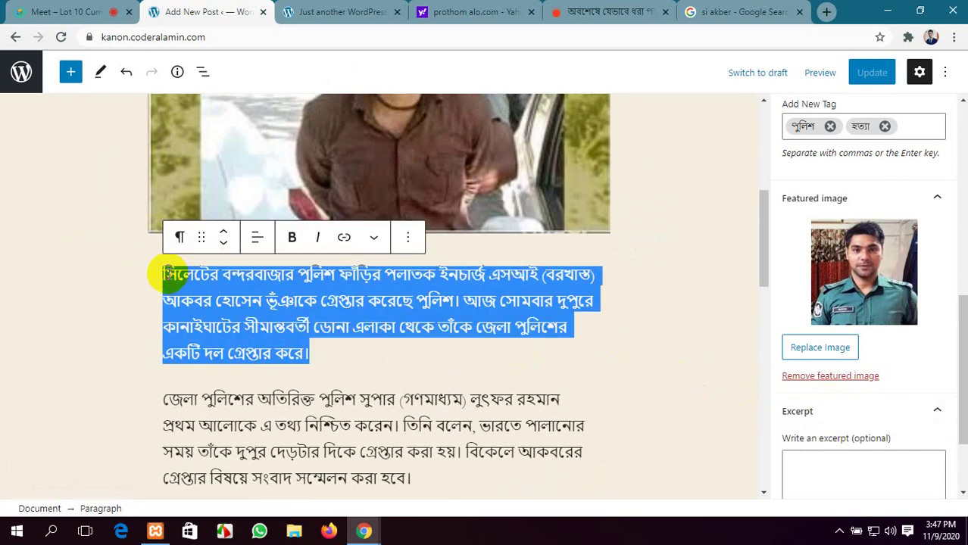
Paste the opening Bengali paragraph into the Excerpt box
{"action": "scroll", "coordinate": [171, 279], "scroll_direction": "up", "scroll_amount": 1}
{"action": "scroll", "coordinate": [837, 444], "scroll_direction": "down", "scroll_amount": 3}
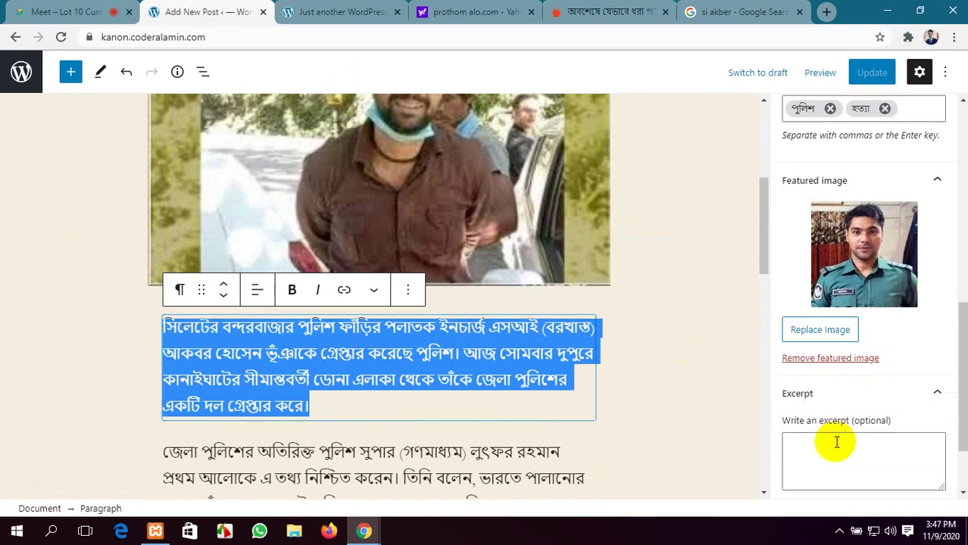
{"action": "left_click", "coordinate": [833, 368]}
{"action": "key", "text": "ctrl+v"}
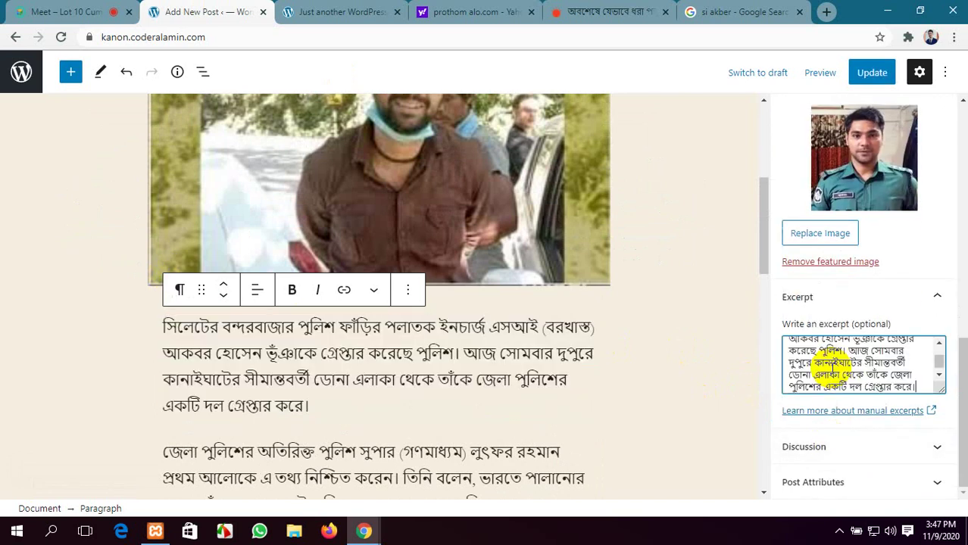
Review the Discussion and Post Attributes settings, keeping the default template
{"action": "left_click", "coordinate": [913, 447]}
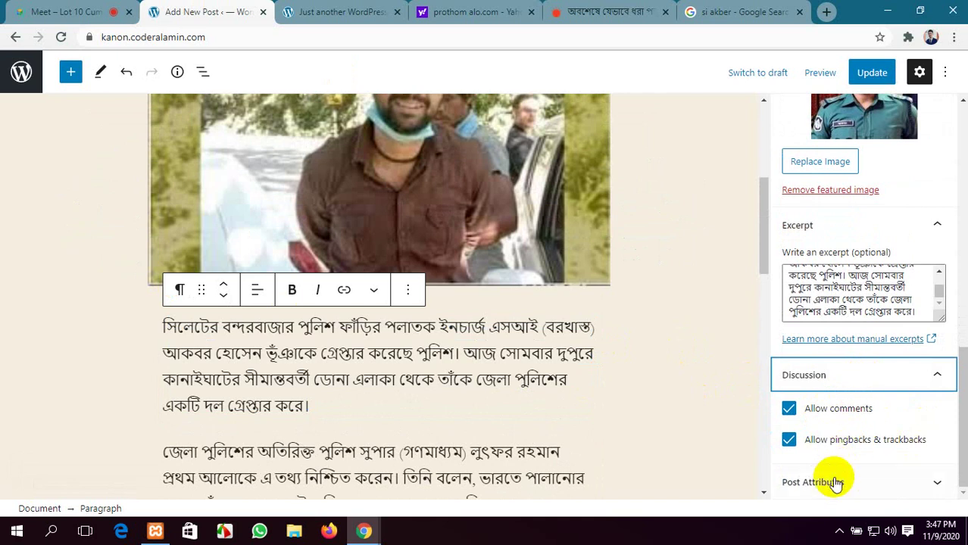
{"action": "left_click", "coordinate": [870, 482]}
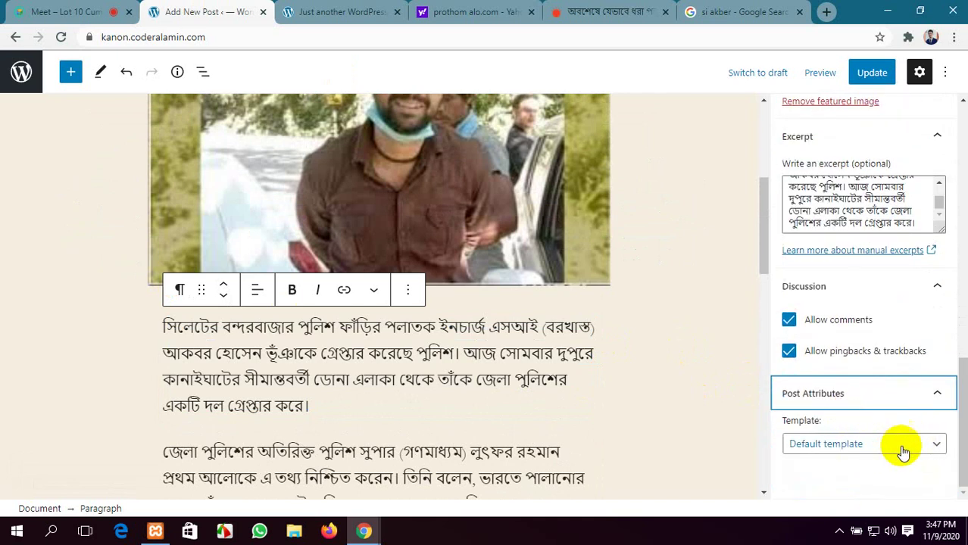
{"action": "left_click", "coordinate": [905, 445]}
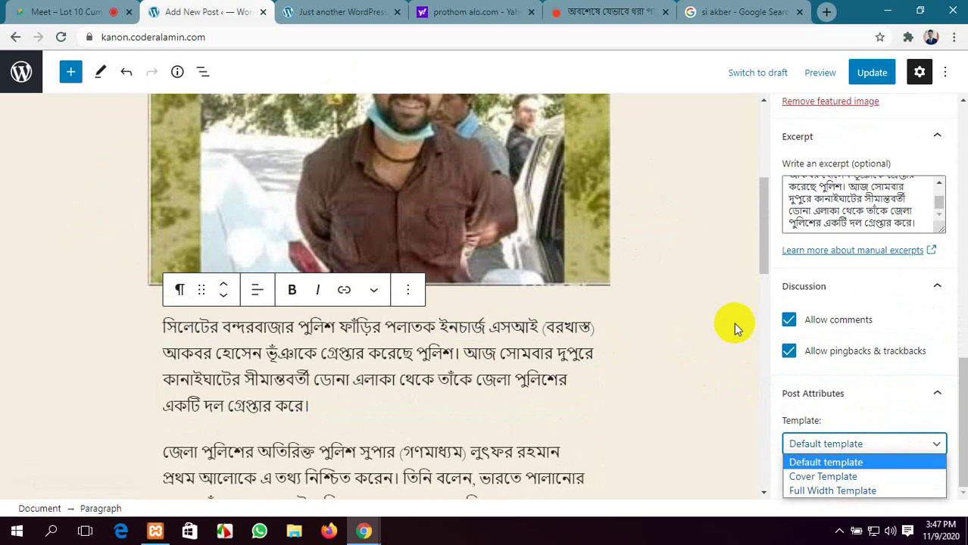
{"action": "left_click", "coordinate": [341, 11]}
Glance at the live post, then update the post to save the new excerpt
{"action": "left_click", "coordinate": [341, 12]}
{"action": "scroll", "coordinate": [532, 318], "scroll_direction": "up", "scroll_amount": 10}
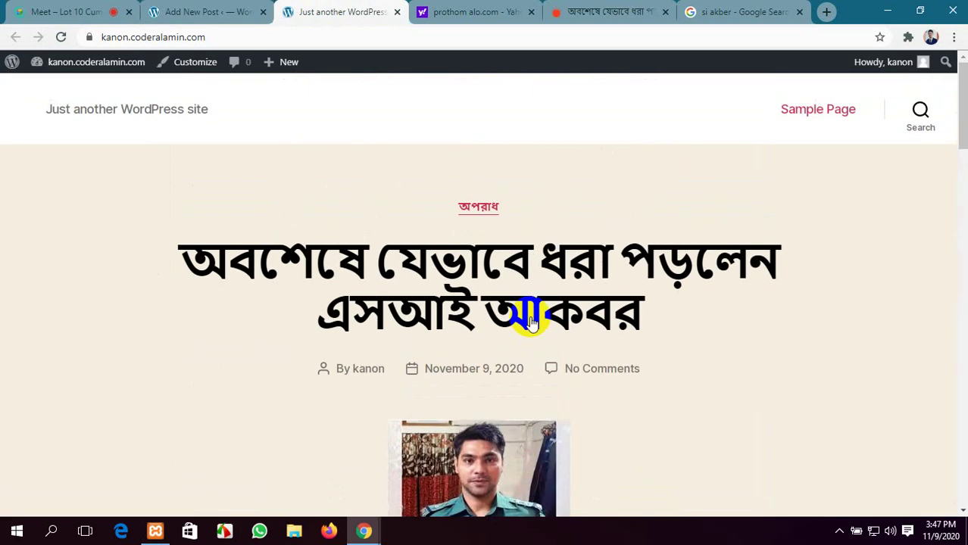
{"action": "left_click", "coordinate": [218, 9]}
{"action": "left_click", "coordinate": [320, 9]}
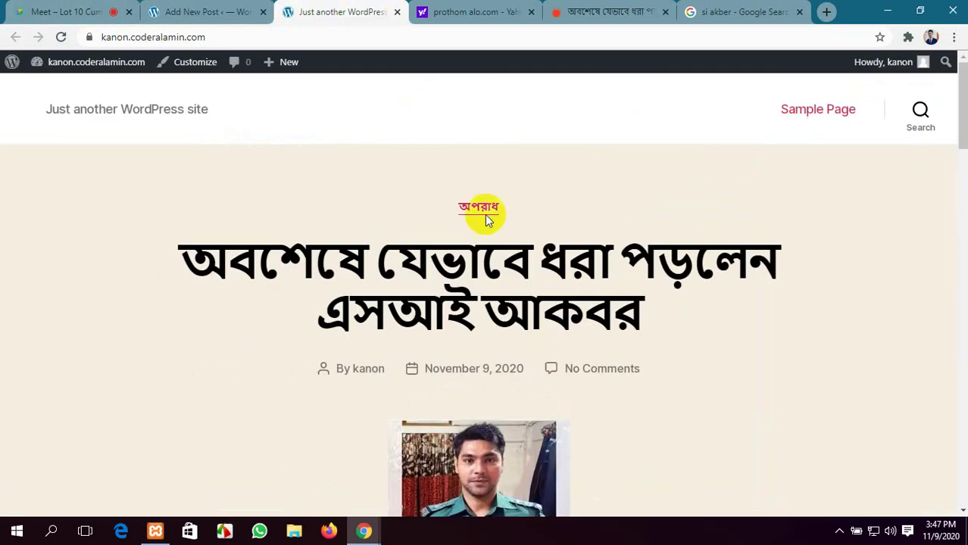
{"action": "left_click", "coordinate": [216, 9]}
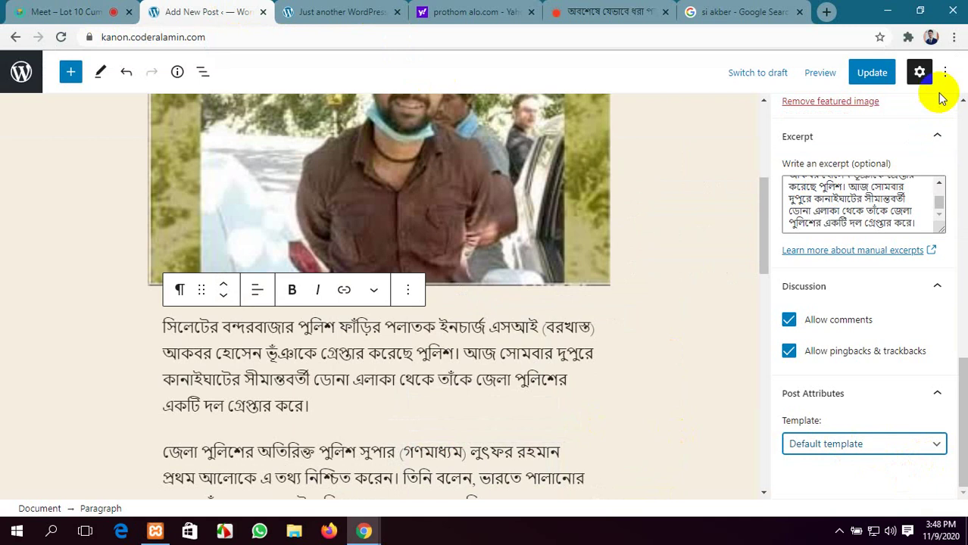
{"action": "left_click", "coordinate": [873, 79]}
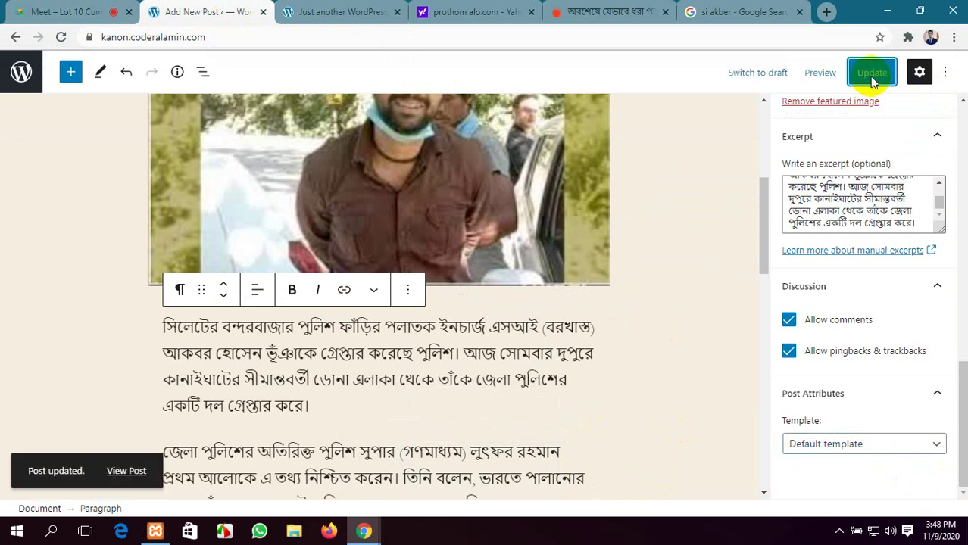
Reload the published Akbar arrest post on the live site and scroll through it
{"action": "scroll", "coordinate": [517, 264], "scroll_direction": "down", "scroll_amount": 1}
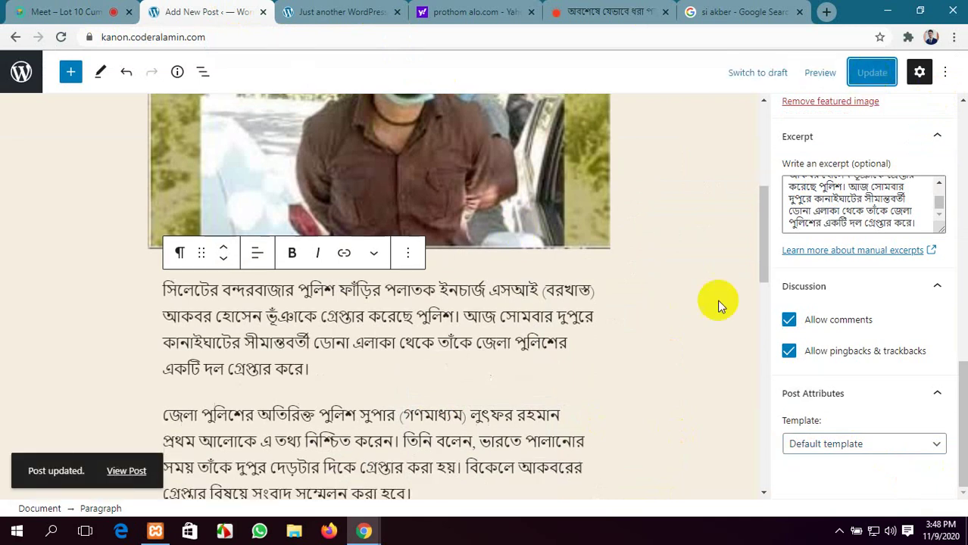
{"action": "scroll", "coordinate": [717, 299], "scroll_direction": "up", "scroll_amount": 5}
{"action": "left_click", "coordinate": [373, 10]}
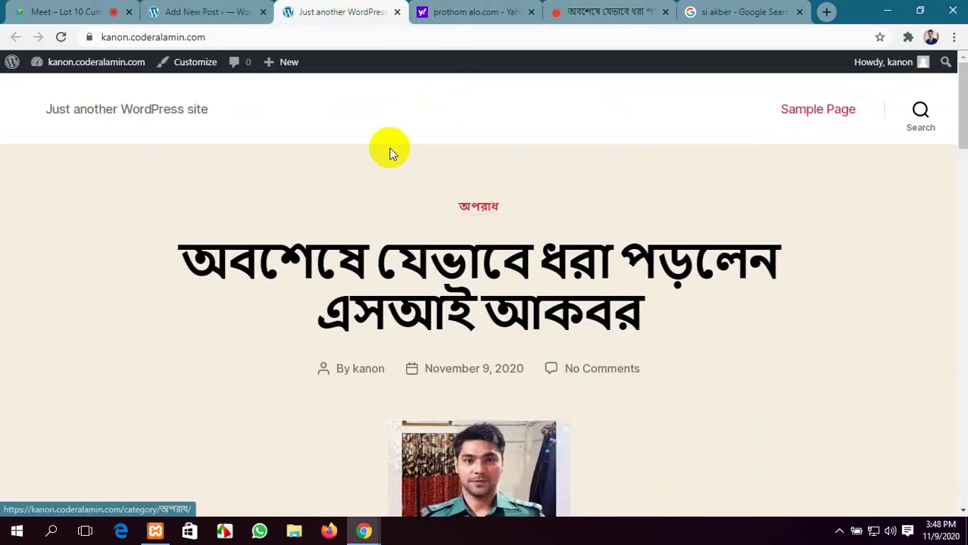
{"action": "left_click", "coordinate": [62, 38]}
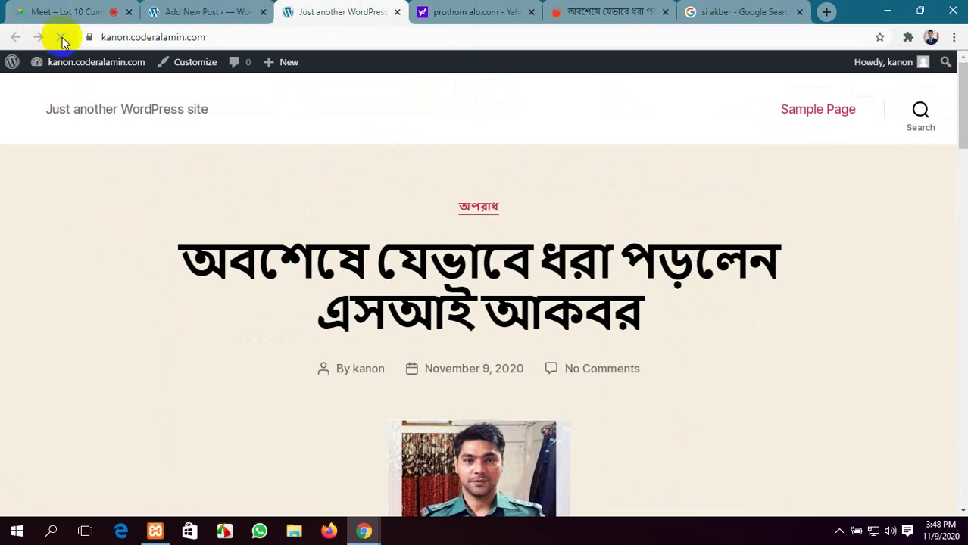
{"action": "scroll", "coordinate": [559, 241], "scroll_direction": "down", "scroll_amount": 12}
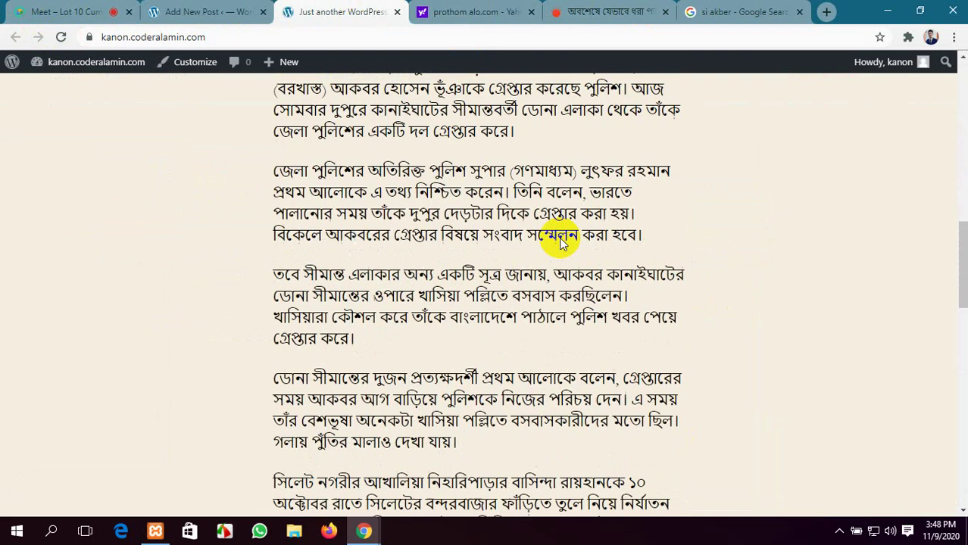
{"action": "scroll", "coordinate": [559, 241], "scroll_direction": "up", "scroll_amount": 7}
{"action": "scroll", "coordinate": [559, 237], "scroll_direction": "up", "scroll_amount": 4}
{"action": "scroll", "coordinate": [561, 238], "scroll_direction": "down", "scroll_amount": 15}
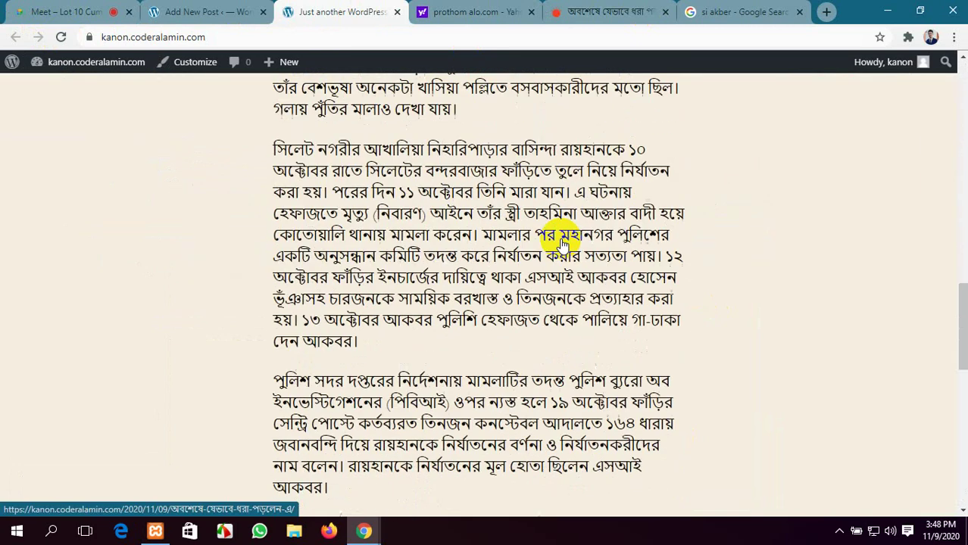
{"action": "scroll", "coordinate": [563, 238], "scroll_direction": "down", "scroll_amount": 3}
{"action": "scroll", "coordinate": [565, 281], "scroll_direction": "up", "scroll_amount": 10}
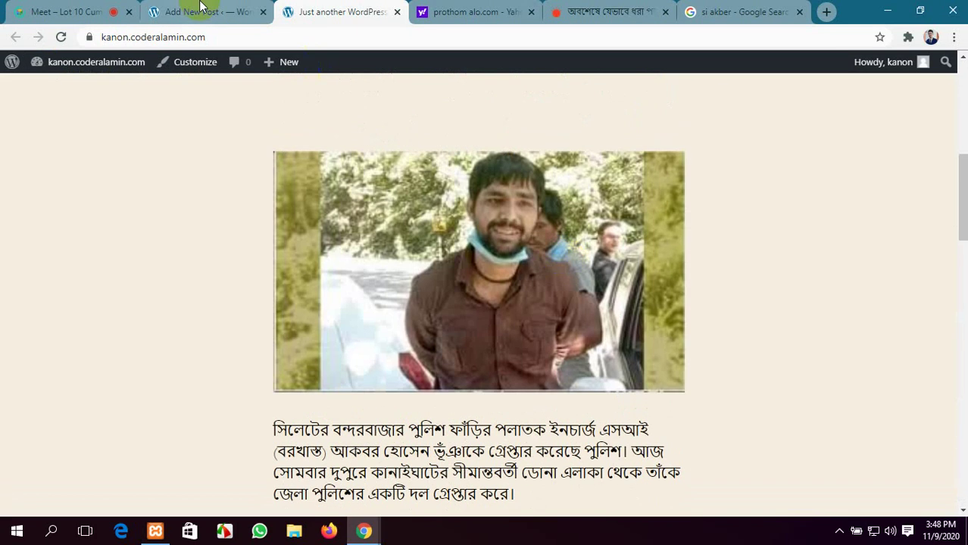
Go back from the editor to the admin posts list and start a new post
{"action": "left_click", "coordinate": [194, 11]}
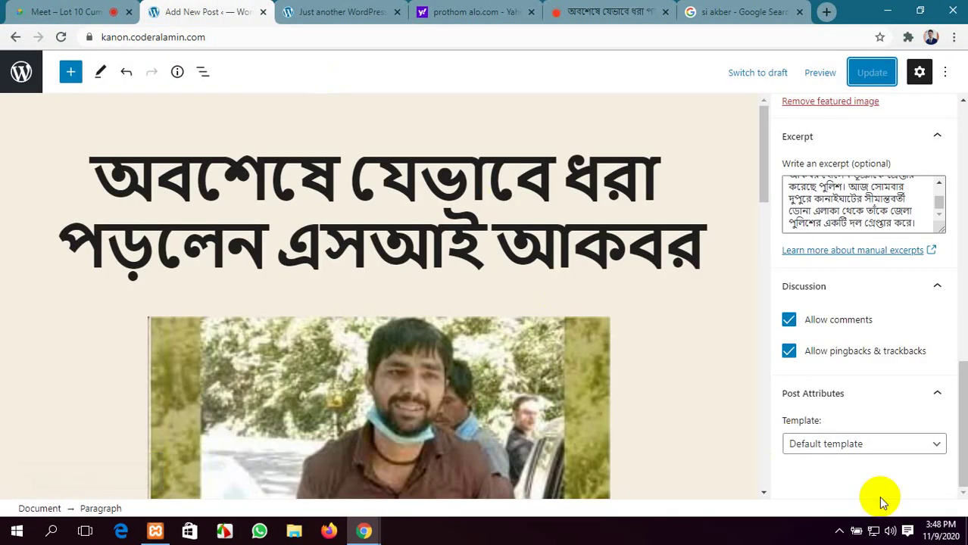
{"action": "left_click", "coordinate": [12, 38]}
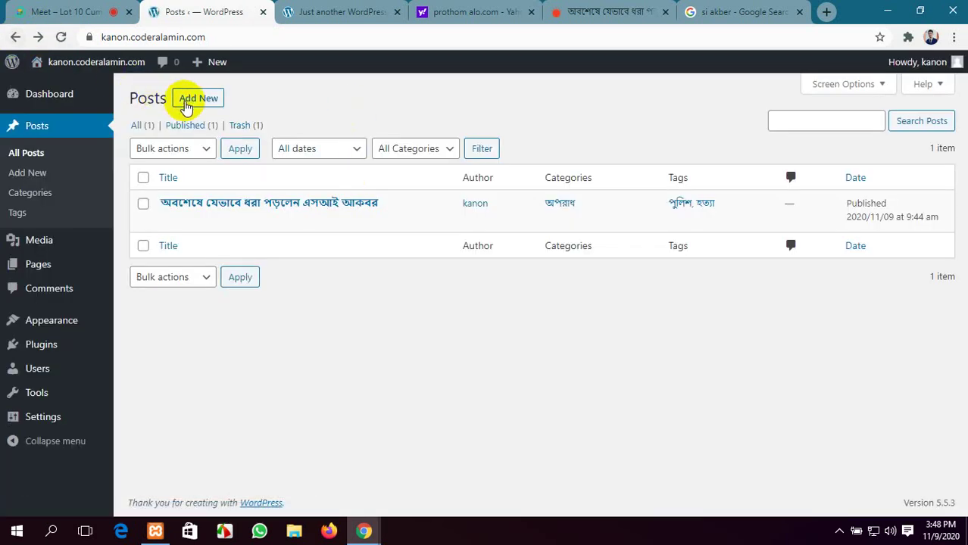
{"action": "left_click", "coordinate": [197, 99]}
Return to the Prothom Alo home page and open the Trump ten-presidents article
{"action": "left_click", "coordinate": [576, 12]}
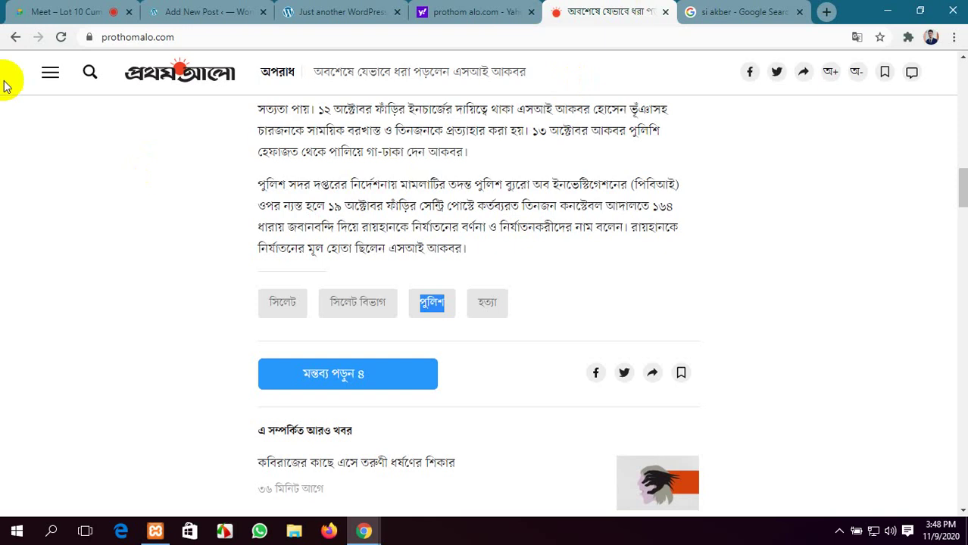
{"action": "left_click", "coordinate": [14, 37]}
{"action": "double_click", "coordinate": [250, 171]}
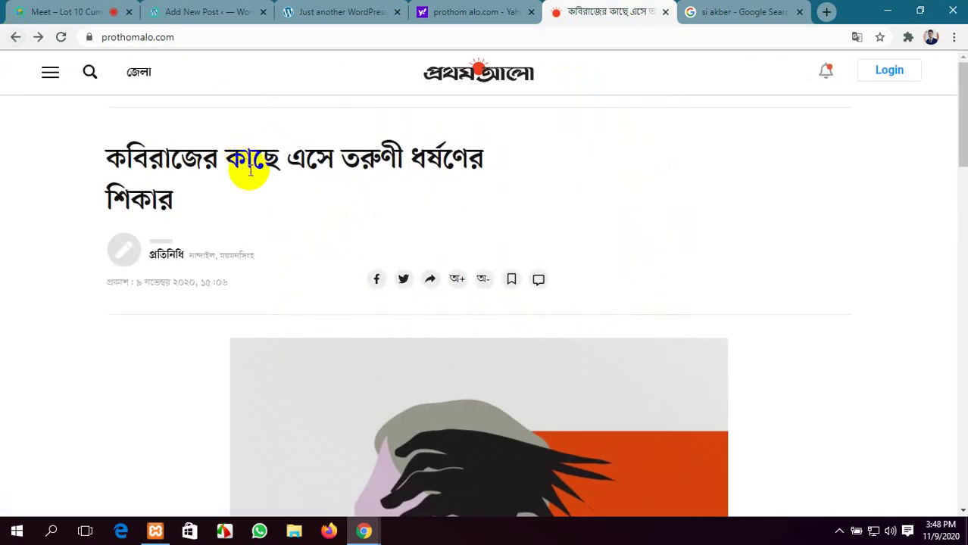
{"action": "left_click", "coordinate": [378, 216]}
{"action": "scroll", "coordinate": [379, 214], "scroll_direction": "down", "scroll_amount": 10}
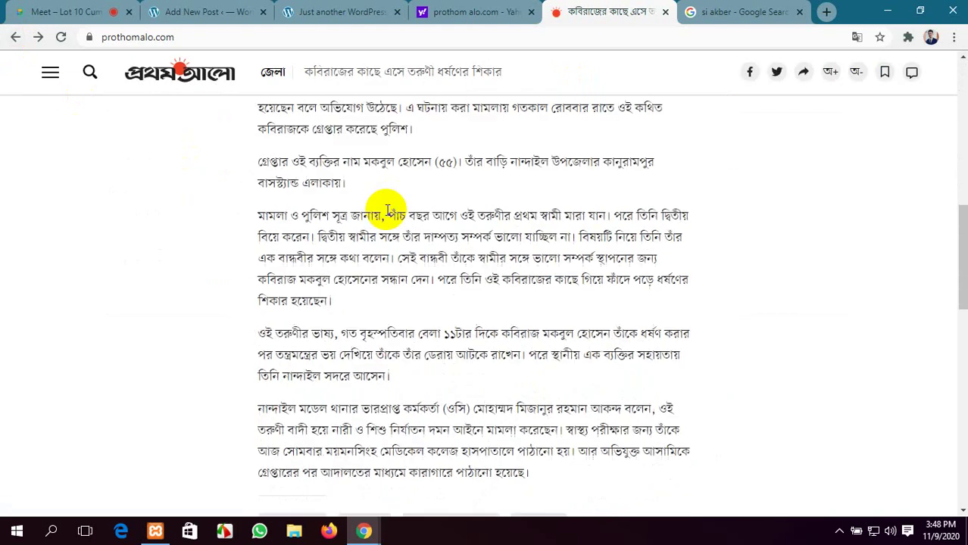
{"action": "left_click", "coordinate": [15, 37]}
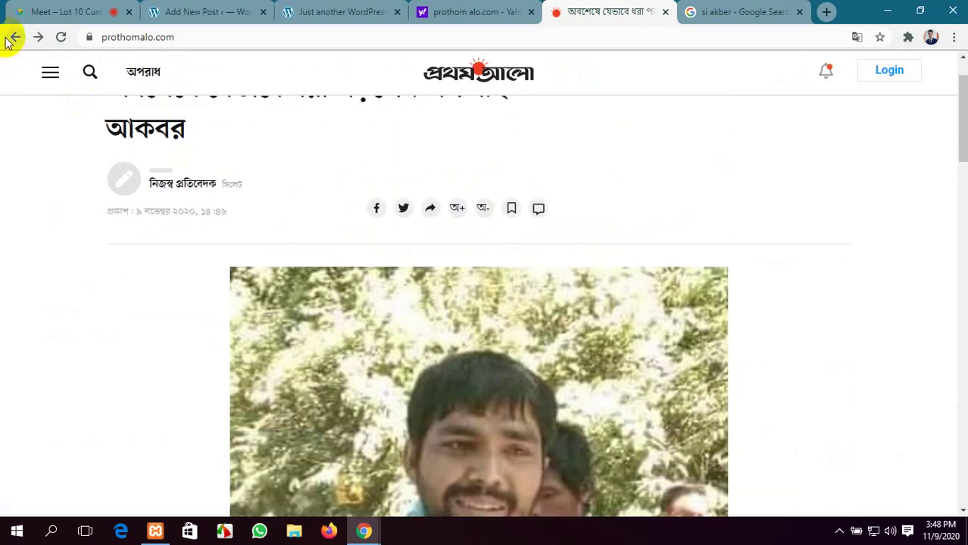
{"action": "left_click", "coordinate": [11, 37]}
{"action": "scroll", "coordinate": [126, 160], "scroll_direction": "down", "scroll_amount": 3}
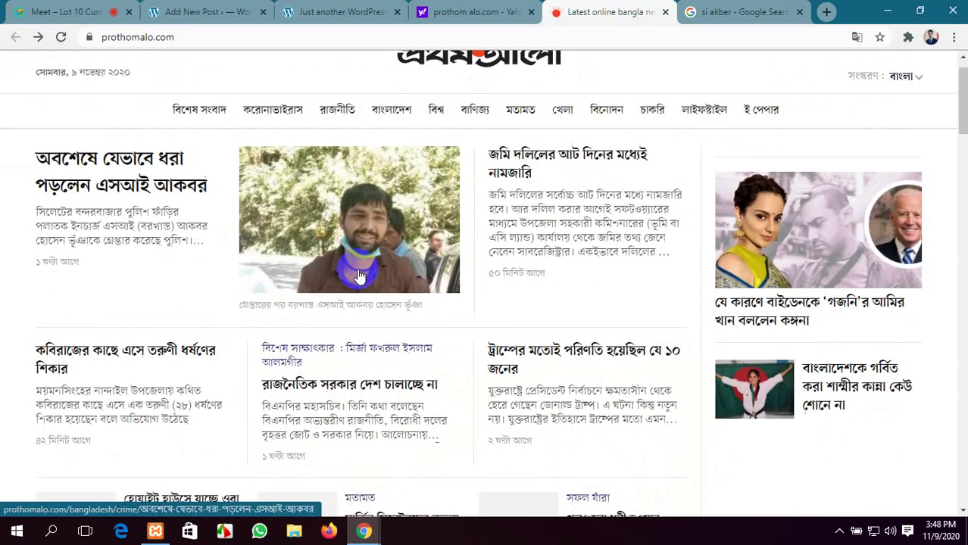
{"action": "scroll", "coordinate": [321, 297], "scroll_direction": "down", "scroll_amount": 1}
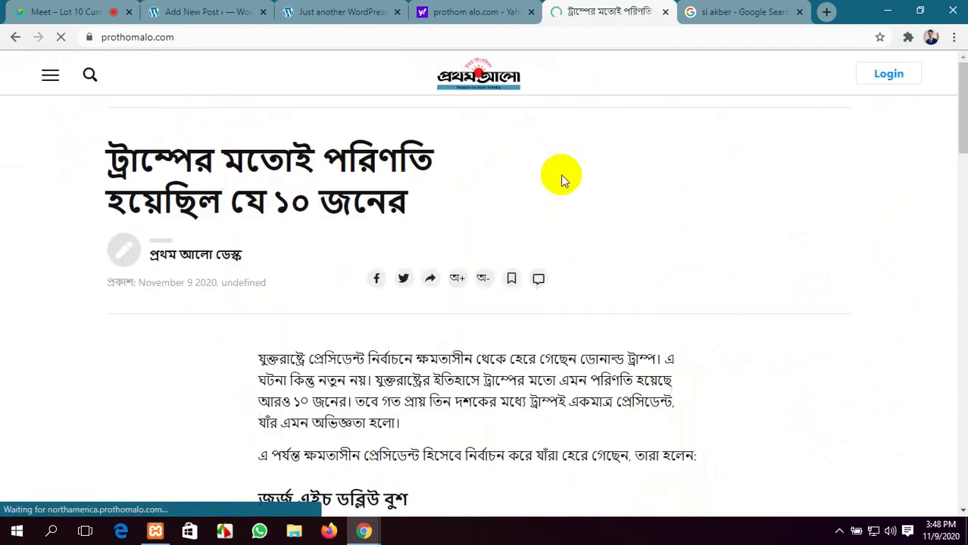
{"action": "scroll", "coordinate": [563, 182], "scroll_direction": "down", "scroll_amount": 4}
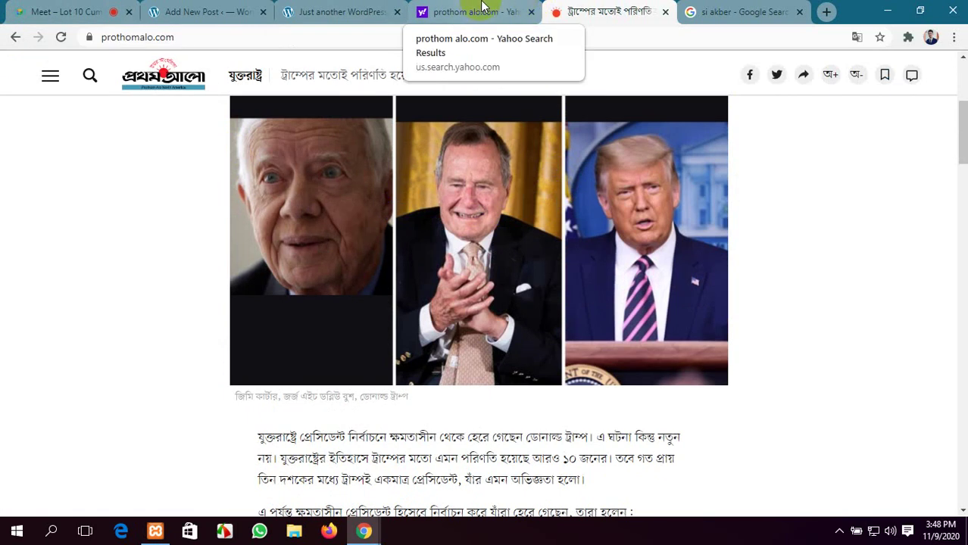
{"action": "left_click", "coordinate": [531, 258]}
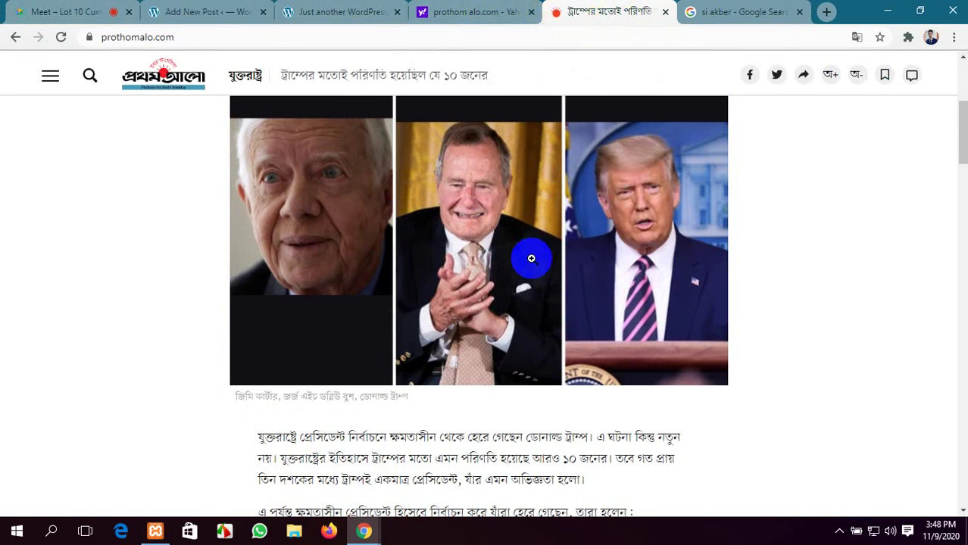
{"action": "scroll", "coordinate": [414, 157], "scroll_direction": "up", "scroll_amount": 4}
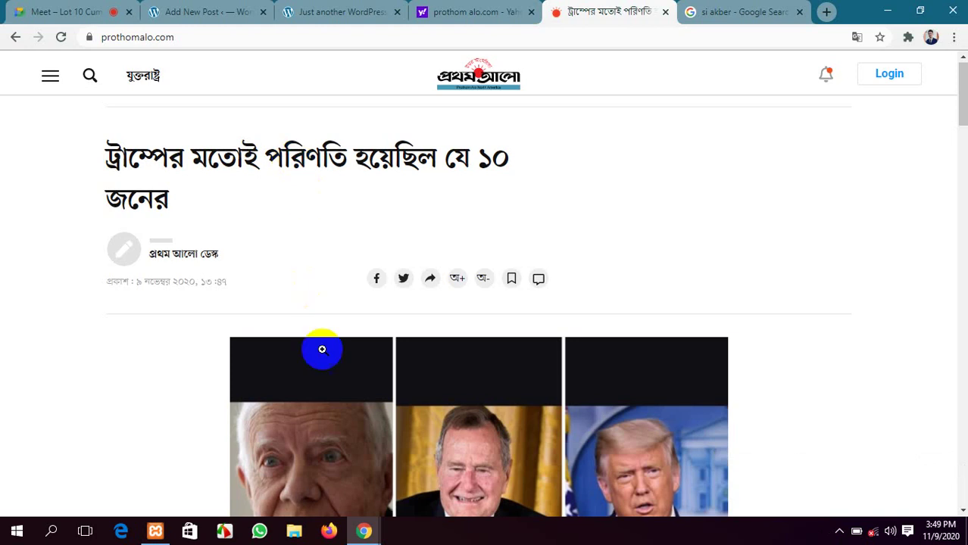
Minimise the browser and refresh the desktop, checking the hidden tray icons
{"action": "left_click", "coordinate": [887, 11]}
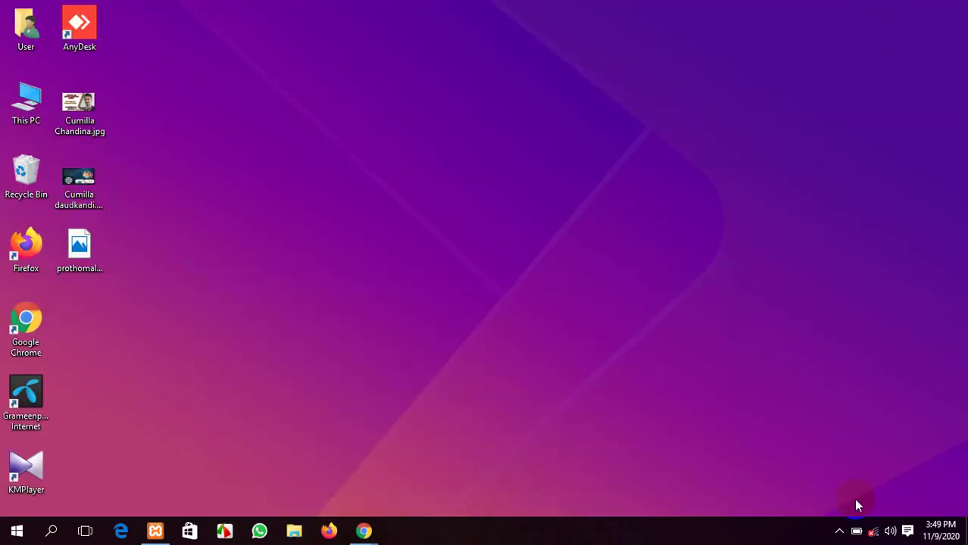
{"action": "left_click", "coordinate": [839, 531]}
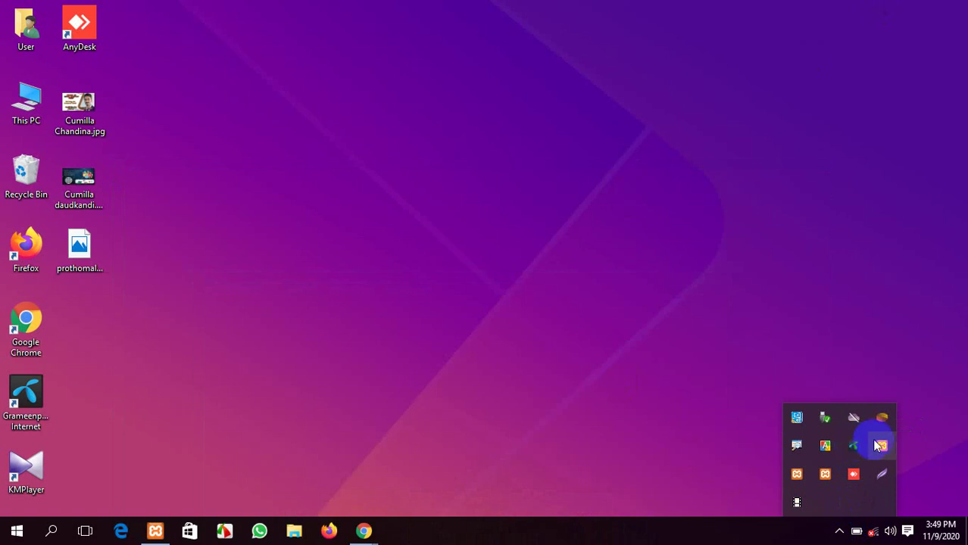
{"action": "right_click", "coordinate": [589, 136]}
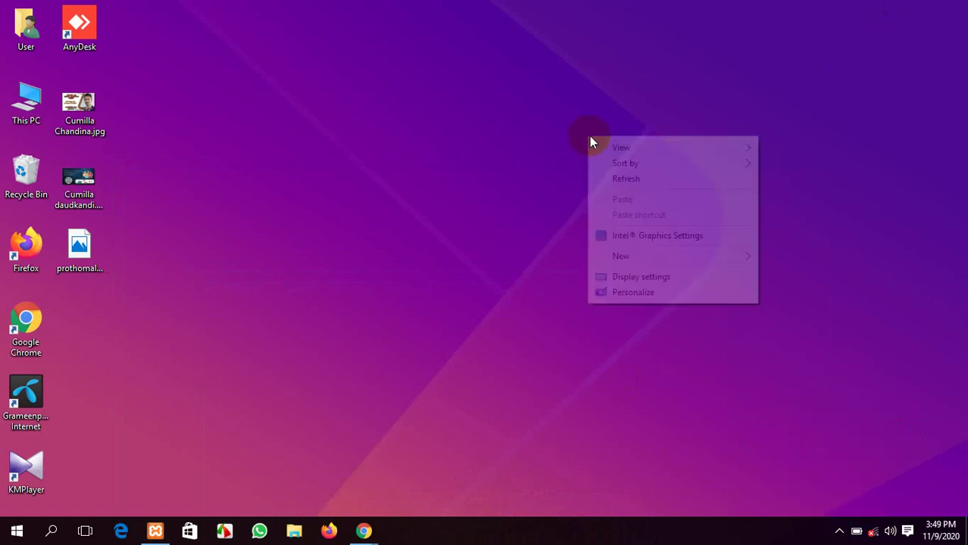
{"action": "right_click", "coordinate": [634, 182]}
{"action": "left_click", "coordinate": [661, 225]}
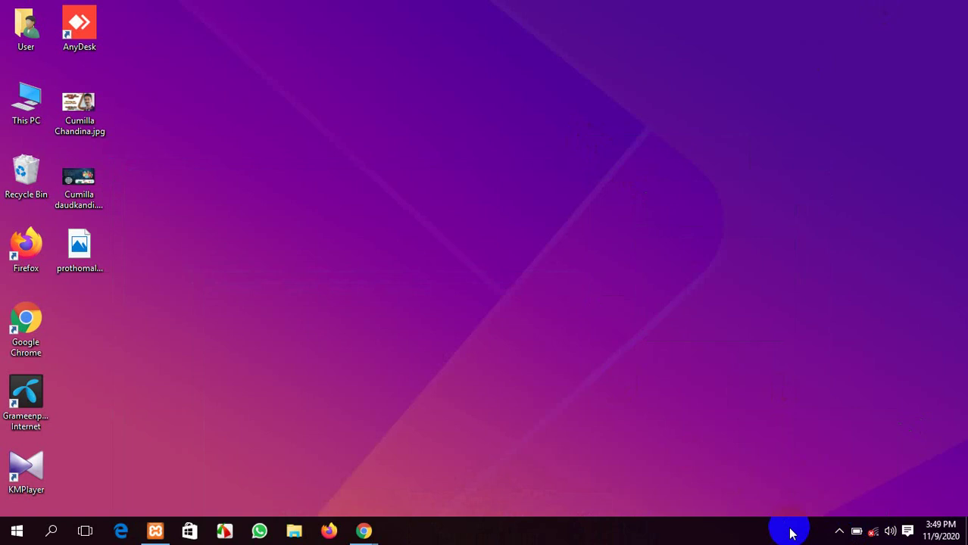
{"action": "left_click", "coordinate": [839, 530]}
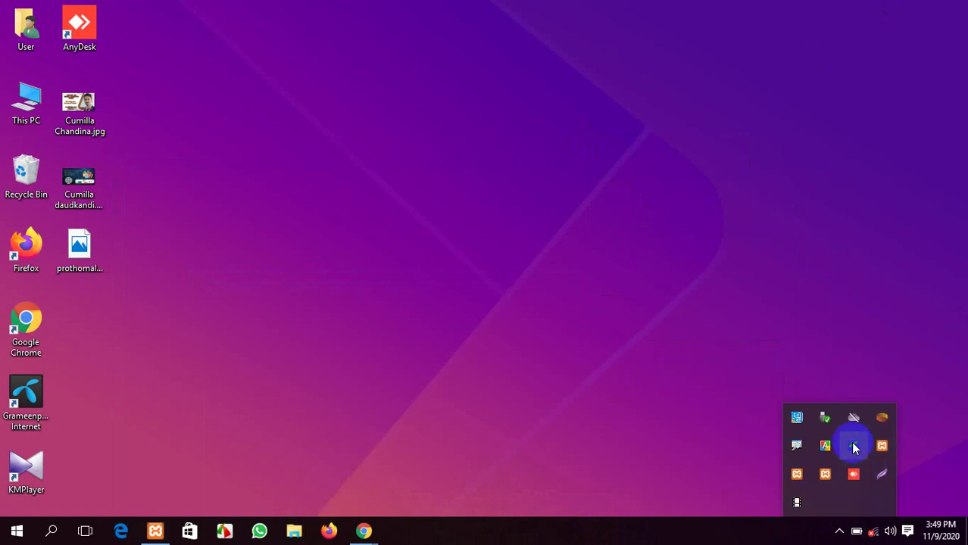
{"action": "right_click", "coordinate": [307, 188]}
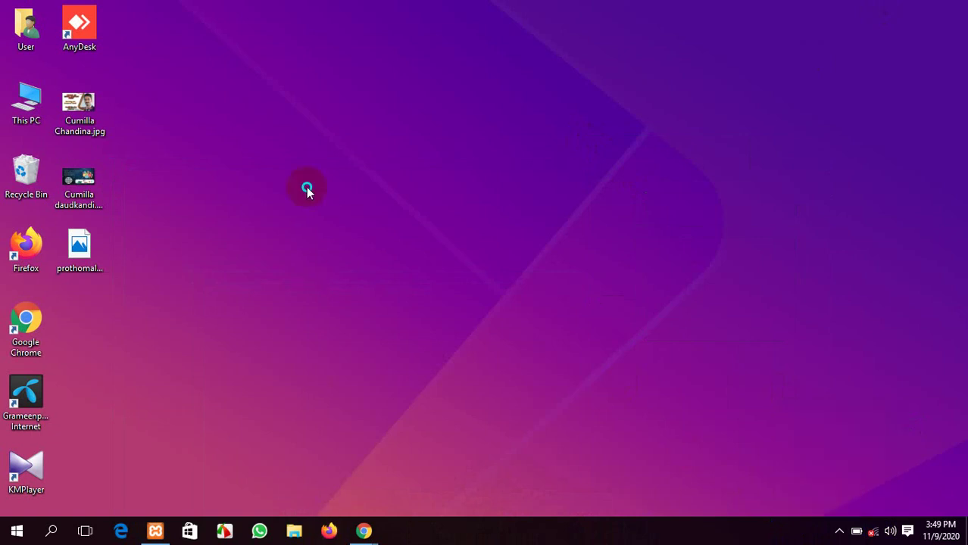
{"action": "left_click", "coordinate": [343, 233]}
Launch the Grameenphone Internet app and open the network connections panel
{"action": "left_click", "coordinate": [31, 388]}
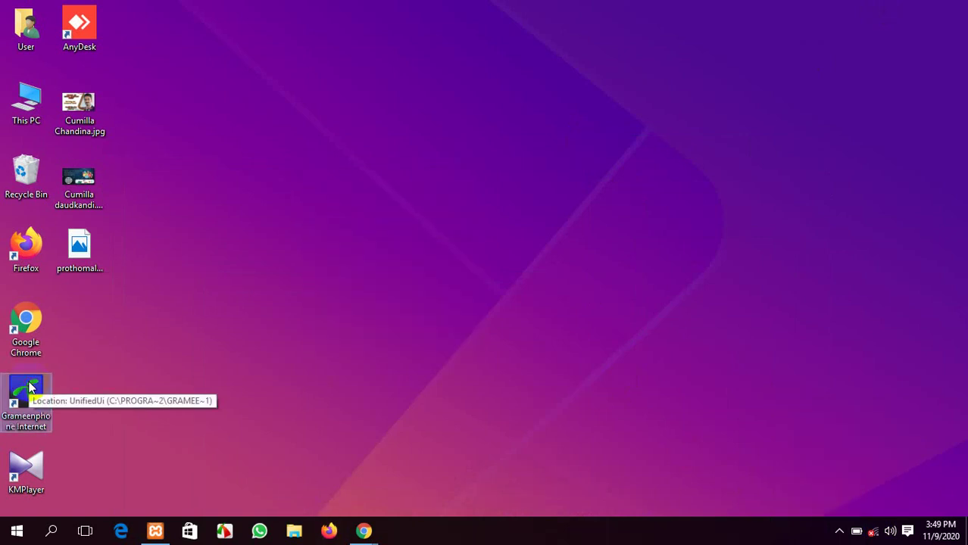
{"action": "double_click", "coordinate": [29, 388]}
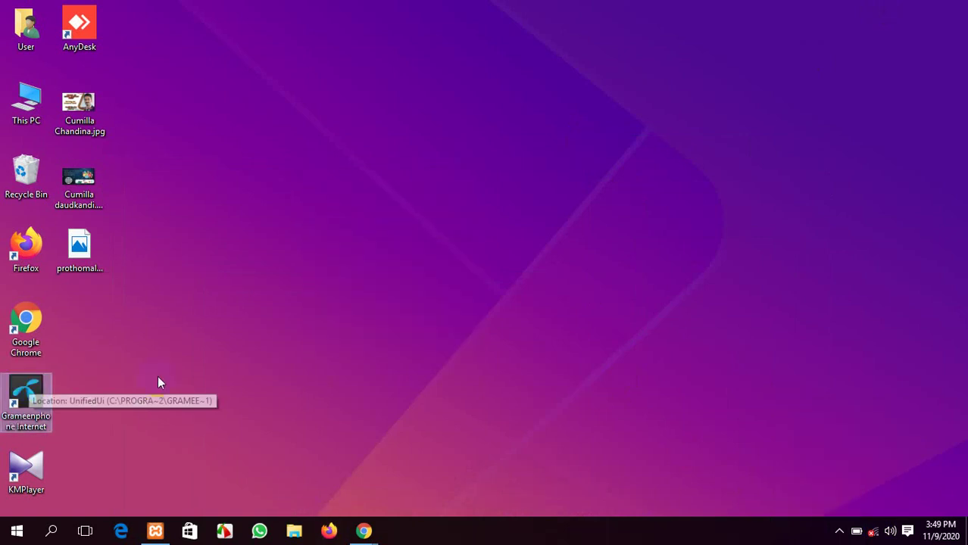
{"action": "right_click", "coordinate": [514, 128]}
{"action": "left_click", "coordinate": [569, 169]}
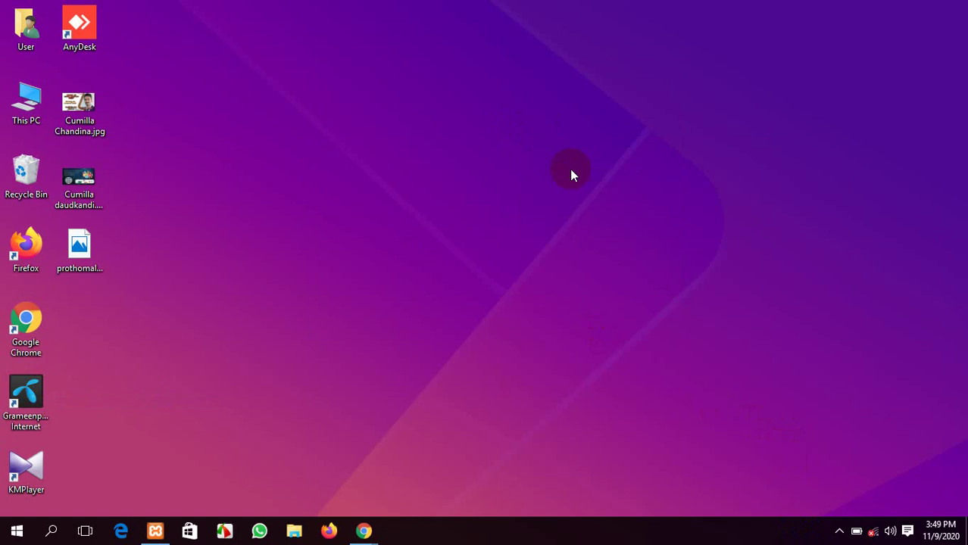
{"action": "left_click", "coordinate": [873, 533]}
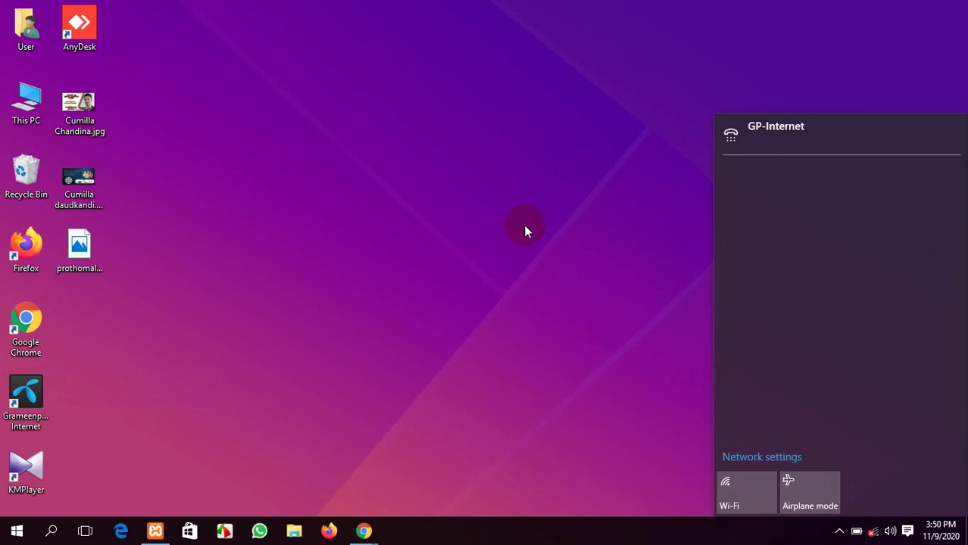
Connect the GP-Internet dial-up connection in Settings, then close Settings
{"action": "left_click", "coordinate": [769, 128]}
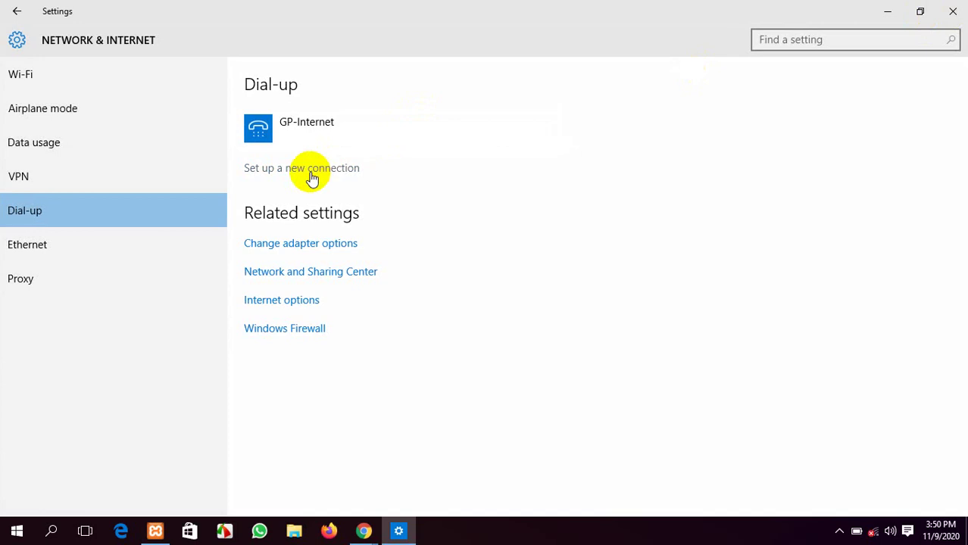
{"action": "left_click", "coordinate": [313, 130]}
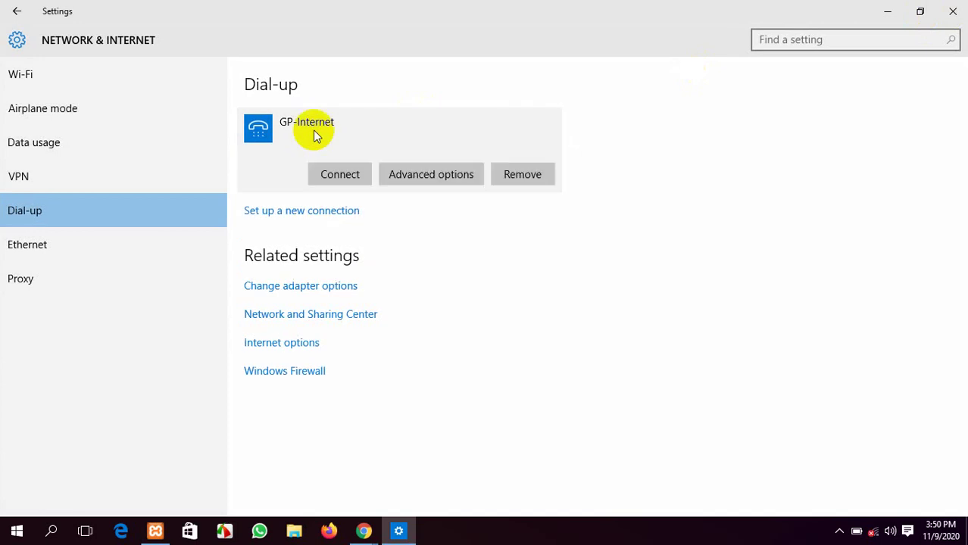
{"action": "left_click", "coordinate": [332, 173]}
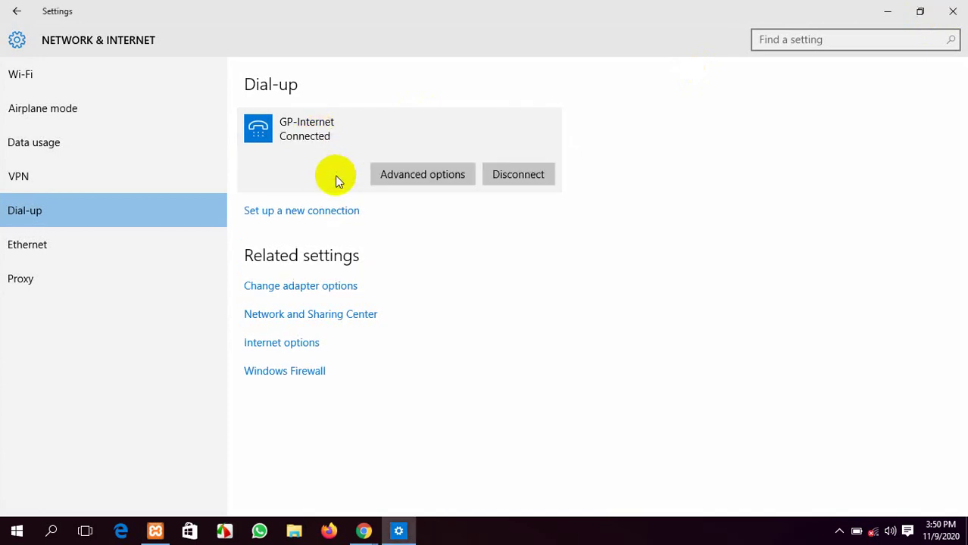
{"action": "left_click", "coordinate": [952, 9]}
Refresh the desktop twice from its context menu
{"action": "right_click", "coordinate": [698, 44]}
{"action": "left_click", "coordinate": [729, 89]}
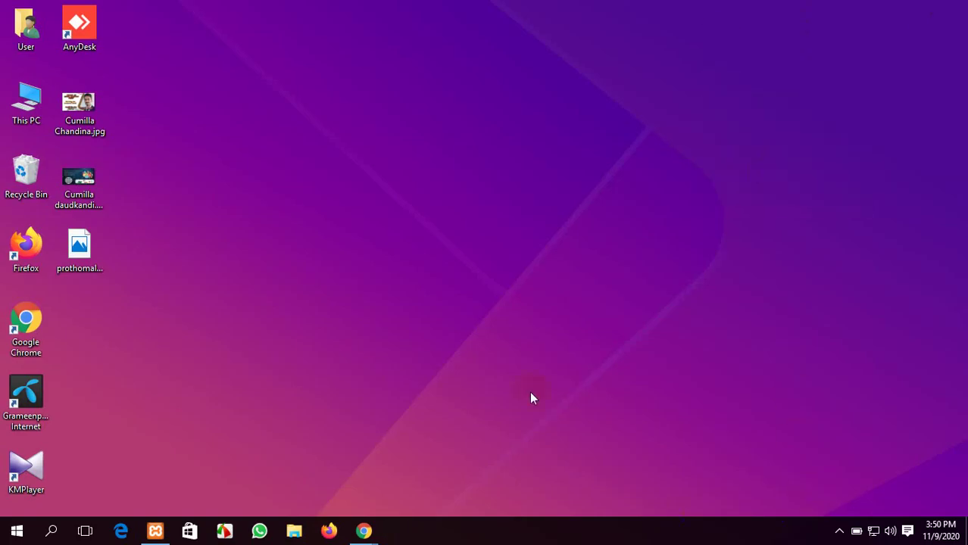
{"action": "right_click", "coordinate": [462, 129]}
{"action": "left_click", "coordinate": [474, 178]}
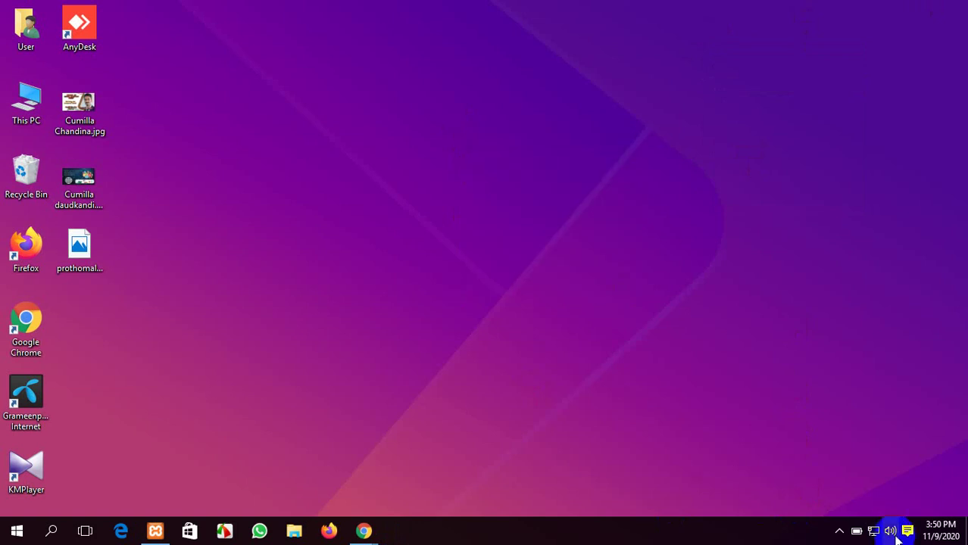
Reload Google Meet and rejoin the Lot 10 Cumilla WDD call with camera off, then unmute
{"action": "left_click", "coordinate": [363, 531]}
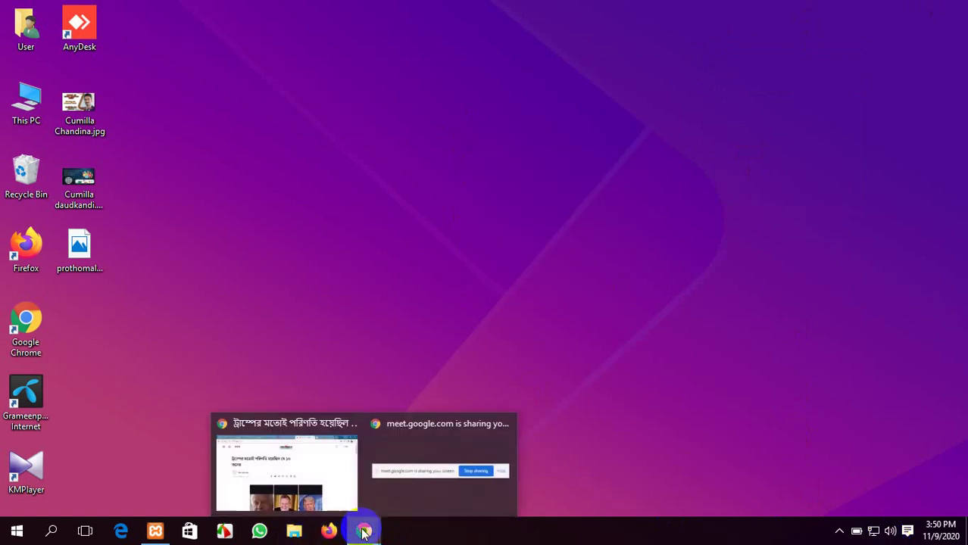
{"action": "left_click", "coordinate": [331, 470]}
{"action": "left_click", "coordinate": [87, 10]}
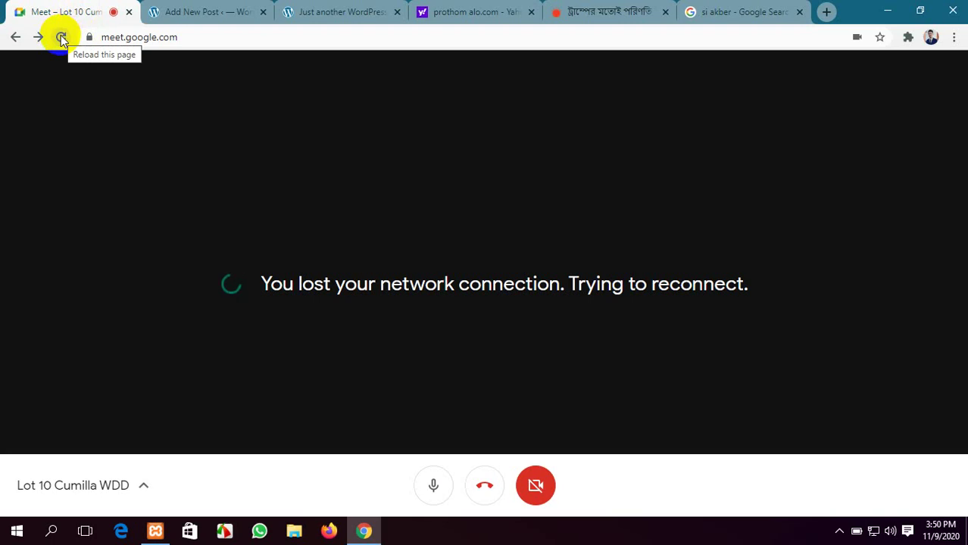
{"action": "left_click", "coordinate": [61, 36]}
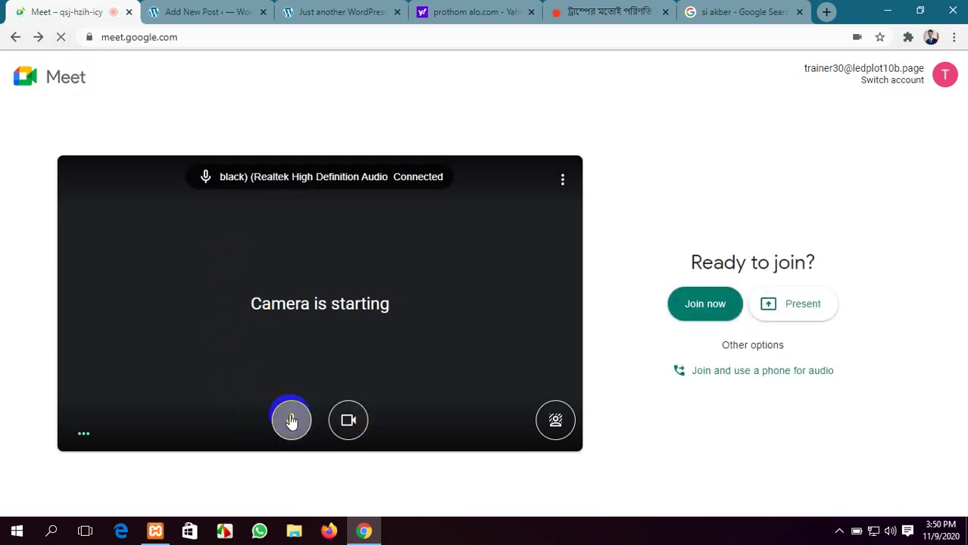
{"action": "left_click", "coordinate": [289, 417]}
{"action": "left_click", "coordinate": [351, 425]}
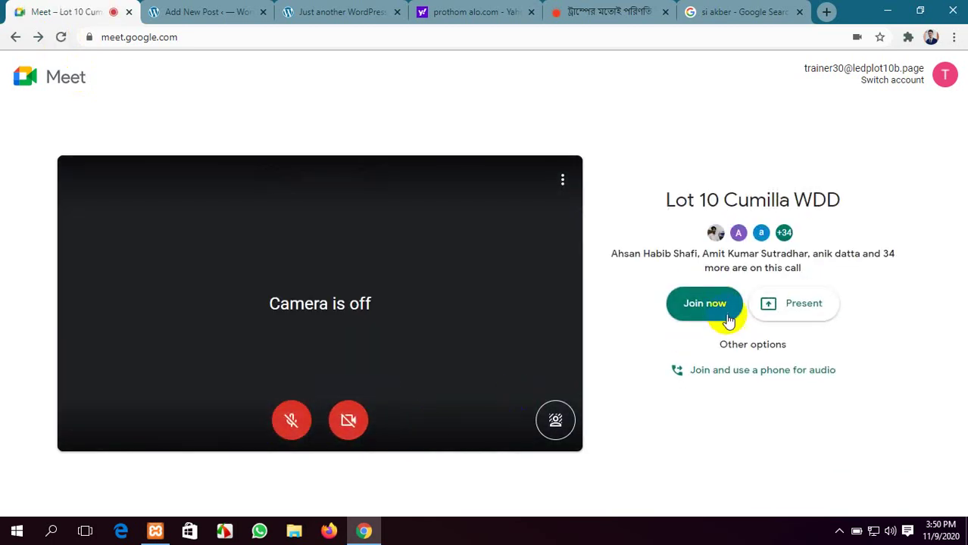
{"action": "left_click", "coordinate": [698, 306]}
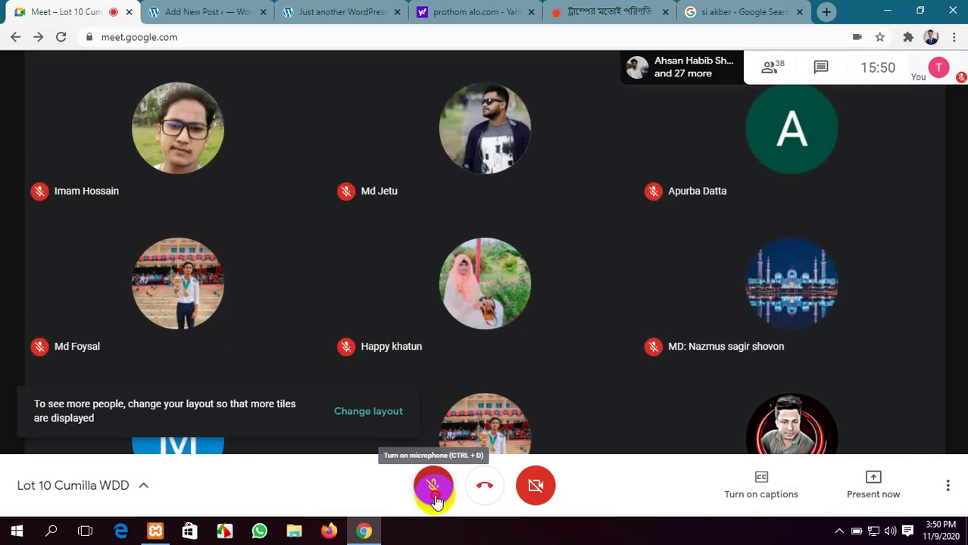
{"action": "left_click", "coordinate": [434, 488]}
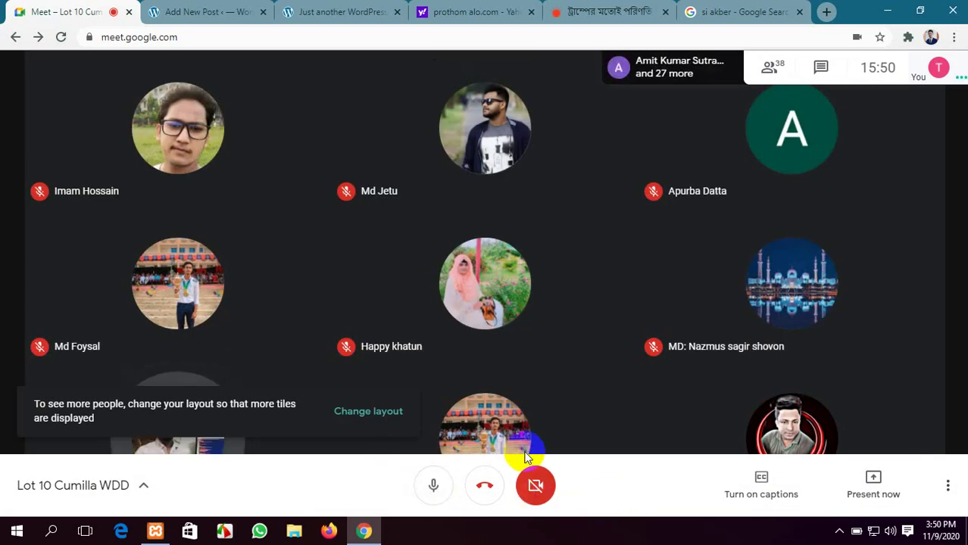
Present the entire screen to the call and hide the sharing notification
{"action": "left_click", "coordinate": [557, 424]}
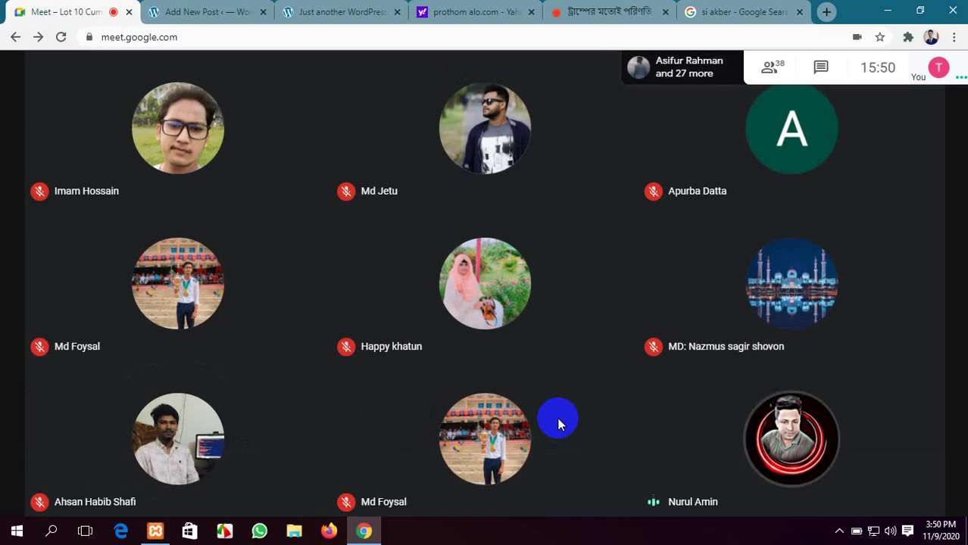
{"action": "left_click", "coordinate": [885, 479]}
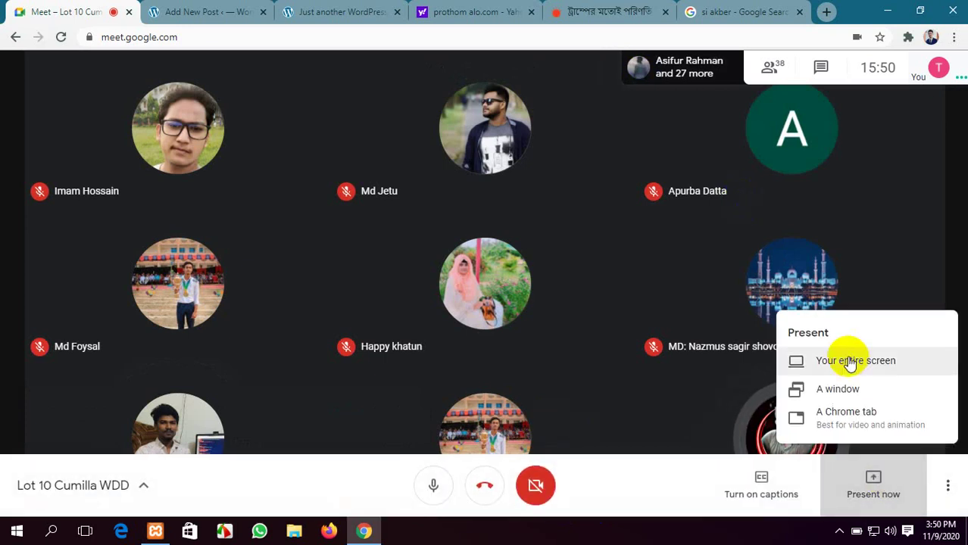
{"action": "left_click", "coordinate": [817, 362]}
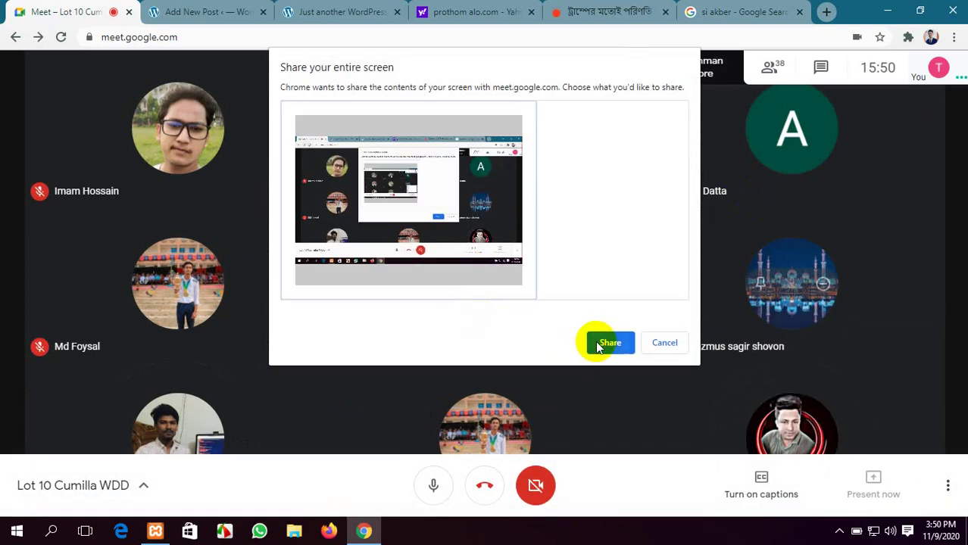
{"action": "left_click", "coordinate": [598, 343]}
{"action": "left_click", "coordinate": [610, 497]}
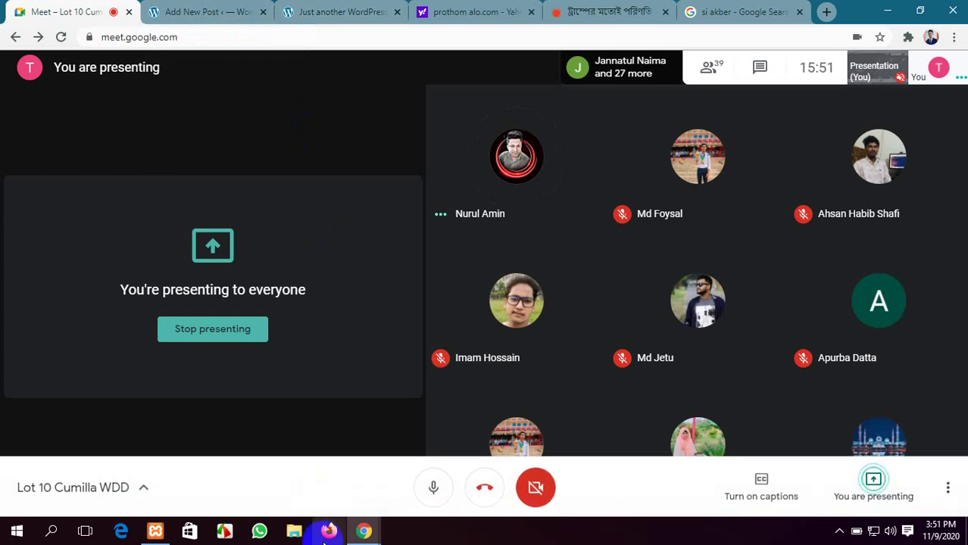
Copy the Prothom Alo headline ট্রাম্পের মতোই পরিণতি হয়েছিল যে ১০ জনের into the new post's title
{"action": "left_click", "coordinate": [327, 13]}
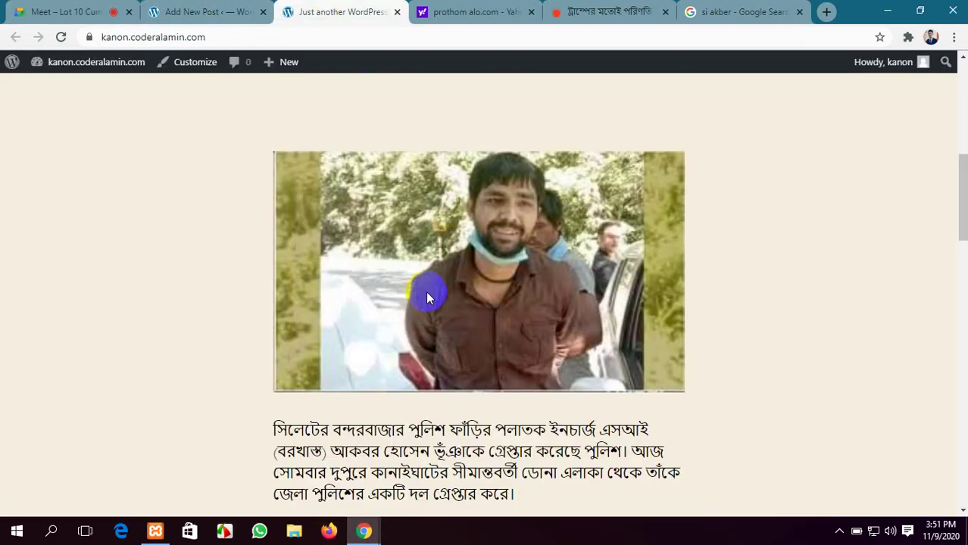
{"action": "scroll", "coordinate": [426, 291], "scroll_direction": "down", "scroll_amount": 3}
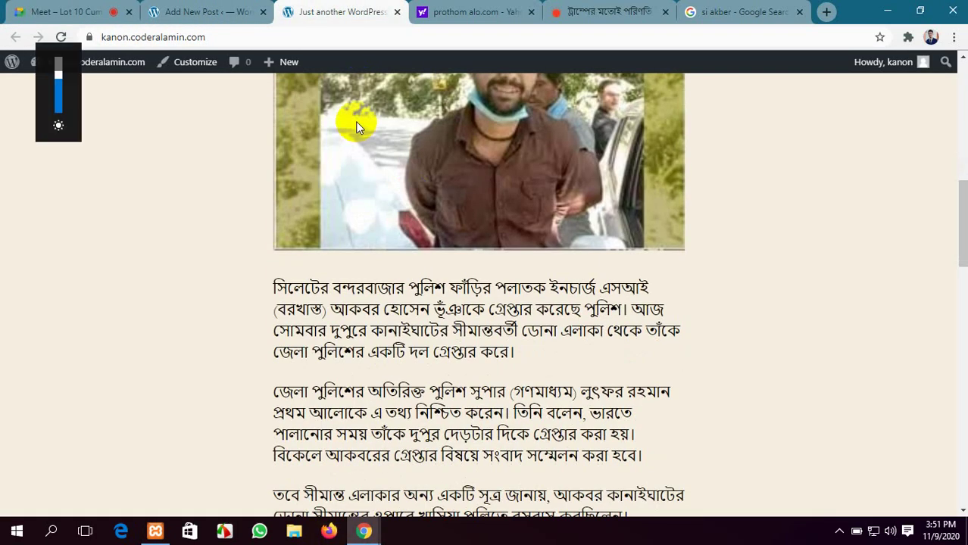
{"action": "left_click", "coordinate": [208, 13]}
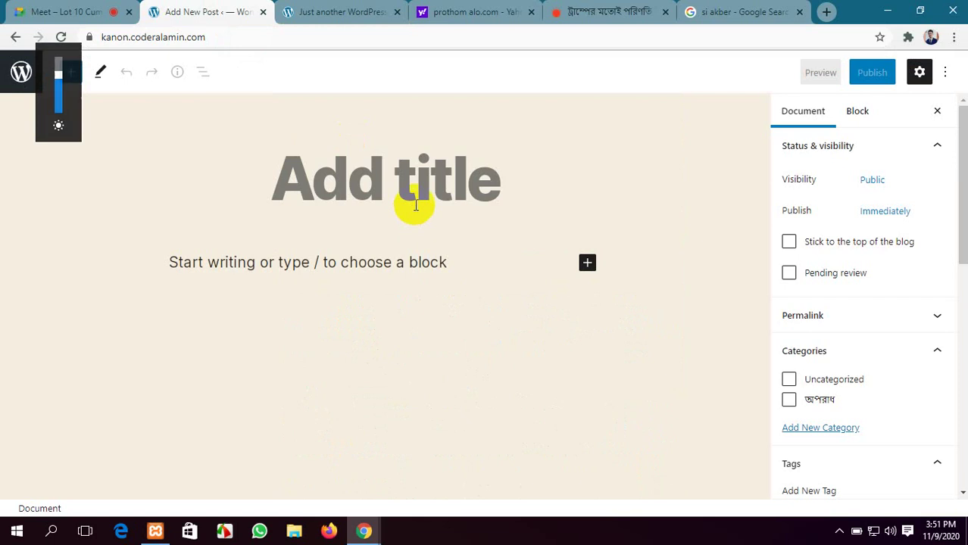
{"action": "left_click", "coordinate": [582, 12]}
{"action": "left_click_drag", "start_coordinate": [181, 209], "coordinate": [106, 164]}
{"action": "key", "text": "ctrl+c"}
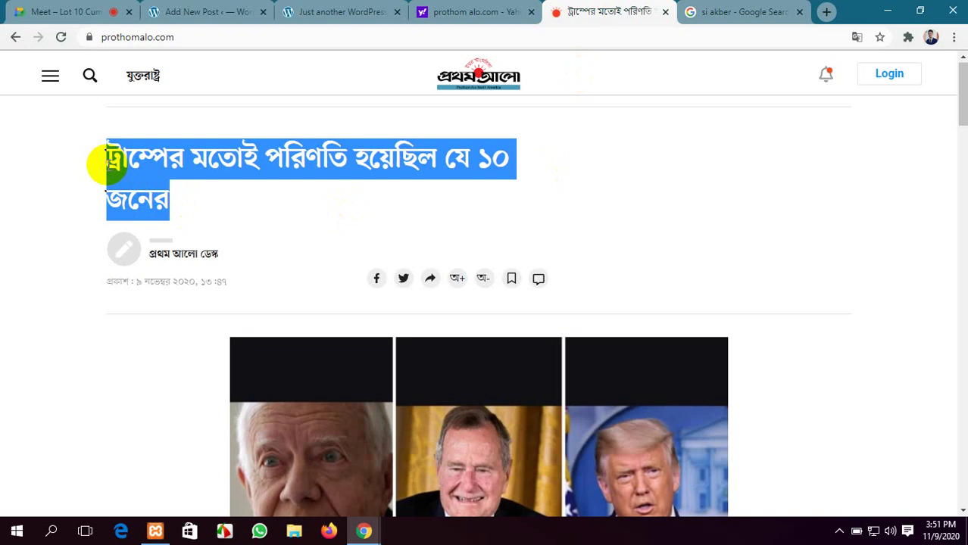
{"action": "left_click", "coordinate": [211, 12]}
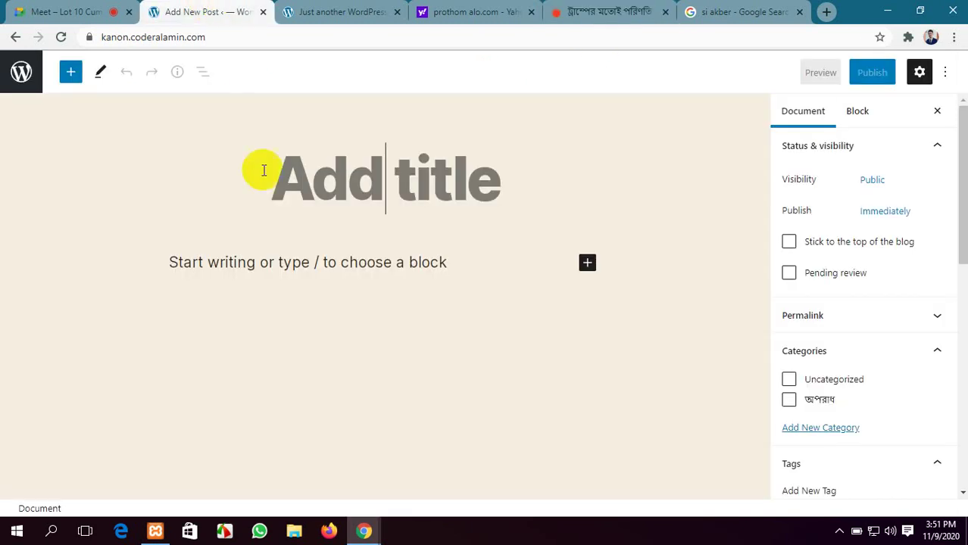
{"action": "key", "text": "ctrl+v"}
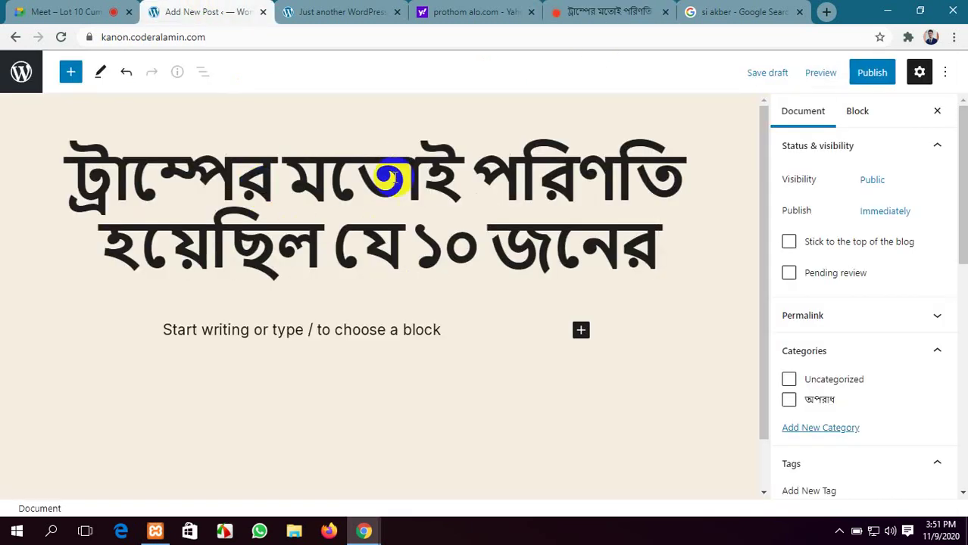
{"action": "left_click", "coordinate": [601, 6]}
{"action": "scroll", "coordinate": [233, 266], "scroll_direction": "down", "scroll_amount": 3}
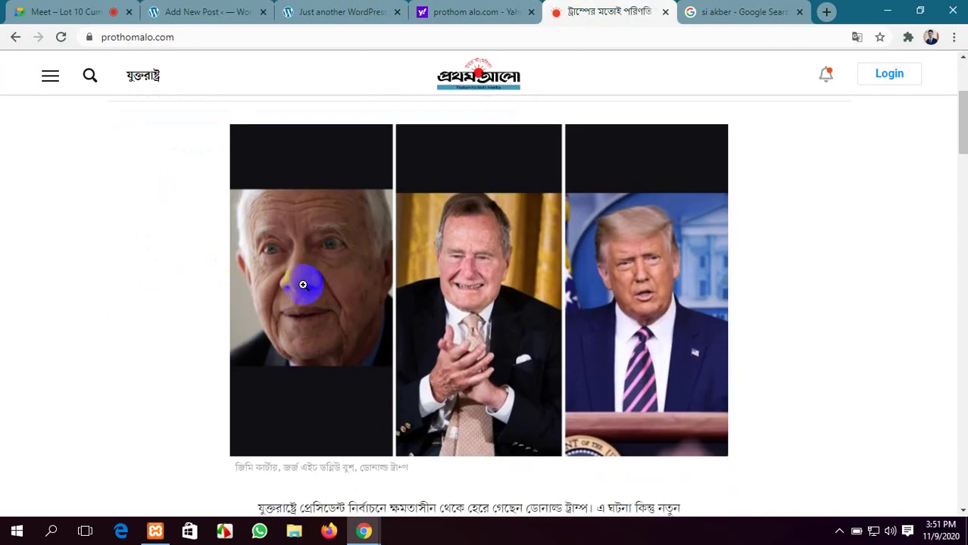
Save the article's three-portrait photo from the enlarged view to Downloads as d_2.webp
{"action": "left_click", "coordinate": [340, 277]}
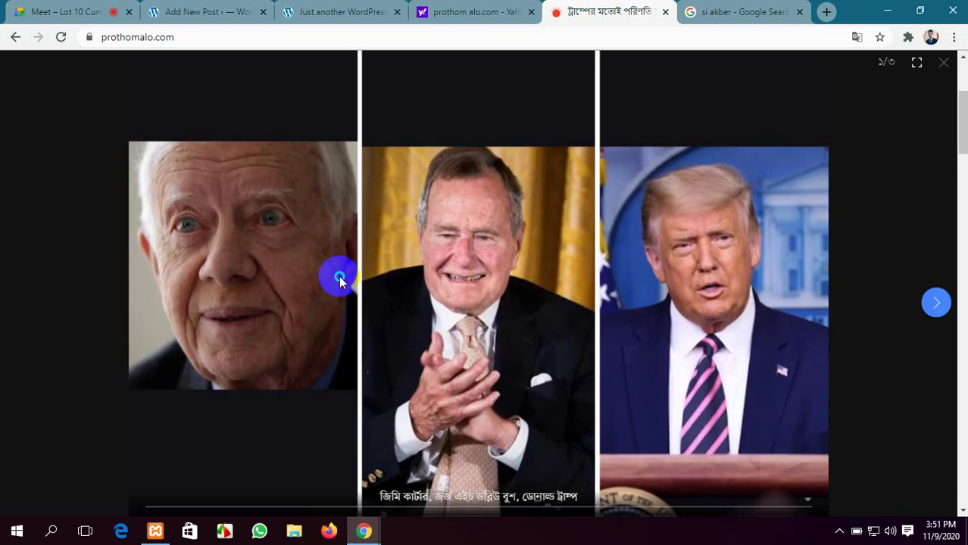
{"action": "right_click", "coordinate": [339, 278]}
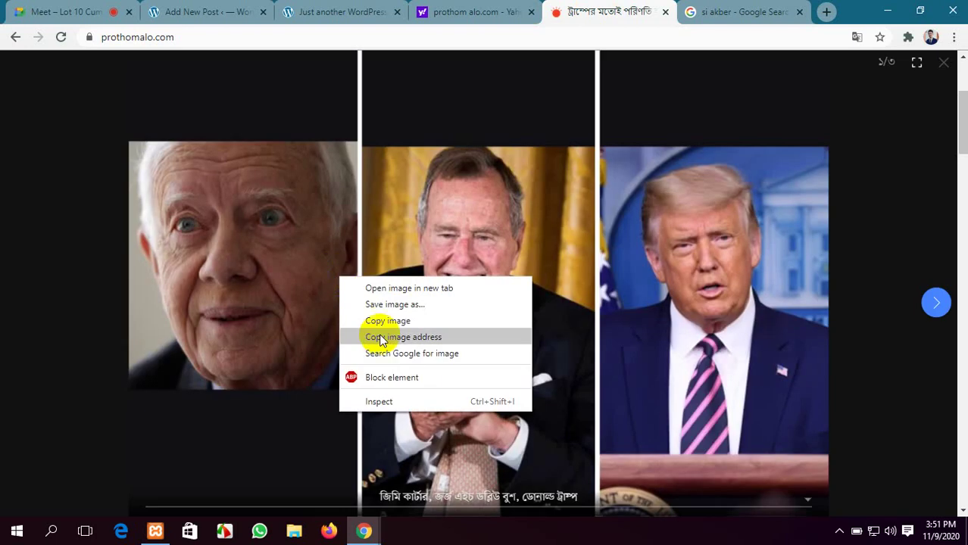
{"action": "left_click", "coordinate": [410, 304]}
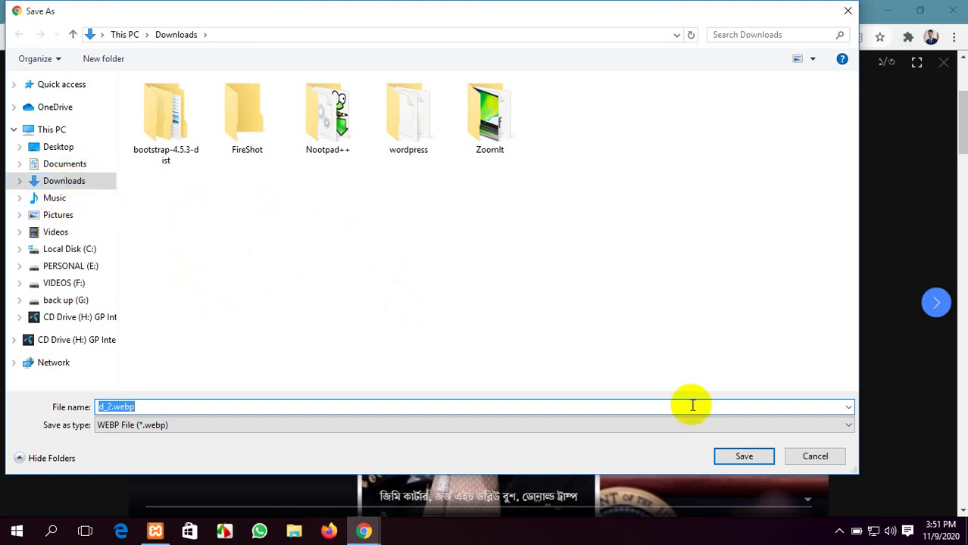
{"action": "left_click", "coordinate": [740, 455]}
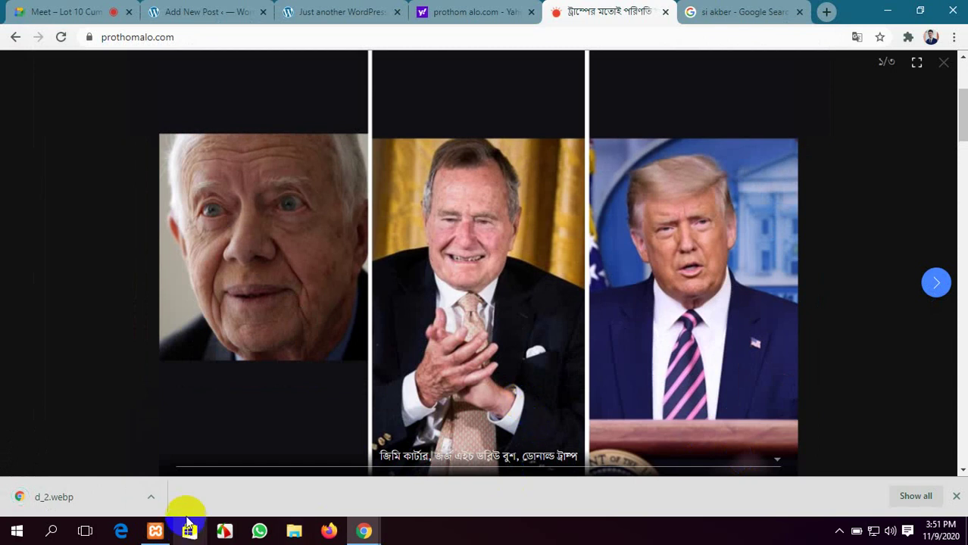
{"action": "left_click", "coordinate": [478, 12]}
Insert an Image block under the title, try uploading d_2.webp, and dismiss the file-type error
{"action": "left_click", "coordinate": [198, 11]}
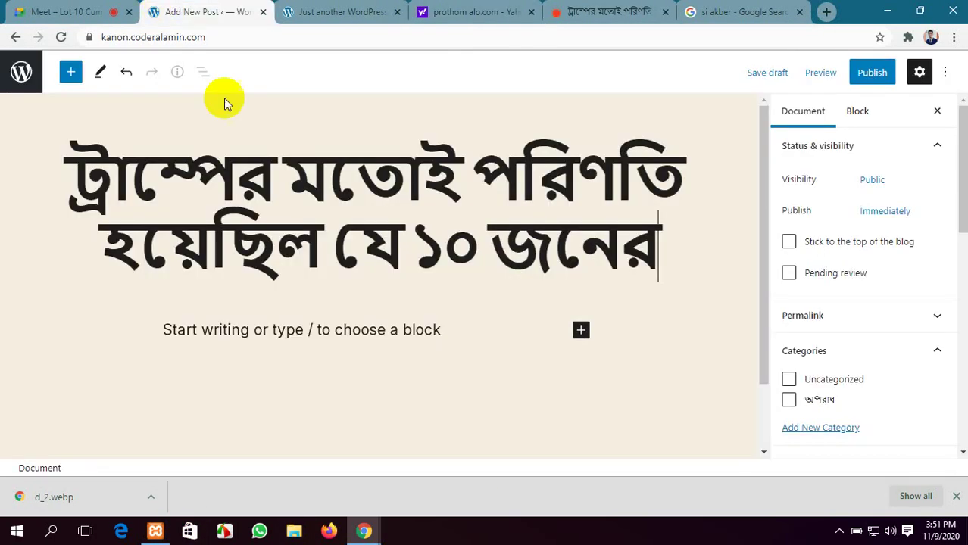
{"action": "left_click", "coordinate": [581, 331]}
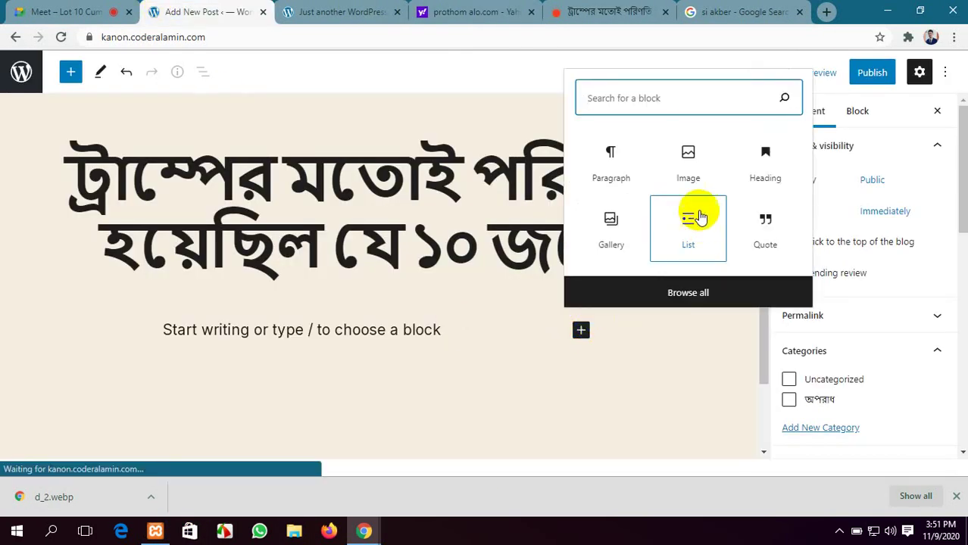
{"action": "left_click", "coordinate": [694, 167]}
{"action": "left_click", "coordinate": [694, 167]}
{"action": "scroll", "coordinate": [335, 335], "scroll_direction": "down", "scroll_amount": 3}
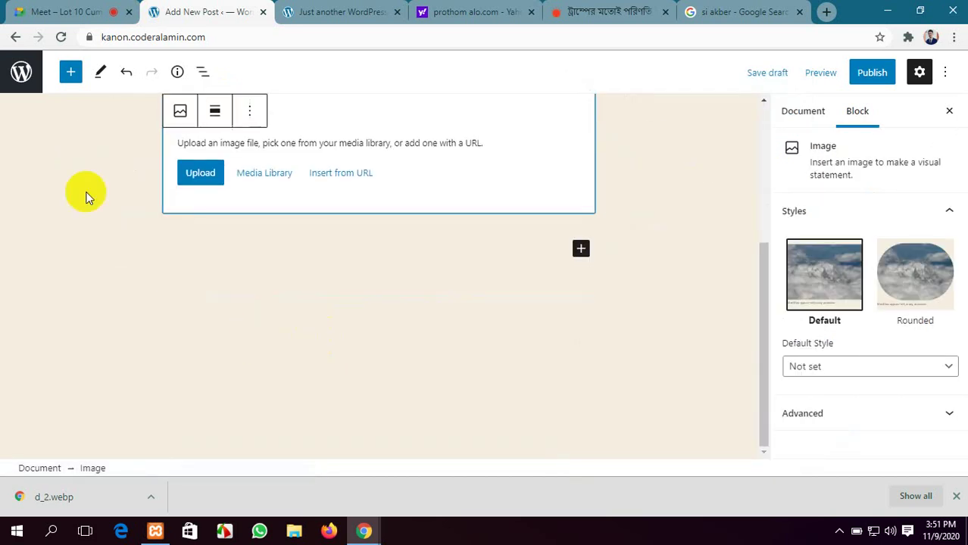
{"action": "left_click", "coordinate": [202, 176]}
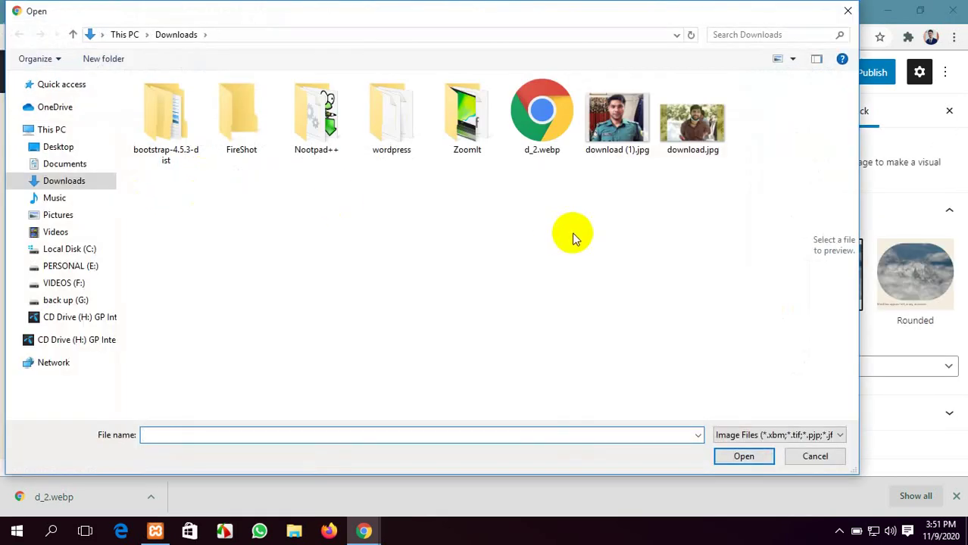
{"action": "left_click", "coordinate": [75, 182]}
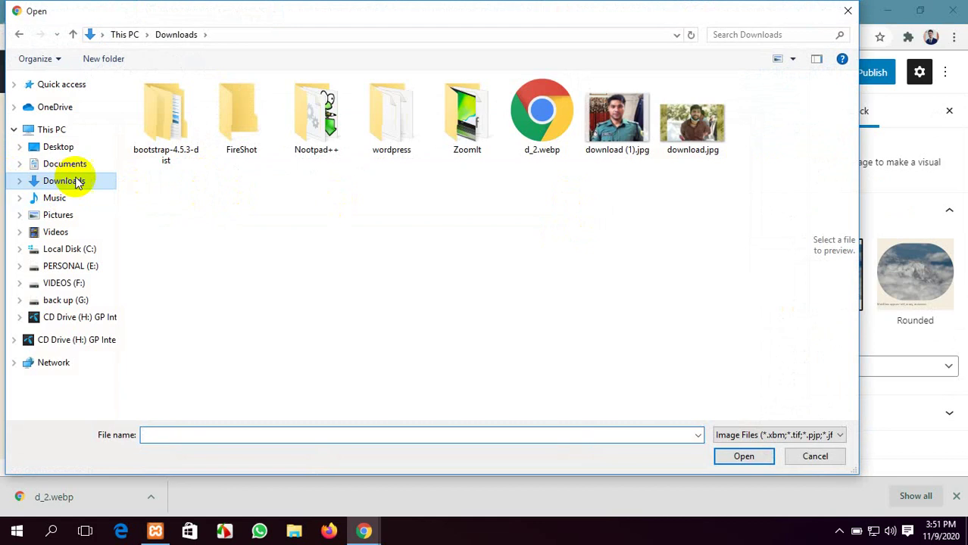
{"action": "left_click", "coordinate": [530, 121]}
{"action": "left_click", "coordinate": [743, 455]}
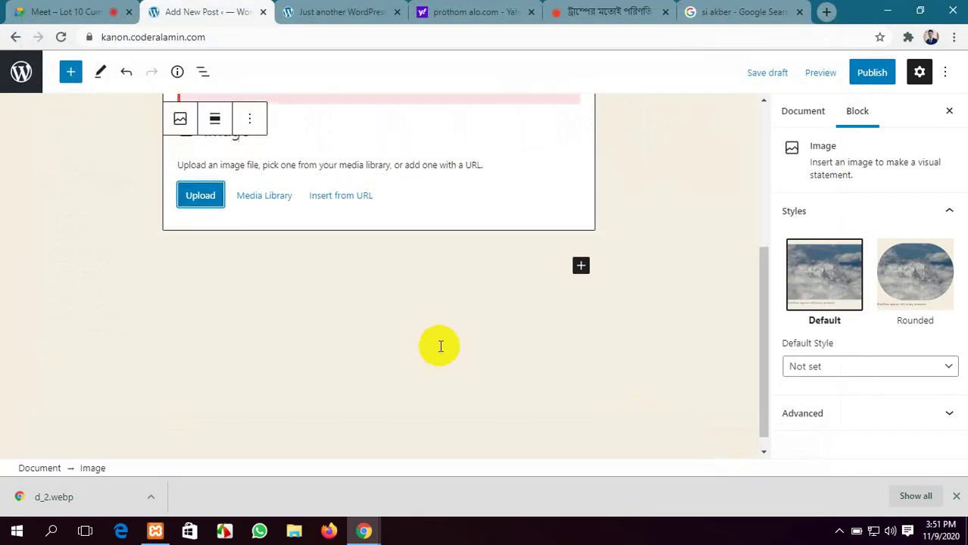
{"action": "scroll", "coordinate": [440, 346], "scroll_direction": "up", "scroll_amount": 3}
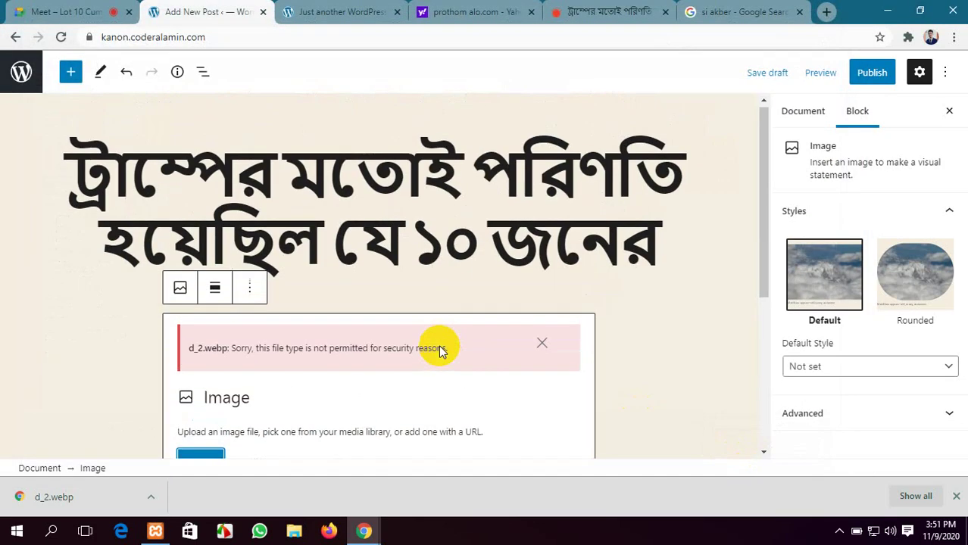
{"action": "left_click", "coordinate": [542, 344]}
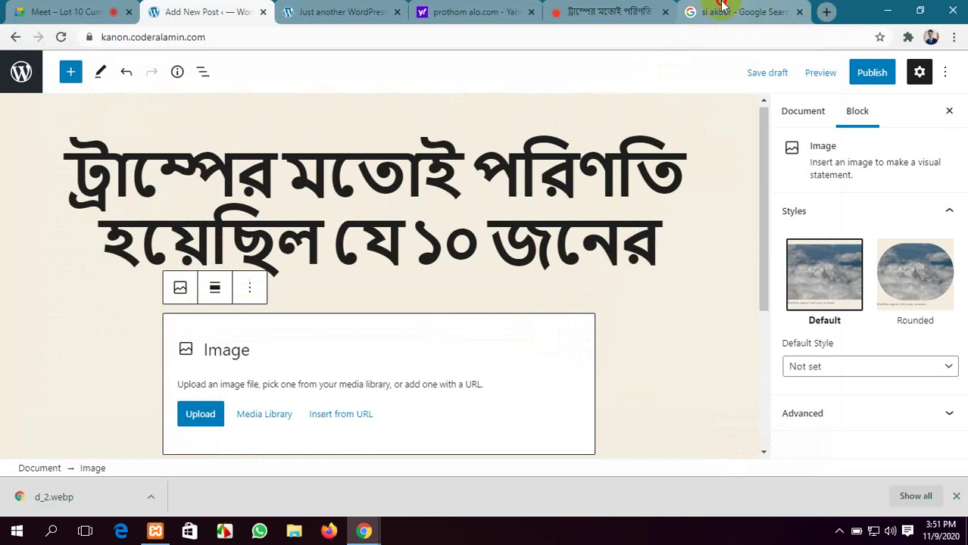
Search Google Images for 'trump' and save the CNN rally photo to Downloads
{"action": "left_click", "coordinate": [722, 10]}
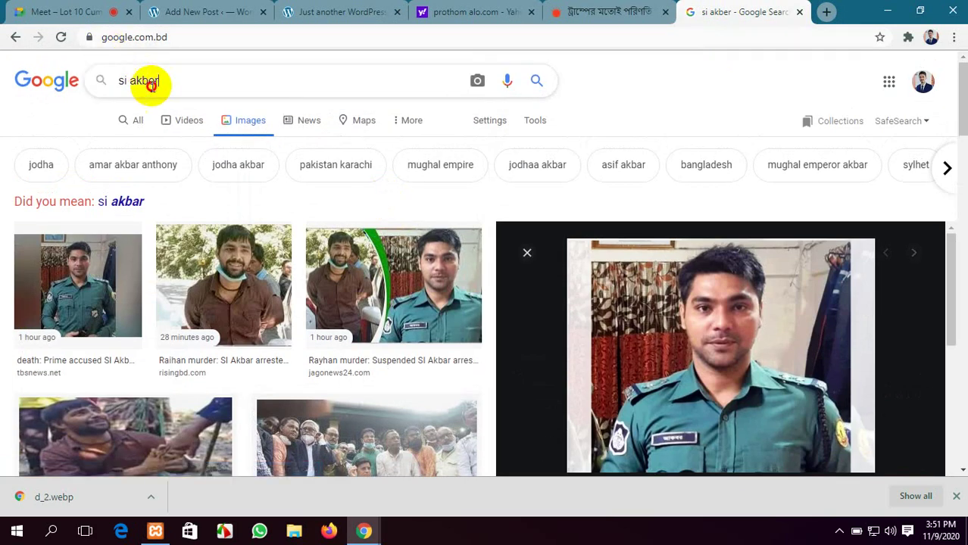
{"action": "left_click_drag", "start_coordinate": [159, 81], "coordinate": [70, 91]}
{"action": "type", "text": "tr"}
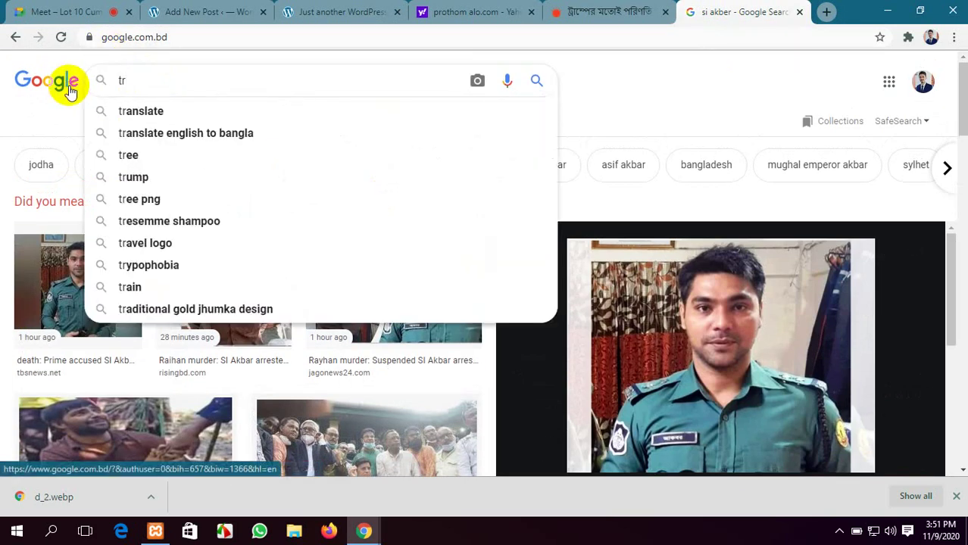
{"action": "type", "text": "ump"}
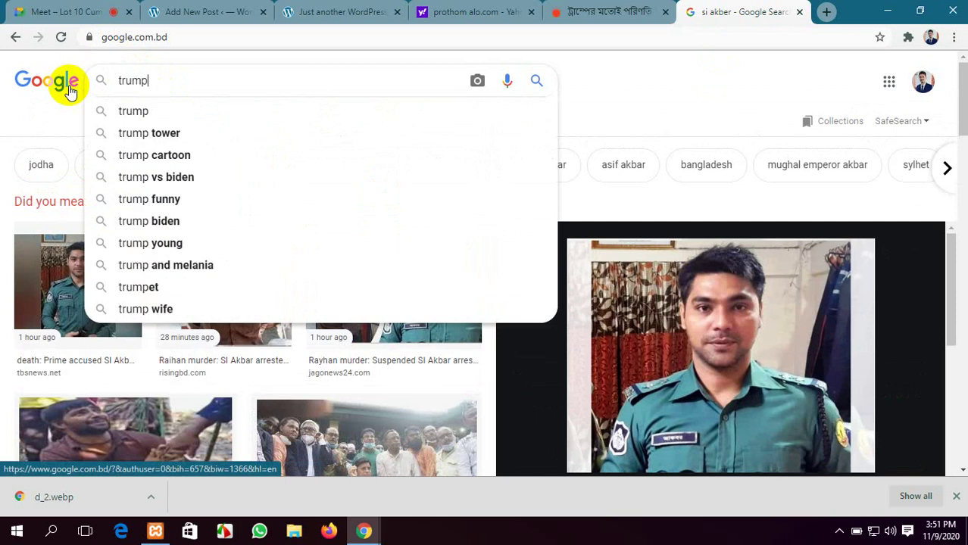
{"action": "key", "text": "Return"}
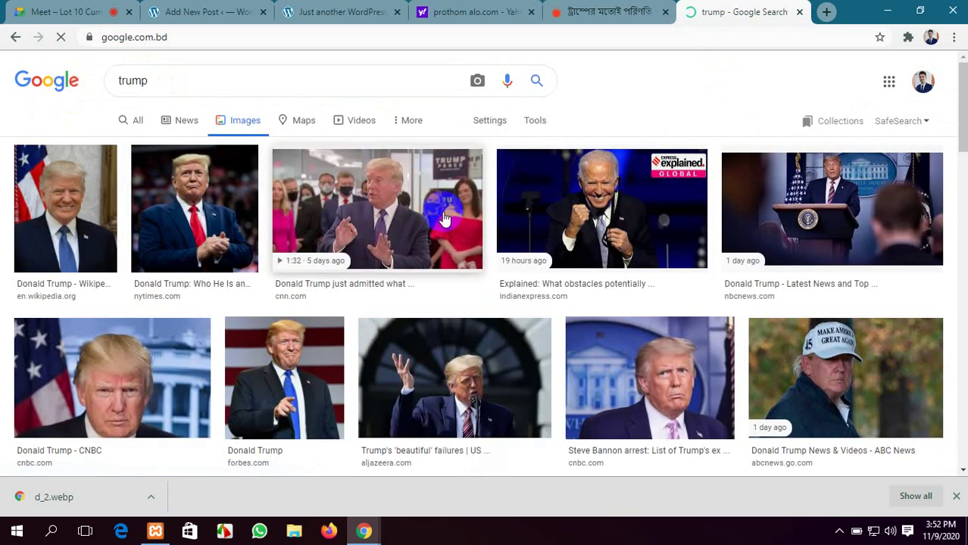
{"action": "left_click", "coordinate": [373, 219]}
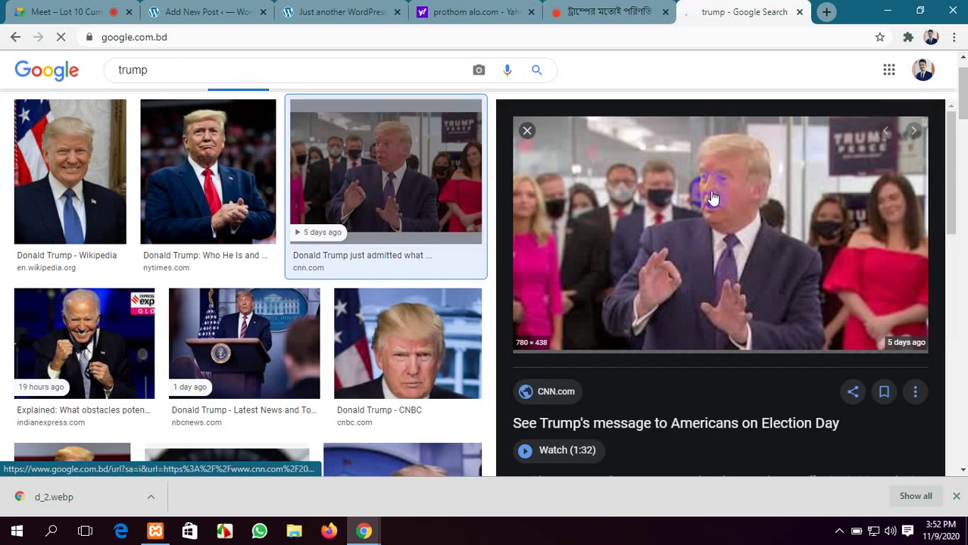
{"action": "right_click", "coordinate": [713, 197]}
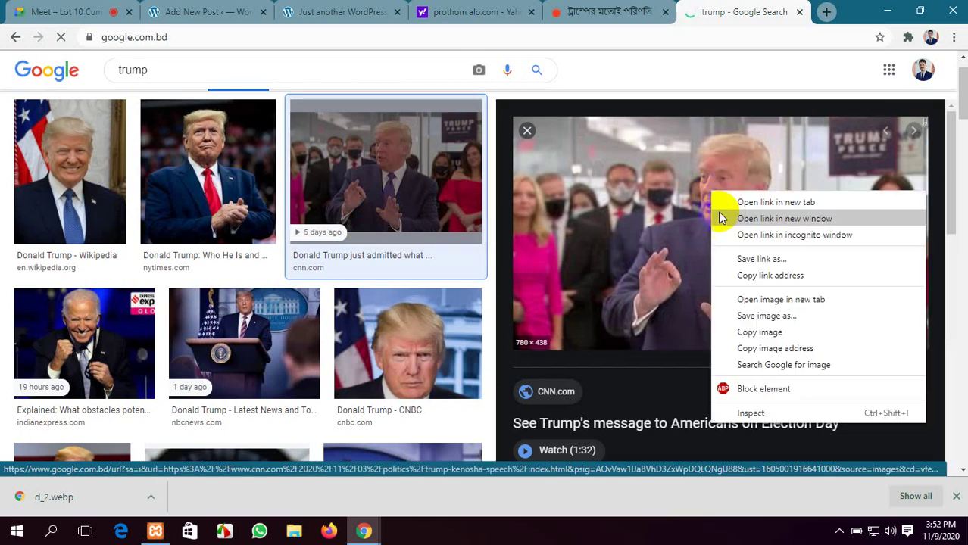
{"action": "left_click", "coordinate": [766, 317]}
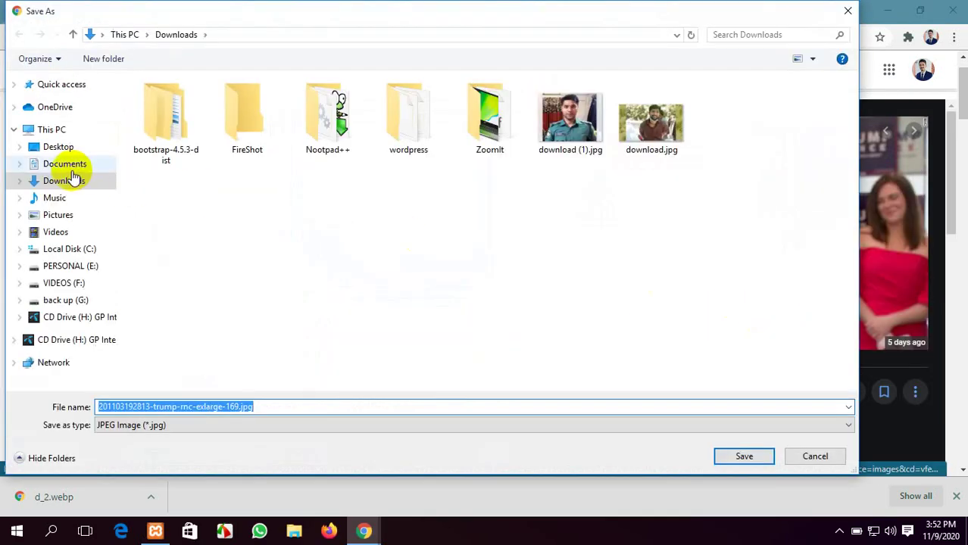
{"action": "left_click", "coordinate": [745, 457]}
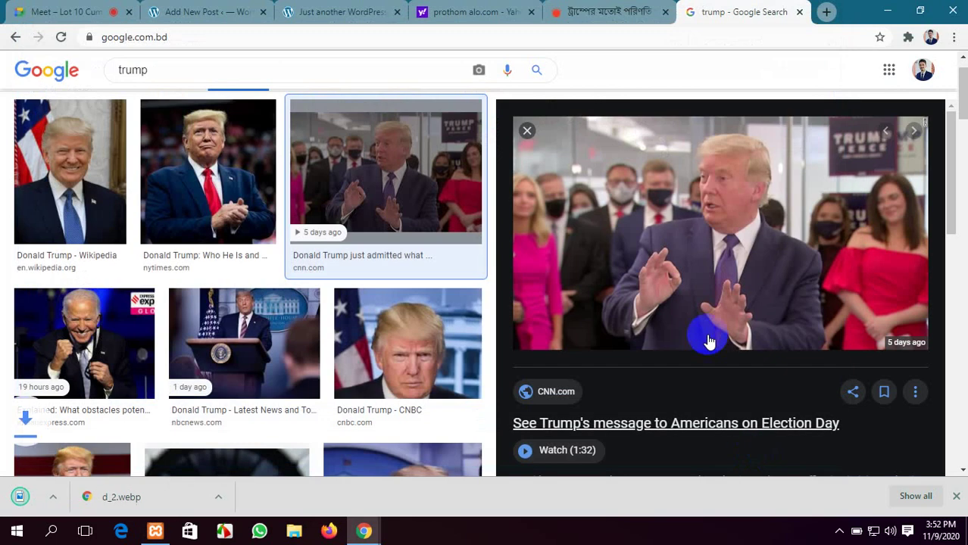
Save the BBC briefing photo as download (2).jpg, then start an image upload in WordPress
{"action": "scroll", "coordinate": [606, 318], "scroll_direction": "down", "scroll_amount": 5}
{"action": "scroll", "coordinate": [432, 335], "scroll_direction": "down", "scroll_amount": 6}
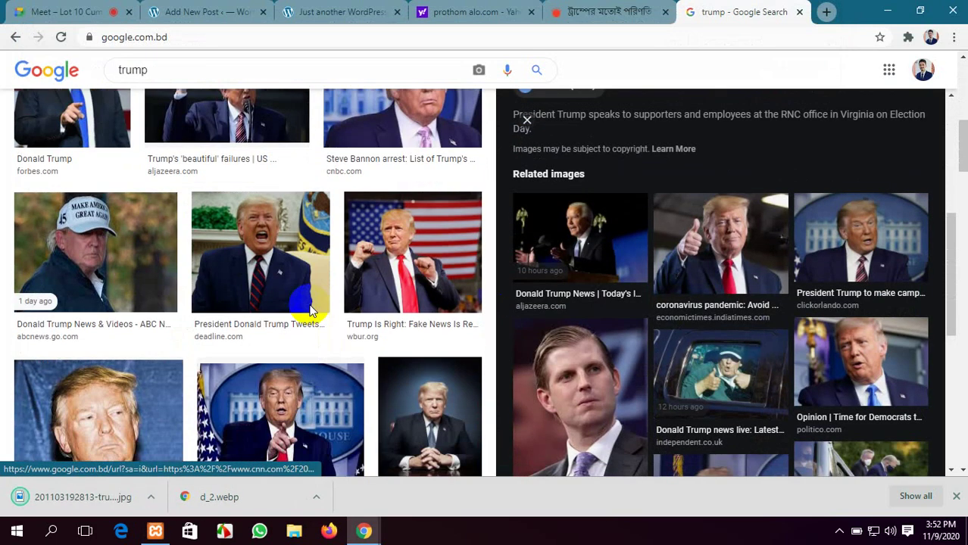
{"action": "scroll", "coordinate": [311, 311], "scroll_direction": "down", "scroll_amount": 3}
{"action": "left_click", "coordinate": [274, 219]}
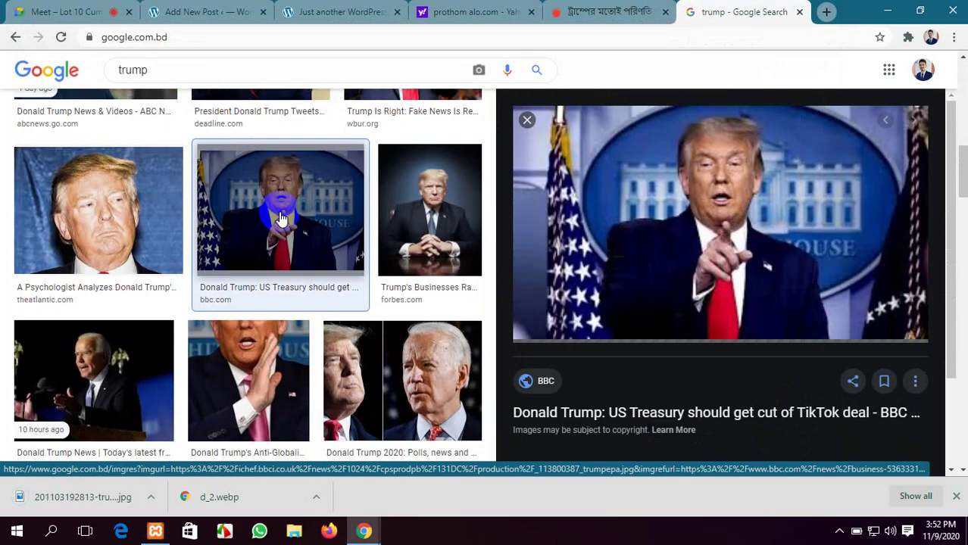
{"action": "right_click", "coordinate": [650, 184]}
{"action": "left_click", "coordinate": [707, 302]}
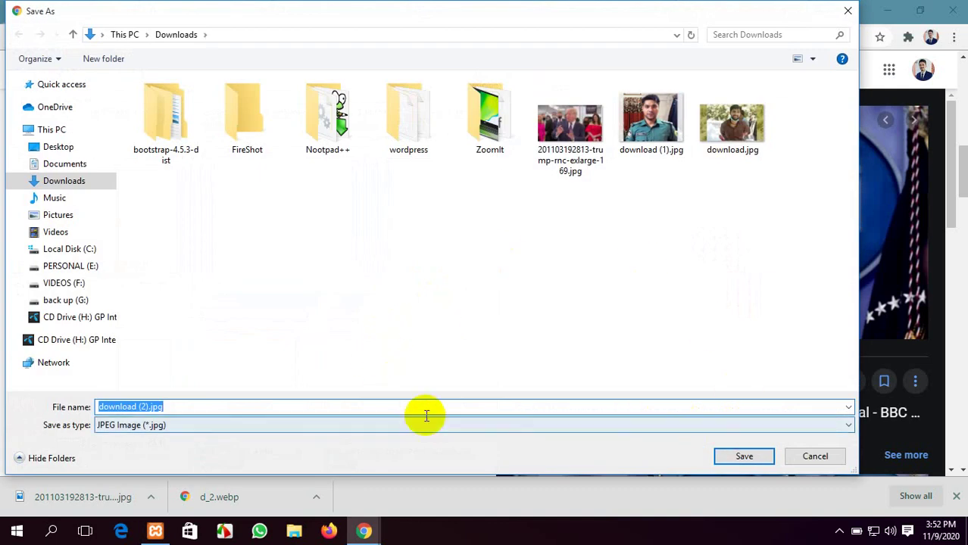
{"action": "left_click", "coordinate": [753, 458]}
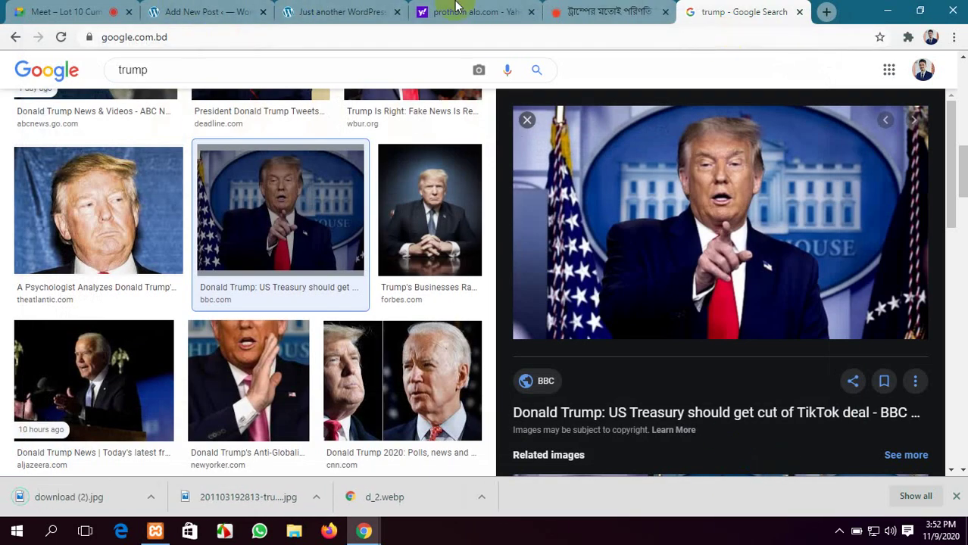
{"action": "left_click", "coordinate": [233, 9]}
{"action": "left_click", "coordinate": [190, 413]}
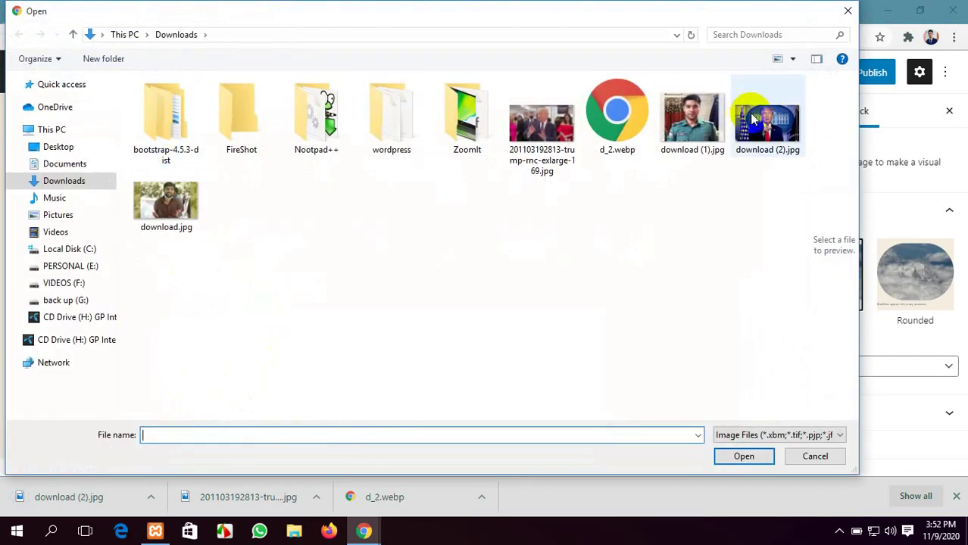
Upload the saved Trump rally JPG from Downloads into the Image block under the headline
{"action": "left_click", "coordinate": [550, 130]}
{"action": "left_click", "coordinate": [745, 456]}
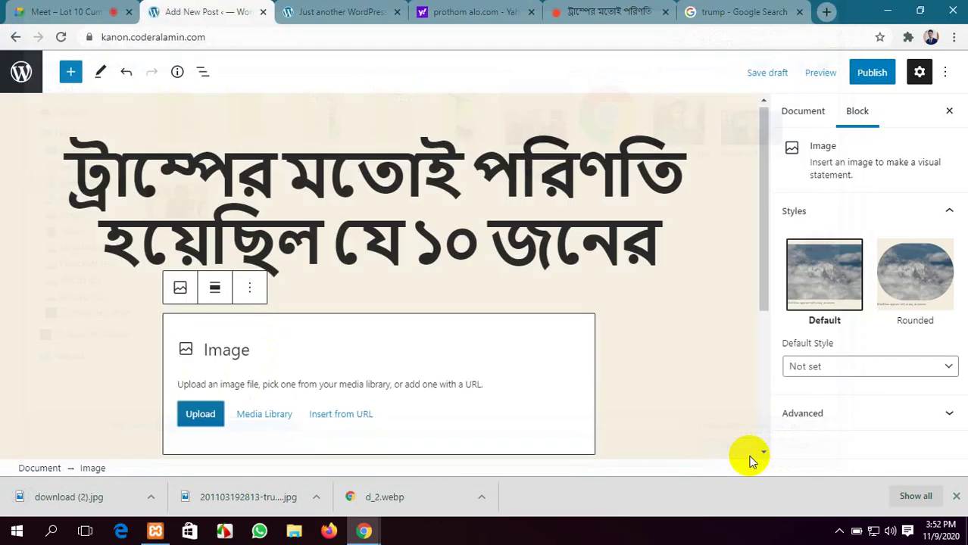
{"action": "scroll", "coordinate": [517, 346], "scroll_direction": "up", "scroll_amount": 2}
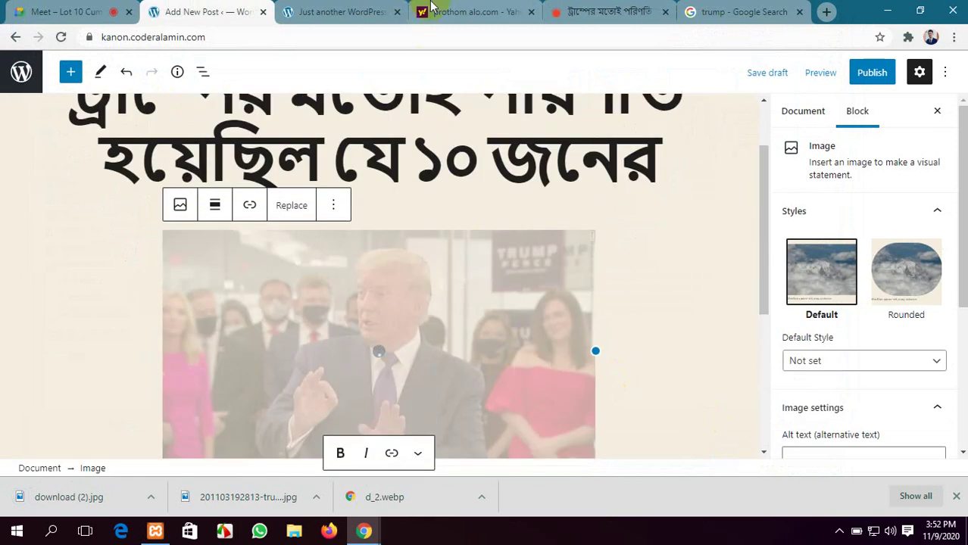
{"action": "left_click", "coordinate": [606, 12]}
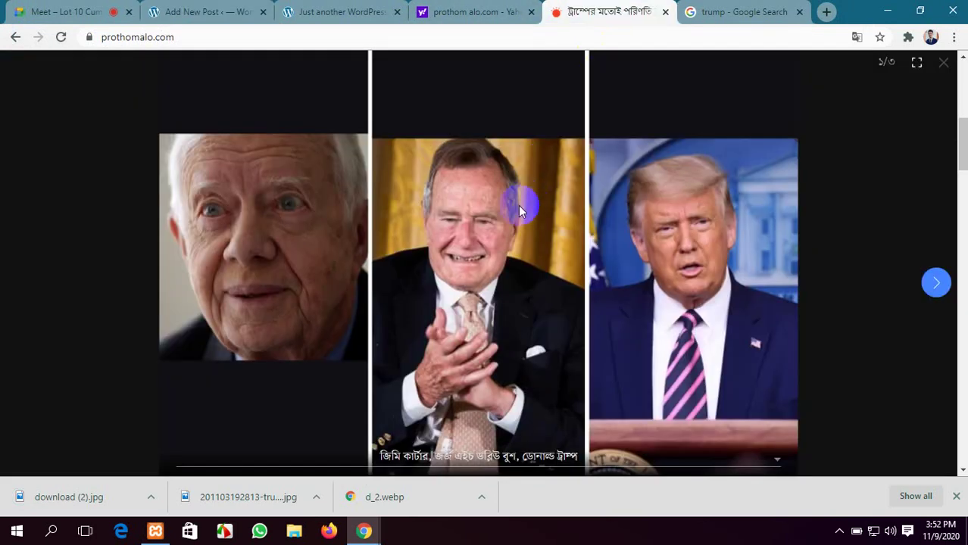
Close the Prothom Alo gallery and copy the two opening paragraphs ending with তারা হলেন :
{"action": "left_click", "coordinate": [944, 67]}
{"action": "scroll", "coordinate": [564, 288], "scroll_direction": "down", "scroll_amount": 3}
{"action": "scroll", "coordinate": [559, 288], "scroll_direction": "up", "scroll_amount": 7}
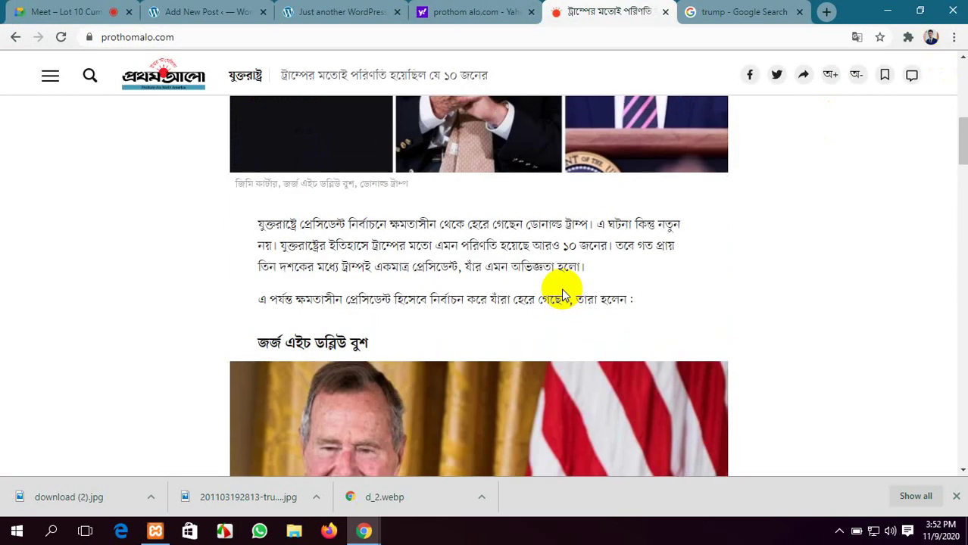
{"action": "scroll", "coordinate": [563, 292], "scroll_direction": "down", "scroll_amount": 15}
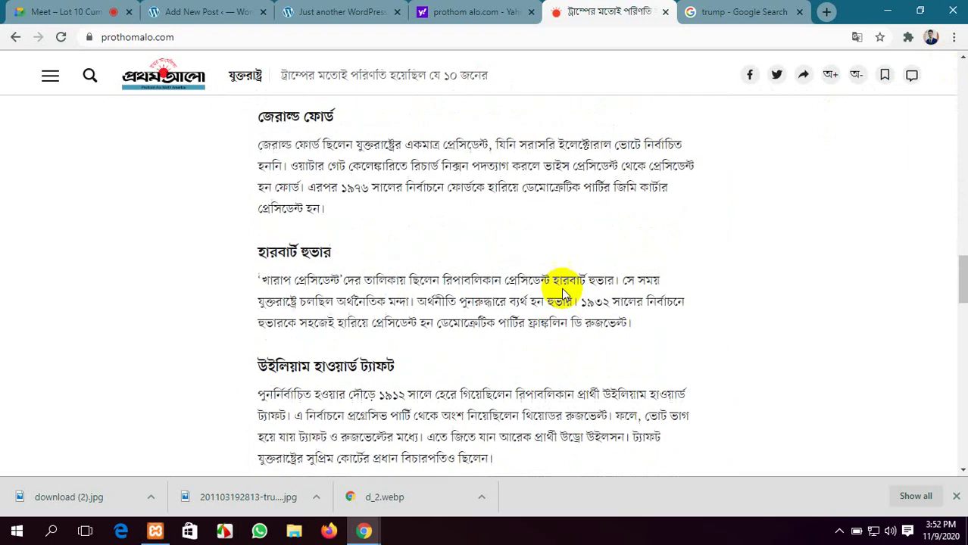
{"action": "scroll", "coordinate": [562, 288], "scroll_direction": "up", "scroll_amount": 11}
{"action": "scroll", "coordinate": [563, 289], "scroll_direction": "down", "scroll_amount": 2}
{"action": "scroll", "coordinate": [562, 289], "scroll_direction": "up", "scroll_amount": 10}
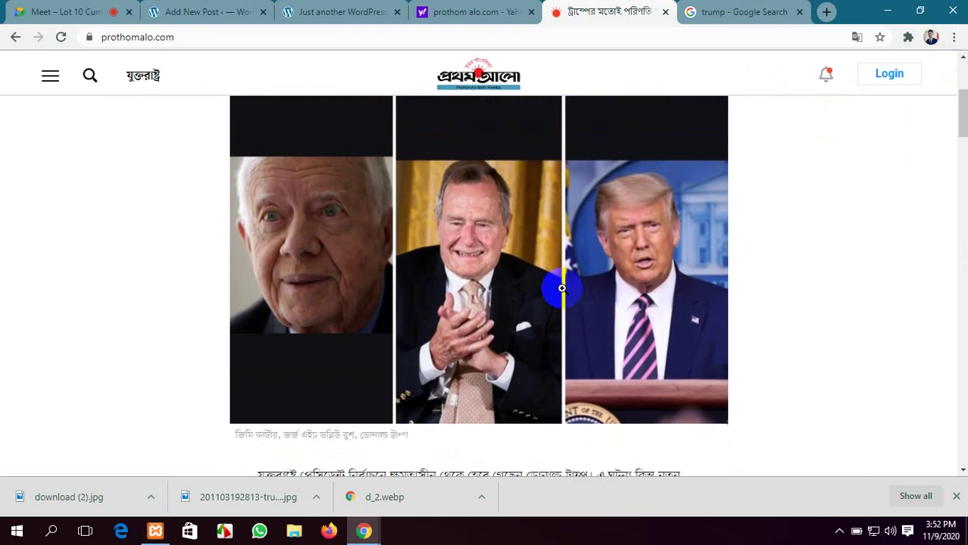
{"action": "scroll", "coordinate": [562, 288], "scroll_direction": "down", "scroll_amount": 6}
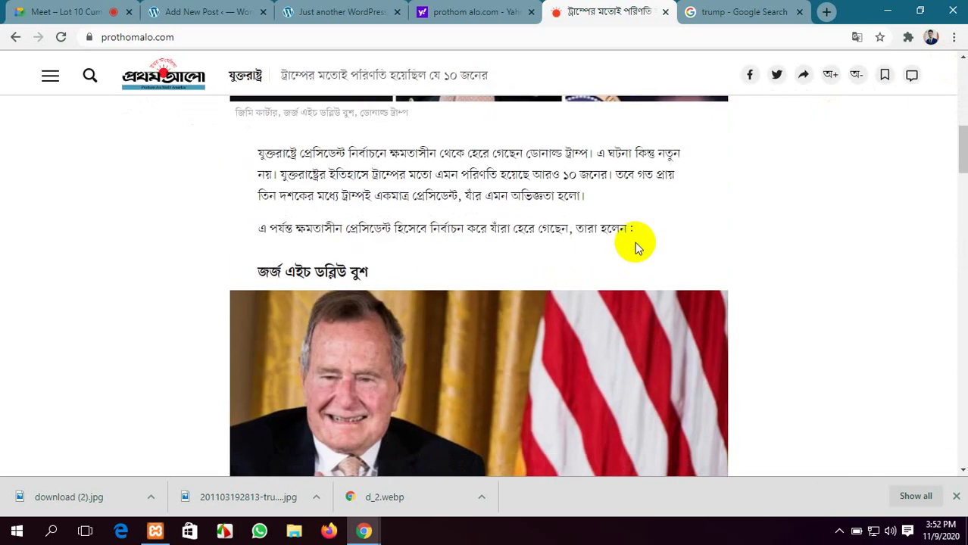
{"action": "left_click_drag", "start_coordinate": [633, 227], "coordinate": [258, 144]}
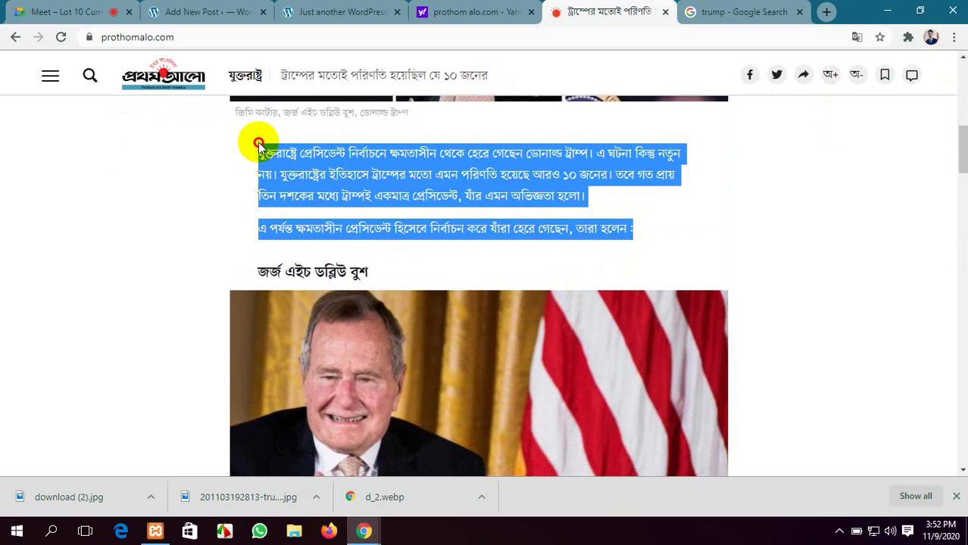
{"action": "left_click", "coordinate": [341, 11]}
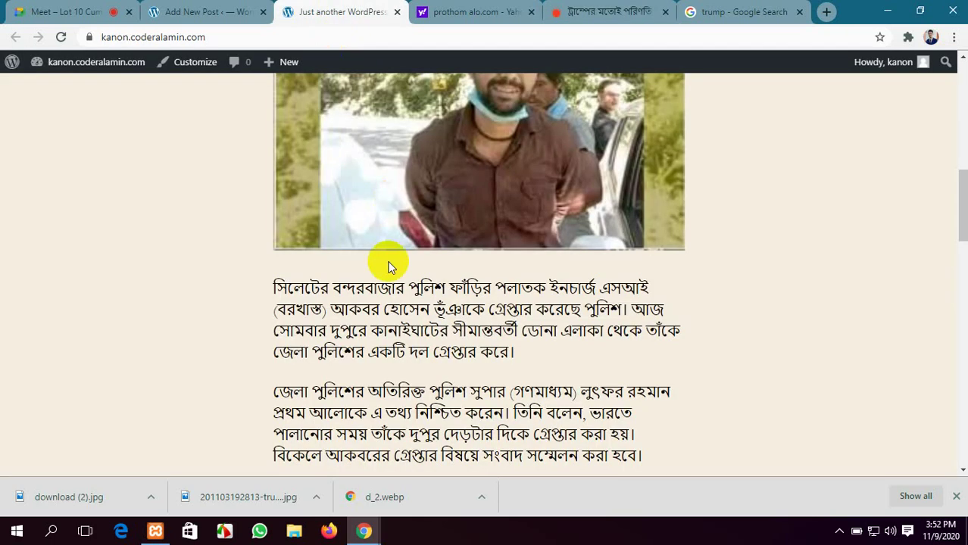
{"action": "scroll", "coordinate": [386, 296], "scroll_direction": "down", "scroll_amount": 4}
{"action": "left_click", "coordinate": [203, 9]}
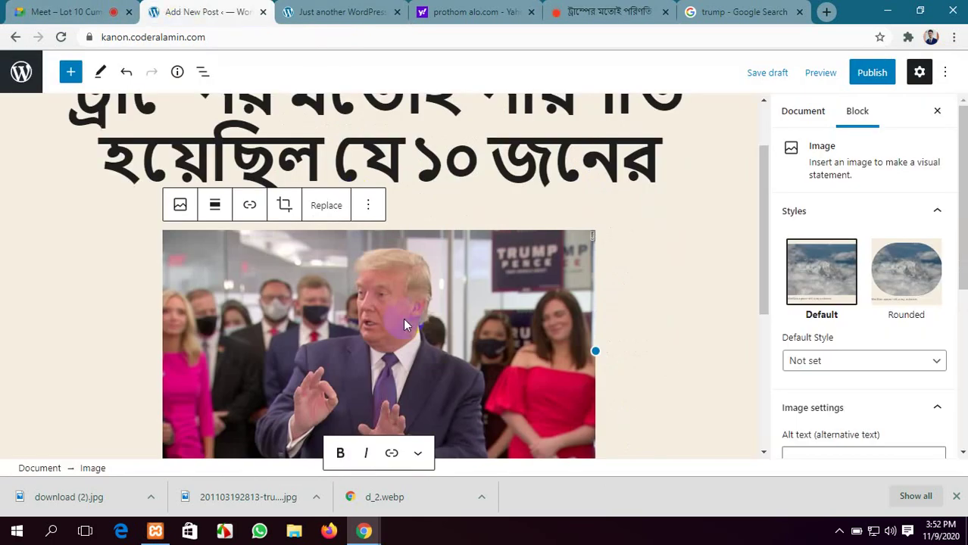
Add a paragraph below the Trump photo and paste the two opening Bengali paragraphs
{"action": "scroll", "coordinate": [403, 318], "scroll_direction": "down", "scroll_amount": 3}
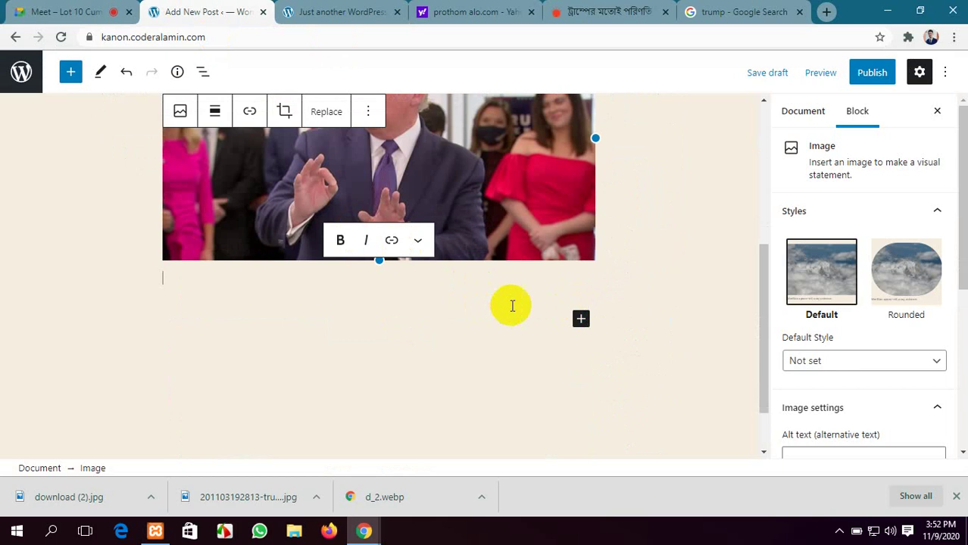
{"action": "left_click", "coordinate": [580, 321]}
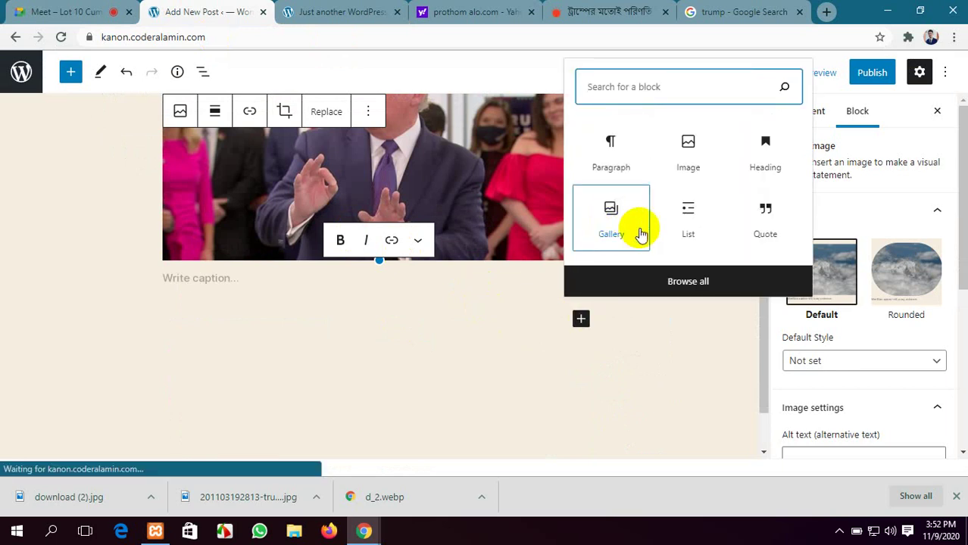
{"action": "left_click", "coordinate": [611, 155]}
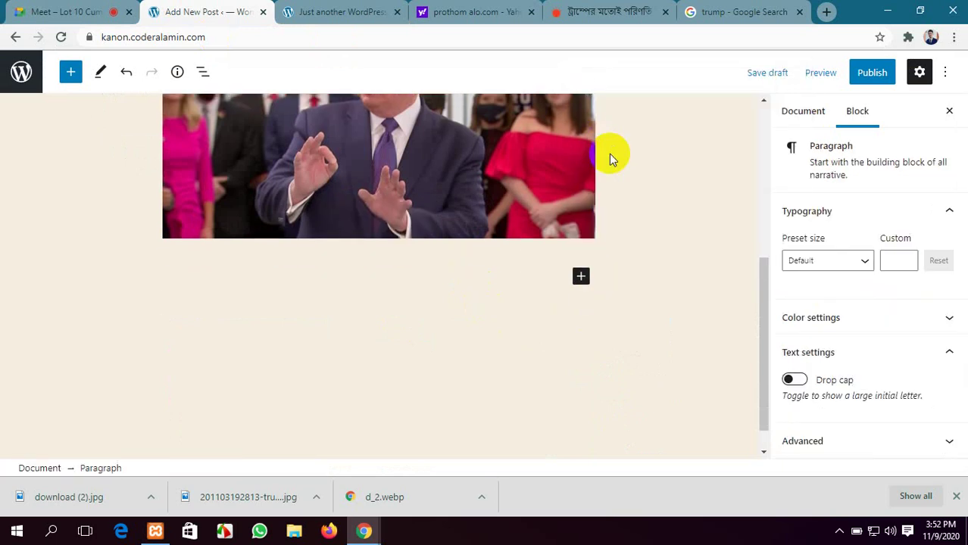
{"action": "key", "text": "ctrl+v"}
{"action": "scroll", "coordinate": [609, 154], "scroll_direction": "up", "scroll_amount": 3}
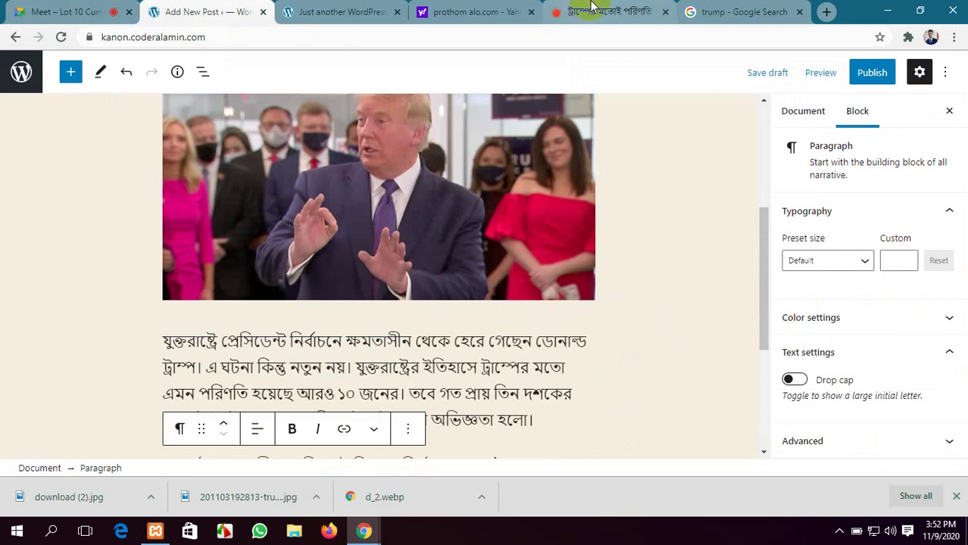
{"action": "scroll", "coordinate": [474, 224], "scroll_direction": "up", "scroll_amount": 3}
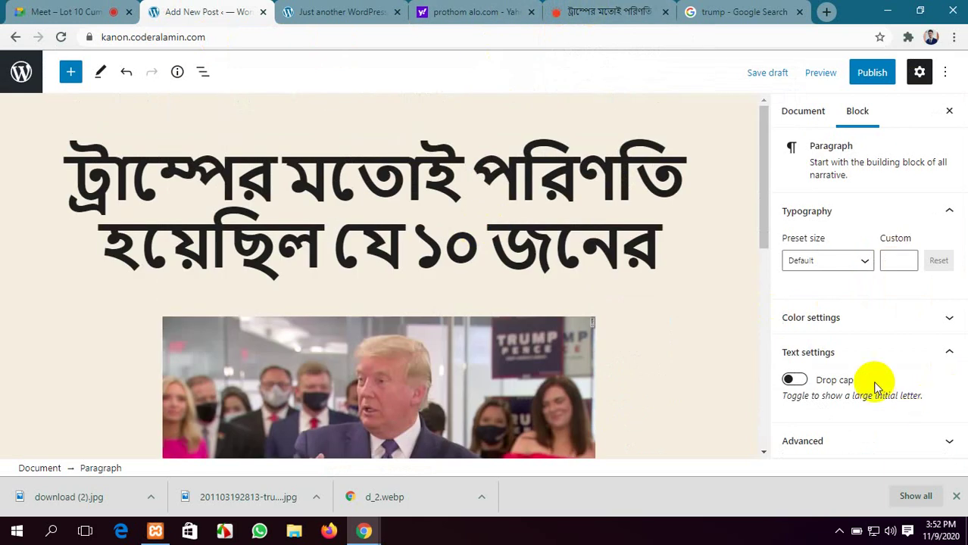
{"action": "left_click", "coordinate": [464, 9]}
{"action": "left_click", "coordinate": [337, 12]}
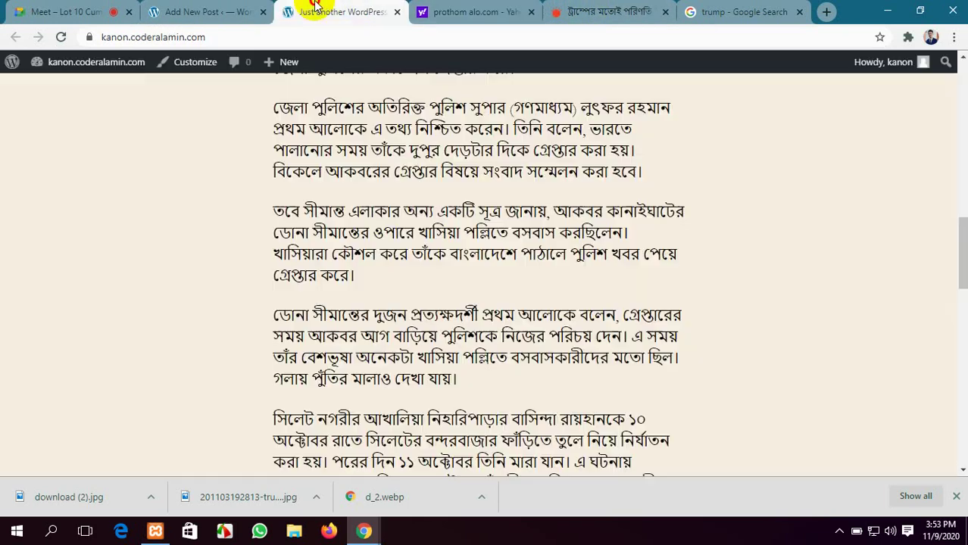
{"action": "left_click", "coordinate": [531, 12]}
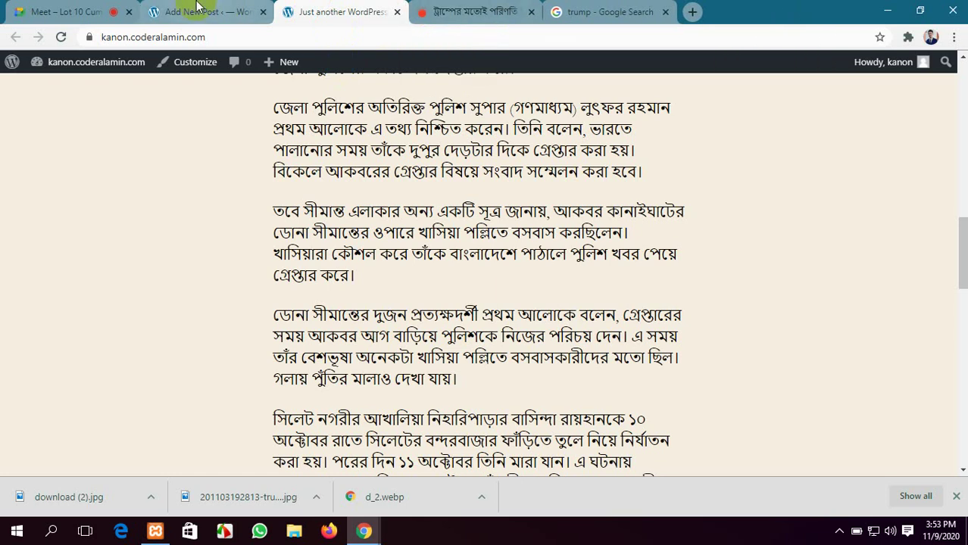
{"action": "left_click", "coordinate": [228, 11]}
{"action": "scroll", "coordinate": [367, 303], "scroll_direction": "down", "scroll_amount": 4}
{"action": "scroll", "coordinate": [367, 314], "scroll_direction": "down", "scroll_amount": 3}
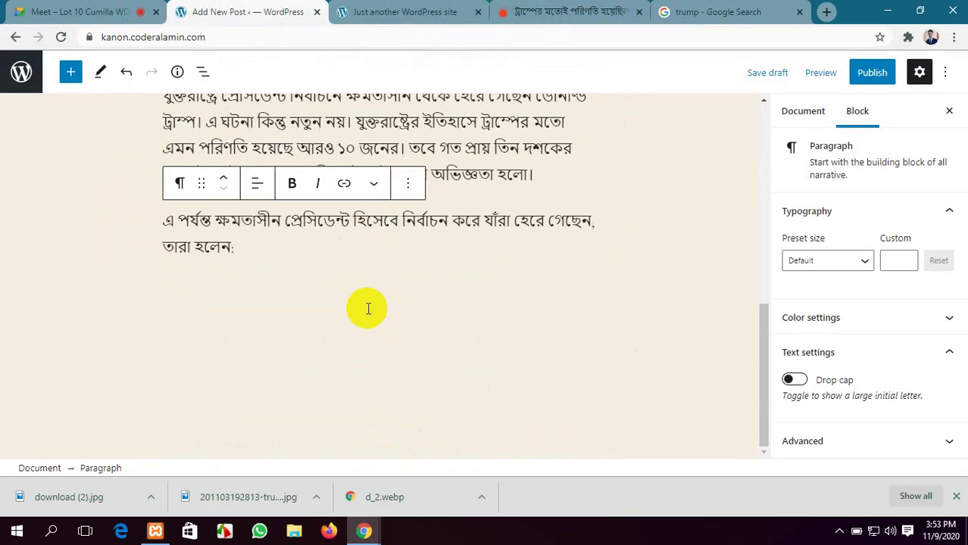
{"action": "scroll", "coordinate": [302, 237], "scroll_direction": "up", "scroll_amount": 3}
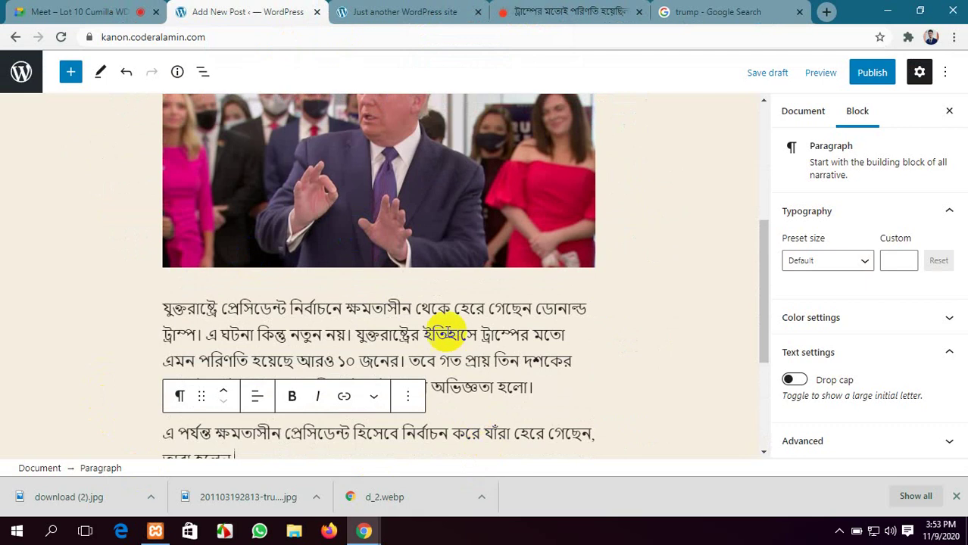
{"action": "scroll", "coordinate": [447, 332], "scroll_direction": "up", "scroll_amount": 5}
{"action": "scroll", "coordinate": [446, 337], "scroll_direction": "down", "scroll_amount": 8}
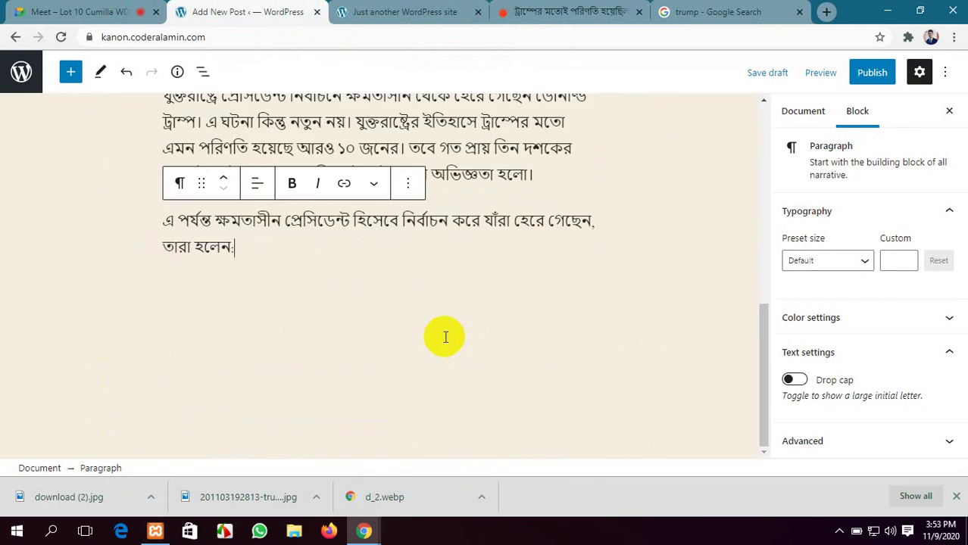
Copy the George H. W. Bush paragraph from the Prothom Alo article
{"action": "left_click", "coordinate": [557, 9]}
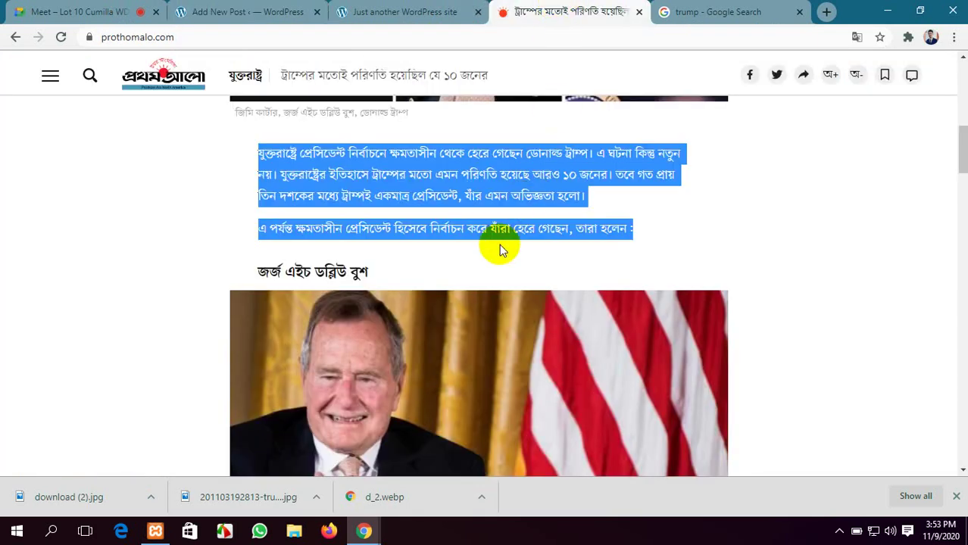
{"action": "scroll", "coordinate": [500, 246], "scroll_direction": "down", "scroll_amount": 5}
{"action": "scroll", "coordinate": [500, 250], "scroll_direction": "down", "scroll_amount": 2}
{"action": "left_click_drag", "start_coordinate": [450, 183], "coordinate": [258, 137]}
{"action": "key", "text": "ctrl+c"}
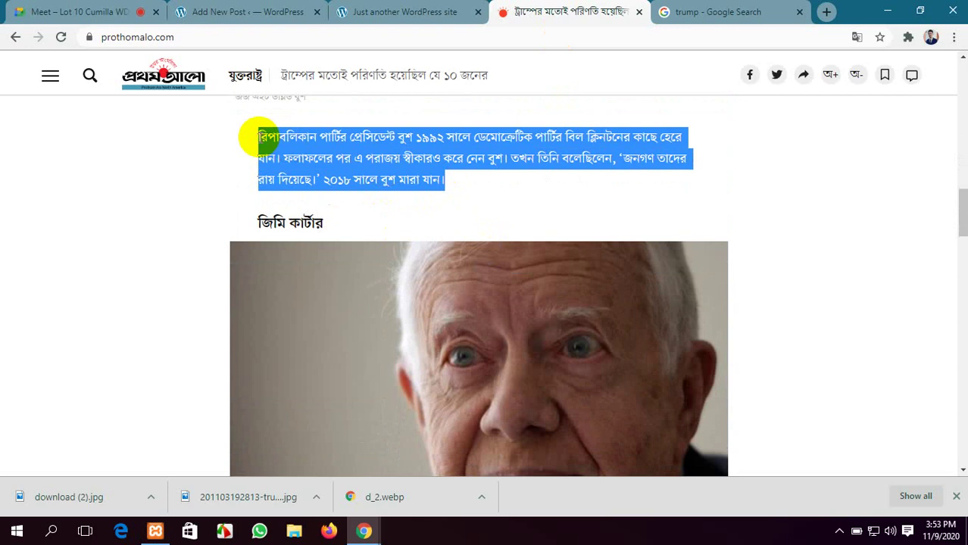
{"action": "left_click", "coordinate": [228, 7]}
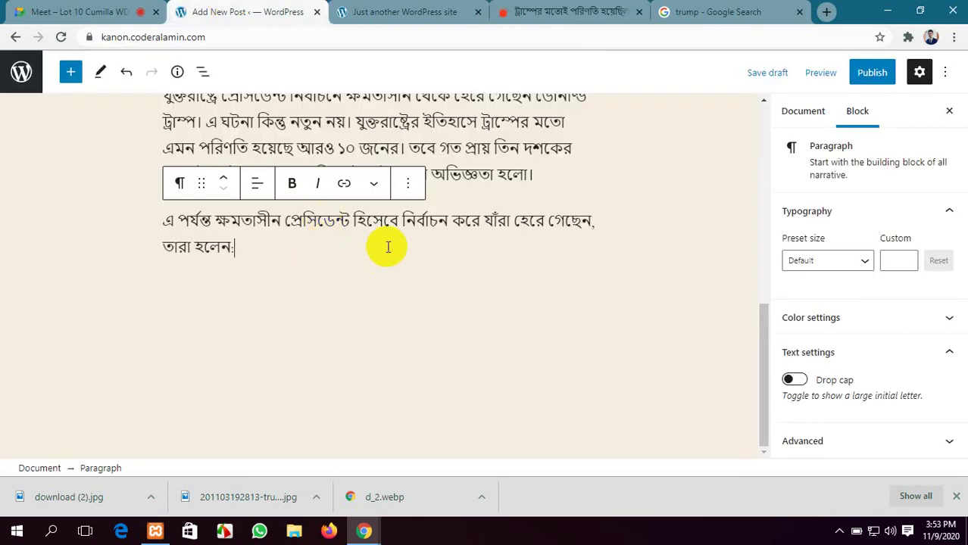
Insert an Image block after the intro sentence
{"action": "scroll", "coordinate": [480, 221], "scroll_direction": "up", "scroll_amount": 3}
{"action": "scroll", "coordinate": [538, 401], "scroll_direction": "down", "scroll_amount": 3}
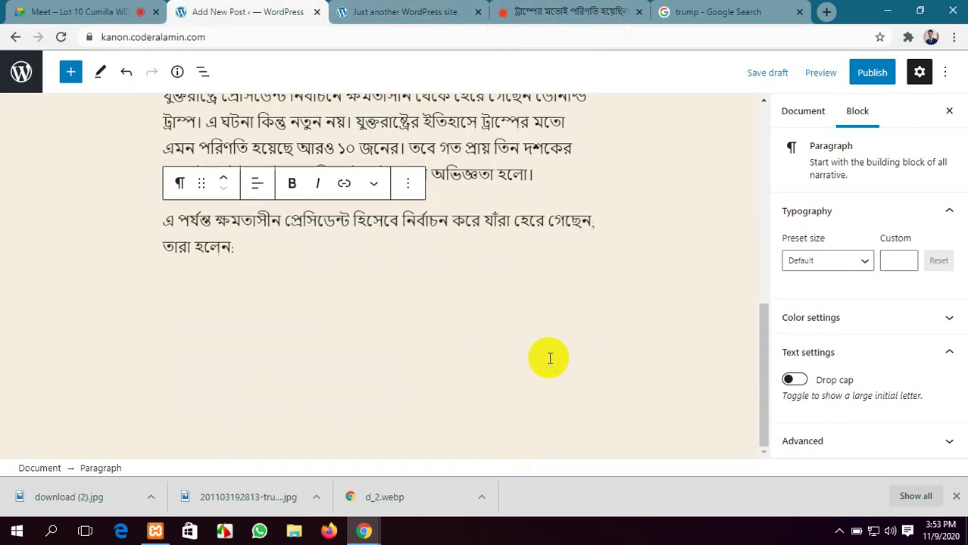
{"action": "left_click", "coordinate": [461, 270]}
{"action": "scroll", "coordinate": [610, 291], "scroll_direction": "up", "scroll_amount": 3}
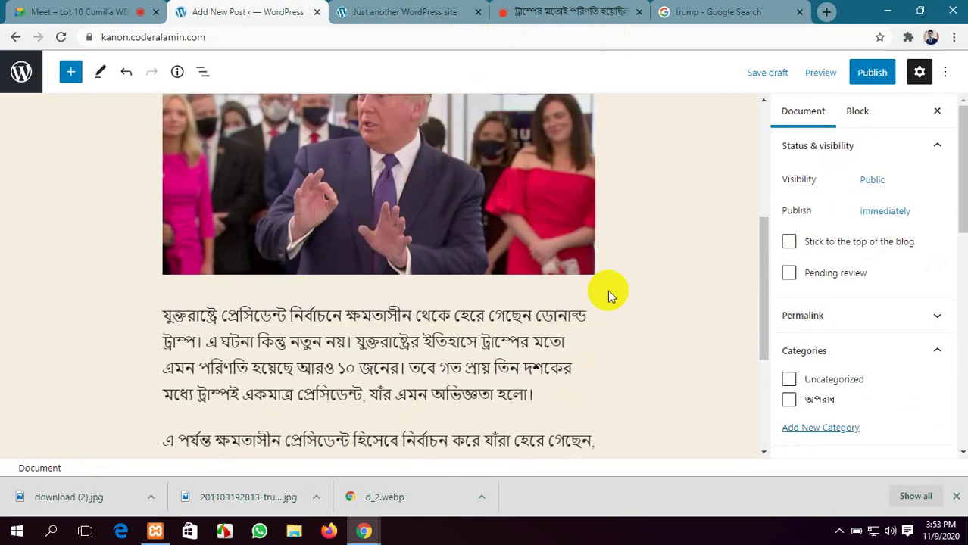
{"action": "scroll", "coordinate": [607, 289], "scroll_direction": "down", "scroll_amount": 3}
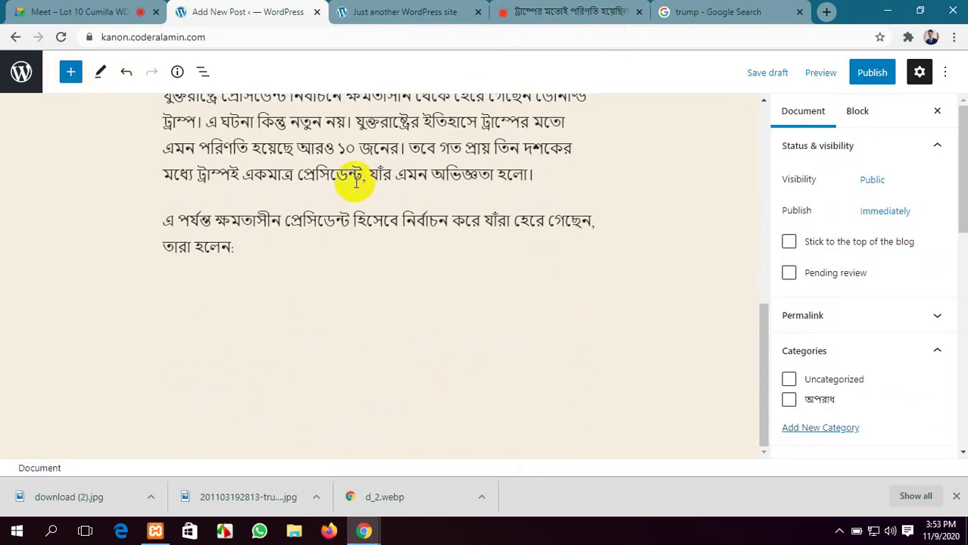
{"action": "left_click", "coordinate": [70, 72]}
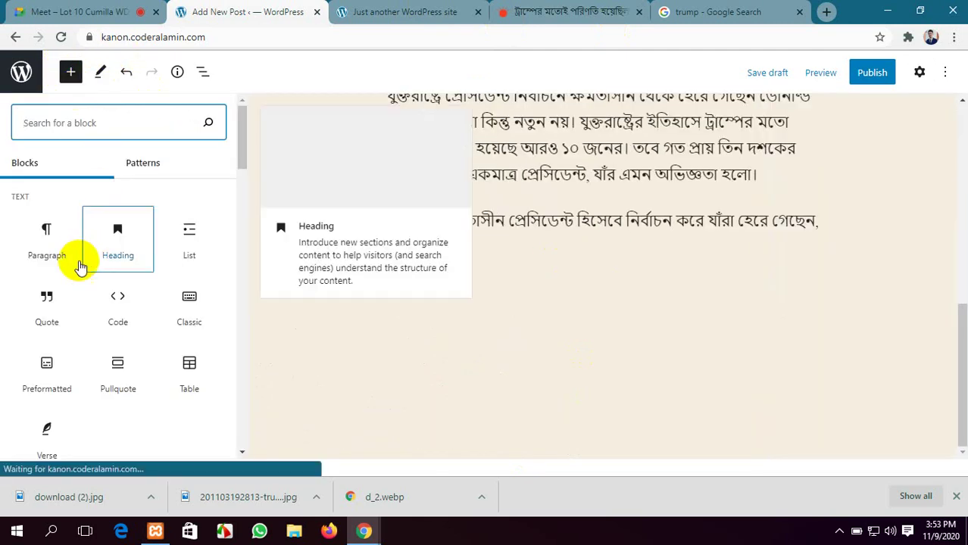
{"action": "scroll", "coordinate": [181, 333], "scroll_direction": "down", "scroll_amount": 2}
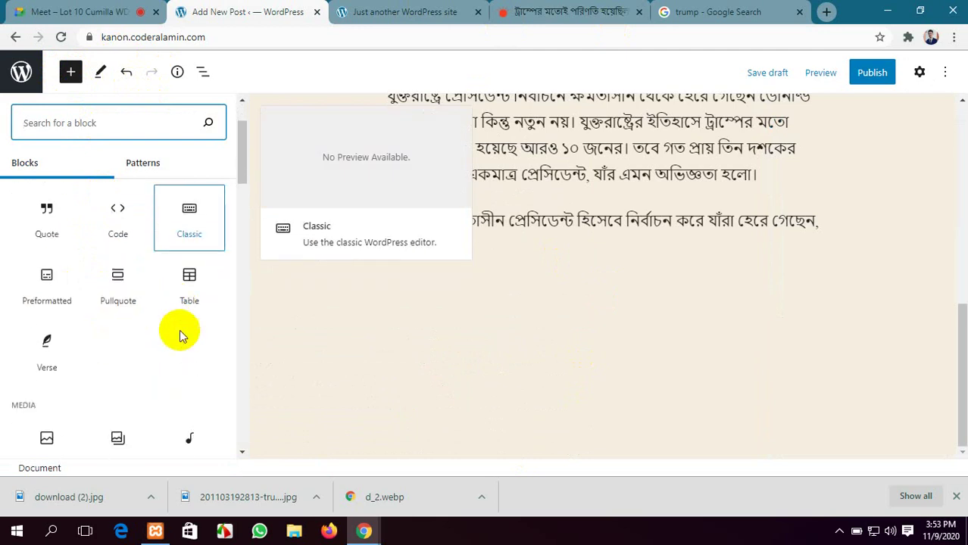
{"action": "scroll", "coordinate": [80, 351], "scroll_direction": "up", "scroll_amount": 2}
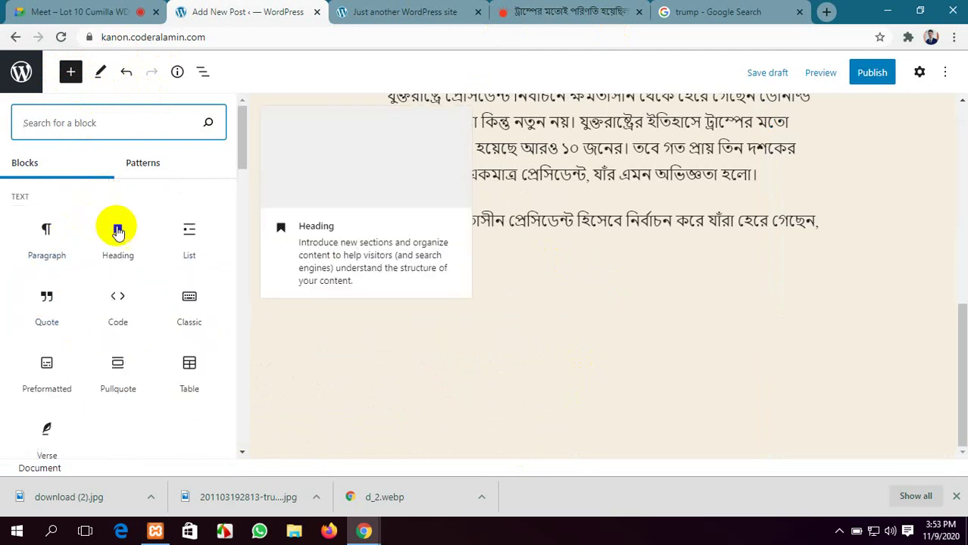
{"action": "scroll", "coordinate": [99, 320], "scroll_direction": "down", "scroll_amount": 2}
{"action": "left_click", "coordinate": [43, 399]}
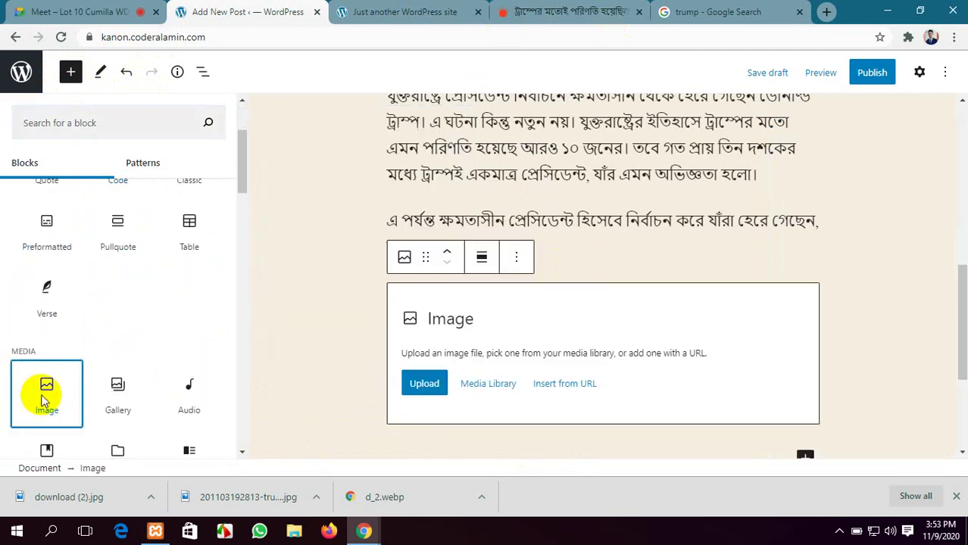
Upload the podium photo download (2).jpg and stretch it to full width
{"action": "scroll", "coordinate": [367, 378], "scroll_direction": "down", "scroll_amount": 2}
{"action": "left_click", "coordinate": [300, 241]}
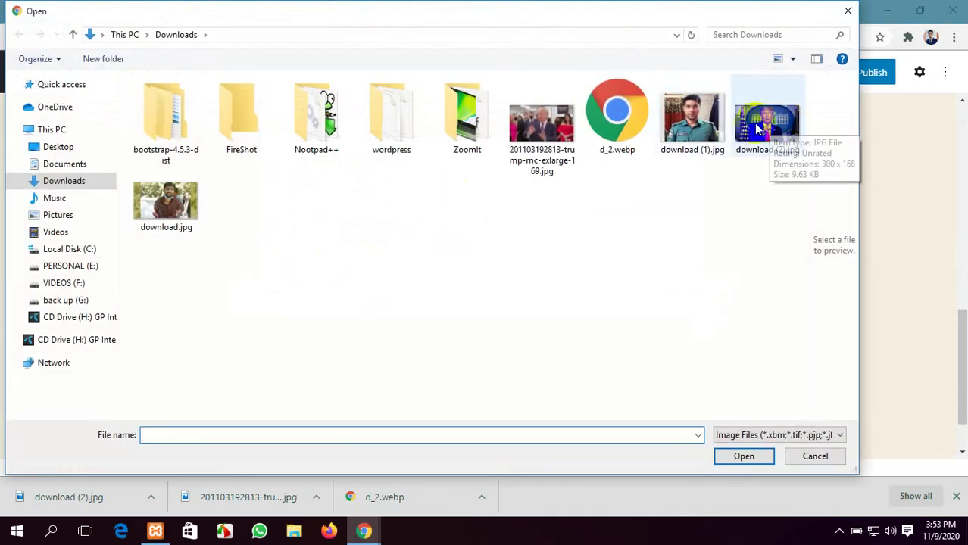
{"action": "left_click", "coordinate": [774, 129]}
{"action": "left_click", "coordinate": [745, 457]}
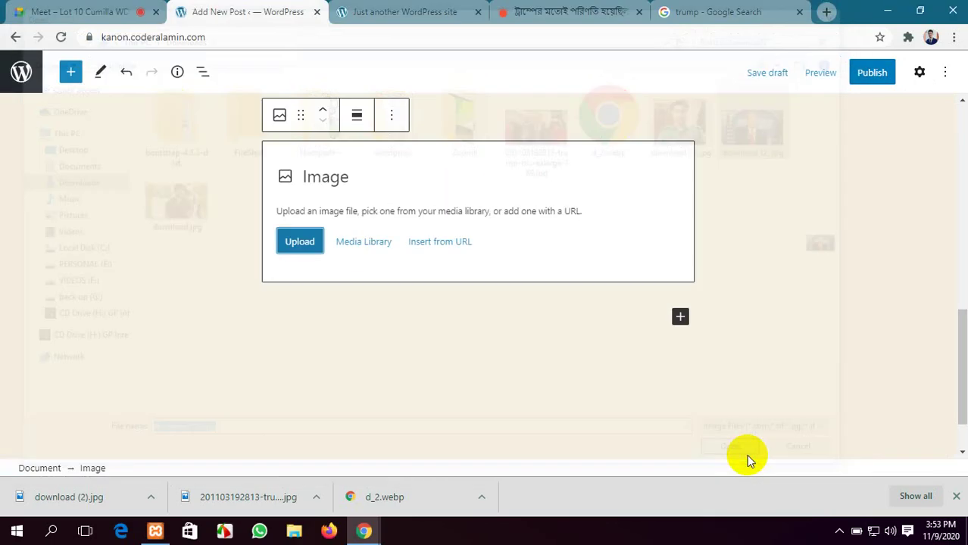
{"action": "scroll", "coordinate": [457, 345], "scroll_direction": "up", "scroll_amount": 3}
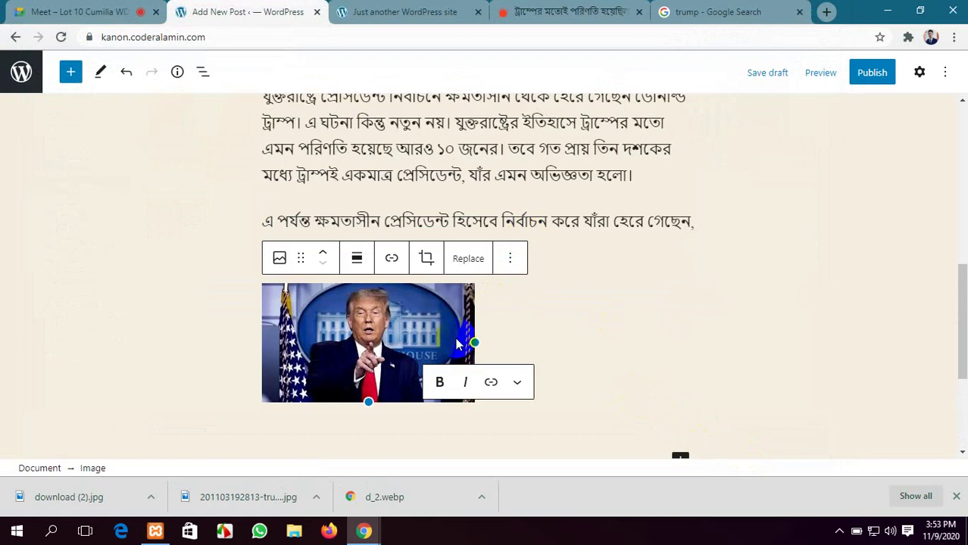
{"action": "left_click_drag", "start_coordinate": [475, 341], "coordinate": [713, 345]}
{"action": "scroll", "coordinate": [697, 318], "scroll_direction": "down", "scroll_amount": 5}
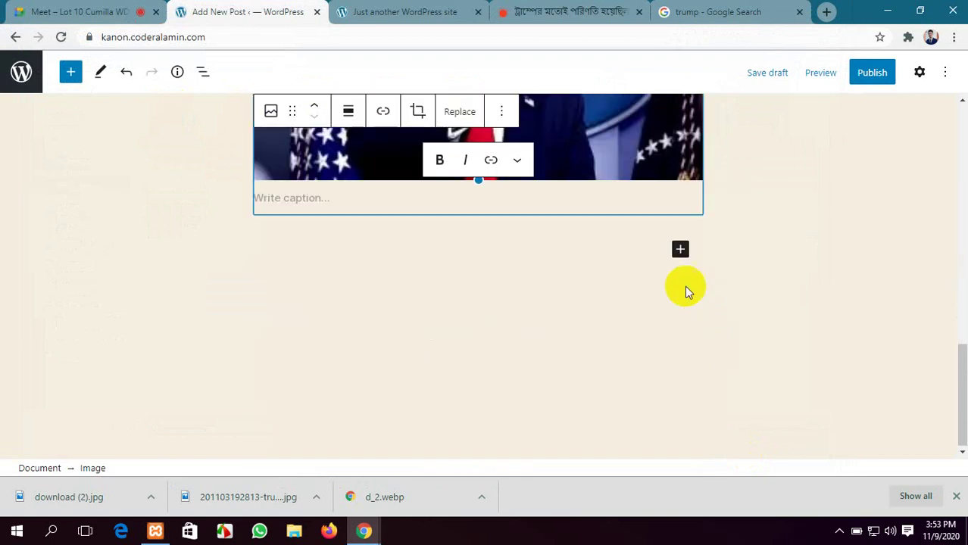
Add a paragraph below the photo and paste the Bush 1992 defeat paragraph
{"action": "left_click", "coordinate": [681, 249]}
{"action": "left_click", "coordinate": [721, 377]}
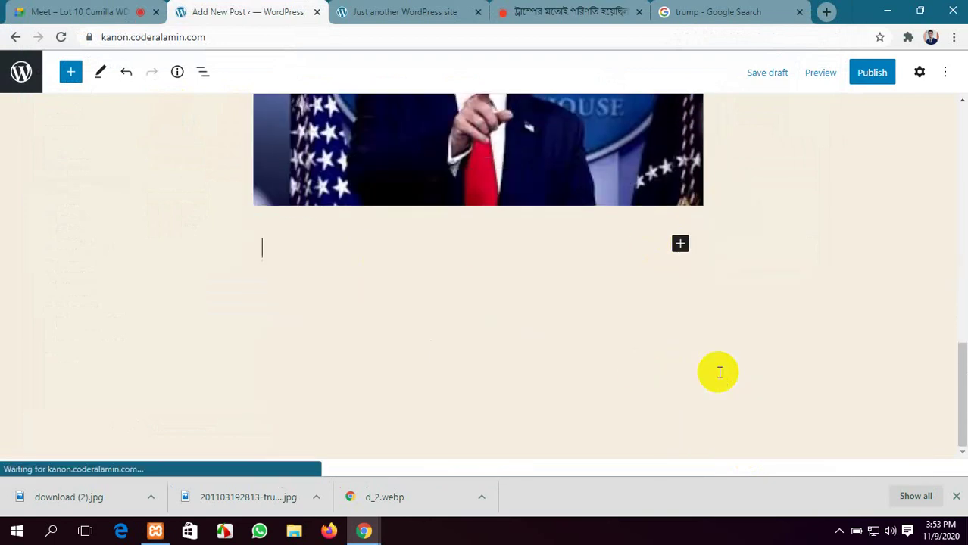
{"action": "key", "text": "ctrl+v"}
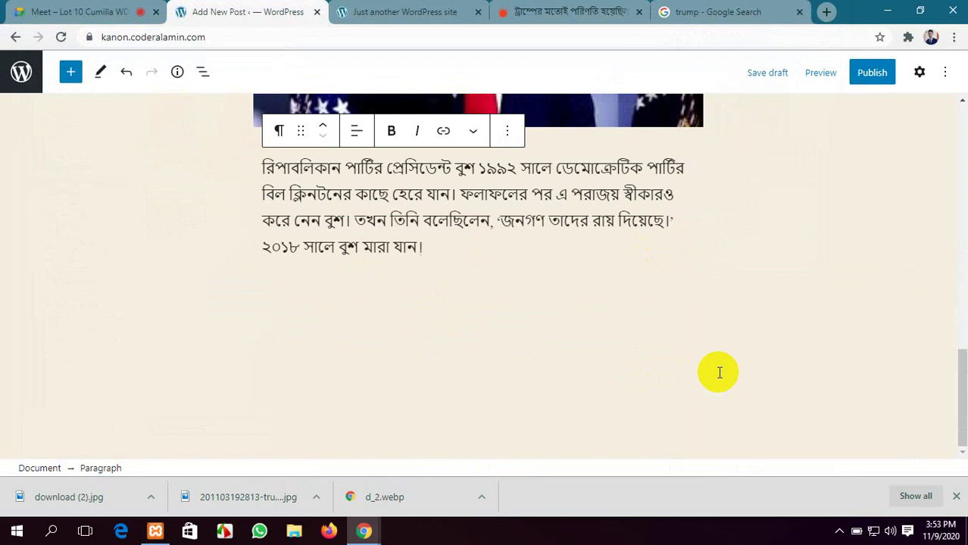
{"action": "left_click", "coordinate": [753, 12]}
{"action": "scroll", "coordinate": [280, 349], "scroll_direction": "down", "scroll_amount": 4}
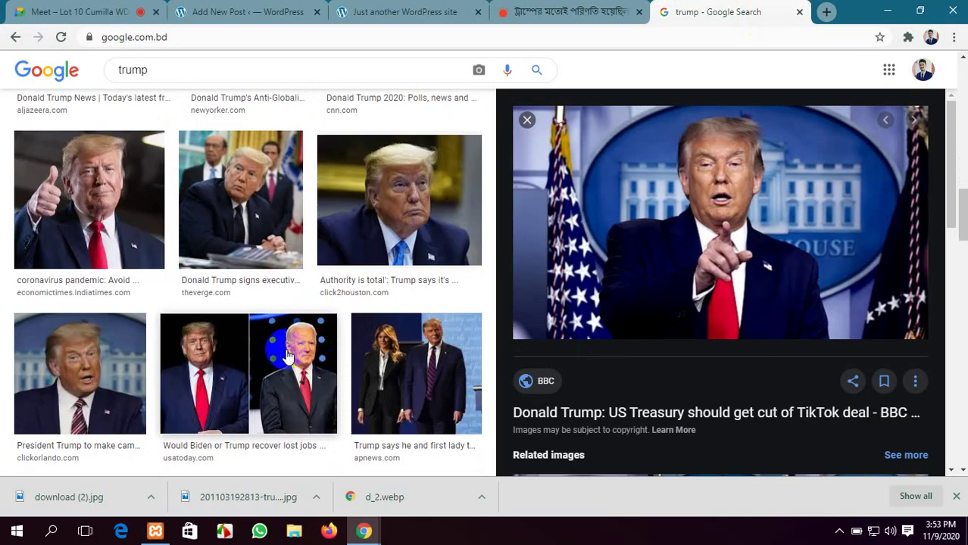
Save the AP photo of Trump with the first lady as images.jpg in Downloads
{"action": "left_click", "coordinate": [392, 359]}
{"action": "right_click", "coordinate": [717, 199]}
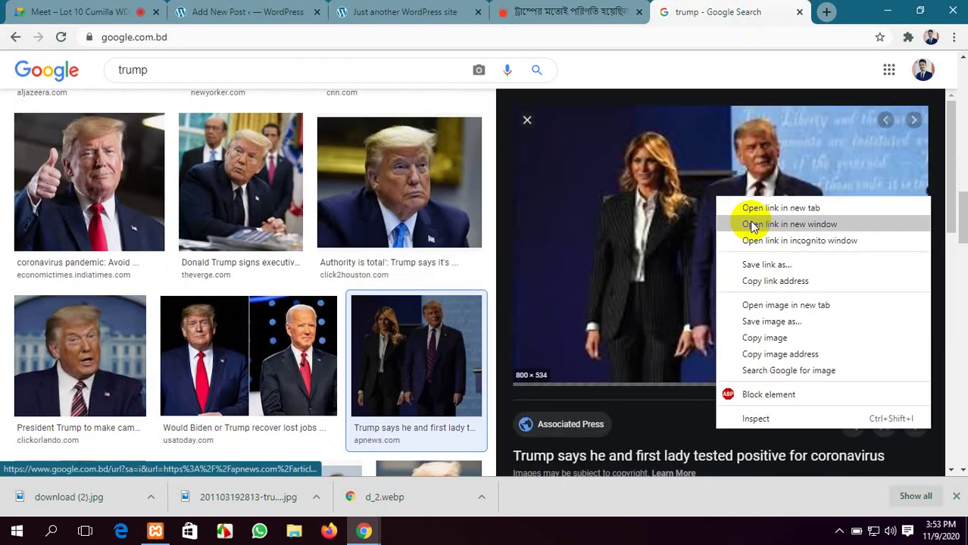
{"action": "left_click", "coordinate": [767, 321]}
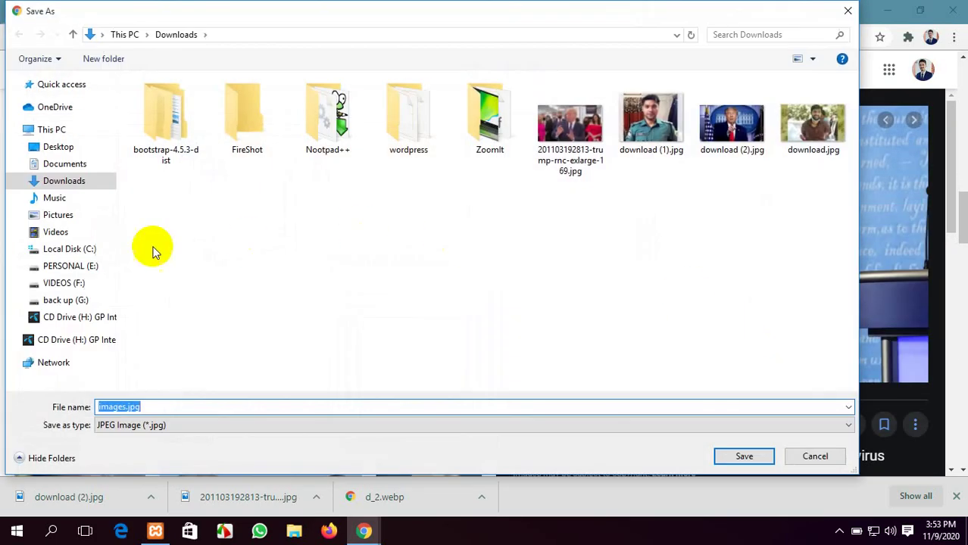
{"action": "left_click", "coordinate": [745, 457]}
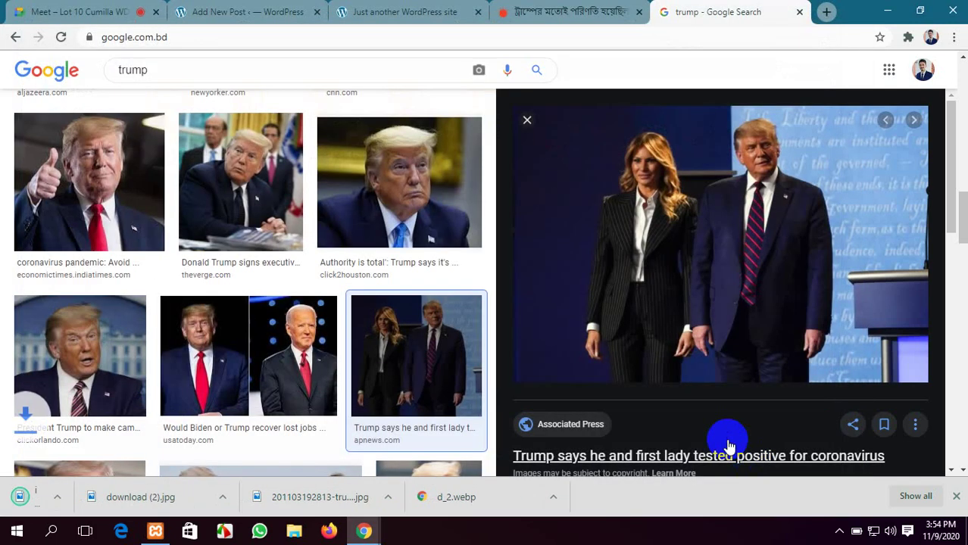
{"action": "left_click", "coordinate": [303, 12]}
{"action": "scroll", "coordinate": [531, 275], "scroll_direction": "up", "scroll_amount": 4}
{"action": "scroll", "coordinate": [531, 273], "scroll_direction": "up", "scroll_amount": 5}
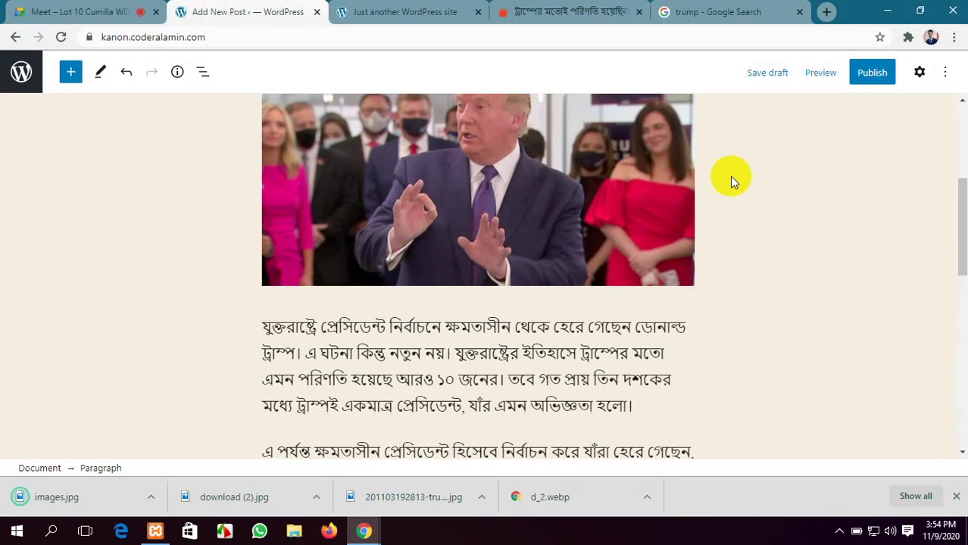
Show the post's Document settings and check the previously published post
{"action": "left_click", "coordinate": [920, 73]}
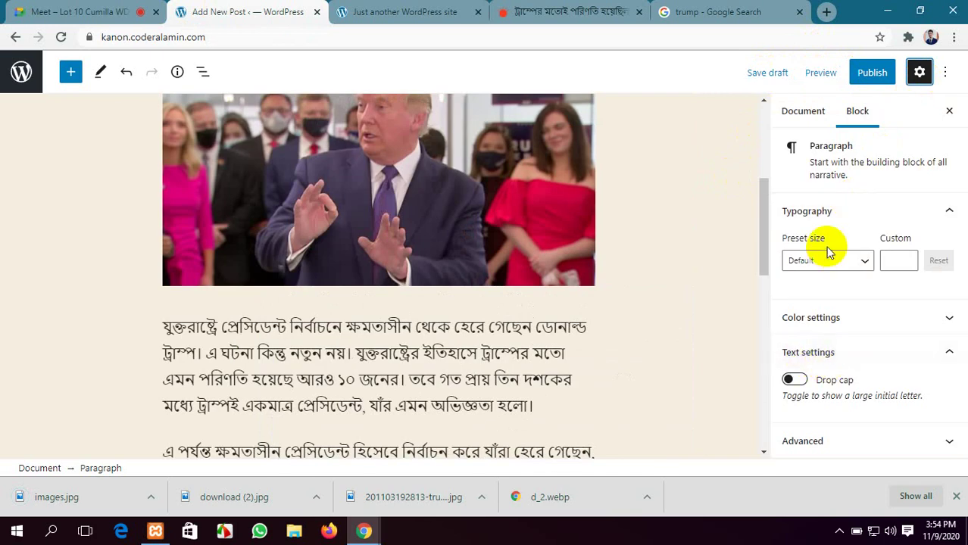
{"action": "left_click", "coordinate": [803, 110]}
{"action": "scroll", "coordinate": [829, 324], "scroll_direction": "down", "scroll_amount": 1}
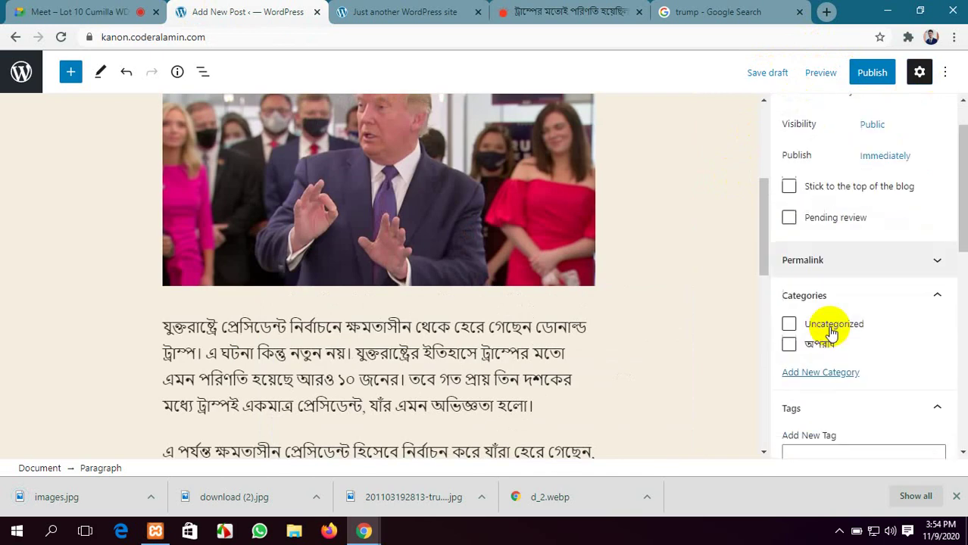
{"action": "left_click", "coordinate": [406, 12]}
{"action": "scroll", "coordinate": [418, 193], "scroll_direction": "up", "scroll_amount": 5}
{"action": "scroll", "coordinate": [417, 190], "scroll_direction": "up", "scroll_amount": 5}
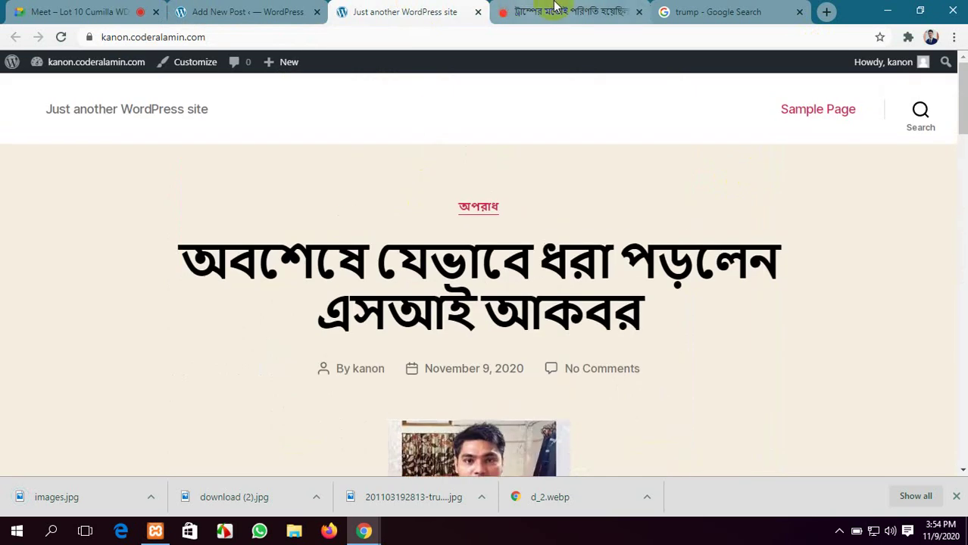
Copy the Prothom Alo section name যুক্তরাষ্ট্র for use as the category
{"action": "left_click", "coordinate": [583, 12]}
{"action": "scroll", "coordinate": [493, 212], "scroll_direction": "up", "scroll_amount": 10}
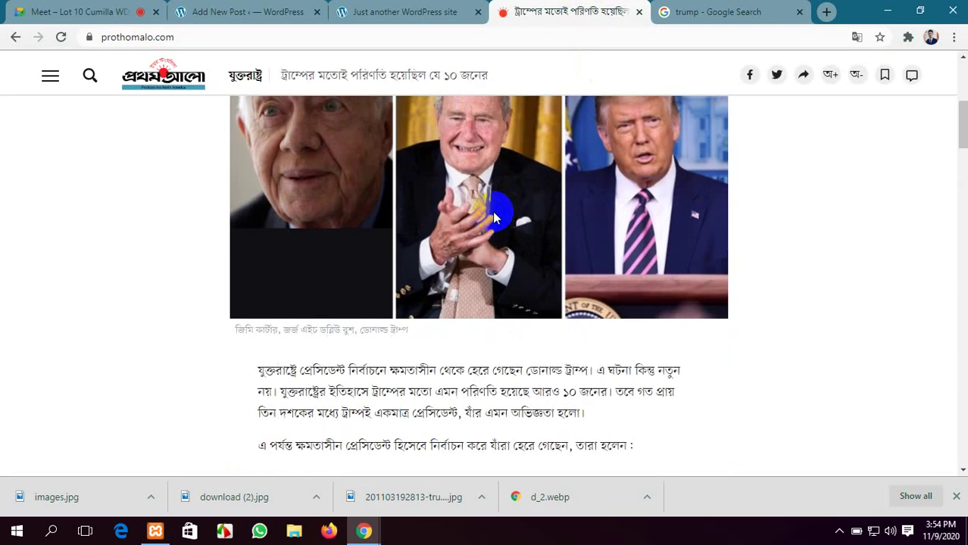
{"action": "scroll", "coordinate": [493, 213], "scroll_direction": "down", "scroll_amount": 4}
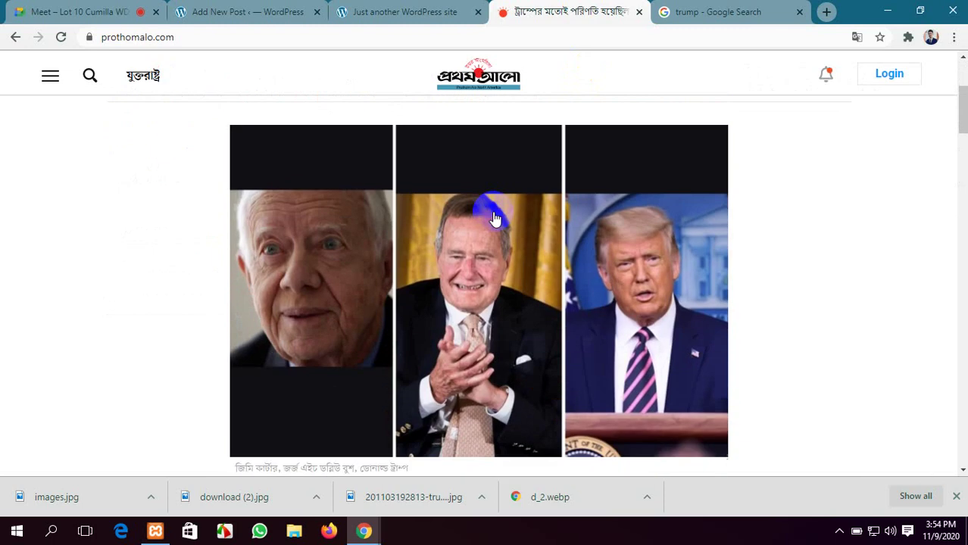
{"action": "scroll", "coordinate": [493, 212], "scroll_direction": "up", "scroll_amount": 3}
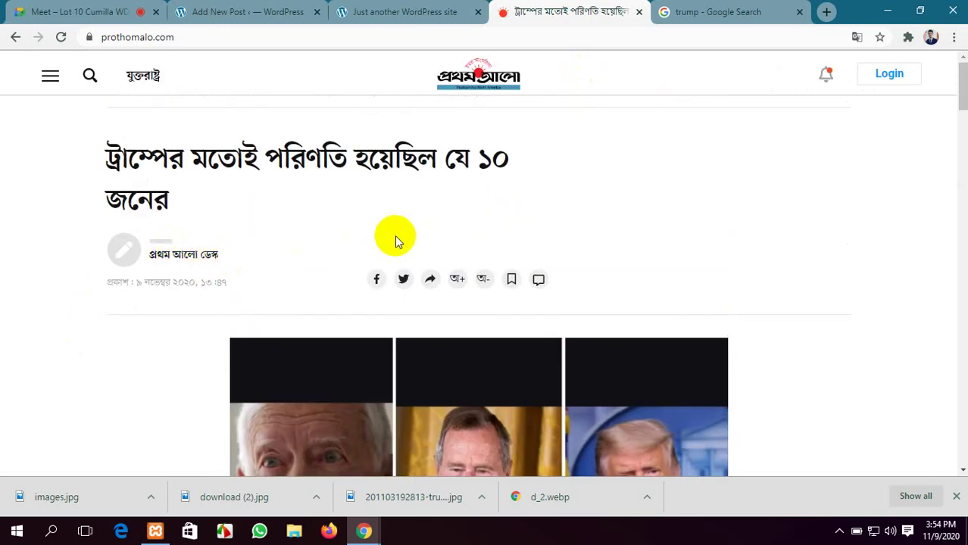
{"action": "scroll", "coordinate": [395, 239], "scroll_direction": "down", "scroll_amount": 1}
{"action": "scroll", "coordinate": [394, 240], "scroll_direction": "up", "scroll_amount": 1}
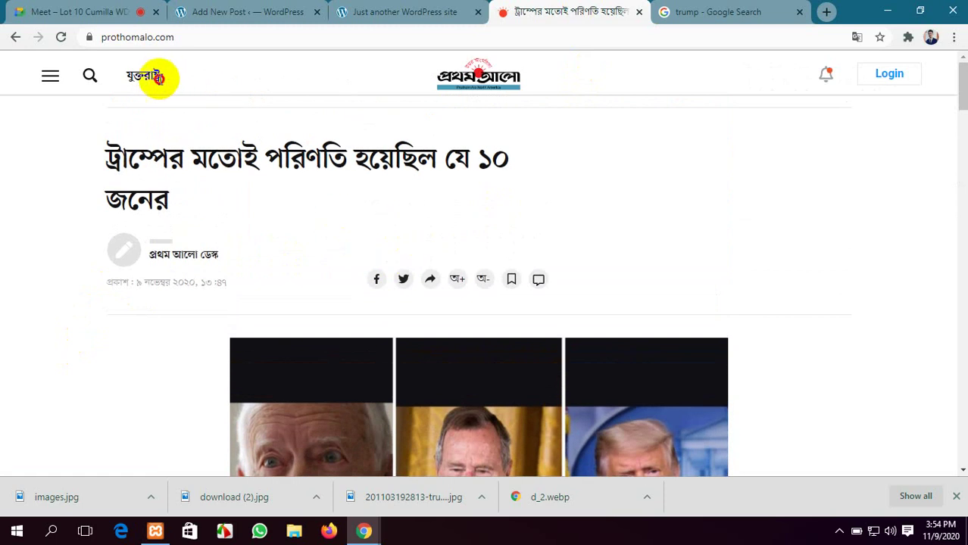
{"action": "left_click_drag", "start_coordinate": [159, 78], "coordinate": [127, 78]}
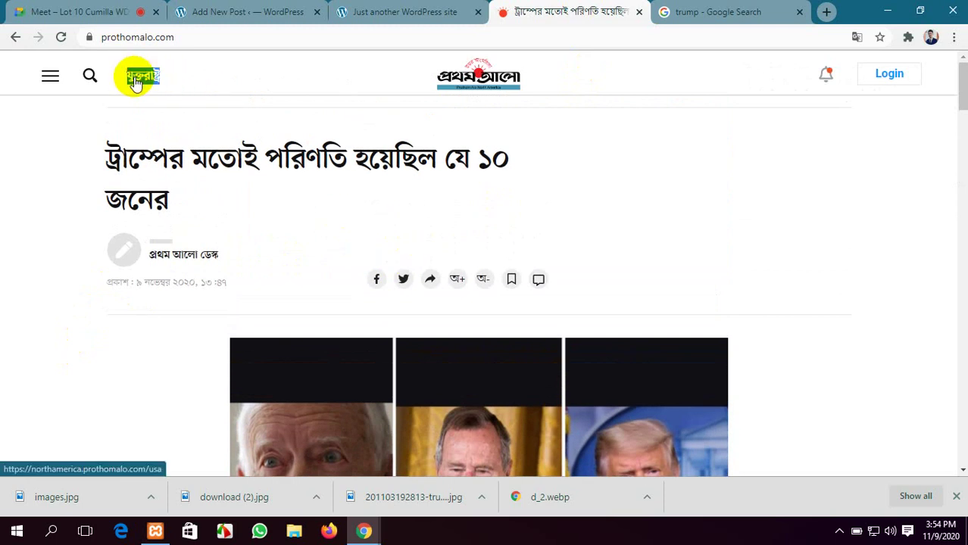
{"action": "left_click", "coordinate": [231, 11]}
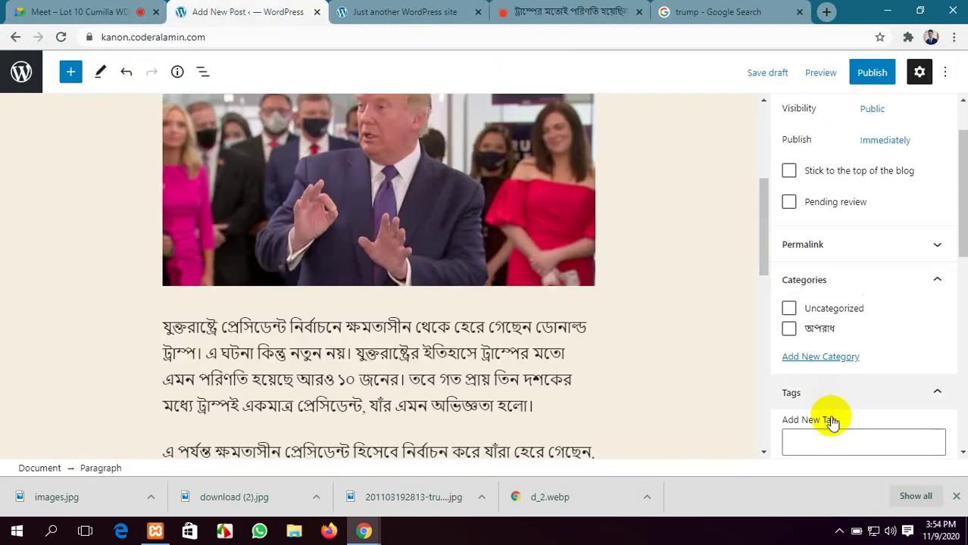
{"action": "scroll", "coordinate": [818, 416], "scroll_direction": "up", "scroll_amount": 1}
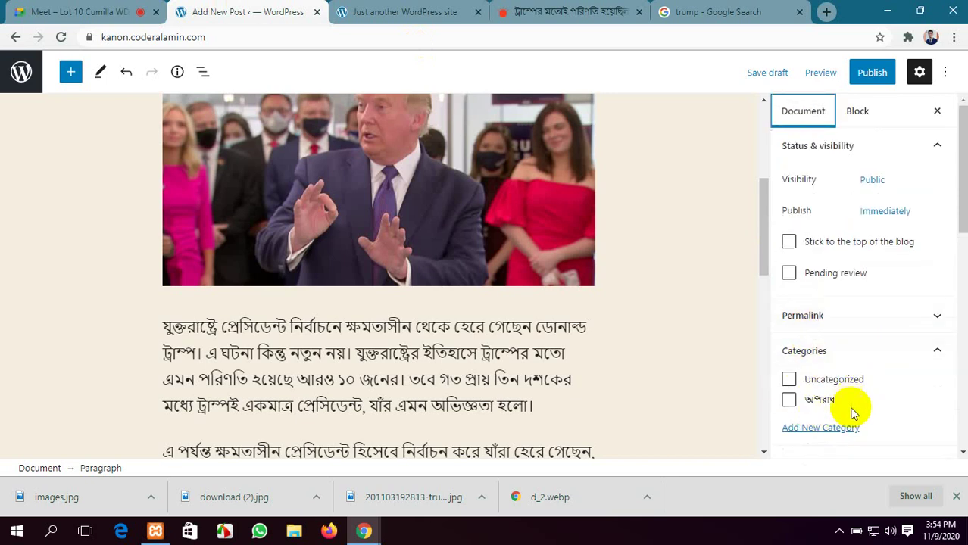
{"action": "scroll", "coordinate": [896, 395], "scroll_direction": "down", "scroll_amount": 2}
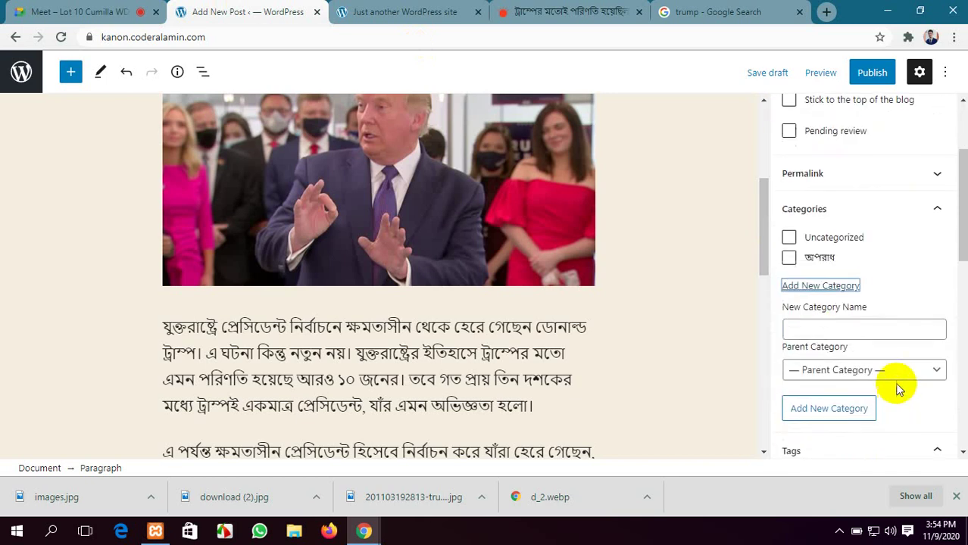
Create the new category যুক্তরাষ্ট্র for the post
{"action": "left_click", "coordinate": [852, 327]}
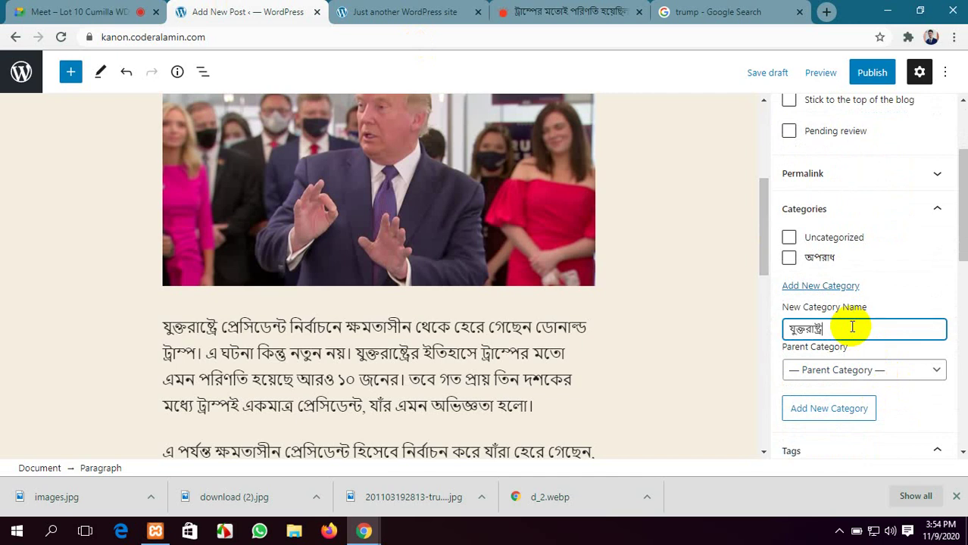
{"action": "type", "text": "যুক্তরাষ্ট্র"}
{"action": "key", "text": "Return"}
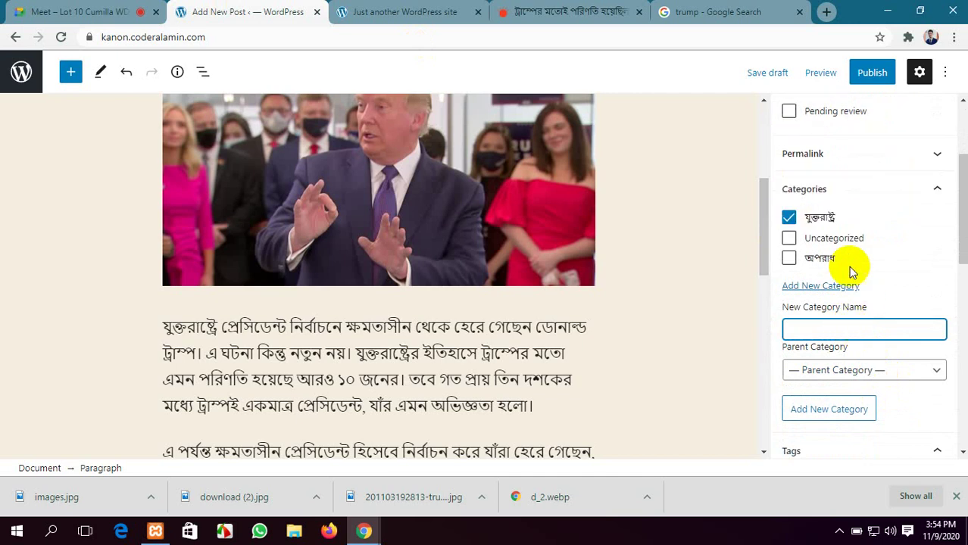
{"action": "scroll", "coordinate": [754, 369], "scroll_direction": "down", "scroll_amount": 1}
{"action": "scroll", "coordinate": [703, 307], "scroll_direction": "down", "scroll_amount": 4}
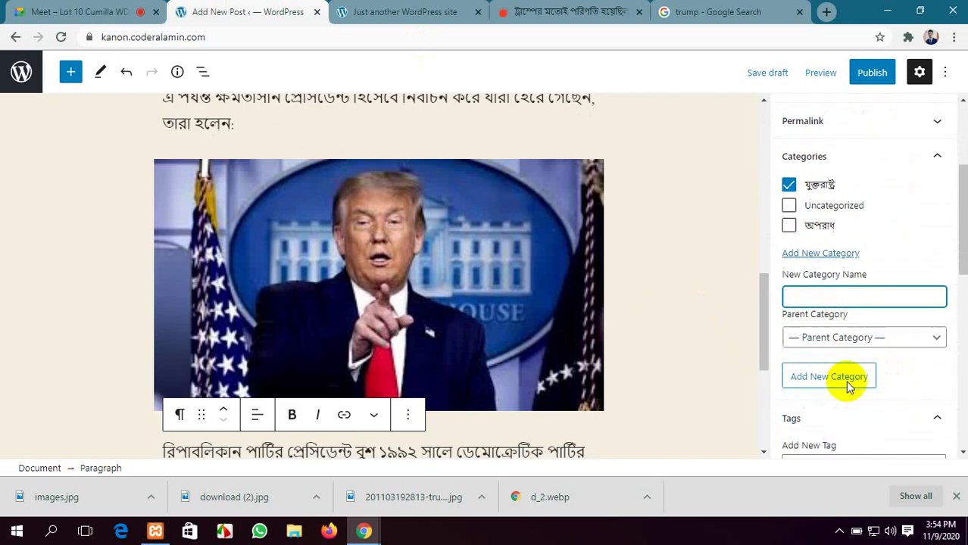
{"action": "scroll", "coordinate": [847, 382], "scroll_direction": "down", "scroll_amount": 3}
Copy the article's tags যুক্তরাষ্ট্র নির্বাচন and ডোনাল্ড ট্রাম্প into the post's tags
{"action": "left_click", "coordinate": [501, 9]}
{"action": "scroll", "coordinate": [435, 243], "scroll_direction": "down", "scroll_amount": 10}
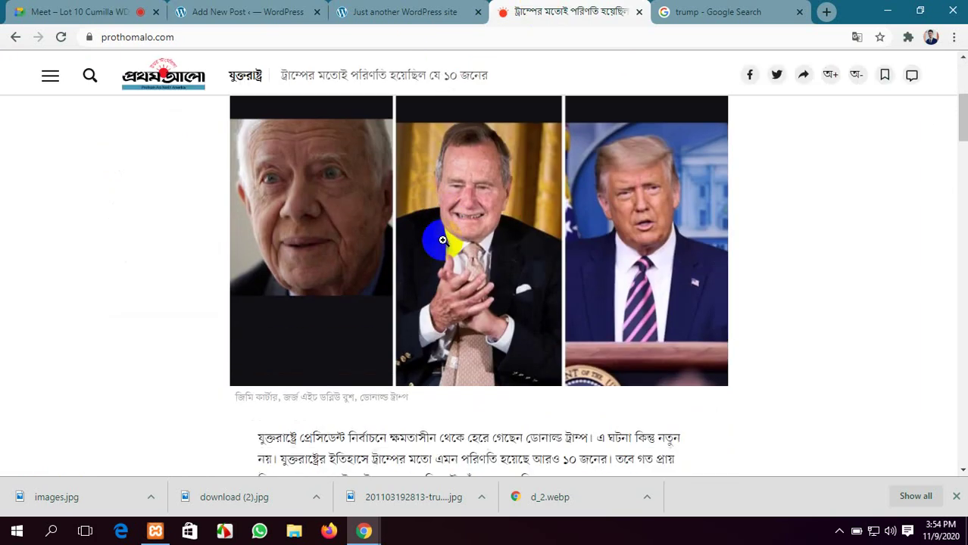
{"action": "scroll", "coordinate": [443, 240], "scroll_direction": "down", "scroll_amount": 15}
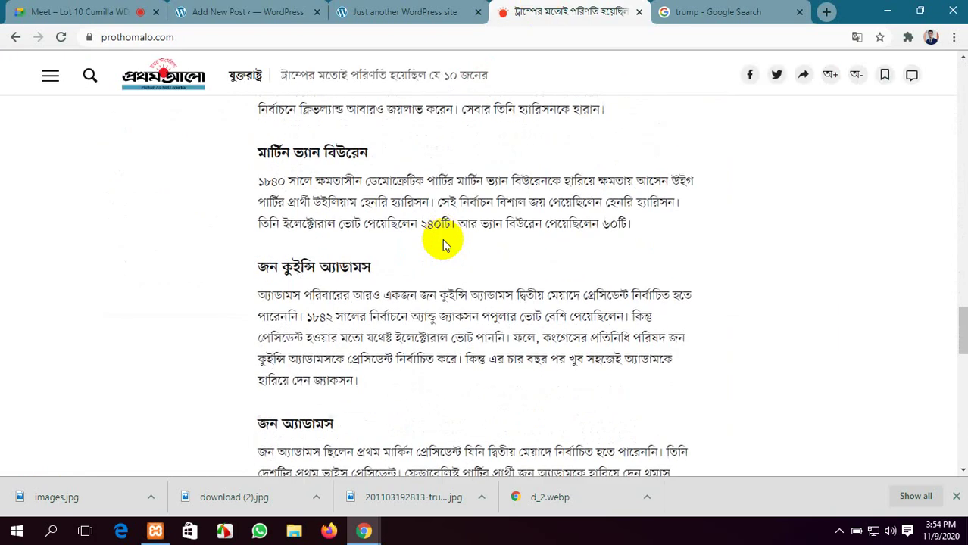
{"action": "scroll", "coordinate": [443, 242], "scroll_direction": "down", "scroll_amount": 1}
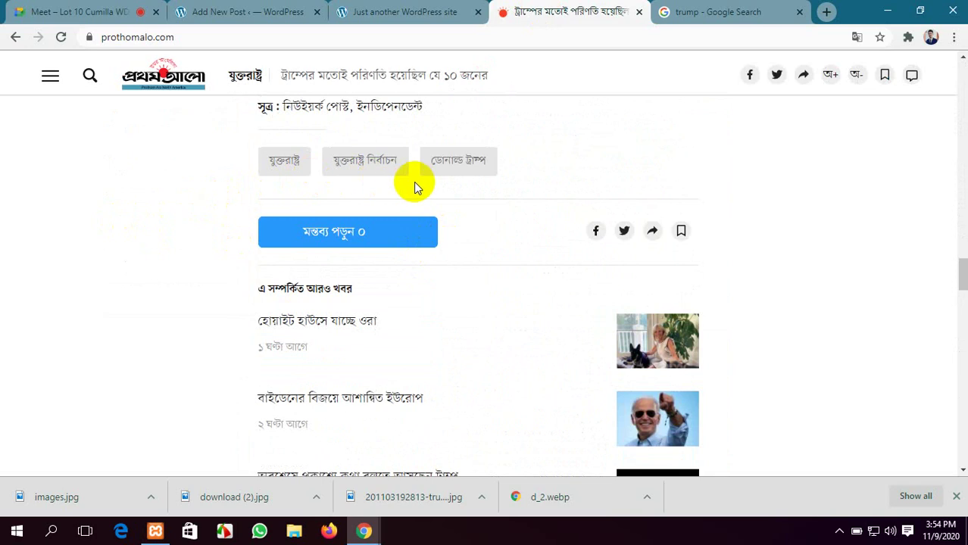
{"action": "left_click_drag", "start_coordinate": [402, 185], "coordinate": [342, 167]}
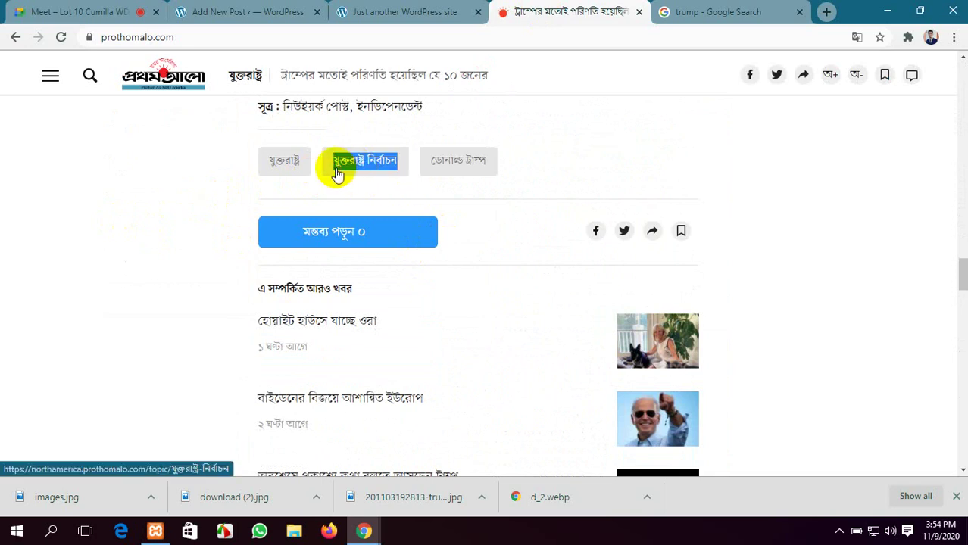
{"action": "left_click", "coordinate": [291, 14]}
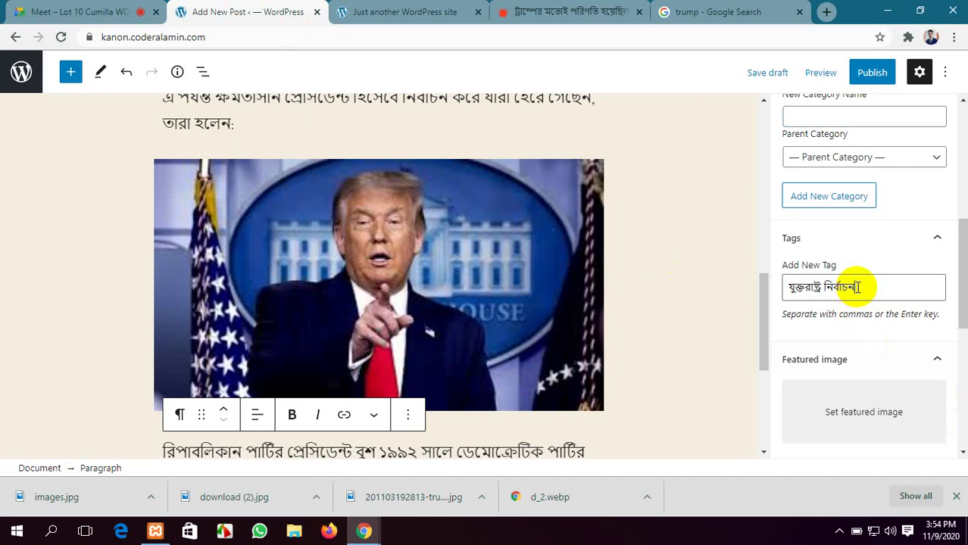
{"action": "left_click", "coordinate": [534, 8]}
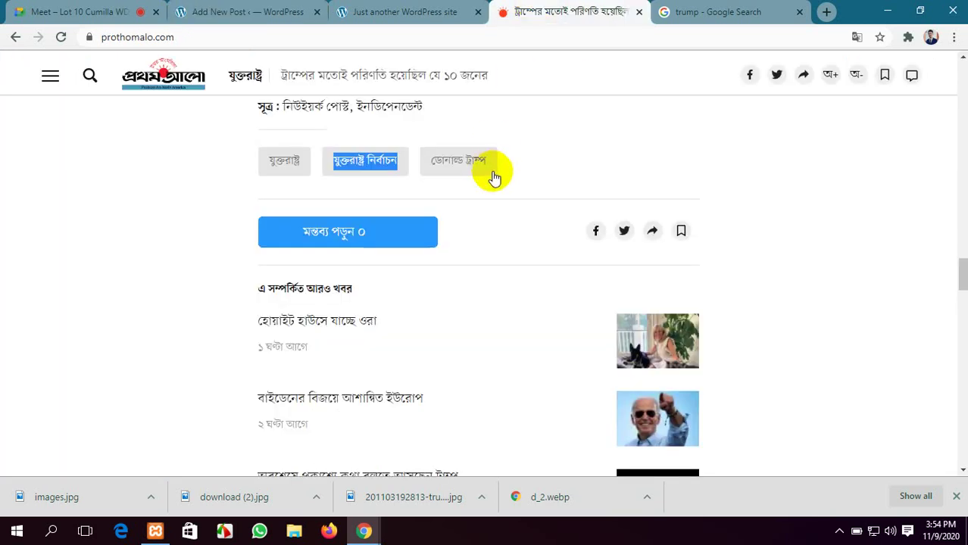
{"action": "left_click_drag", "start_coordinate": [499, 178], "coordinate": [429, 180]}
{"action": "key", "text": "ctrl+c"}
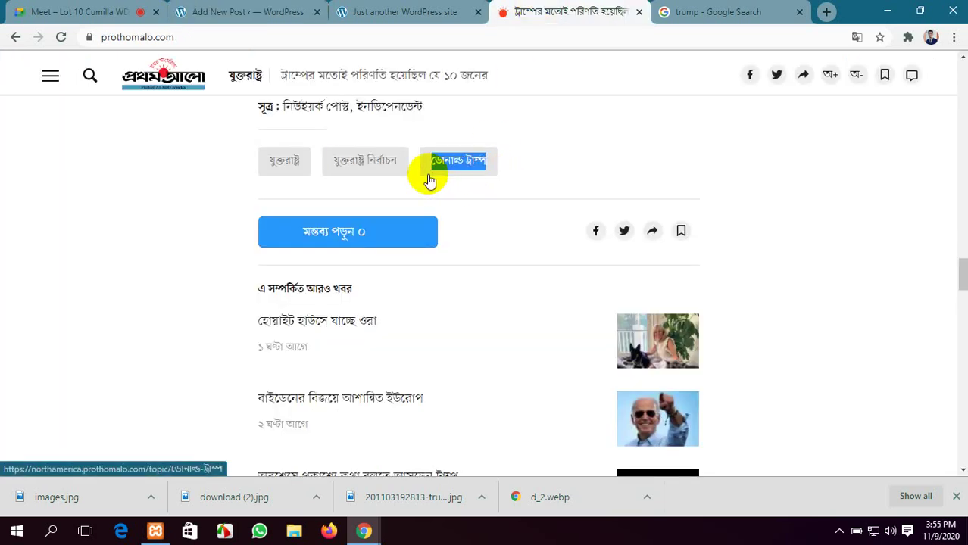
{"action": "left_click", "coordinate": [390, 12]}
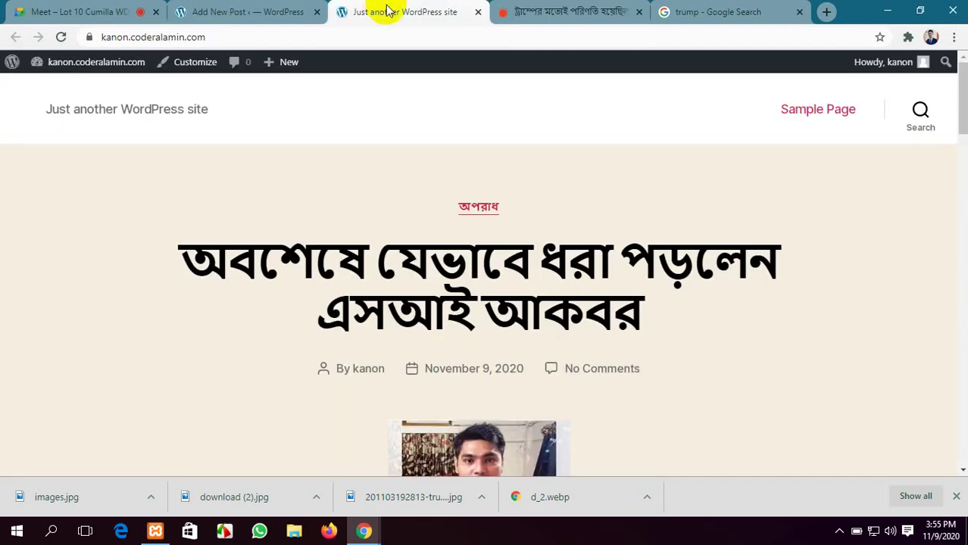
{"action": "left_click", "coordinate": [292, 9]}
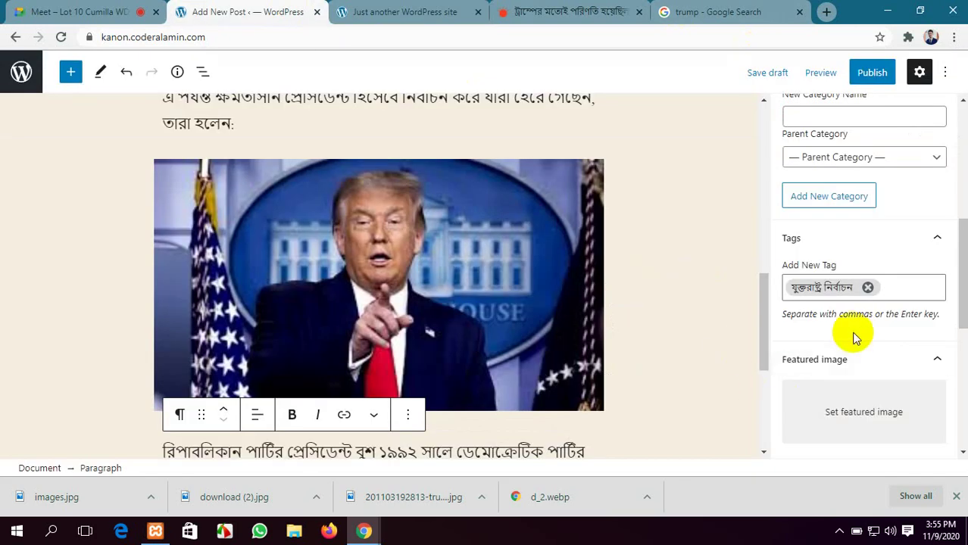
{"action": "key", "text": "ctrl+v"}
Copy প্রেসিডেন্ট from the post text and add it as a tag
{"action": "scroll", "coordinate": [603, 374], "scroll_direction": "down", "scroll_amount": 2}
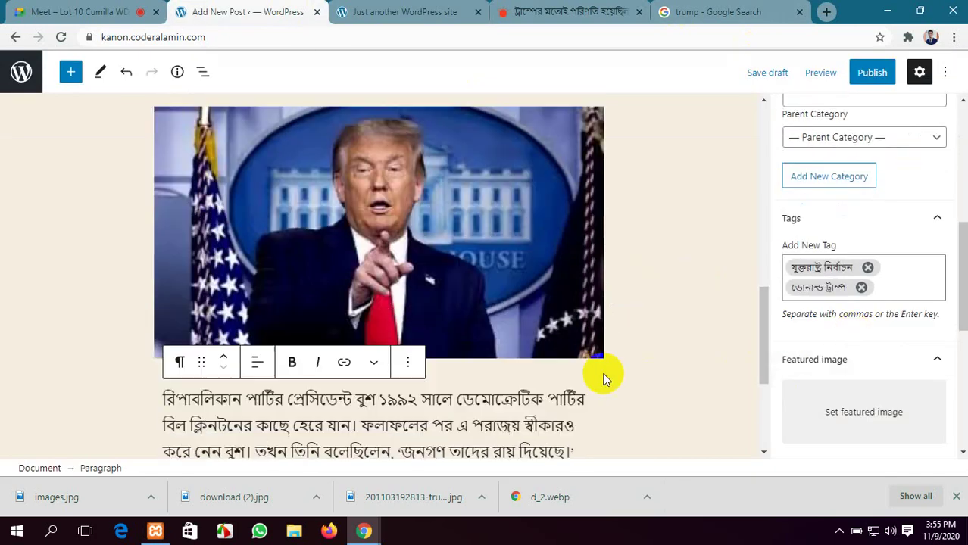
{"action": "scroll", "coordinate": [362, 312], "scroll_direction": "up", "scroll_amount": 10}
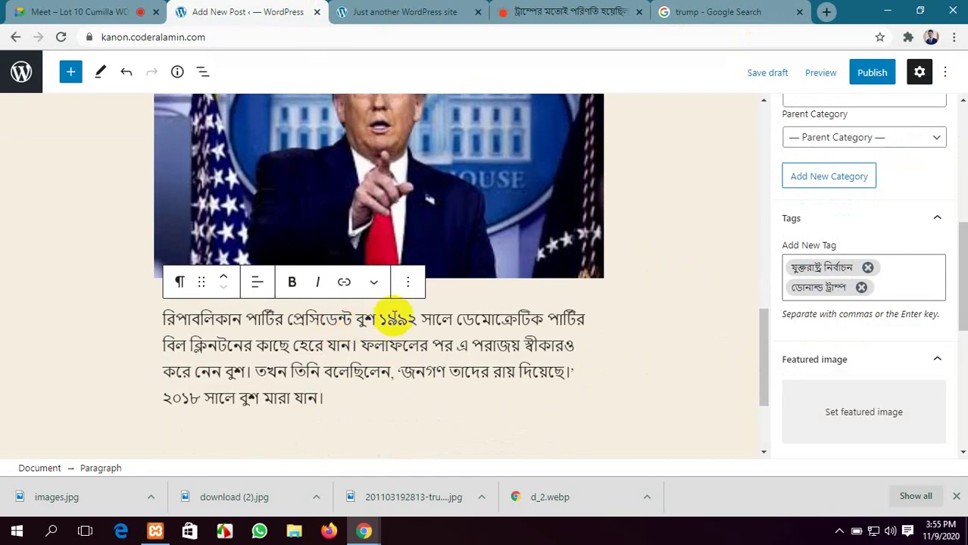
{"action": "scroll", "coordinate": [392, 318], "scroll_direction": "down", "scroll_amount": 6}
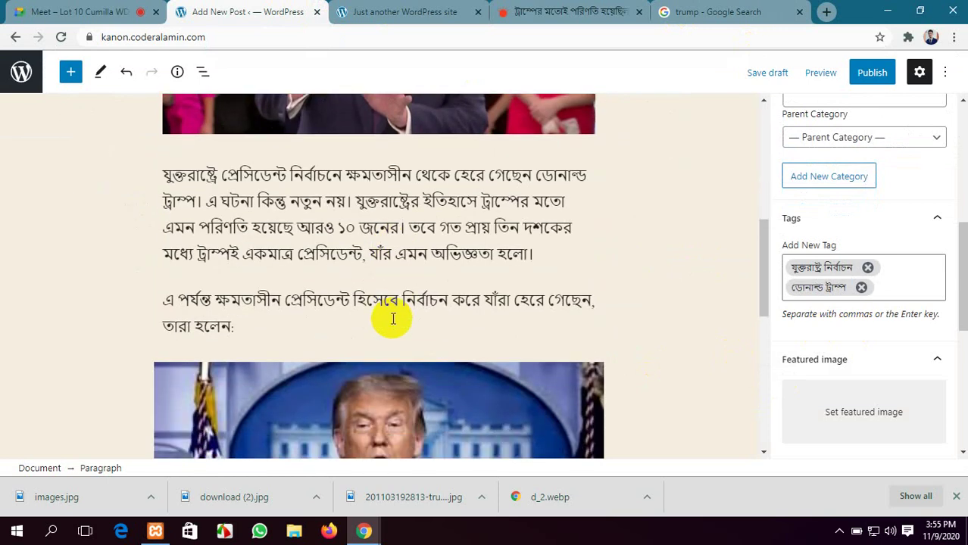
{"action": "double_click", "coordinate": [304, 300]}
{"action": "key", "text": "ctrl+c"}
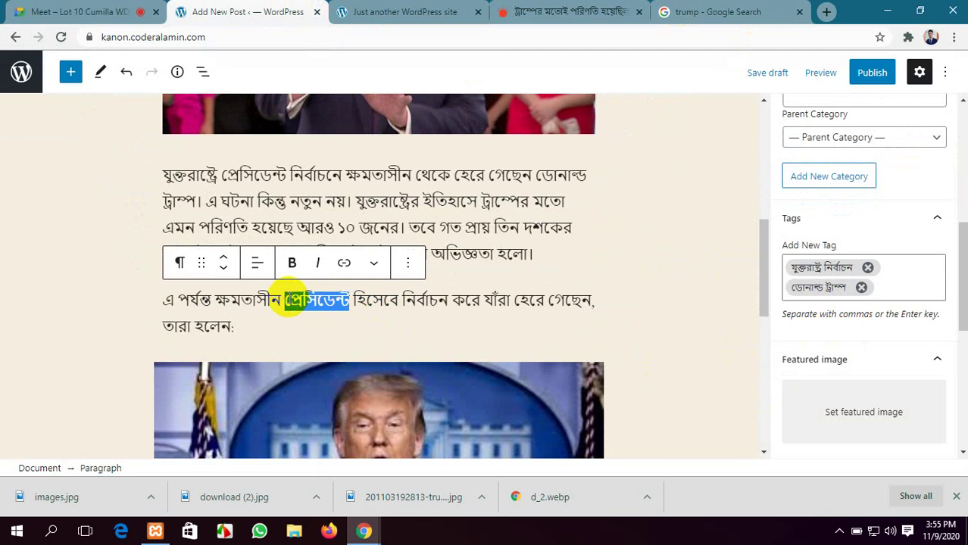
{"action": "left_click", "coordinate": [894, 291]}
{"action": "key", "text": "ctrl+v"}
{"action": "key", "text": "Return"}
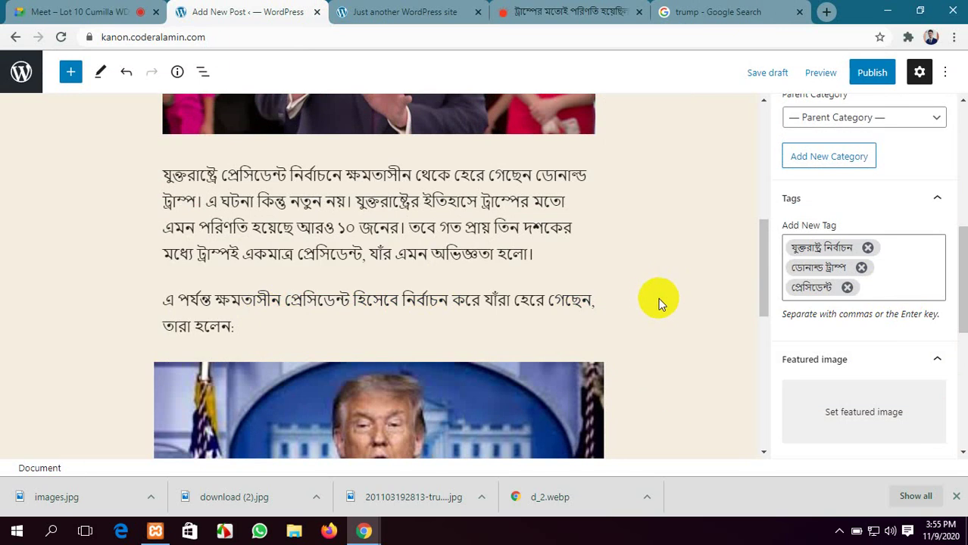
Add রিপাবলিকান পার্টি as a tag and open the featured image picker
{"action": "scroll", "coordinate": [652, 298], "scroll_direction": "up", "scroll_amount": 5}
{"action": "scroll", "coordinate": [652, 298], "scroll_direction": "down", "scroll_amount": 4}
{"action": "scroll", "coordinate": [653, 298], "scroll_direction": "up", "scroll_amount": 2}
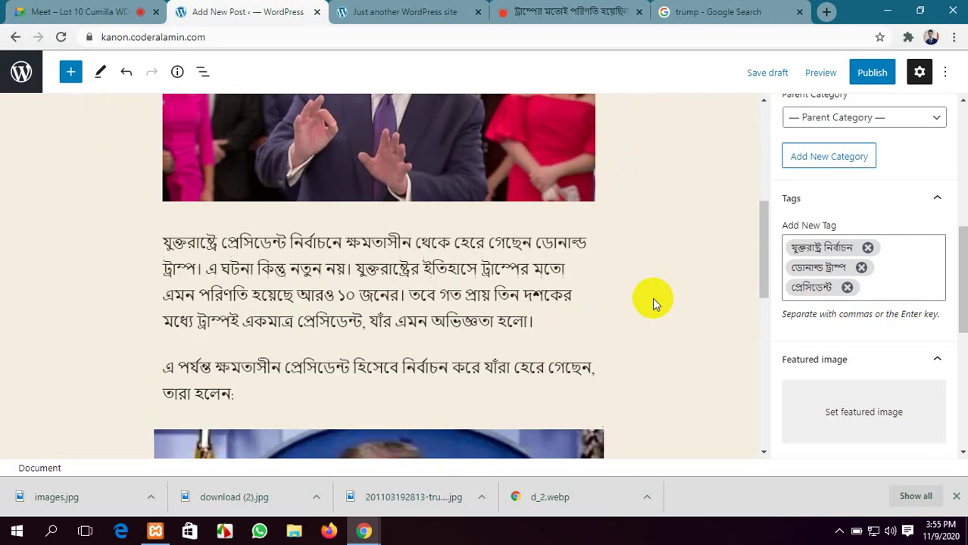
{"action": "scroll", "coordinate": [650, 299], "scroll_direction": "down", "scroll_amount": 4}
{"action": "scroll", "coordinate": [649, 308], "scroll_direction": "down", "scroll_amount": 4}
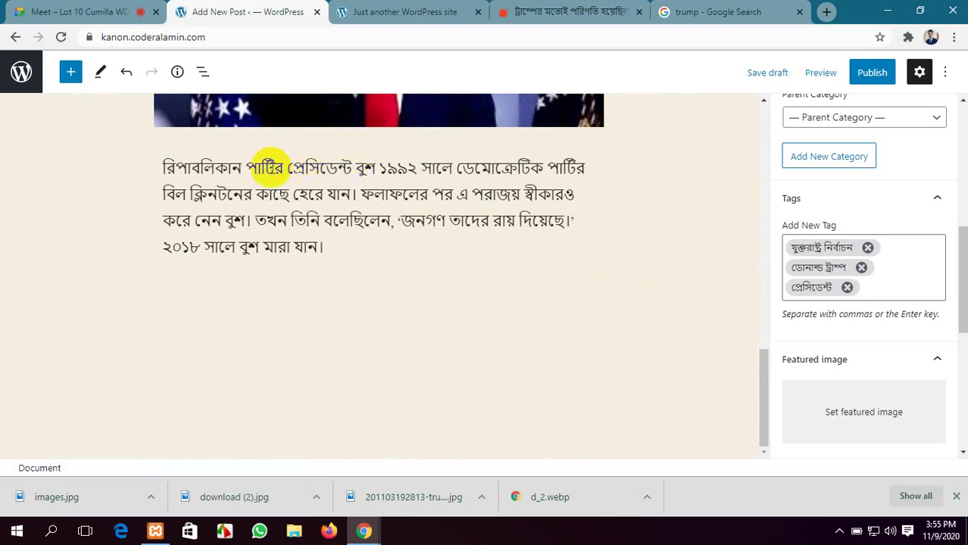
{"action": "left_click_drag", "start_coordinate": [274, 168], "coordinate": [159, 170]}
{"action": "key", "text": "ctrl+c"}
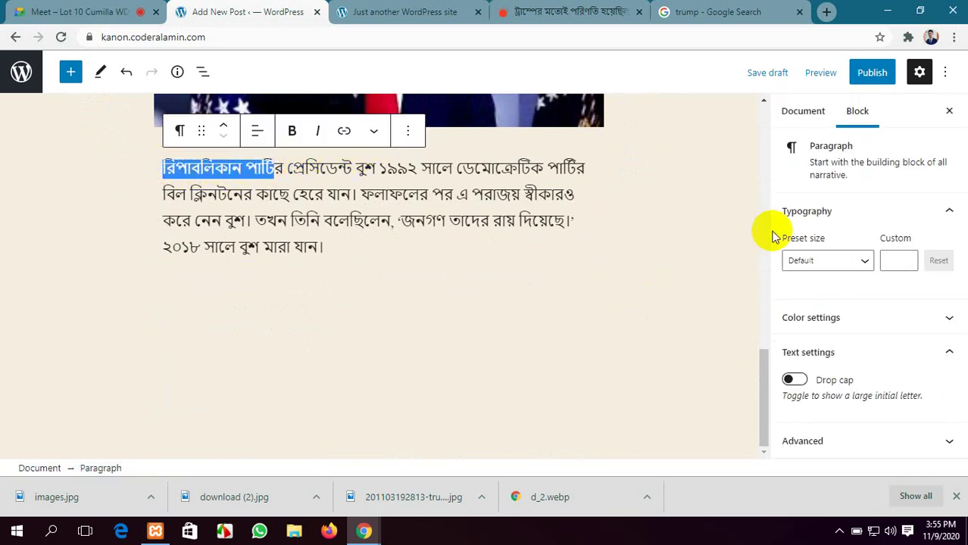
{"action": "left_click", "coordinate": [611, 292]}
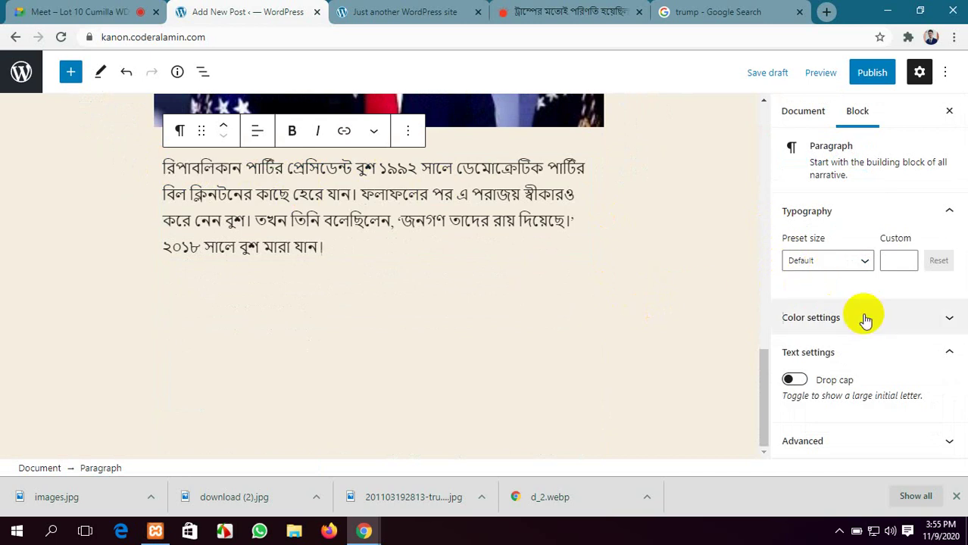
{"action": "left_click", "coordinate": [795, 111]}
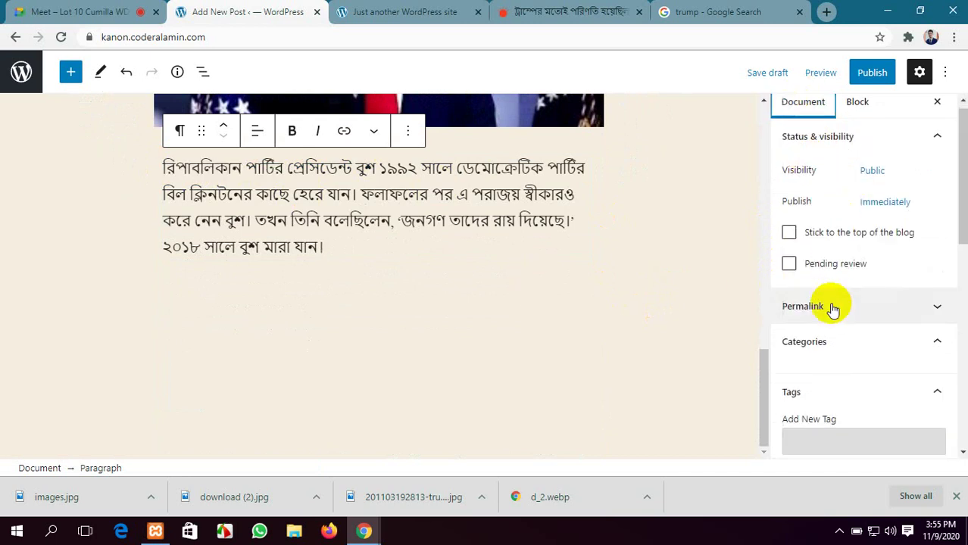
{"action": "scroll", "coordinate": [830, 307], "scroll_direction": "down", "scroll_amount": 5}
{"action": "left_click", "coordinate": [879, 297]}
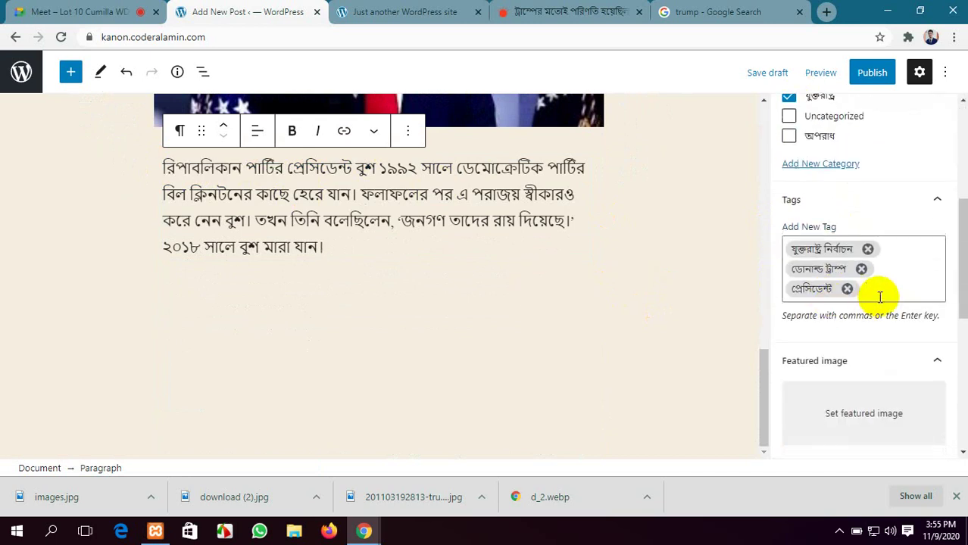
{"action": "key", "text": "ctrl+v"}
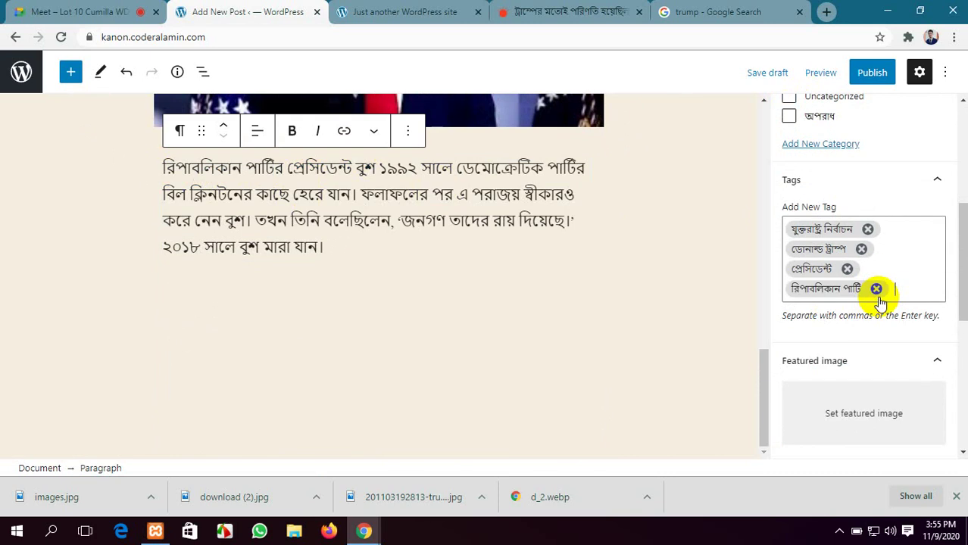
{"action": "scroll", "coordinate": [849, 362], "scroll_direction": "down", "scroll_amount": 1}
{"action": "left_click", "coordinate": [854, 354]}
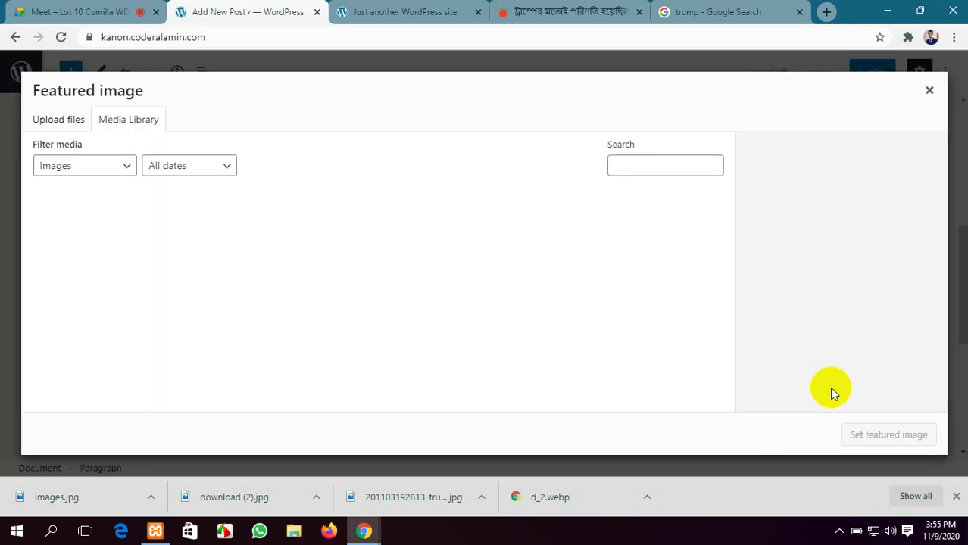
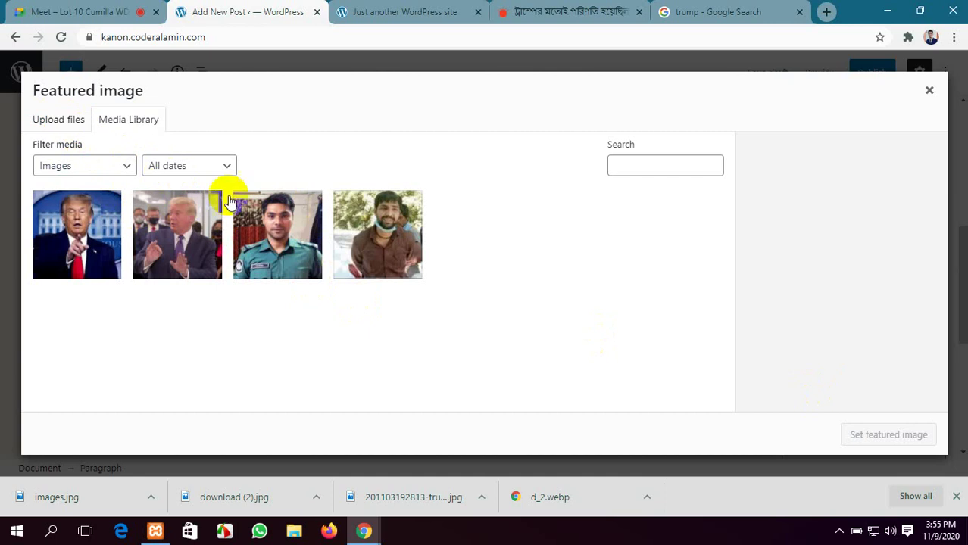
Upload images.jpg from Downloads and set it as the post's featured image
{"action": "left_click", "coordinate": [63, 123]}
{"action": "left_click", "coordinate": [507, 297]}
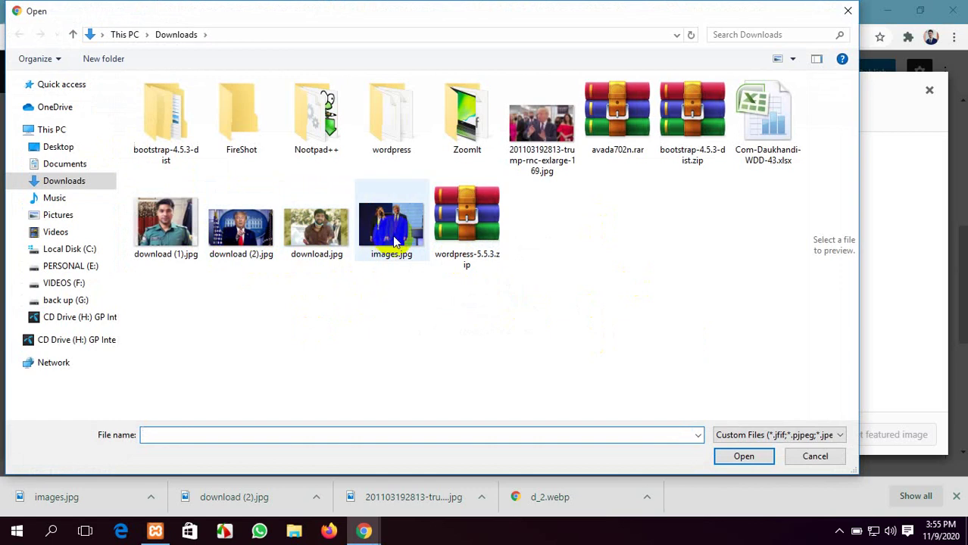
{"action": "left_click", "coordinate": [393, 241]}
{"action": "left_click", "coordinate": [743, 456]}
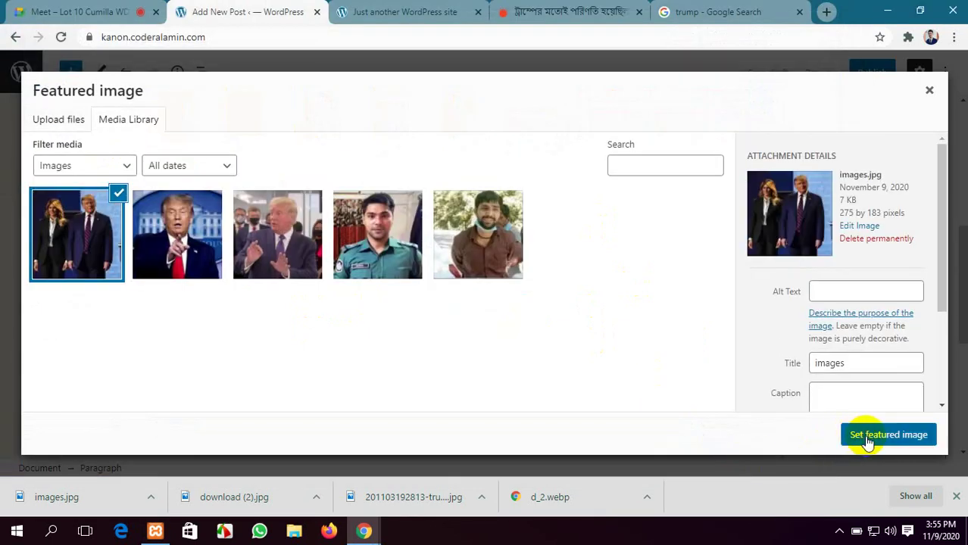
{"action": "left_click", "coordinate": [865, 439]}
{"action": "left_click", "coordinate": [956, 497]}
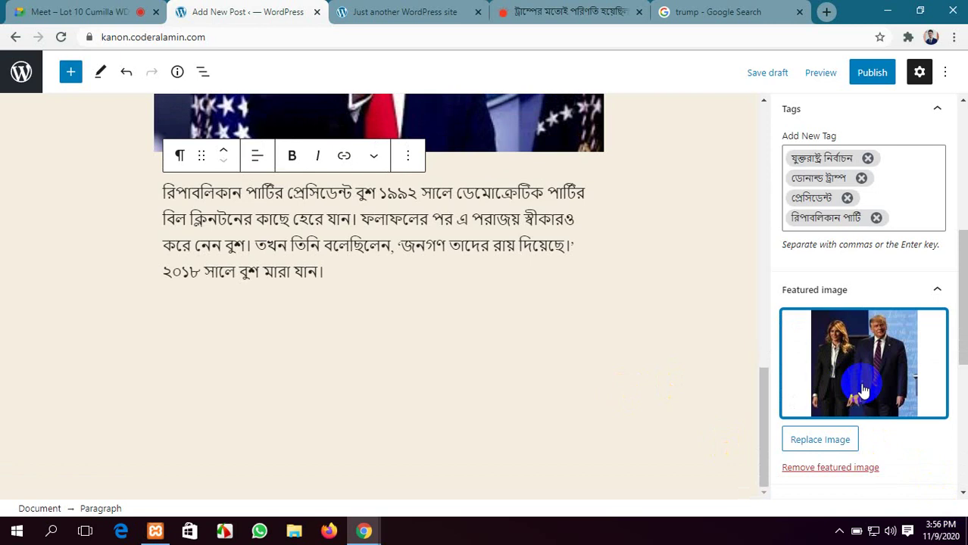
Publish the post, confirm publishing, and view the live site
{"action": "scroll", "coordinate": [863, 392], "scroll_direction": "down", "scroll_amount": 5}
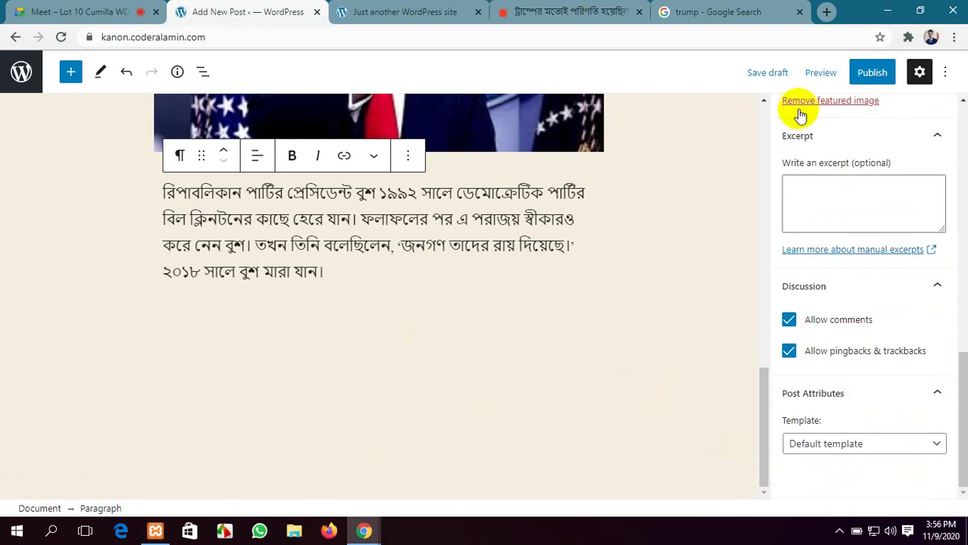
{"action": "left_click", "coordinate": [872, 72]}
{"action": "left_click", "coordinate": [824, 74]}
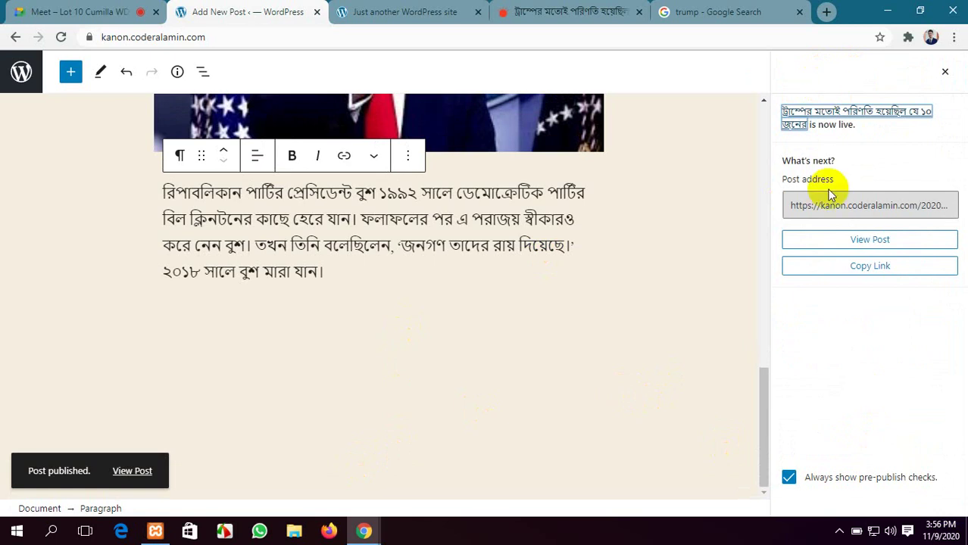
{"action": "left_click", "coordinate": [398, 12]}
Reload the live site and scroll through the newly published post
{"action": "left_click", "coordinate": [59, 37]}
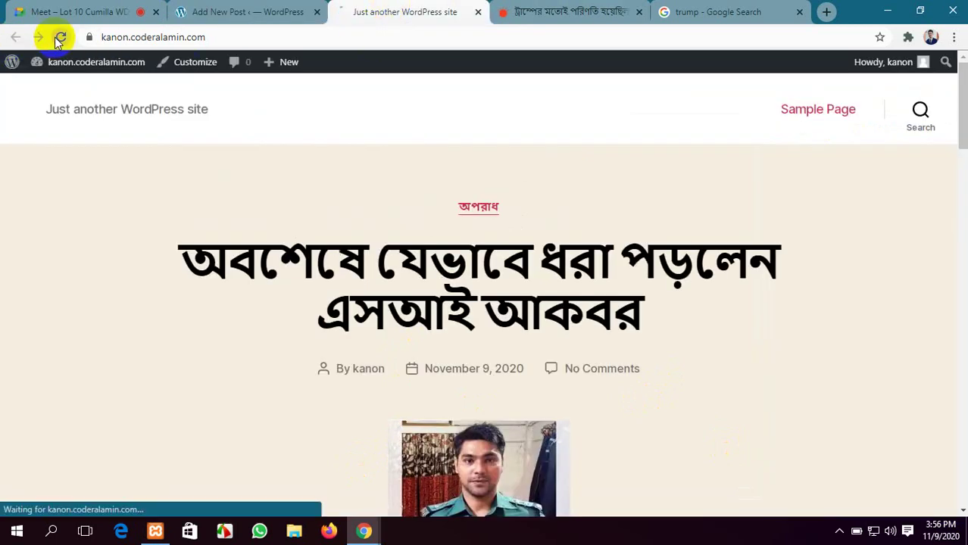
{"action": "scroll", "coordinate": [351, 340], "scroll_direction": "down", "scroll_amount": 2}
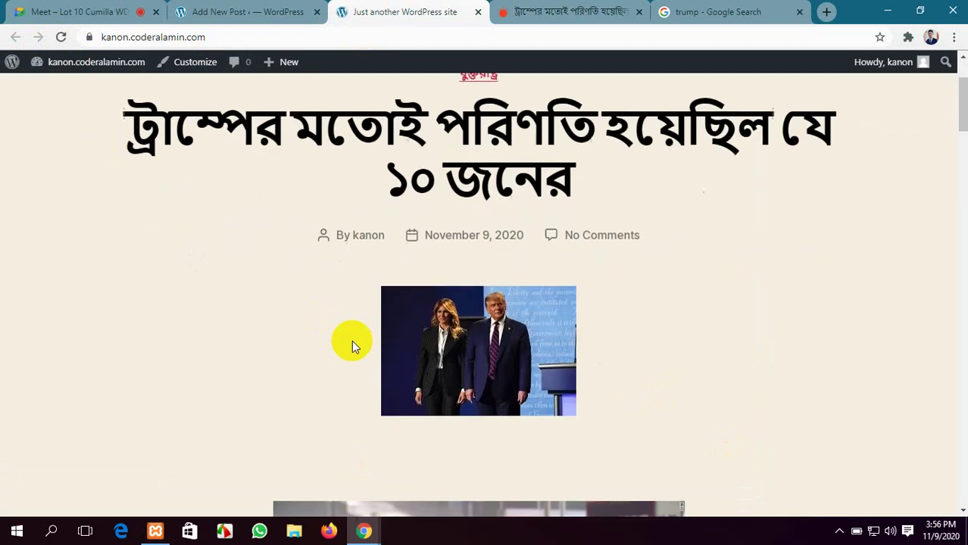
{"action": "scroll", "coordinate": [352, 340], "scroll_direction": "up", "scroll_amount": 2}
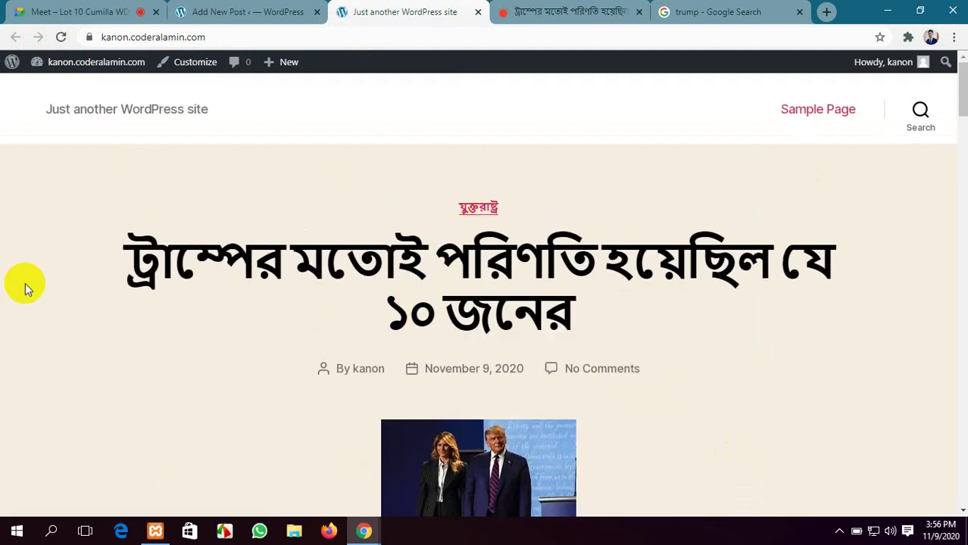
{"action": "scroll", "coordinate": [516, 406], "scroll_direction": "down", "scroll_amount": 3}
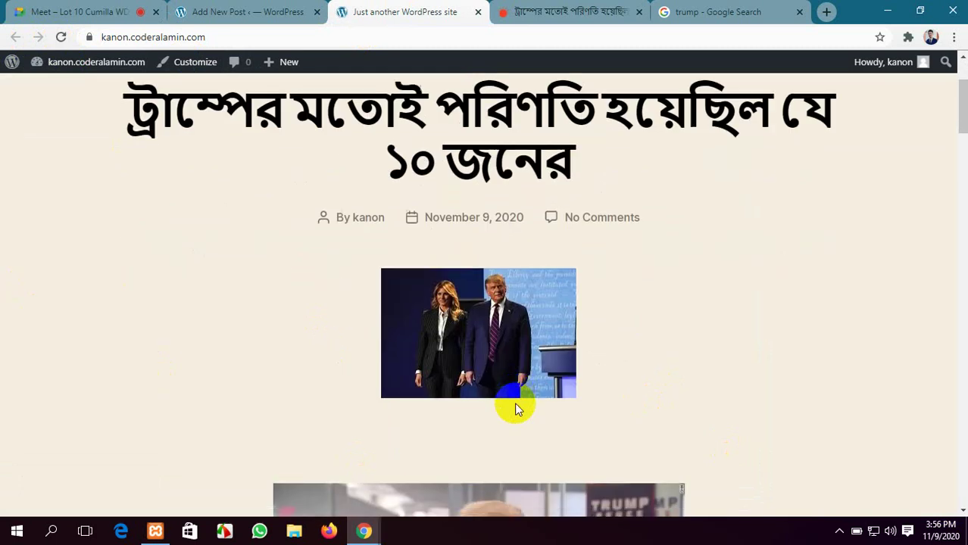
{"action": "scroll", "coordinate": [504, 260], "scroll_direction": "down", "scroll_amount": 3}
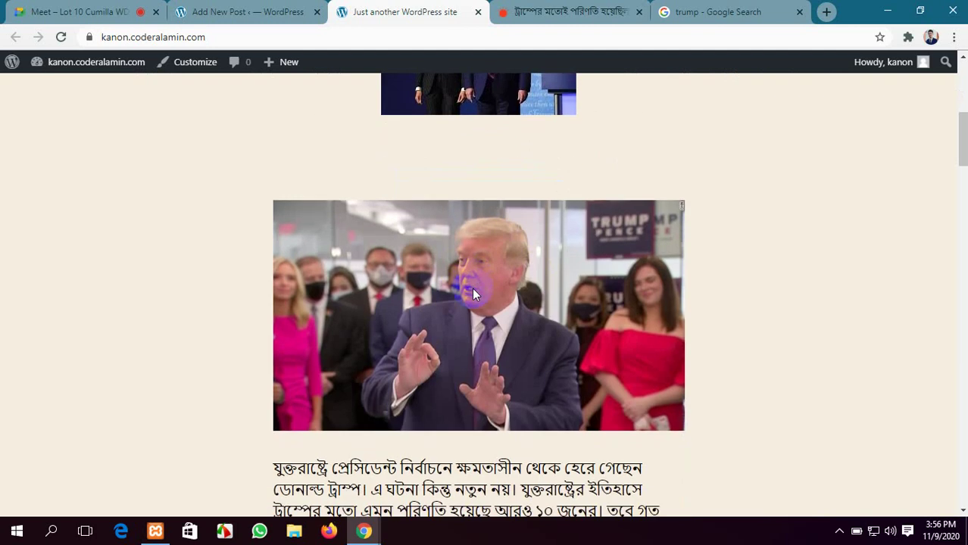
{"action": "scroll", "coordinate": [472, 288], "scroll_direction": "down", "scroll_amount": 7}
{"action": "scroll", "coordinate": [536, 319], "scroll_direction": "down", "scroll_amount": 4}
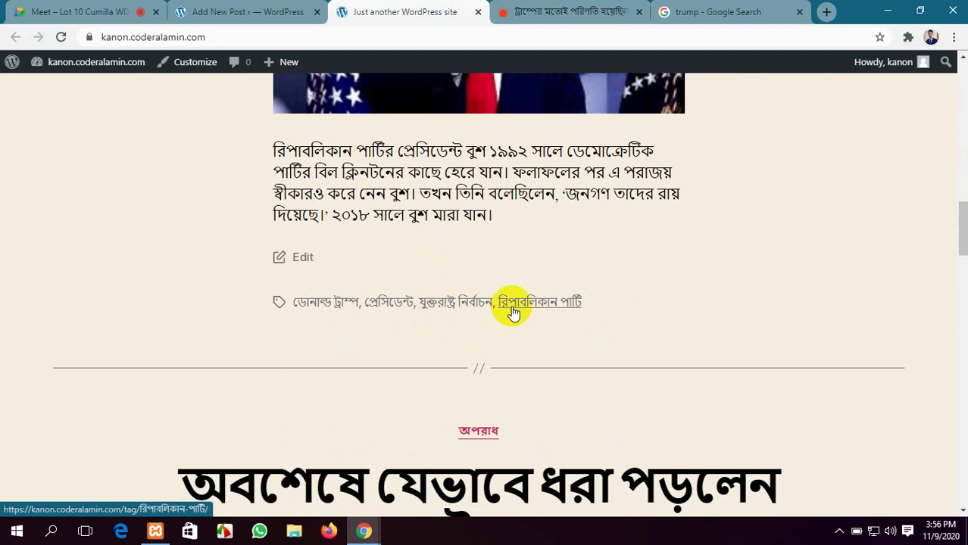
{"action": "scroll", "coordinate": [452, 359], "scroll_direction": "up", "scroll_amount": 8}
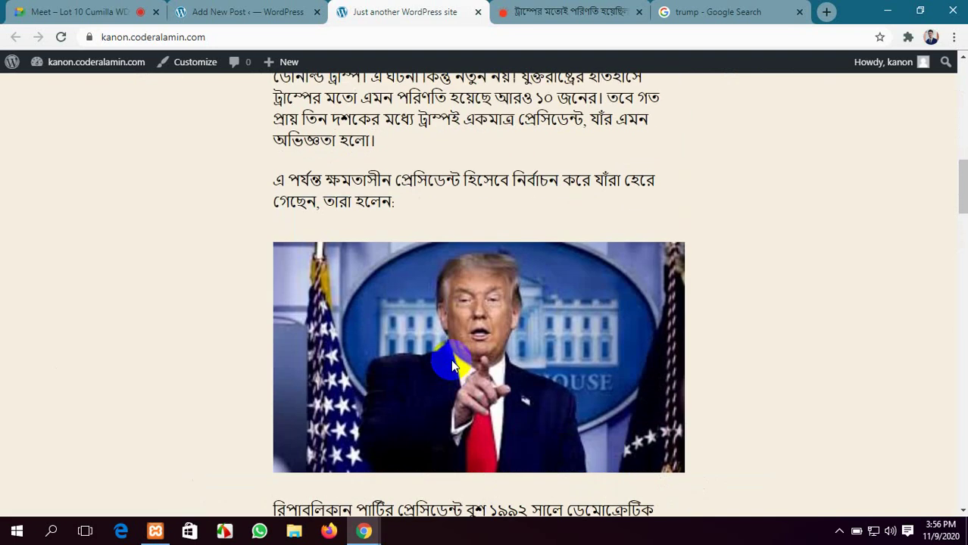
{"action": "scroll", "coordinate": [450, 359], "scroll_direction": "up", "scroll_amount": 5}
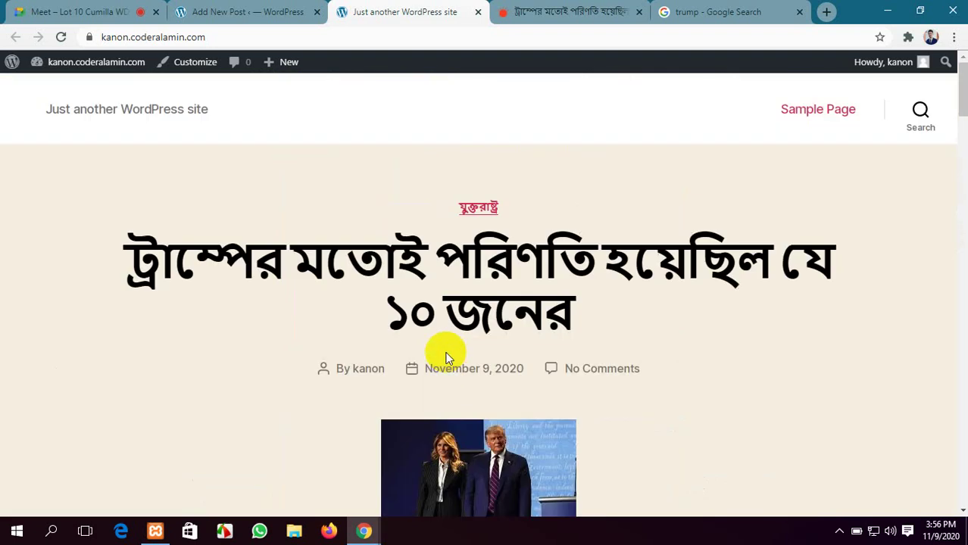
Back in the post editor, dismiss the post-published summary
{"action": "left_click", "coordinate": [235, 13]}
{"action": "scroll", "coordinate": [277, 184], "scroll_direction": "up", "scroll_amount": 10}
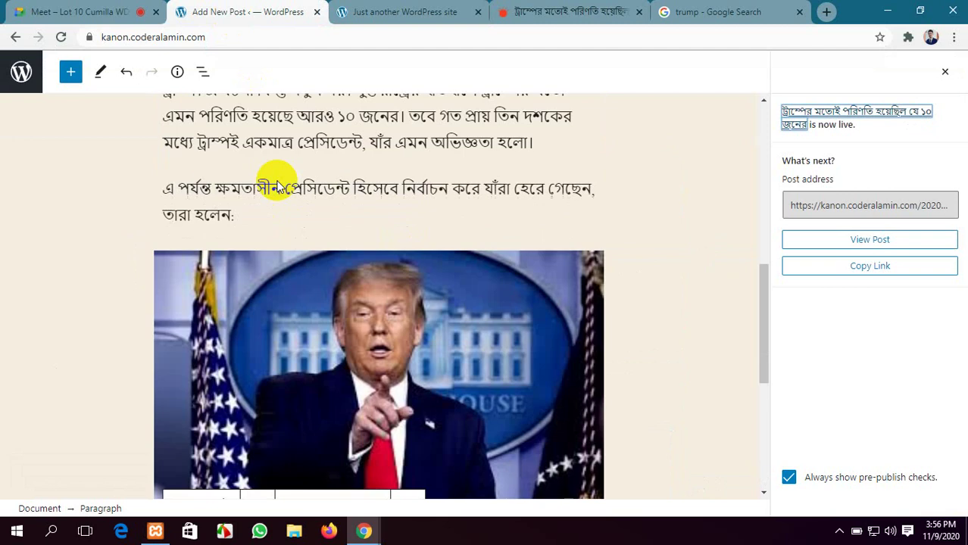
{"action": "scroll", "coordinate": [274, 183], "scroll_direction": "up", "scroll_amount": 2}
{"action": "left_click", "coordinate": [97, 9]}
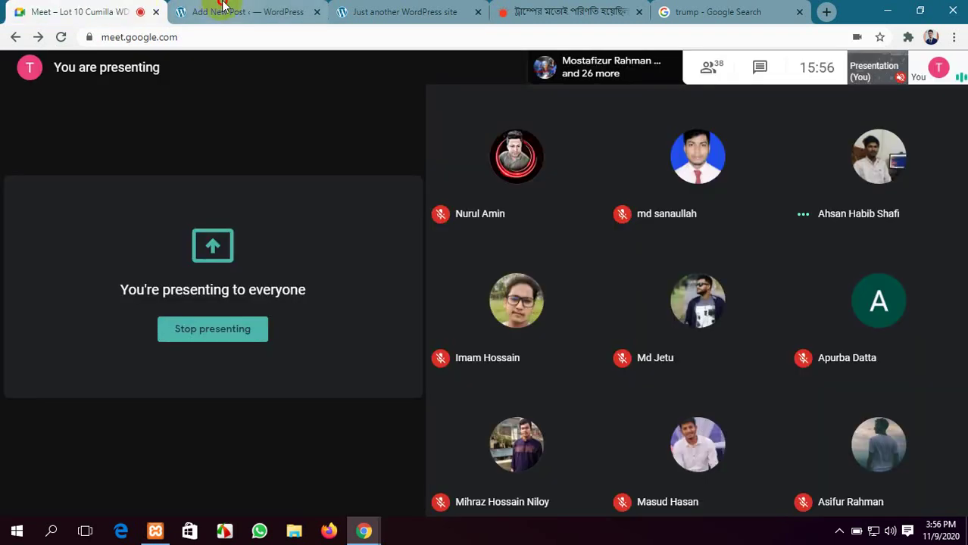
{"action": "left_click", "coordinate": [219, 11]}
{"action": "left_click", "coordinate": [945, 73]}
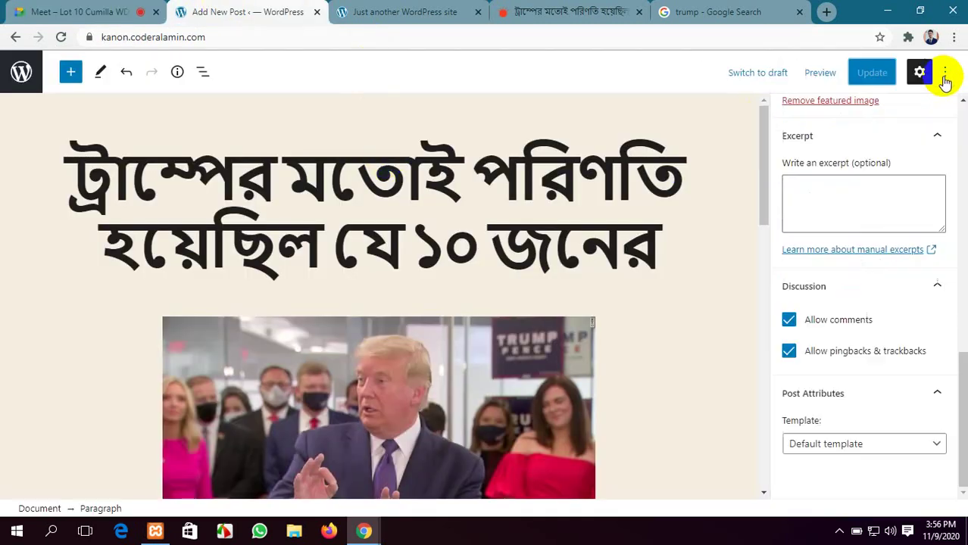
Close the editor, Prothom Alo and Google tabs, and load the Dashboard in a background tab
{"action": "left_click", "coordinate": [317, 12]}
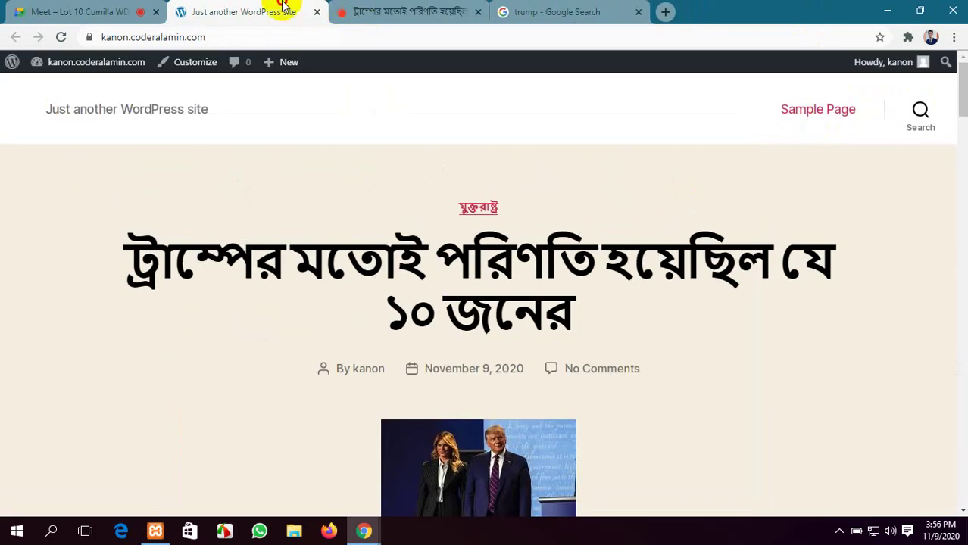
{"action": "left_click", "coordinate": [420, 10]}
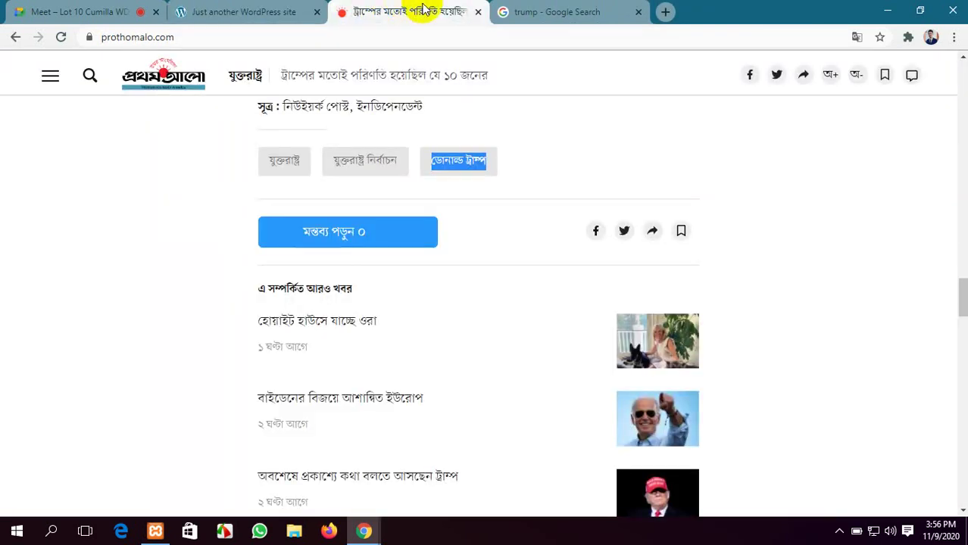
{"action": "left_click", "coordinate": [475, 13]}
{"action": "left_click", "coordinate": [480, 13]}
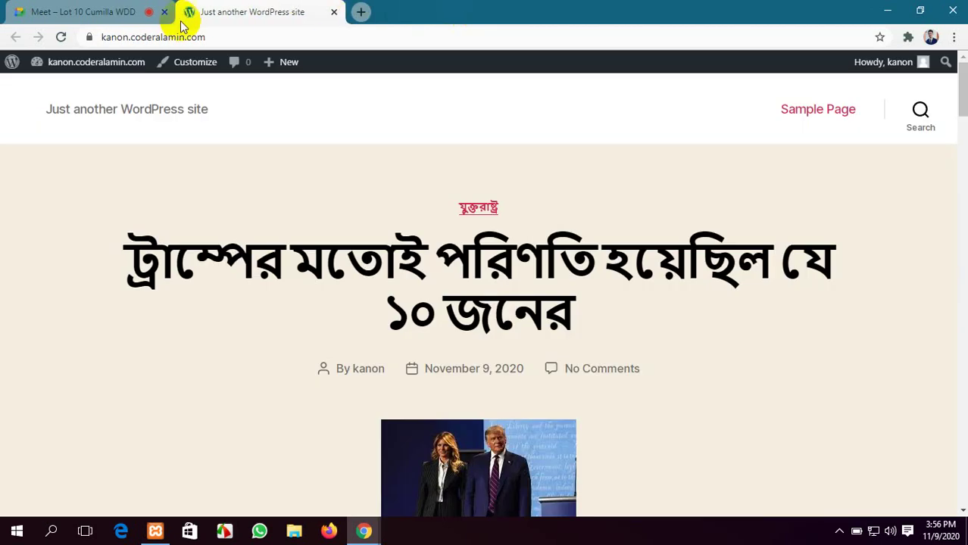
{"action": "mouse_move", "coordinate": [60, 62]}
{"action": "middle_click", "coordinate": [66, 87]}
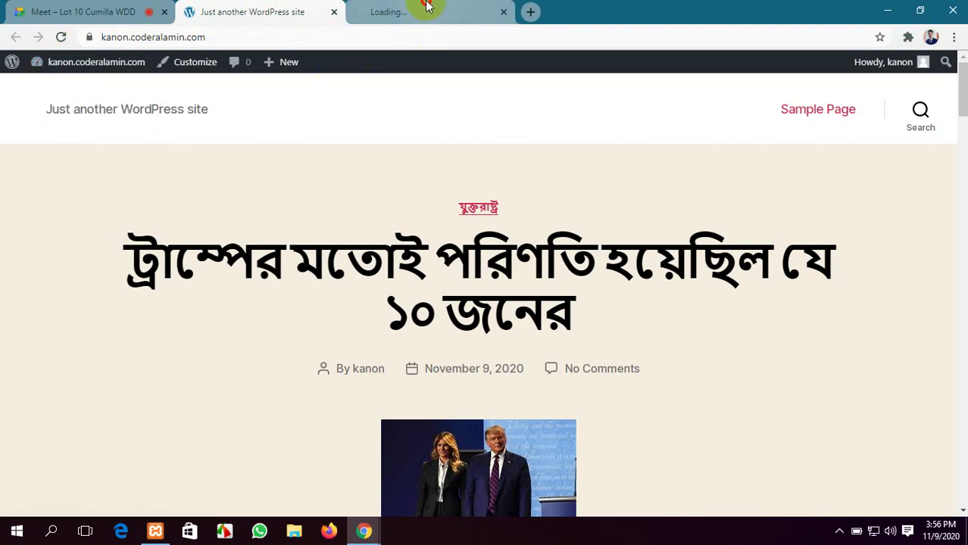
Move the Dashboard tab beside the Meet call and check the live site
{"action": "left_click_drag", "start_coordinate": [427, 6], "coordinate": [278, 10]}
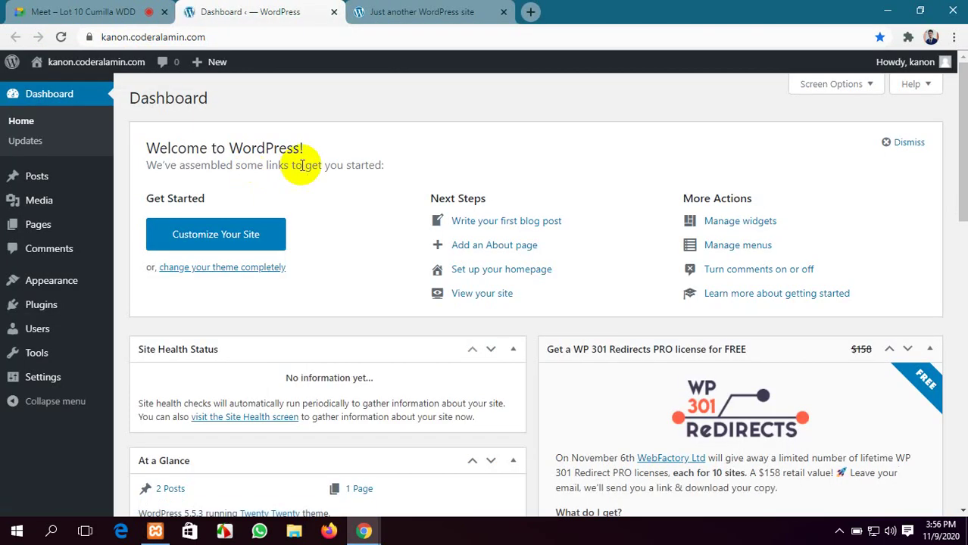
{"action": "left_click", "coordinate": [397, 9]}
{"action": "scroll", "coordinate": [410, 297], "scroll_direction": "down", "scroll_amount": 12}
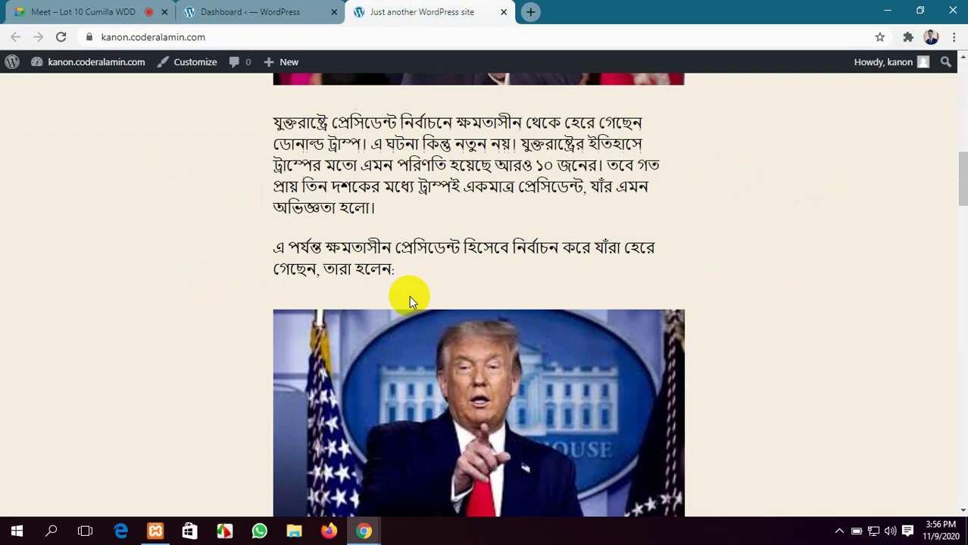
{"action": "scroll", "coordinate": [410, 302], "scroll_direction": "up", "scroll_amount": 10}
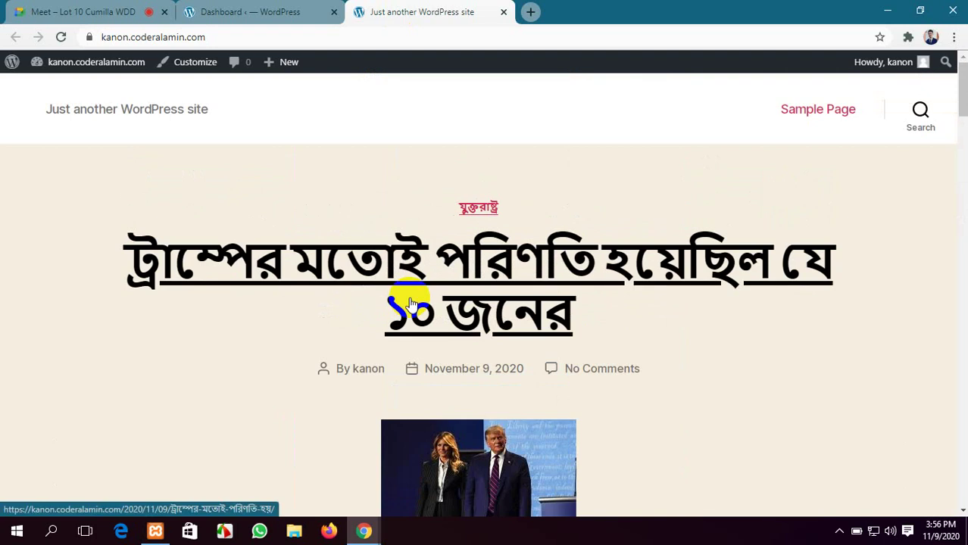
{"action": "left_click", "coordinate": [227, 11]}
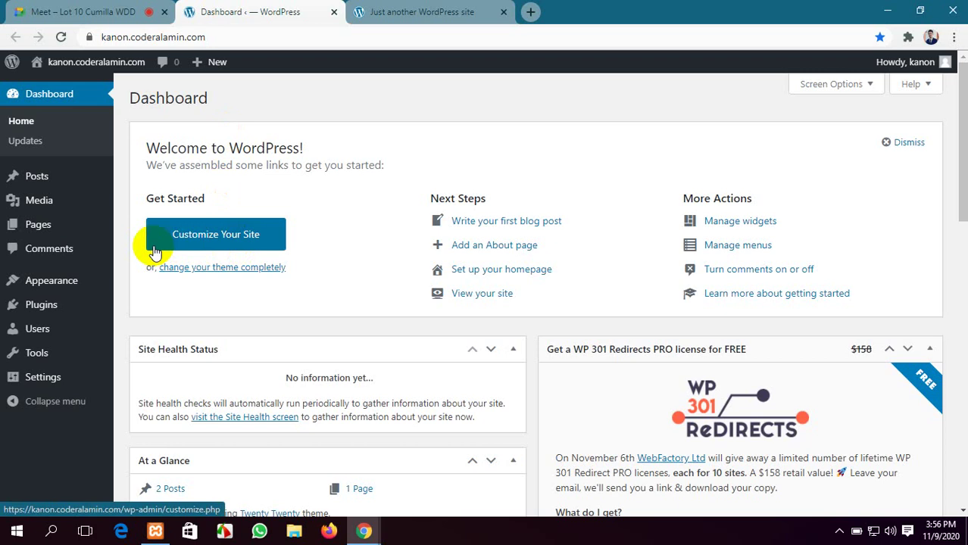
Review the published post on the live site again
{"action": "left_click", "coordinate": [84, 12]}
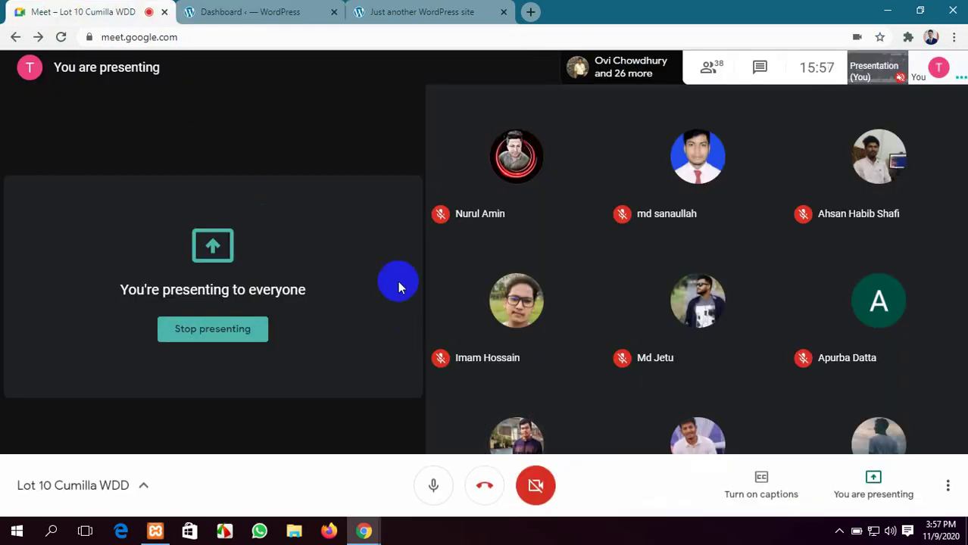
{"action": "left_click", "coordinate": [410, 7]}
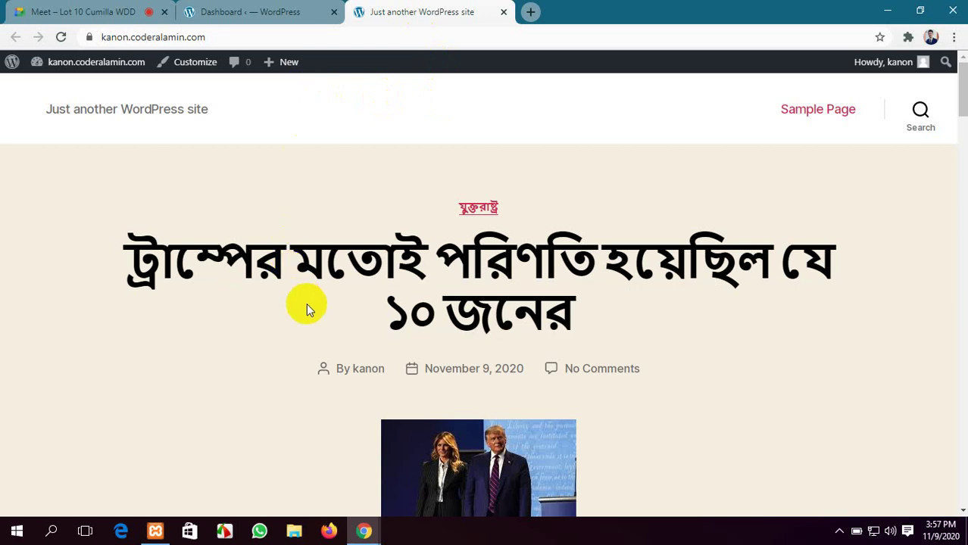
{"action": "scroll", "coordinate": [306, 303], "scroll_direction": "down", "scroll_amount": 2}
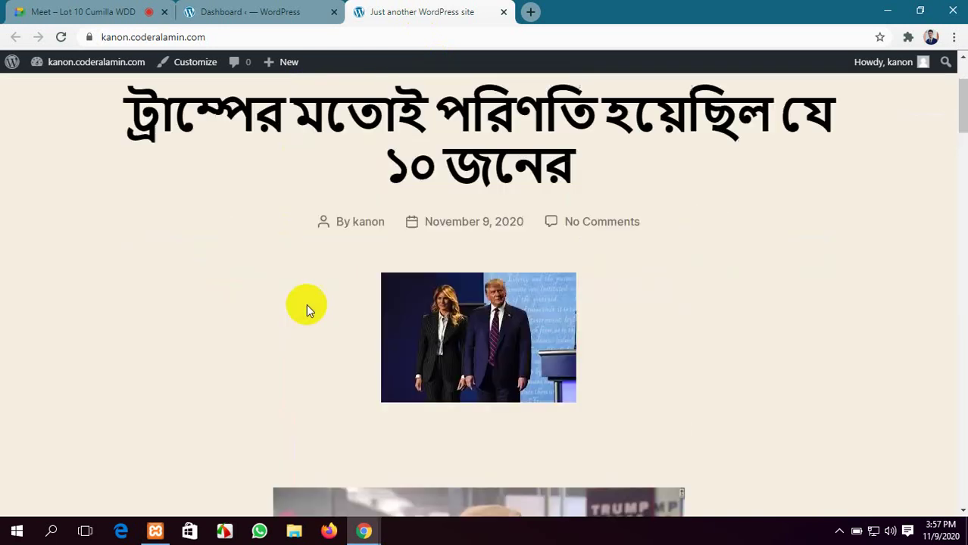
{"action": "scroll", "coordinate": [306, 304], "scroll_direction": "up", "scroll_amount": 2}
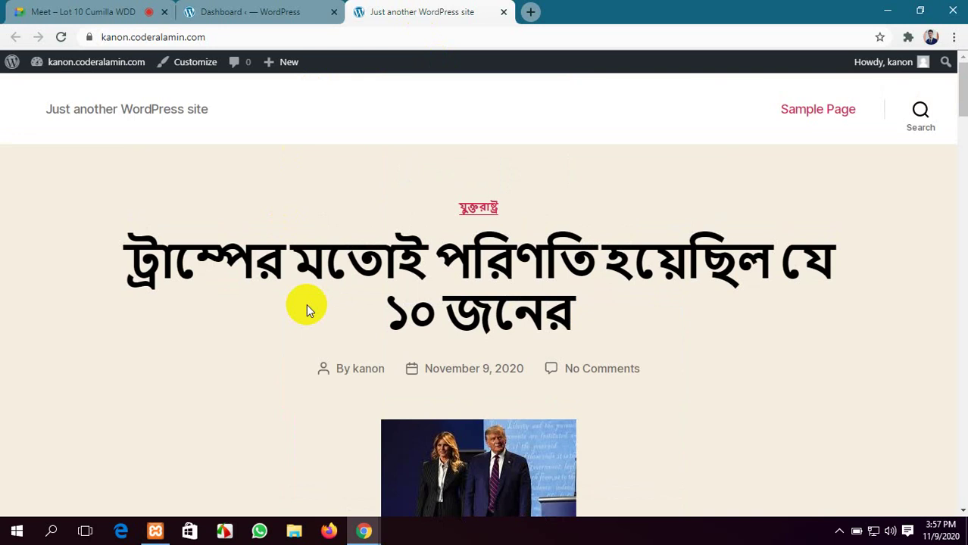
{"action": "scroll", "coordinate": [305, 305], "scroll_direction": "down", "scroll_amount": 10}
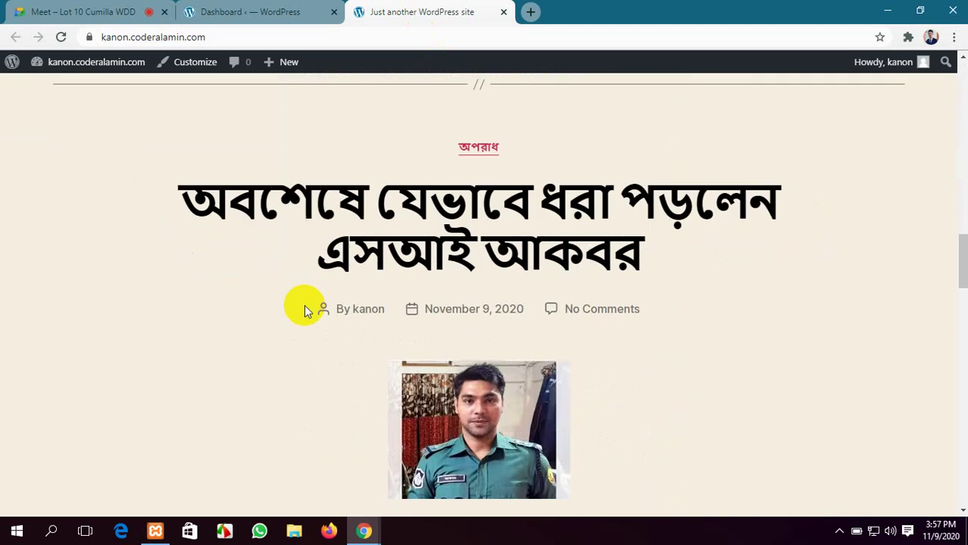
{"action": "scroll", "coordinate": [304, 305], "scroll_direction": "down", "scroll_amount": 15}
{"action": "scroll", "coordinate": [302, 306], "scroll_direction": "up", "scroll_amount": 8}
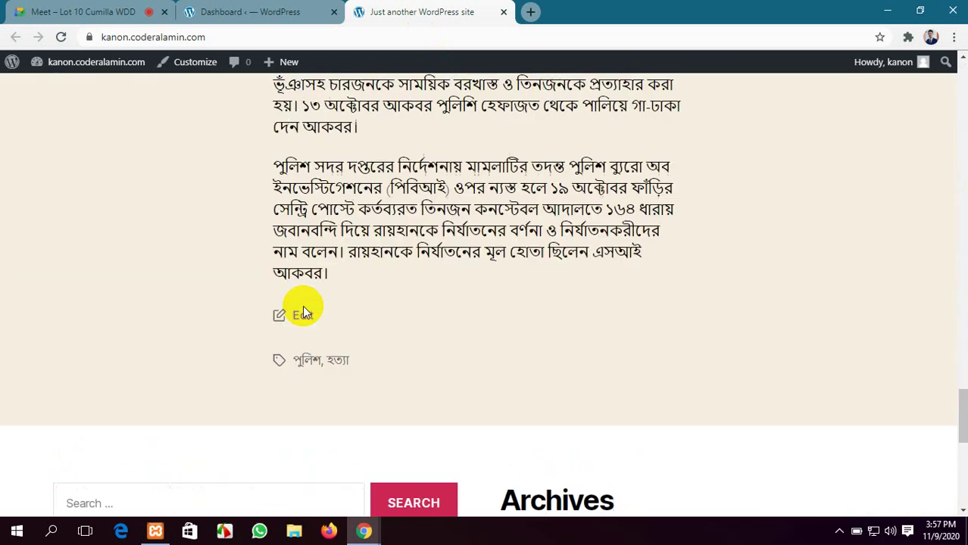
{"action": "scroll", "coordinate": [303, 308], "scroll_direction": "up", "scroll_amount": 20}
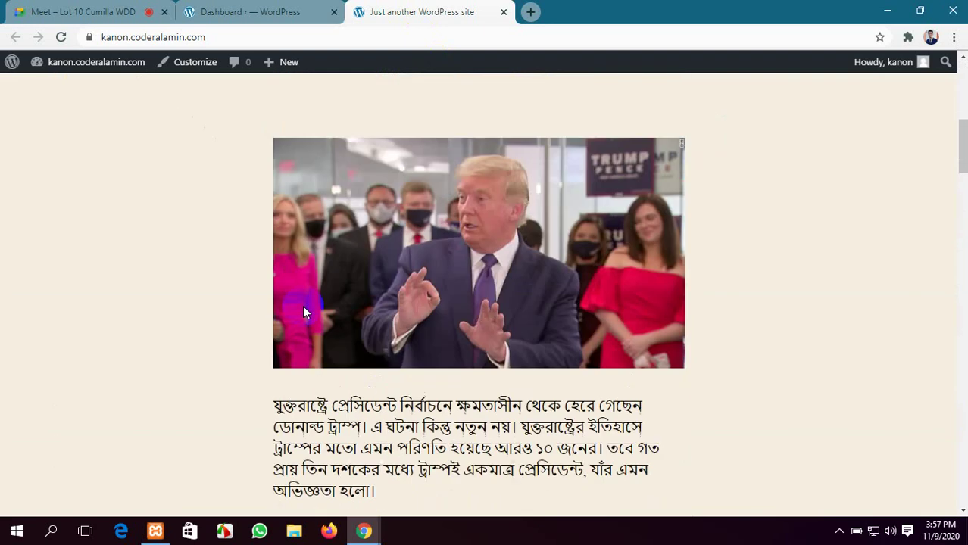
{"action": "scroll", "coordinate": [303, 305], "scroll_direction": "up", "scroll_amount": 6}
Open Posts > Add New in its own tab, switch to it, and start a blank tab
{"action": "left_click", "coordinate": [263, 14]}
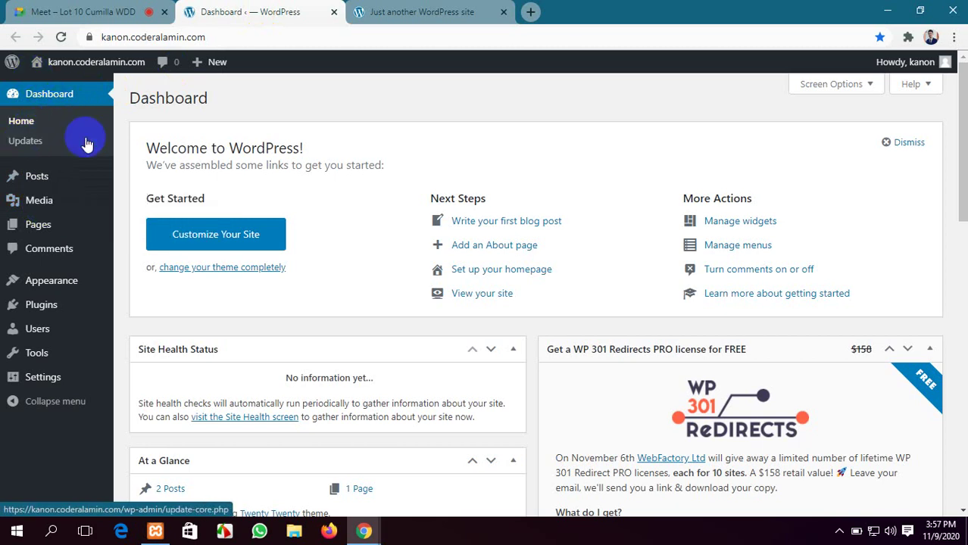
{"action": "mouse_move", "coordinate": [48, 204]}
{"action": "mouse_move", "coordinate": [44, 177]}
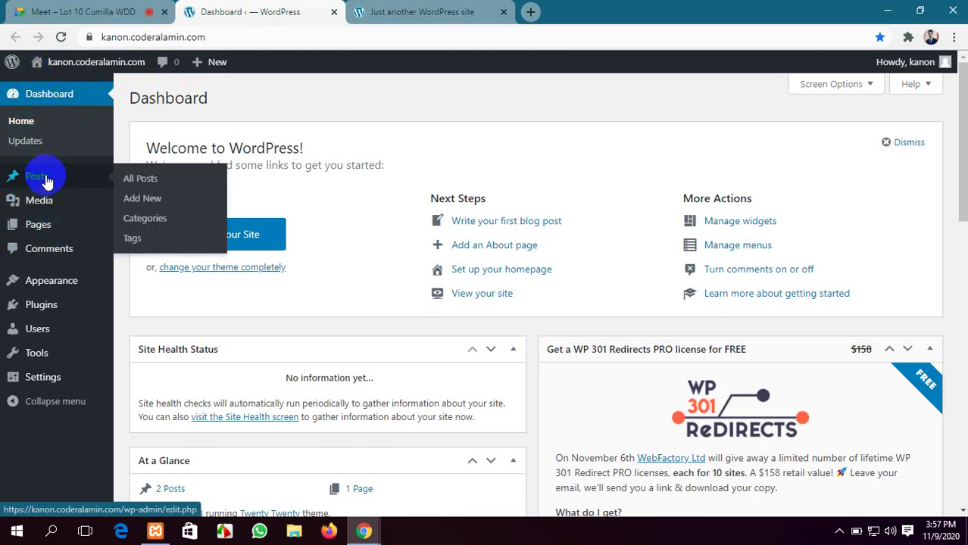
{"action": "middle_click", "coordinate": [136, 206]}
{"action": "left_click", "coordinate": [454, 10]}
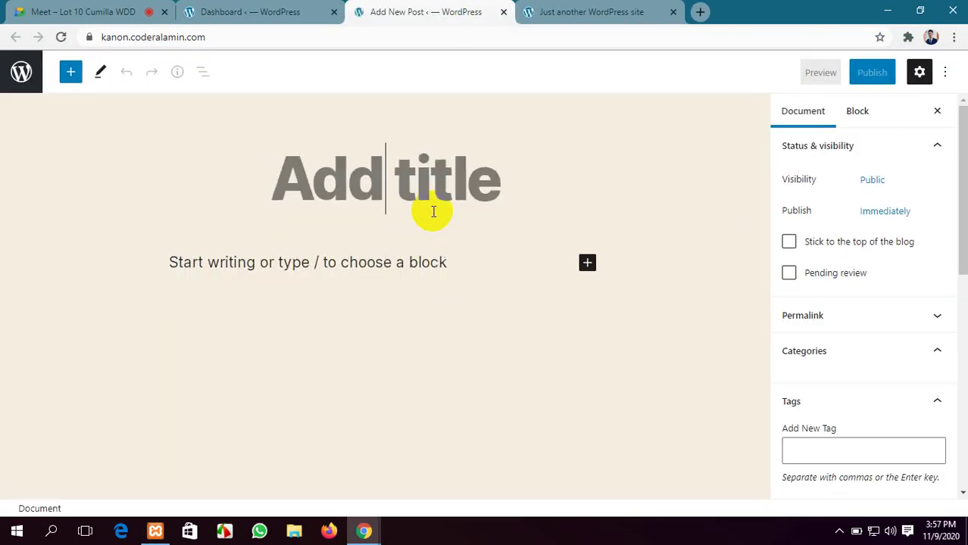
{"action": "left_click", "coordinate": [702, 11]}
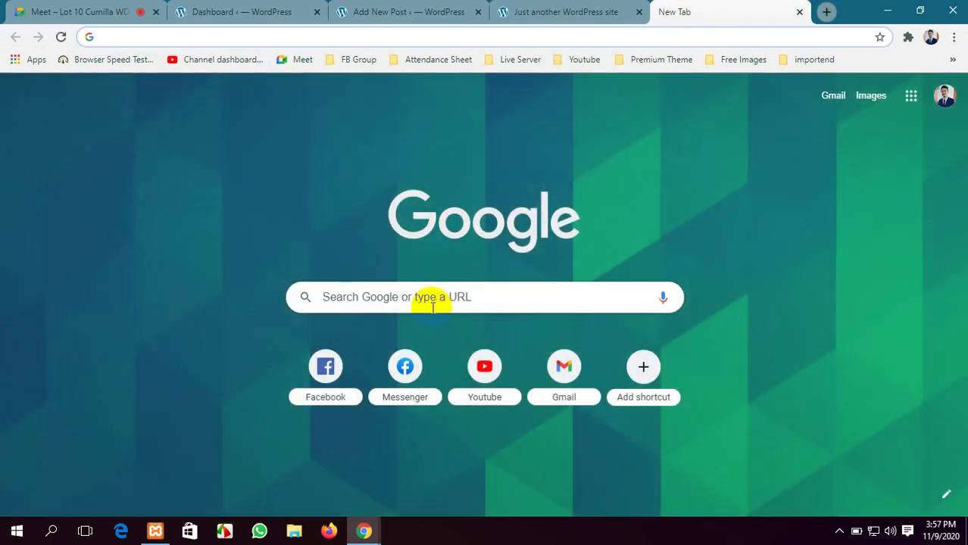
Search 'prothom alo.com', open prothomalo.com, and close the unreachable daily-prothomalo tab
{"action": "type", "text": "prothom alo.com"}
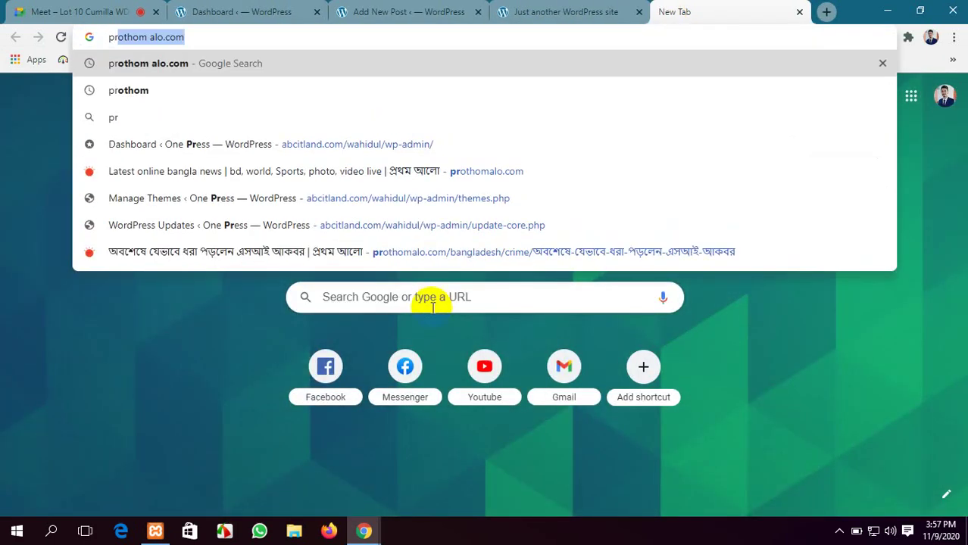
{"action": "left_click", "coordinate": [433, 306]}
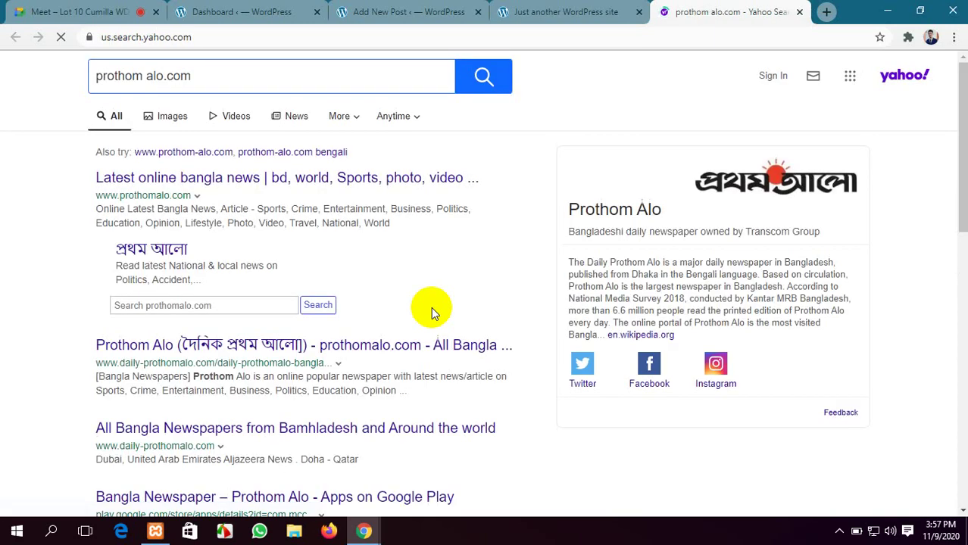
{"action": "left_click", "coordinate": [206, 347]}
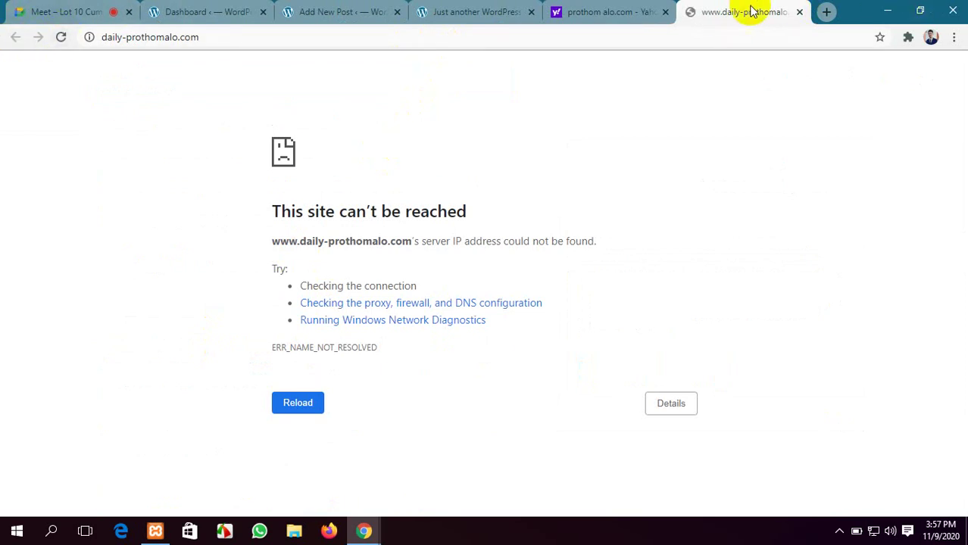
{"action": "left_click", "coordinate": [611, 12]}
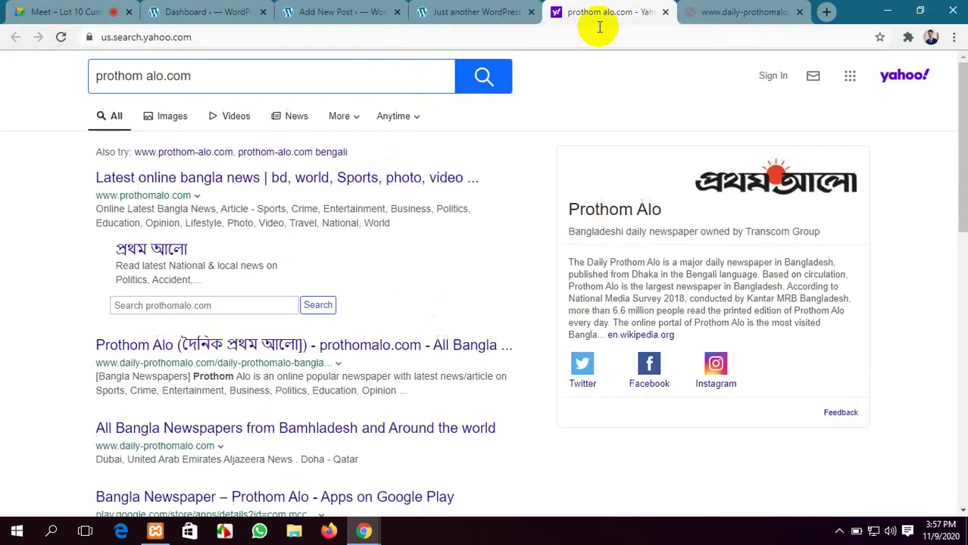
{"action": "left_click", "coordinate": [196, 178]}
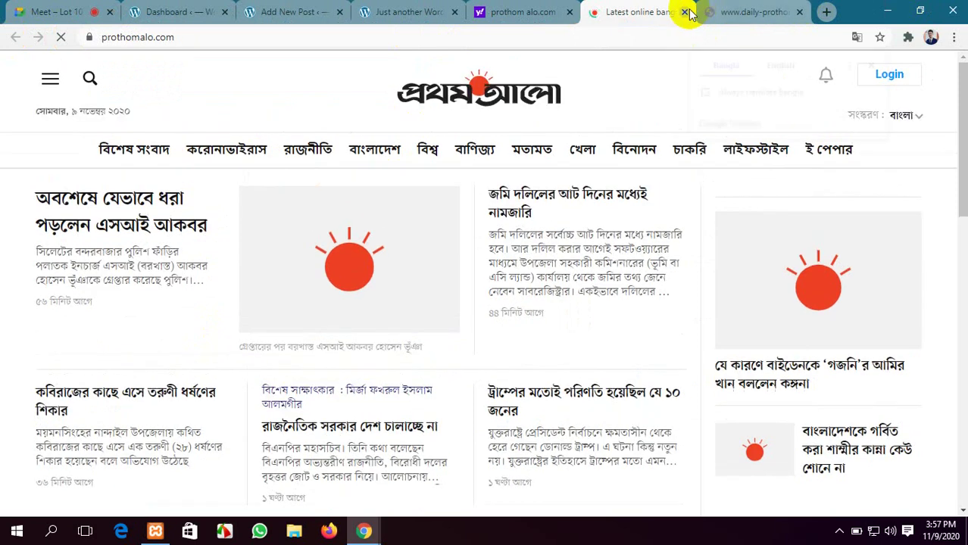
{"action": "left_click", "coordinate": [799, 11]}
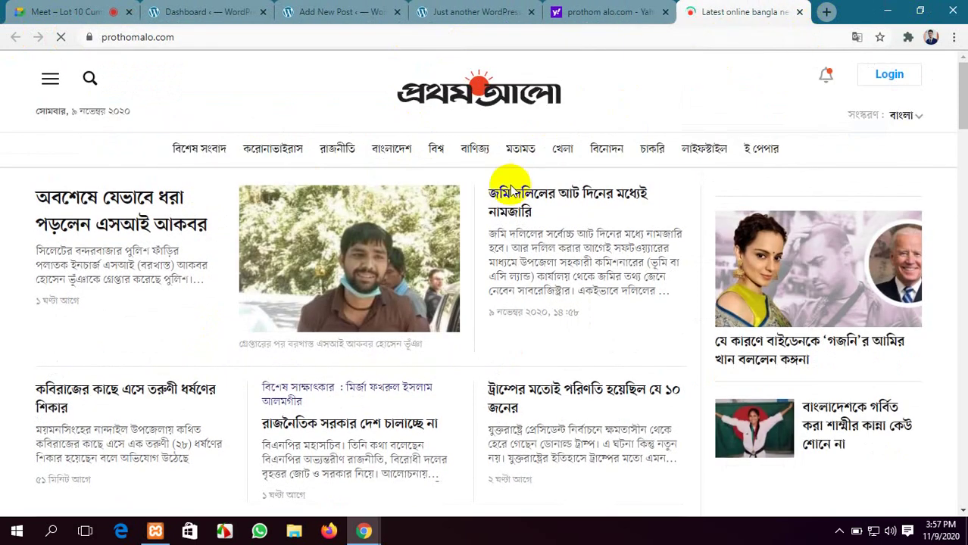
{"action": "left_click", "coordinate": [905, 115]}
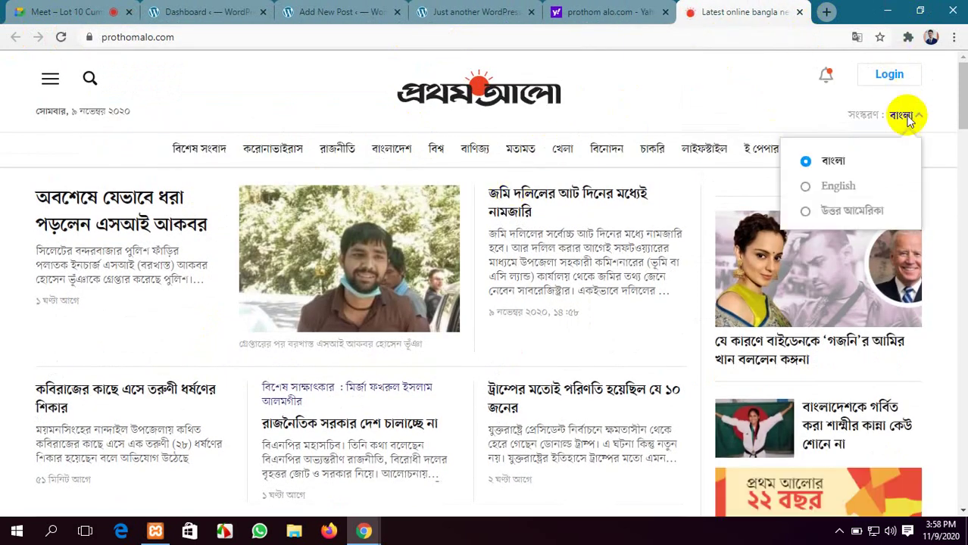
Switch Prothom Alo to English and open the Sports article about Leicester taking top spot
{"action": "left_click", "coordinate": [825, 193]}
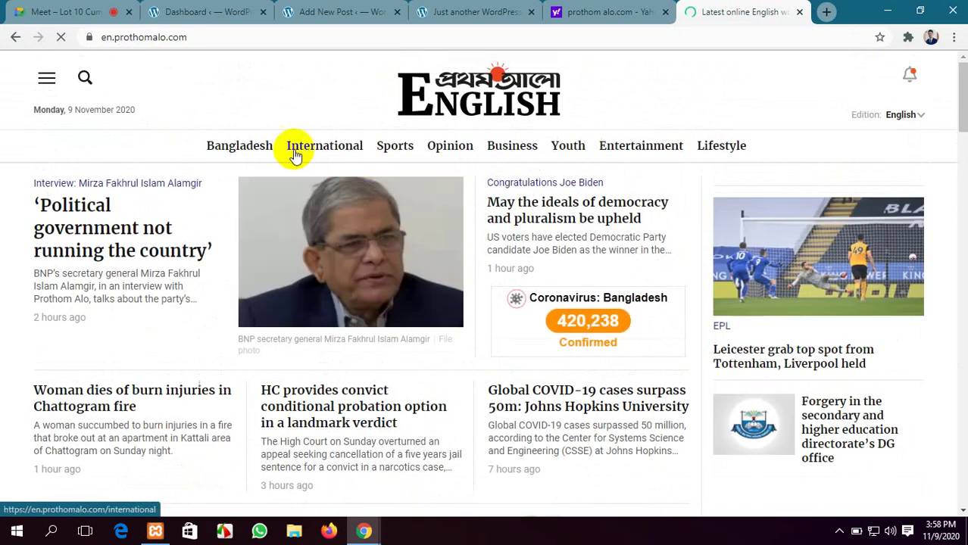
{"action": "left_click", "coordinate": [237, 144]}
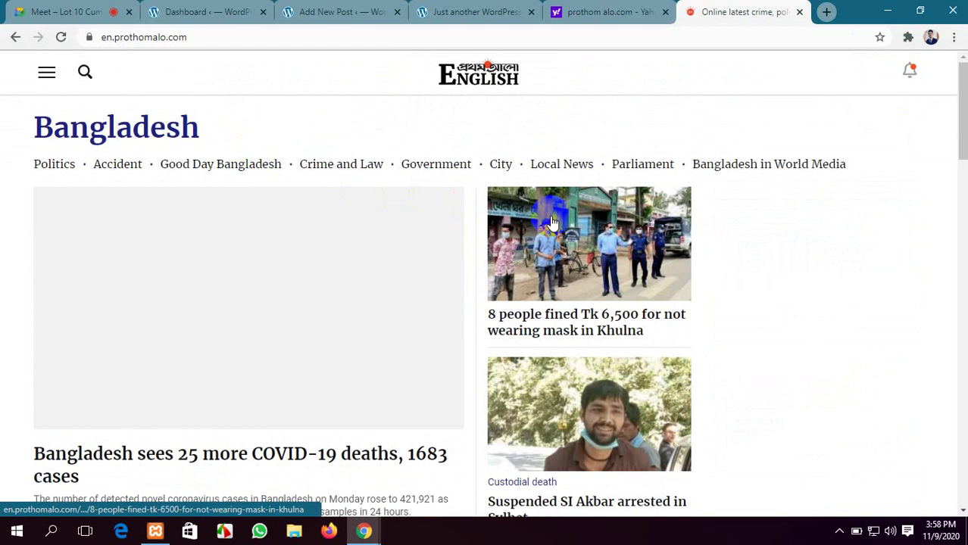
{"action": "scroll", "coordinate": [339, 165], "scroll_direction": "down", "scroll_amount": 3}
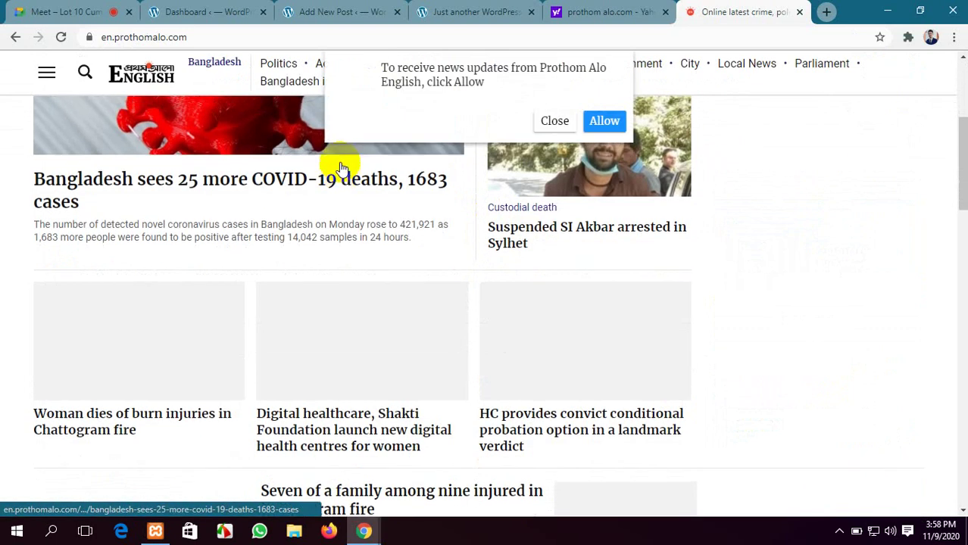
{"action": "scroll", "coordinate": [341, 168], "scroll_direction": "up", "scroll_amount": 3}
{"action": "left_click", "coordinate": [554, 120]}
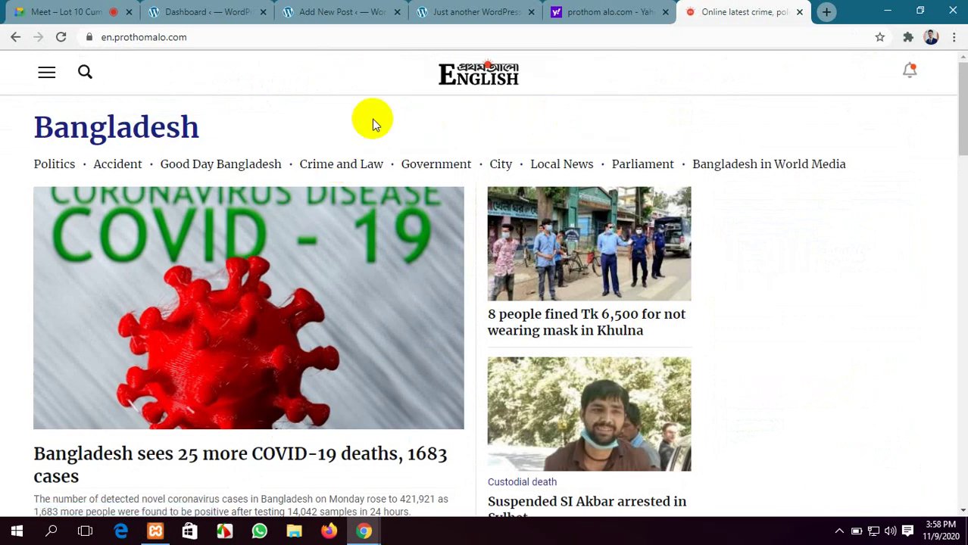
{"action": "left_click", "coordinate": [16, 38]}
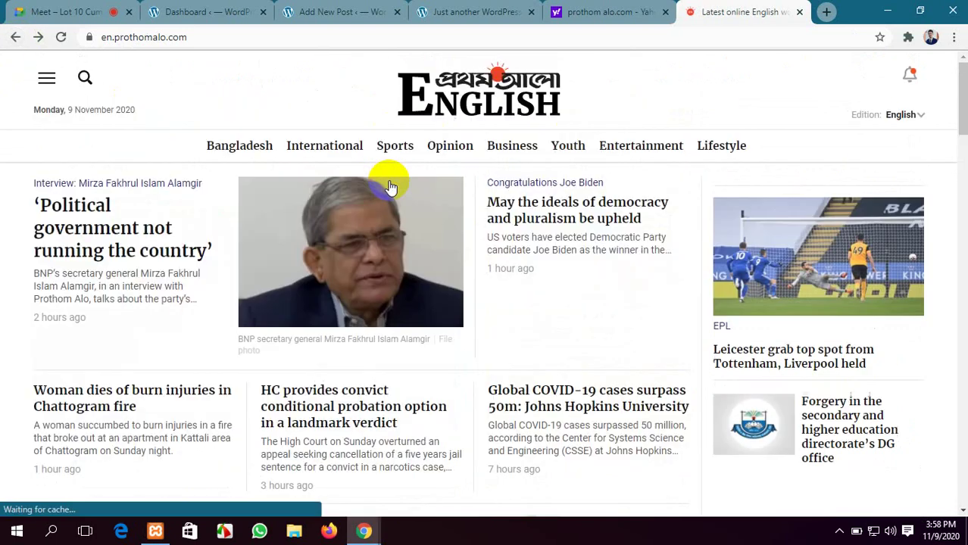
{"action": "left_click", "coordinate": [397, 145]}
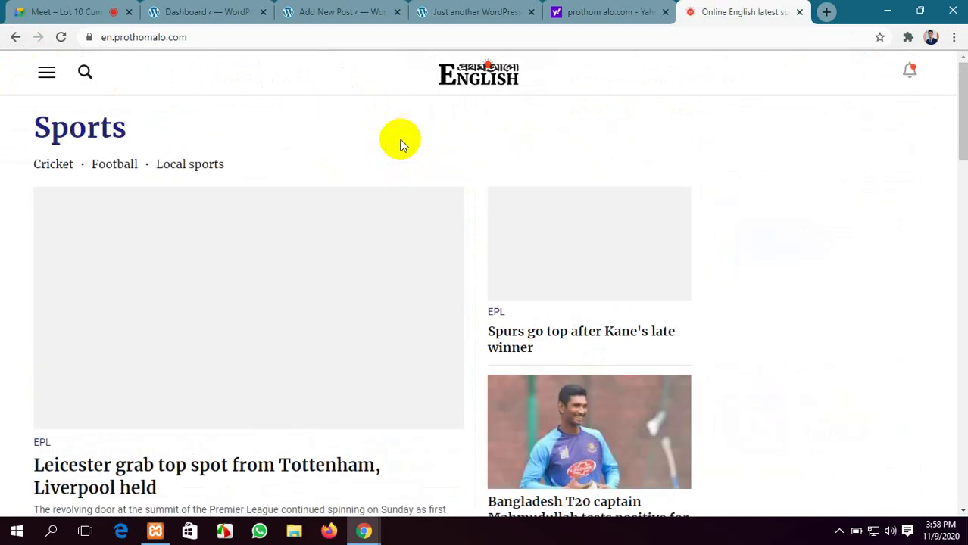
{"action": "scroll", "coordinate": [401, 141], "scroll_direction": "down", "scroll_amount": 3}
{"action": "left_click", "coordinate": [225, 253]}
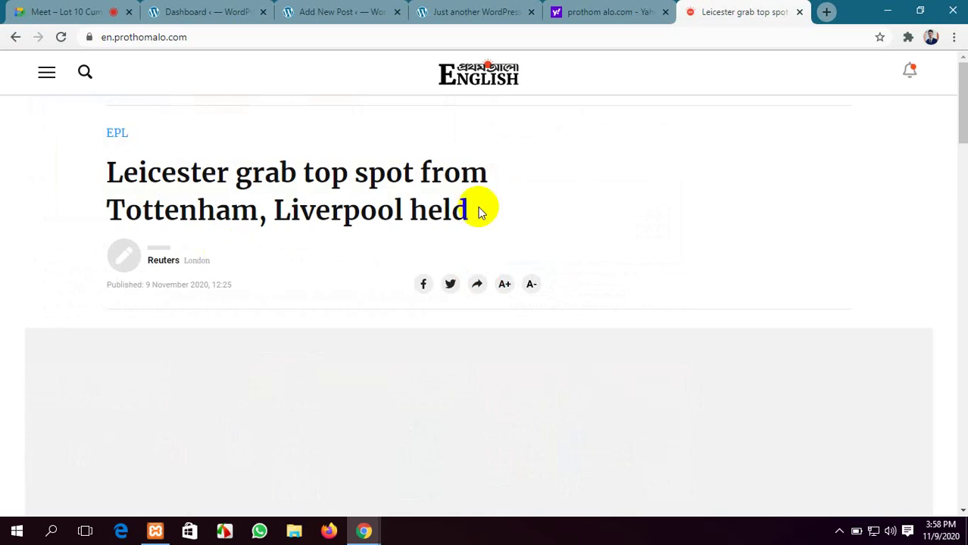
Copy the headline 'Leicester grab top spot from Tottenham, Liverpool held' into the post title
{"action": "left_click_drag", "start_coordinate": [468, 212], "coordinate": [106, 179]}
{"action": "key", "text": "ctrl+c"}
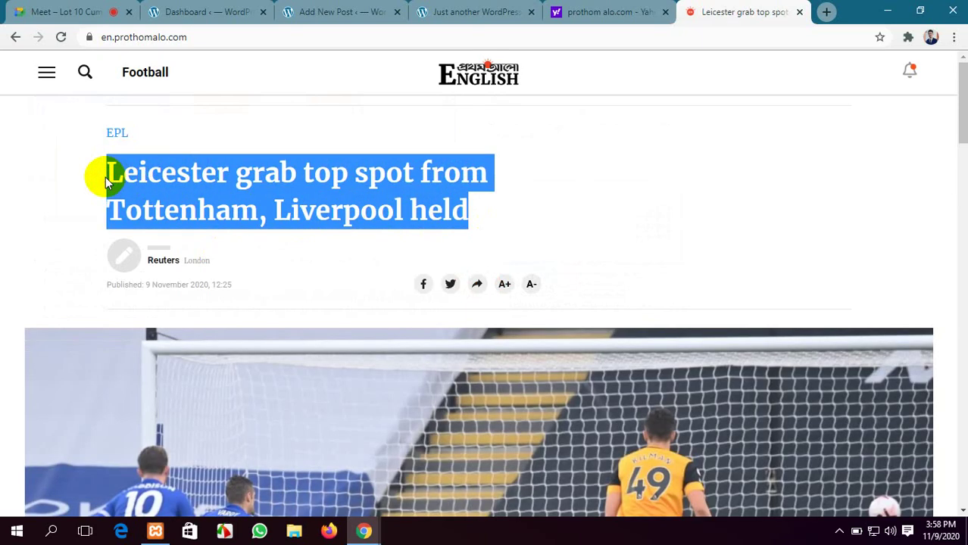
{"action": "left_click", "coordinate": [339, 11]}
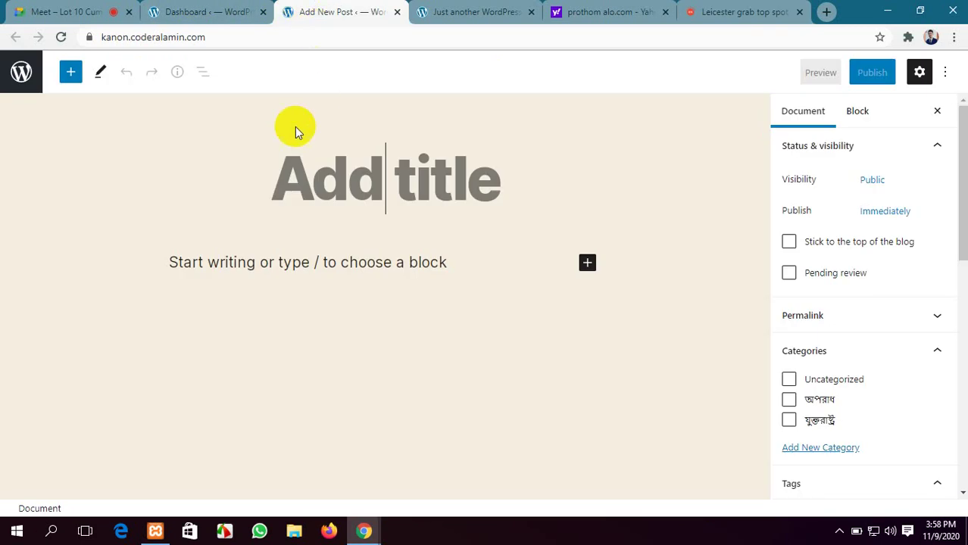
{"action": "left_click", "coordinate": [321, 160]}
{"action": "key", "text": "ctrl+v"}
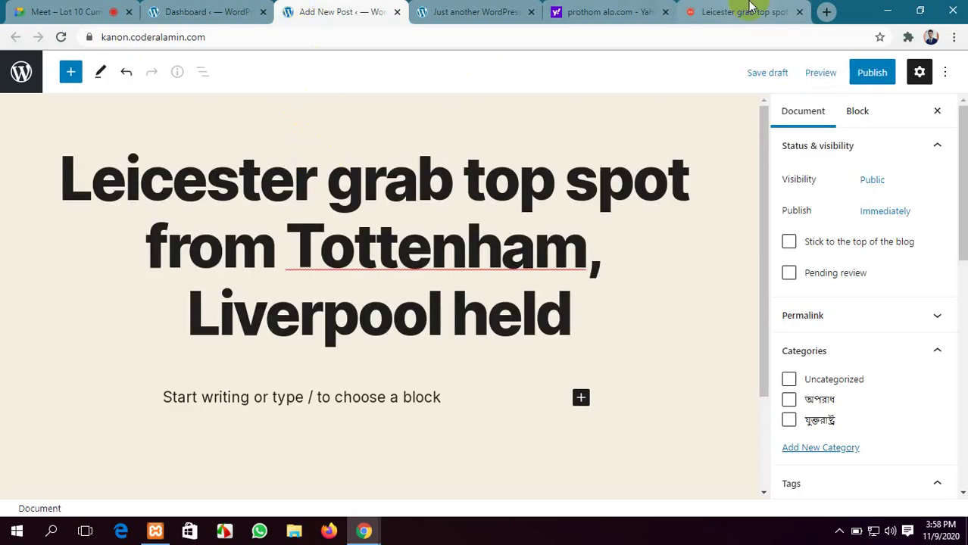
Start saving the article photo, cancel it, and open a new blank tab
{"action": "left_click", "coordinate": [741, 9]}
{"action": "scroll", "coordinate": [309, 324], "scroll_direction": "down", "scroll_amount": 3}
{"action": "right_click", "coordinate": [438, 249]}
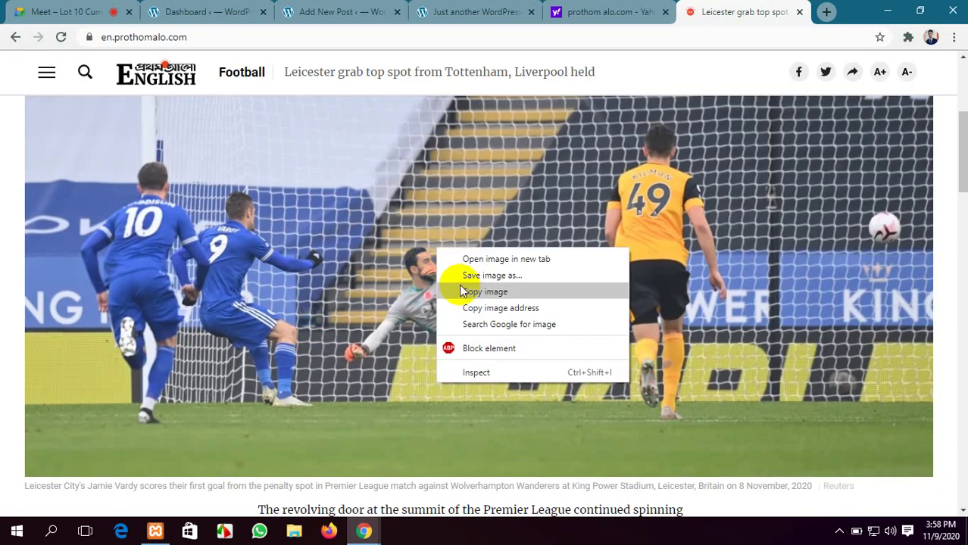
{"action": "left_click", "coordinate": [486, 274]}
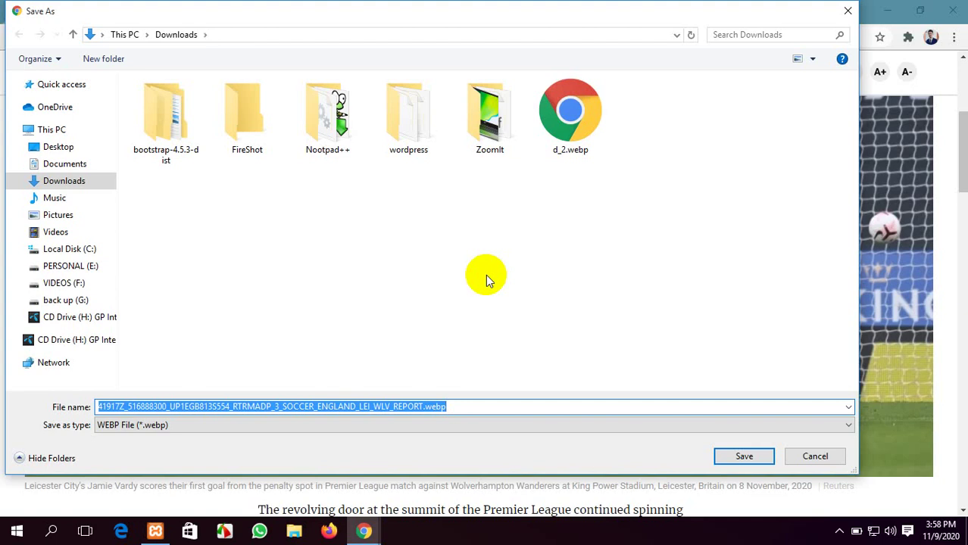
{"action": "left_click", "coordinate": [815, 456]}
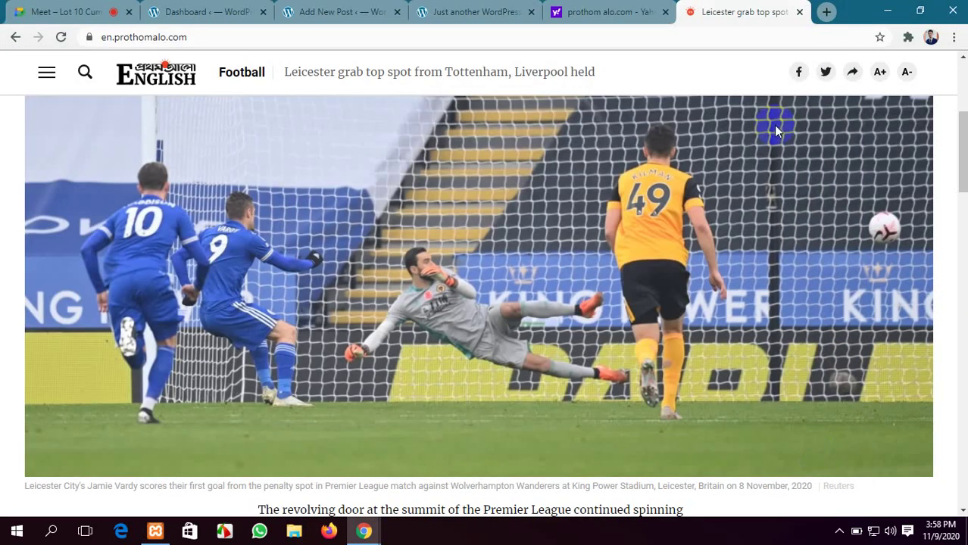
{"action": "left_click", "coordinate": [827, 13]}
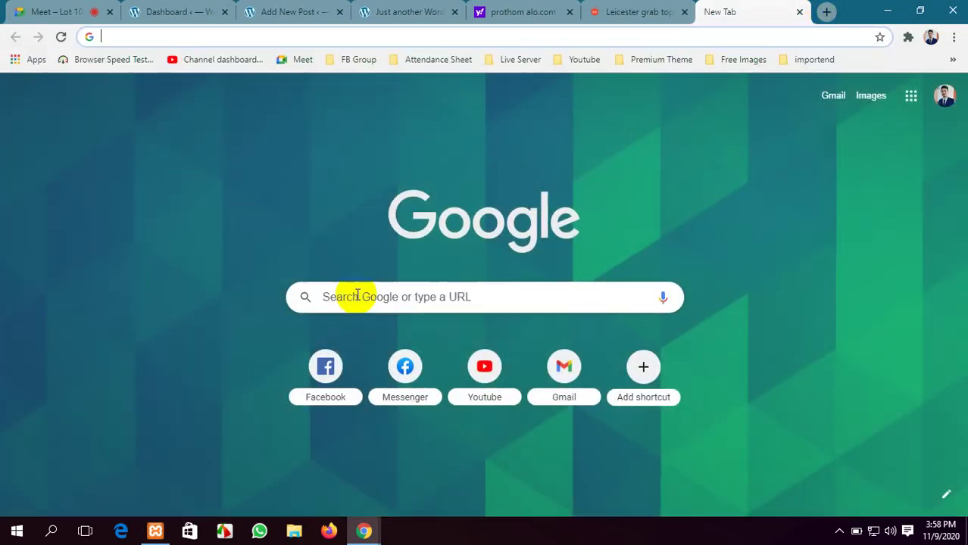
Search Google Images for football and save the 5-a-side photo as download (3).jpg
{"action": "left_click", "coordinate": [872, 96]}
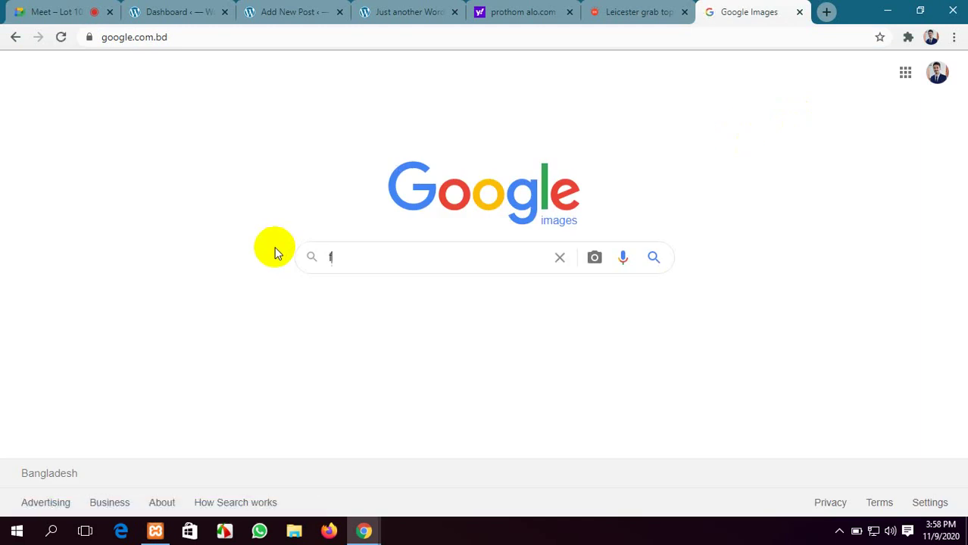
{"action": "type", "text": "oot"}
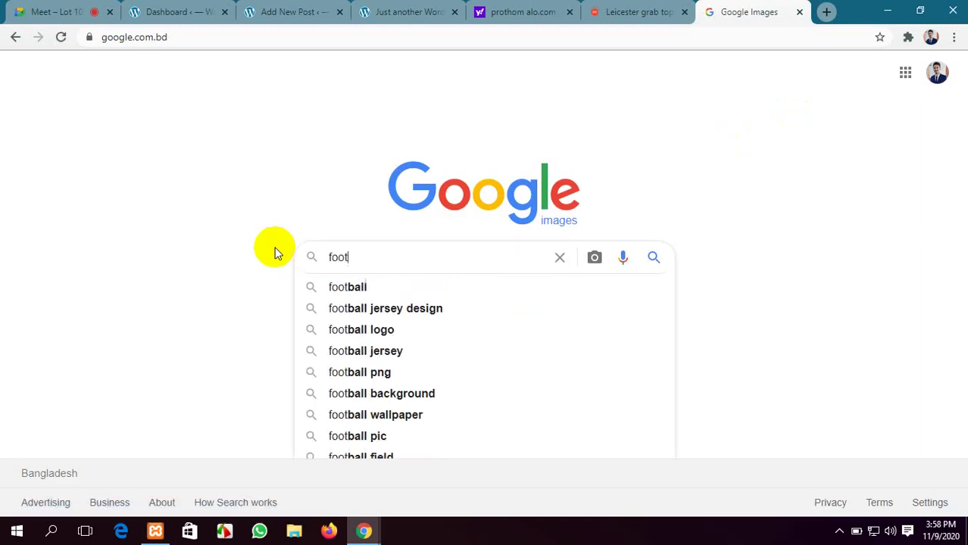
{"action": "left_click", "coordinate": [421, 287]}
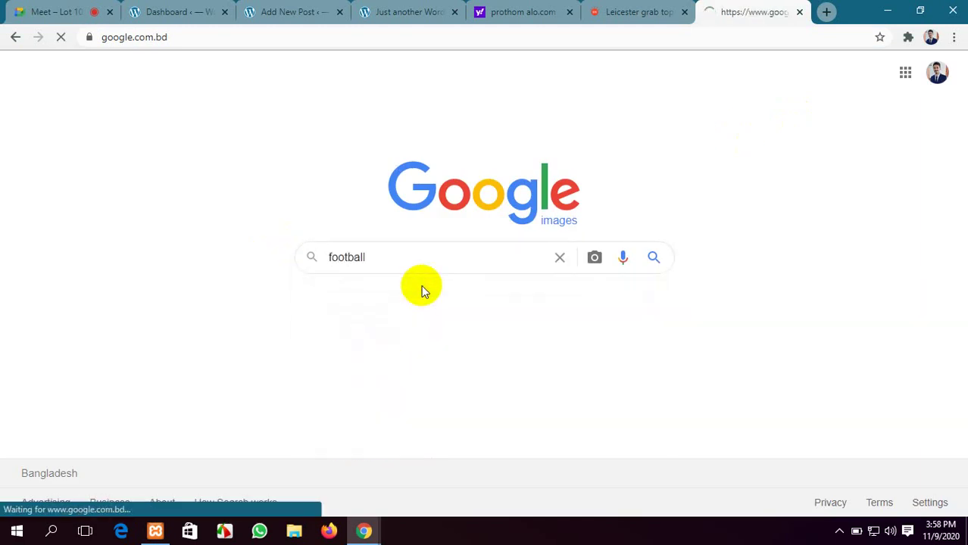
{"action": "scroll", "coordinate": [422, 285], "scroll_direction": "down", "scroll_amount": 3}
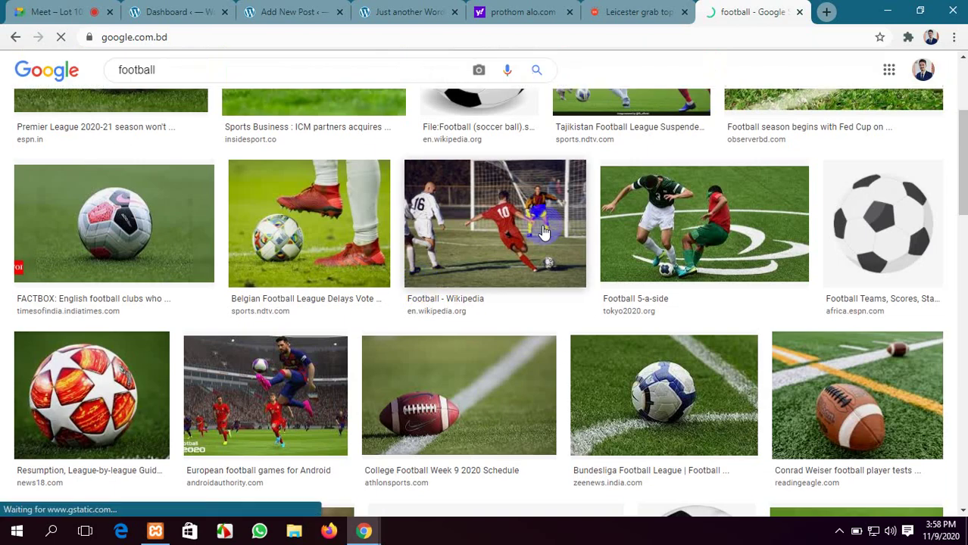
{"action": "left_click", "coordinate": [712, 231]}
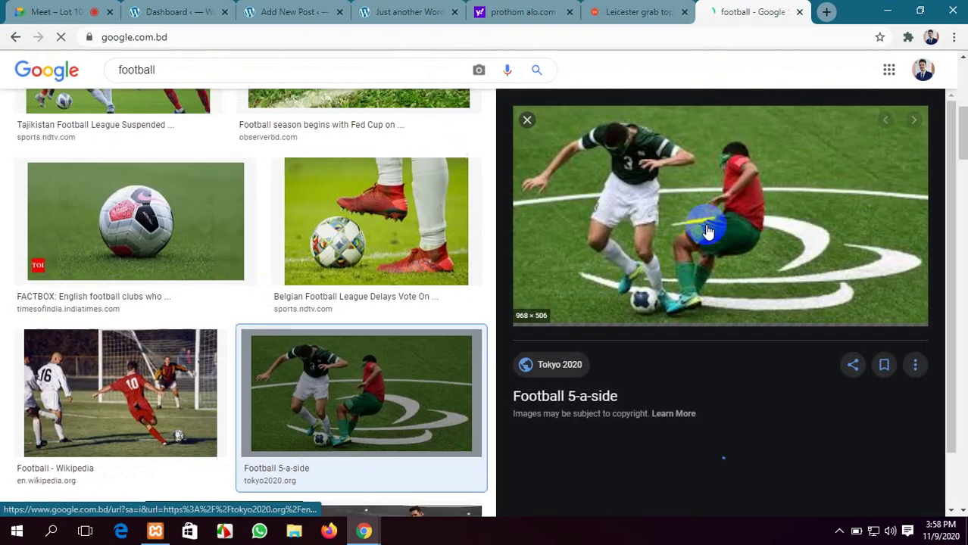
{"action": "right_click", "coordinate": [626, 158]}
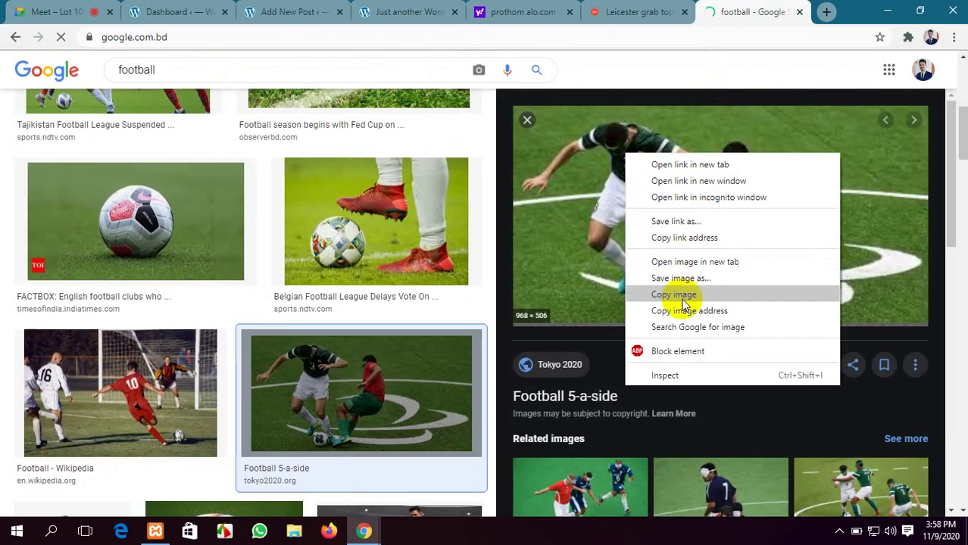
{"action": "left_click", "coordinate": [693, 279]}
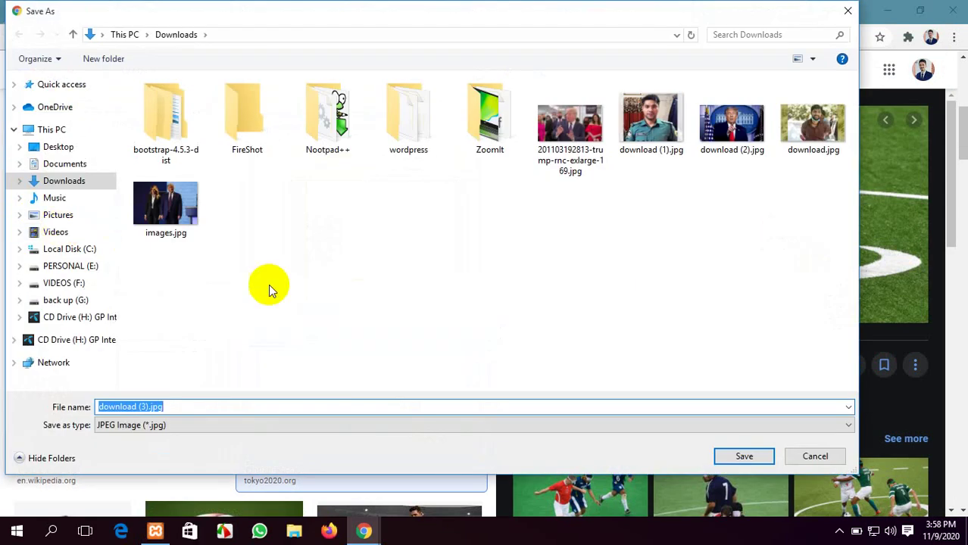
{"action": "left_click", "coordinate": [744, 457]}
Save the FACTBOX football close-up as download (4).jpg and return to the post draft
{"action": "scroll", "coordinate": [720, 417], "scroll_direction": "down", "scroll_amount": 4}
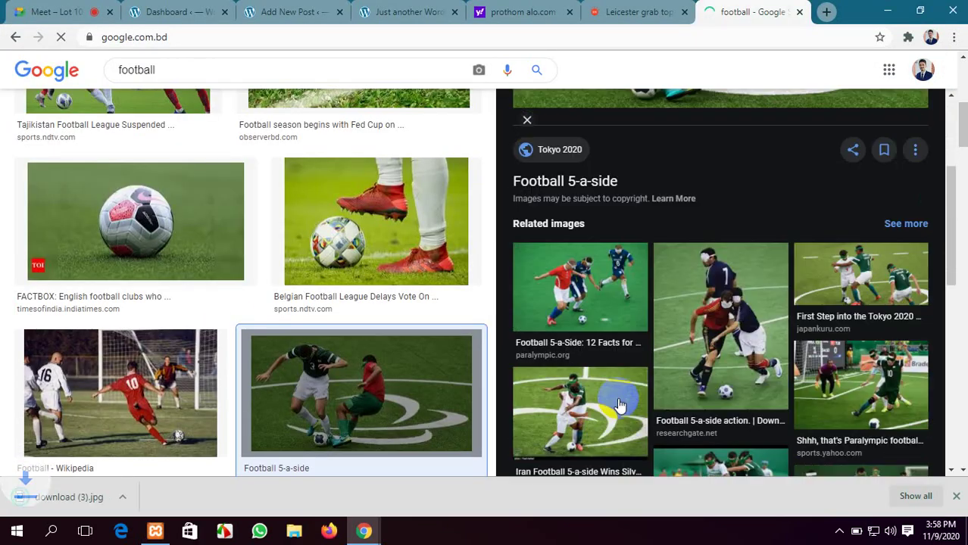
{"action": "left_click", "coordinate": [598, 246]}
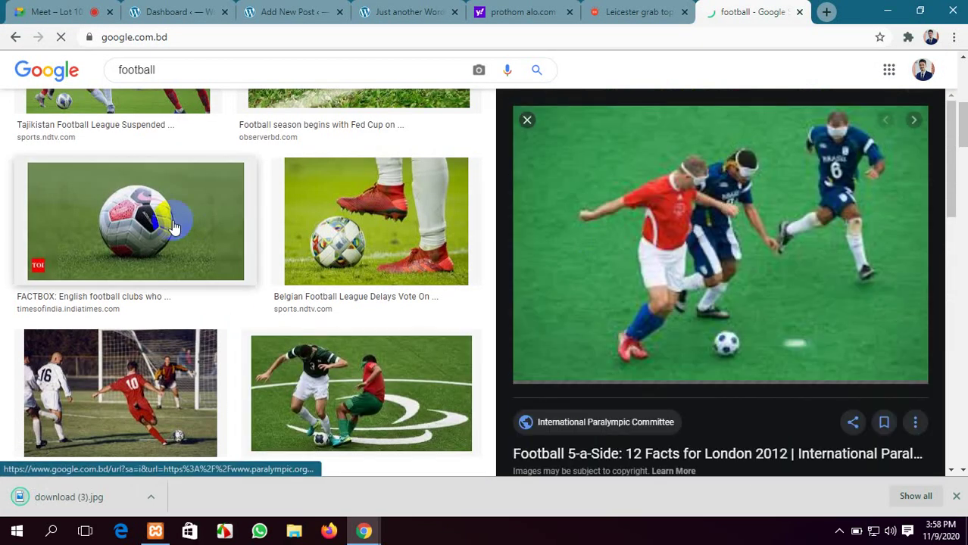
{"action": "left_click", "coordinate": [133, 223]}
{"action": "right_click", "coordinate": [688, 204]}
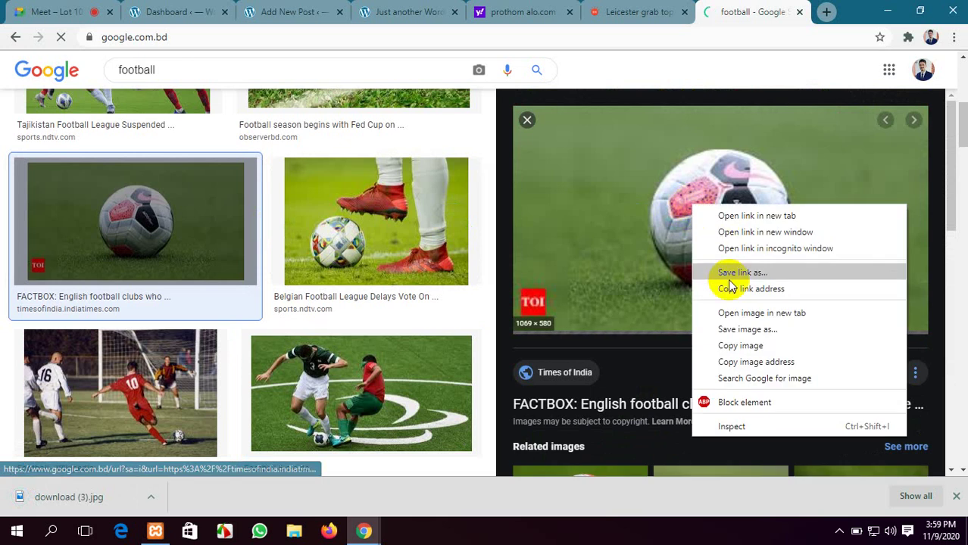
{"action": "left_click", "coordinate": [732, 326]}
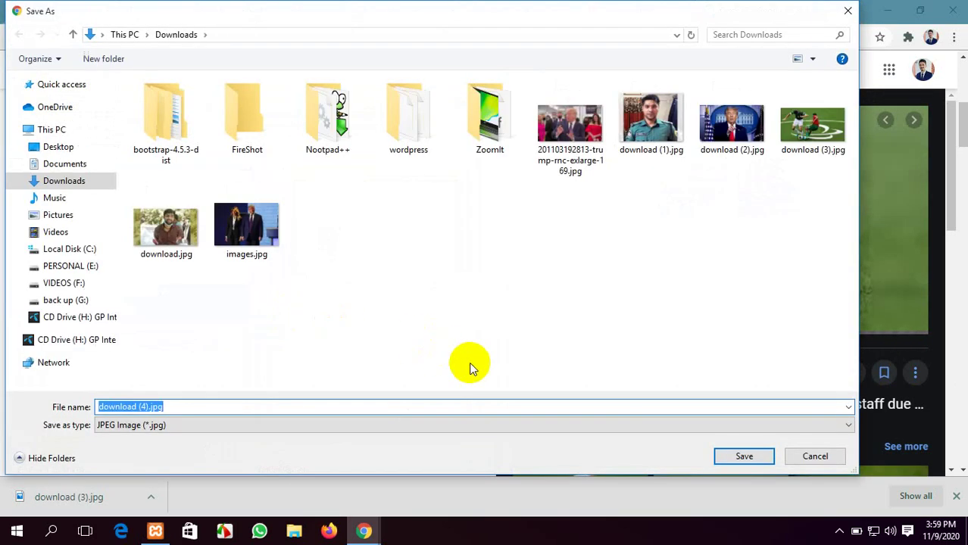
{"action": "left_click", "coordinate": [743, 456]}
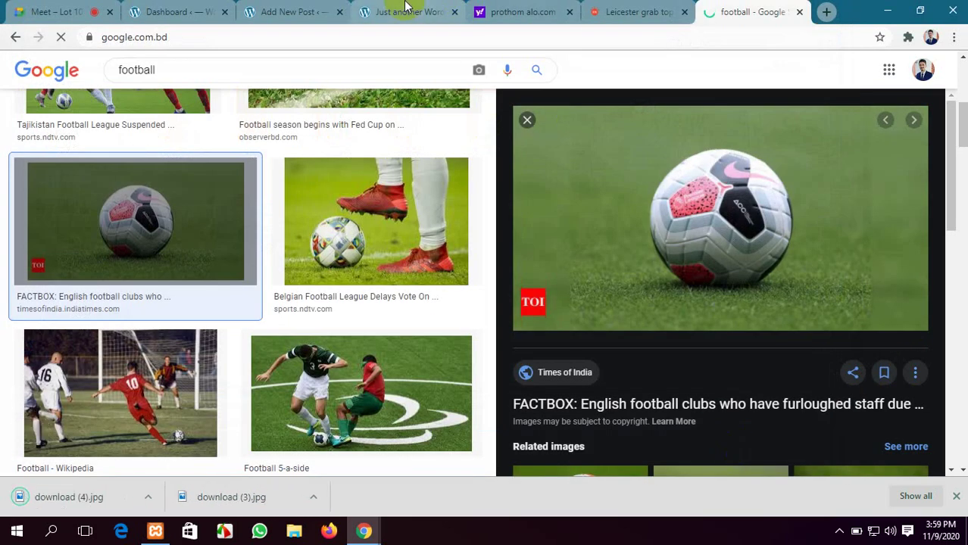
{"action": "left_click", "coordinate": [295, 12]}
{"action": "scroll", "coordinate": [417, 316], "scroll_direction": "down", "scroll_amount": 2}
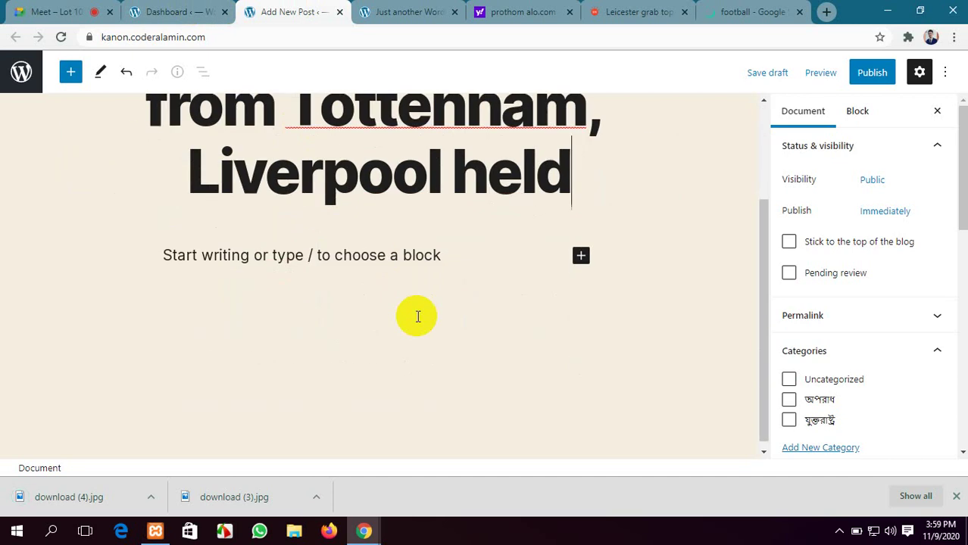
Select the Leicester article body from 'The revolving door' through 'twice on target.'
{"action": "left_click", "coordinate": [625, 12]}
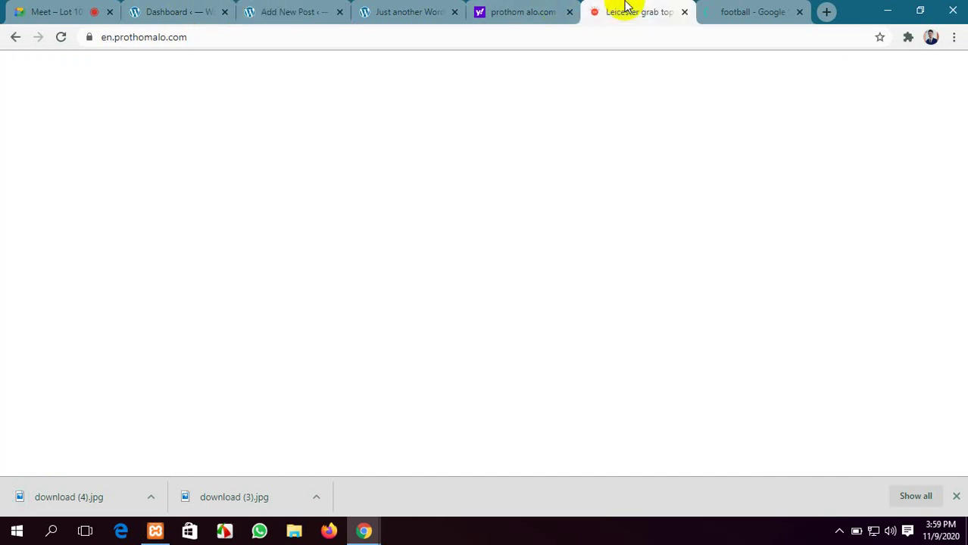
{"action": "scroll", "coordinate": [545, 250], "scroll_direction": "down", "scroll_amount": 3}
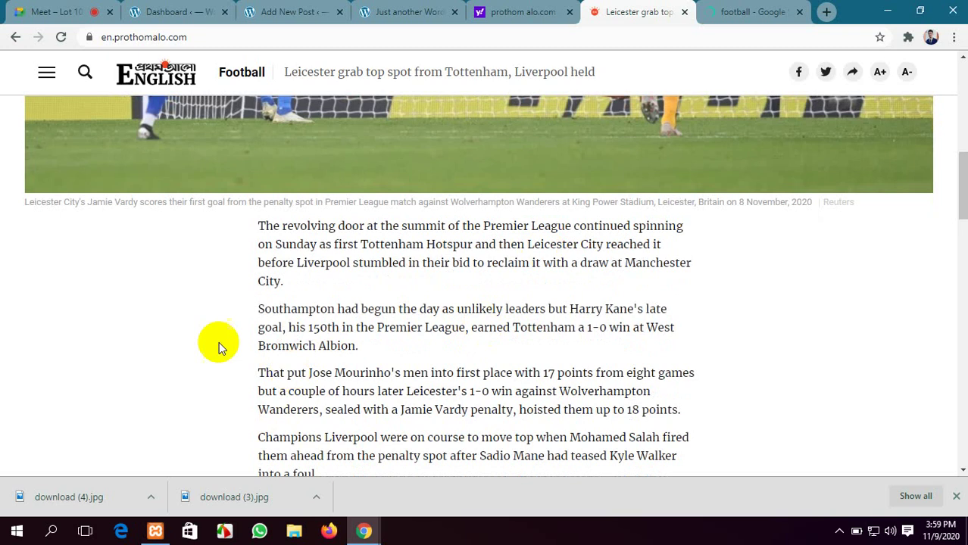
{"action": "left_click_drag", "start_coordinate": [258, 225], "coordinate": [530, 385]}
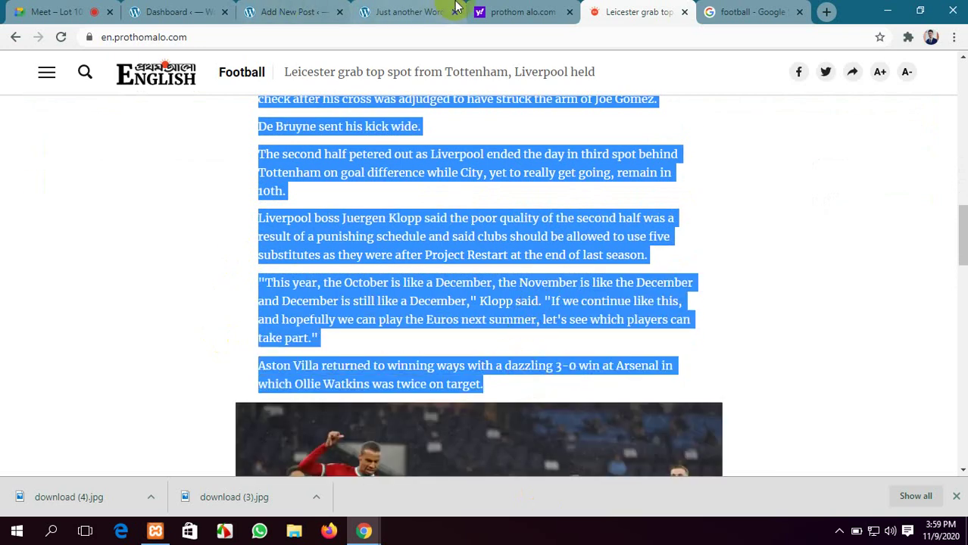
{"action": "left_click", "coordinate": [405, 11]}
Insert an Image block uploading download (3).jpg, the 5-a-side photo
{"action": "left_click", "coordinate": [272, 10]}
{"action": "scroll", "coordinate": [335, 259], "scroll_direction": "up", "scroll_amount": 1}
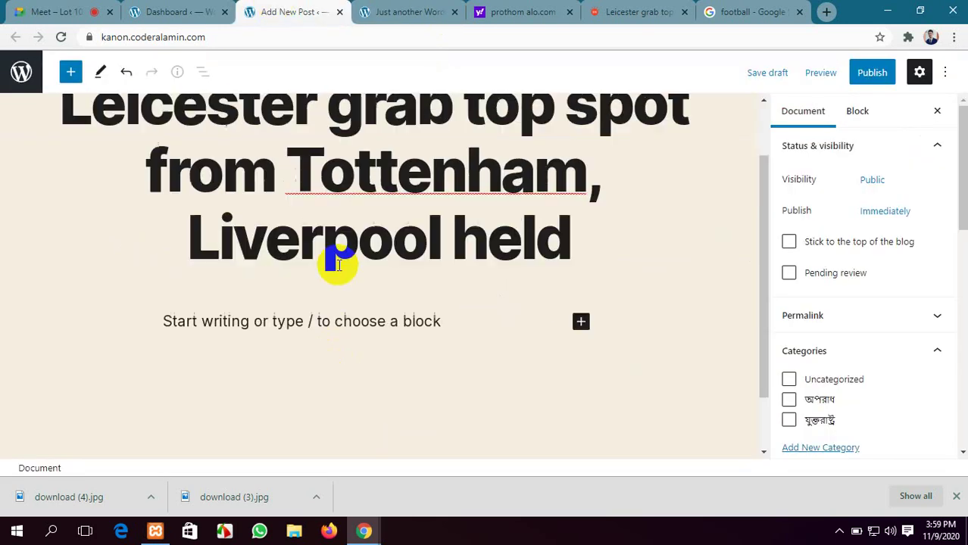
{"action": "scroll", "coordinate": [337, 264], "scroll_direction": "down", "scroll_amount": 1}
{"action": "left_click", "coordinate": [580, 250]}
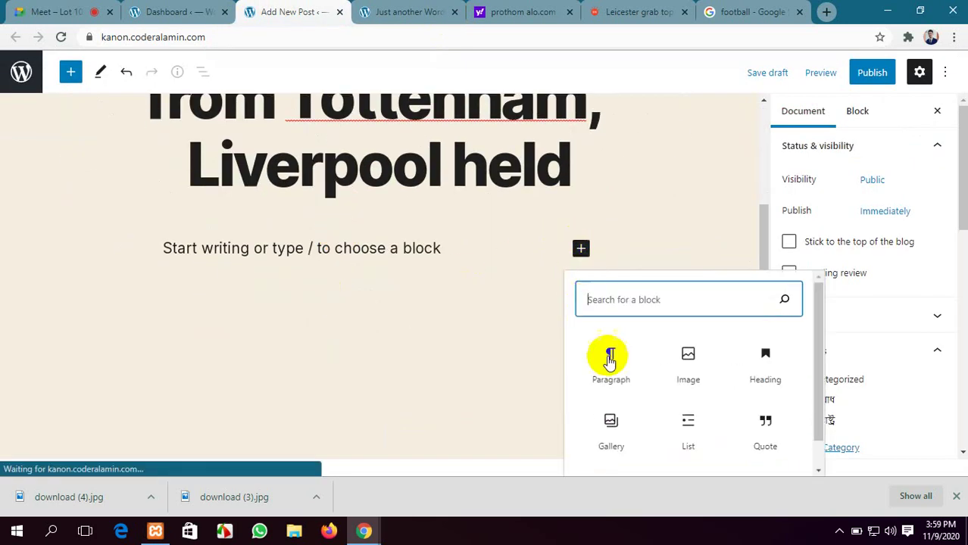
{"action": "left_click", "coordinate": [678, 371]}
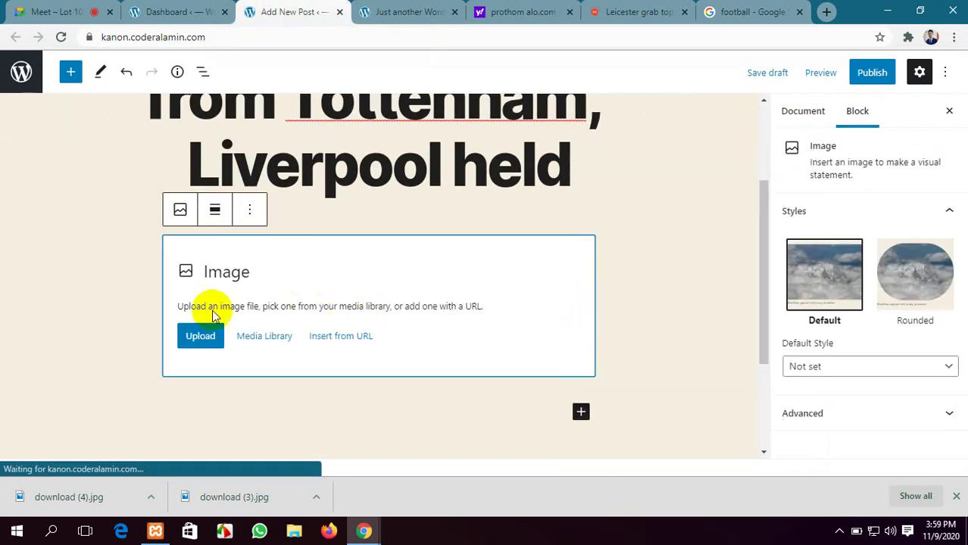
{"action": "left_click", "coordinate": [190, 338]}
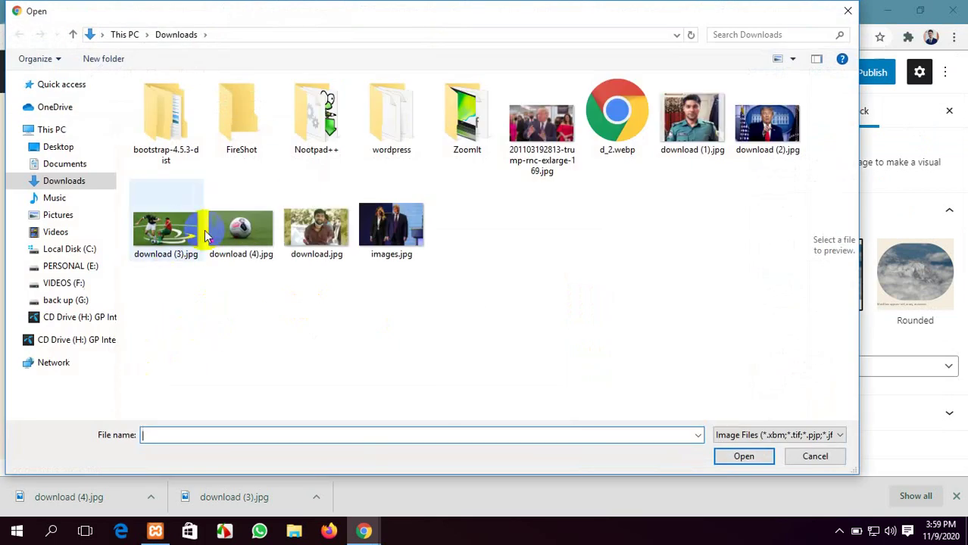
{"action": "left_click", "coordinate": [166, 228]}
{"action": "left_click", "coordinate": [744, 456]}
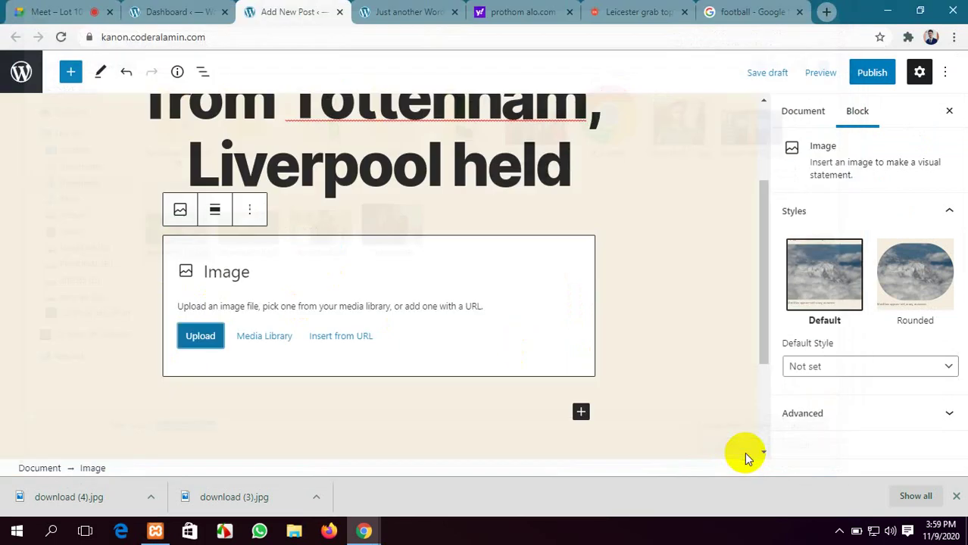
Drag the image's resize handles to enlarge the photo
{"action": "scroll", "coordinate": [600, 344], "scroll_direction": "down", "scroll_amount": 2}
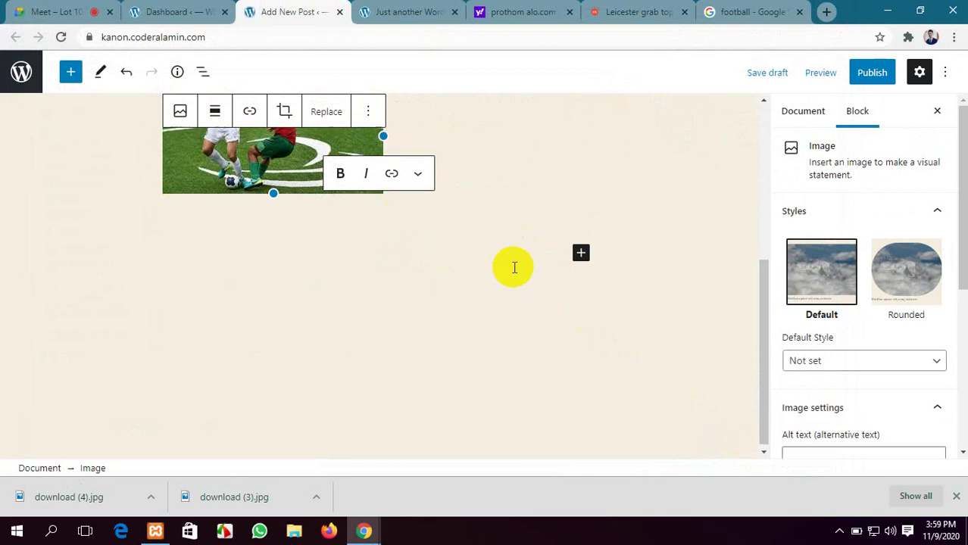
{"action": "scroll", "coordinate": [513, 266], "scroll_direction": "up", "scroll_amount": 3}
{"action": "left_click_drag", "start_coordinate": [384, 345], "coordinate": [622, 344]}
{"action": "scroll", "coordinate": [710, 328], "scroll_direction": "down", "scroll_amount": 4}
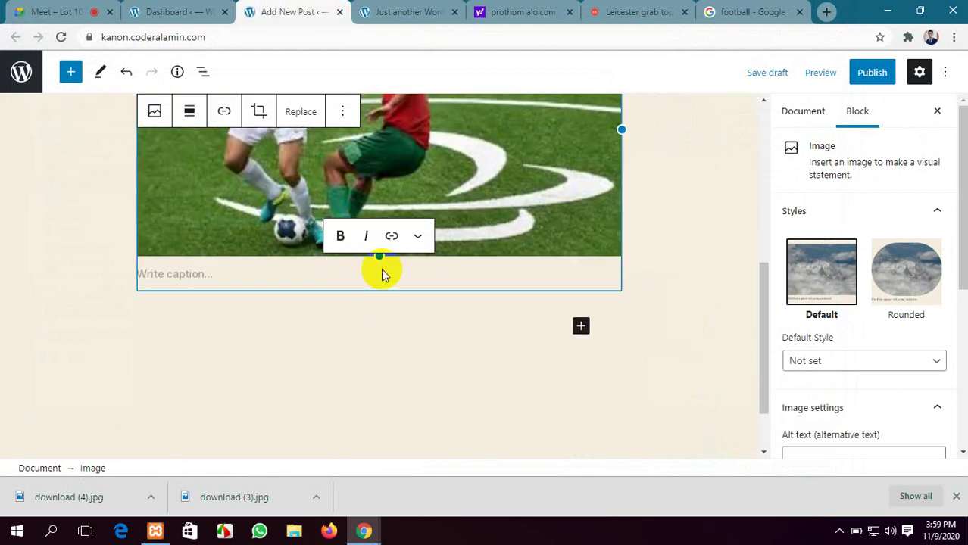
{"action": "left_click_drag", "start_coordinate": [381, 259], "coordinate": [381, 285]}
{"action": "scroll", "coordinate": [564, 311], "scroll_direction": "down", "scroll_amount": 1}
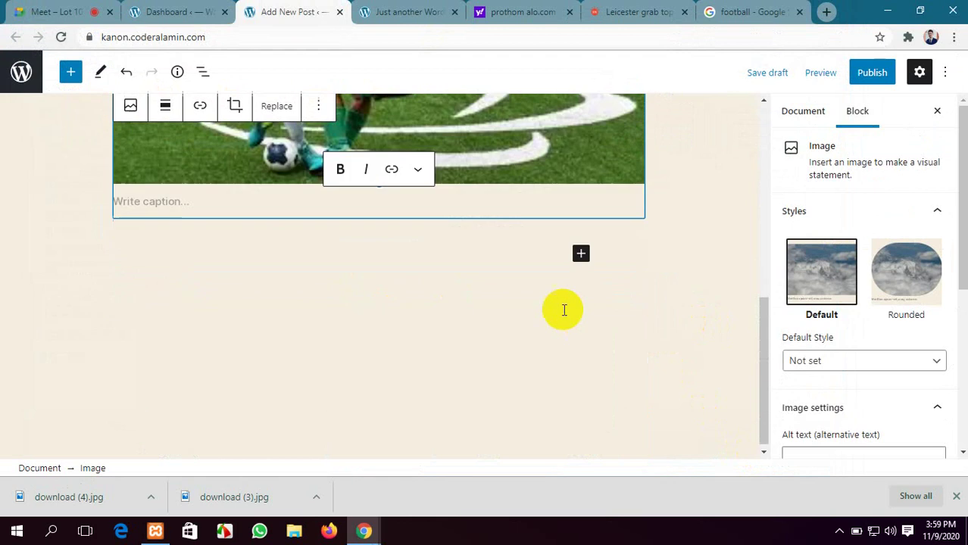
Add a Paragraph block below the image and paste the Leicester article text
{"action": "left_click", "coordinate": [581, 250]}
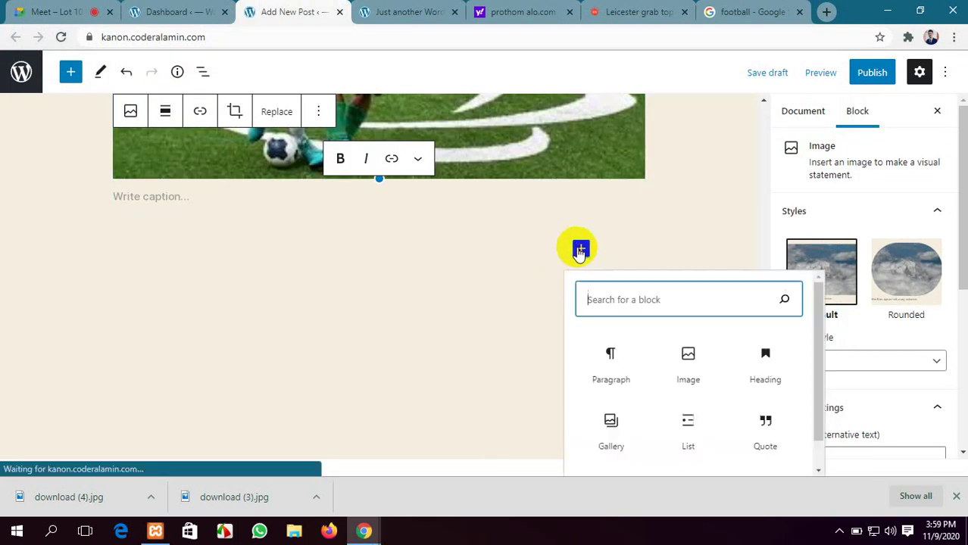
{"action": "left_click", "coordinate": [598, 381]}
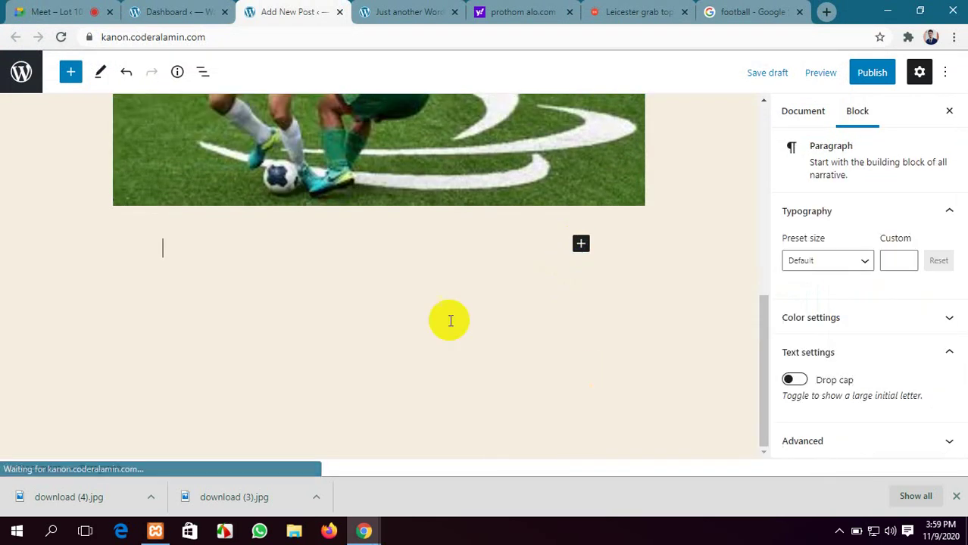
{"action": "left_click", "coordinate": [487, 14]}
{"action": "key", "text": "ctrl+v"}
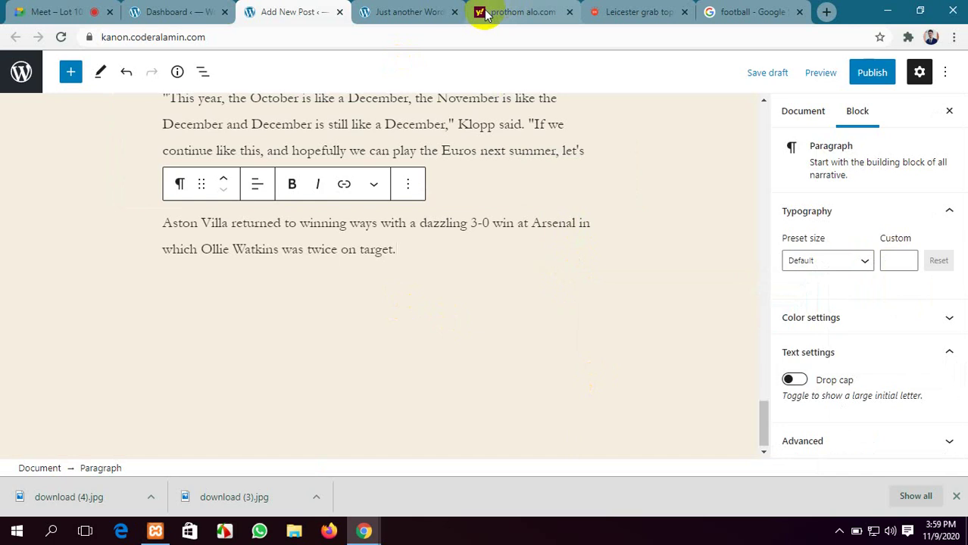
{"action": "scroll", "coordinate": [544, 227], "scroll_direction": "up", "scroll_amount": 13}
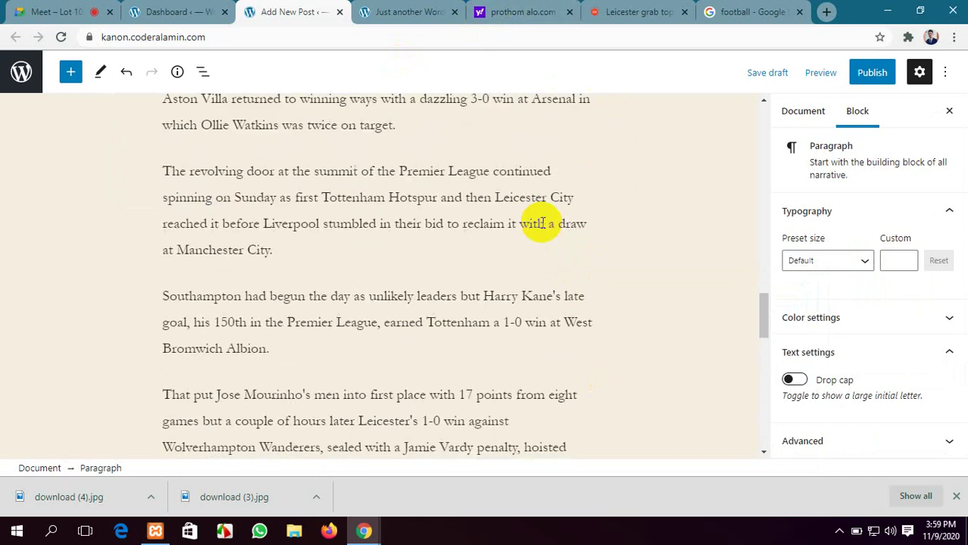
Select the word 'Football' in the Leicester article's header
{"action": "scroll", "coordinate": [543, 223], "scroll_direction": "up", "scroll_amount": 15}
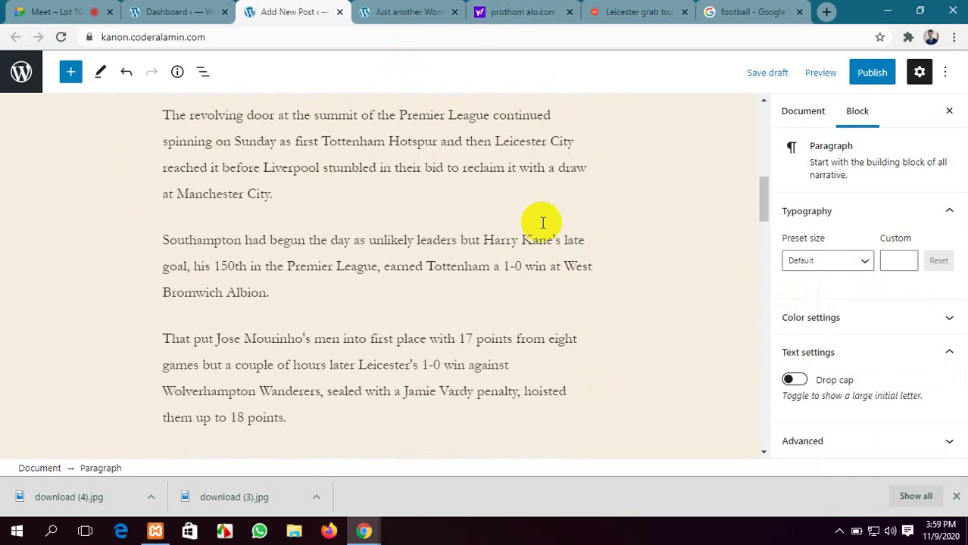
{"action": "scroll", "coordinate": [541, 222], "scroll_direction": "down", "scroll_amount": 4}
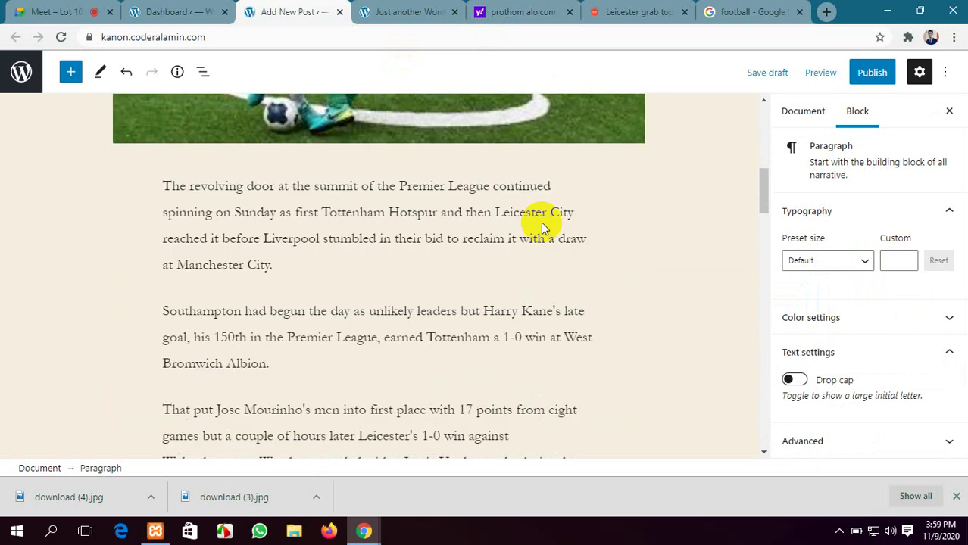
{"action": "left_click", "coordinate": [636, 11]}
{"action": "scroll", "coordinate": [585, 179], "scroll_direction": "up", "scroll_amount": 5}
{"action": "left_click", "coordinate": [563, 5]}
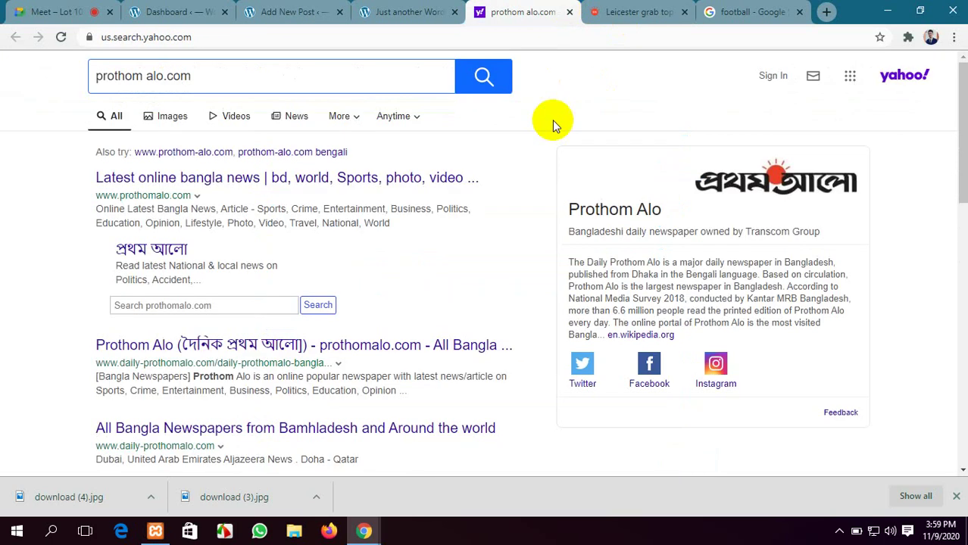
{"action": "left_click", "coordinate": [640, 11]}
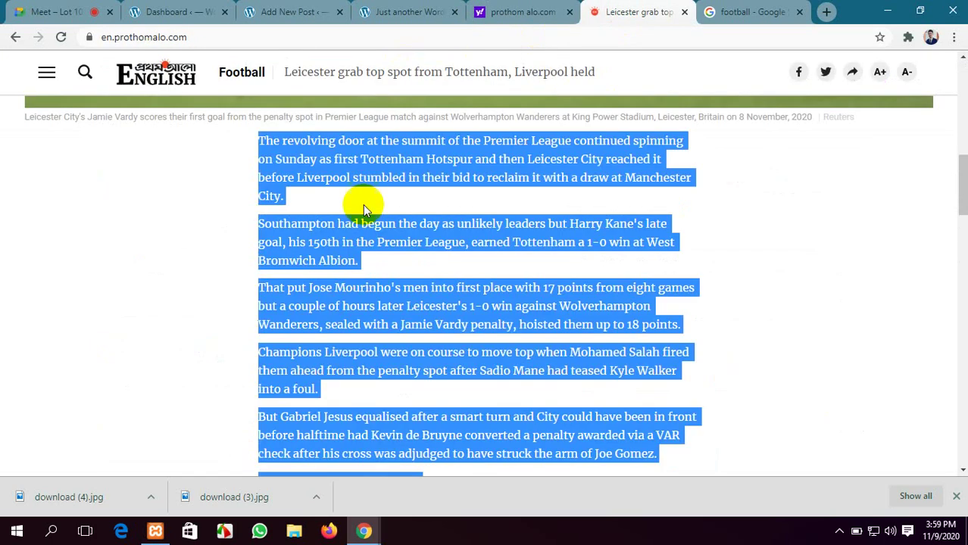
{"action": "scroll", "coordinate": [362, 204], "scroll_direction": "up", "scroll_amount": 5}
{"action": "scroll", "coordinate": [84, 150], "scroll_direction": "up", "scroll_amount": 1}
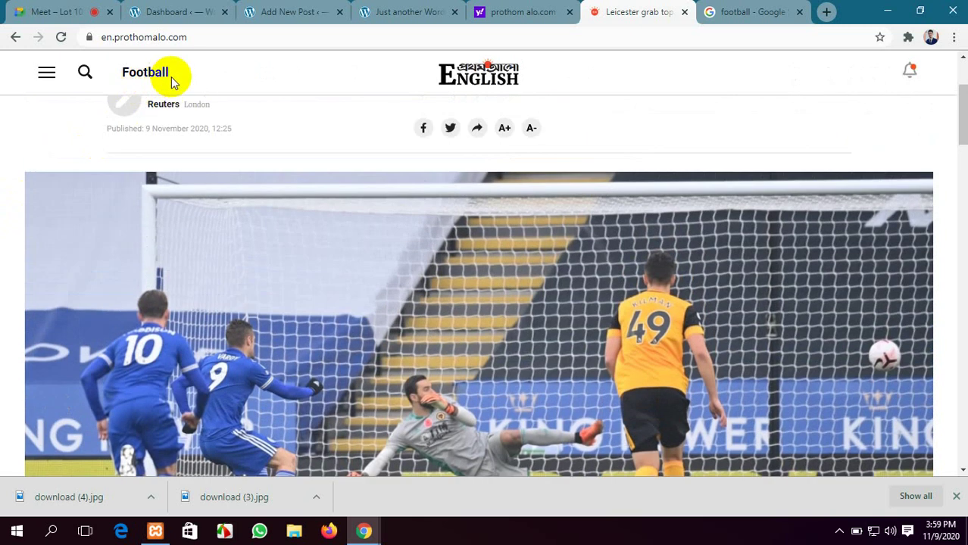
{"action": "left_click_drag", "start_coordinate": [156, 76], "coordinate": [124, 74]}
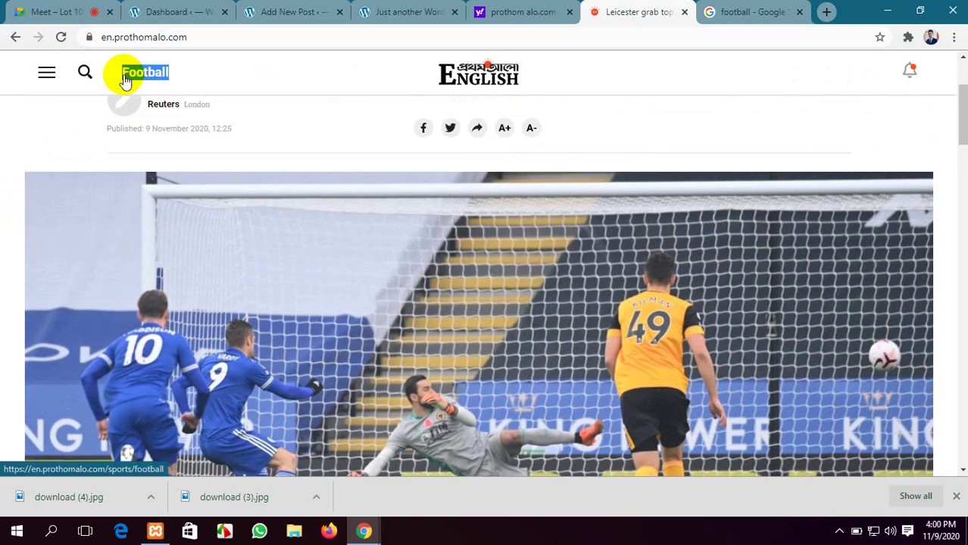
Add a new Football category in the post's document settings, then return to the Leicester article
{"action": "left_click", "coordinate": [159, 12]}
{"action": "left_click", "coordinate": [326, 9]}
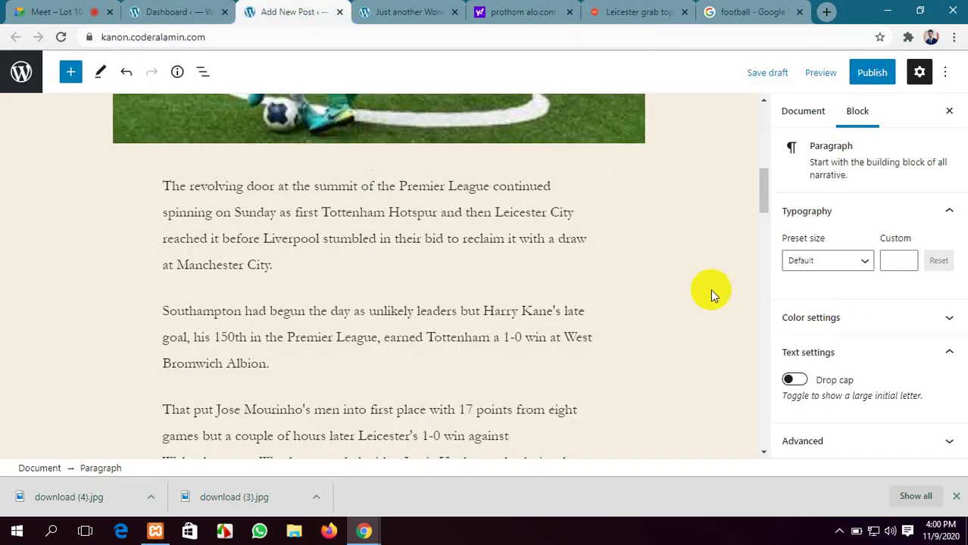
{"action": "scroll", "coordinate": [711, 294], "scroll_direction": "up", "scroll_amount": 3}
{"action": "left_click", "coordinate": [788, 112]}
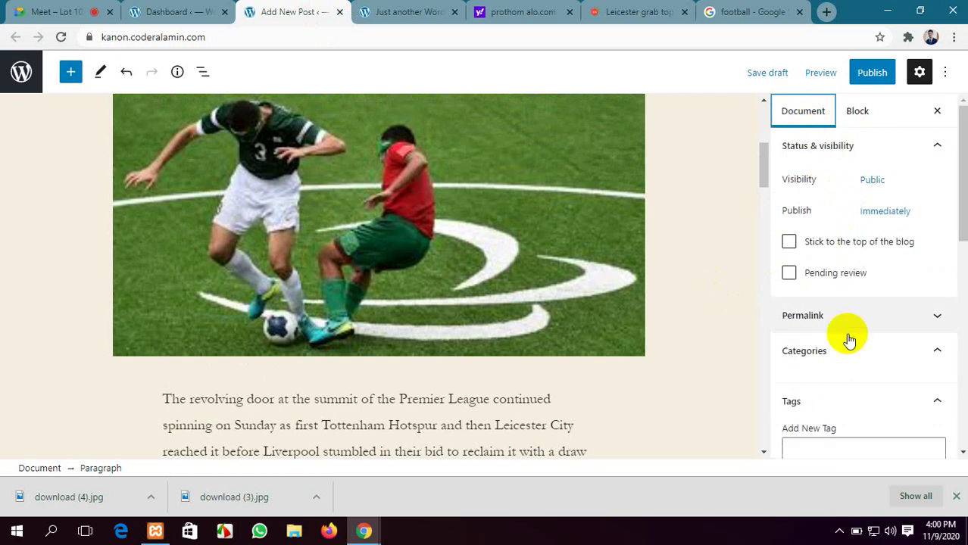
{"action": "scroll", "coordinate": [846, 336], "scroll_direction": "down", "scroll_amount": 3}
{"action": "scroll", "coordinate": [846, 337], "scroll_direction": "up", "scroll_amount": 3}
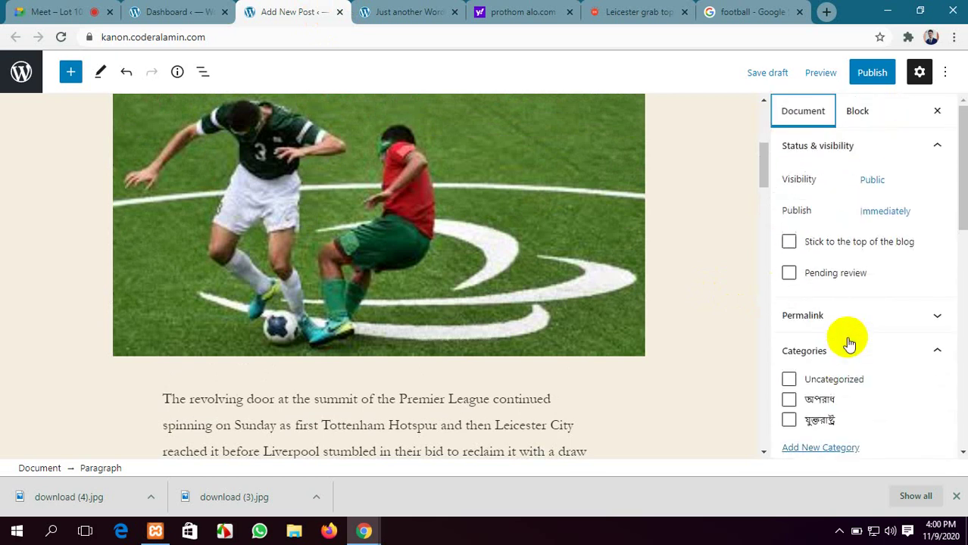
{"action": "scroll", "coordinate": [814, 341], "scroll_direction": "down", "scroll_amount": 2}
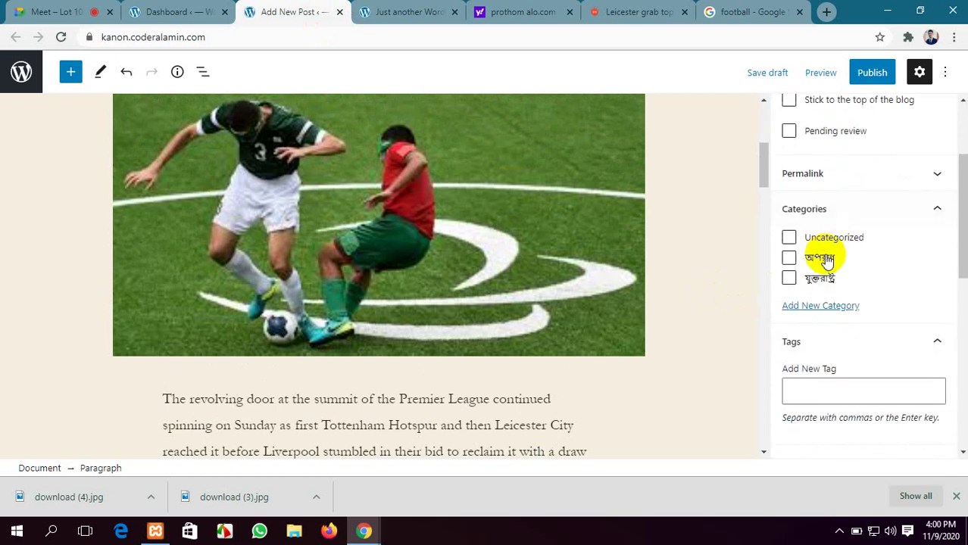
{"action": "left_click", "coordinate": [816, 307]}
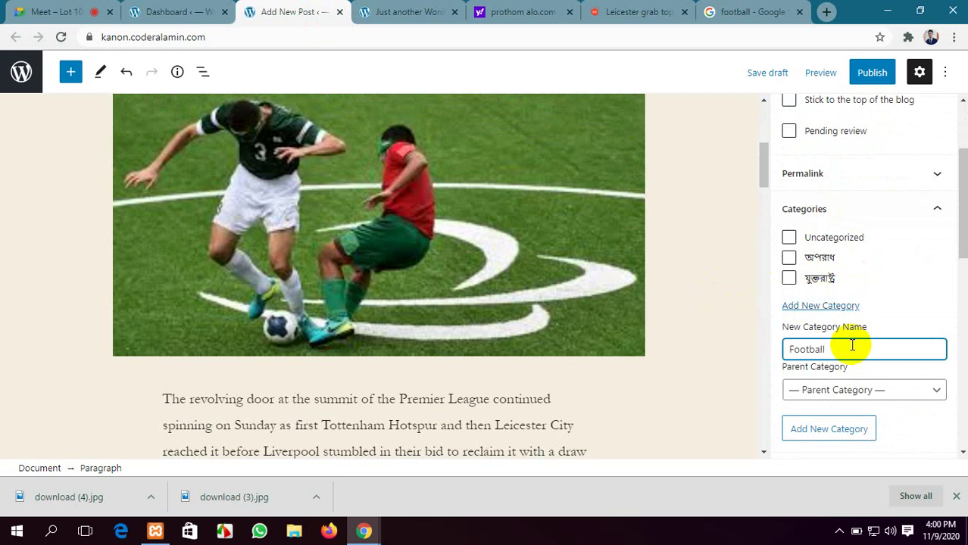
{"action": "key", "text": "Return"}
{"action": "scroll", "coordinate": [852, 344], "scroll_direction": "down", "scroll_amount": 3}
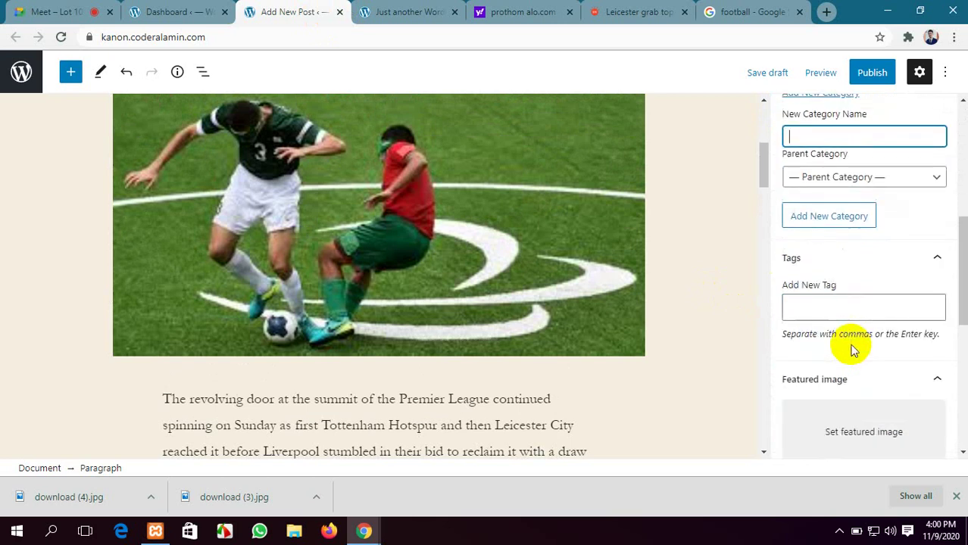
{"action": "left_click", "coordinate": [514, 6]}
{"action": "left_click", "coordinate": [627, 9]}
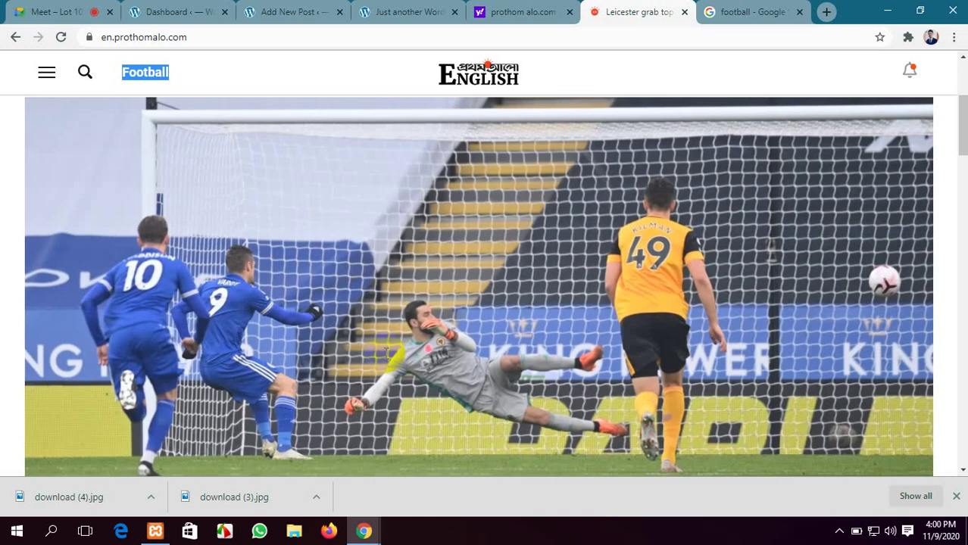
Copy the Leicester City tag name from the news article
{"action": "scroll", "coordinate": [385, 353], "scroll_direction": "down", "scroll_amount": 10}
{"action": "scroll", "coordinate": [385, 354], "scroll_direction": "down", "scroll_amount": 15}
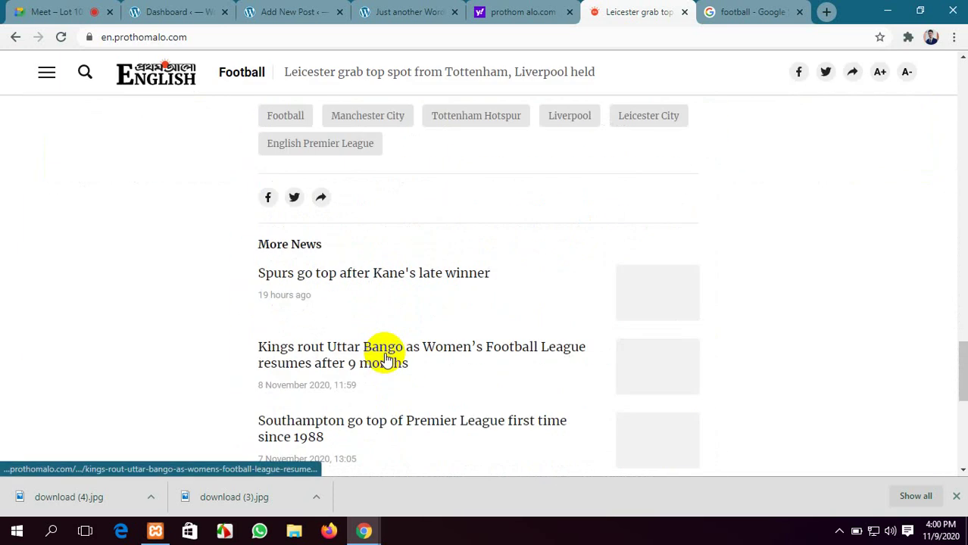
{"action": "scroll", "coordinate": [202, 292], "scroll_direction": "up", "scroll_amount": 2}
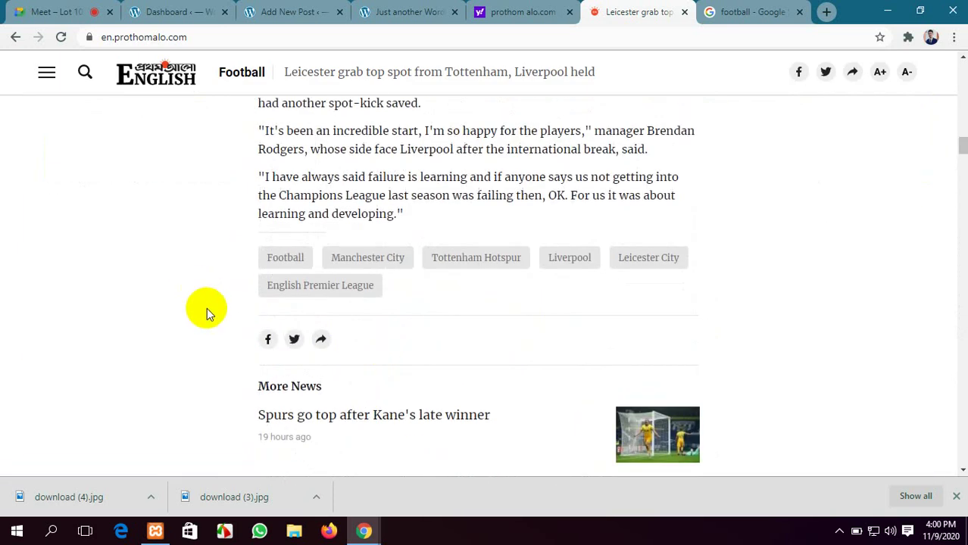
{"action": "left_click_drag", "start_coordinate": [678, 261], "coordinate": [618, 265]}
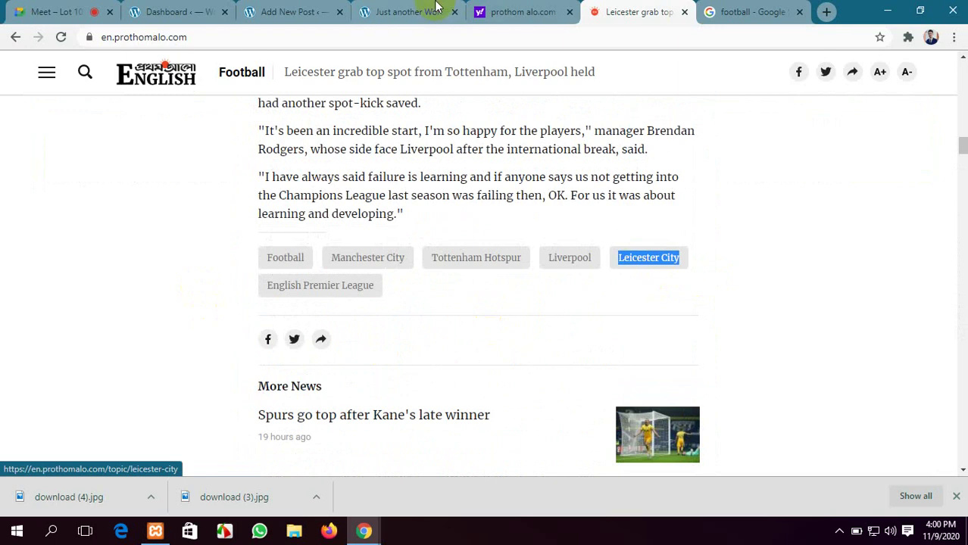
{"action": "left_click", "coordinate": [301, 9]}
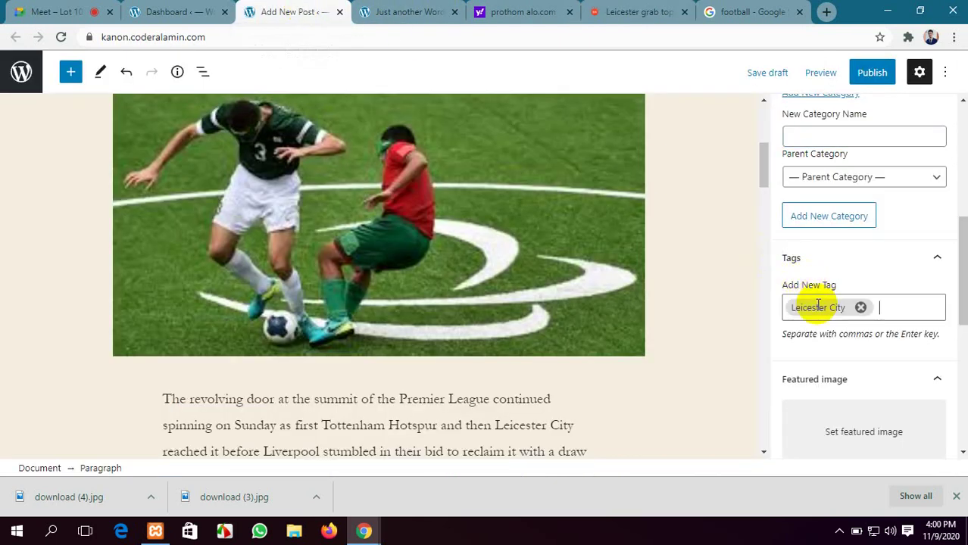
{"action": "left_click", "coordinate": [640, 12]}
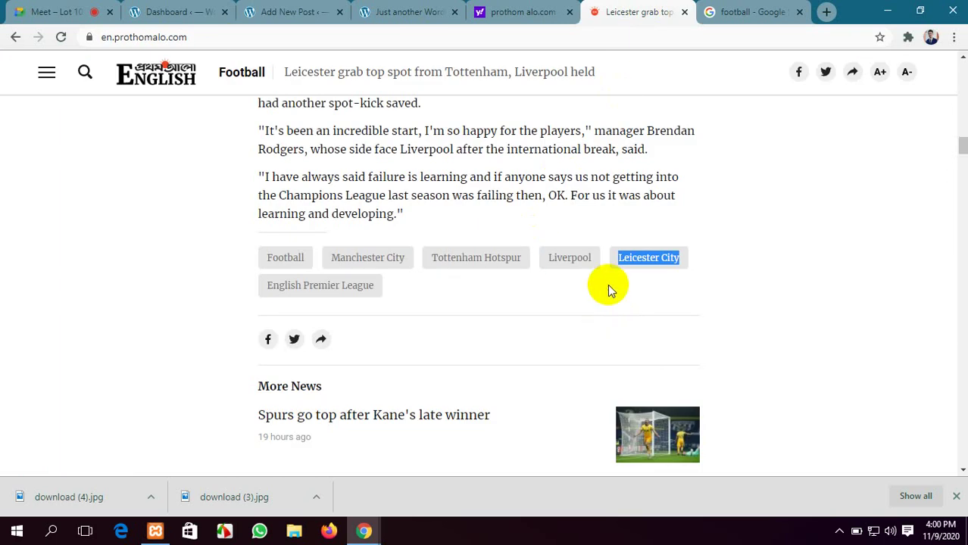
Copy the Liverpool tag from the article and add it as a post tag
{"action": "left_click_drag", "start_coordinate": [601, 280], "coordinate": [556, 270]}
{"action": "key", "text": "ctrl+c"}
{"action": "left_click", "coordinate": [583, 313]}
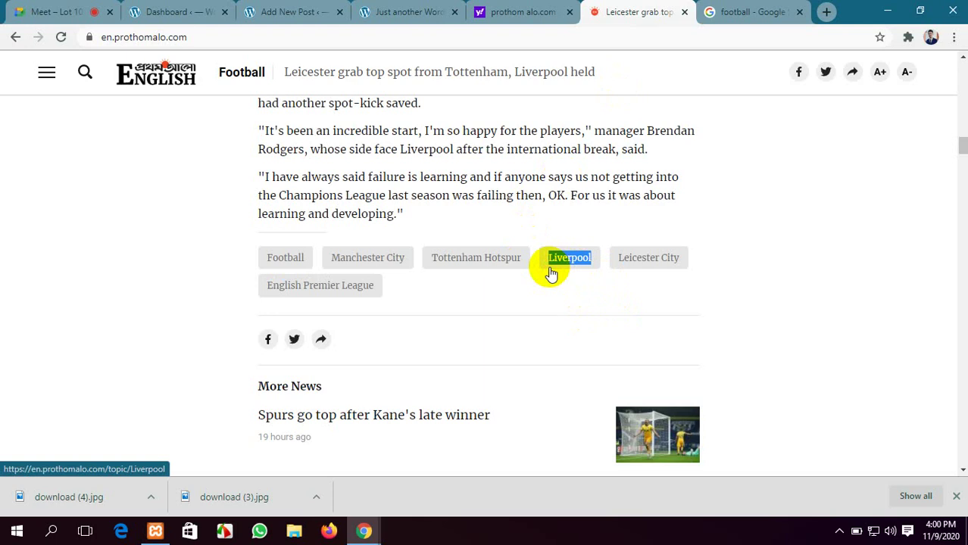
{"action": "left_click", "coordinate": [409, 9]}
{"action": "left_click", "coordinate": [320, 7]}
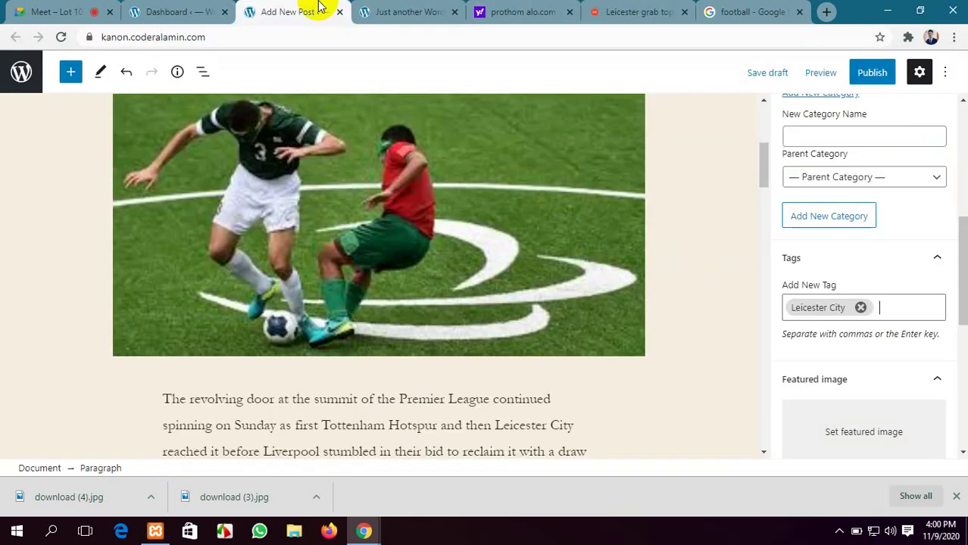
{"action": "left_click", "coordinate": [815, 281]}
{"action": "key", "text": "ctrl+v"}
{"action": "key", "text": "Return"}
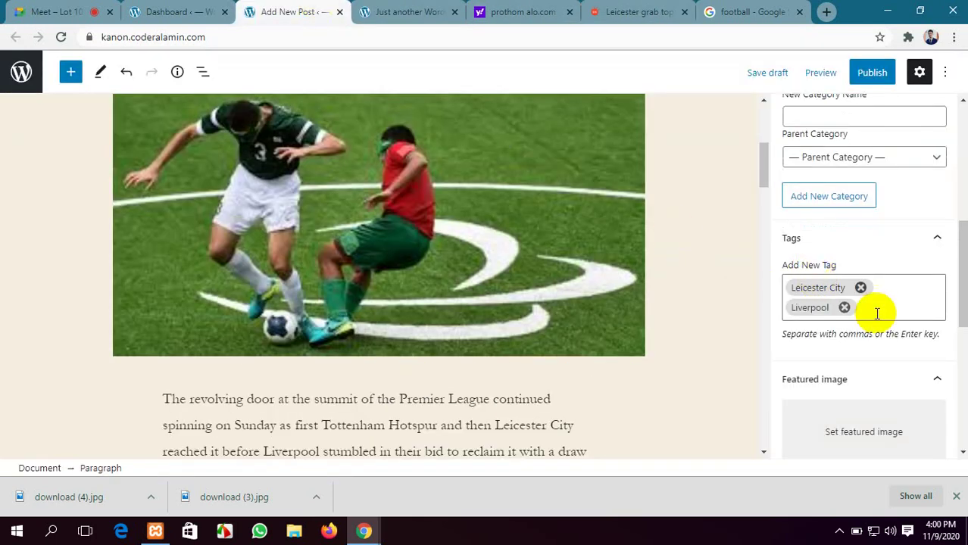
{"action": "scroll", "coordinate": [877, 313], "scroll_direction": "down", "scroll_amount": 2}
Upload download (4).jpg and set it as the post's featured image
{"action": "left_click", "coordinate": [869, 290]}
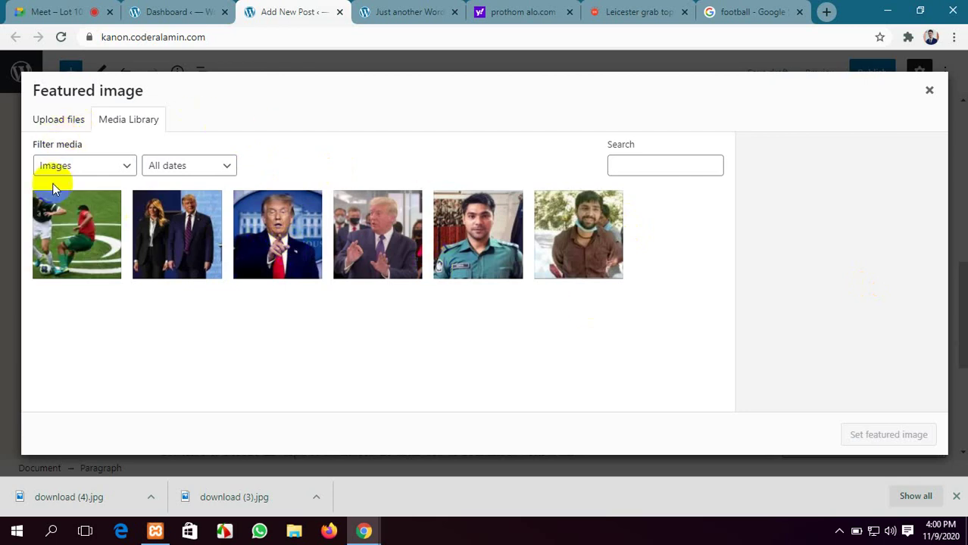
{"action": "left_click", "coordinate": [59, 125]}
{"action": "left_click", "coordinate": [485, 292]}
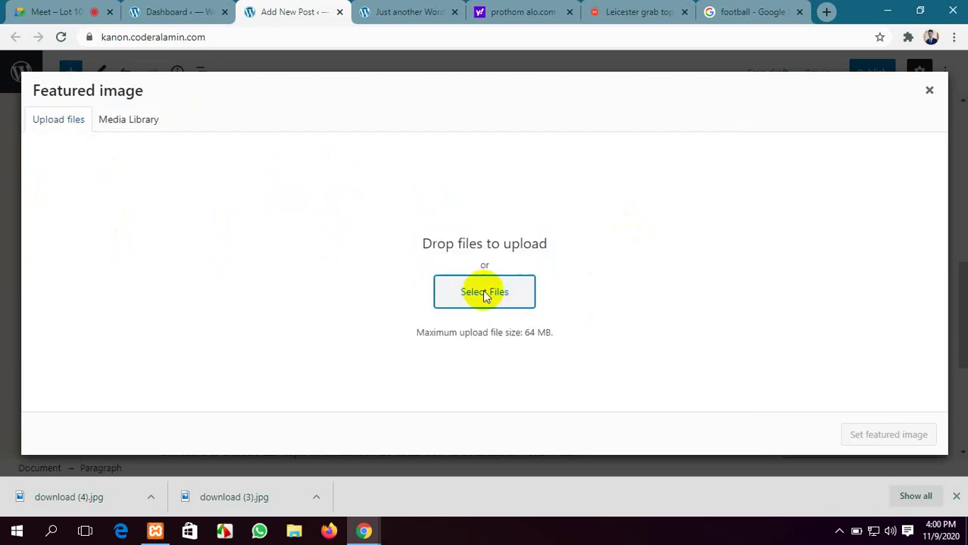
{"action": "left_click", "coordinate": [391, 227]}
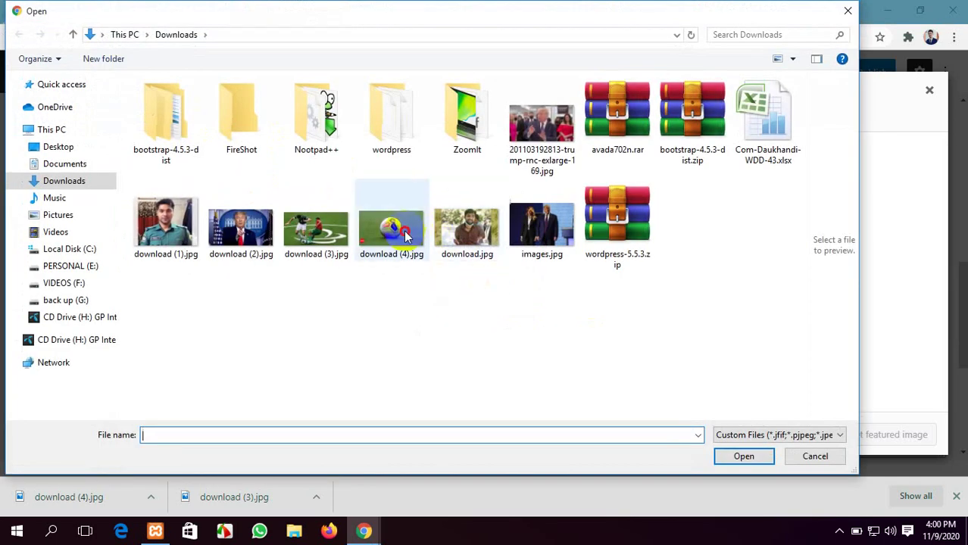
{"action": "left_click", "coordinate": [744, 457]}
{"action": "scroll", "coordinate": [838, 327], "scroll_direction": "down", "scroll_amount": 3}
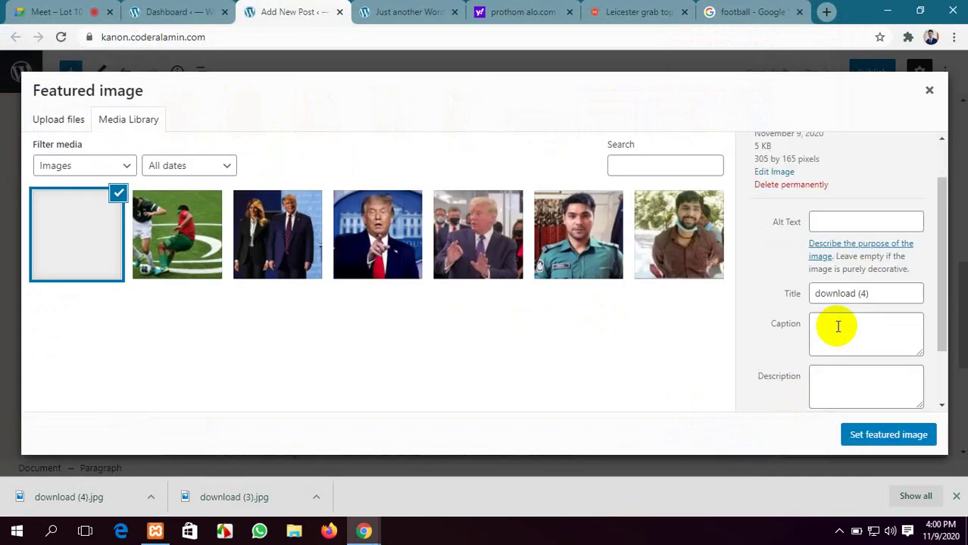
{"action": "left_click", "coordinate": [891, 439]}
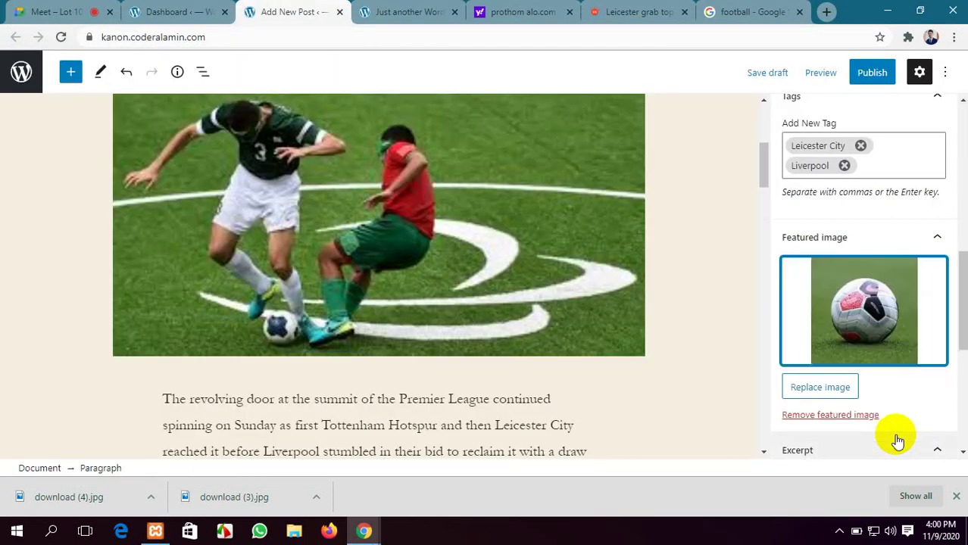
Leave the post template on Default and dismiss the browser's downloads bar
{"action": "scroll", "coordinate": [894, 440], "scroll_direction": "down", "scroll_amount": 3}
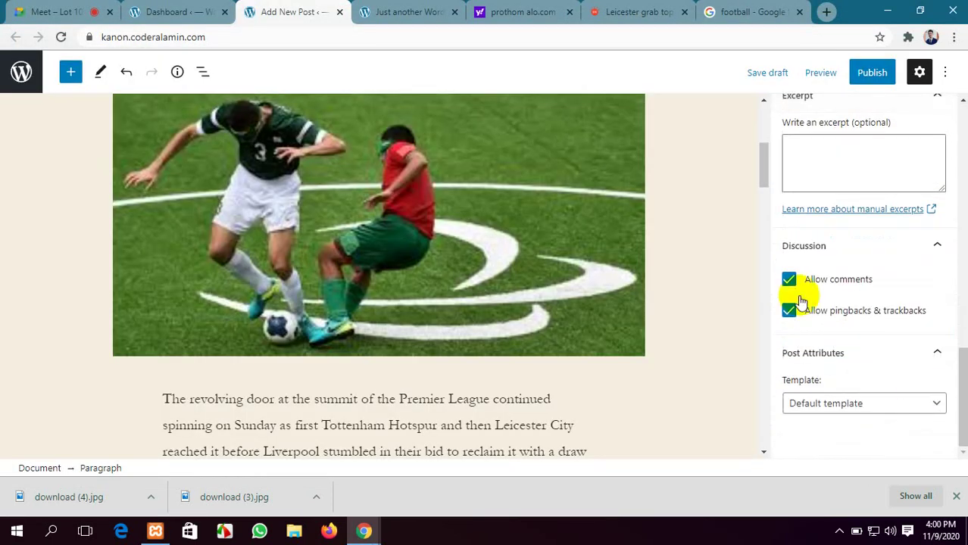
{"action": "left_click", "coordinate": [909, 403]}
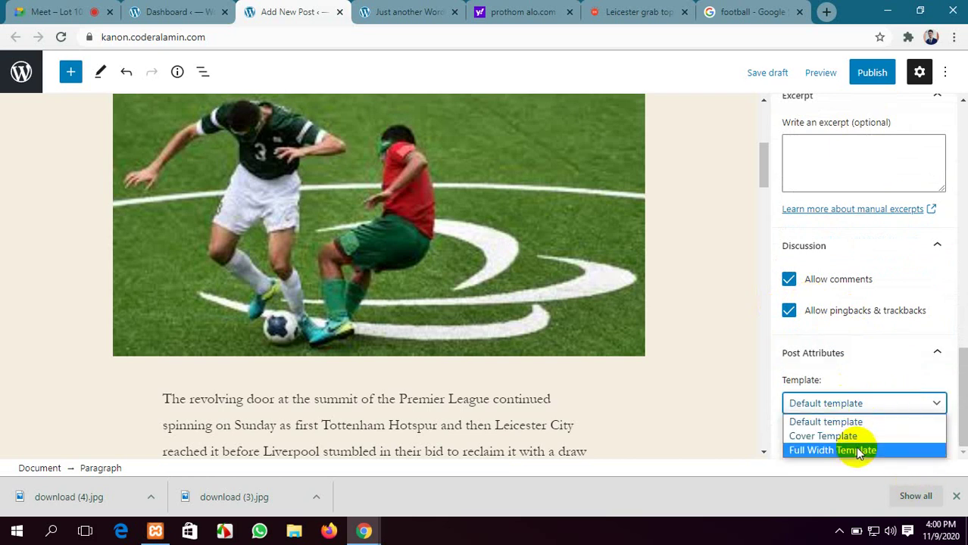
{"action": "left_click", "coordinate": [728, 400]}
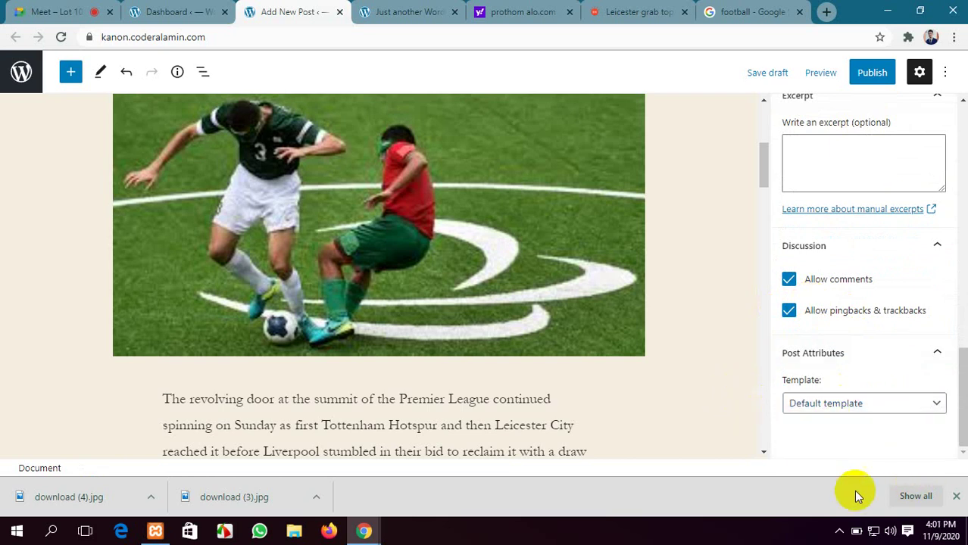
{"action": "left_click", "coordinate": [956, 497]}
Publish the Leicester post
{"action": "left_click", "coordinate": [854, 71]}
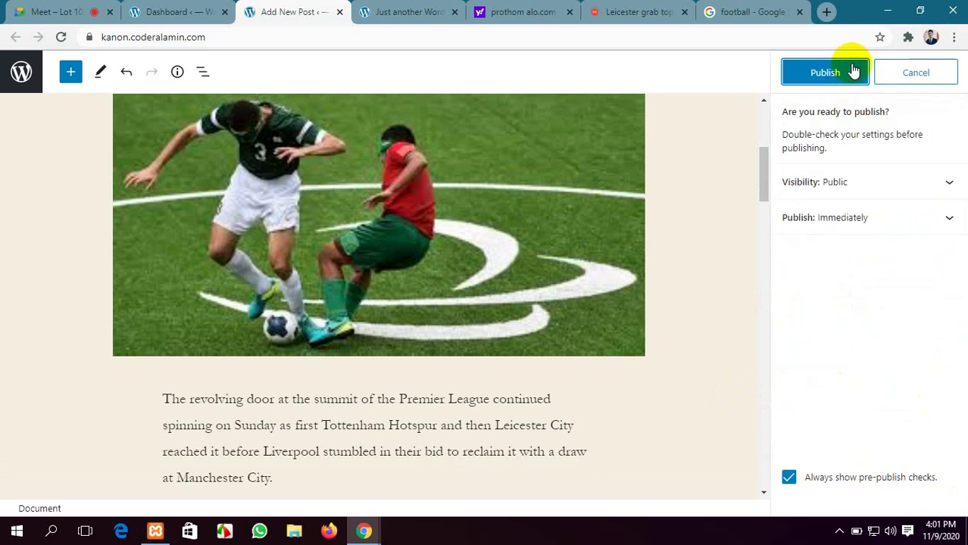
{"action": "left_click", "coordinate": [854, 70]}
{"action": "scroll", "coordinate": [719, 187], "scroll_direction": "up", "scroll_amount": 4}
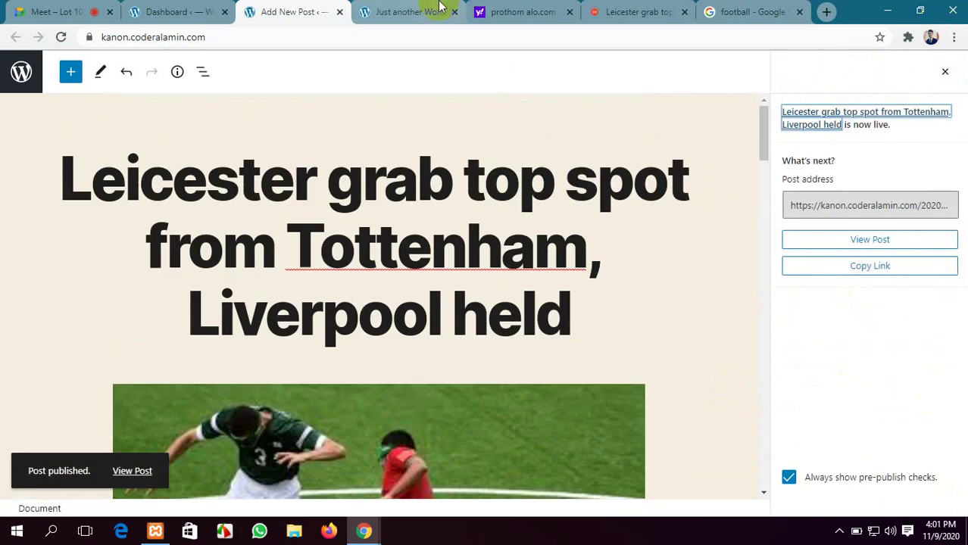
Reload the live site so it shows the newly published post
{"action": "left_click", "coordinate": [404, 12]}
{"action": "left_click", "coordinate": [60, 36]}
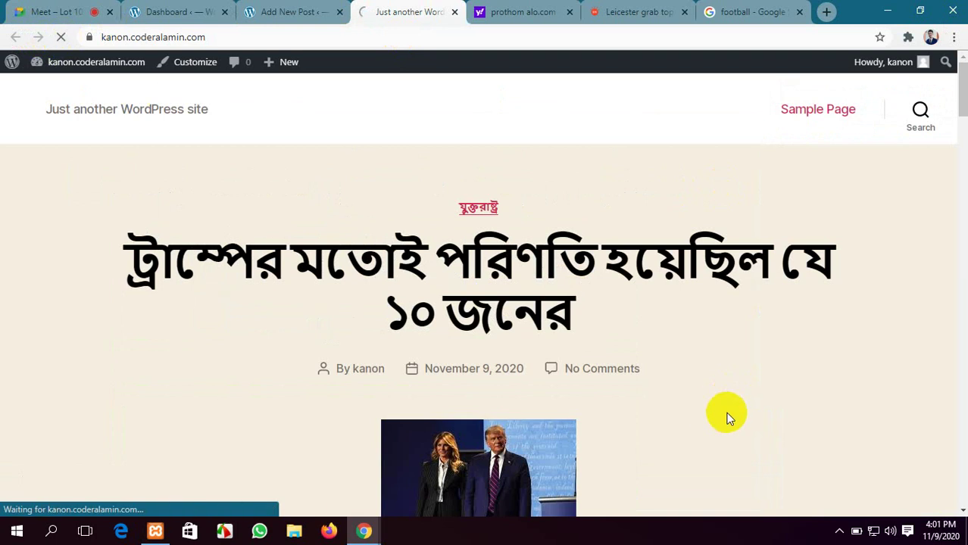
{"action": "scroll", "coordinate": [520, 314], "scroll_direction": "down", "scroll_amount": 5}
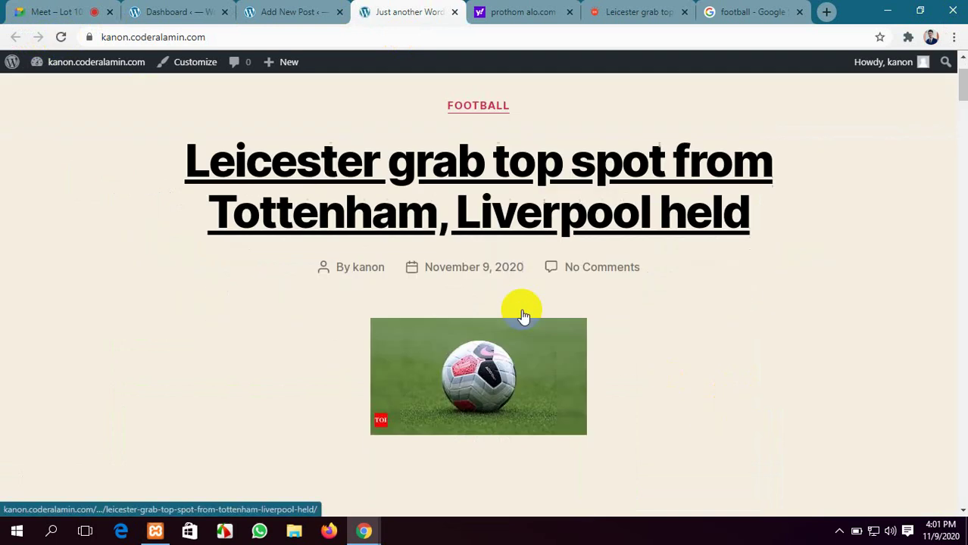
{"action": "scroll", "coordinate": [520, 314], "scroll_direction": "down", "scroll_amount": 4}
{"action": "scroll", "coordinate": [522, 307], "scroll_direction": "up", "scroll_amount": 15}
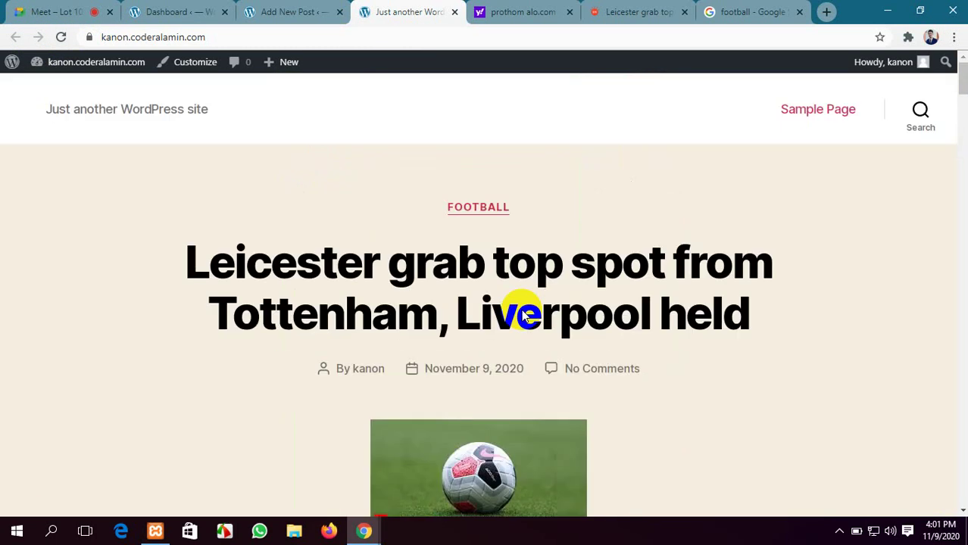
Close the finished Add New Post editor tab after checking the dashboard and live post
{"action": "left_click", "coordinate": [213, 6]}
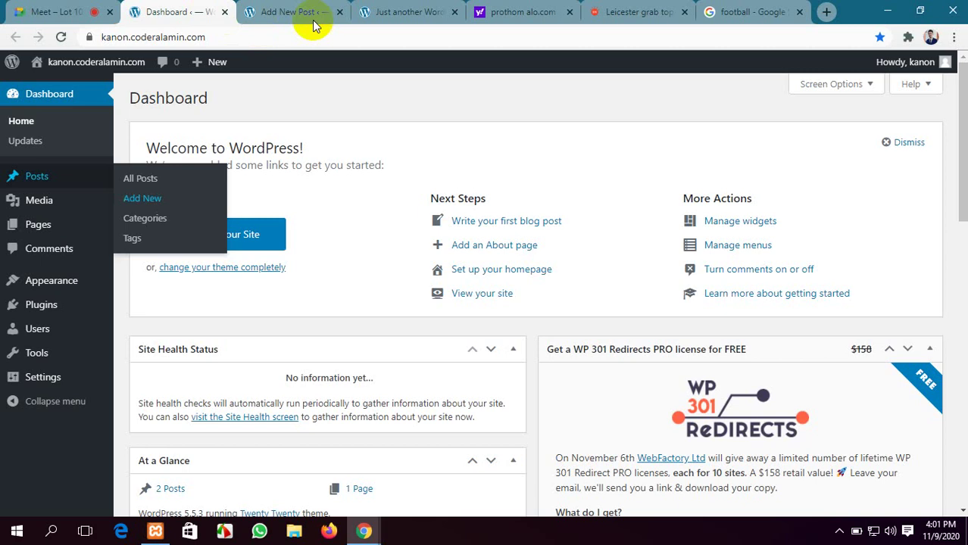
{"action": "left_click", "coordinate": [410, 6]}
{"action": "left_click", "coordinate": [244, 8]}
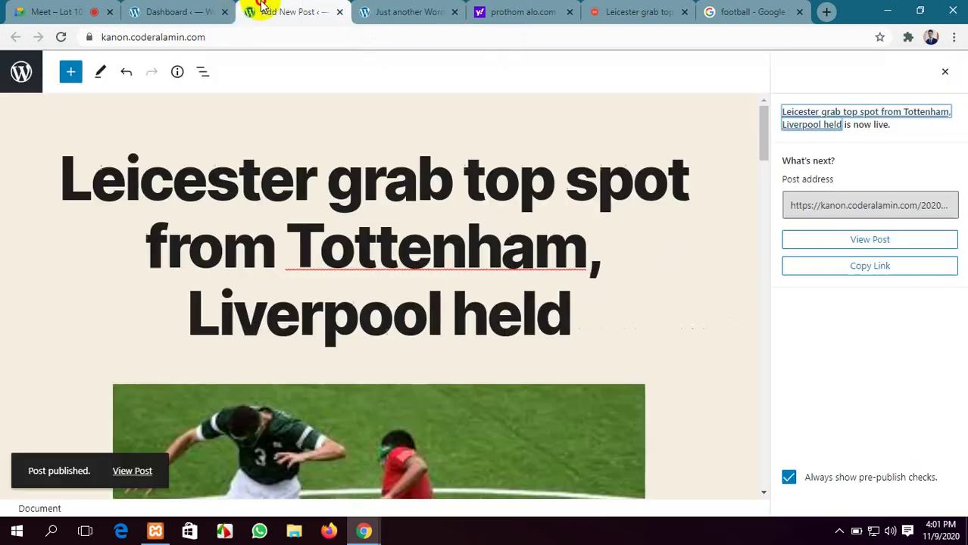
{"action": "left_click", "coordinate": [188, 8]}
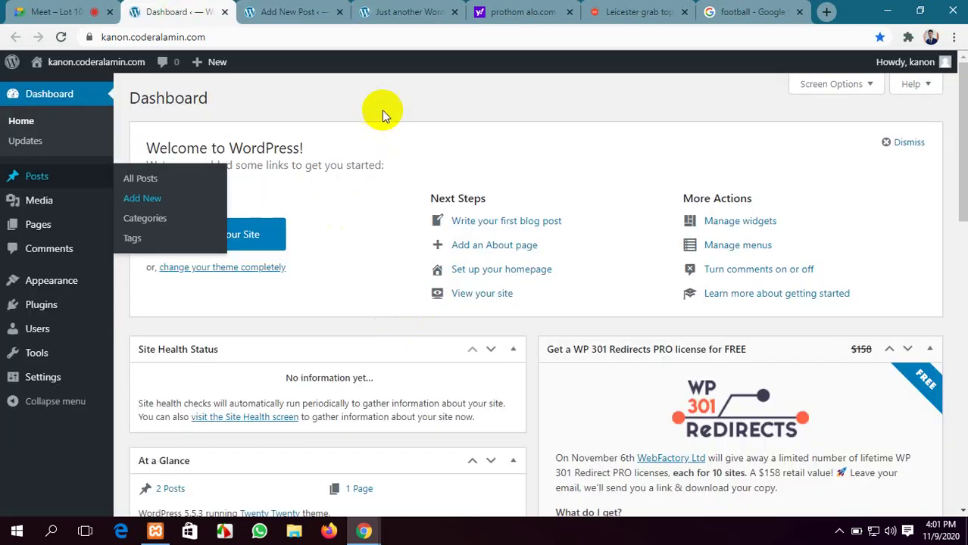
{"action": "left_click", "coordinate": [331, 9]}
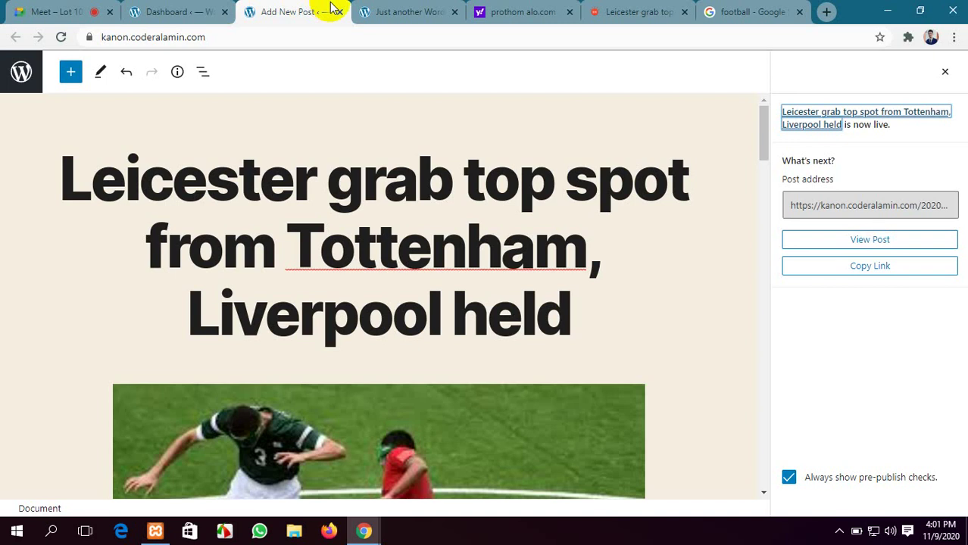
{"action": "left_click", "coordinate": [340, 12]}
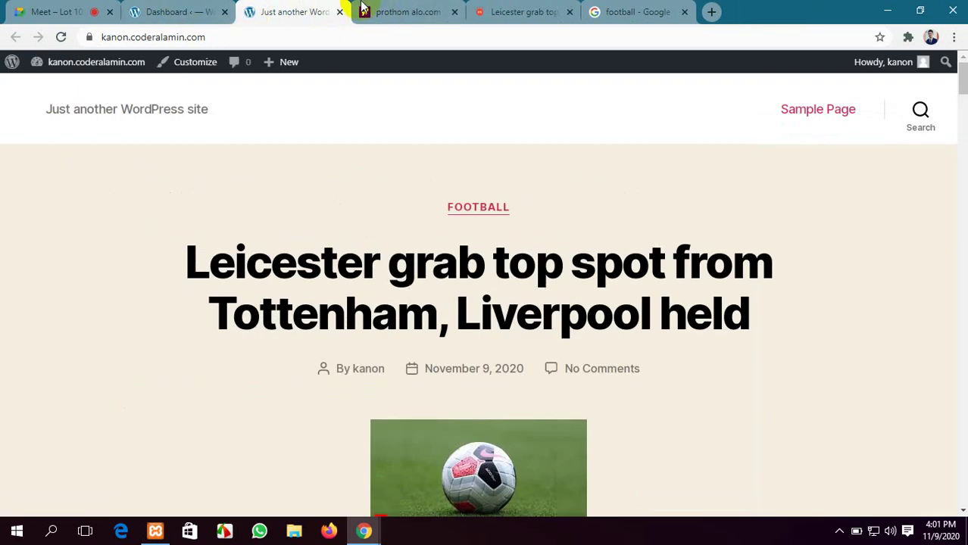
Glance at the prothom alo search results, then scroll through the live post page
{"action": "left_click", "coordinate": [401, 12]}
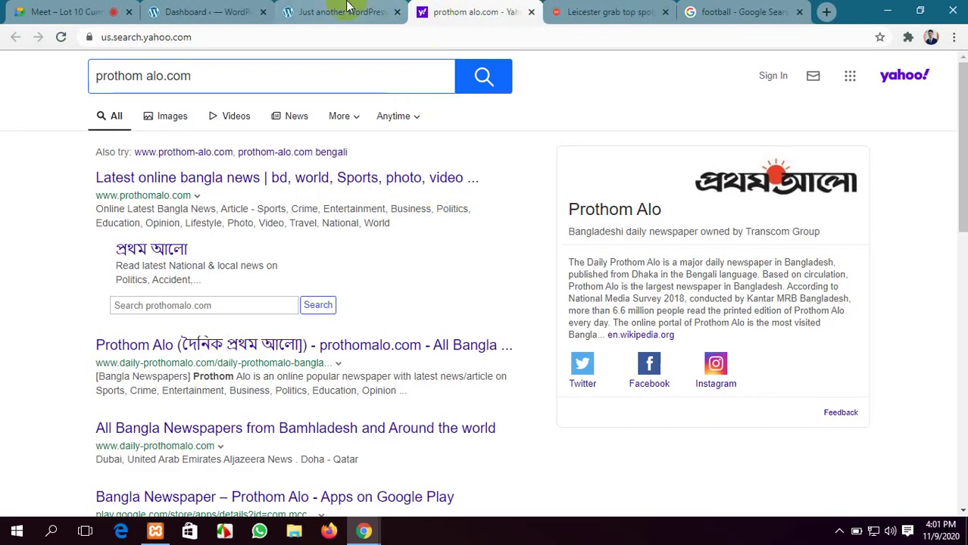
{"action": "left_click", "coordinate": [353, 9]}
{"action": "scroll", "coordinate": [426, 331], "scroll_direction": "down", "scroll_amount": 15}
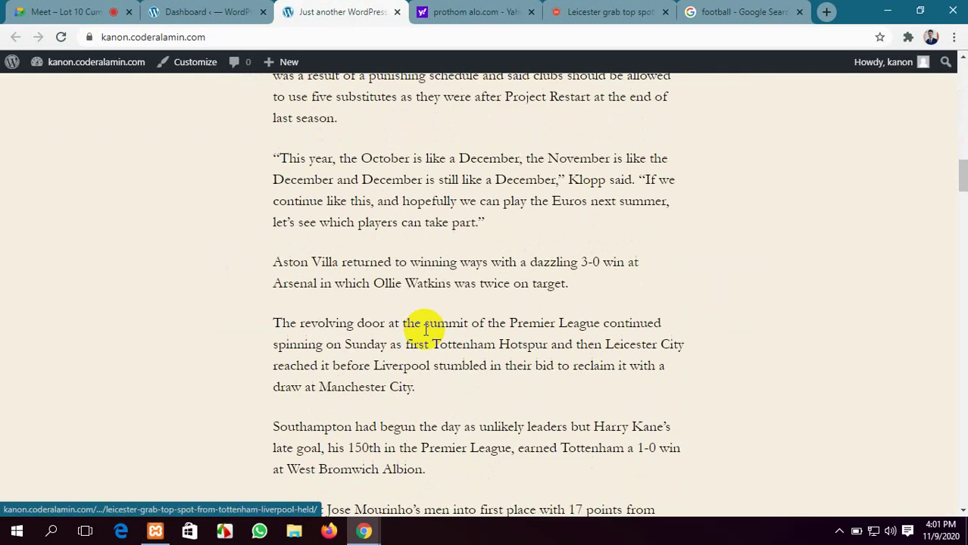
{"action": "scroll", "coordinate": [424, 333], "scroll_direction": "down", "scroll_amount": 6}
{"action": "scroll", "coordinate": [424, 334], "scroll_direction": "up", "scroll_amount": 5}
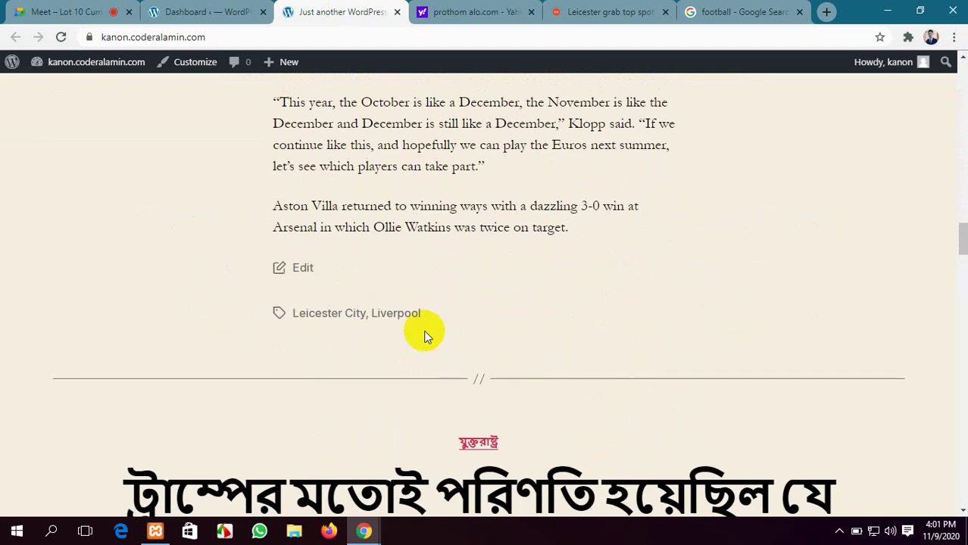
{"action": "scroll", "coordinate": [424, 334], "scroll_direction": "down", "scroll_amount": 7}
{"action": "scroll", "coordinate": [424, 334], "scroll_direction": "down", "scroll_amount": 5}
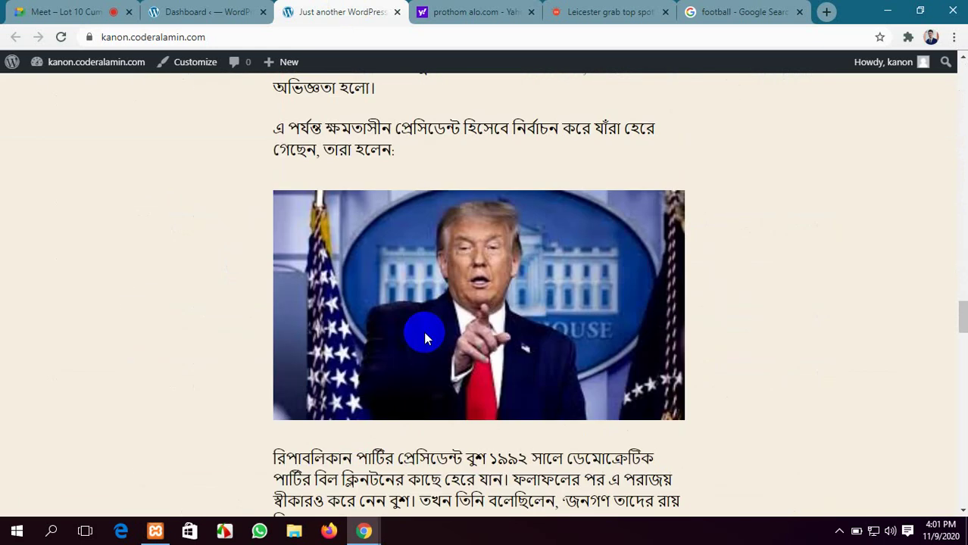
Close the Leicester article, football image search and prothom alo tabs; select the site URL
{"action": "left_click", "coordinate": [665, 12]}
{"action": "left_click", "coordinate": [666, 12]}
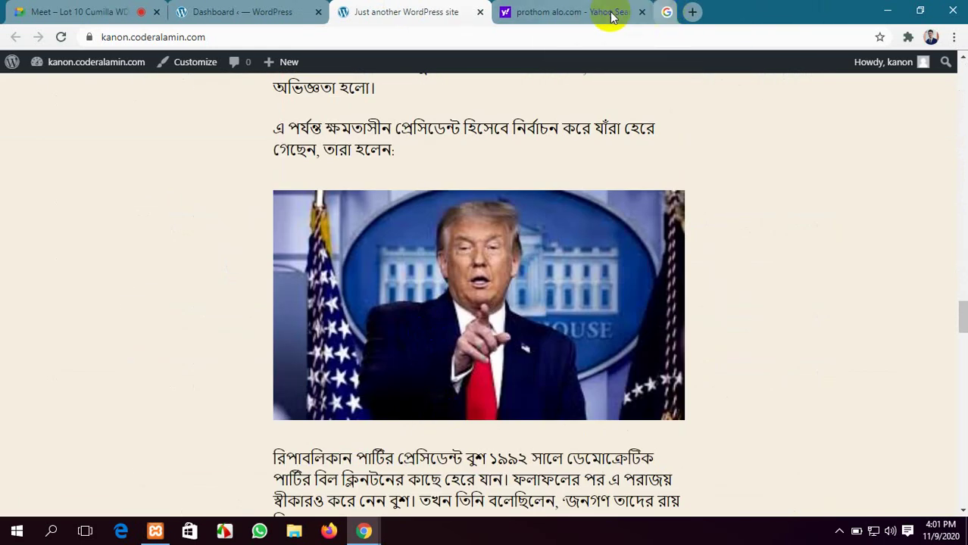
{"action": "left_click", "coordinate": [665, 12]}
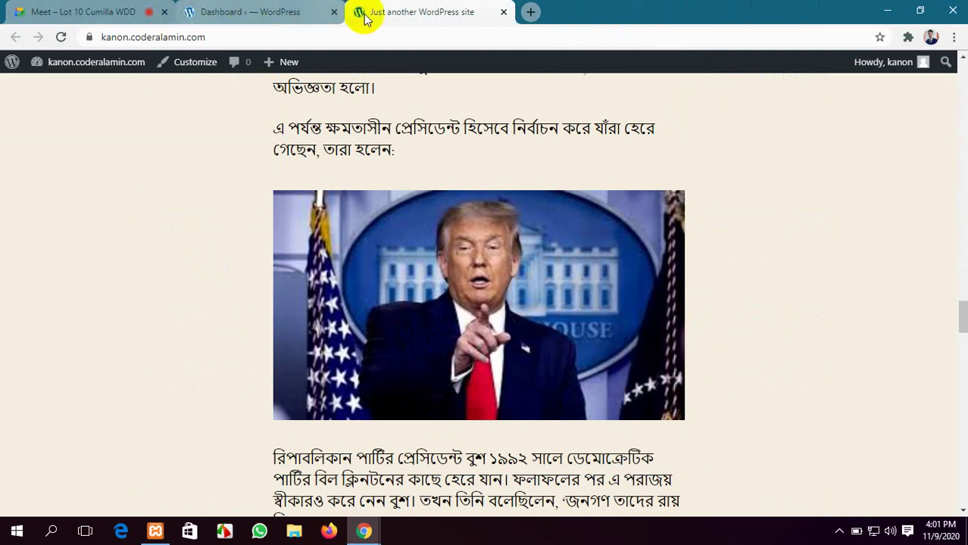
{"action": "left_click", "coordinate": [134, 37]}
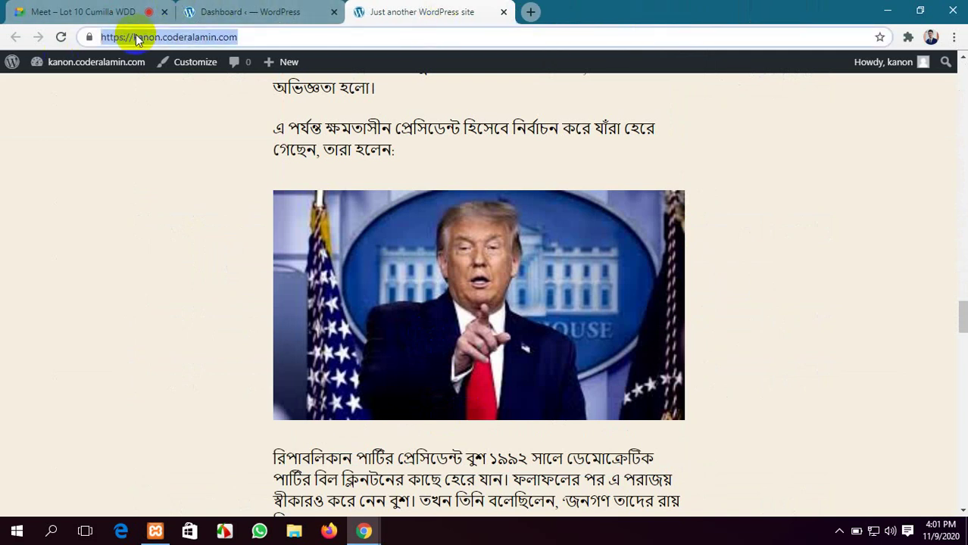
Move between the Meet, dashboard and live post tabs, deselecting the site address
{"action": "left_click", "coordinate": [72, 12]}
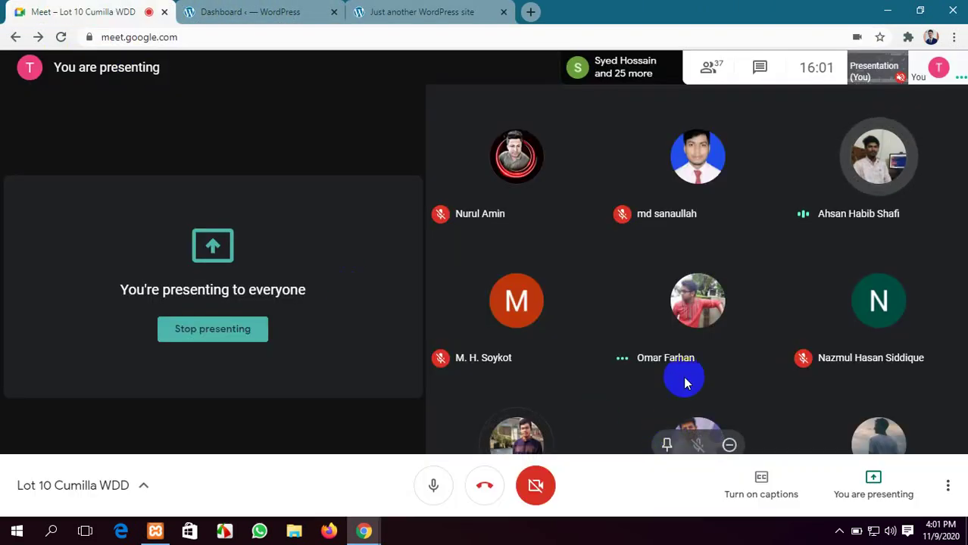
{"action": "left_click", "coordinate": [250, 12]}
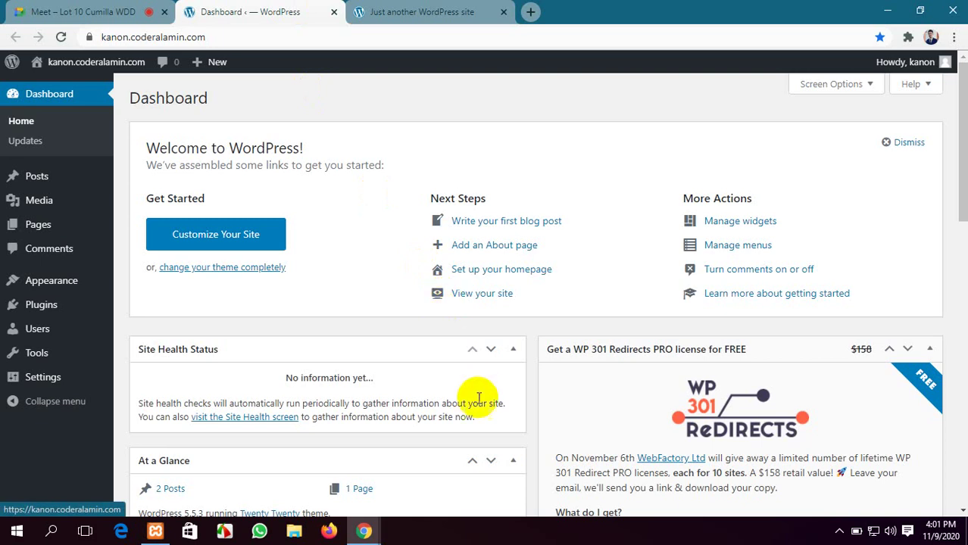
{"action": "left_click", "coordinate": [416, 10]}
{"action": "left_click", "coordinate": [239, 7]}
{"action": "left_click", "coordinate": [387, 10]}
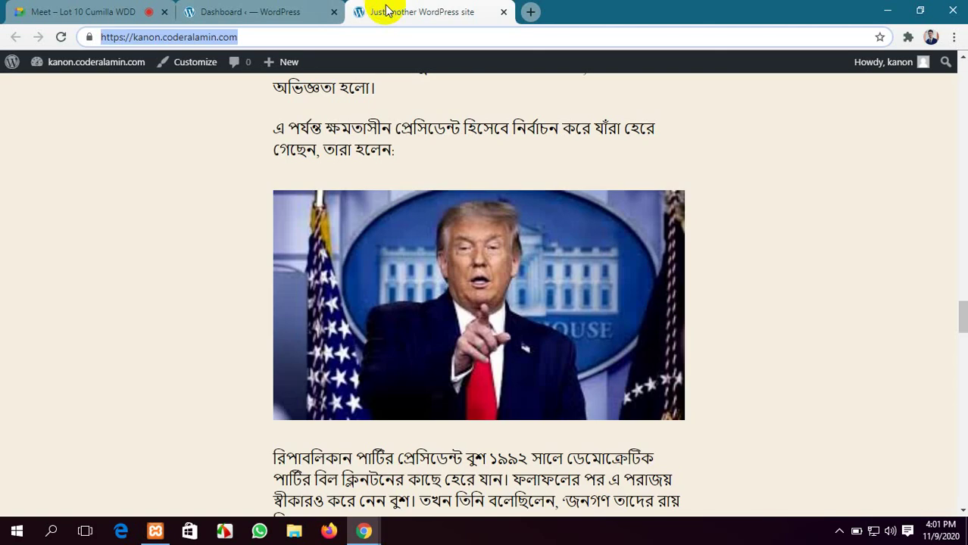
{"action": "left_click", "coordinate": [751, 245]}
{"action": "scroll", "coordinate": [507, 260], "scroll_direction": "down", "scroll_amount": 4}
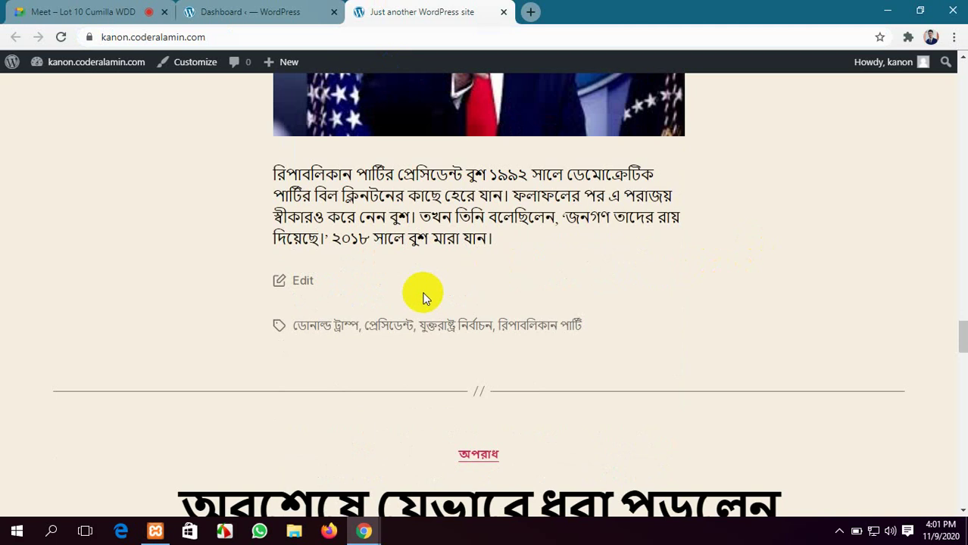
Open the Google Meet chat panel, then return to the WordPress dashboard
{"action": "left_click", "coordinate": [234, 7]}
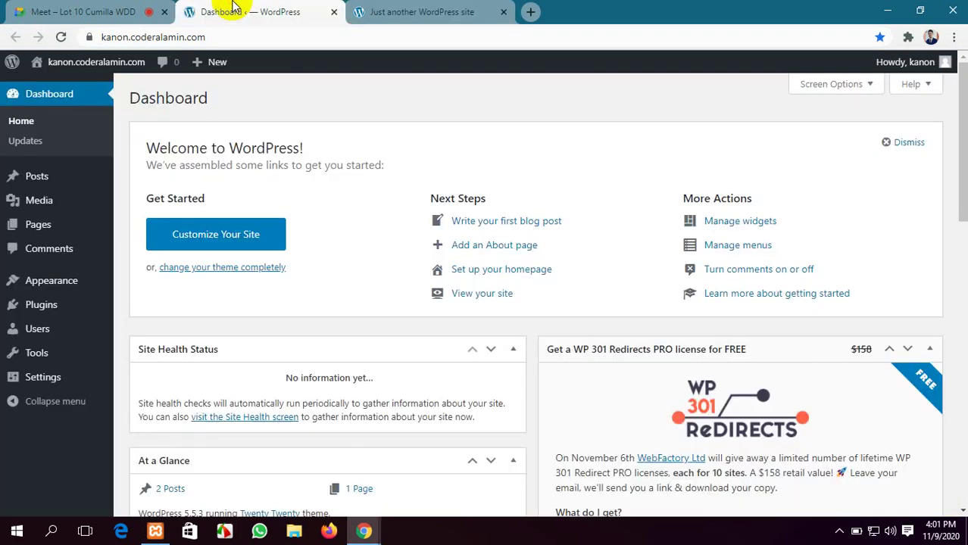
{"action": "left_click", "coordinate": [117, 6]}
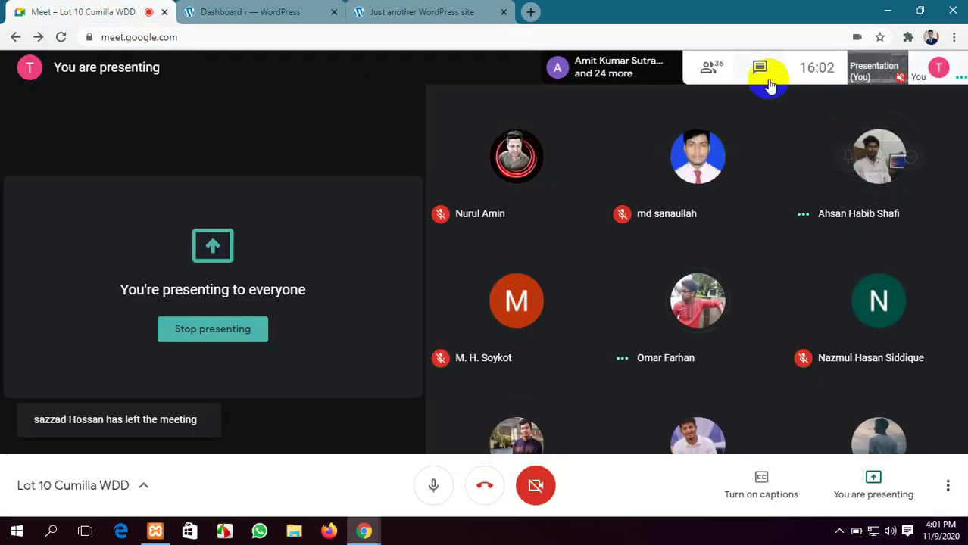
{"action": "left_click", "coordinate": [760, 70]}
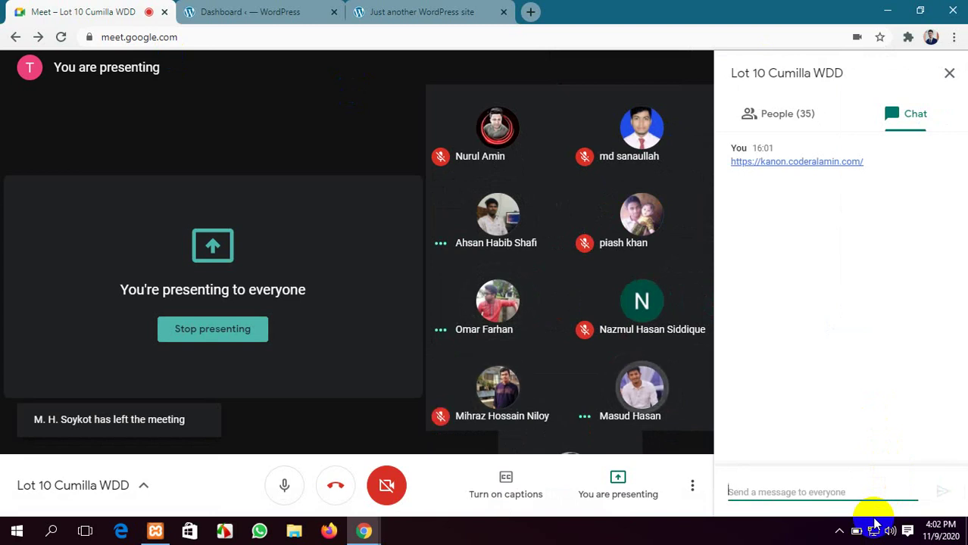
{"action": "left_click", "coordinate": [193, 11]}
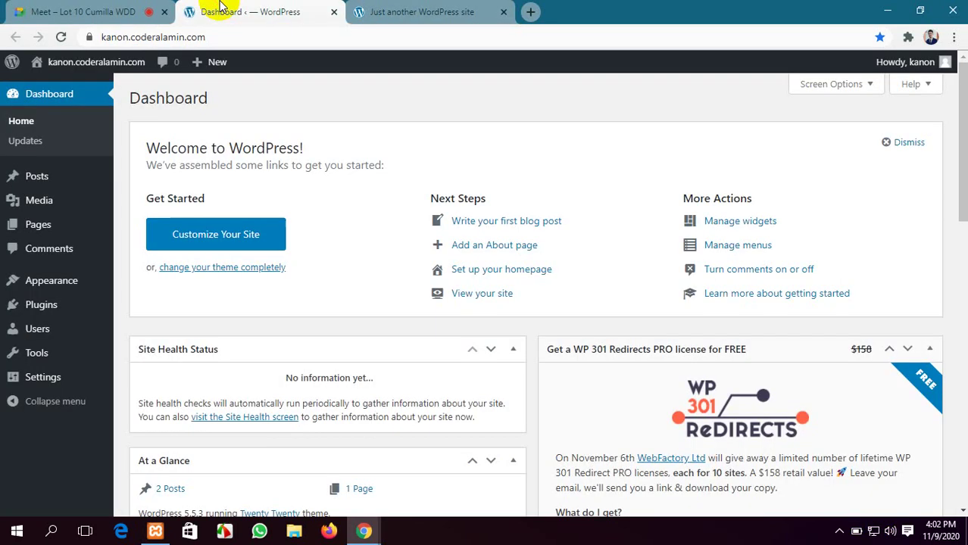
Reload the Dashboard so At a Glance shows 3 posts and 8 comments awaiting moderation
{"action": "left_click", "coordinate": [60, 37]}
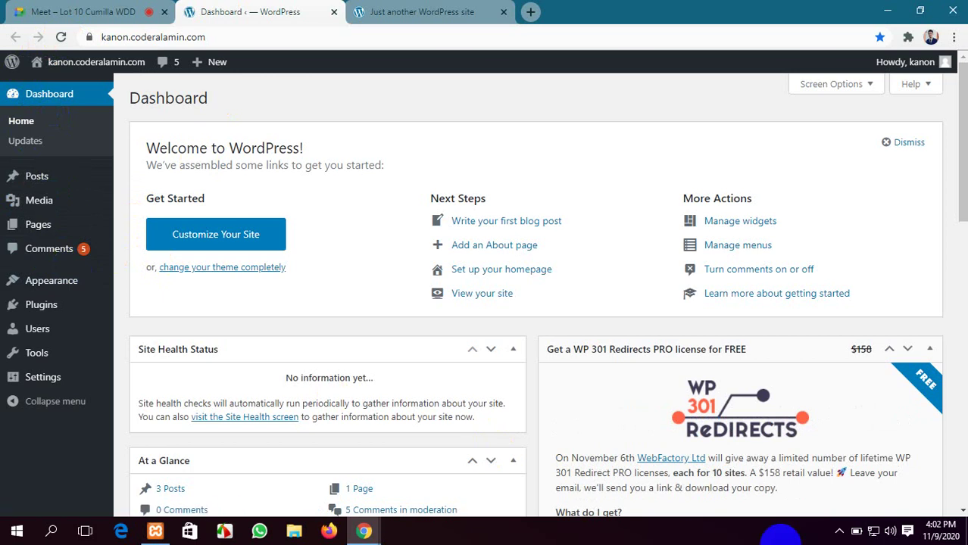
{"action": "left_click", "coordinate": [62, 38]}
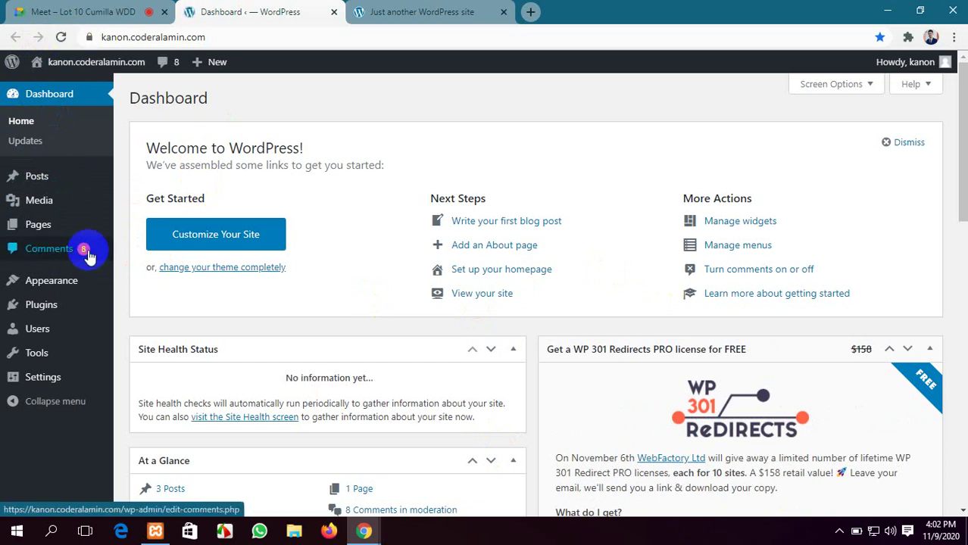
{"action": "left_click", "coordinate": [424, 11]}
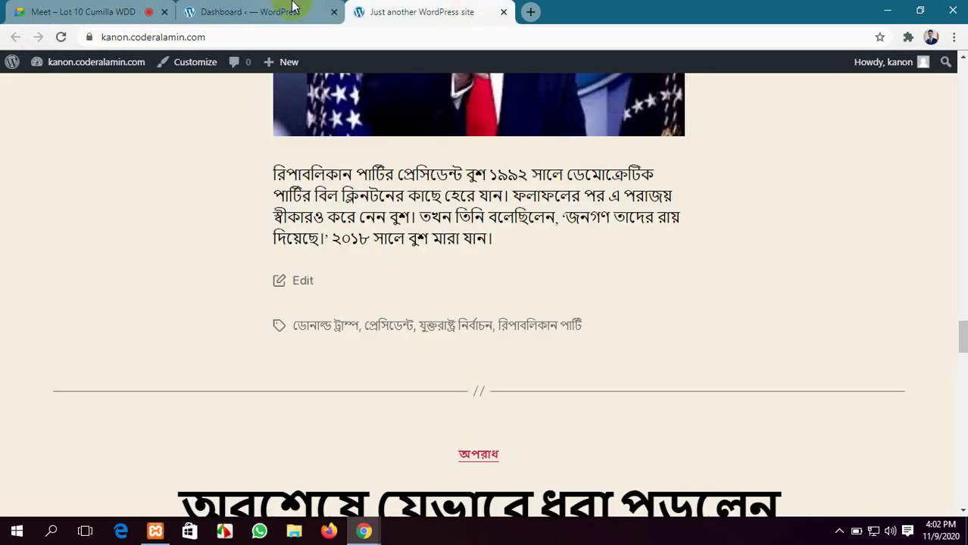
{"action": "left_click", "coordinate": [258, 12]}
{"action": "left_click", "coordinate": [424, 12]}
{"action": "scroll", "coordinate": [422, 61], "scroll_direction": "up", "scroll_amount": 2}
{"action": "left_click", "coordinate": [227, 12]}
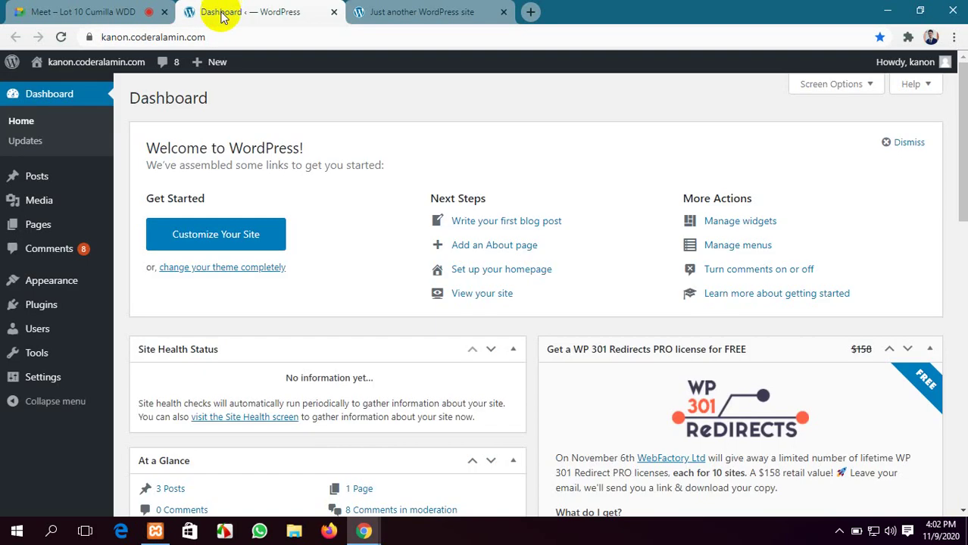
Open All Posts from the Posts menu and reload the list
{"action": "mouse_move", "coordinate": [35, 179]}
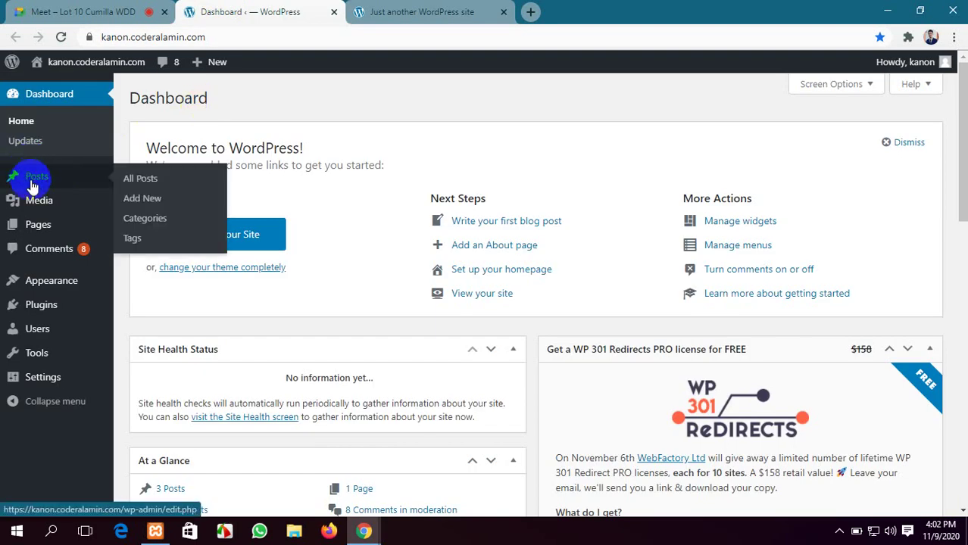
{"action": "left_click", "coordinate": [137, 183]}
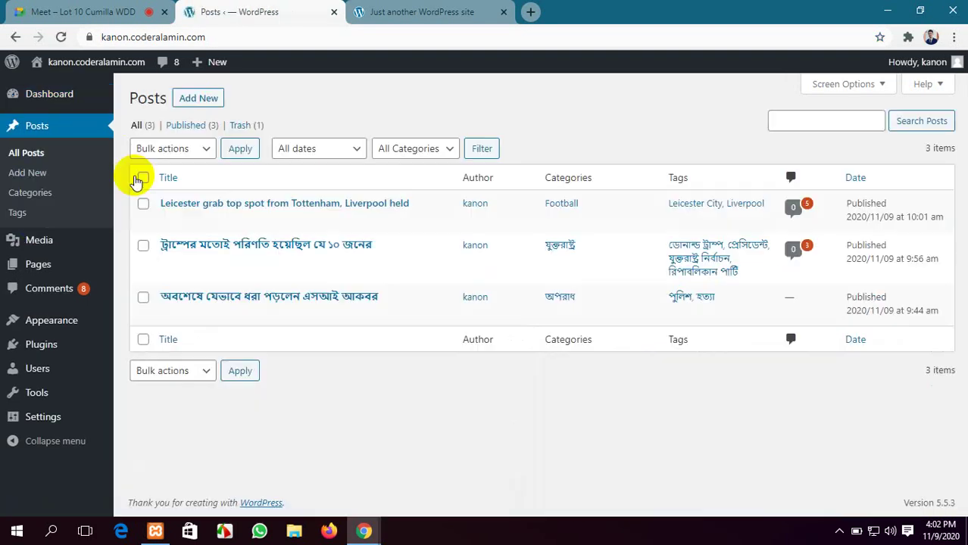
{"action": "left_click", "coordinate": [61, 36]}
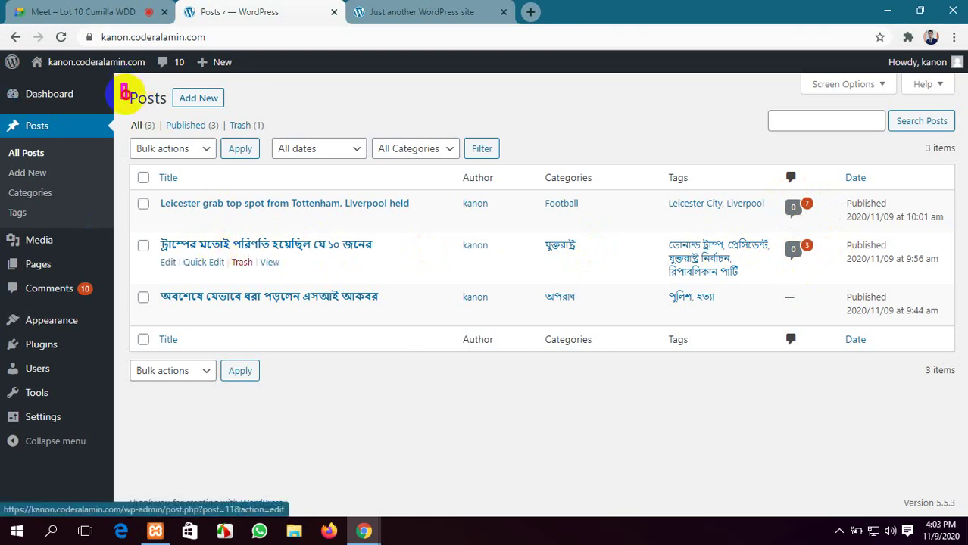
Drag across several areas of the Posts list, cancelling one selection with Escape
{"action": "mouse_move", "coordinate": [121, 84]}
{"action": "left_mouse_down"}
{"action": "mouse_move", "coordinate": [503, 375]}
{"action": "mouse_move", "coordinate": [910, 422]}
{"action": "mouse_move", "coordinate": [966, 415]}
{"action": "mouse_move", "coordinate": [341, 201]}
{"action": "mouse_move", "coordinate": [826, 383]}
{"action": "mouse_move", "coordinate": [961, 411]}
{"action": "left_mouse_up"}
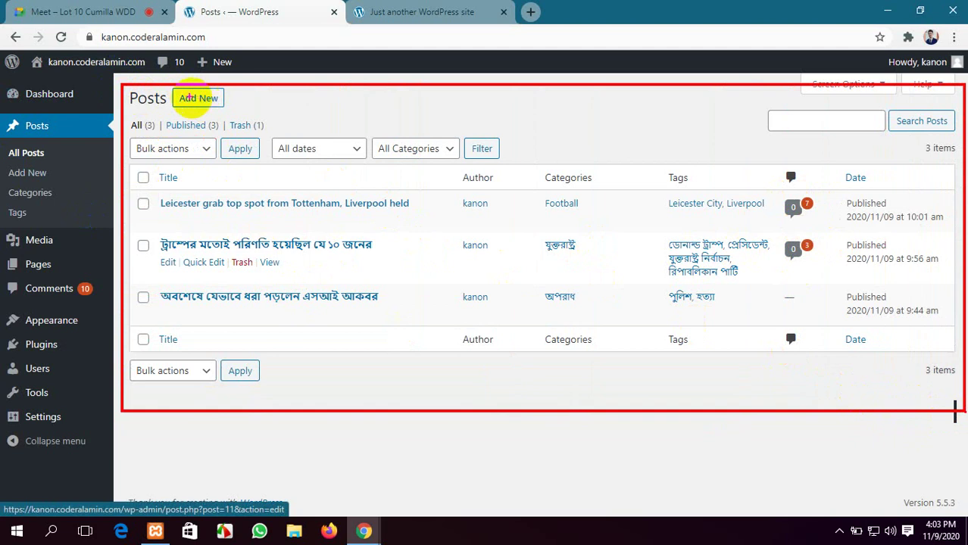
{"action": "mouse_move", "coordinate": [172, 92]}
{"action": "left_mouse_down"}
{"action": "mouse_move", "coordinate": [237, 97]}
{"action": "mouse_move", "coordinate": [236, 108]}
{"action": "left_mouse_up"}
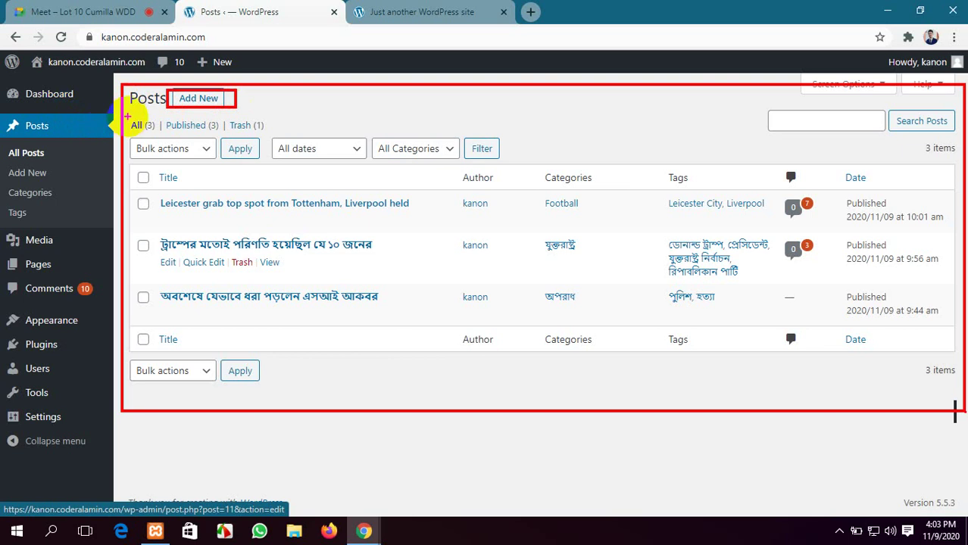
{"action": "left_click_drag", "start_coordinate": [130, 117], "coordinate": [158, 135]}
{"action": "key", "text": "Escape"}
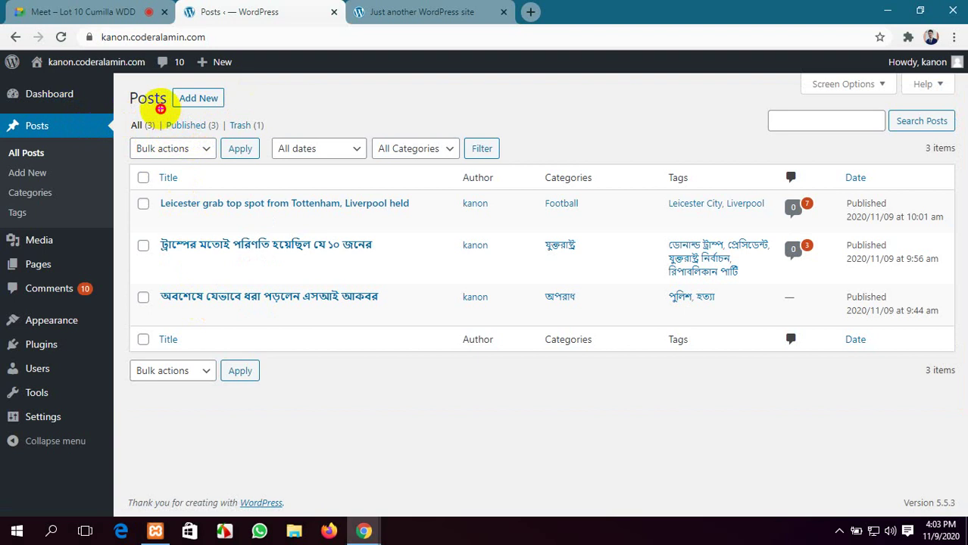
{"action": "mouse_move", "coordinate": [160, 109]}
{"action": "left_mouse_down"}
{"action": "mouse_move", "coordinate": [184, 128]}
{"action": "mouse_move", "coordinate": [224, 135]}
{"action": "left_mouse_up"}
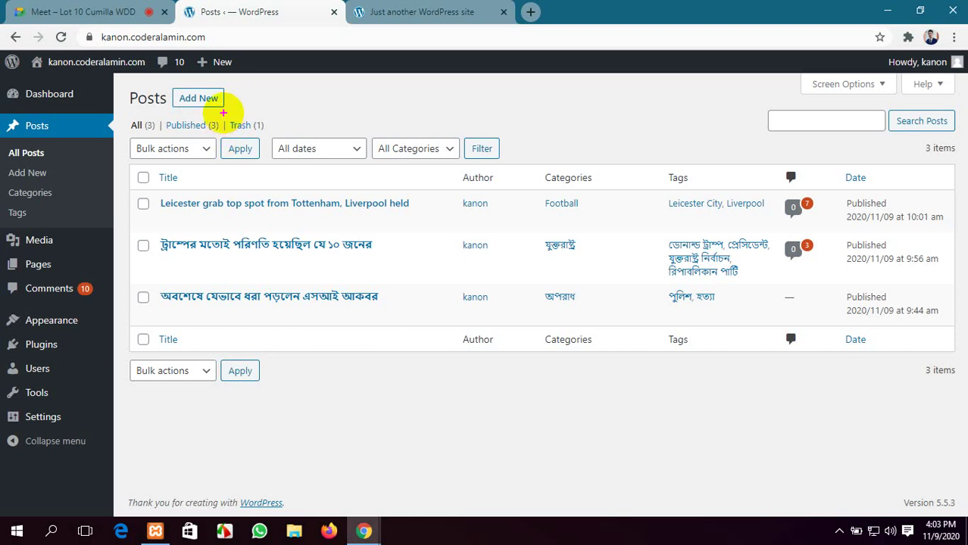
{"action": "left_click_drag", "start_coordinate": [223, 113], "coordinate": [269, 135]}
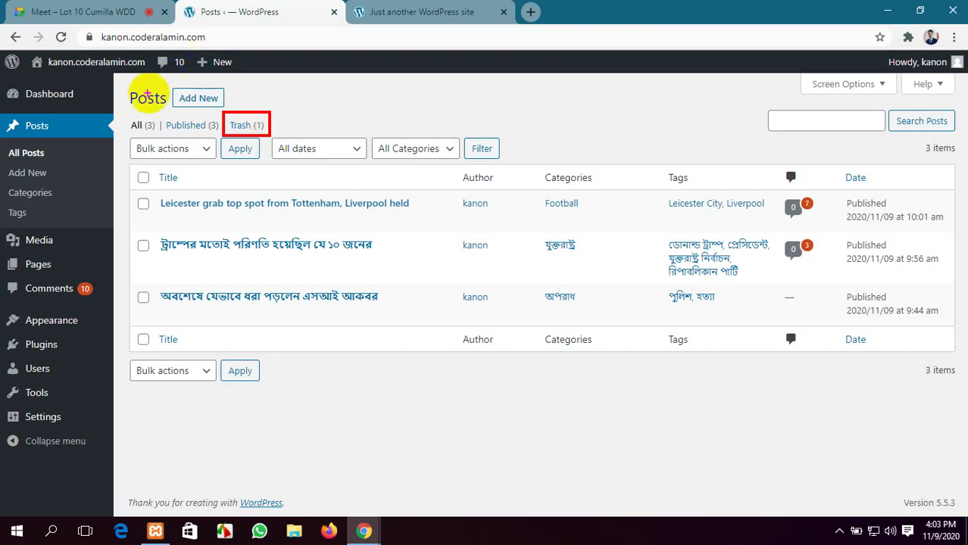
{"action": "left_click_drag", "start_coordinate": [118, 85], "coordinate": [277, 136]}
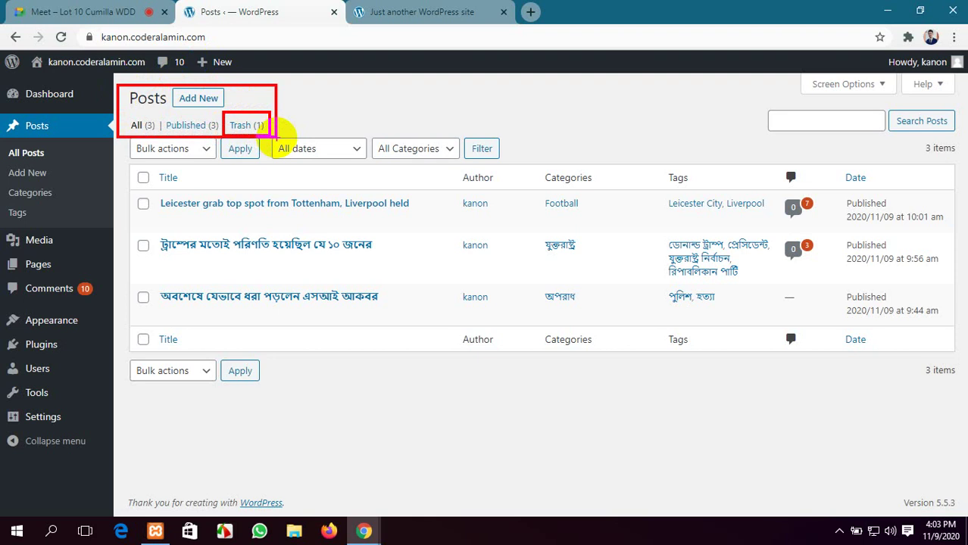
{"action": "key", "text": "Escape"}
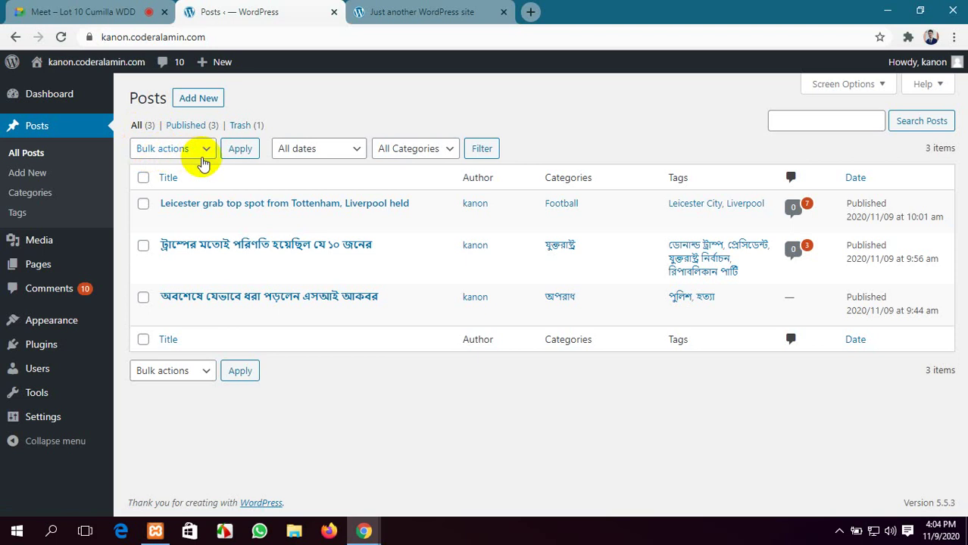
Tick the Leicester football post and the other two, glance at Bulk actions, then go to Meet
{"action": "left_click", "coordinate": [143, 205]}
{"action": "left_click", "coordinate": [144, 246]}
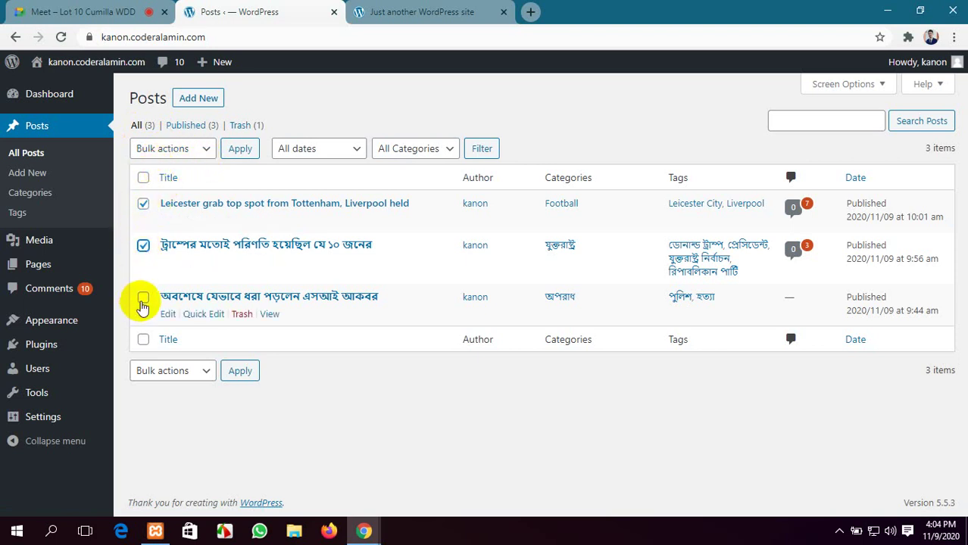
{"action": "left_click", "coordinate": [143, 302]}
{"action": "left_click", "coordinate": [201, 151]}
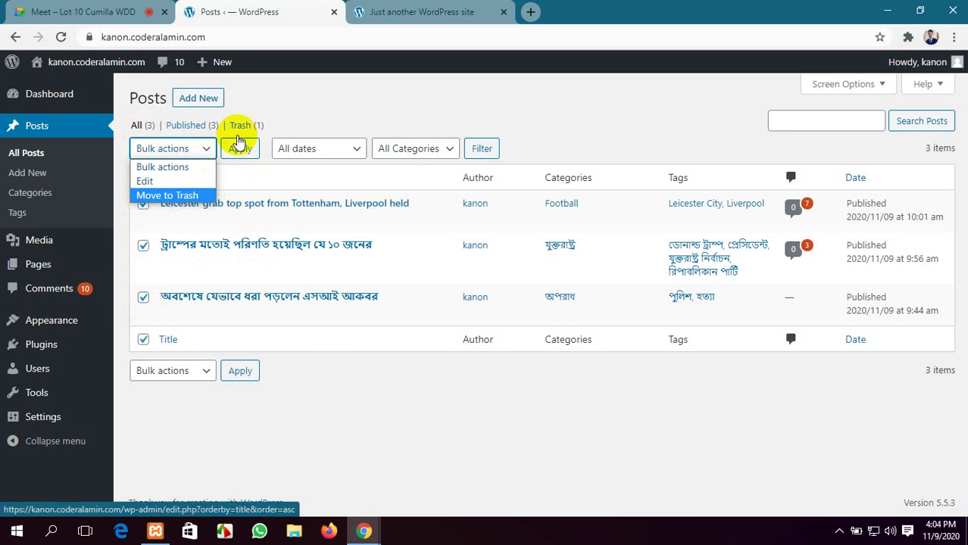
{"action": "left_click", "coordinate": [265, 106]}
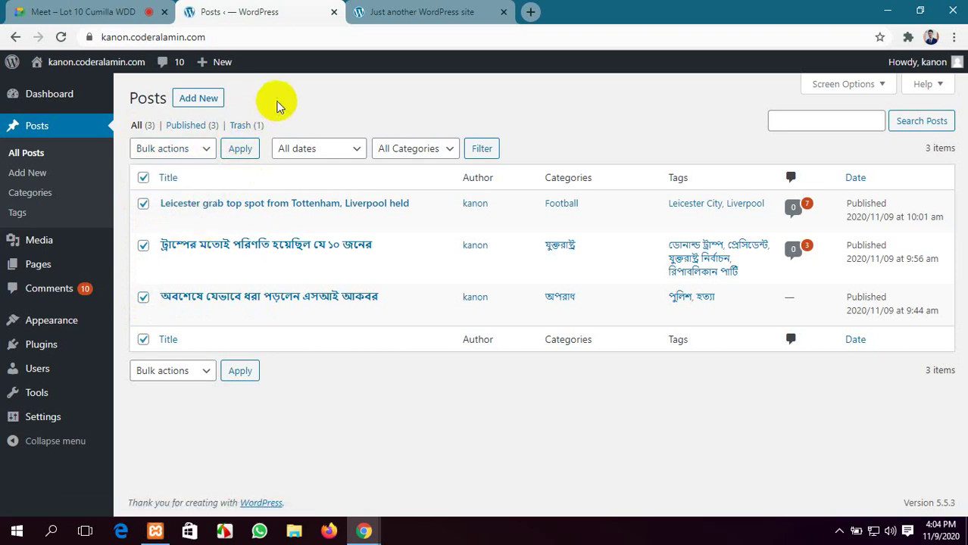
{"action": "left_click", "coordinate": [144, 181]}
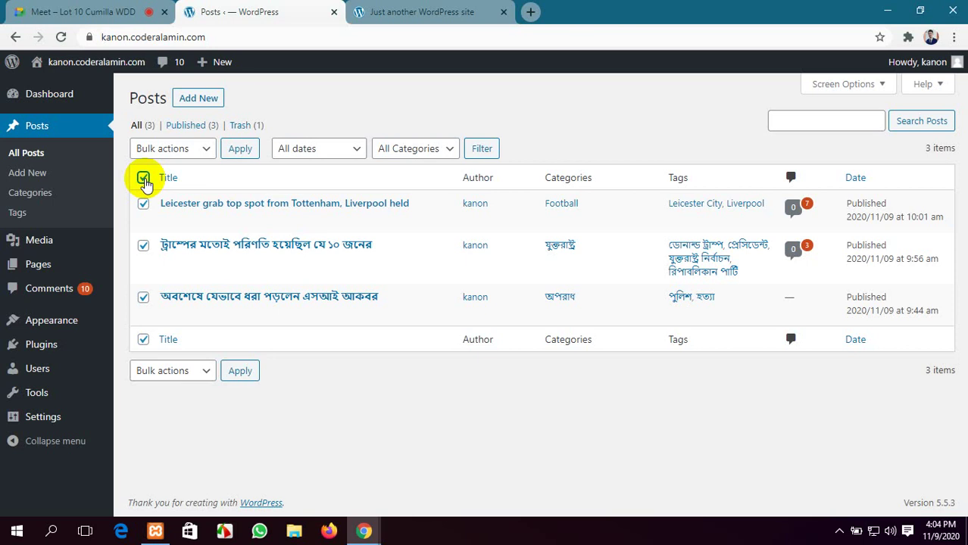
{"action": "left_click", "coordinate": [112, 6]}
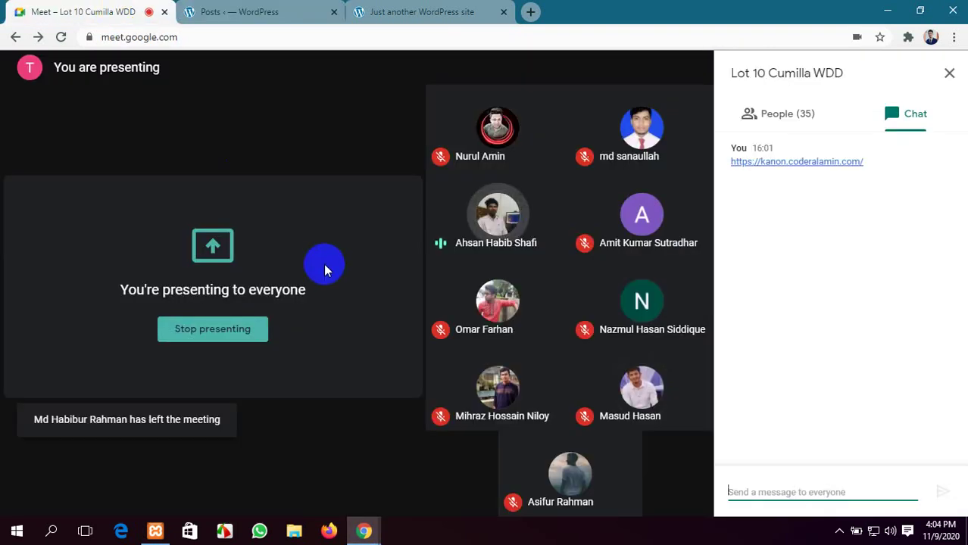
Close the Meet chat panel and return to the Posts ‹ WordPress tab
{"action": "left_click", "coordinate": [947, 77]}
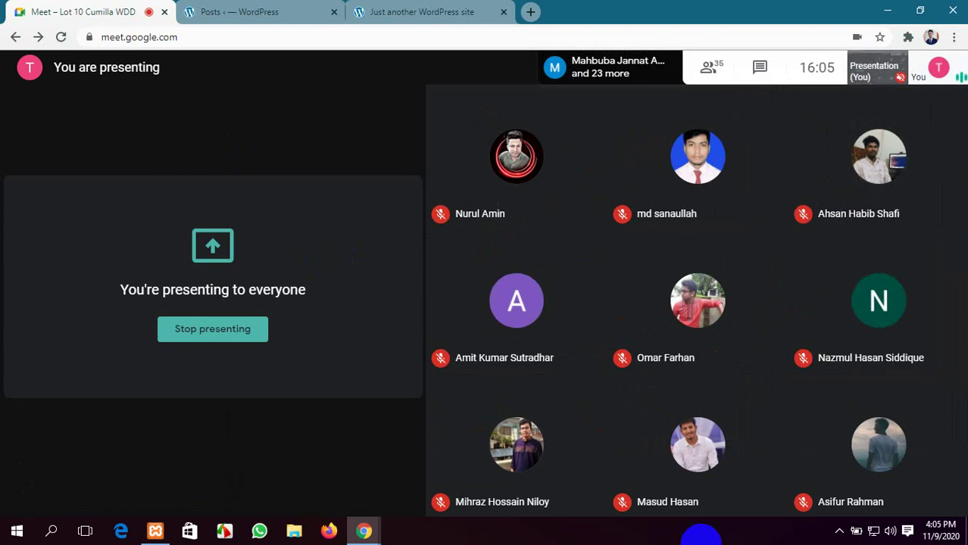
{"action": "left_click", "coordinate": [227, 11]}
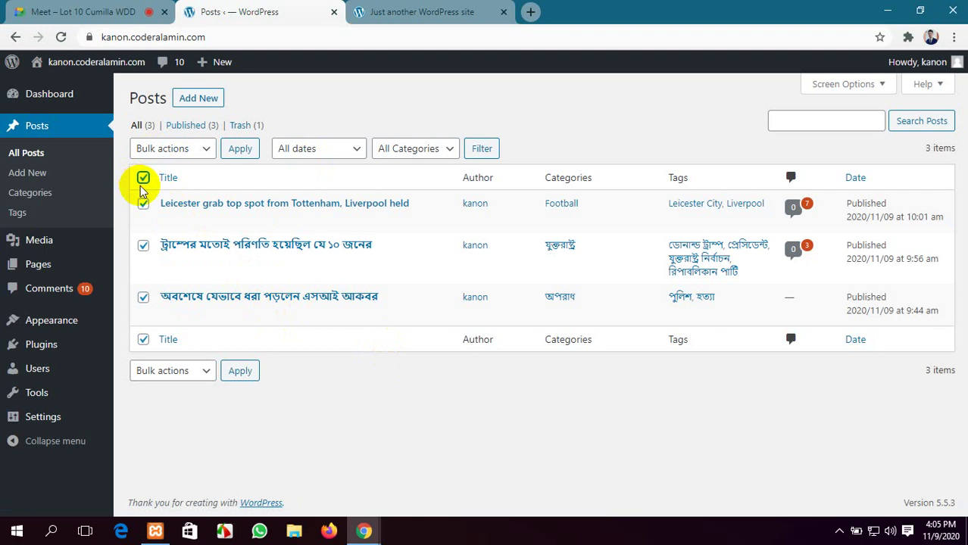
Open Bulk Edit for the three selected posts, review it, then reload Posts without saving
{"action": "left_click", "coordinate": [154, 148]}
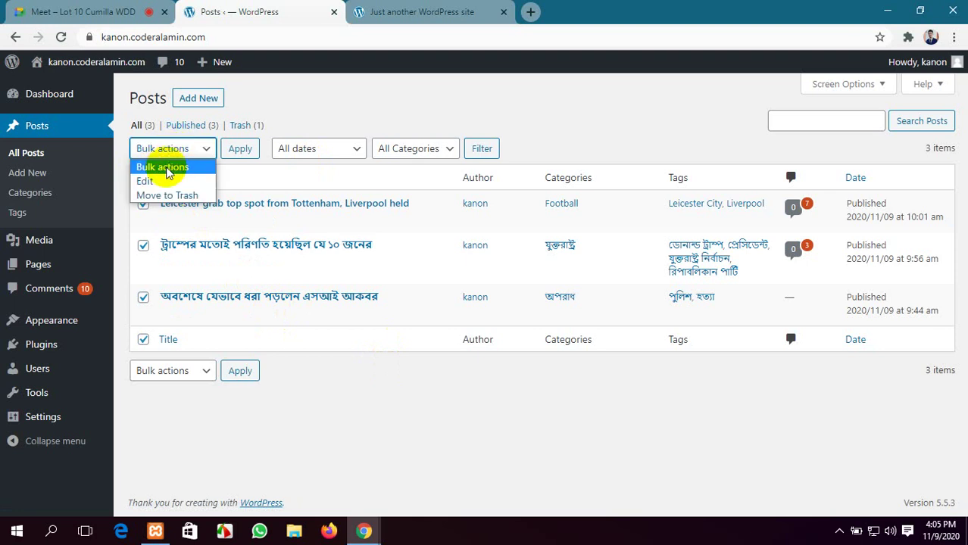
{"action": "left_click", "coordinate": [171, 181]}
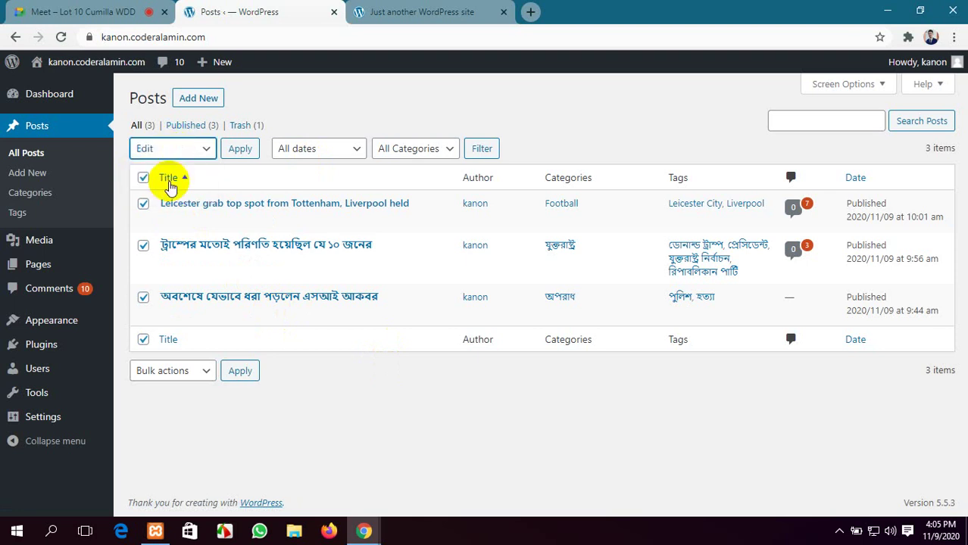
{"action": "left_click", "coordinate": [240, 149]}
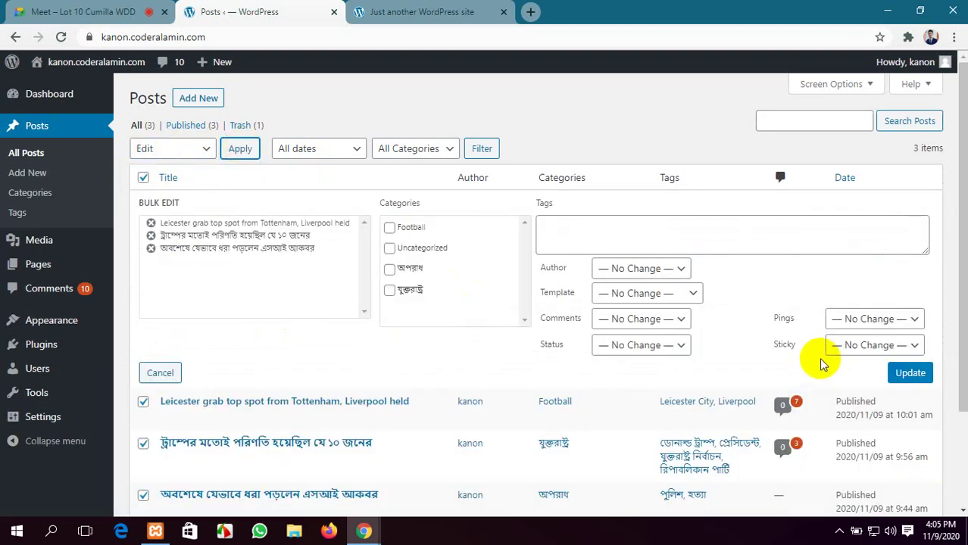
{"action": "scroll", "coordinate": [771, 314], "scroll_direction": "down", "scroll_amount": 2}
{"action": "scroll", "coordinate": [460, 247], "scroll_direction": "up", "scroll_amount": 2}
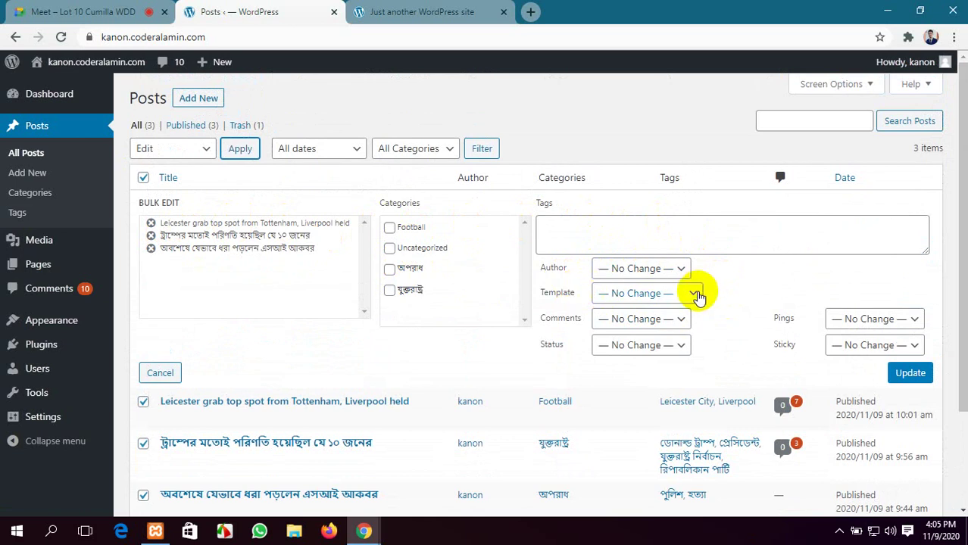
{"action": "scroll", "coordinate": [682, 326], "scroll_direction": "down", "scroll_amount": 1}
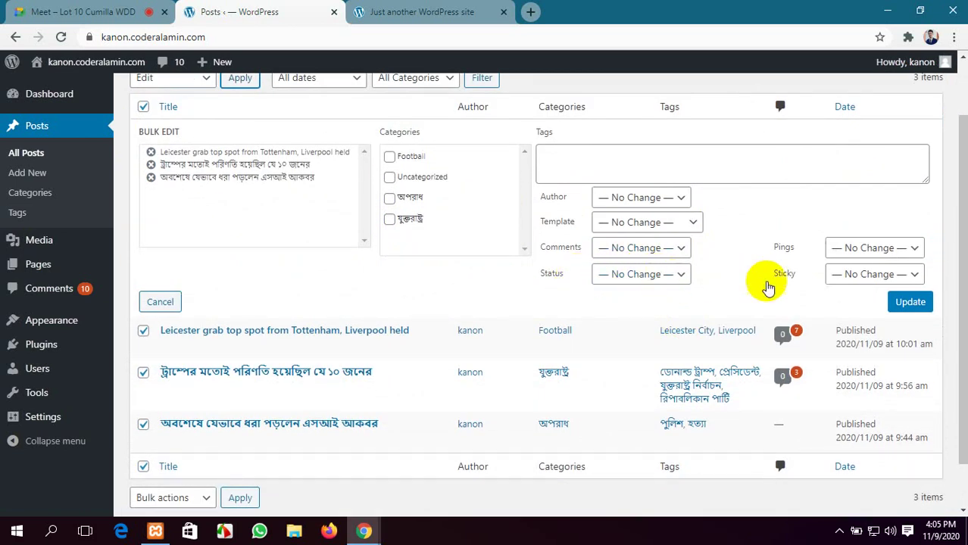
{"action": "scroll", "coordinate": [757, 341], "scroll_direction": "down", "scroll_amount": 1}
{"action": "scroll", "coordinate": [722, 350], "scroll_direction": "up", "scroll_amount": 2}
{"action": "scroll", "coordinate": [722, 351], "scroll_direction": "up", "scroll_amount": 1}
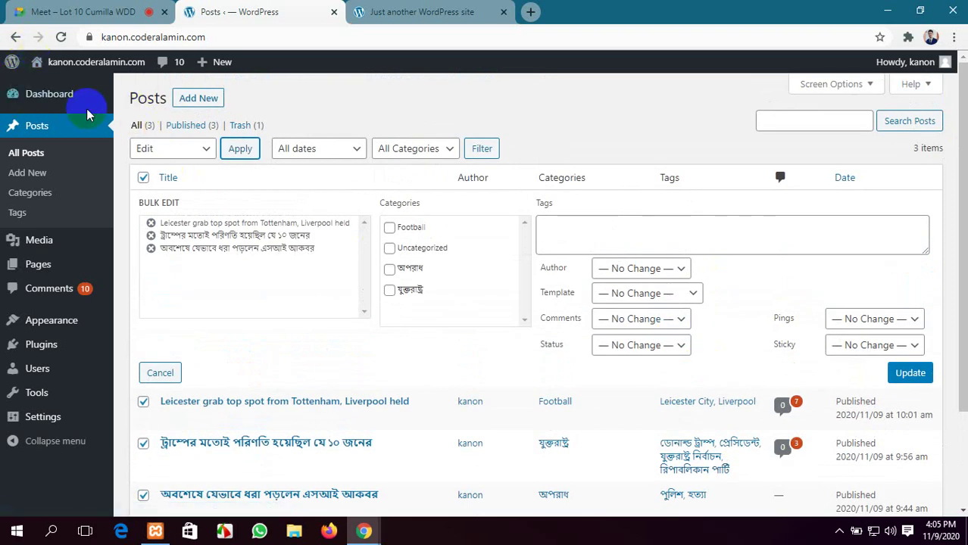
{"action": "left_click", "coordinate": [52, 135]}
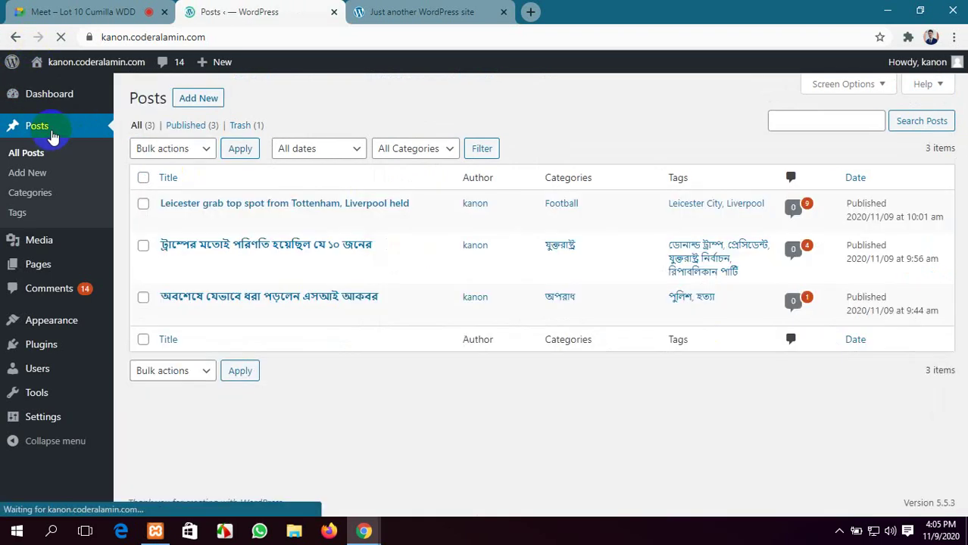
{"action": "left_click", "coordinate": [327, 160]}
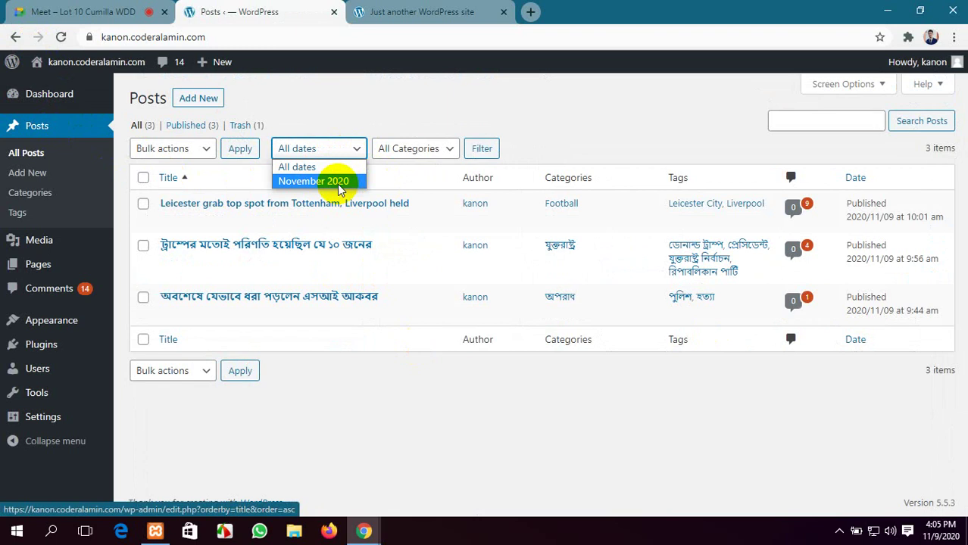
{"action": "left_click", "coordinate": [315, 375]}
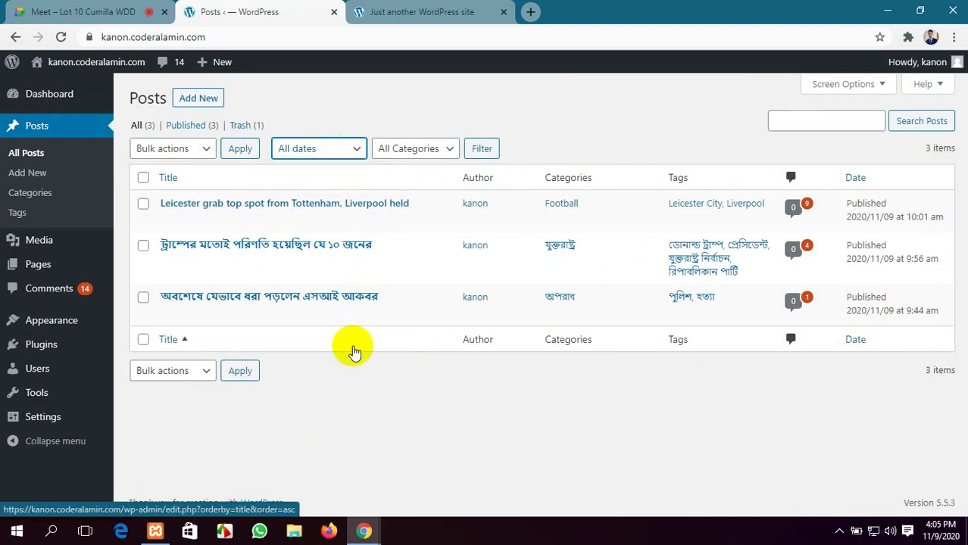
{"action": "left_click", "coordinate": [326, 149]}
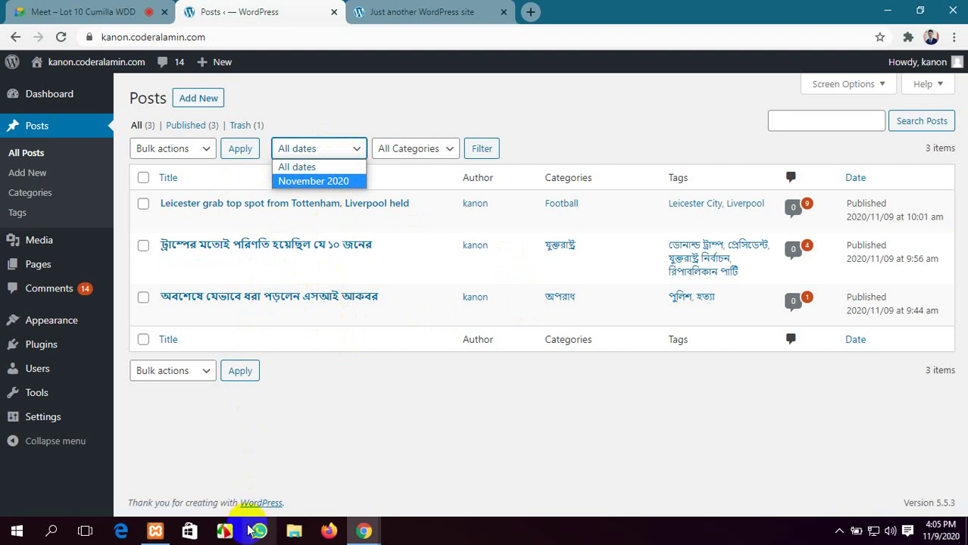
{"action": "left_click", "coordinate": [623, 108]}
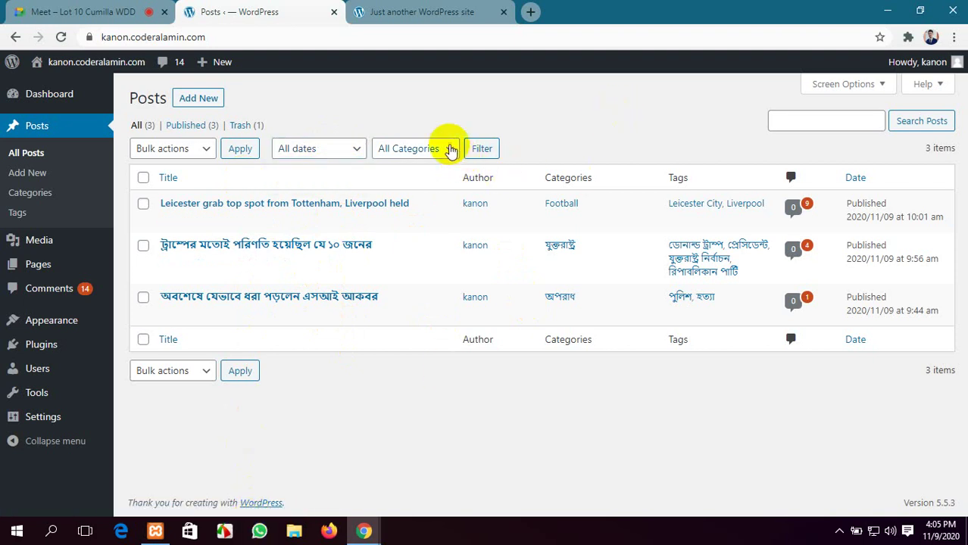
Filter the Posts list by Football, then অপরাধ, and finally যুক্তরাষ্ট্র
{"action": "left_click", "coordinate": [450, 152]}
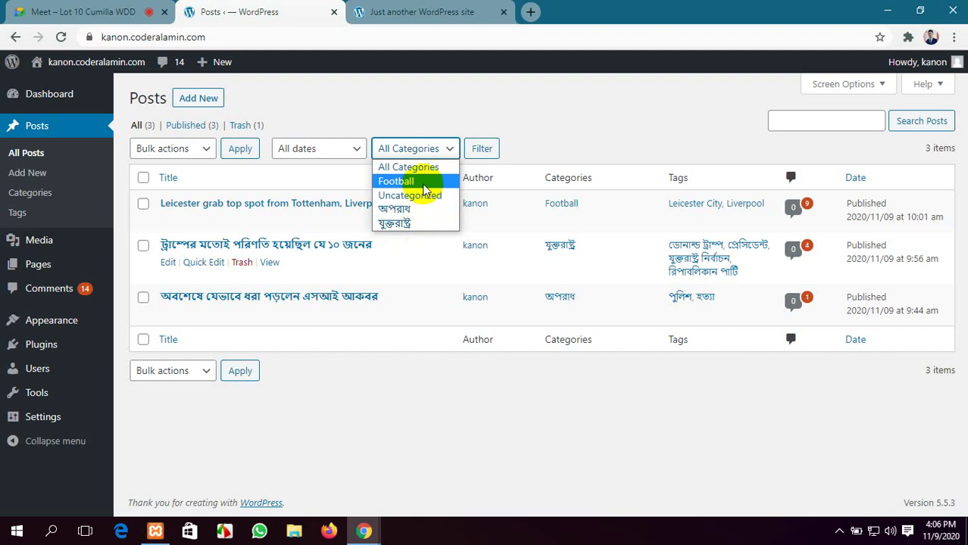
{"action": "left_click", "coordinate": [424, 182]}
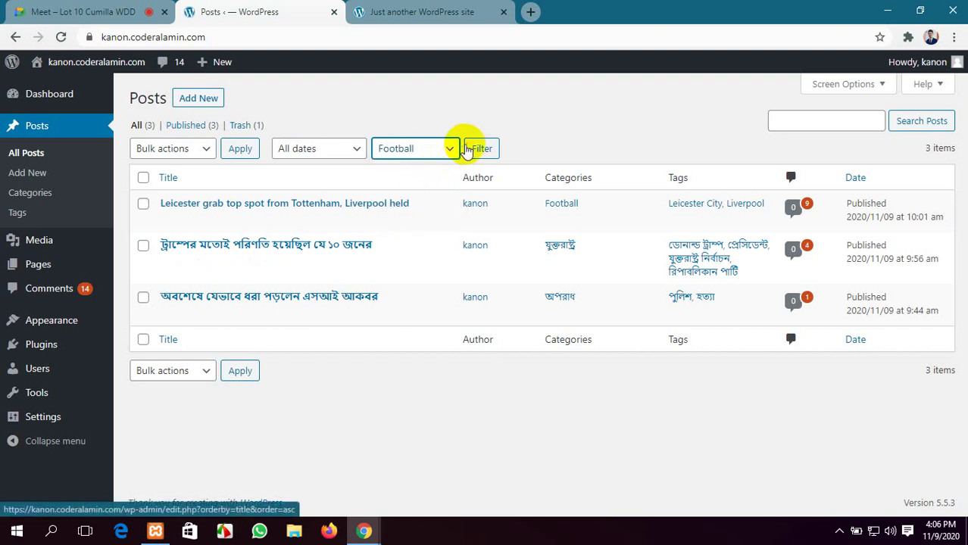
{"action": "left_click", "coordinate": [483, 148]}
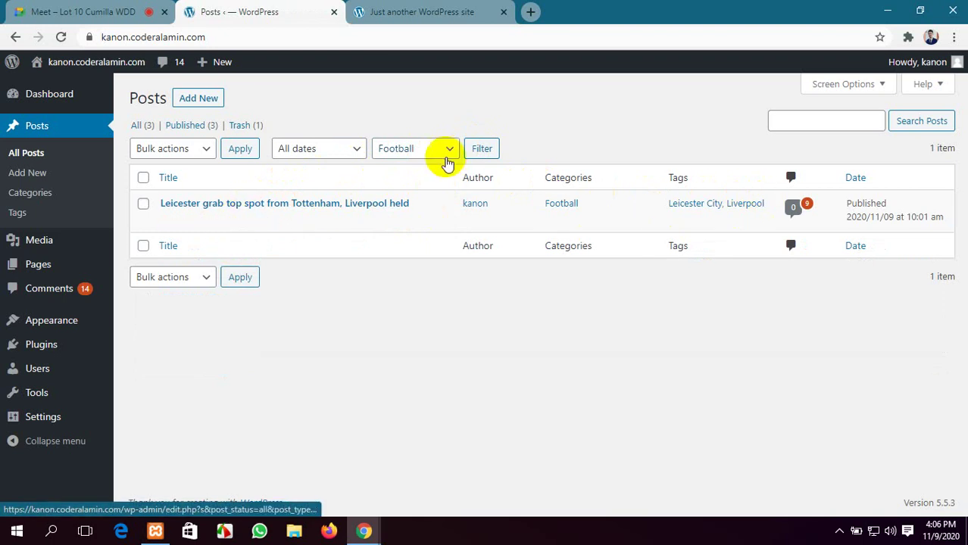
{"action": "left_click", "coordinate": [439, 148]}
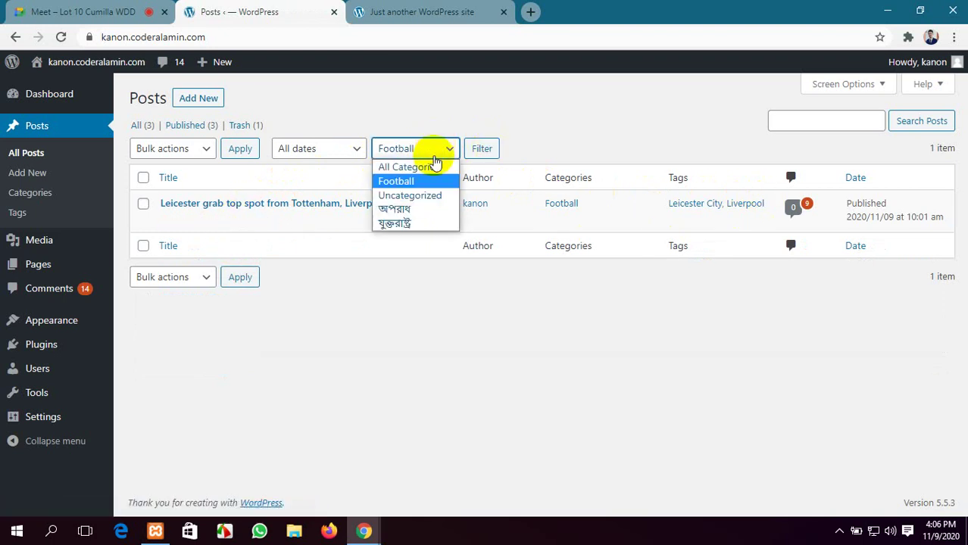
{"action": "left_click", "coordinate": [422, 209]}
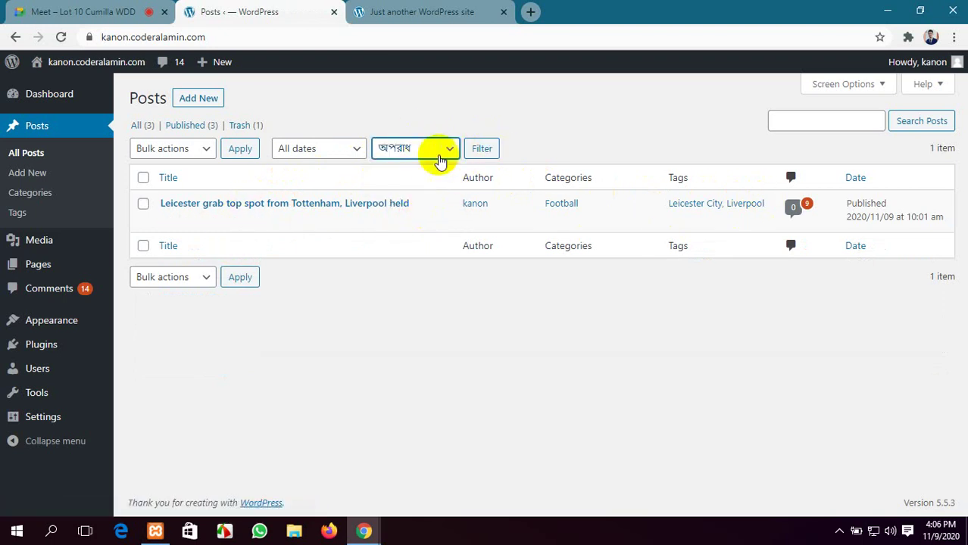
{"action": "left_click", "coordinate": [481, 150]}
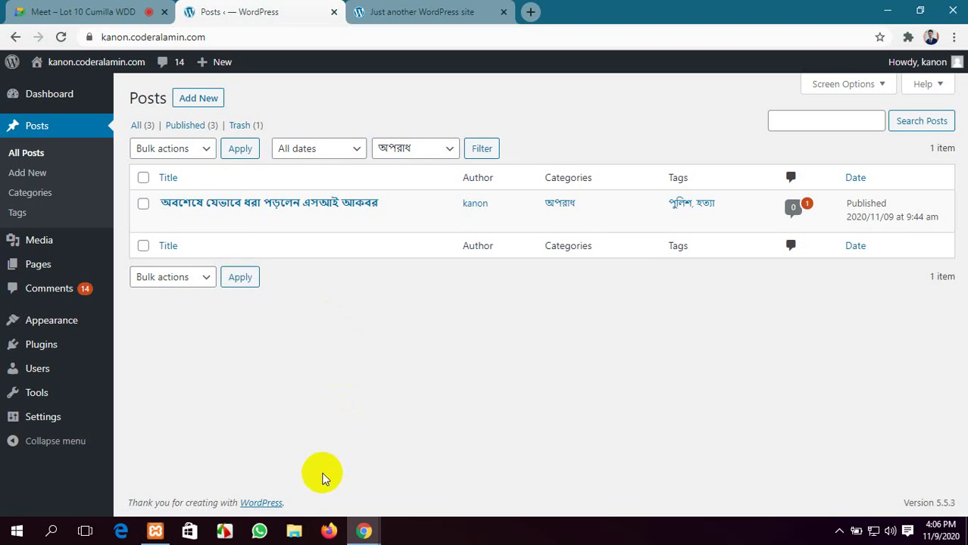
{"action": "left_click", "coordinate": [444, 154]}
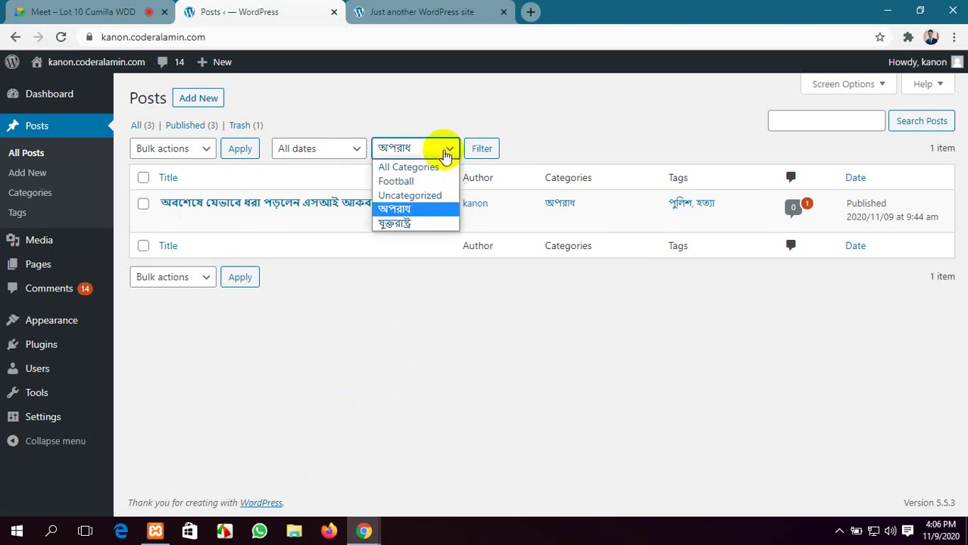
{"action": "left_click", "coordinate": [439, 224]}
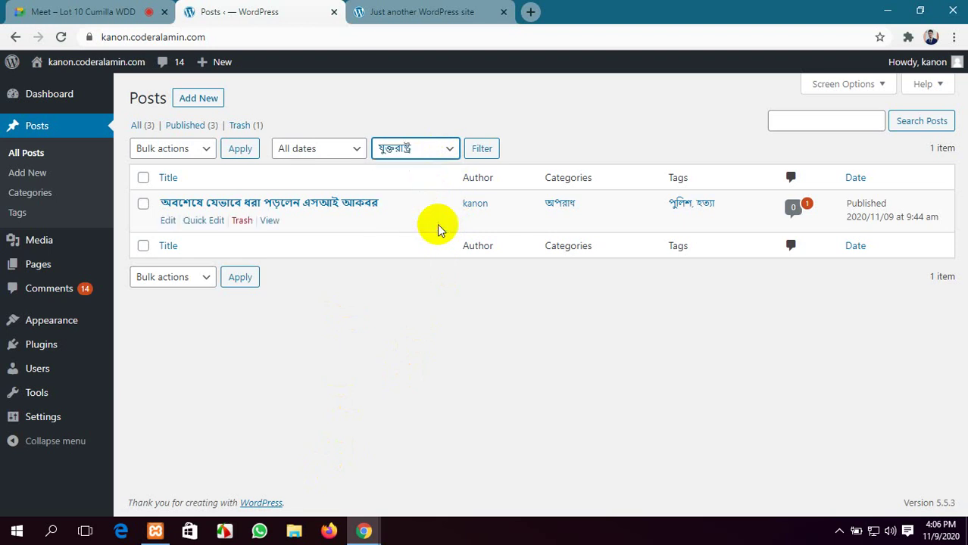
{"action": "left_click", "coordinate": [482, 150]}
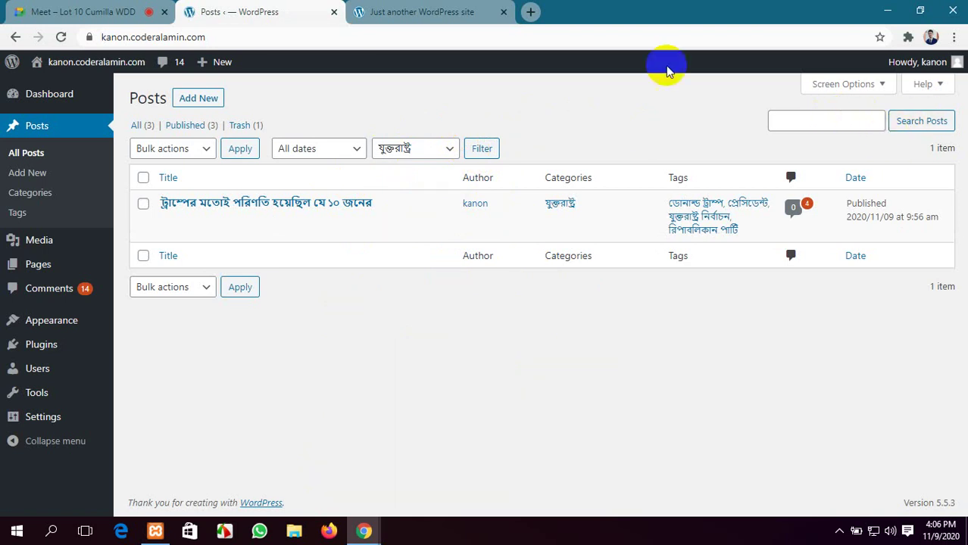
Copy the Bengali Trump post's title from the live site and search for it in Posts
{"action": "left_click", "coordinate": [396, 12]}
{"action": "scroll", "coordinate": [448, 202], "scroll_direction": "up", "scroll_amount": 10}
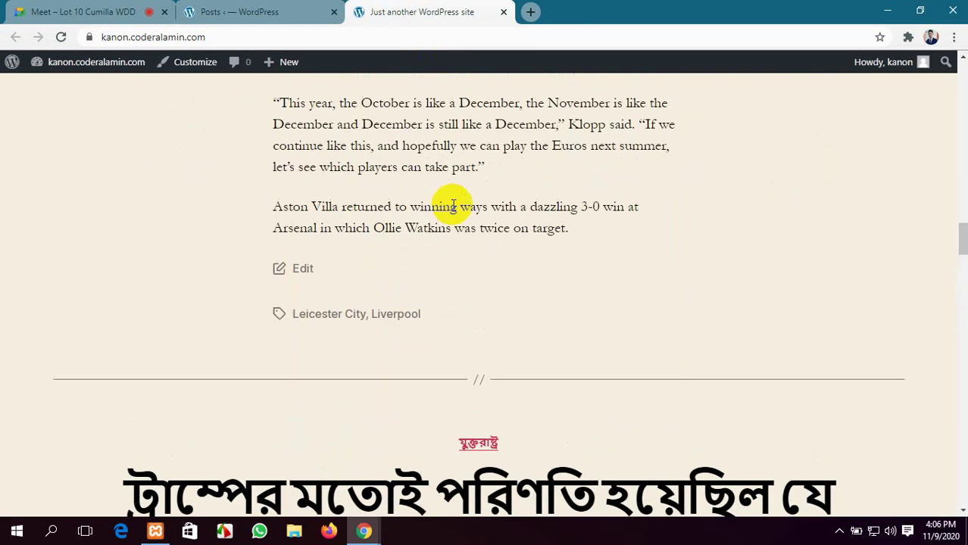
{"action": "scroll", "coordinate": [452, 206], "scroll_direction": "up", "scroll_amount": 2}
{"action": "scroll", "coordinate": [453, 205], "scroll_direction": "down", "scroll_amount": 8}
{"action": "scroll", "coordinate": [452, 227], "scroll_direction": "up", "scroll_amount": 2}
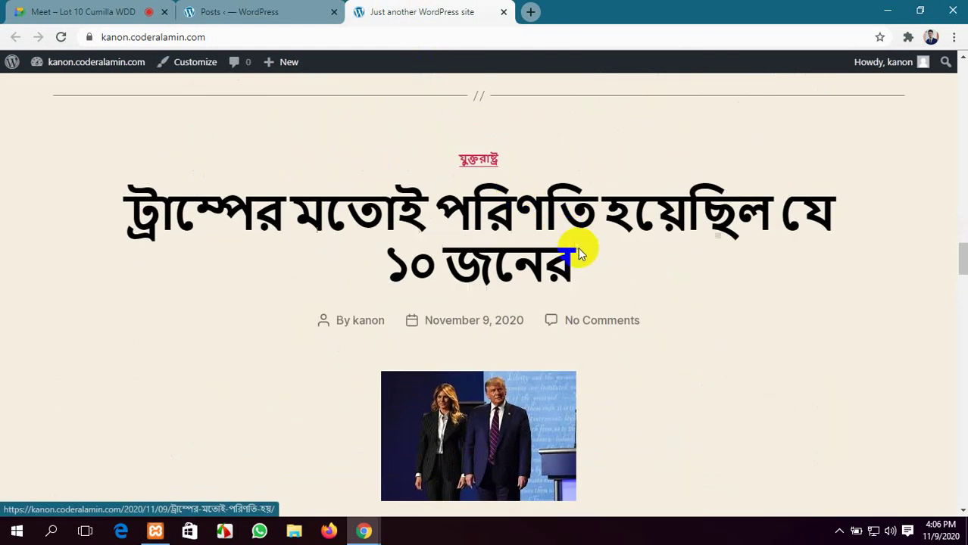
{"action": "left_click_drag", "start_coordinate": [578, 253], "coordinate": [135, 209]}
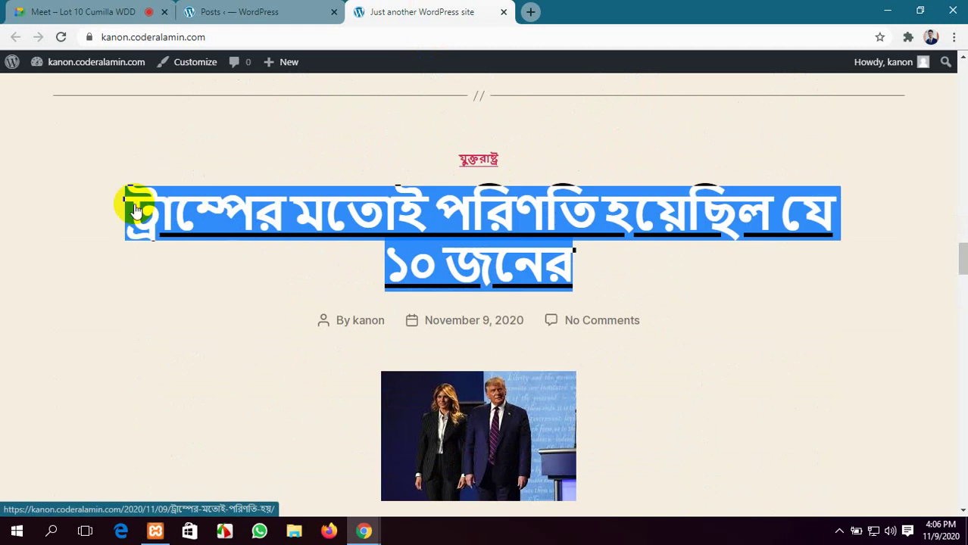
{"action": "left_click", "coordinate": [239, 12]}
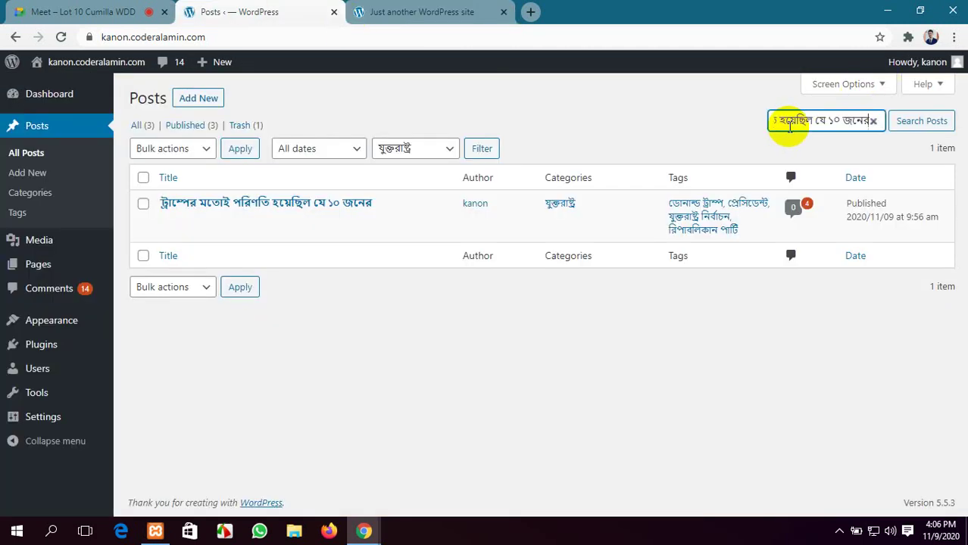
{"action": "left_click", "coordinate": [922, 121]}
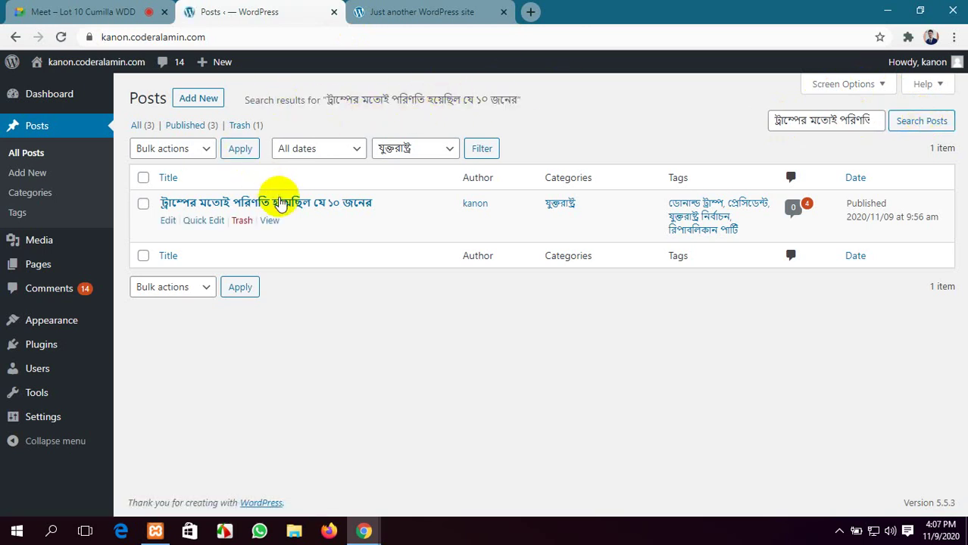
Copy the next post's title from the site, search Posts for it, then clear the search
{"action": "left_click", "coordinate": [400, 11]}
{"action": "scroll", "coordinate": [467, 333], "scroll_direction": "down", "scroll_amount": 15}
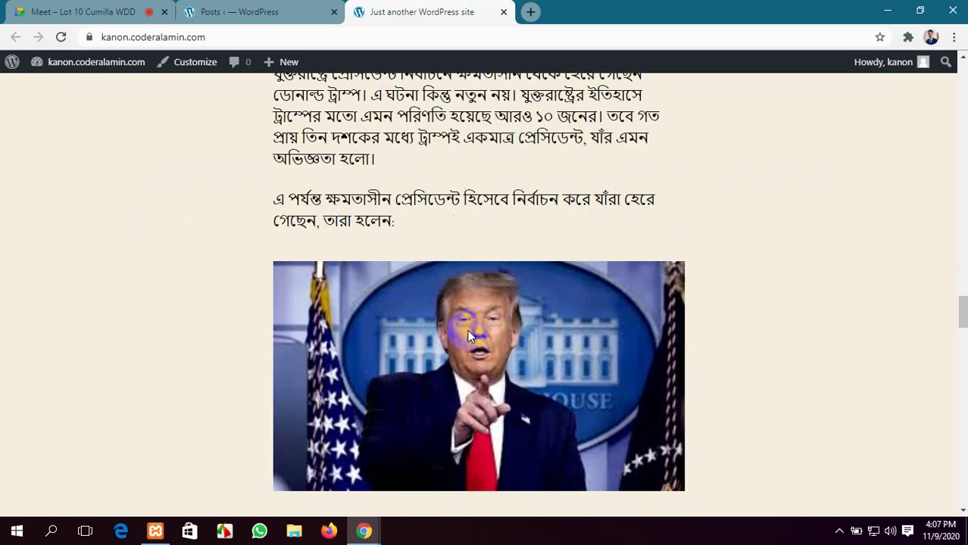
{"action": "scroll", "coordinate": [467, 334], "scroll_direction": "up", "scroll_amount": 4}
{"action": "left_click_drag", "start_coordinate": [642, 350], "coordinate": [185, 301]}
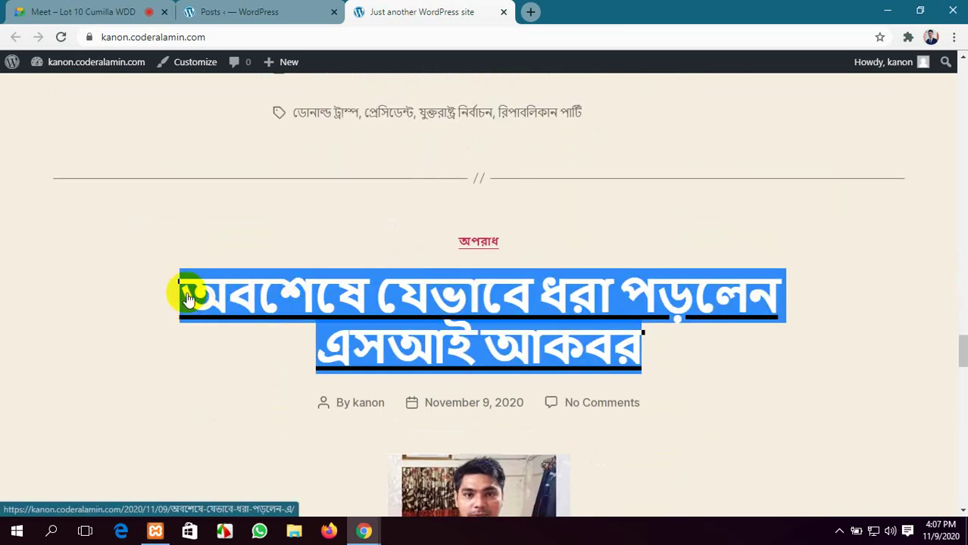
{"action": "left_click", "coordinate": [238, 10]}
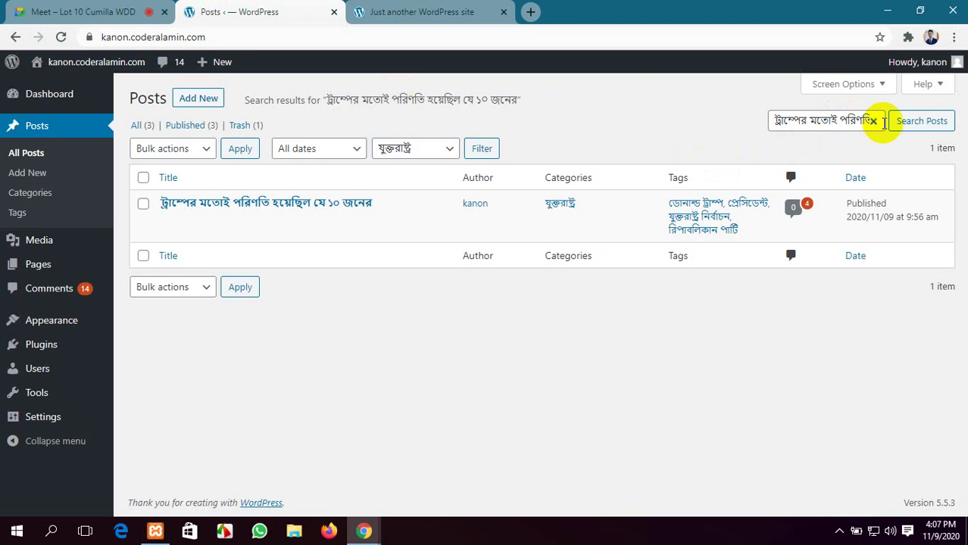
{"action": "left_click", "coordinate": [873, 121]}
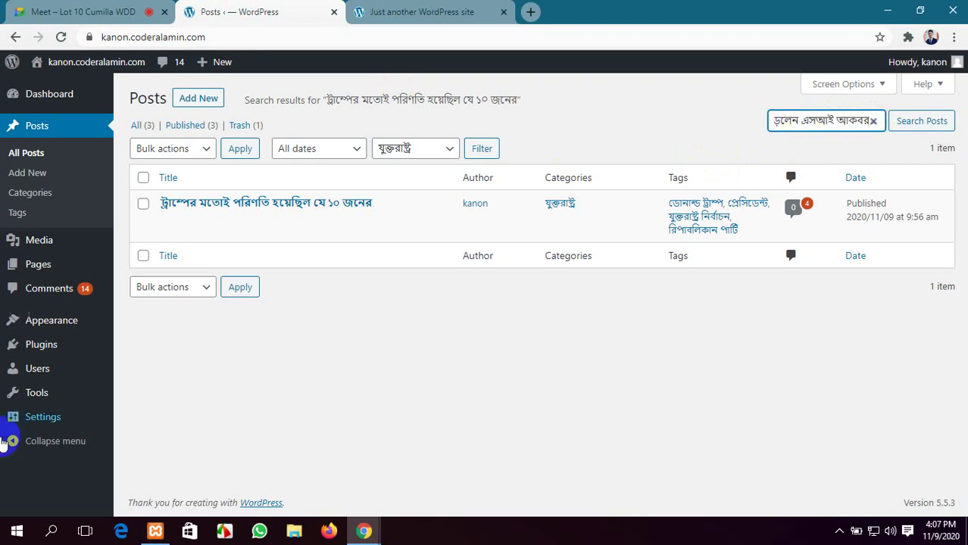
{"action": "left_click", "coordinate": [918, 123]}
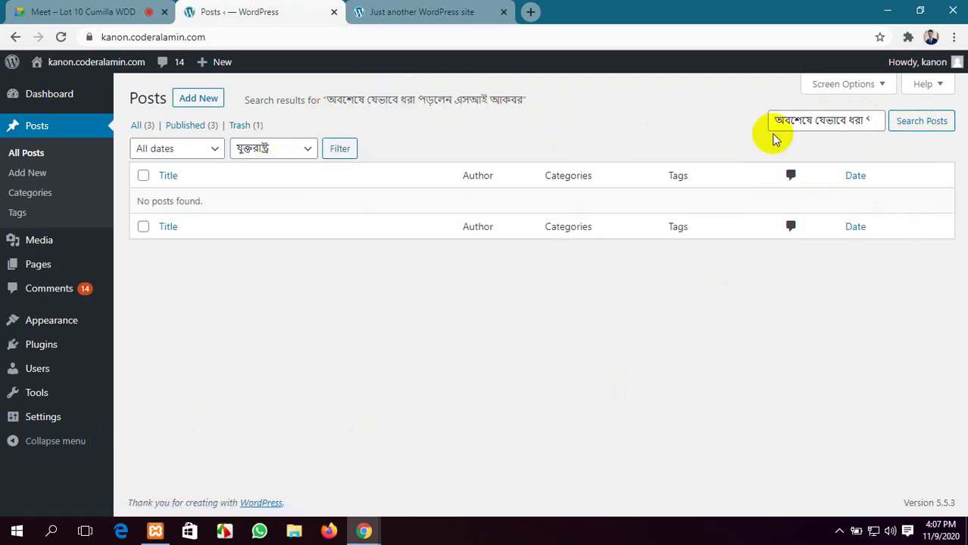
{"action": "left_click", "coordinate": [872, 123]}
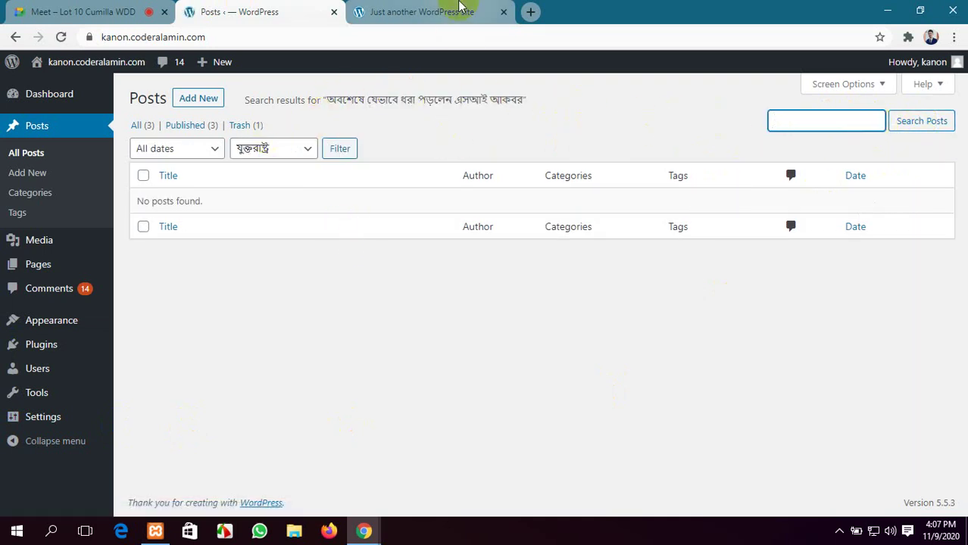
Reset the Posts list to All (3) so every published post shows
{"action": "left_click", "coordinate": [443, 11]}
{"action": "scroll", "coordinate": [509, 214], "scroll_direction": "down", "scroll_amount": 5}
{"action": "scroll", "coordinate": [509, 219], "scroll_direction": "up", "scroll_amount": 15}
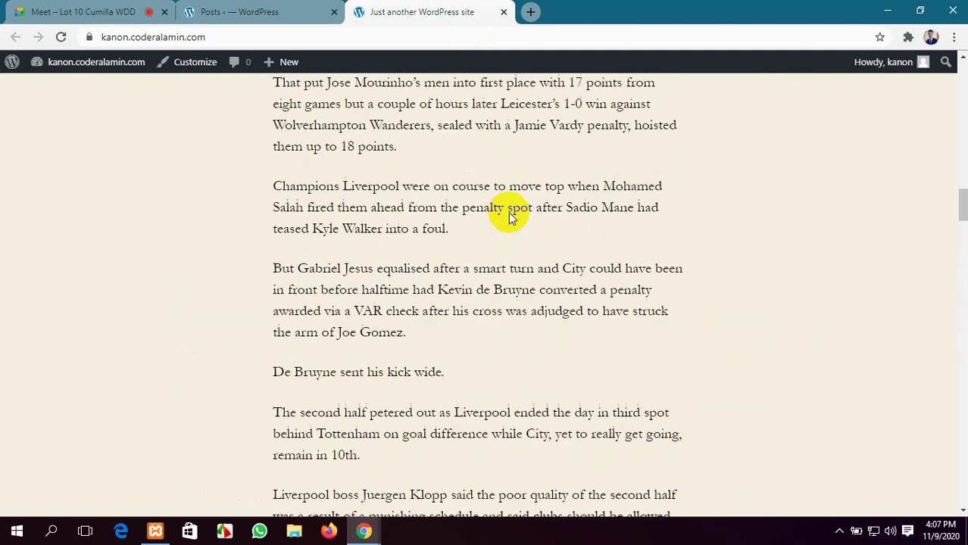
{"action": "scroll", "coordinate": [508, 218], "scroll_direction": "up", "scroll_amount": 5}
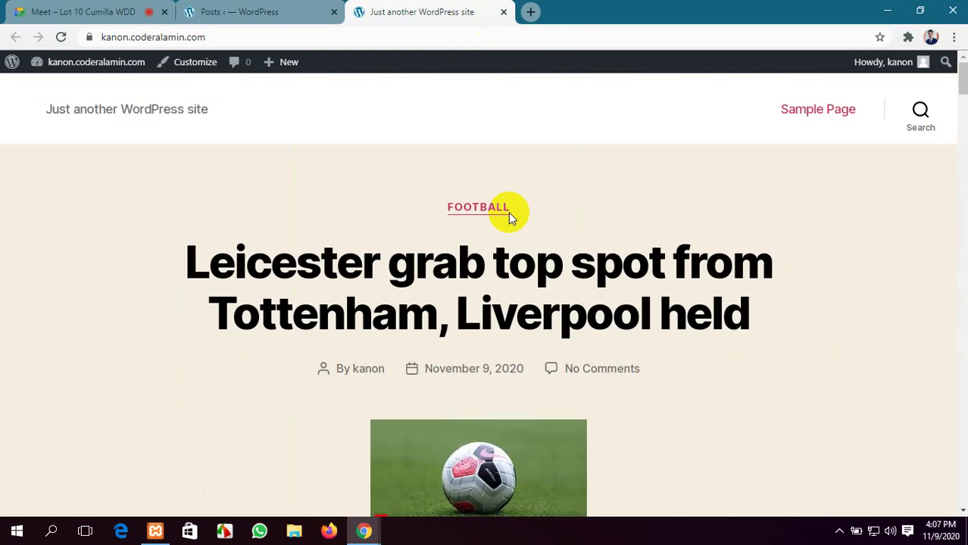
{"action": "left_click", "coordinate": [265, 12]}
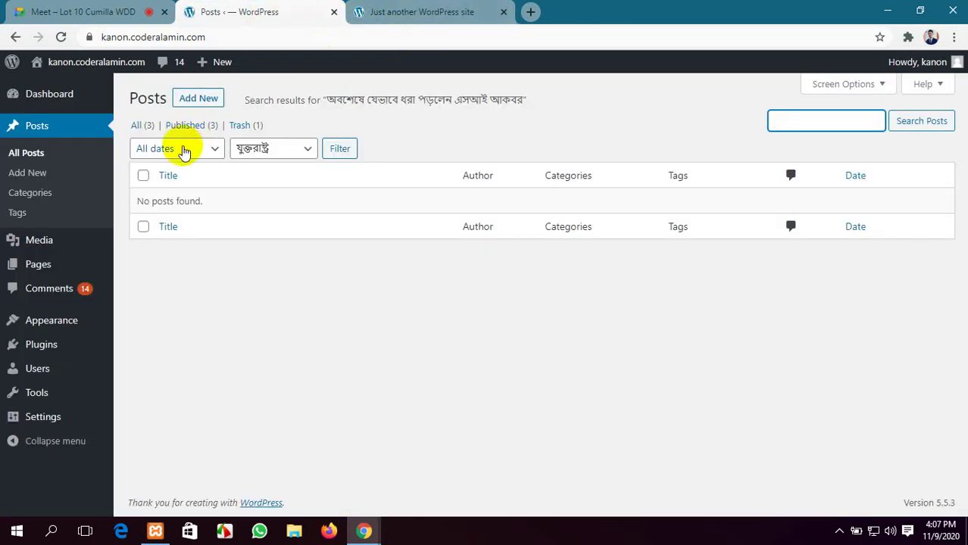
{"action": "left_click", "coordinate": [141, 128]}
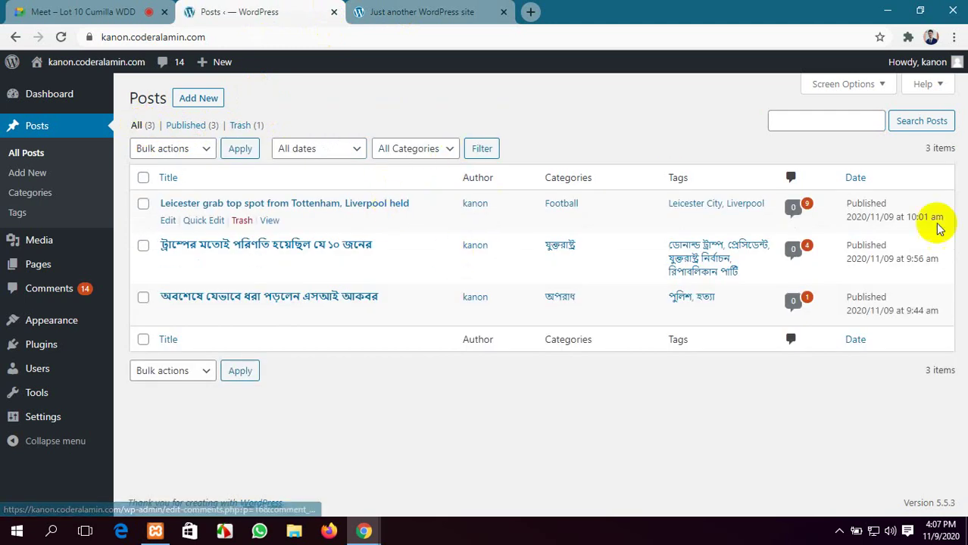
Switch the Posts list to Extended view with excerpts via Screen Options
{"action": "left_click", "coordinate": [852, 88]}
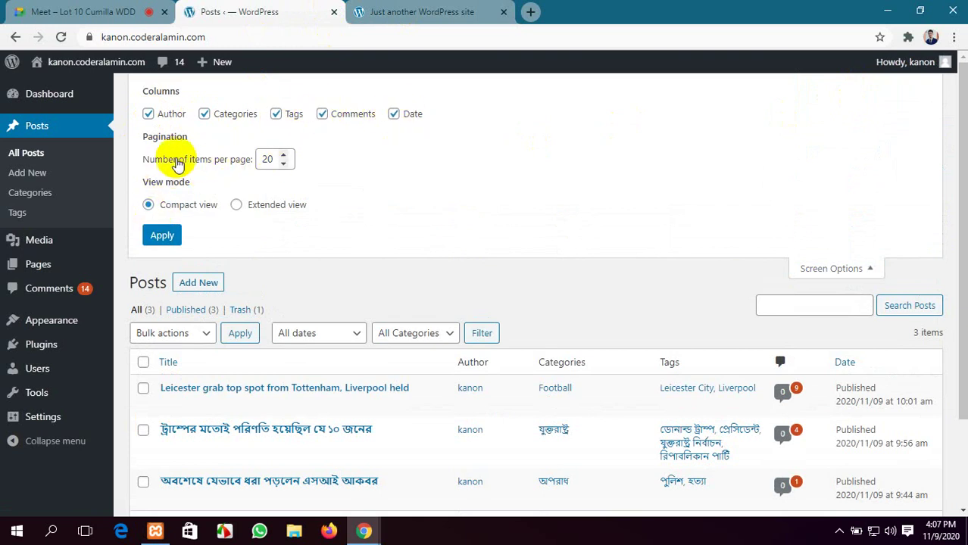
{"action": "scroll", "coordinate": [268, 153], "scroll_direction": "down", "scroll_amount": 1}
{"action": "scroll", "coordinate": [262, 154], "scroll_direction": "up", "scroll_amount": 1}
{"action": "scroll", "coordinate": [322, 327], "scroll_direction": "down", "scroll_amount": 2}
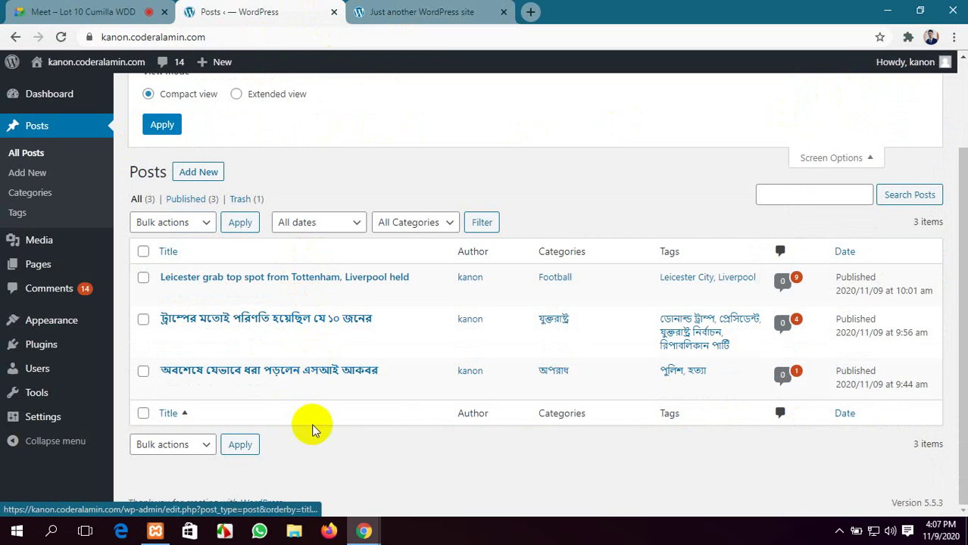
{"action": "scroll", "coordinate": [303, 462], "scroll_direction": "up", "scroll_amount": 1}
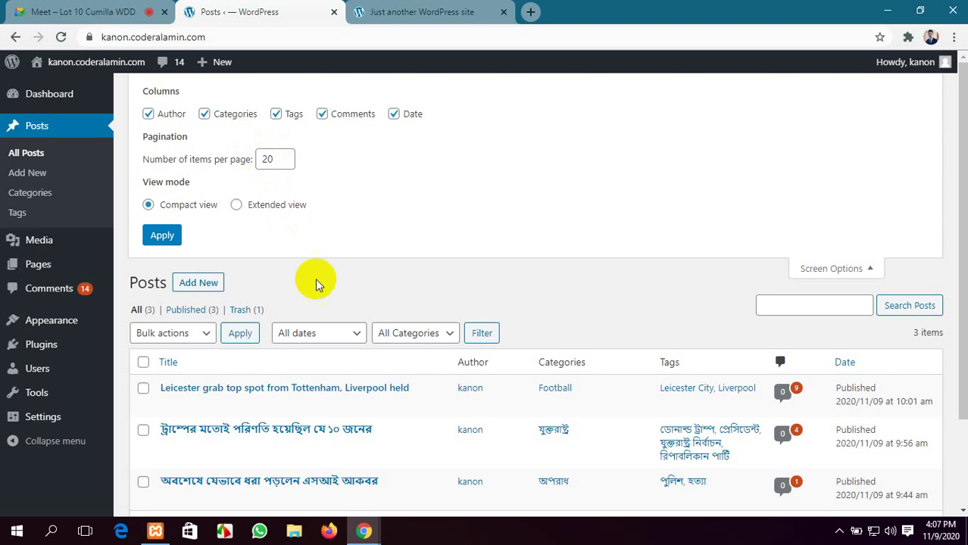
{"action": "scroll", "coordinate": [313, 281], "scroll_direction": "down", "scroll_amount": 1}
{"action": "scroll", "coordinate": [396, 367], "scroll_direction": "up", "scroll_amount": 1}
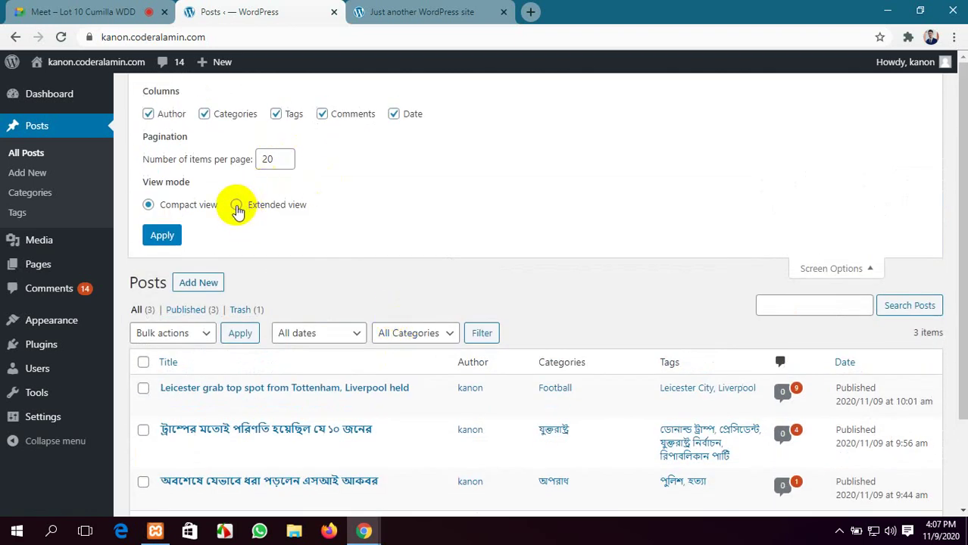
{"action": "left_click", "coordinate": [237, 205]}
{"action": "left_click", "coordinate": [162, 235]}
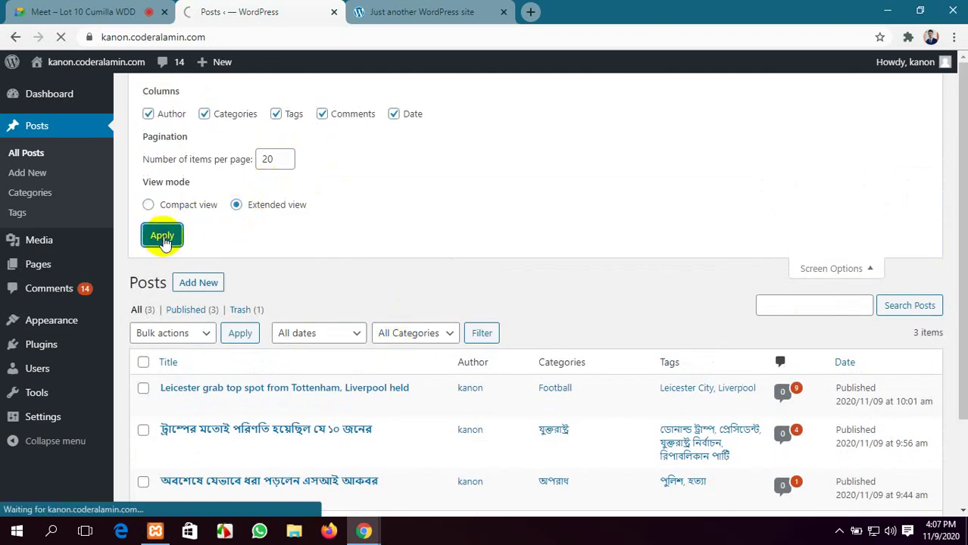
Restore Compact view in Screen Options, then return to the Meet call and mute the microphone
{"action": "scroll", "coordinate": [379, 243], "scroll_direction": "down", "scroll_amount": 1}
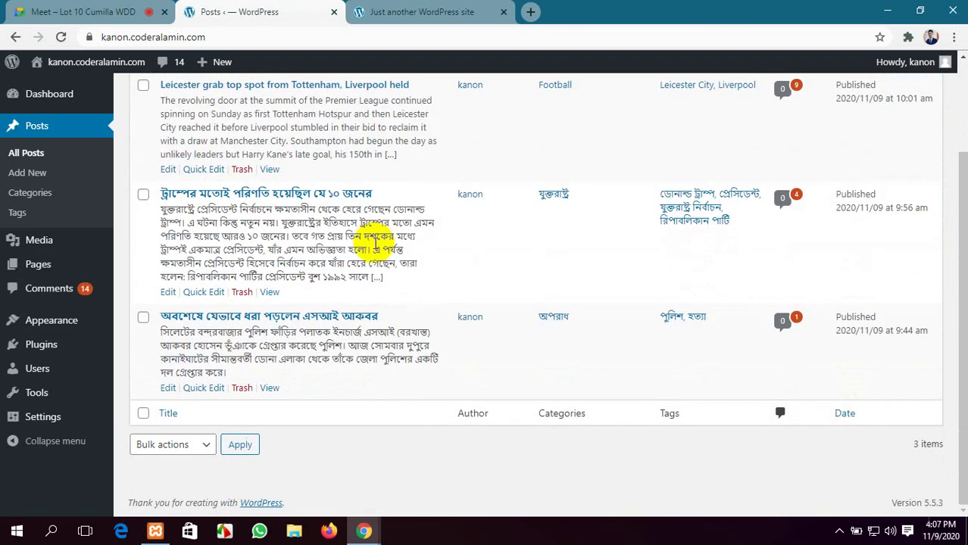
{"action": "scroll", "coordinate": [374, 248], "scroll_direction": "up", "scroll_amount": 1}
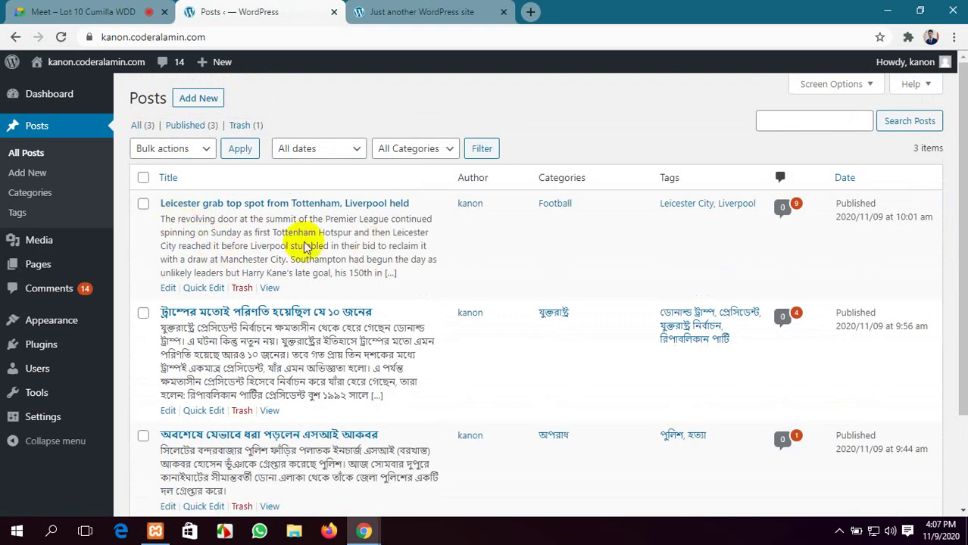
{"action": "scroll", "coordinate": [303, 244], "scroll_direction": "down", "scroll_amount": 1}
{"action": "scroll", "coordinate": [263, 231], "scroll_direction": "up", "scroll_amount": 1}
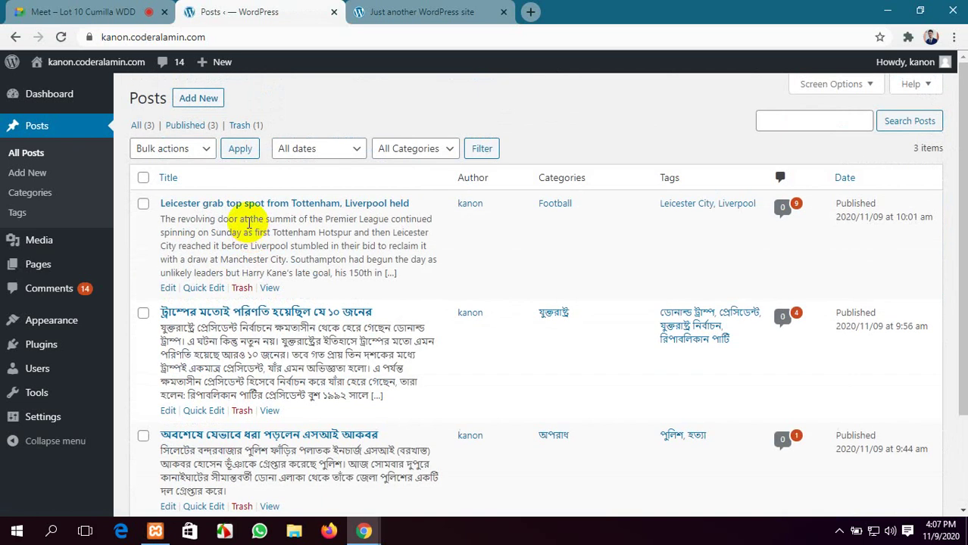
{"action": "left_click", "coordinate": [838, 91]}
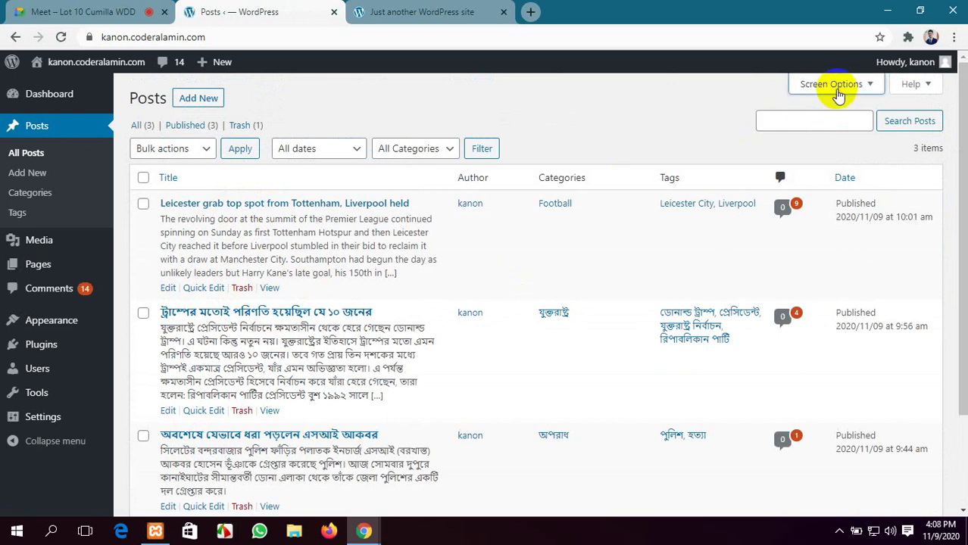
{"action": "left_click", "coordinate": [190, 205]}
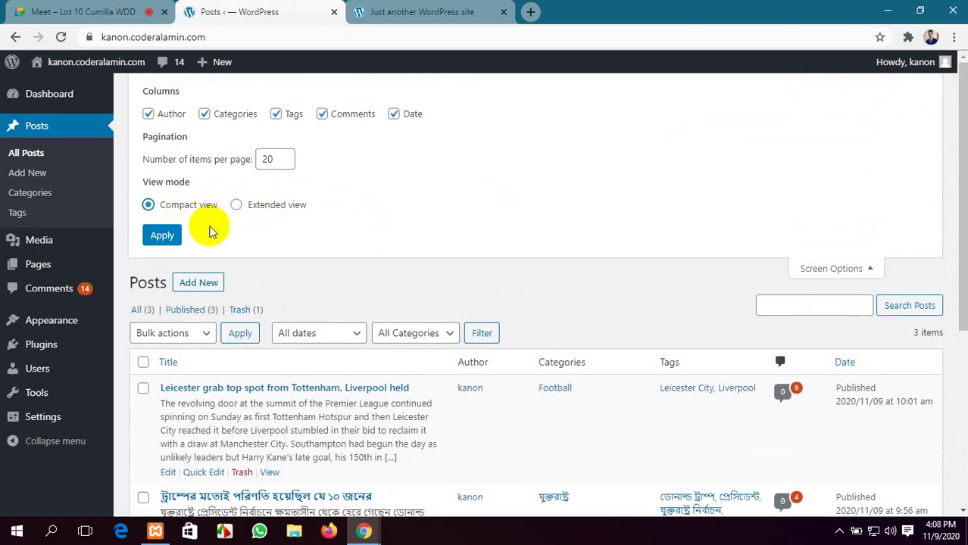
{"action": "left_click", "coordinate": [171, 237]}
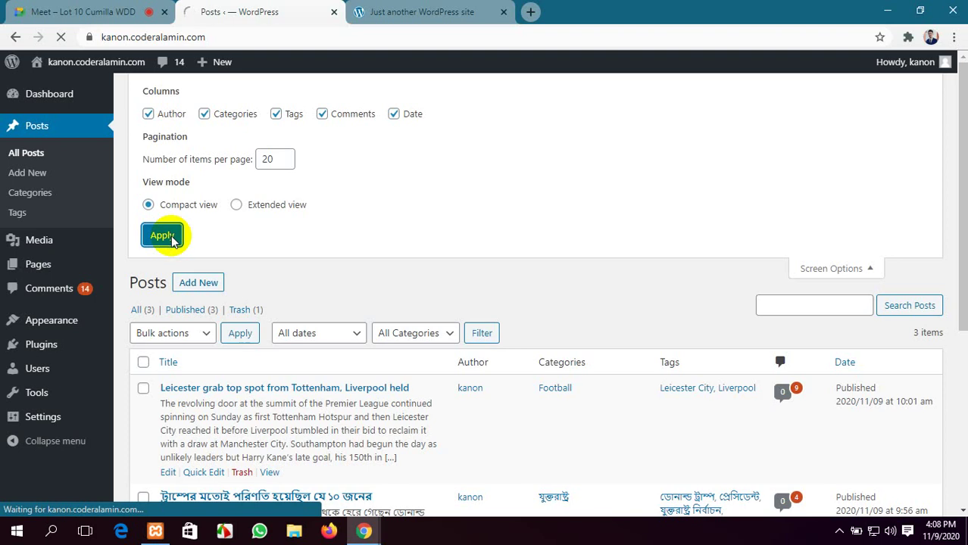
{"action": "scroll", "coordinate": [173, 243], "scroll_direction": "down", "scroll_amount": 1}
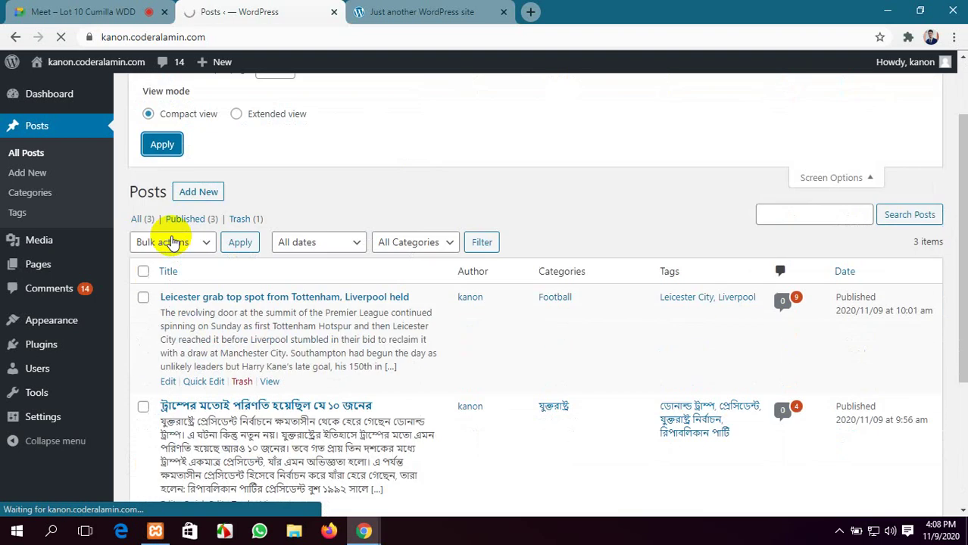
{"action": "scroll", "coordinate": [167, 241], "scroll_direction": "up", "scroll_amount": 1}
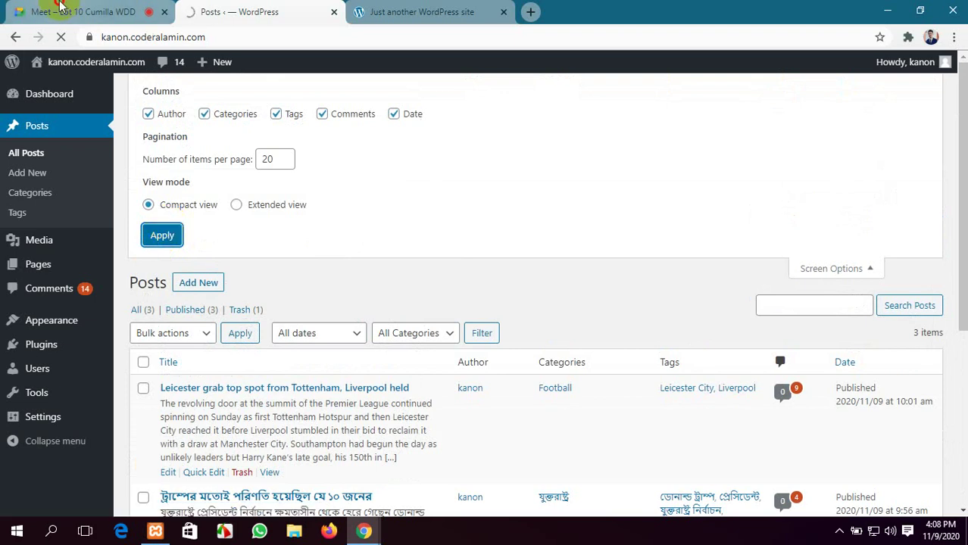
{"action": "key", "text": "ctrl+1"}
{"action": "left_click", "coordinate": [435, 491]}
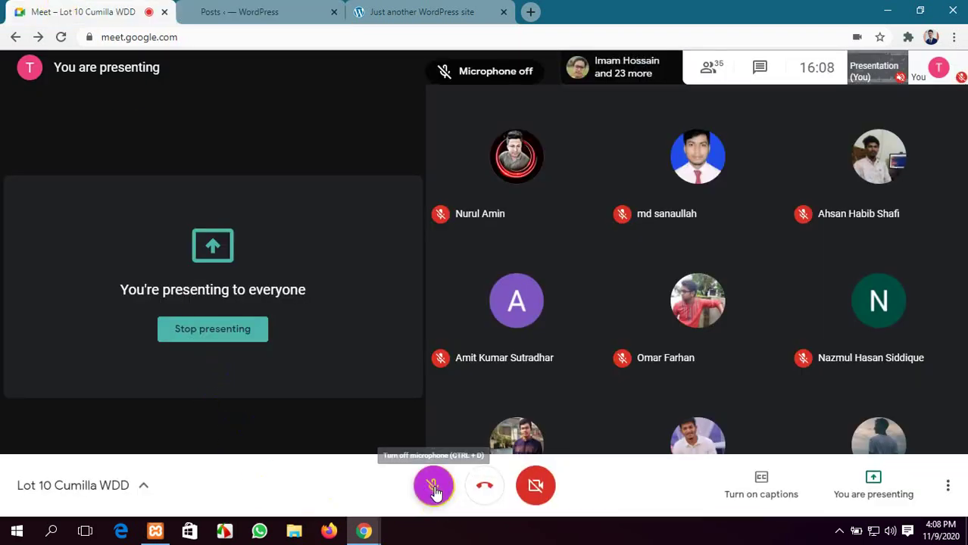